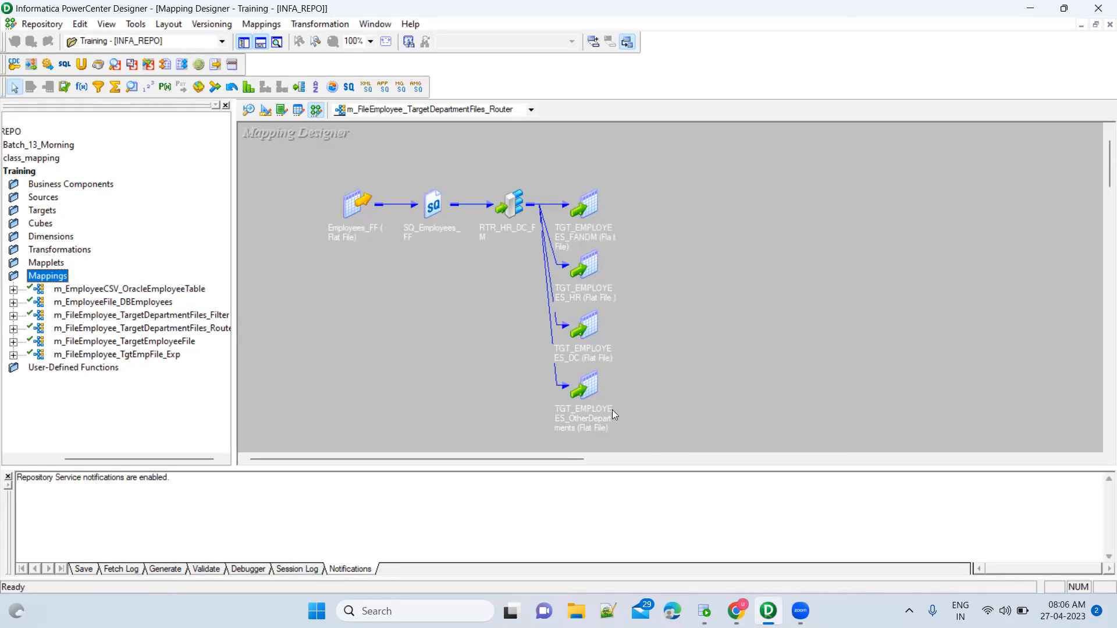
In OT_SRC_DEV2, run SELECT DISTINCT departmentname FROM employees_apr24 to list department names.
click(704, 611)
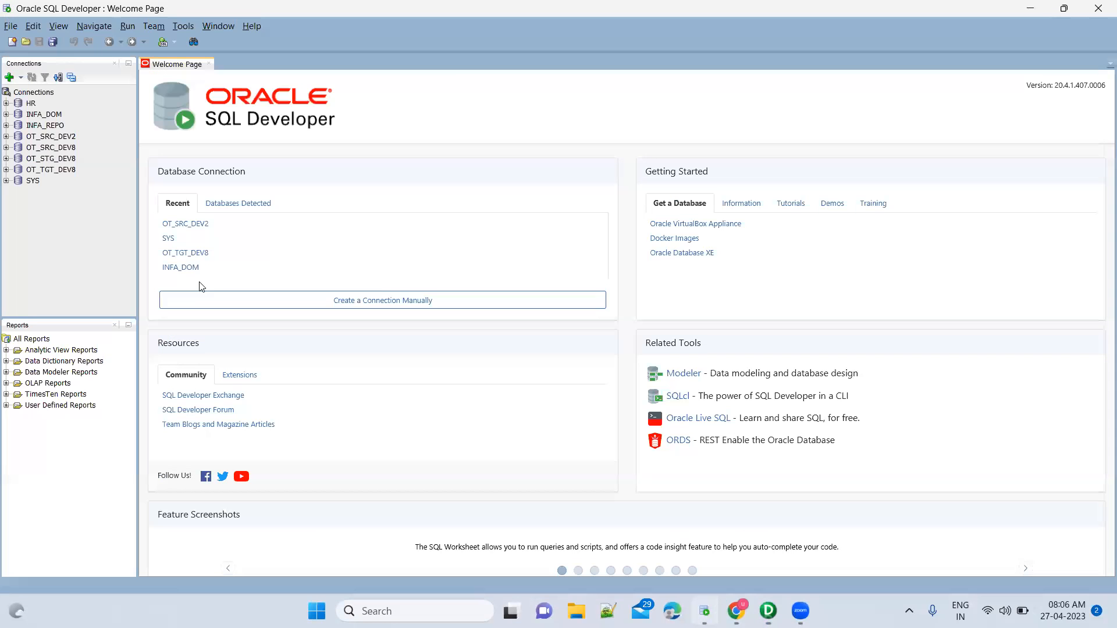
double_click(52, 137)
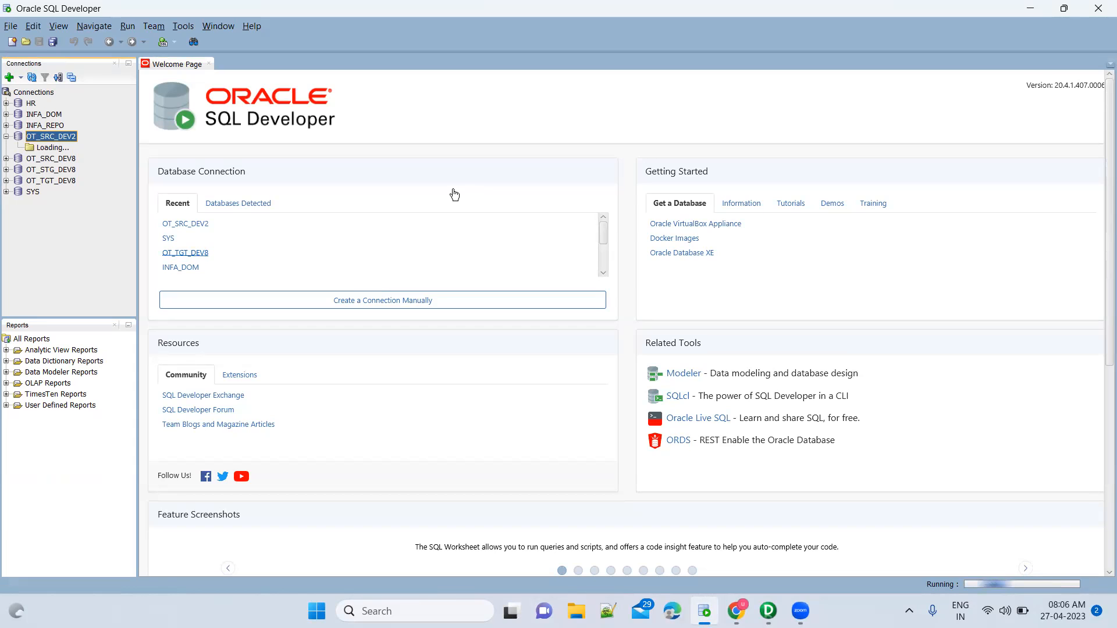
text(SELECT * FROM empl)
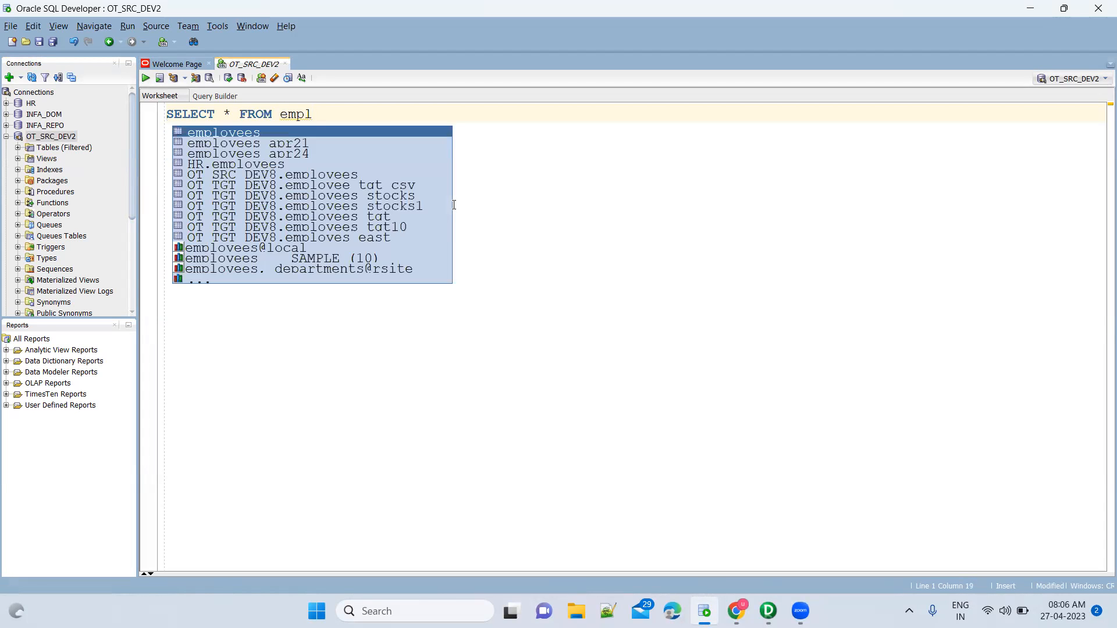
key(Down)
key(Down)
key(Return)
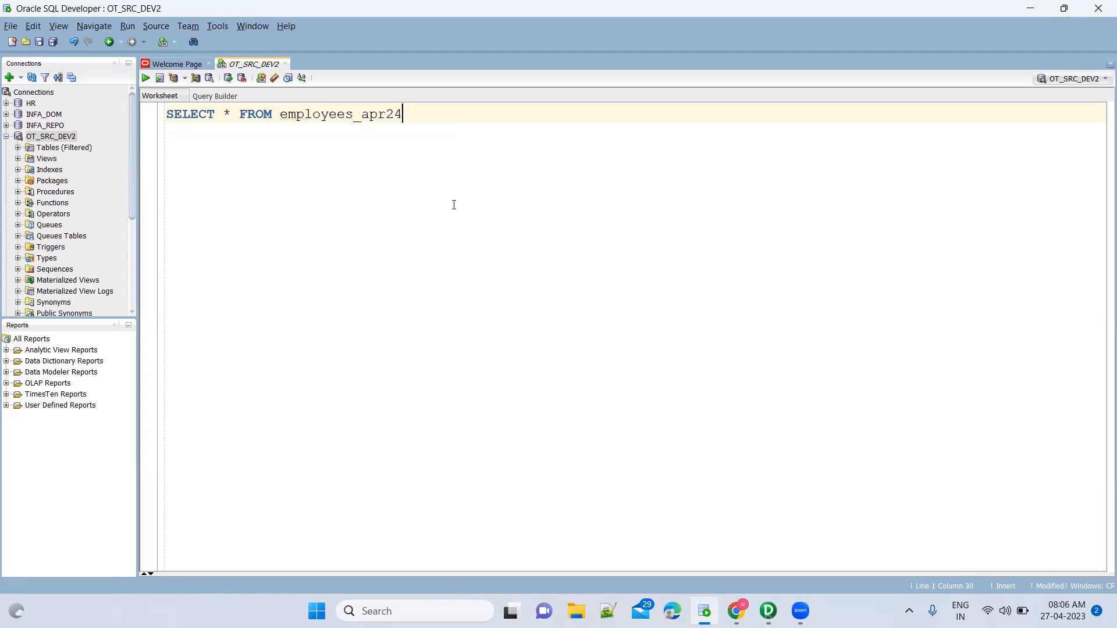
key(ctrl+Left)
key(ctrl+Left)
key(ctrl+Left)
key(ctrl+Left)
key(ctrl+Left)
key(shift+Right)
text(DISTINCT depart)
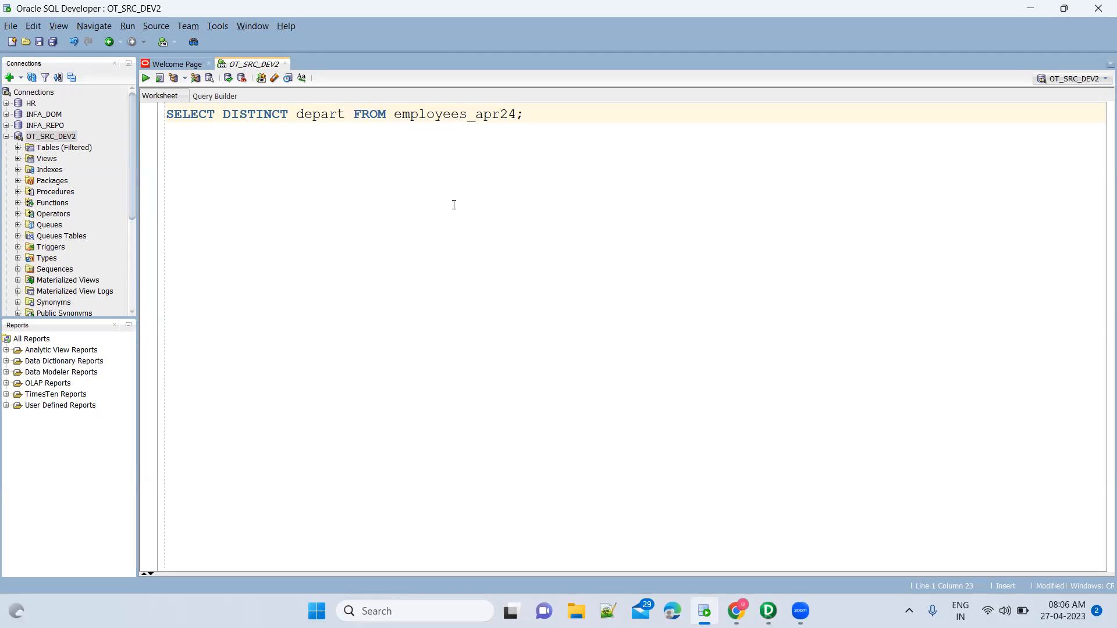
key(Return)
key(ctrl+Return)
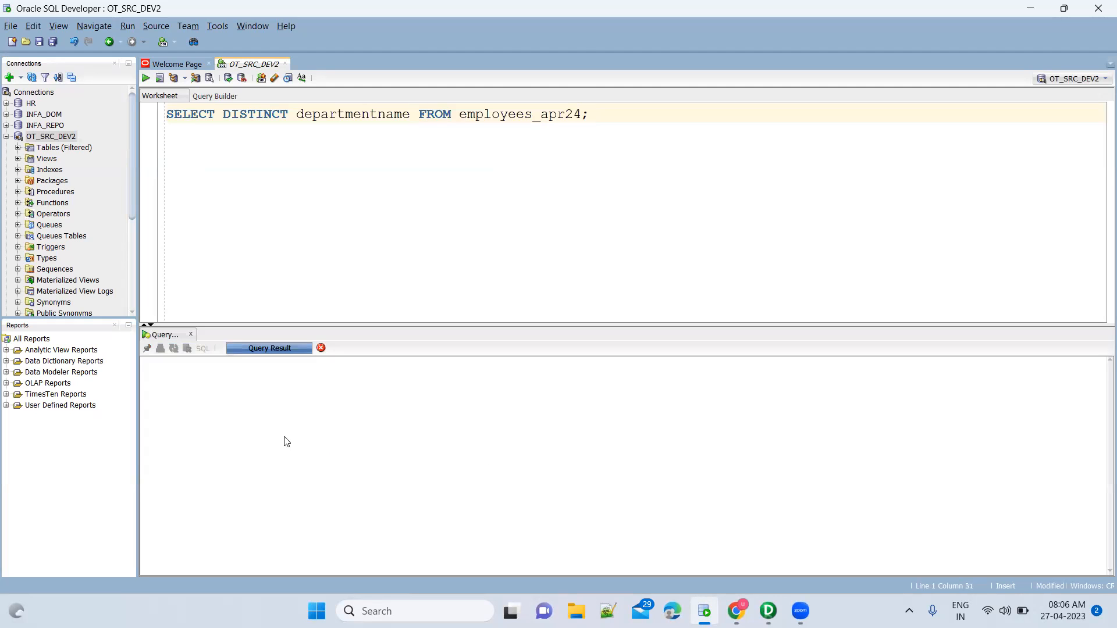
Compare Shipping and Receiving and Research and Development against the mapping's four employee target files.
click(259, 433)
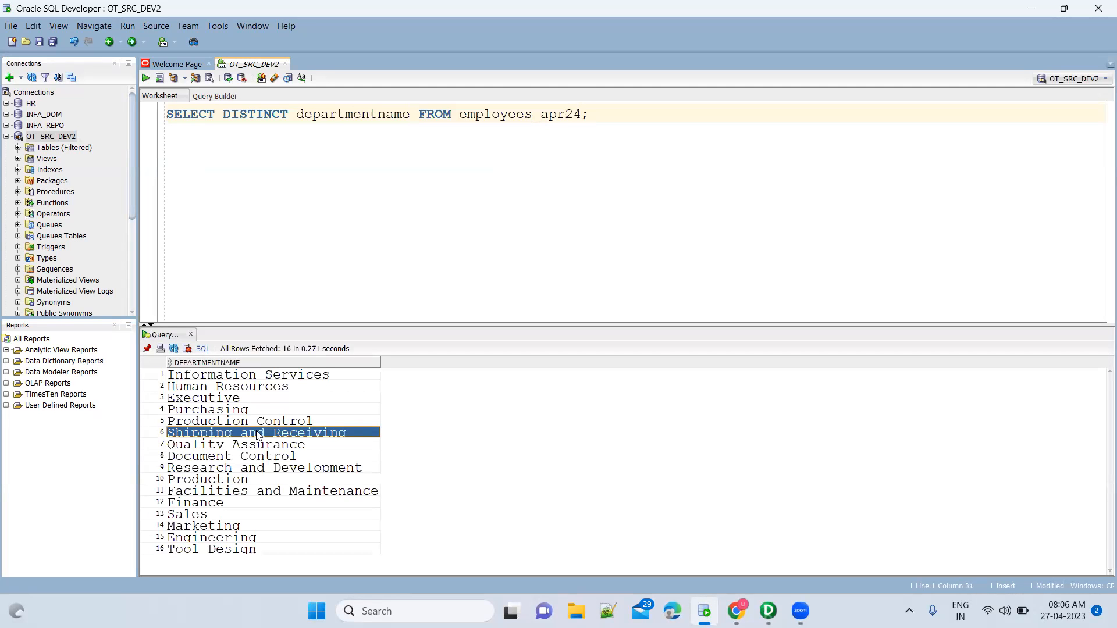
key(alt+Tab)
drag(550, 165, 651, 455)
click(722, 399)
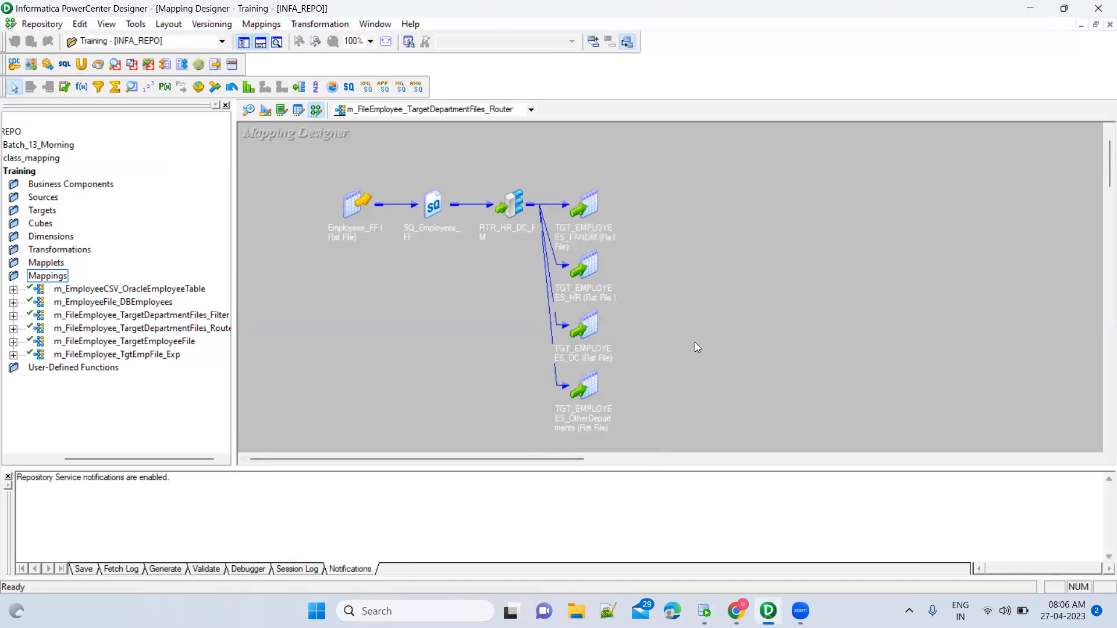
drag(548, 164, 683, 445)
key(alt+Tab)
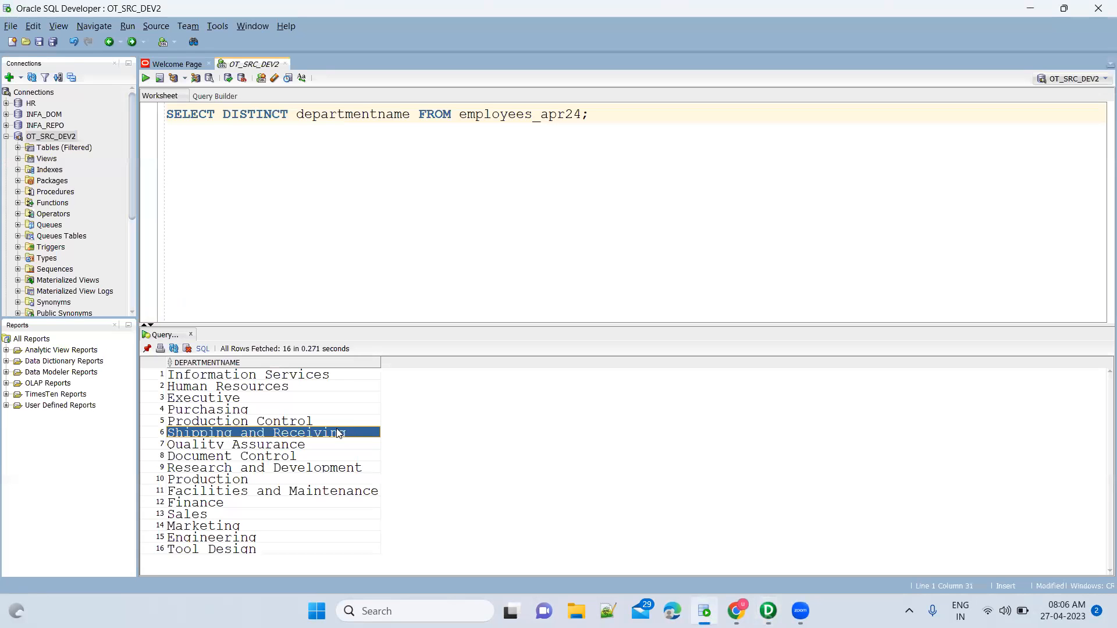
click(323, 467)
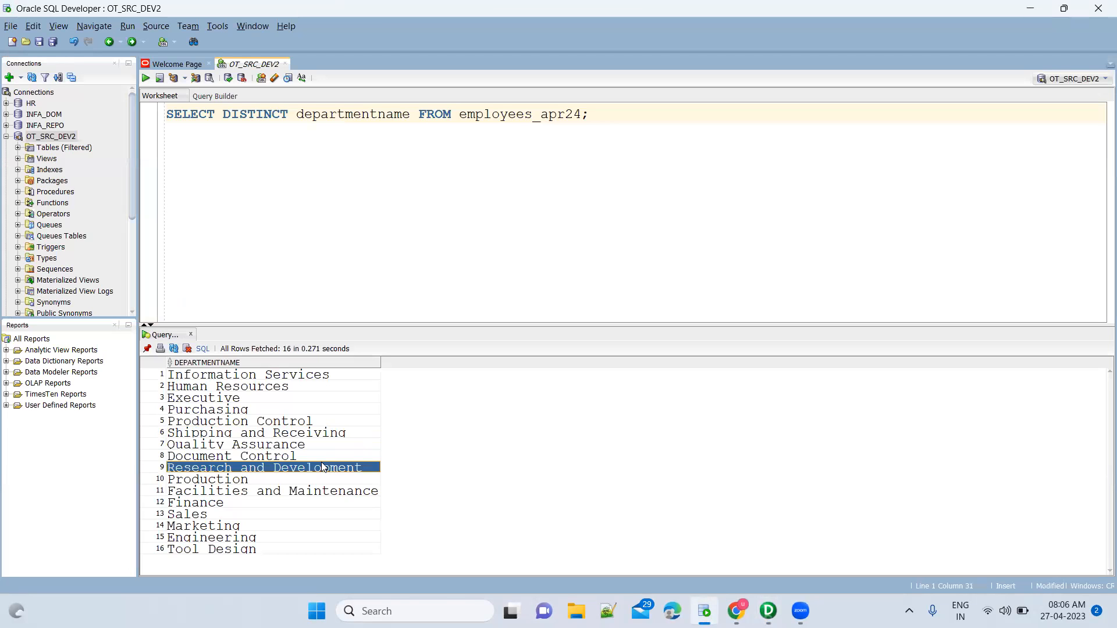
key(alt+Tab)
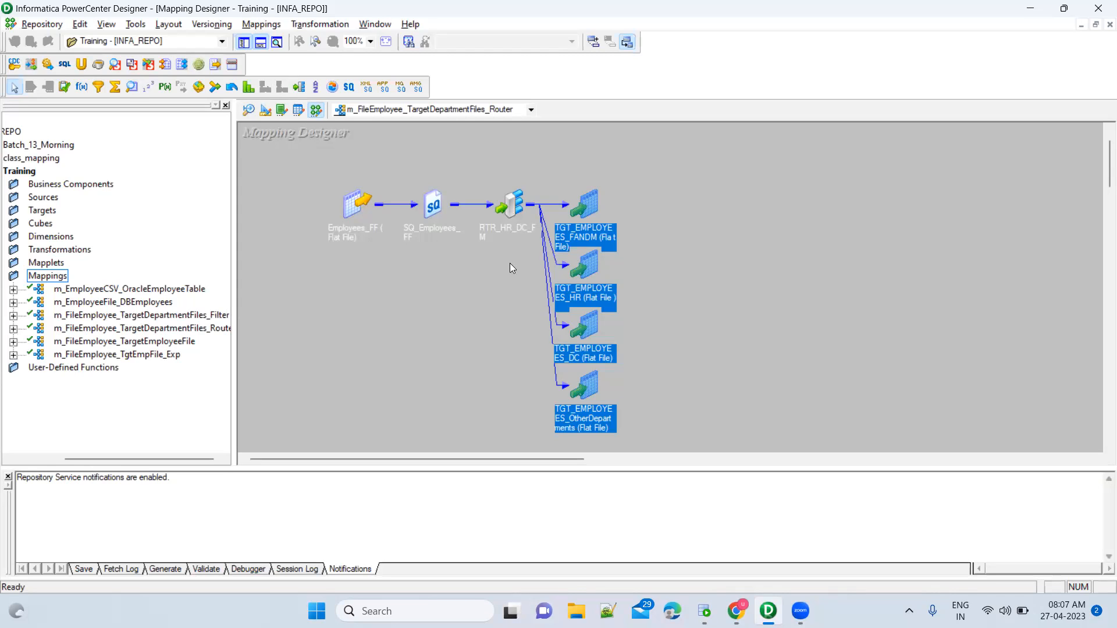
double_click(515, 203)
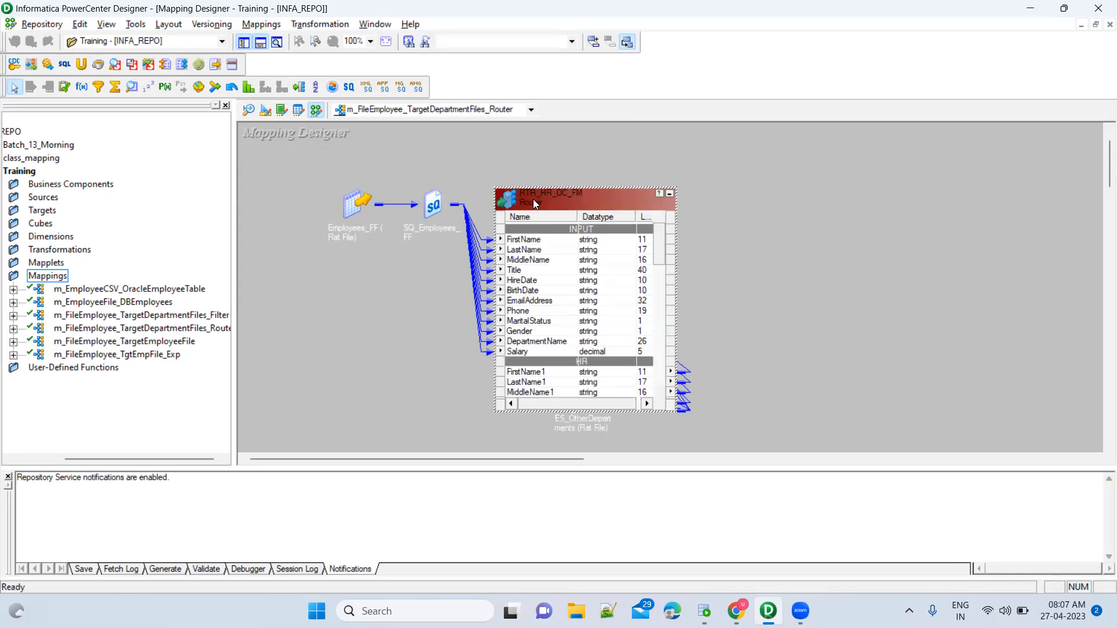
double_click(533, 199)
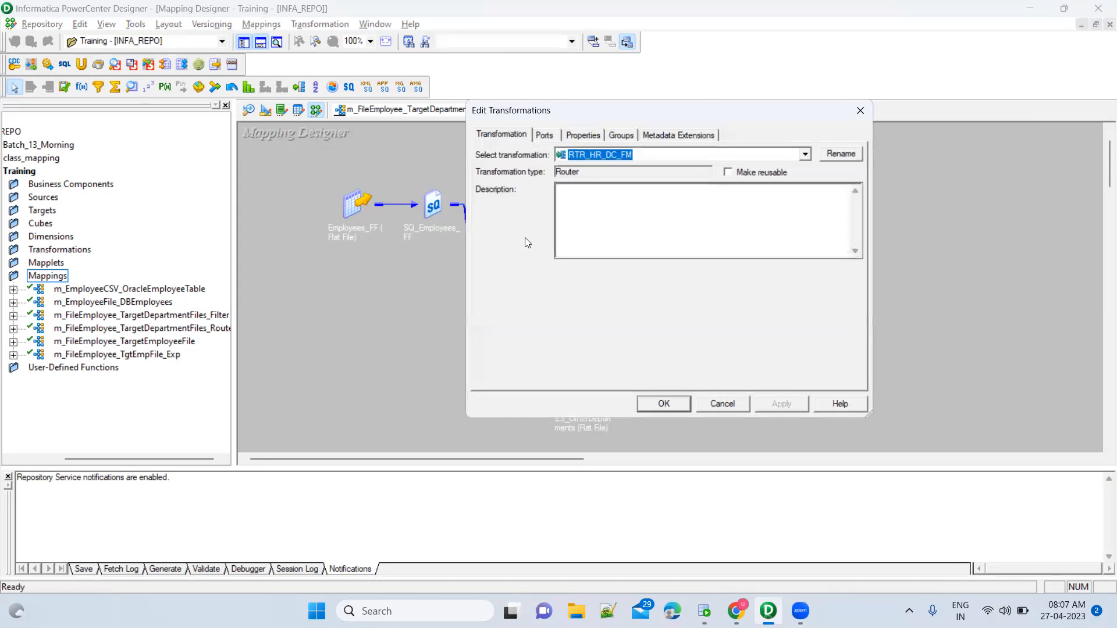
click(628, 136)
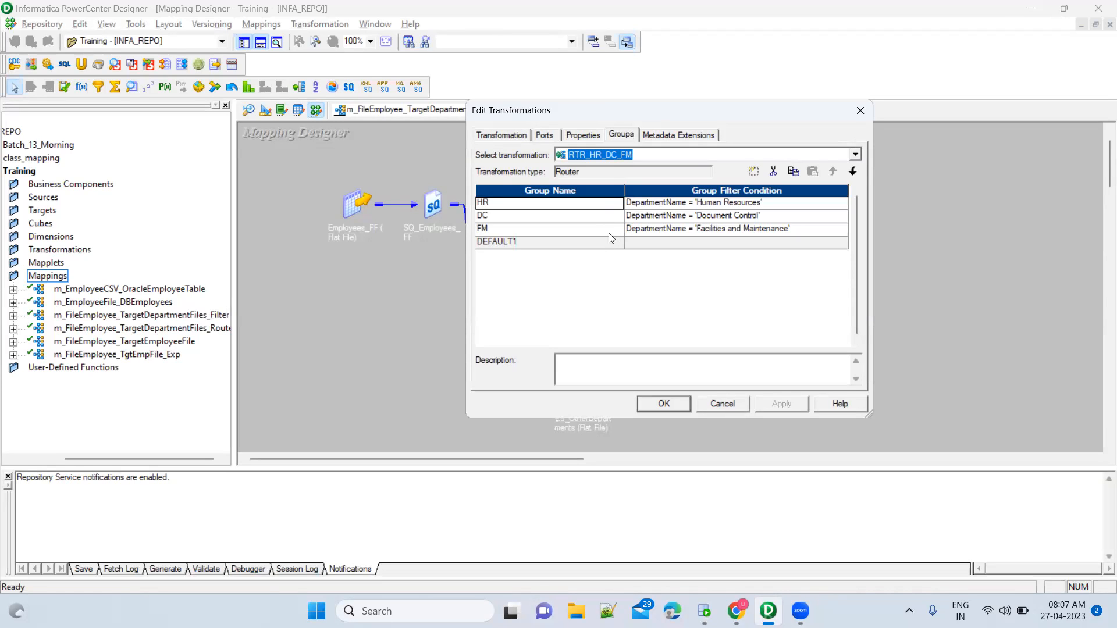
click(755, 171)
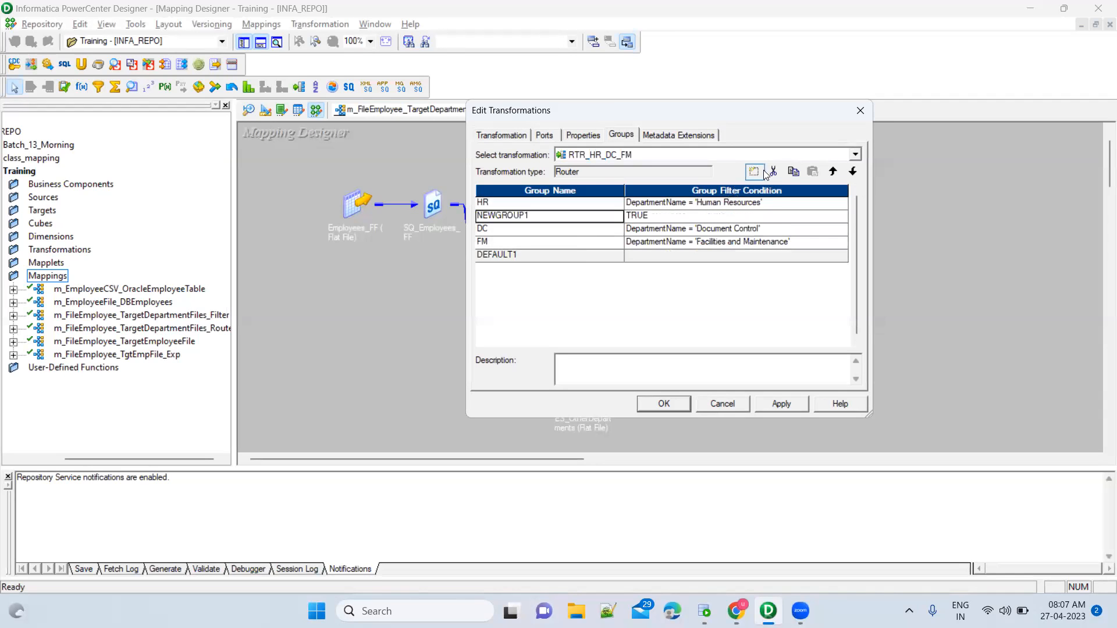
click(754, 172)
click(754, 172)
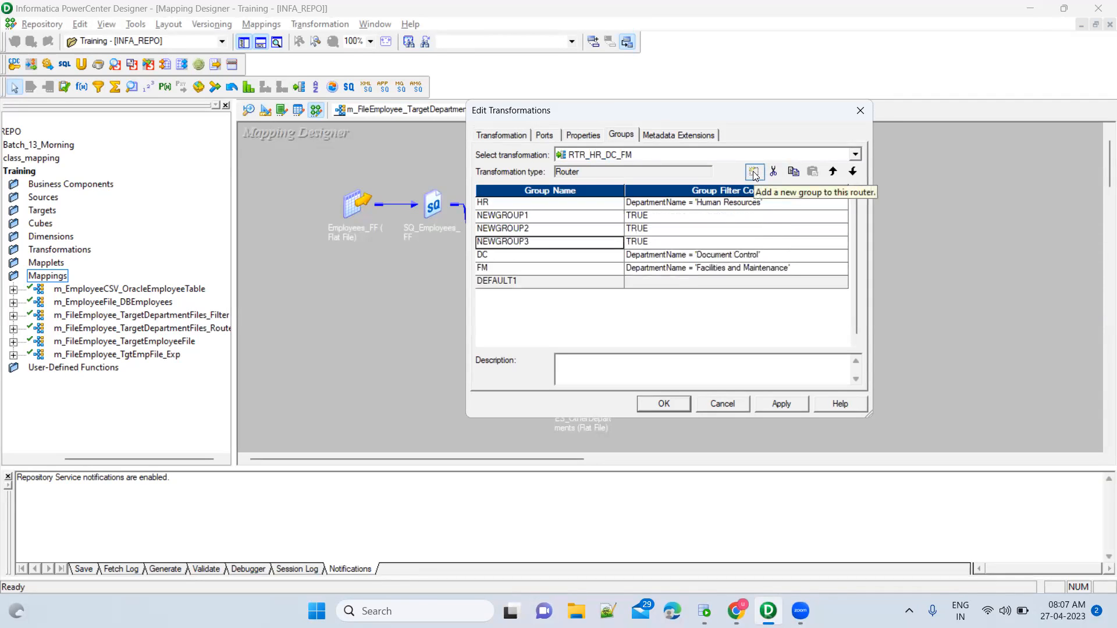
click(755, 172)
click(754, 172)
click(755, 172)
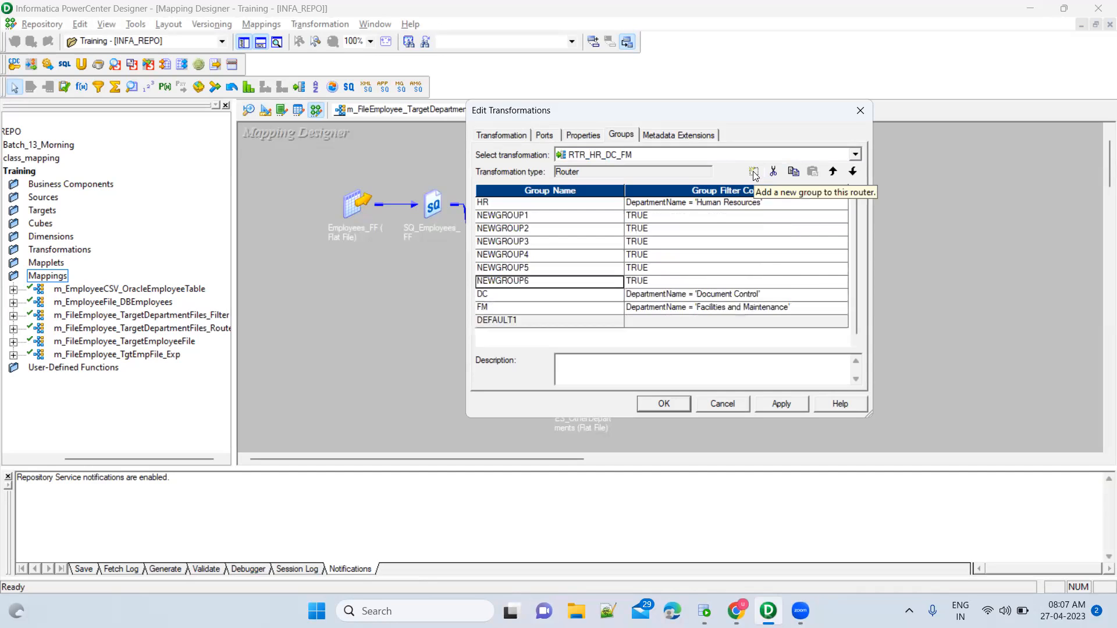
click(755, 172)
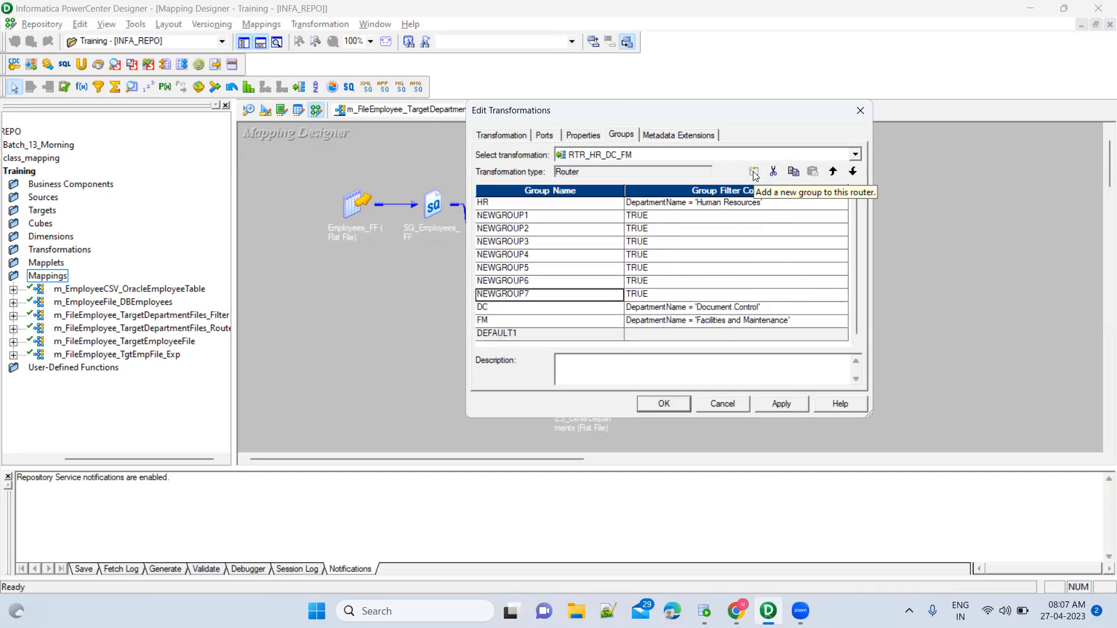
click(733, 402)
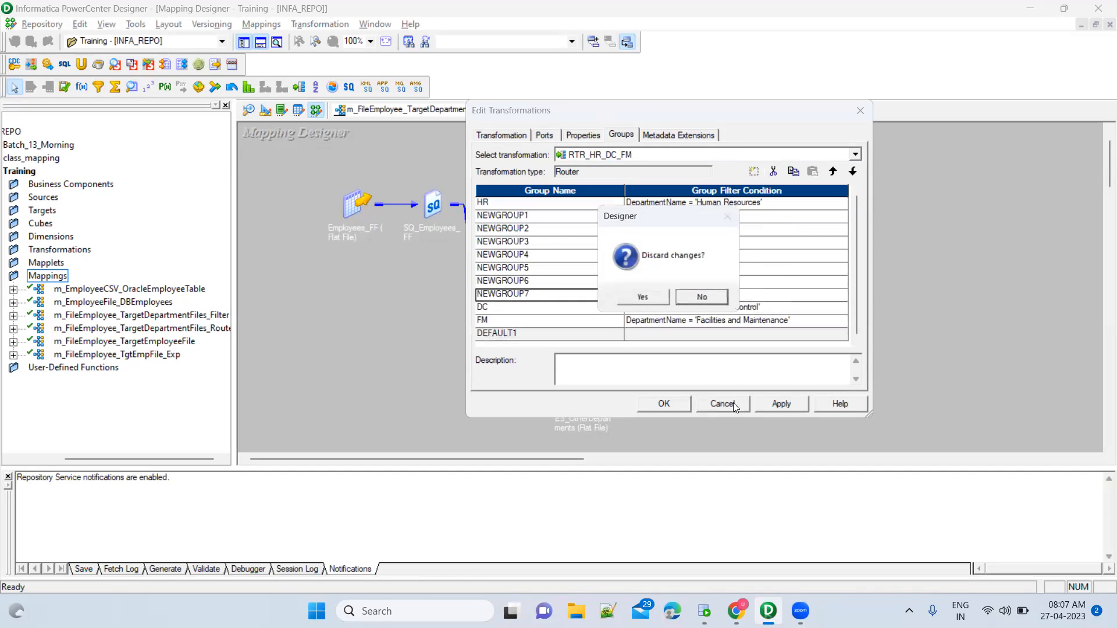
click(642, 298)
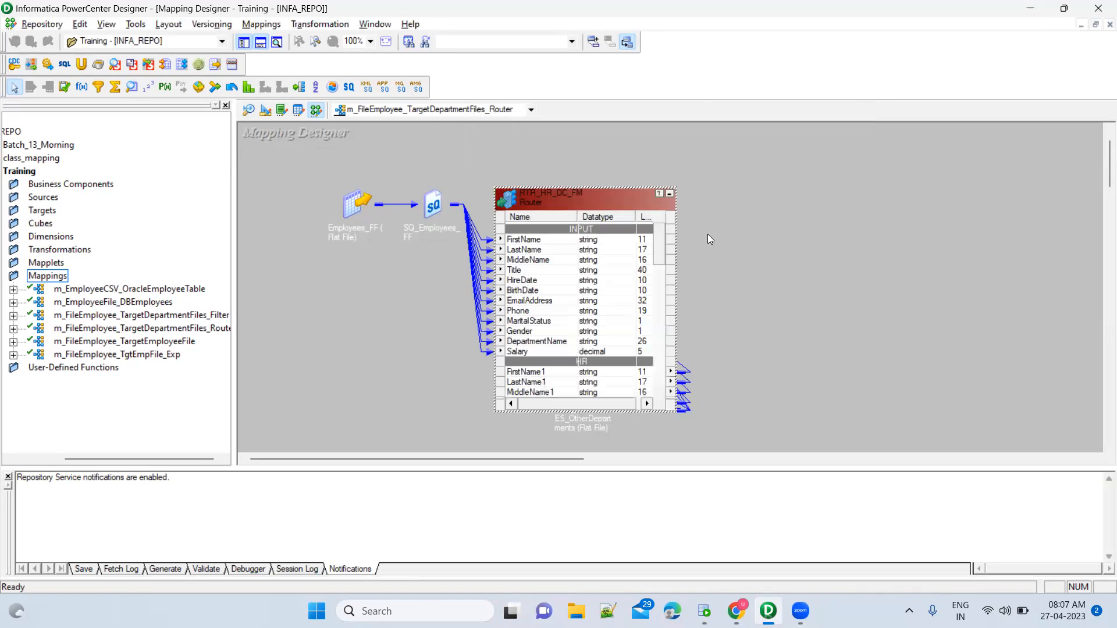
click(670, 195)
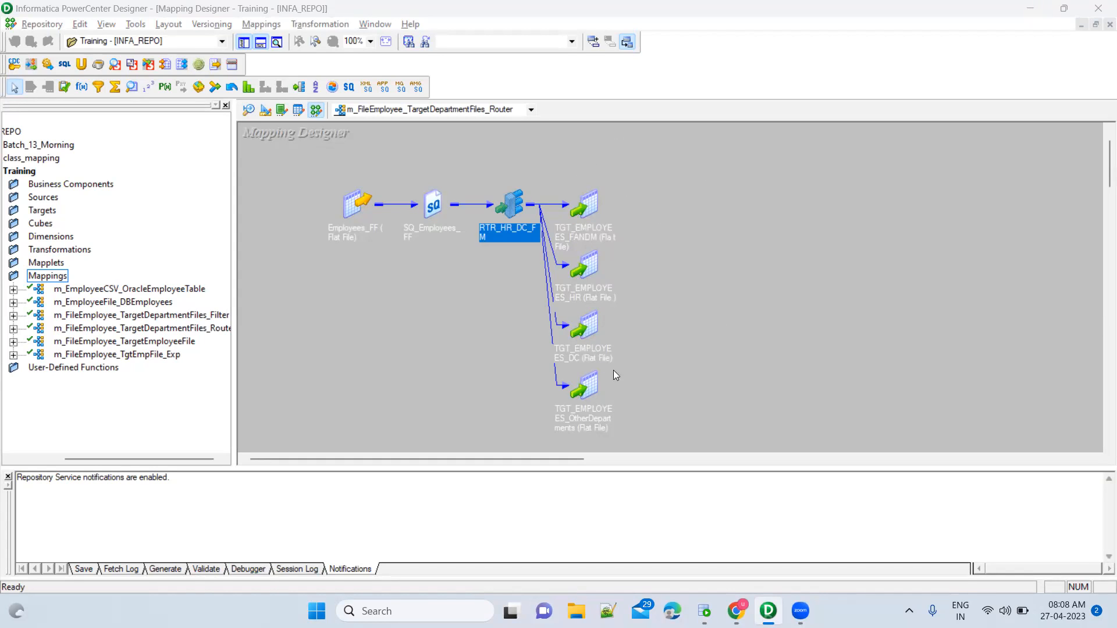
click(636, 200)
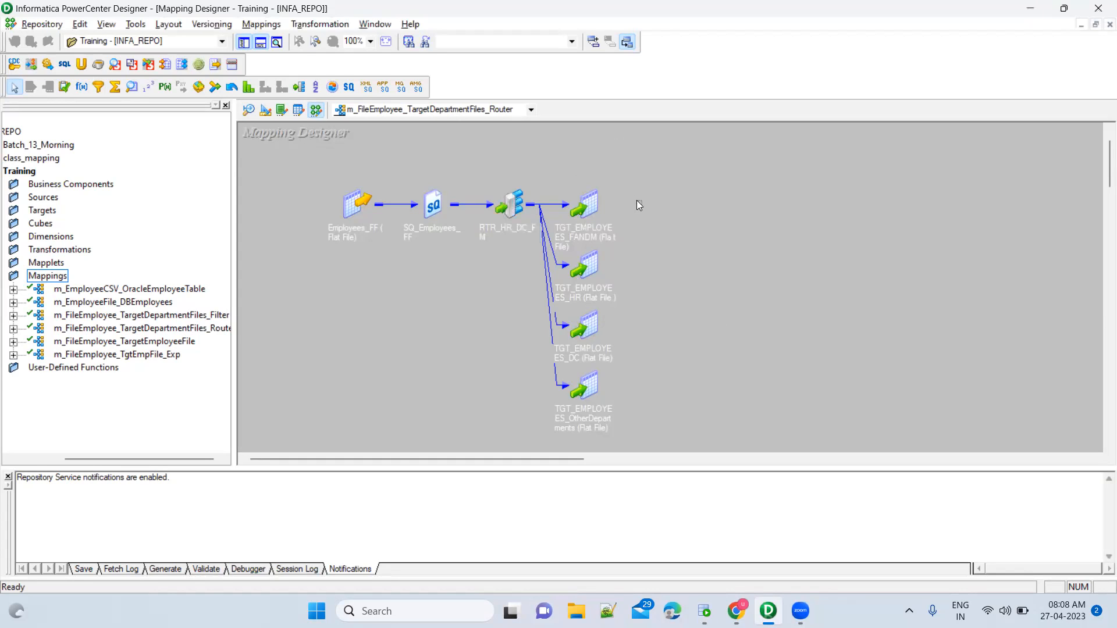
click(591, 208)
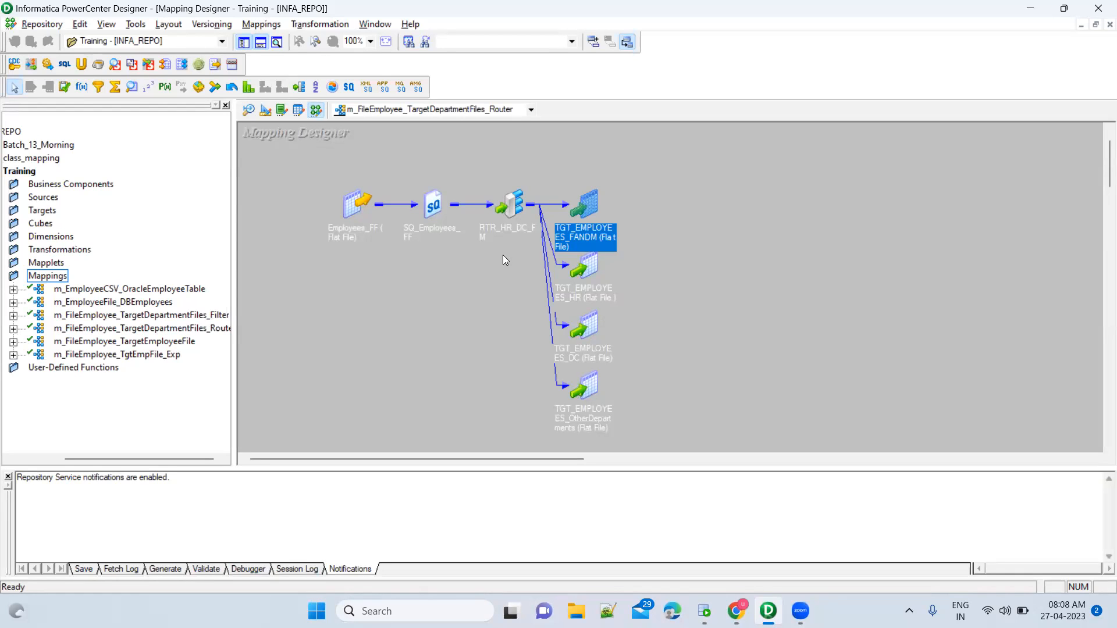
drag(481, 162, 538, 281)
drag(563, 165, 582, 273)
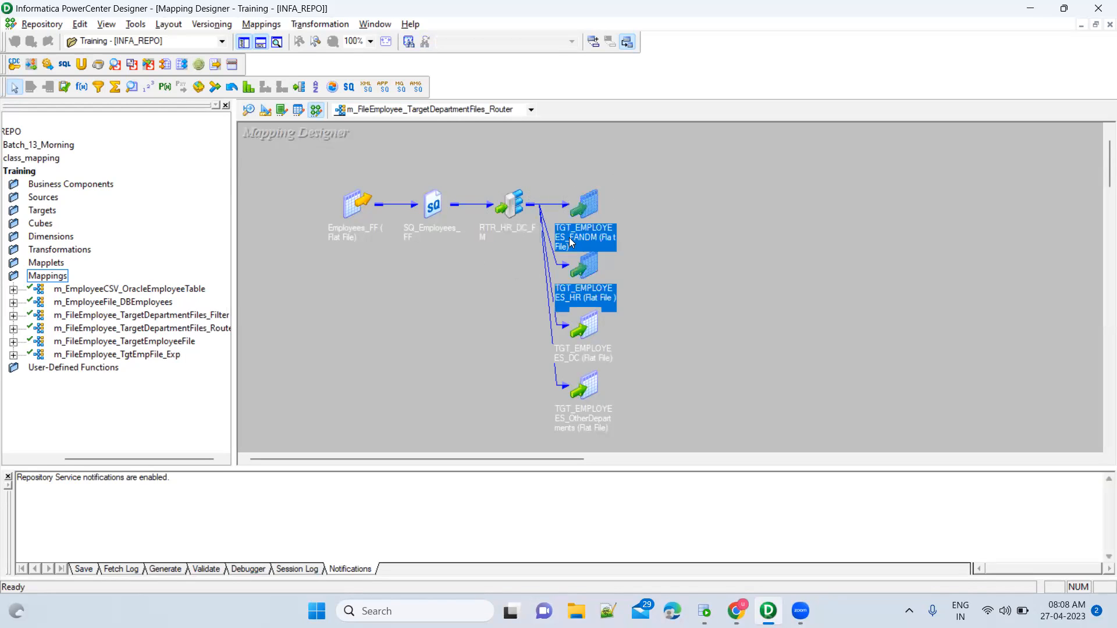
drag(406, 171, 466, 263)
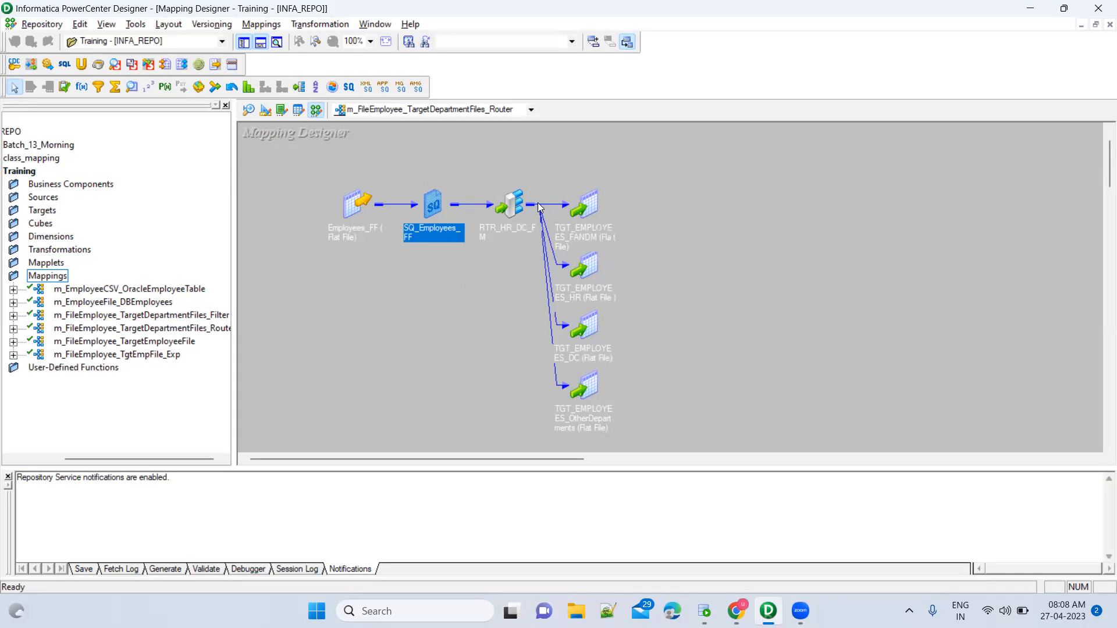
drag(473, 174, 548, 277)
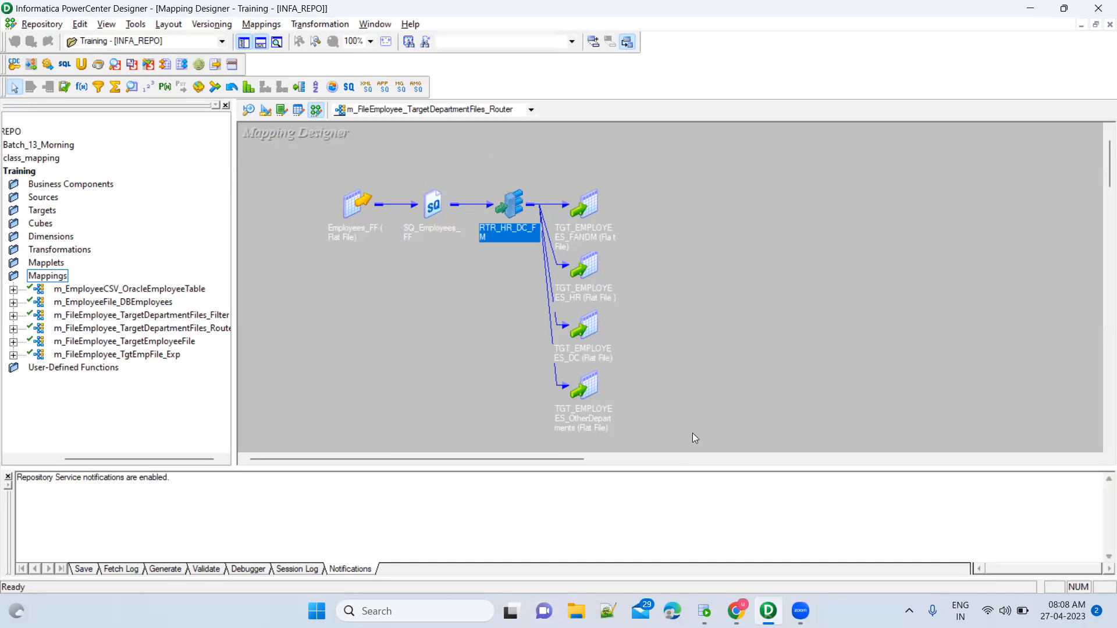
key(alt+Tab)
click(341, 533)
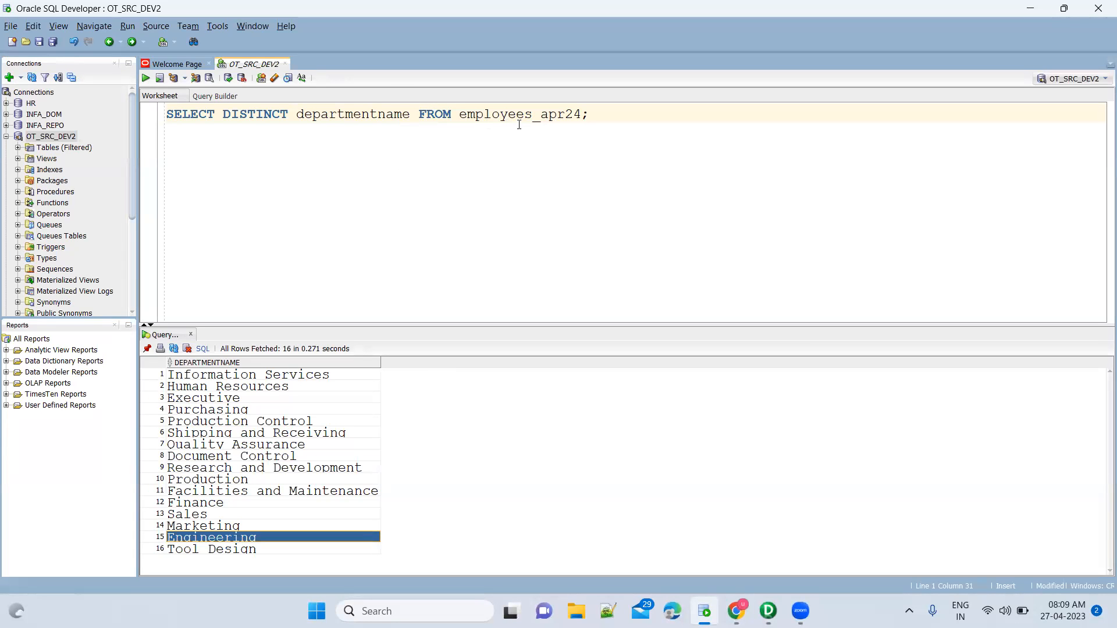
click(292, 457)
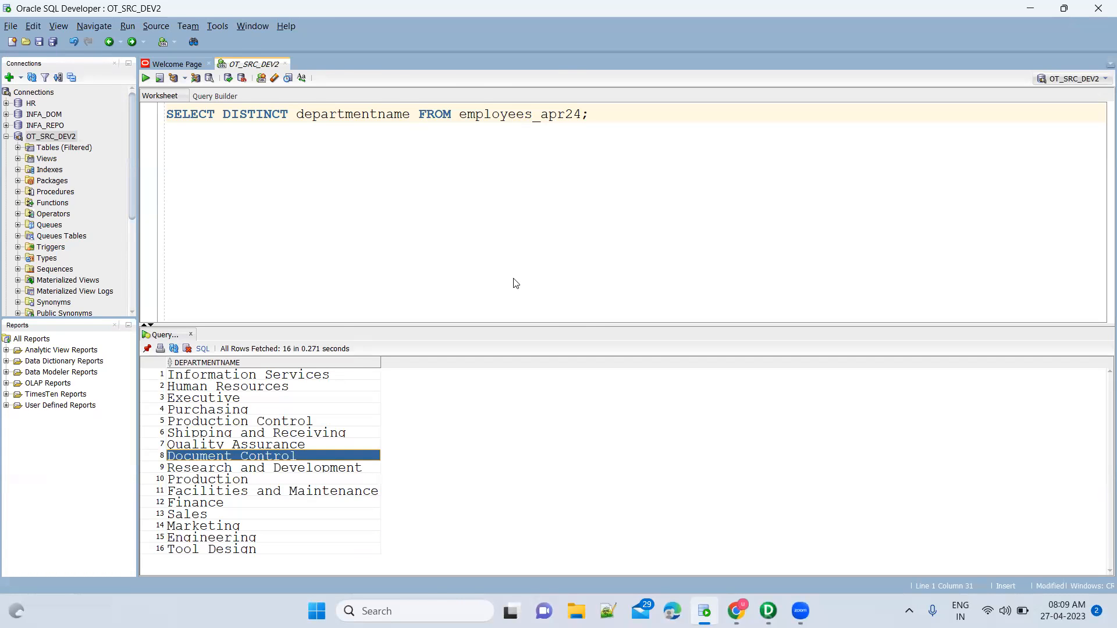
key(alt+Tab)
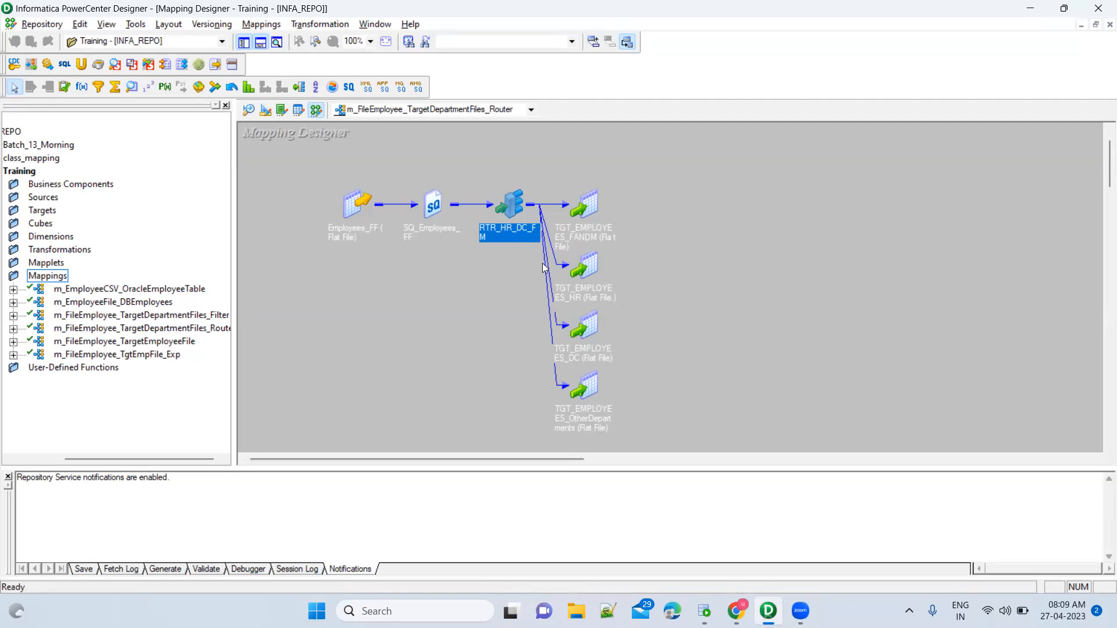
double_click(517, 207)
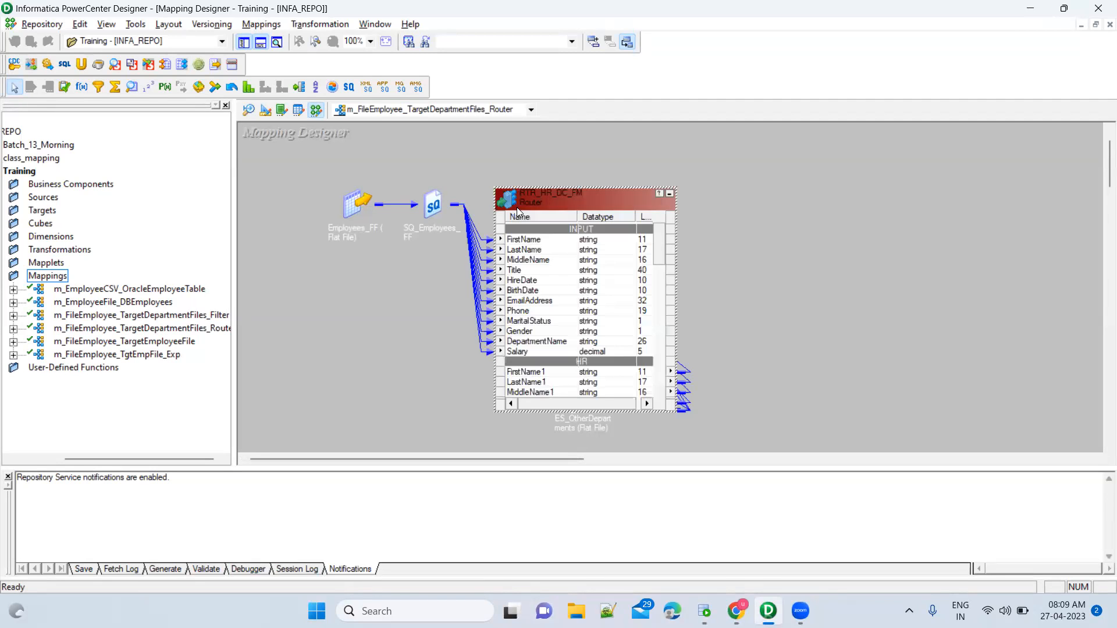
double_click(570, 199)
click(620, 137)
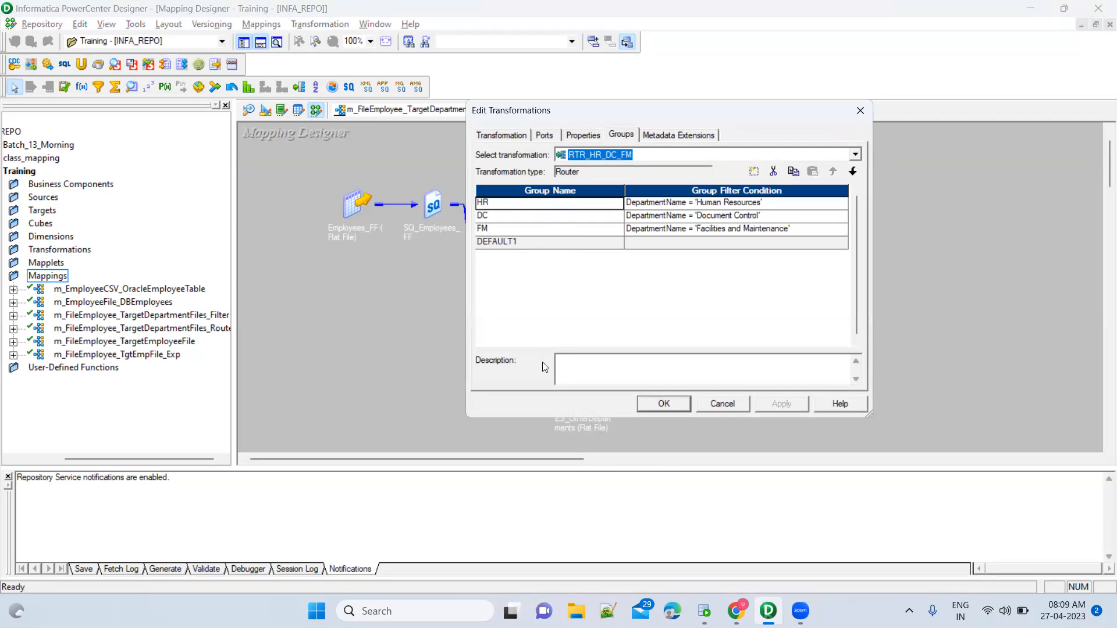
click(723, 403)
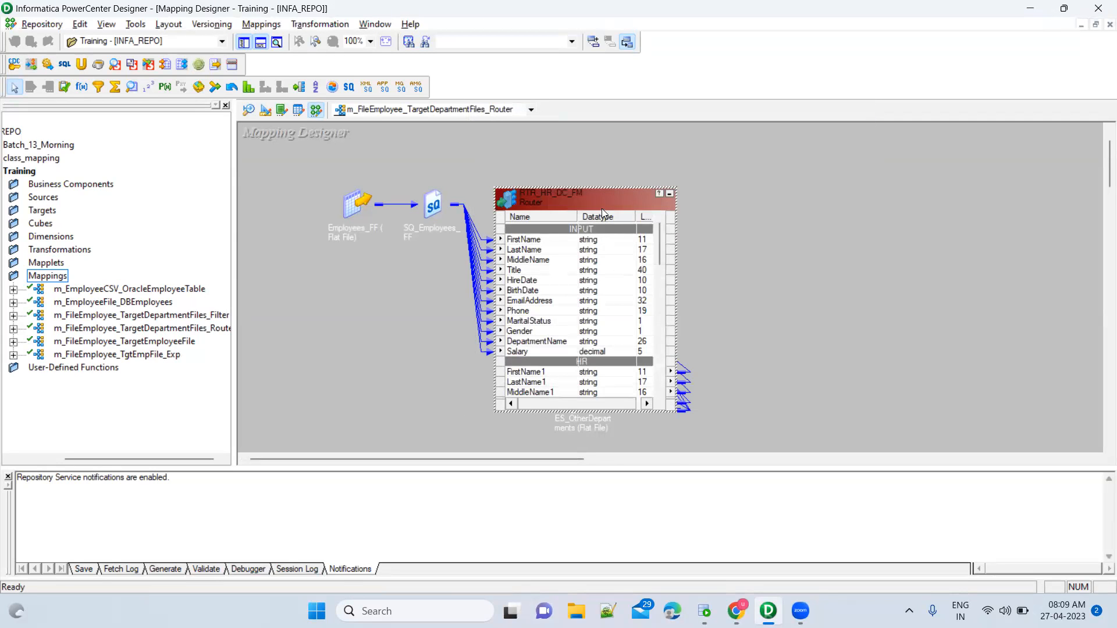
click(669, 195)
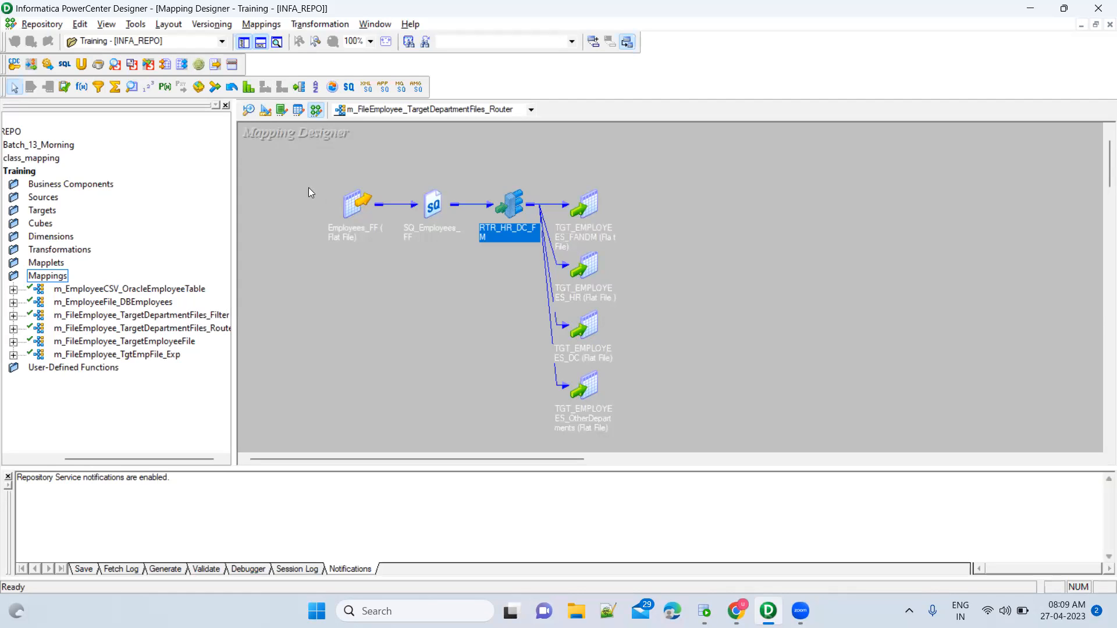
Marquee-select the source and qualifier, the router and the four department targets, then open Mappings.
drag(311, 166, 472, 272)
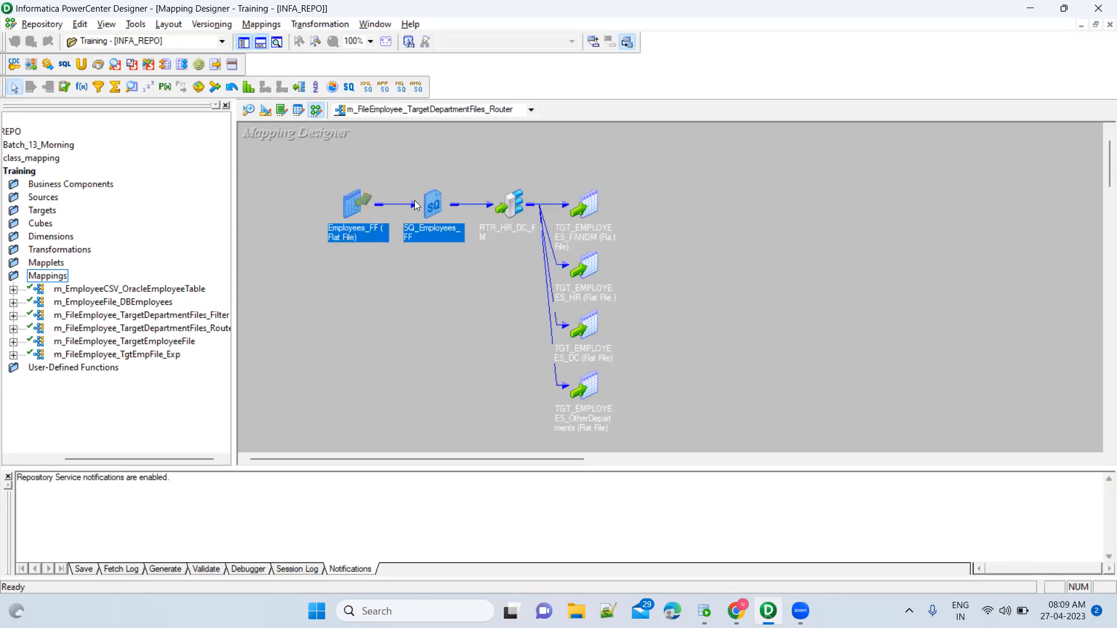
drag(480, 163, 538, 432)
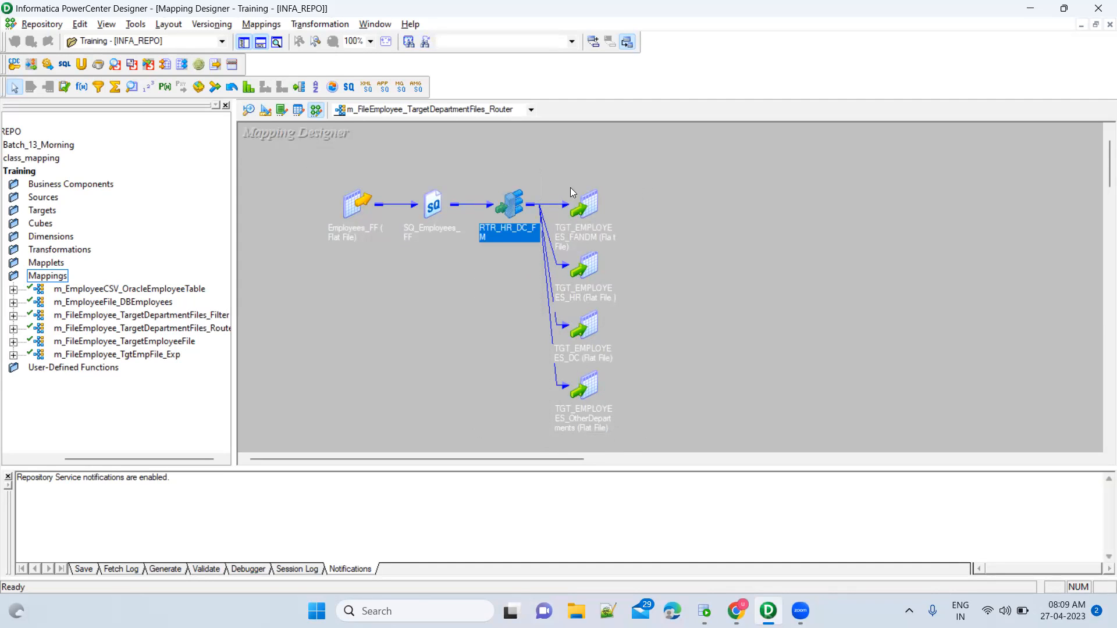
drag(549, 159, 657, 441)
click(694, 392)
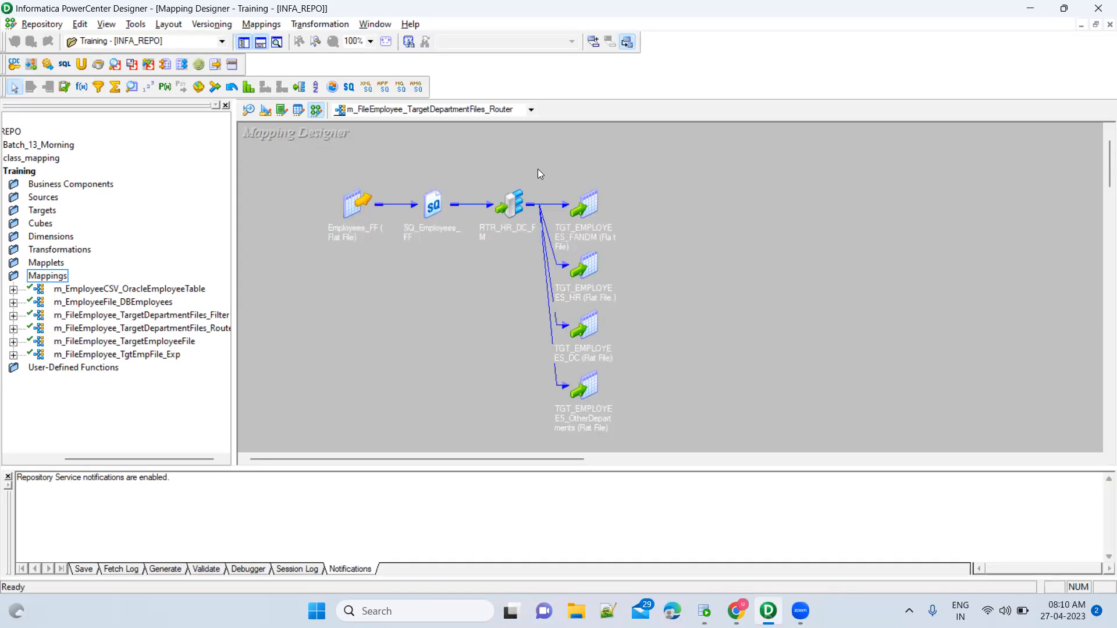
drag(474, 173, 548, 261)
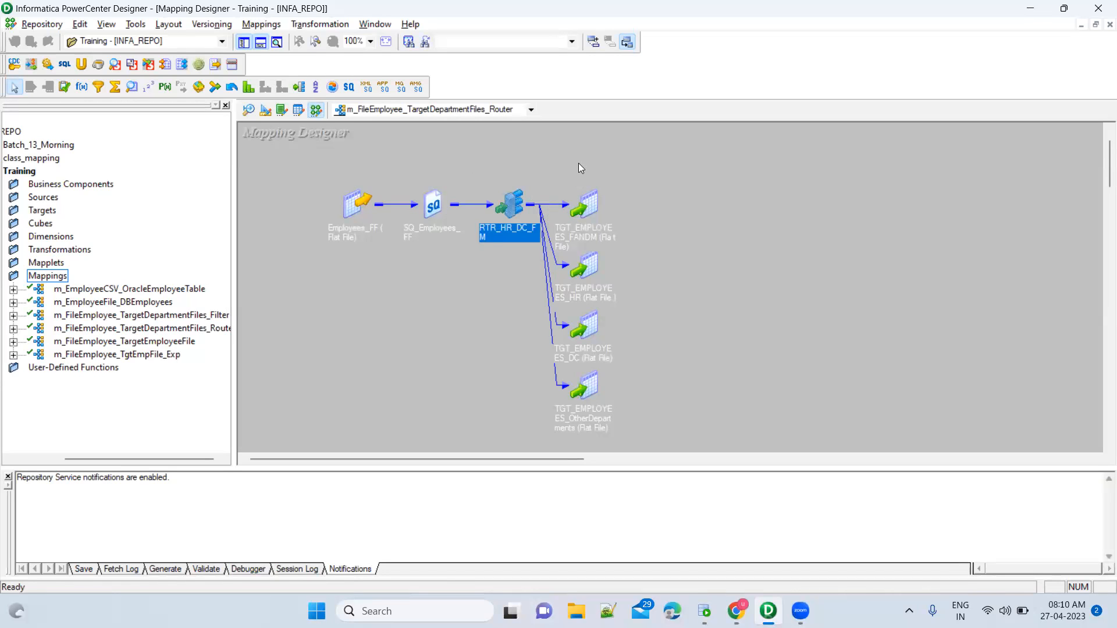
click(573, 163)
drag(538, 162, 644, 467)
click(640, 364)
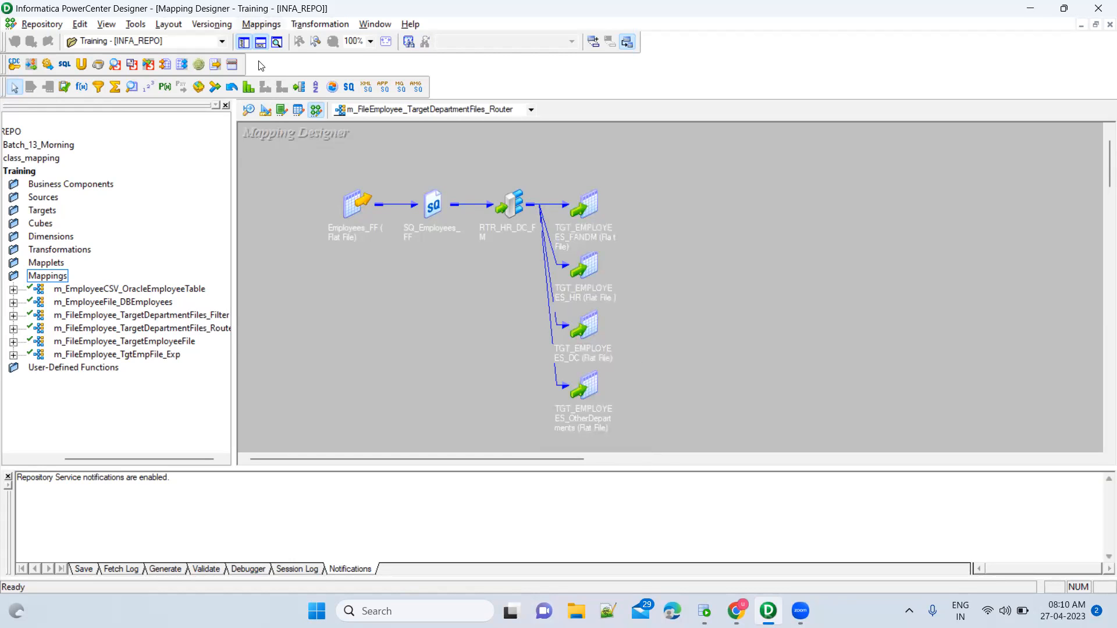
click(261, 24)
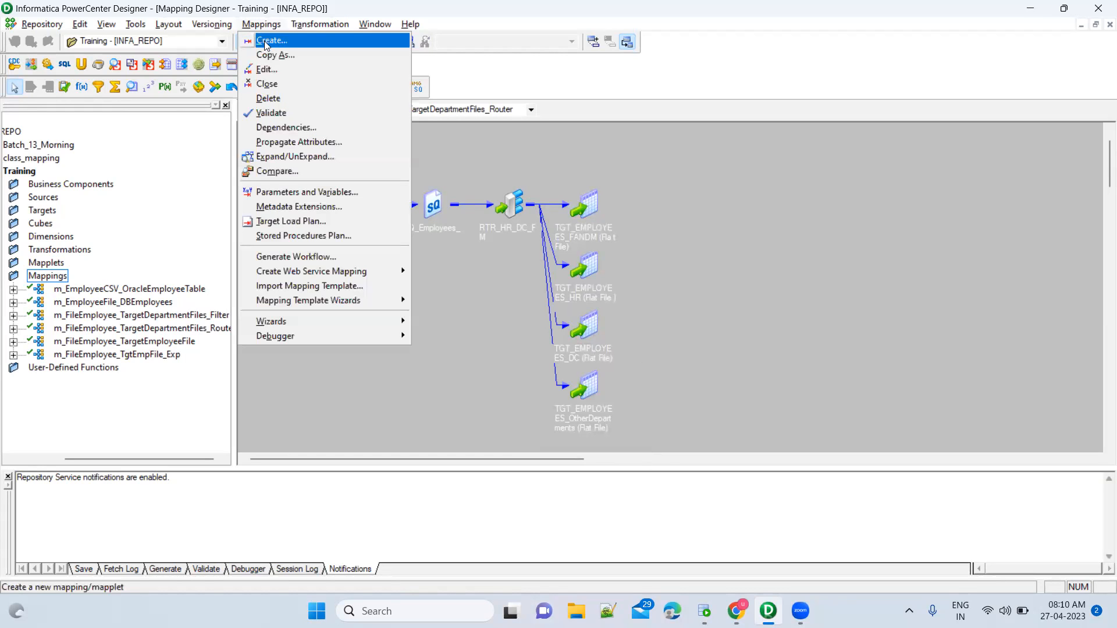
Choose Mappings > Create and begin the new mapping name as m_DBEmployee.
click(265, 44)
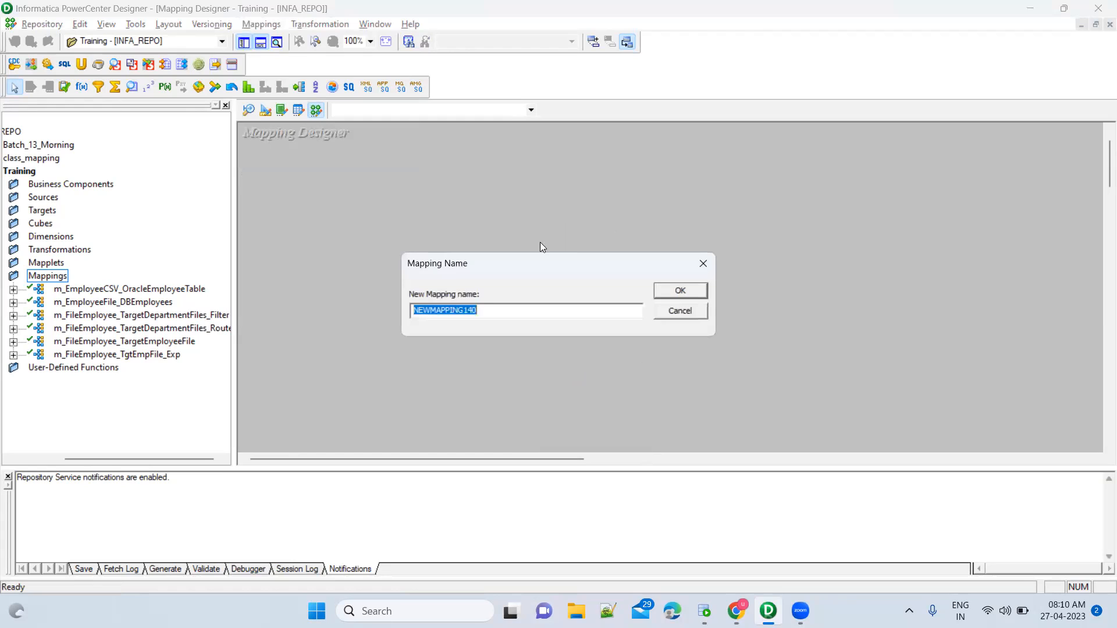
text(m_Fil)
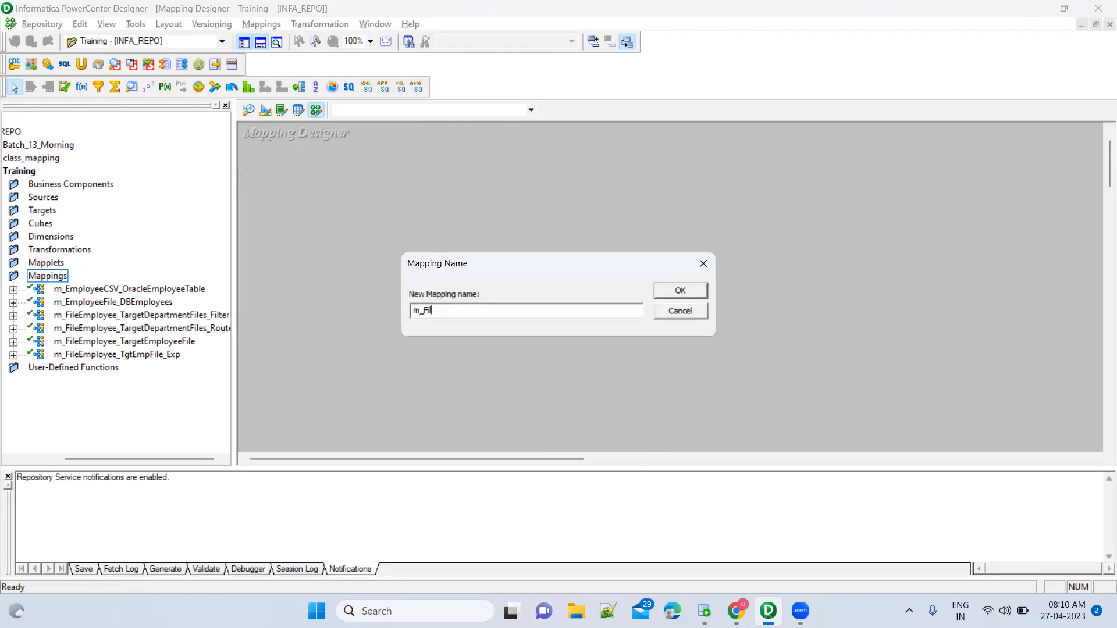
text(eEmplo)
key(BackSpace)
key(BackSpace)
key(BackSpace)
key(BackSpace)
key(BackSpace)
key(BackSpace)
key(BackSpace)
key(BackSpace)
key(BackSpace)
text(DBEmployee)
Change the query to SELECT * --DISTINCT departmentname FROM employees_apr24 and run it.
click(704, 611)
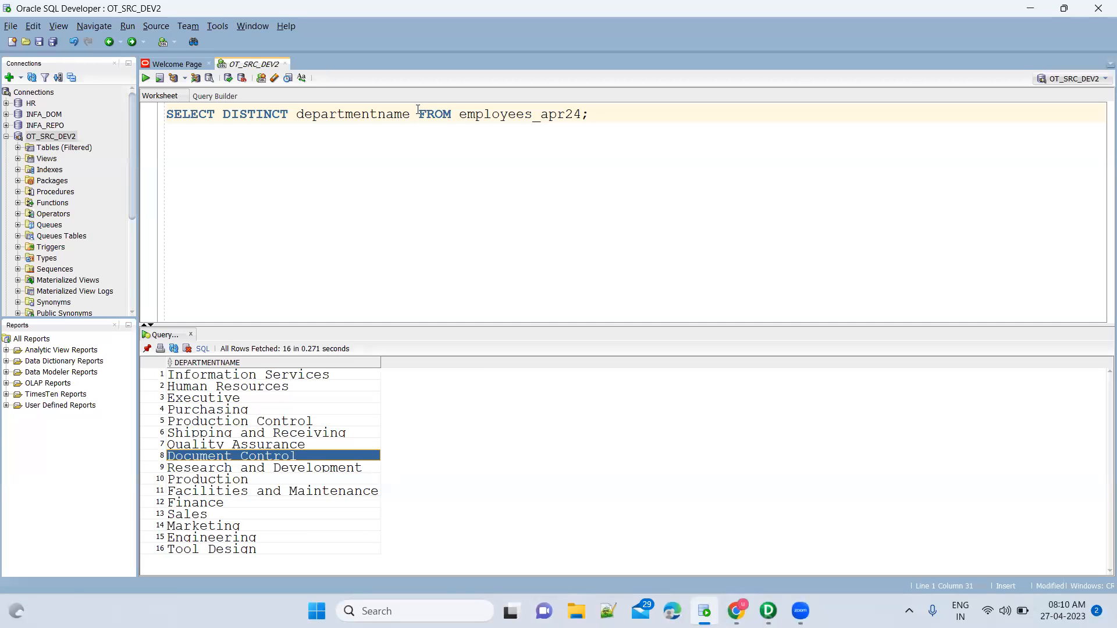
click(417, 113)
key(Return)
key(Up)
key(ctrl+Right)
text(* --)
key(ctrl+a)
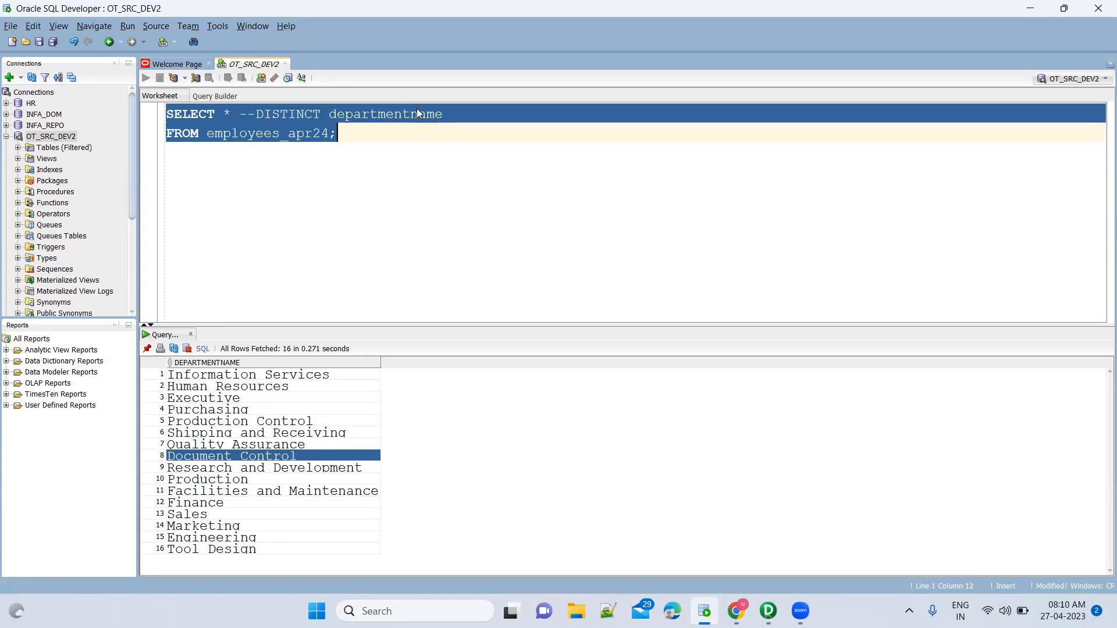
key(ctrl+Return)
Browse the full employee result rows, then extend the mapping name to m_DBEmployee_File.
click(330, 419)
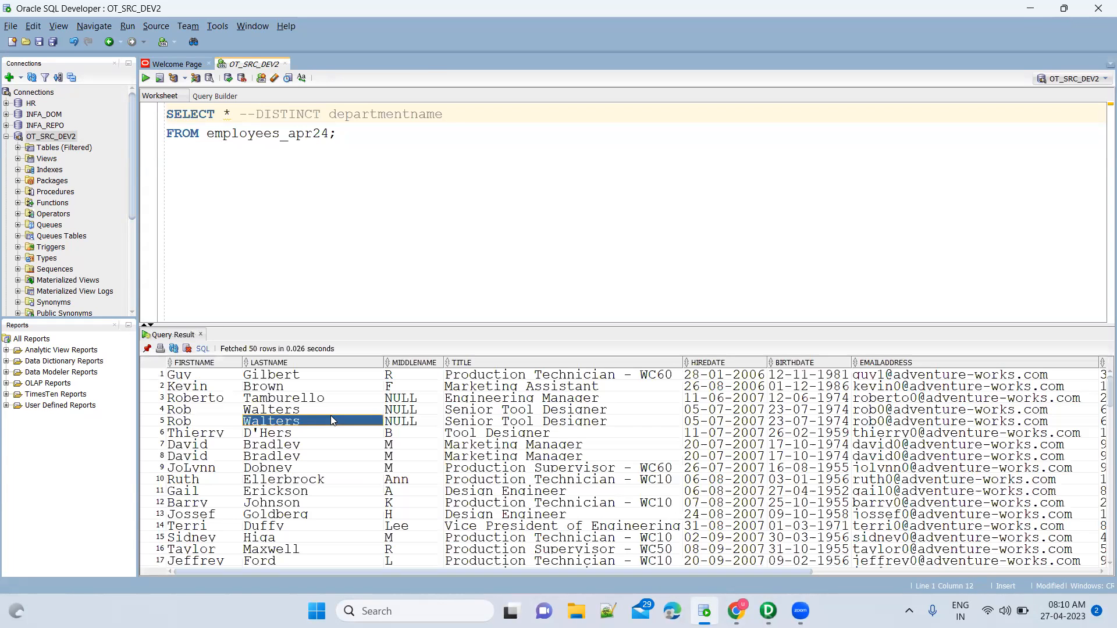
click(506, 445)
scroll(506, 445, down, 12)
scroll(506, 445, down, 20)
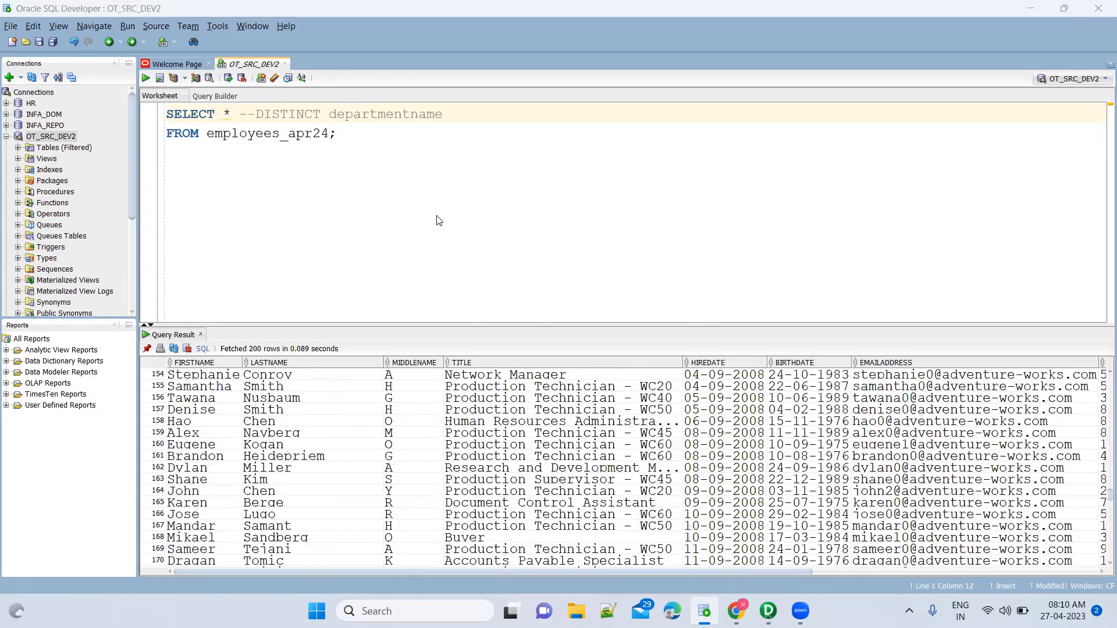
key(alt+Tab)
text(_)
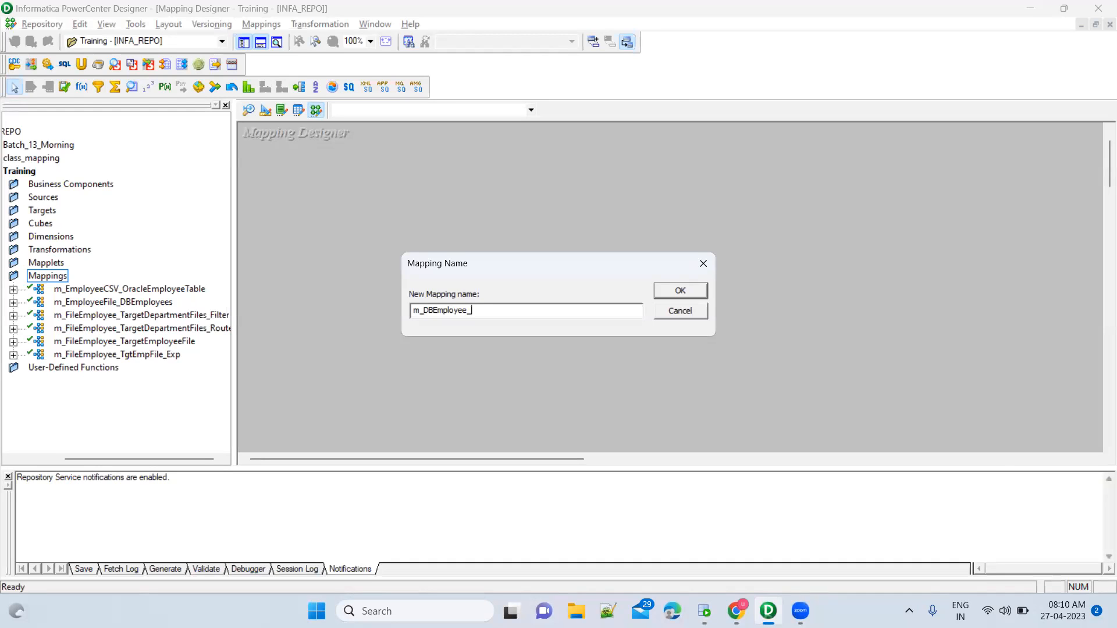
text(File)
Finish the name as m_DBEmployee_TgtFileDepartment_TCT and create the mapping.
key(BackSpace)
key(BackSpace)
key(BackSpace)
key(BackSpace)
text(TgtFileDepartment)
text(_TCT)
click(685, 293)
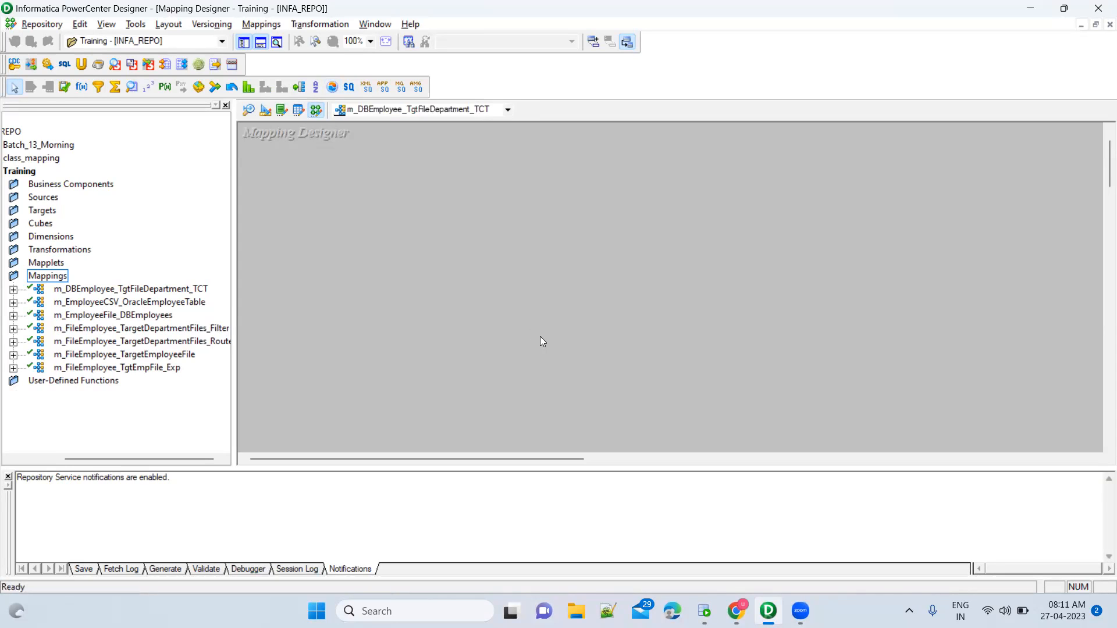
key(super)
Launch Notepad from search and type TC_ in the new note.
text(note)
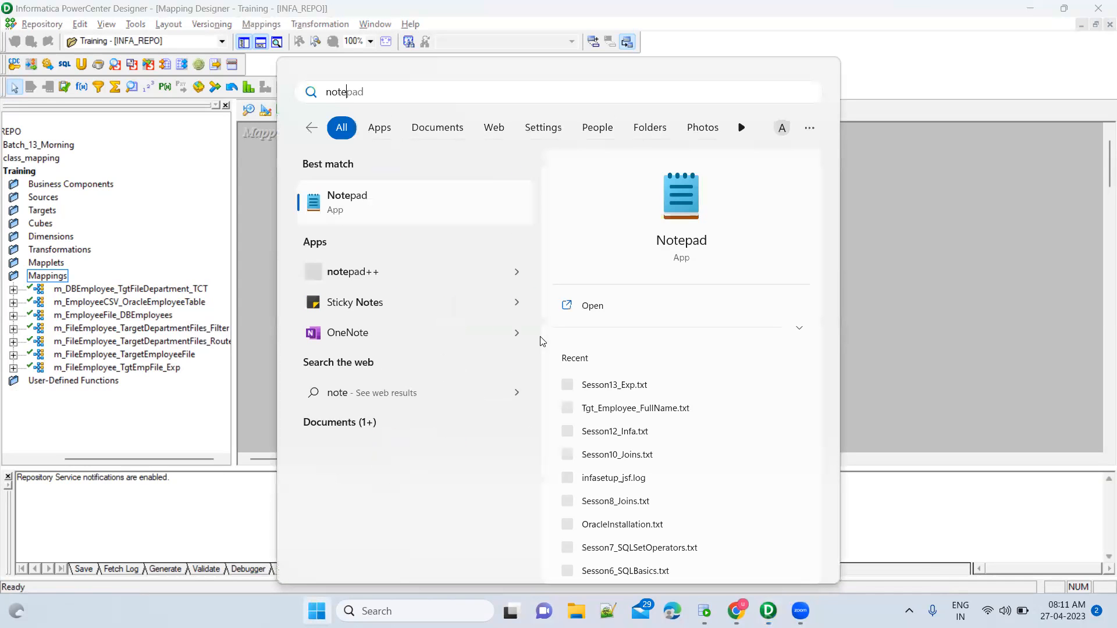
key(Return)
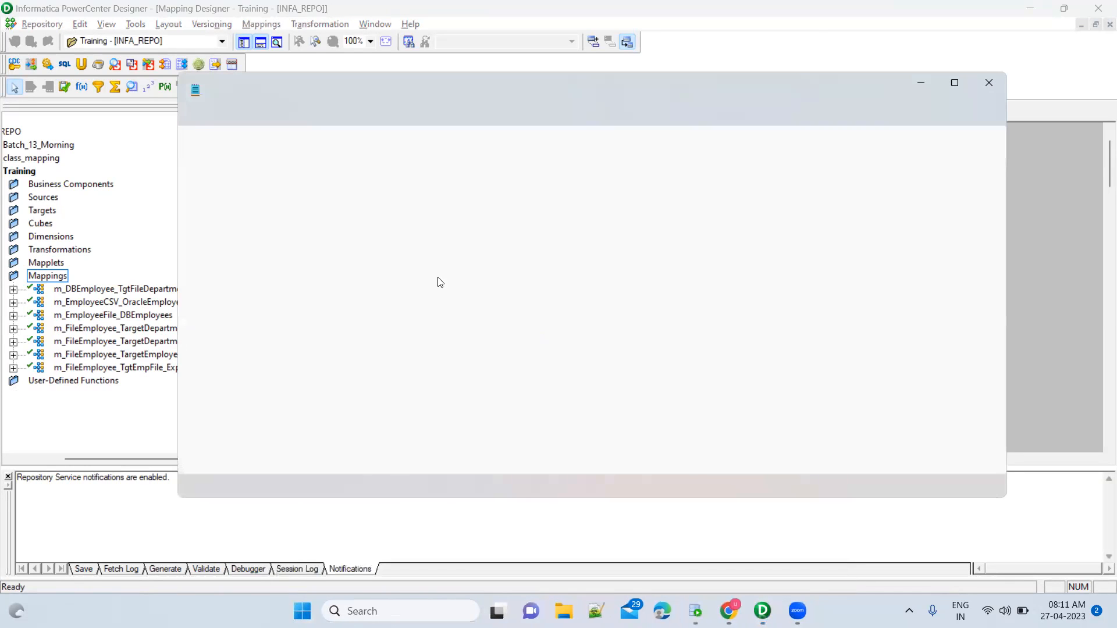
text(TC_)
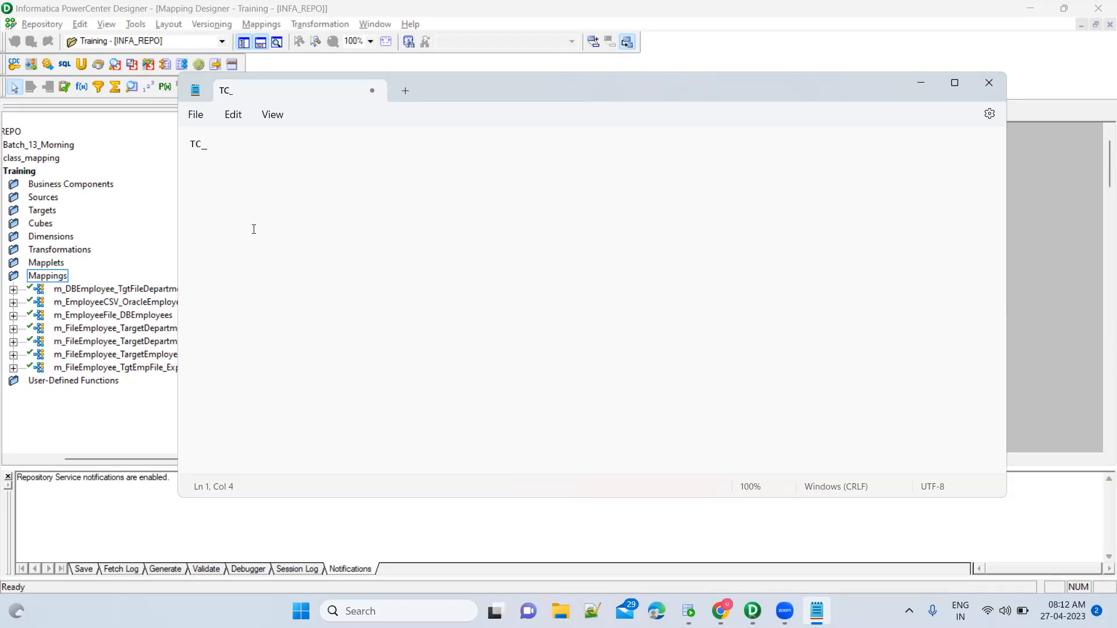
List TC_CONTINUE_TRANSACTION, TC_COMMIT_BEFORE, TC_COMMIT_AFTER, TC_ROLLBACK_BEFORE and TC_ROLLBACK_AFTER in the note.
text(CONTINUE_TRANSACTIOn)
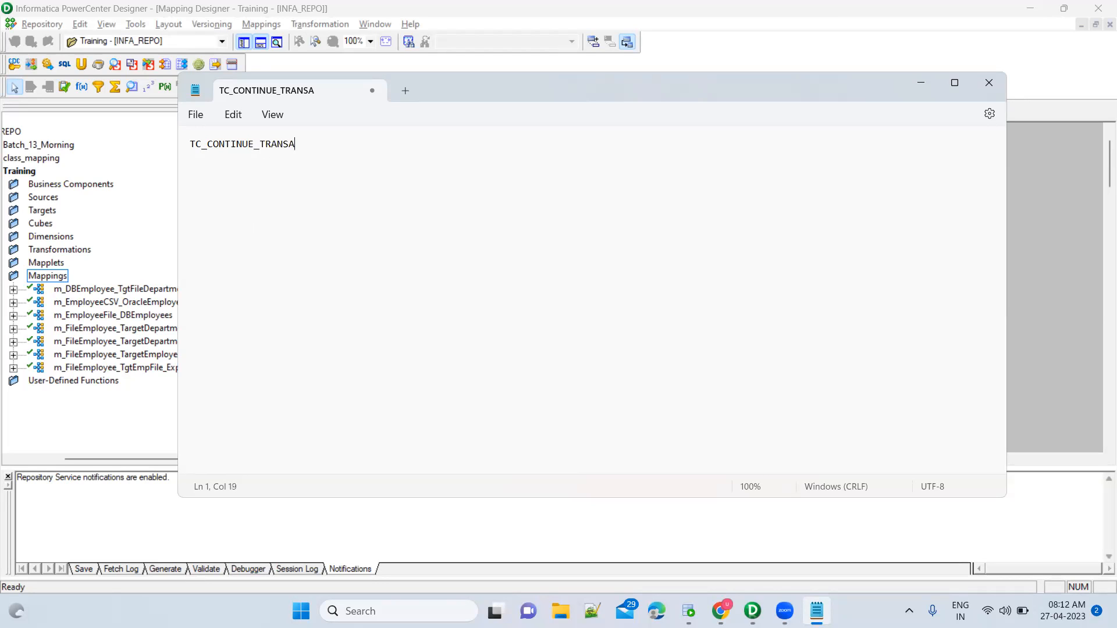
key(BackSpace)
text(N)
key(Return)
key(Return)
text(TC_COMMIT_BEFORE)
key(Return)
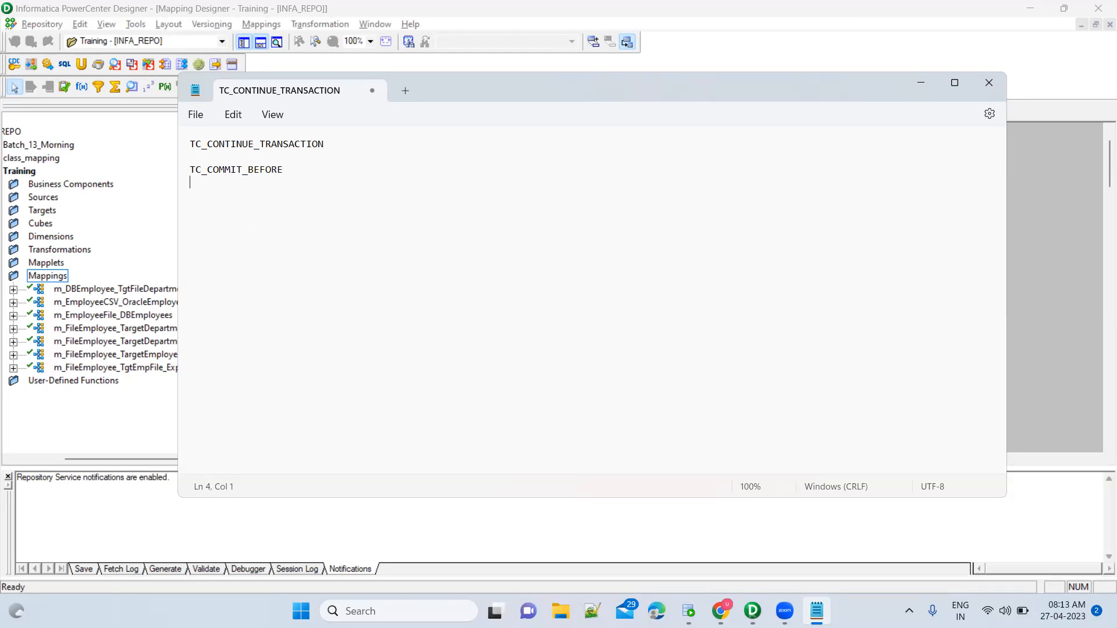
text(TC_COMMIT_AFTER)
key(Return)
key(Return)
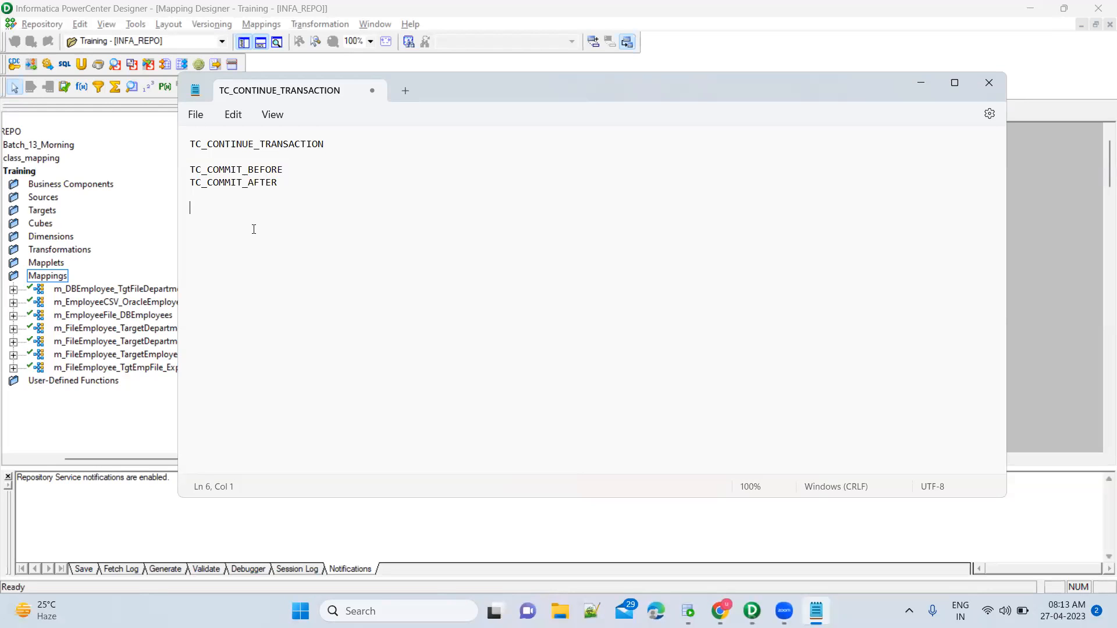
text(TC_ROLLBA)
text(CK_)
text(BEFORE )
text(TC_ROLLBA)
text(CK_AFTER)
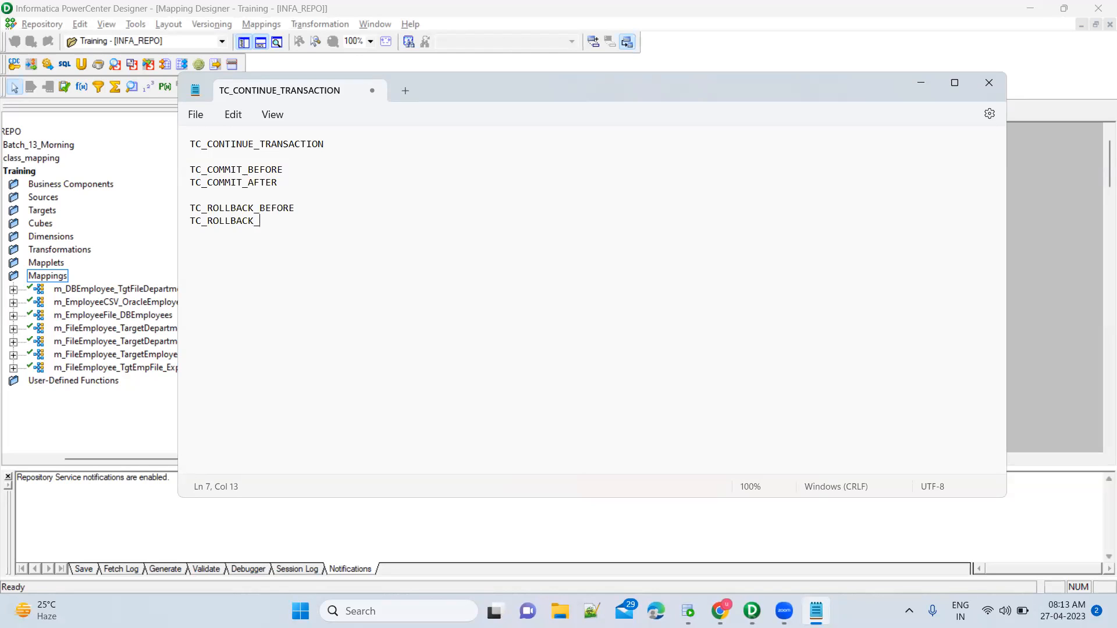
Explain TC_CONTINUE_TRANSACTION and TC_COMMIT_BEFORE as committing processed data before the current row.
click(330, 146)
click(290, 175)
click(262, 143)
click(261, 170)
click(346, 143)
text(--> Continue the transaction )
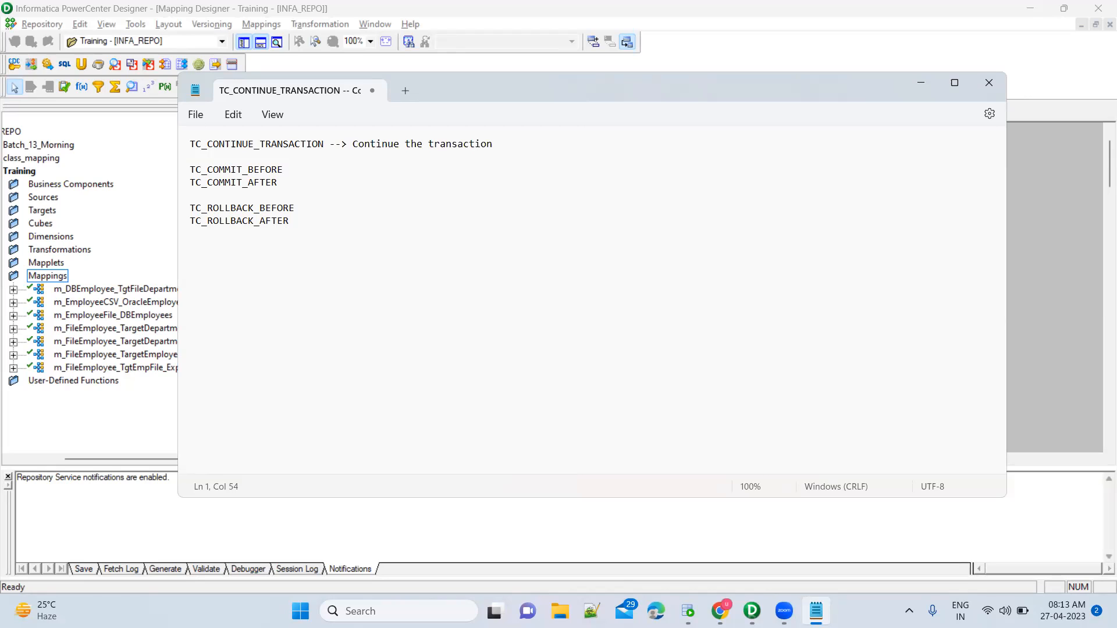
text(with the curre)
text(nt a)
key(BackSpace)
text(row)
text(-->)
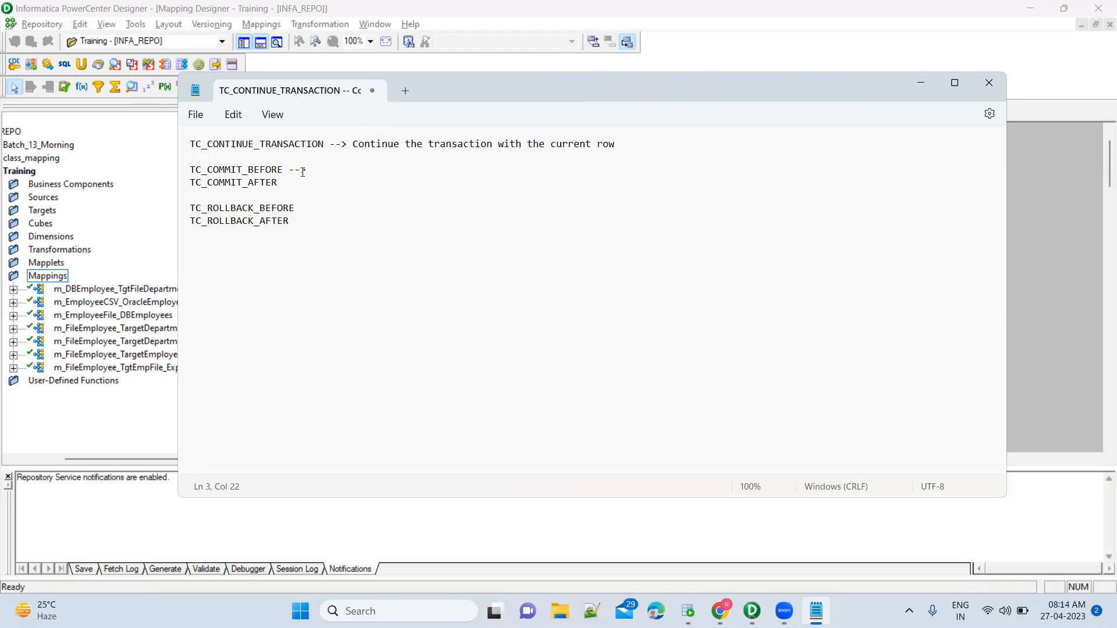
text( It will commit the data whateve)
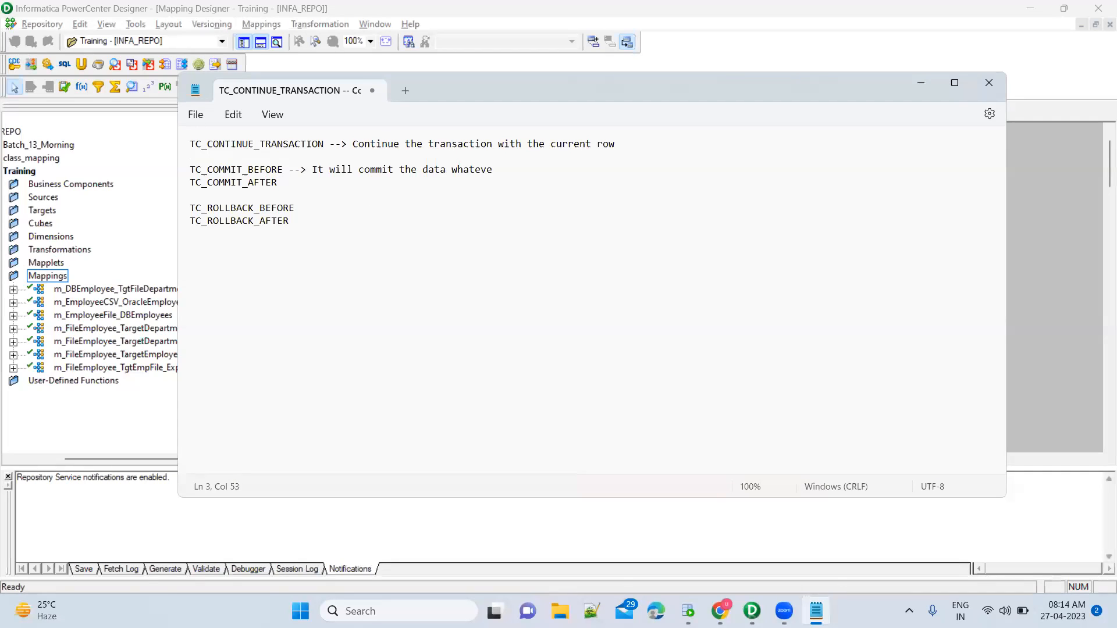
text(r it processed till now before the c)
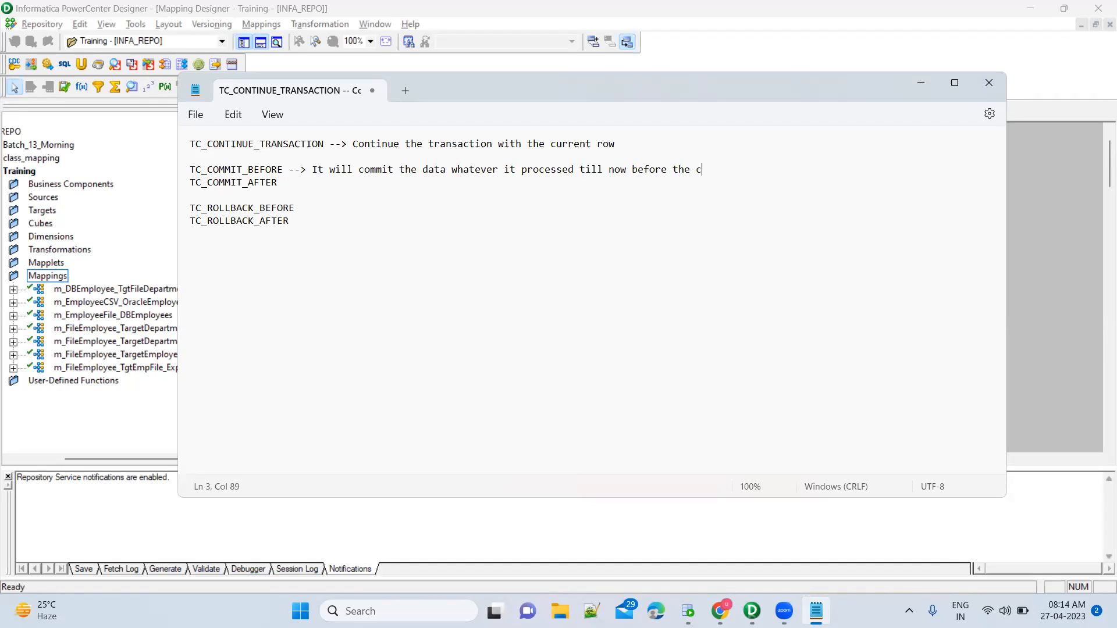
text(urrent row)
key(alt+Tab)
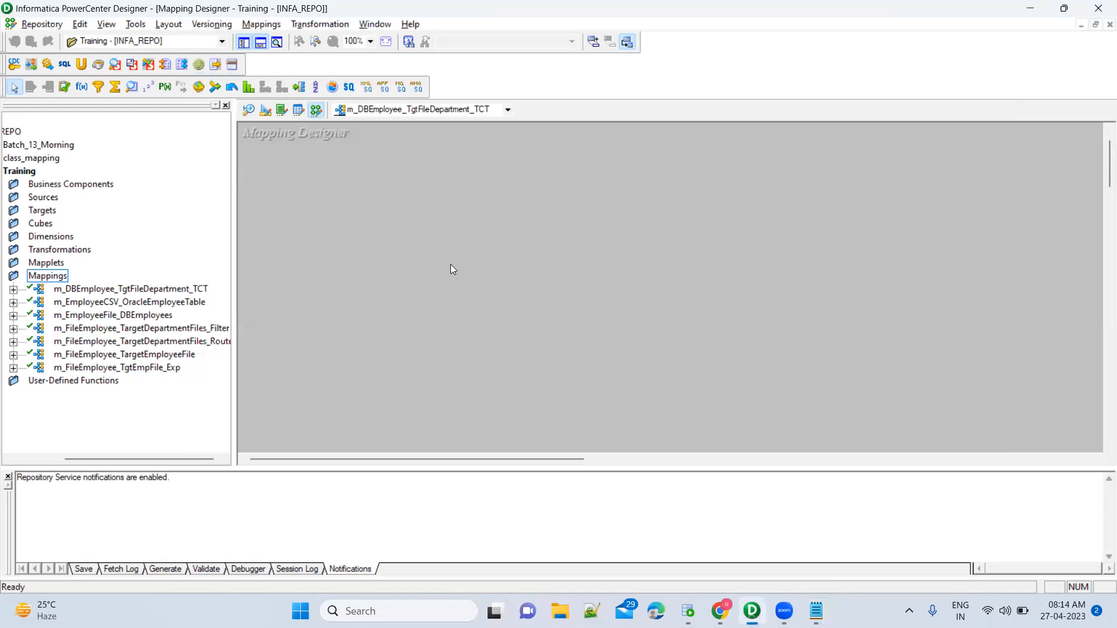
Switch the workspace to the m_FileEmployee_TargetDepartmentFiles_Router mapping from the mapping list.
click(394, 110)
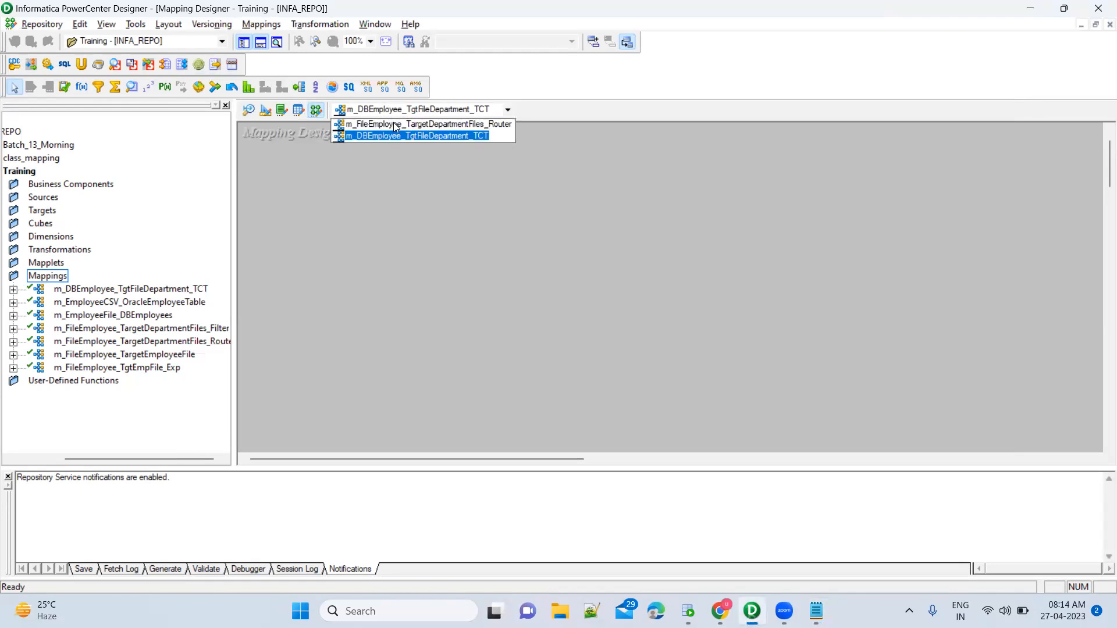
click(395, 125)
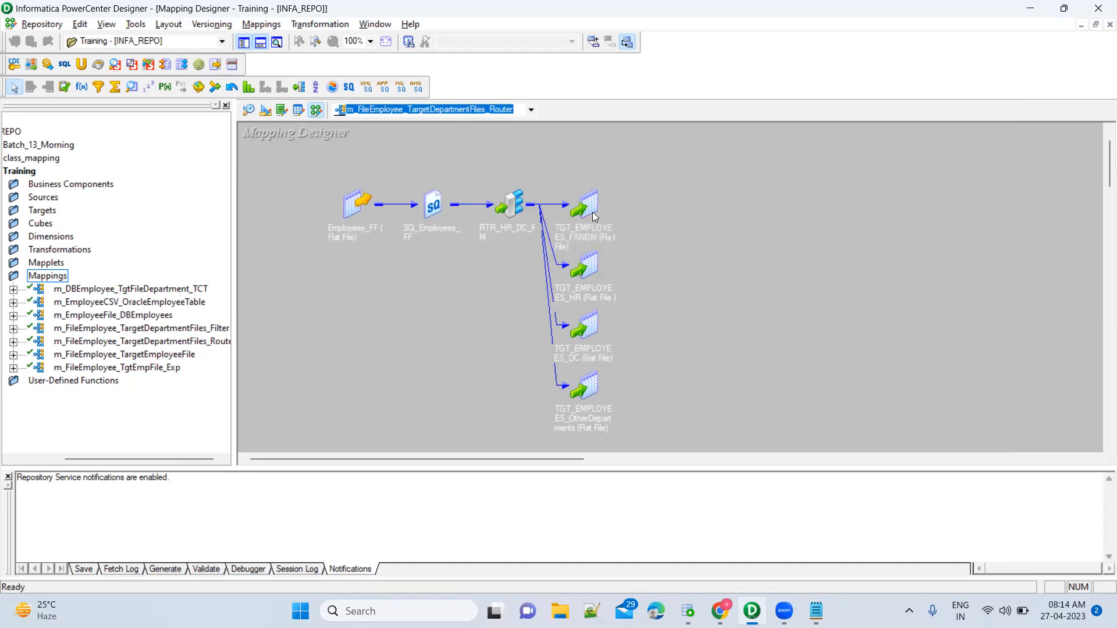
key(alt+Tab)
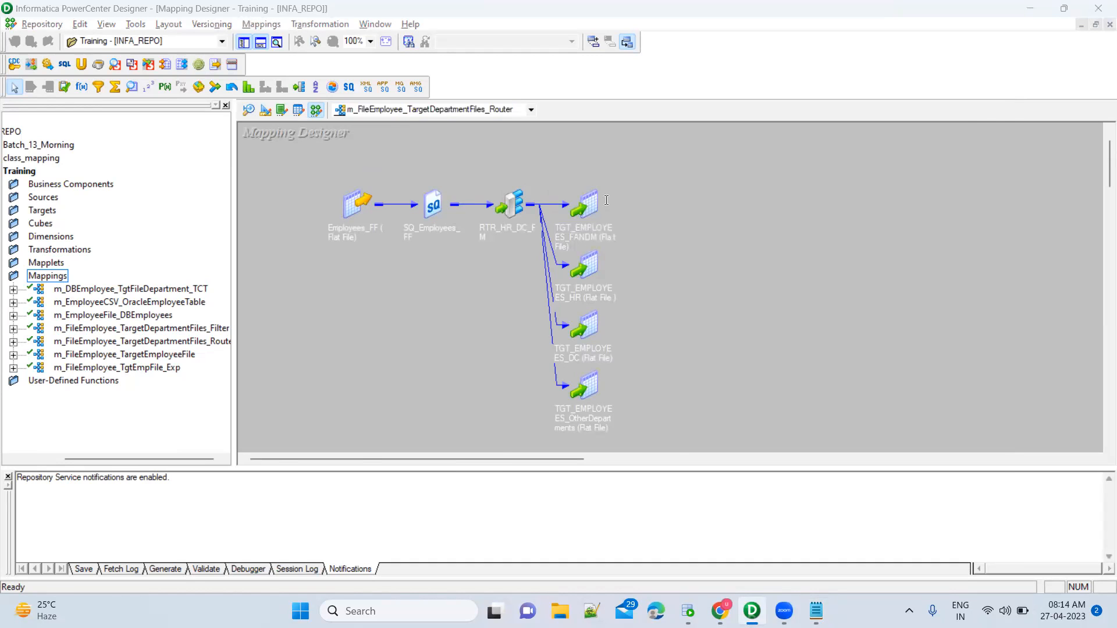
key(alt+Tab)
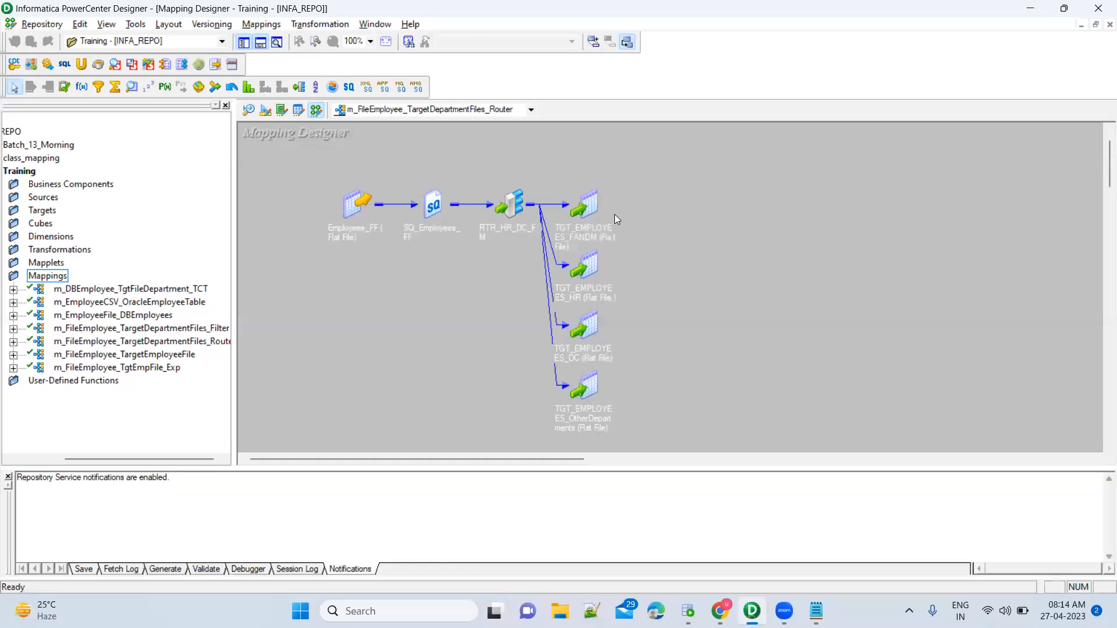
Explain TC_COMMIT_AFTER as committing processed data after the current row.
key(alt+Tab)
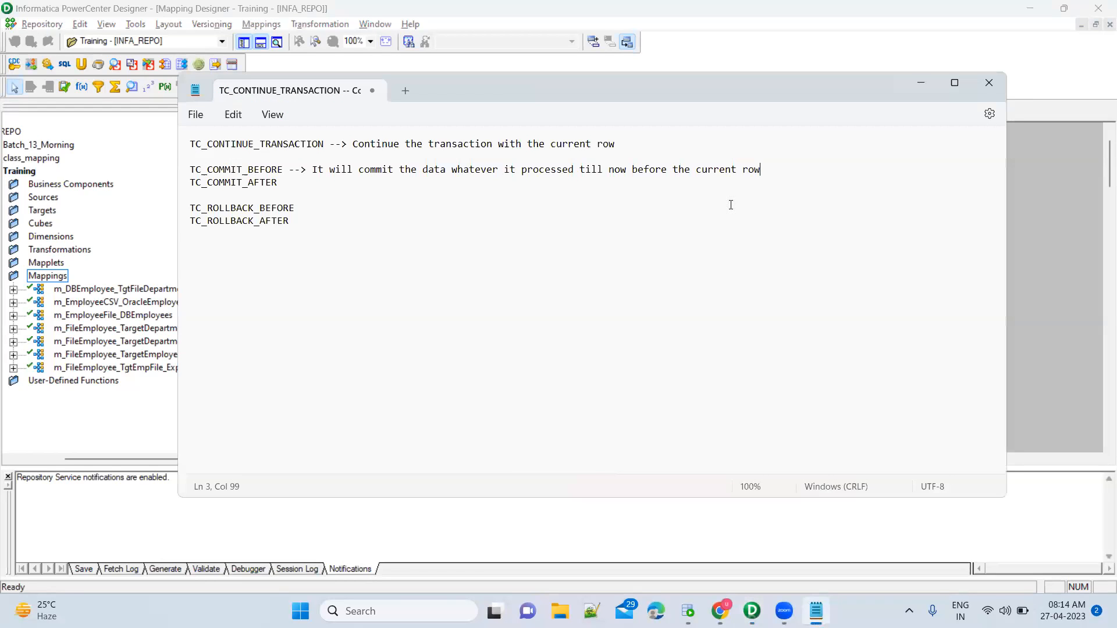
click(307, 183)
text(-->)
key(shift+End)
key(ctrl+c)
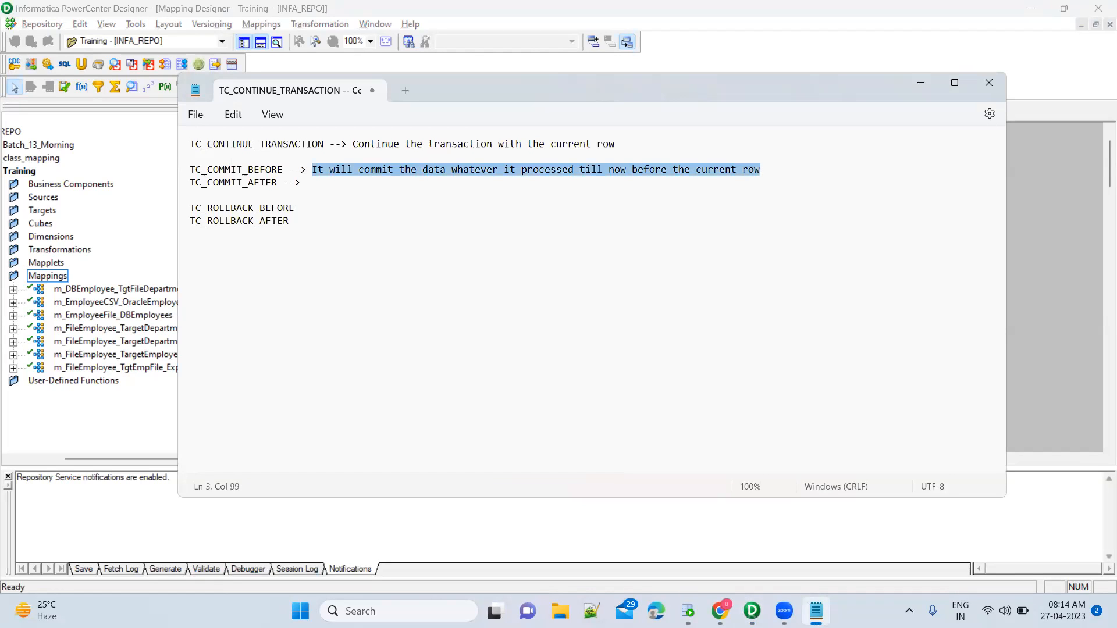
key(Down)
key(ctrl+v)
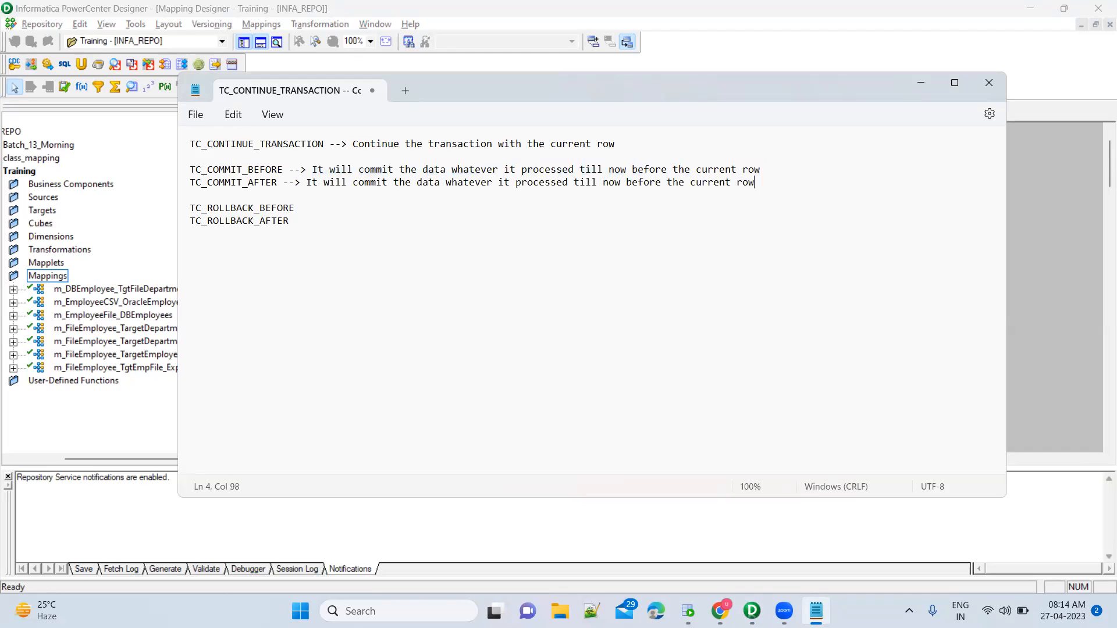
double_click(642, 185)
text(after)
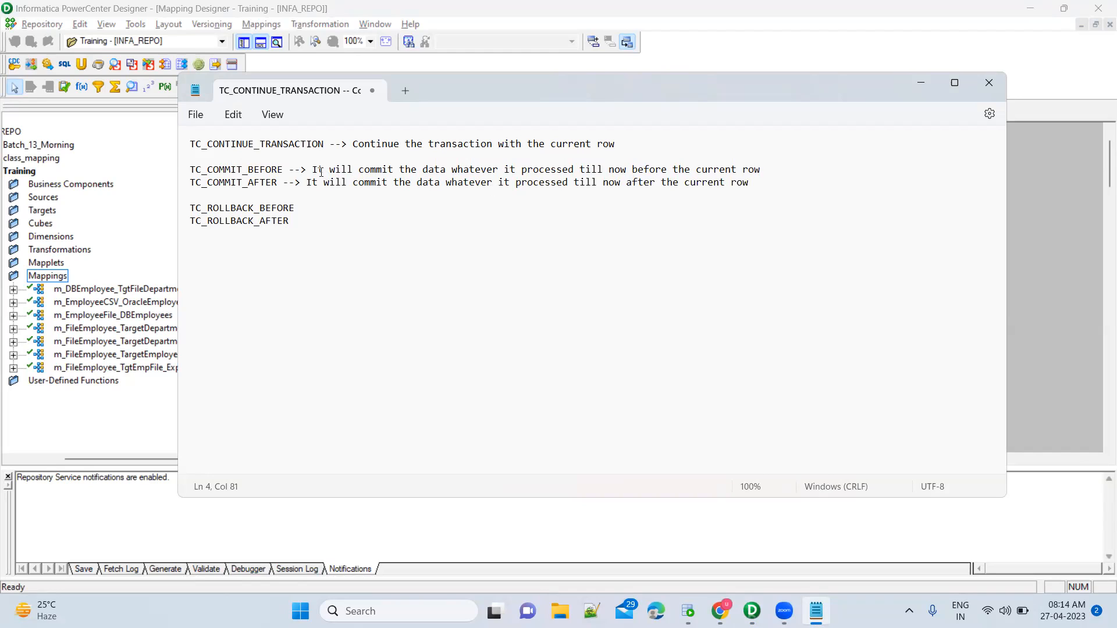
Explain TC_ROLLBACK_BEFORE as rolling back data before the current row.
click(289, 170)
key(shift+End)
key(ctrl+c)
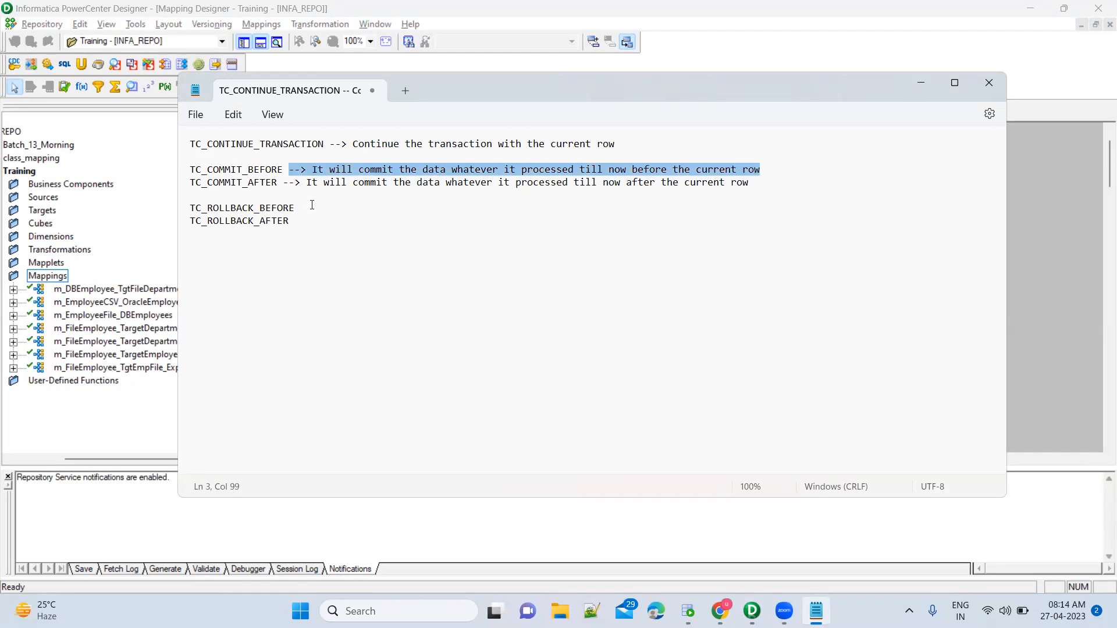
click(310, 207)
key(ctrl+v)
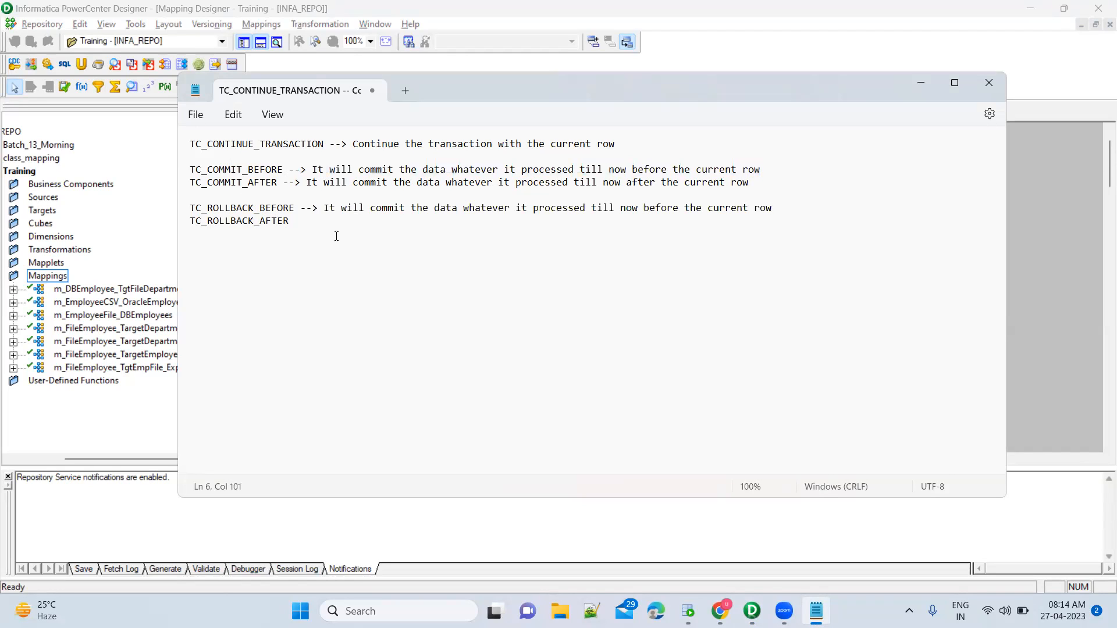
double_click(387, 208)
text(rollback)
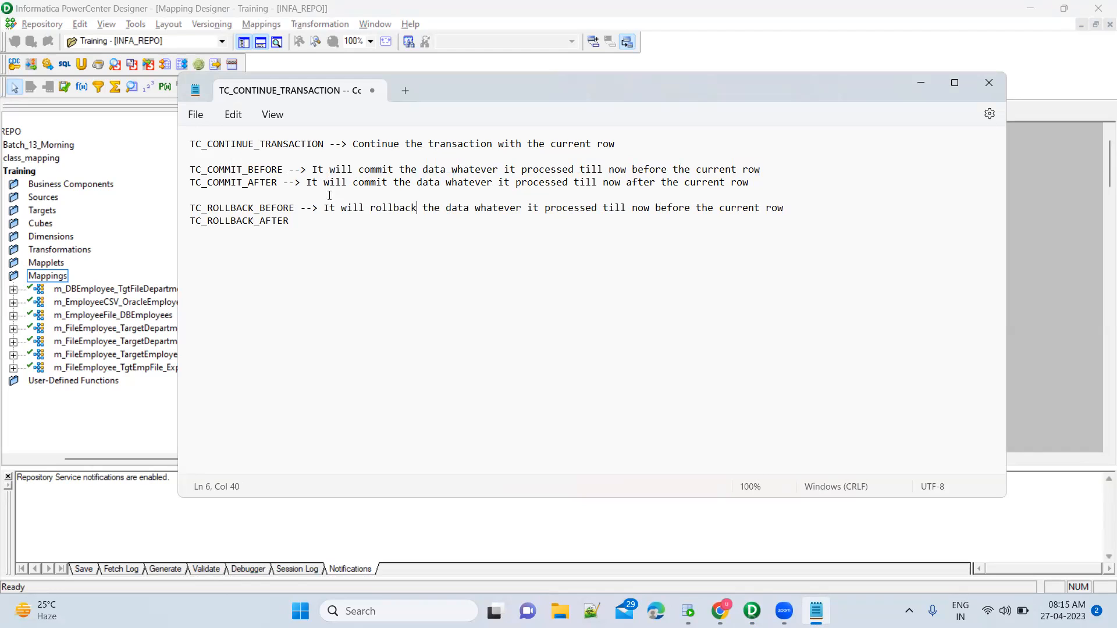
Explain TC_ROLLBACK_AFTER as rolling back data after the current row.
click(285, 184)
key(shift+End)
key(ctrl+c)
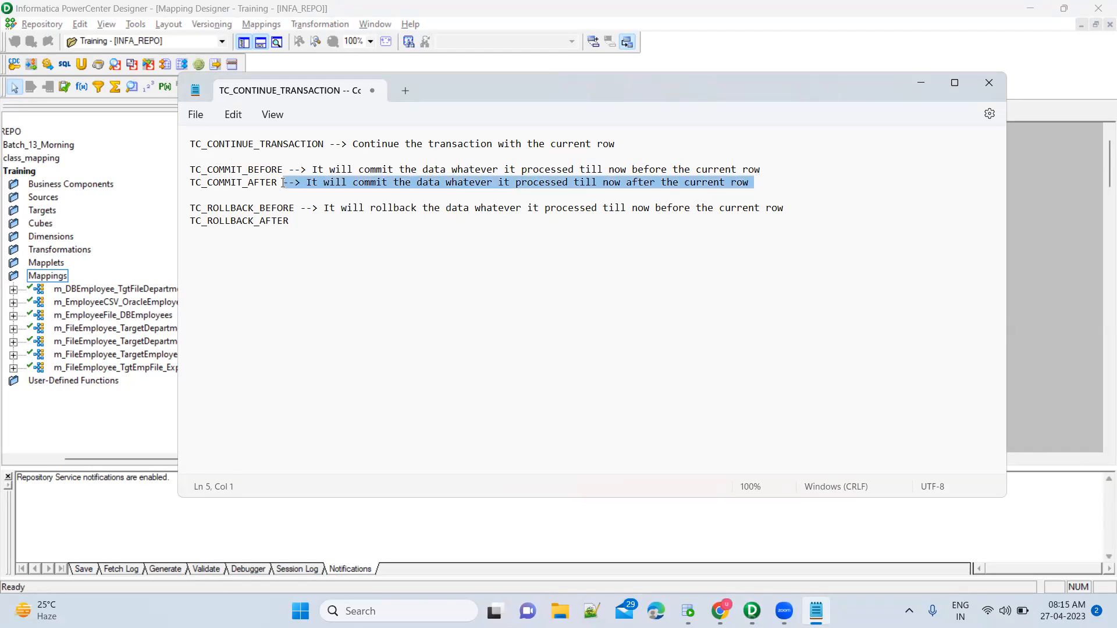
click(310, 221)
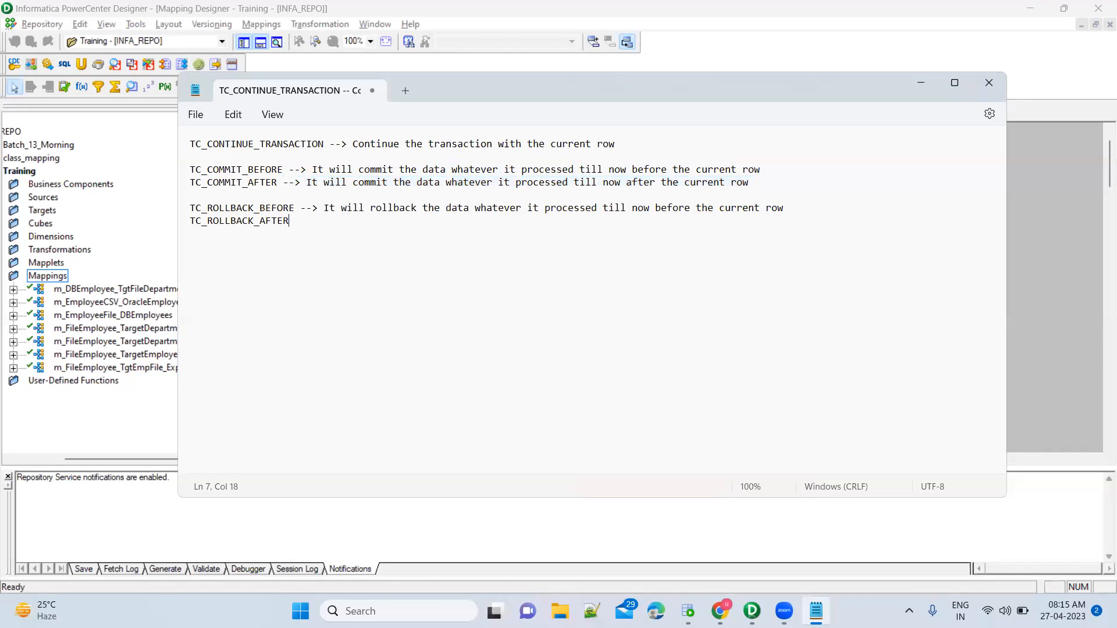
text(-->)
key(BackSpace)
key(BackSpace)
key(BackSpace)
key(ctrl+v)
key(Return)
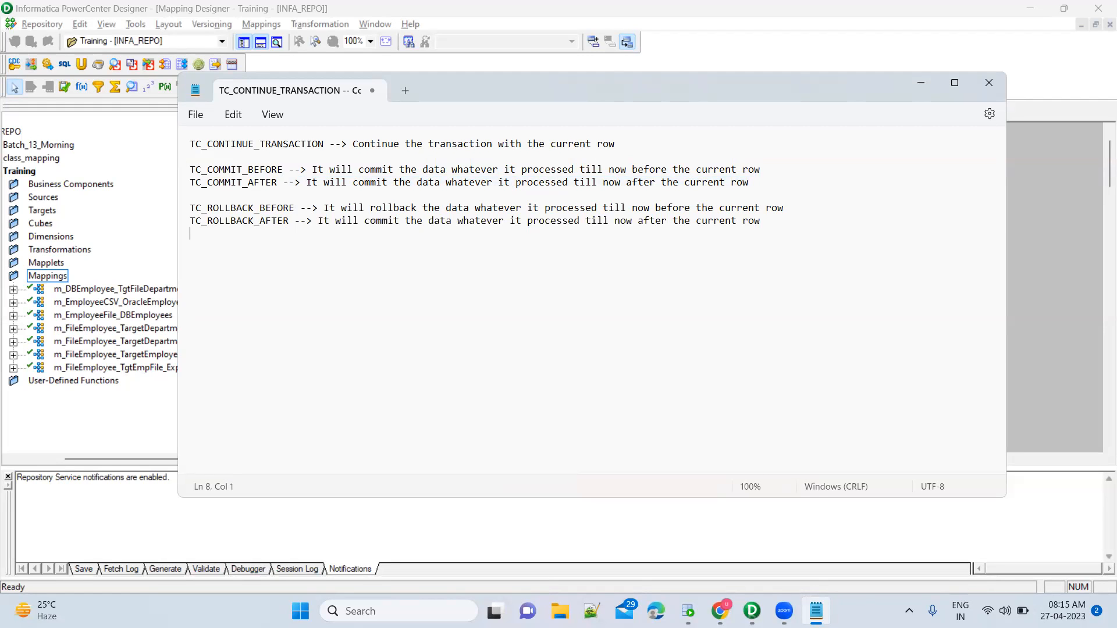
double_click(383, 223)
text(rollback)
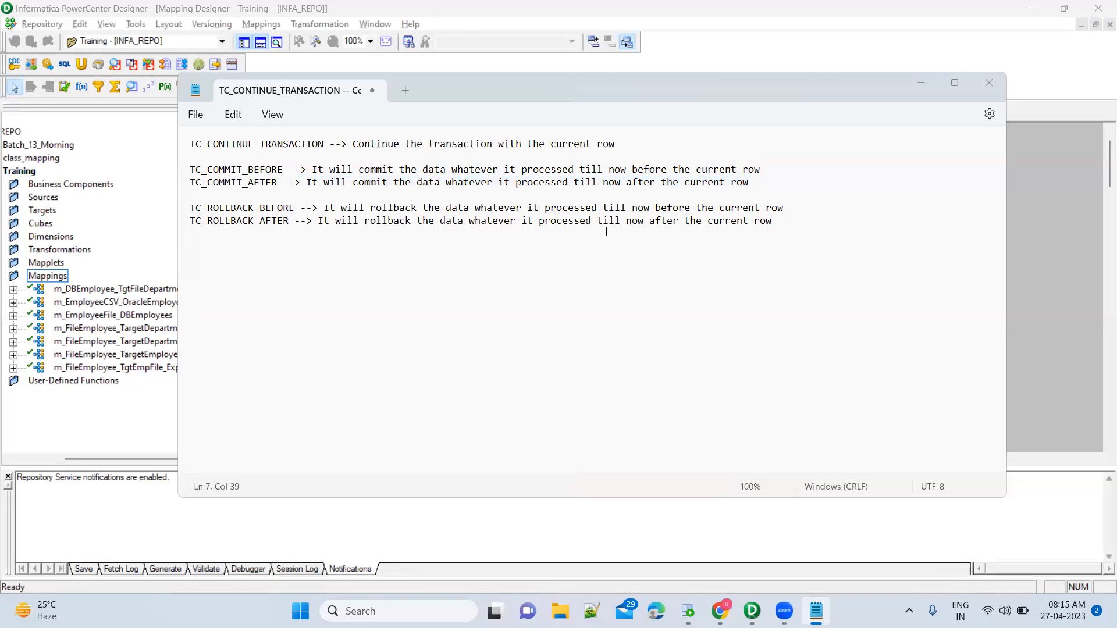
key(alt+Tab)
Pick m_DBEmployee_TgtFileDepartment_TCT from the mapping list and expand Sources to CSV and FlatFile.
click(490, 110)
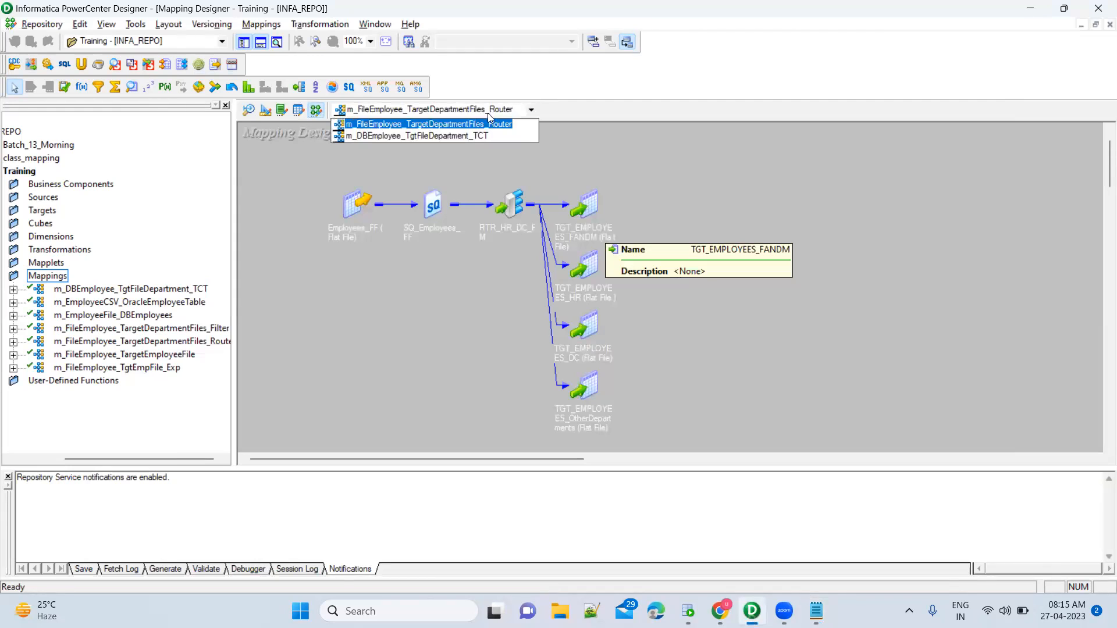
click(482, 137)
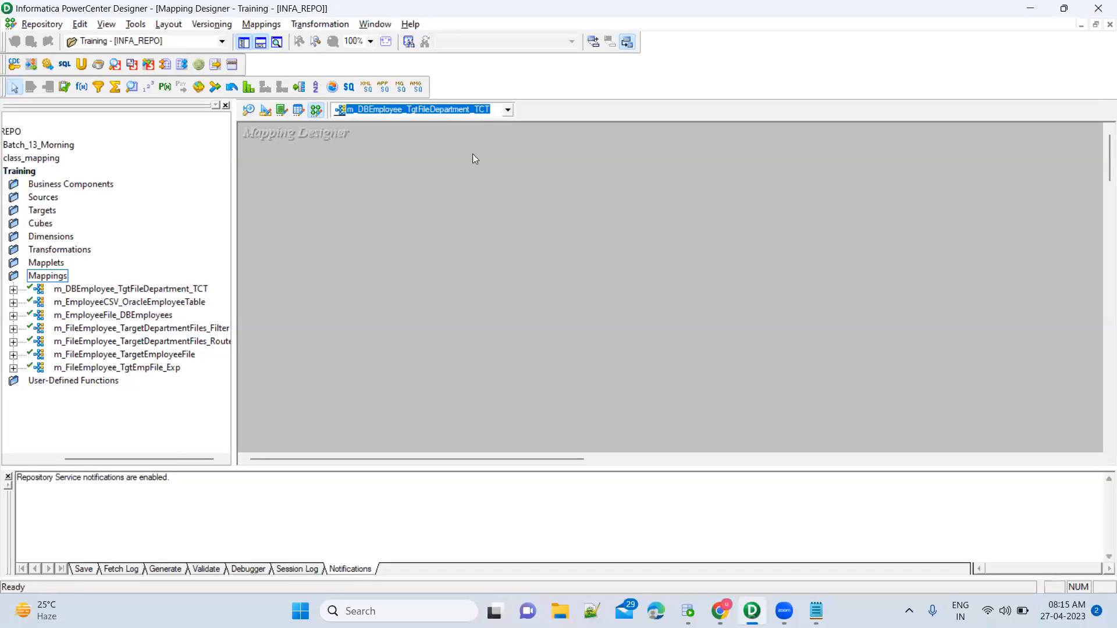
click(463, 264)
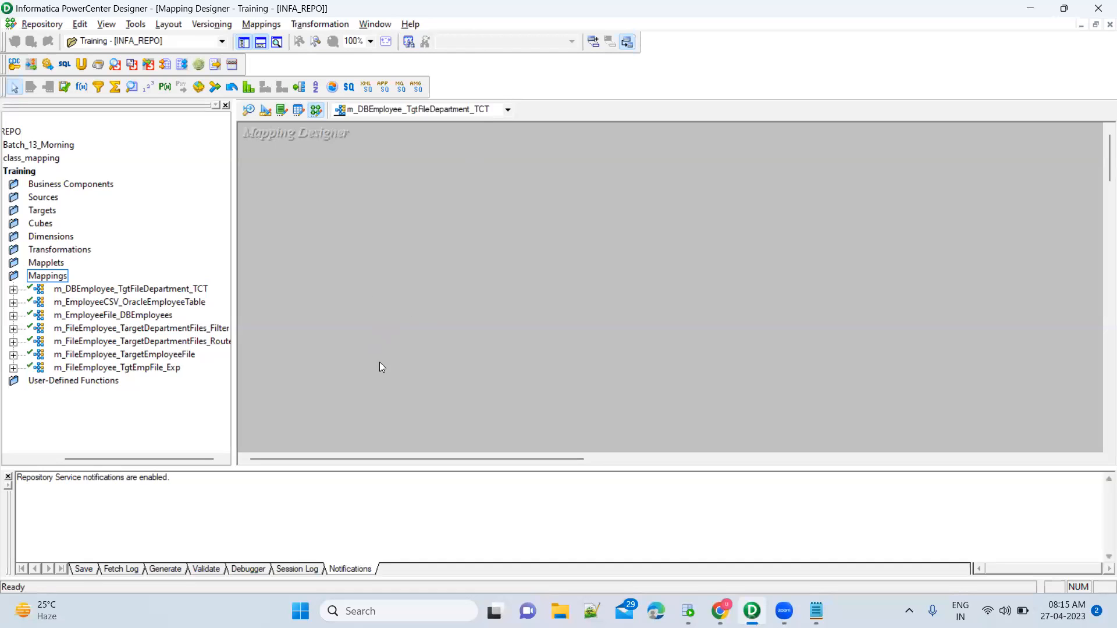
drag(179, 461, 145, 470)
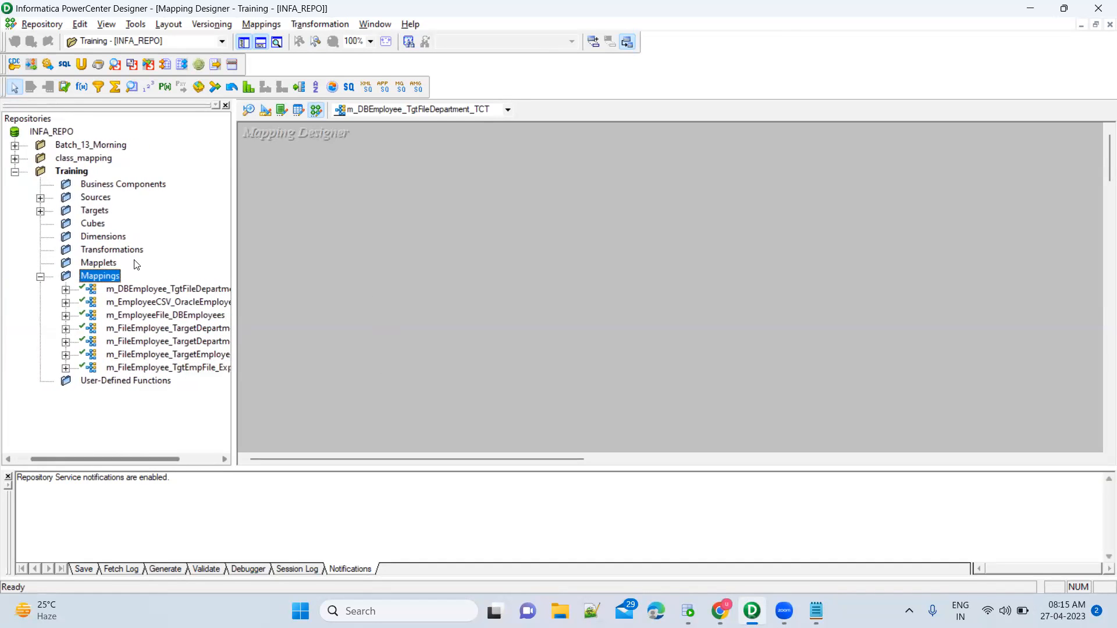
click(41, 198)
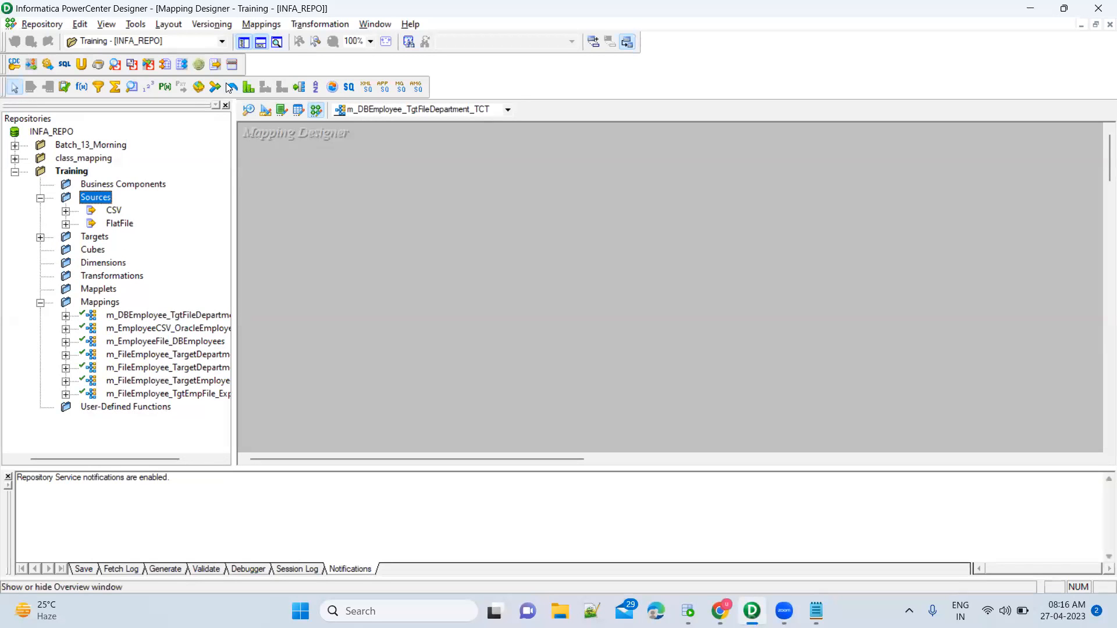
Switch to the Source Analyzer and open the Sources menu to import from a database.
key(alt+m)
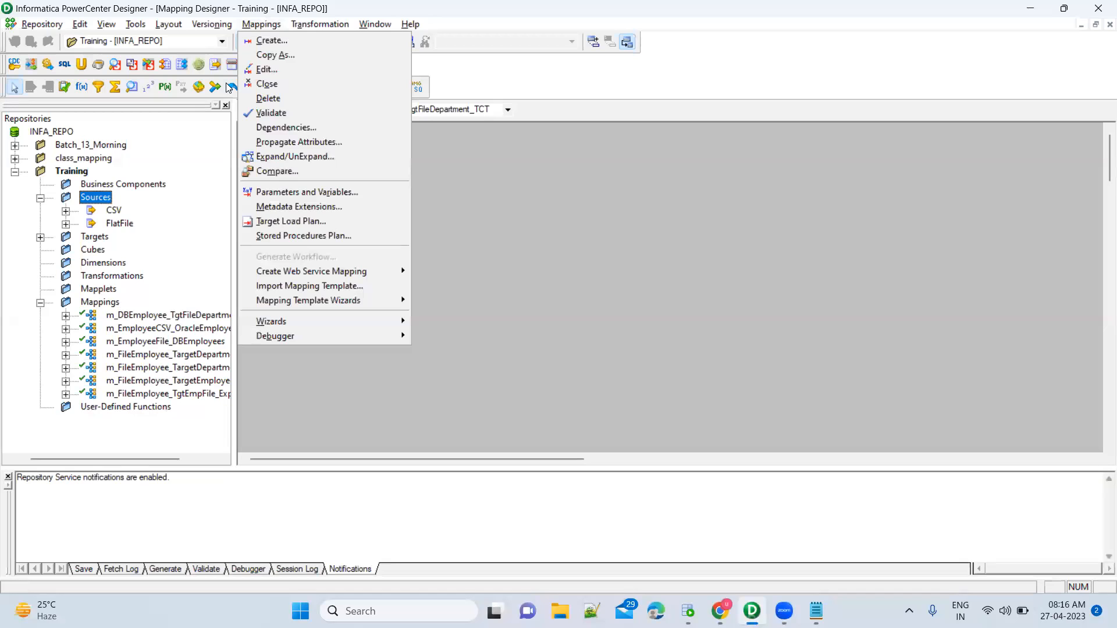
click(455, 175)
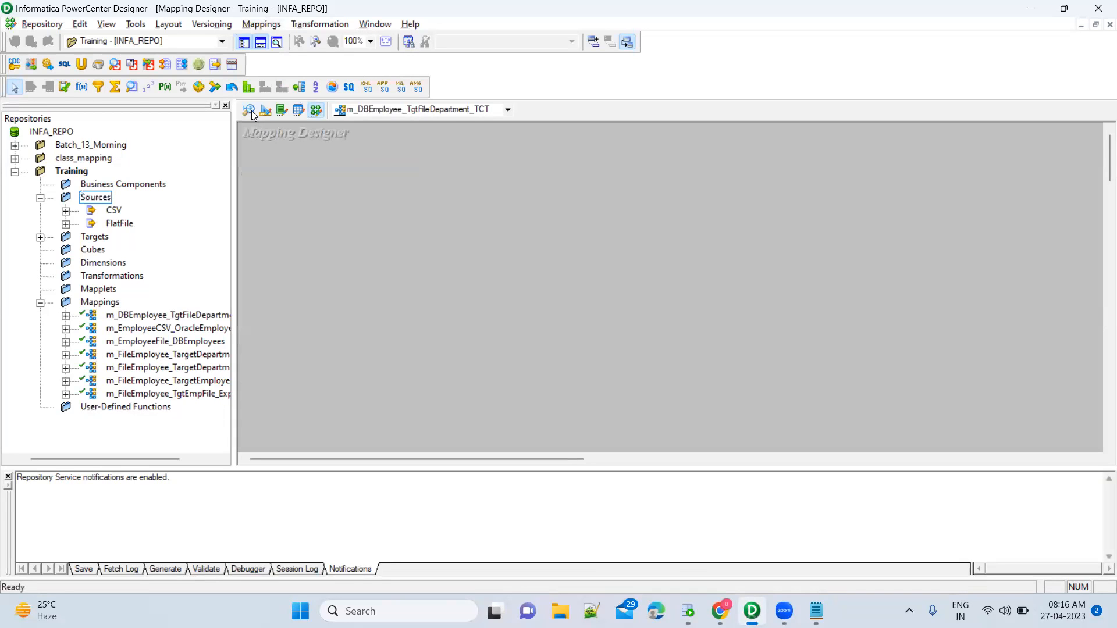
click(251, 110)
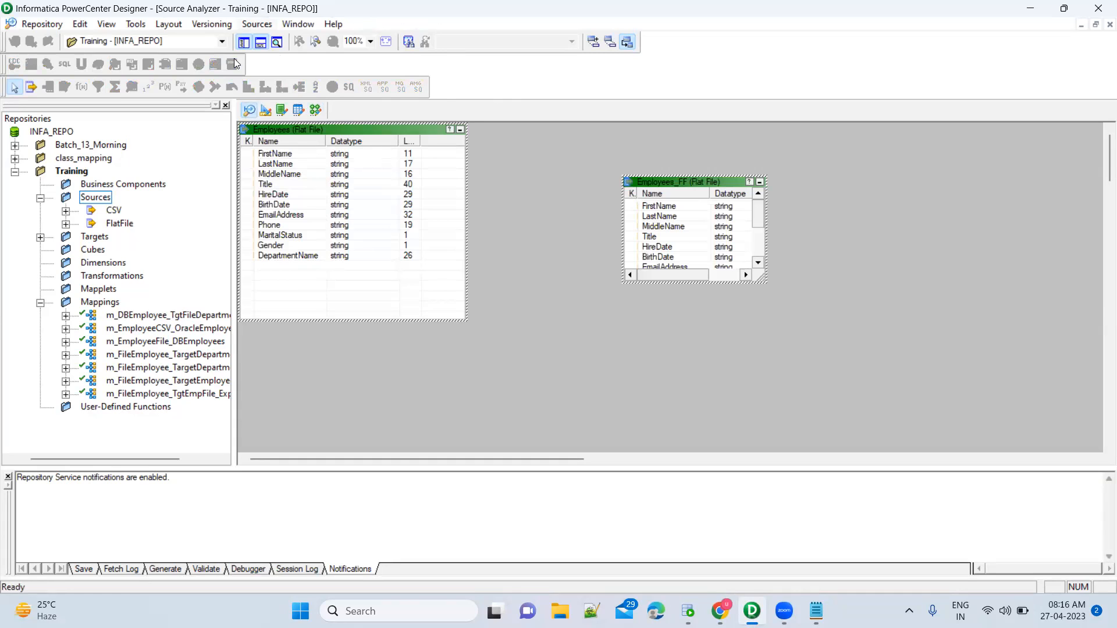
key(alt+s)
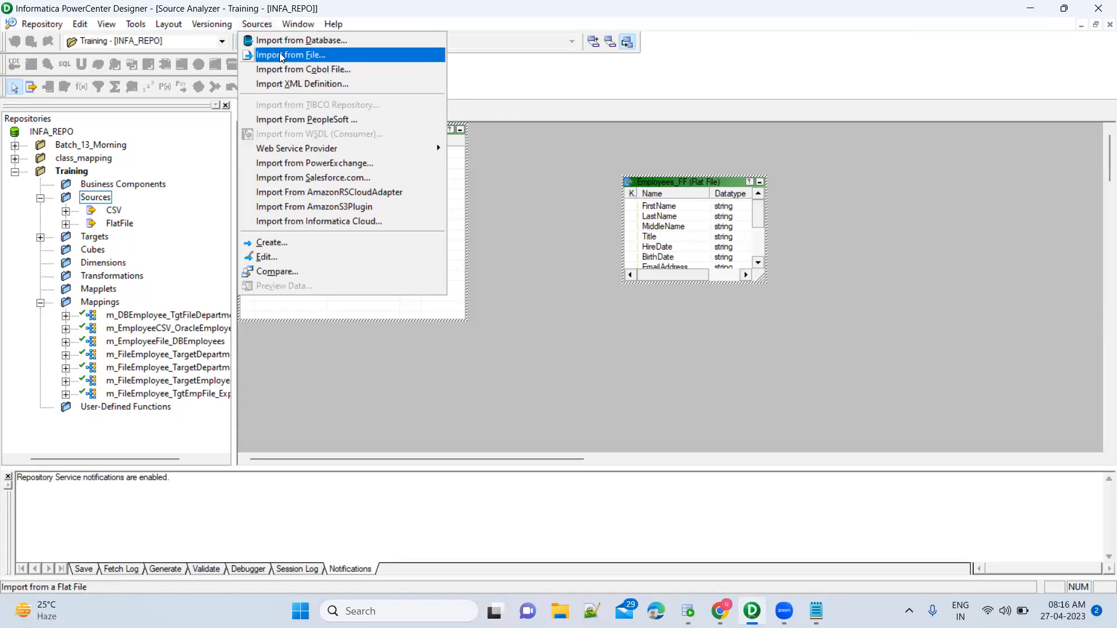
click(488, 169)
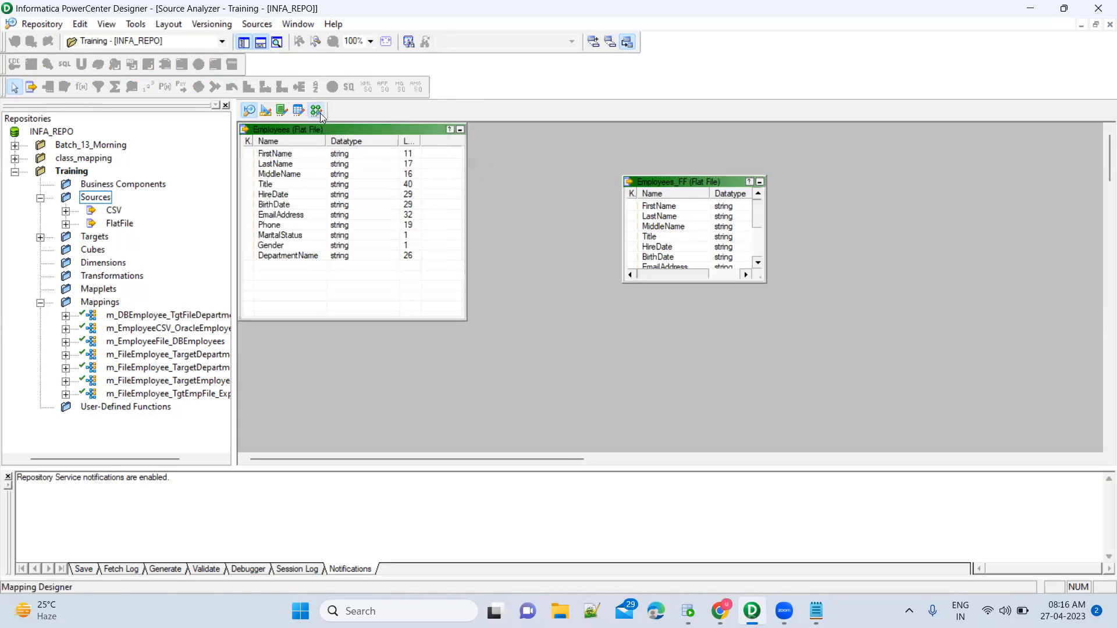
click(320, 113)
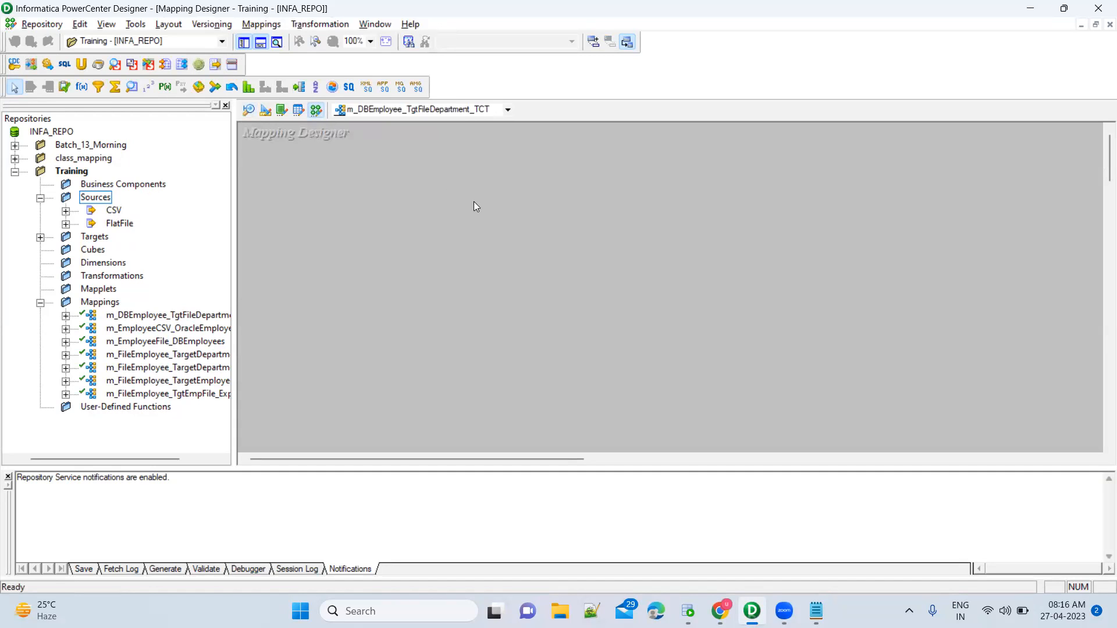
click(247, 111)
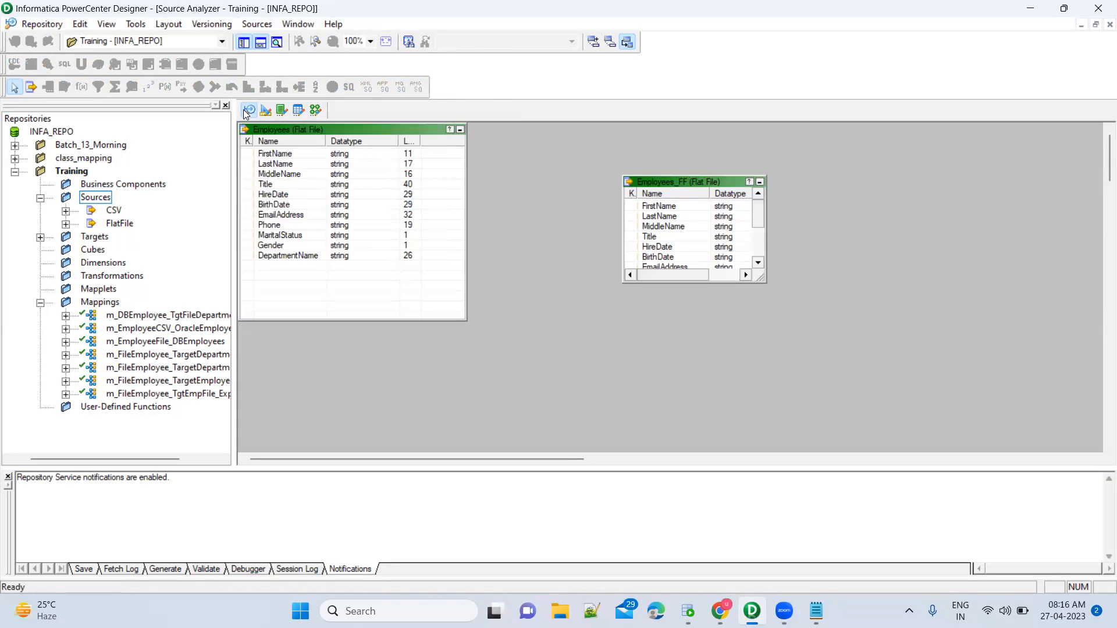
key(alt+s)
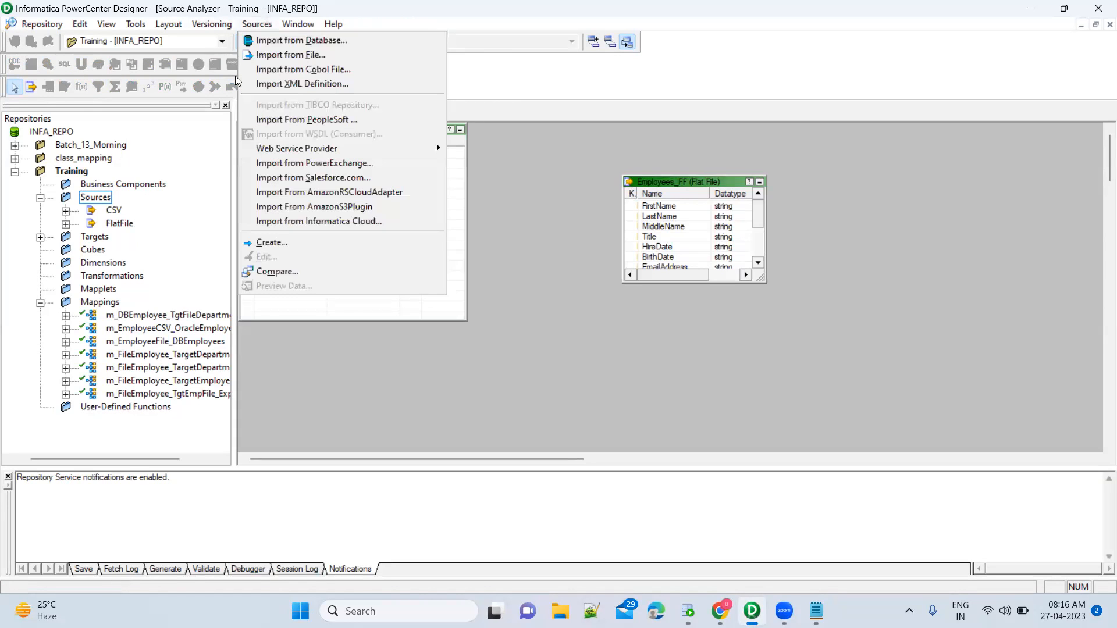
click(279, 40)
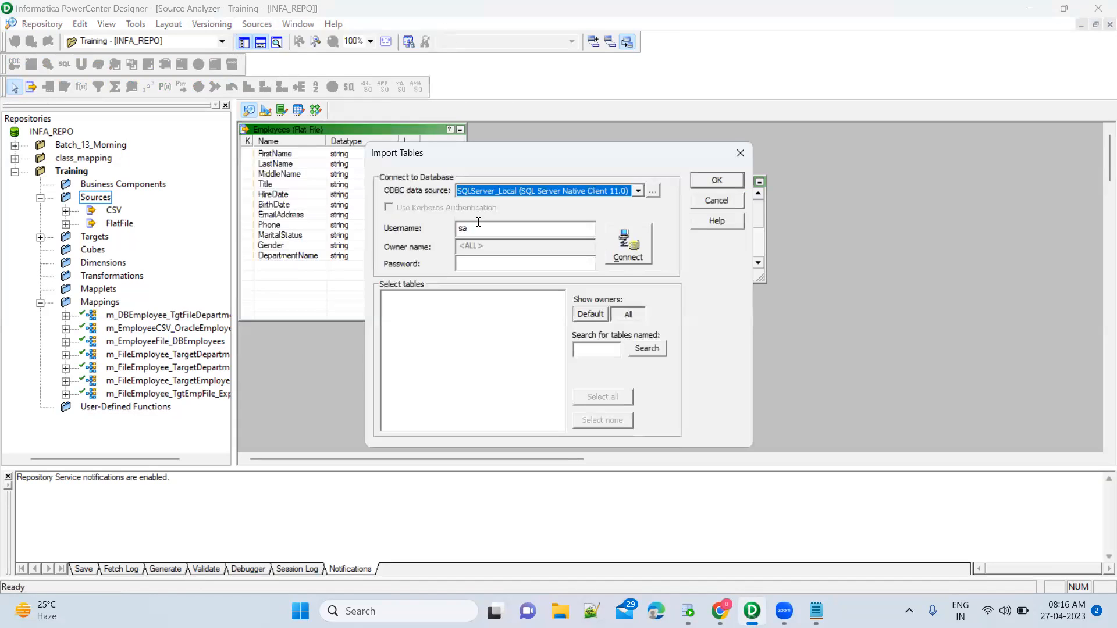
click(638, 191)
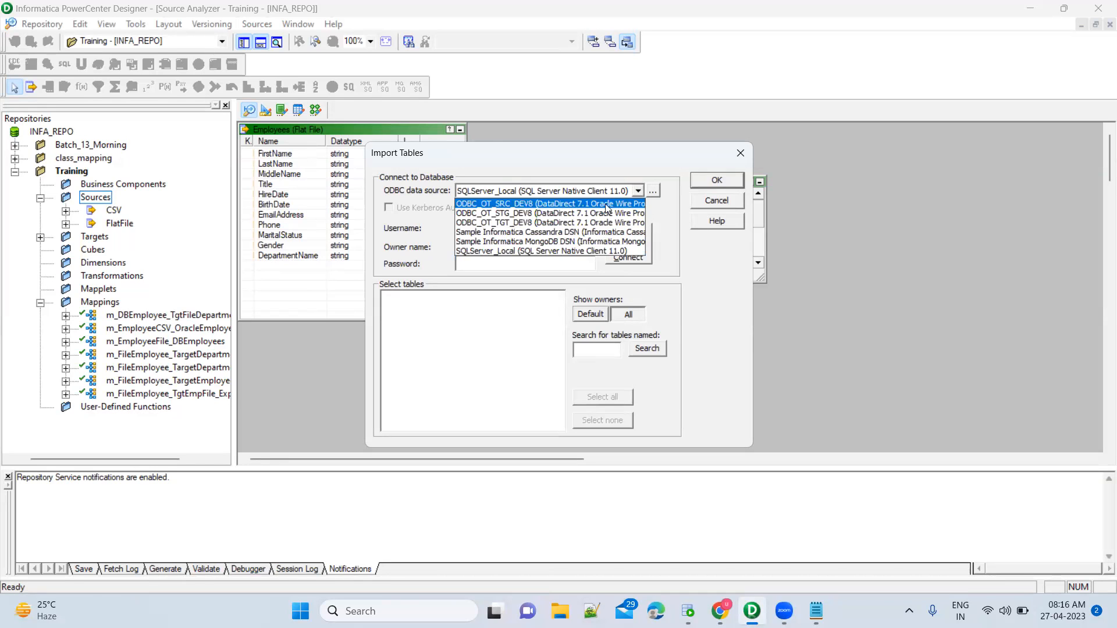
click(590, 204)
click(653, 190)
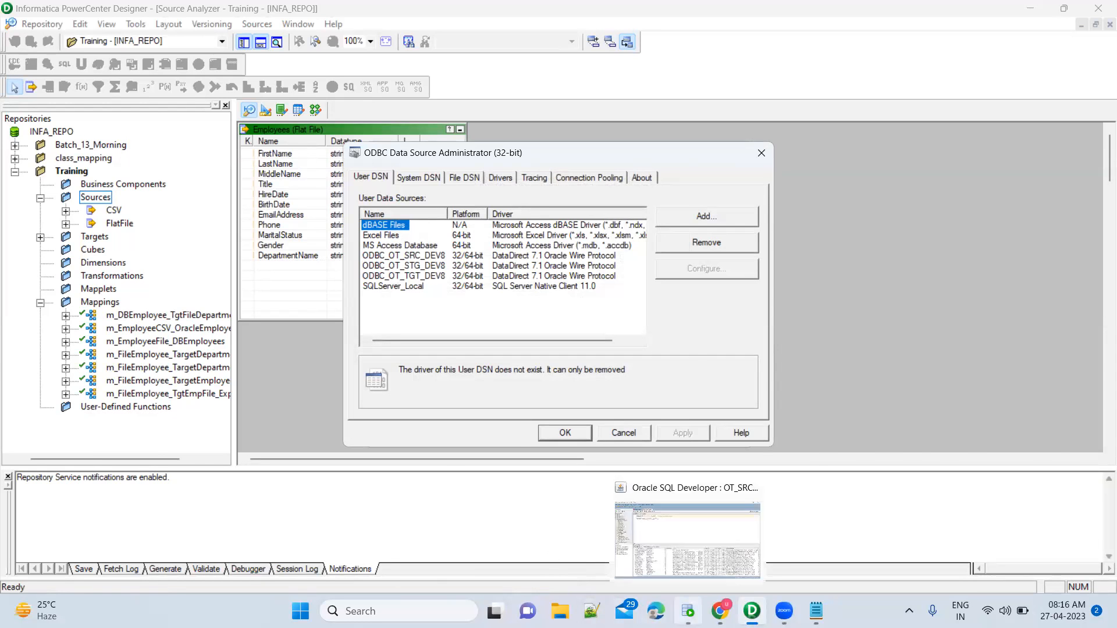
click(689, 611)
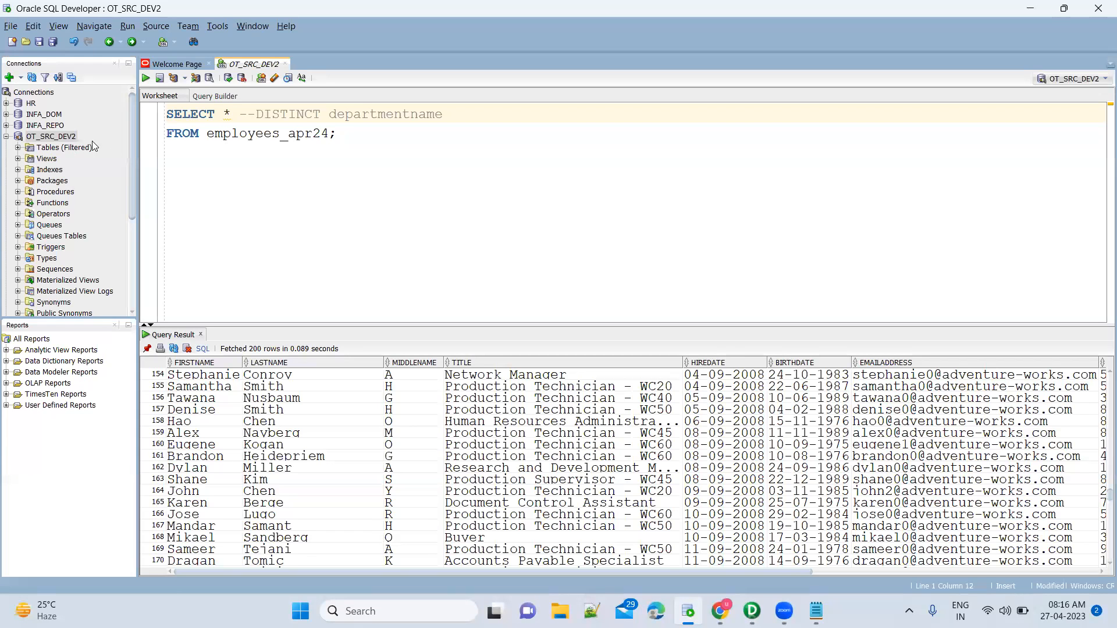
key(alt+Tab)
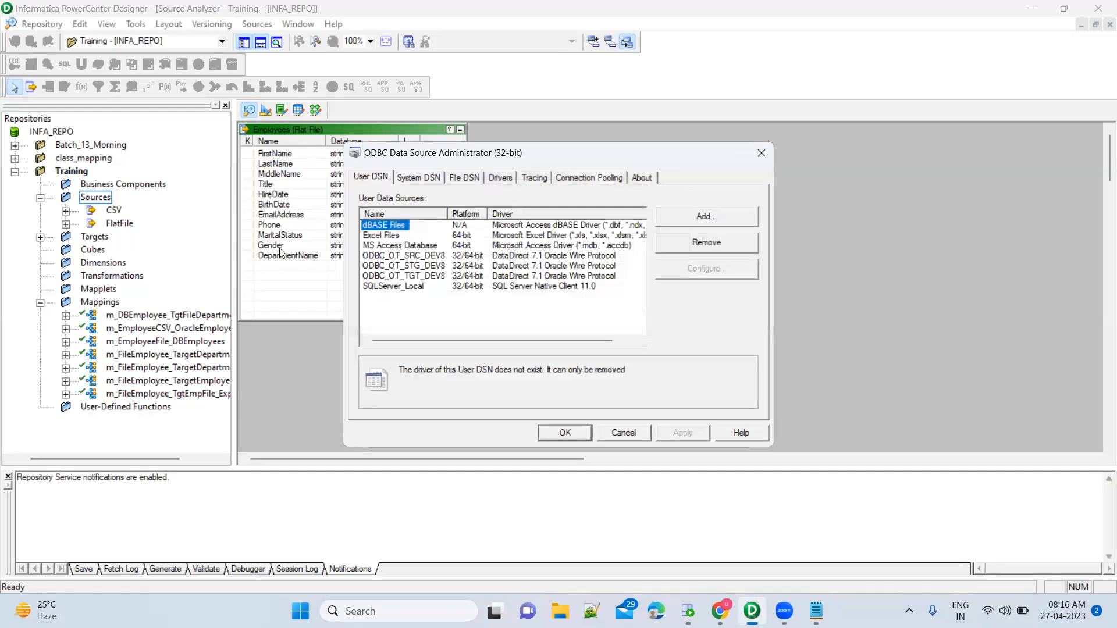
click(433, 260)
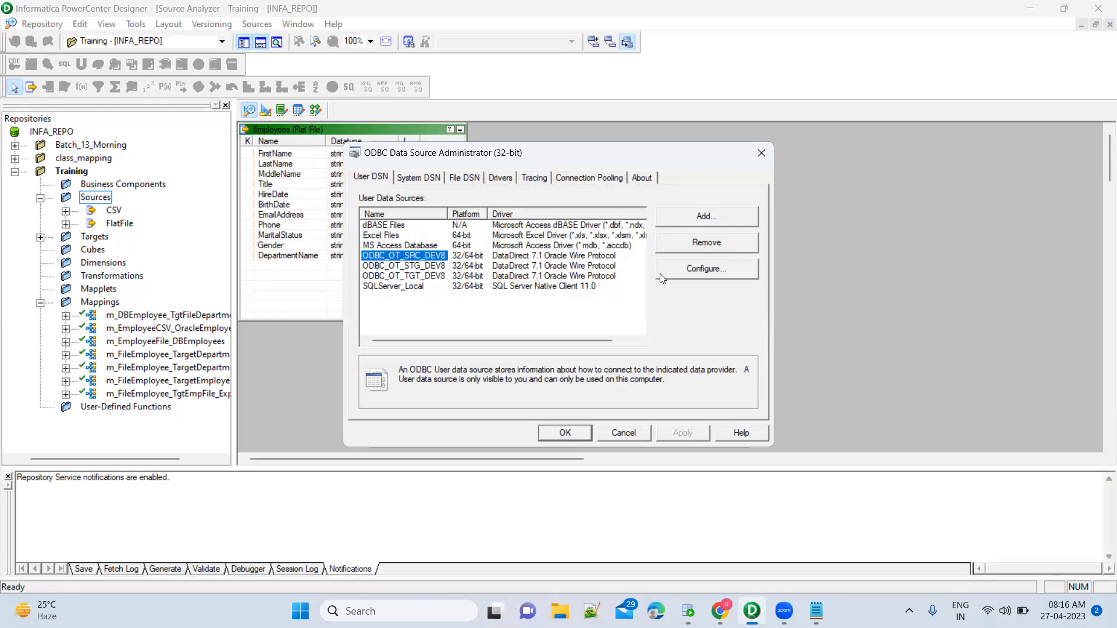
Add a new user data source with the DataDirect 7.1 Oracle Wire Protocol driver.
click(700, 218)
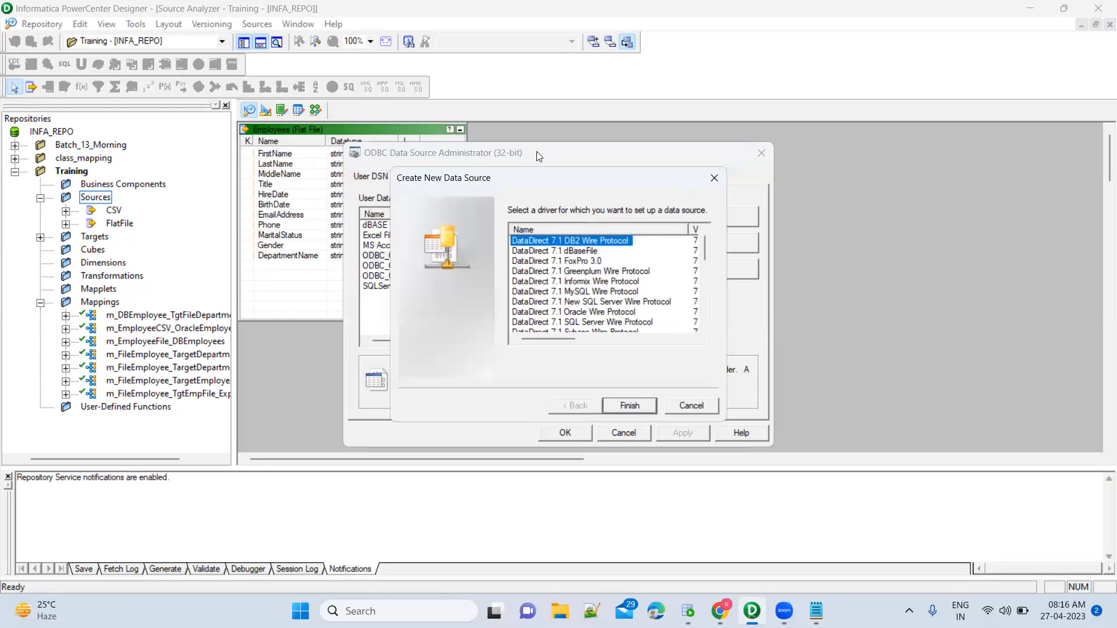
click(714, 178)
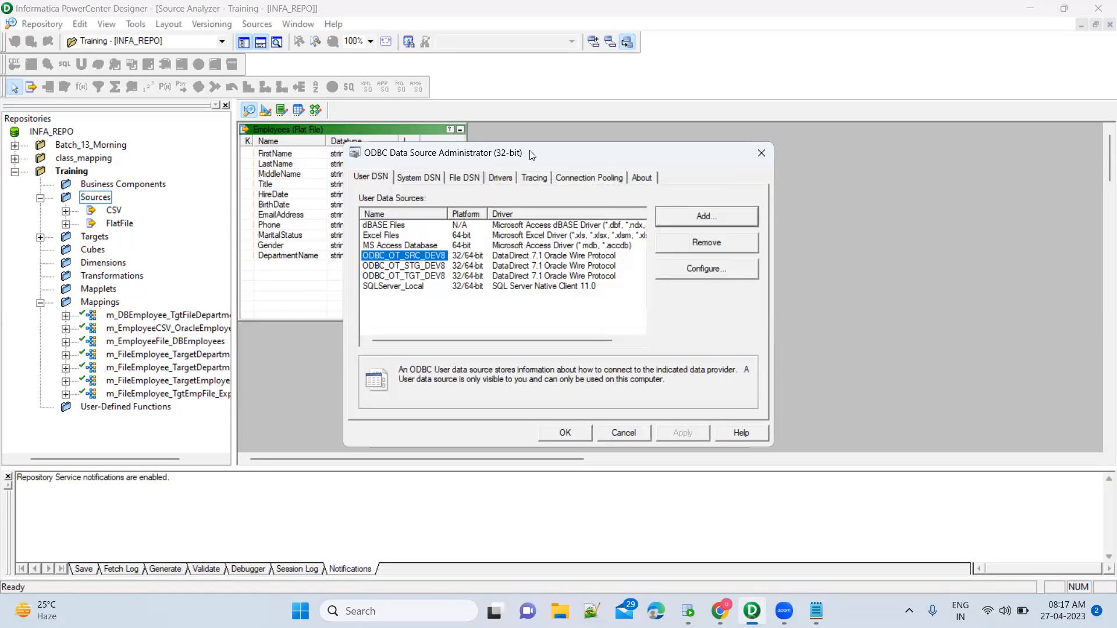
drag(530, 155, 212, 127)
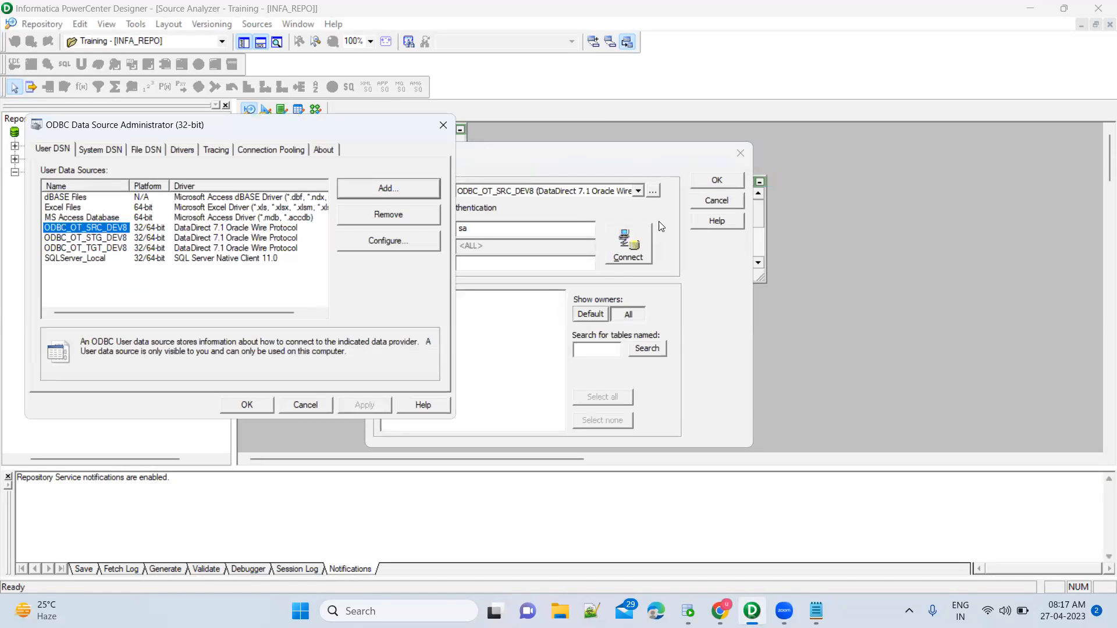
click(420, 192)
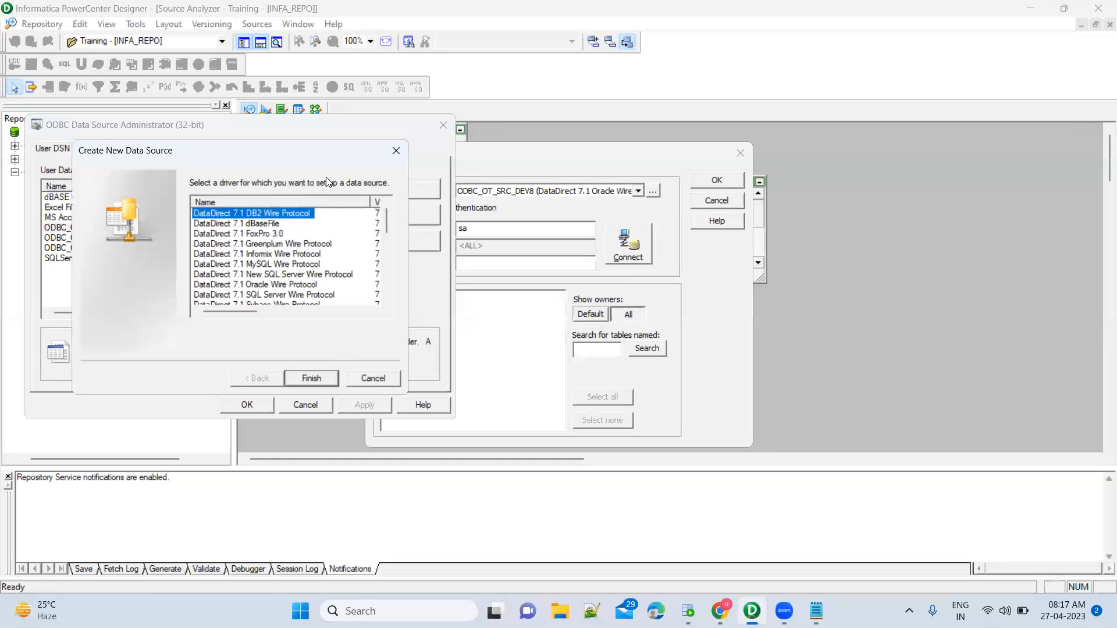
drag(283, 158, 630, 191)
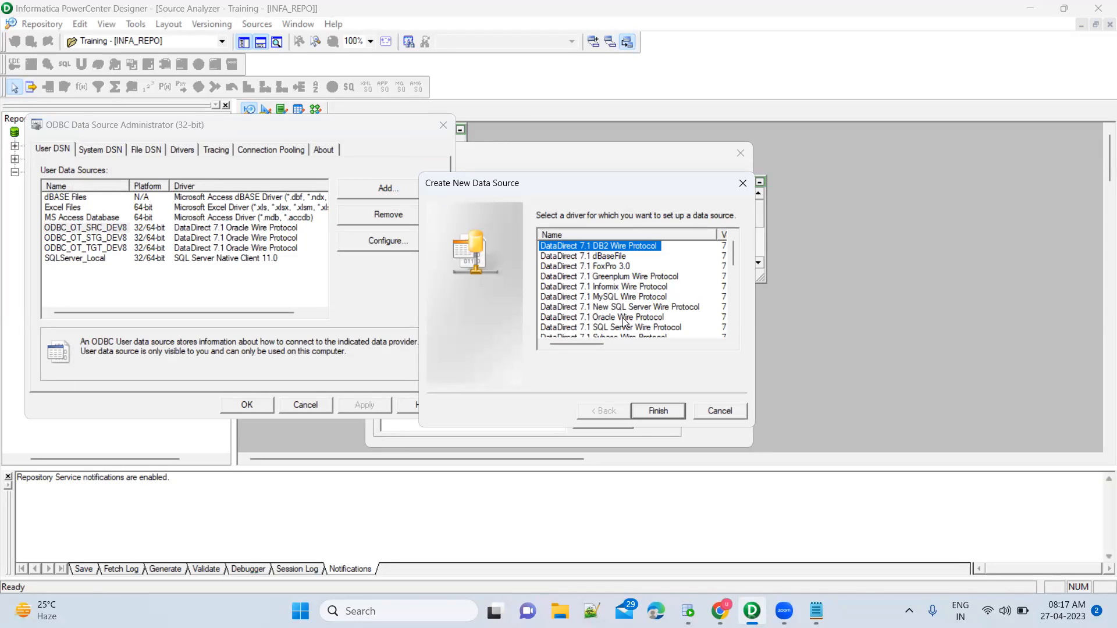
click(624, 317)
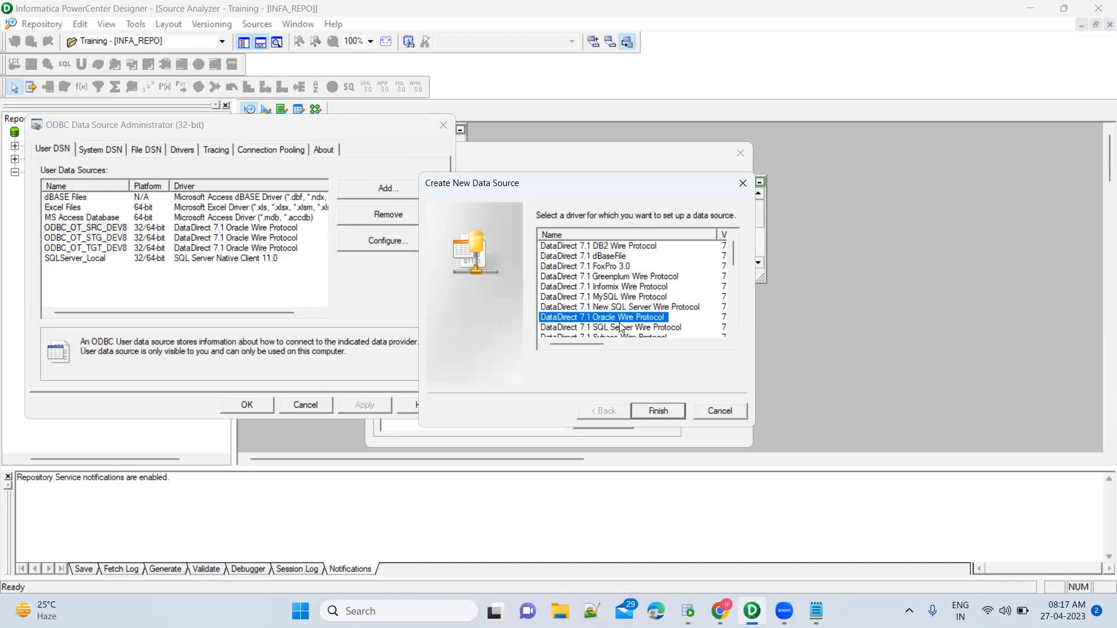
click(657, 411)
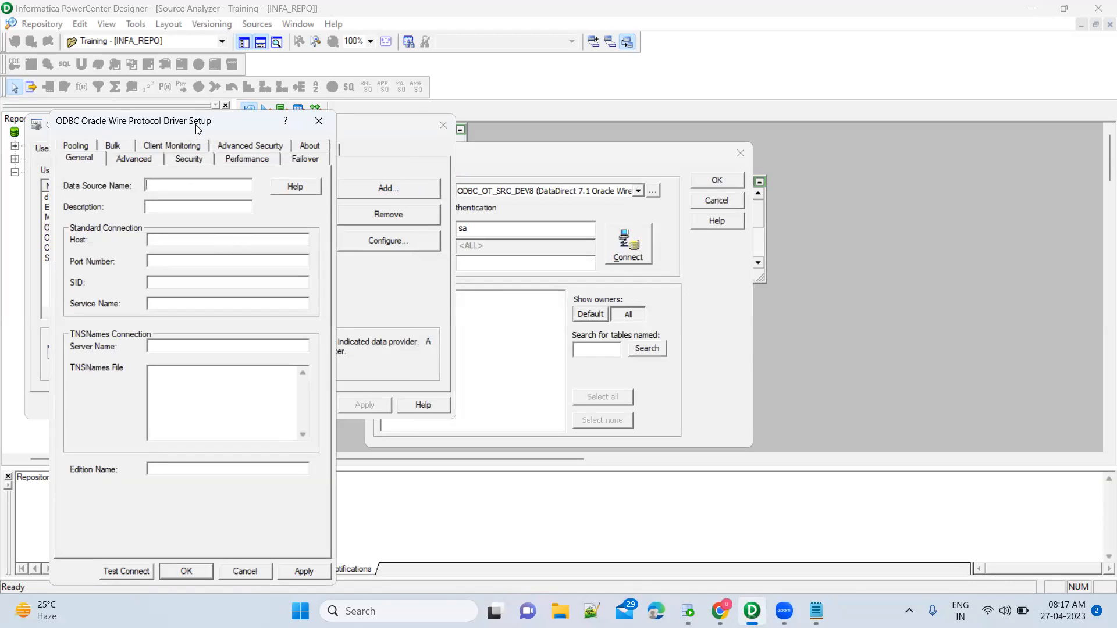
Enter ODBC_OT_SRC_DEV2 as the data source name, then check connection details in SQL Developer.
drag(311, 116, 690, 90)
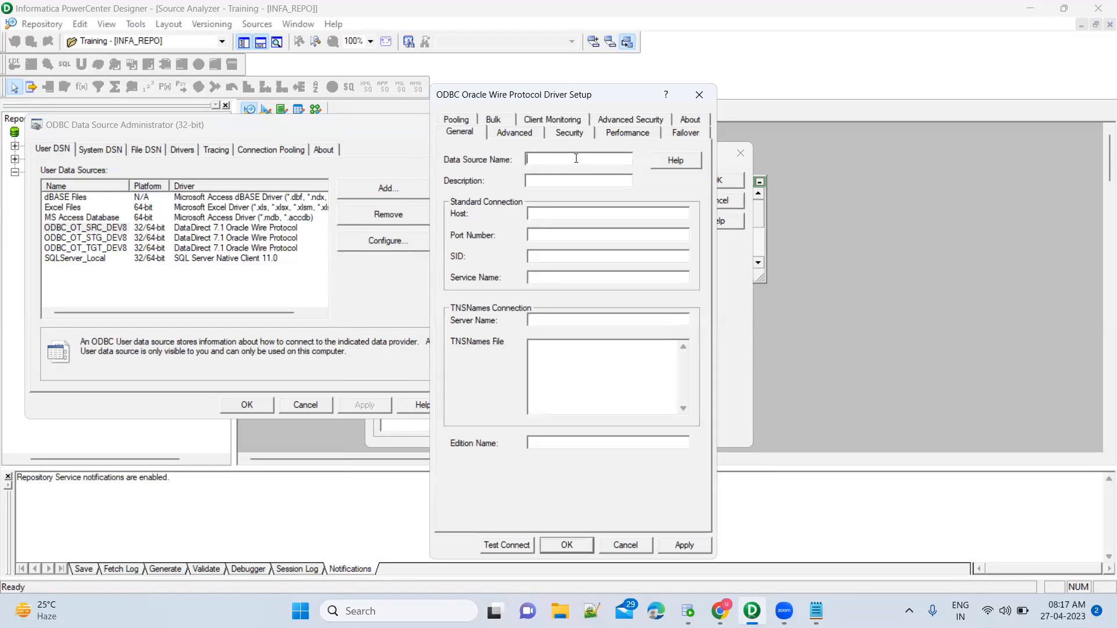
text(ODBC_OT_SRC_DEV2)
click(688, 611)
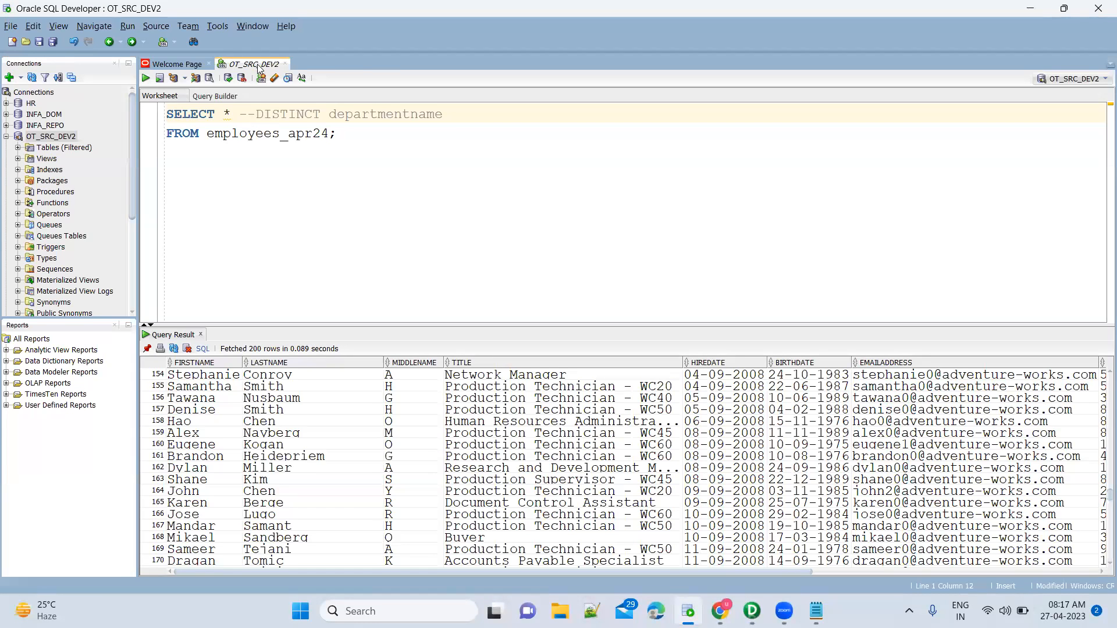
key(alt+Tab)
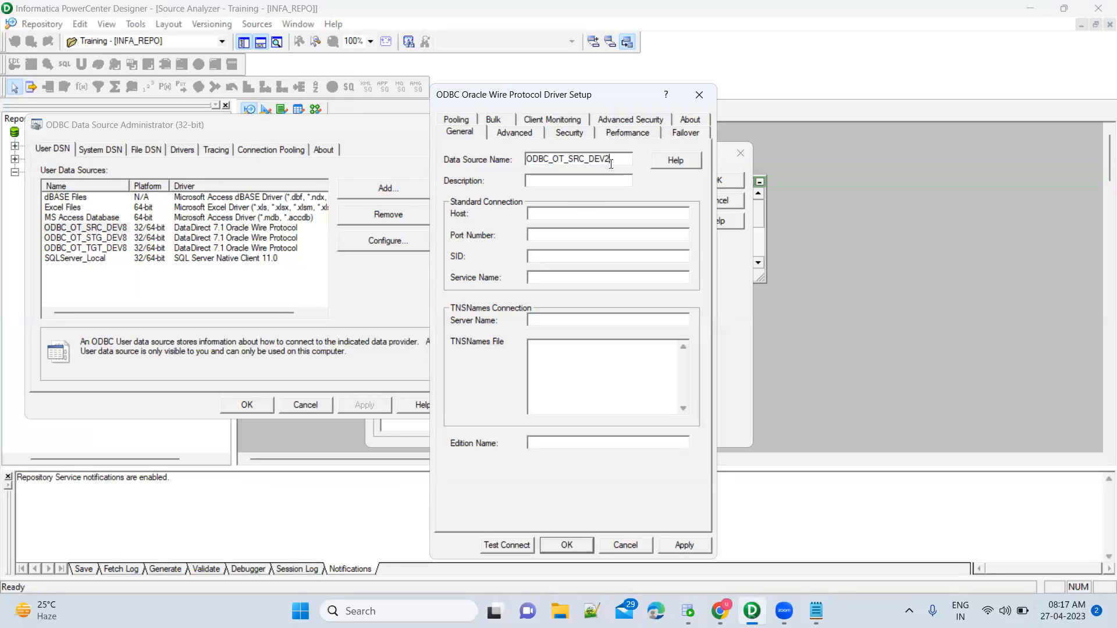
click(578, 214)
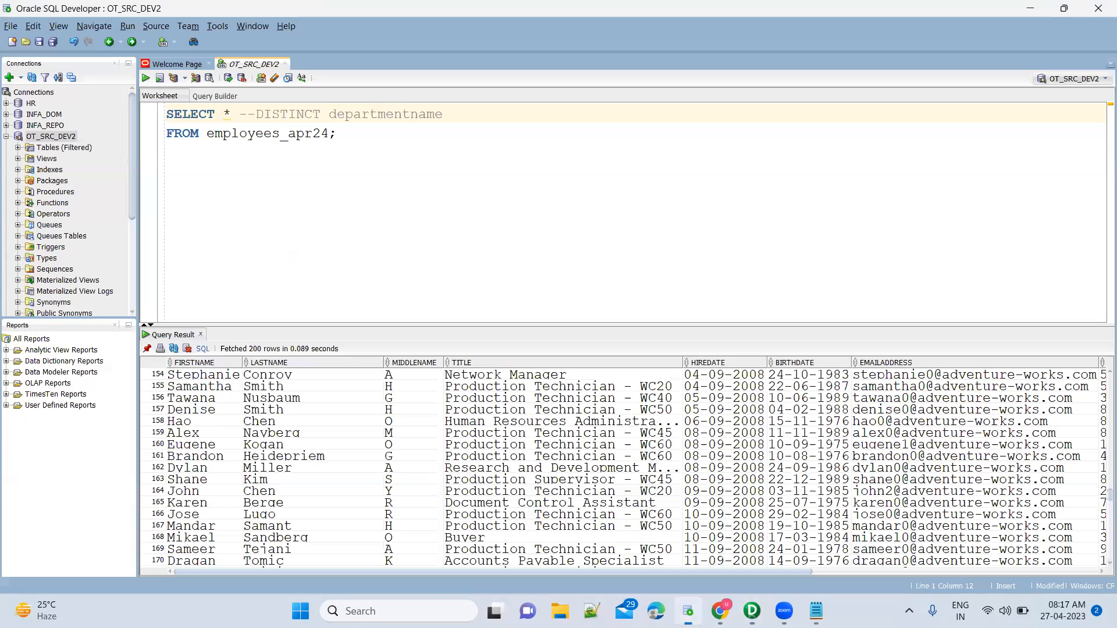
click(687, 611)
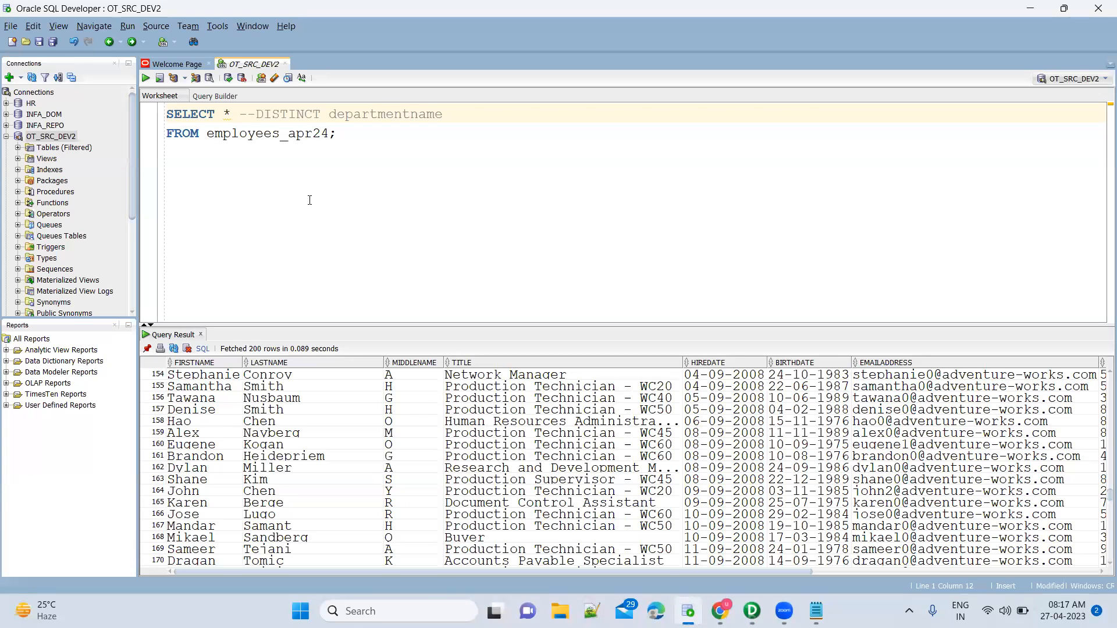
Read OT_SRC_DEV2's connection properties in SQL Developer and enter host localhost and port 1521.
click(66, 136)
key(shift+F10)
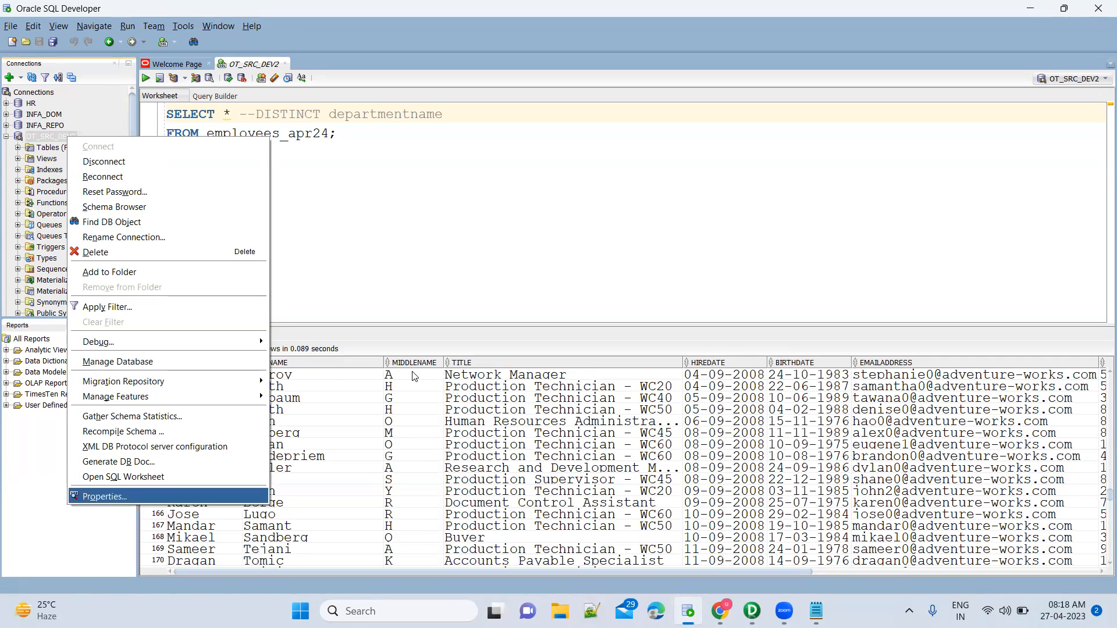
key(Return)
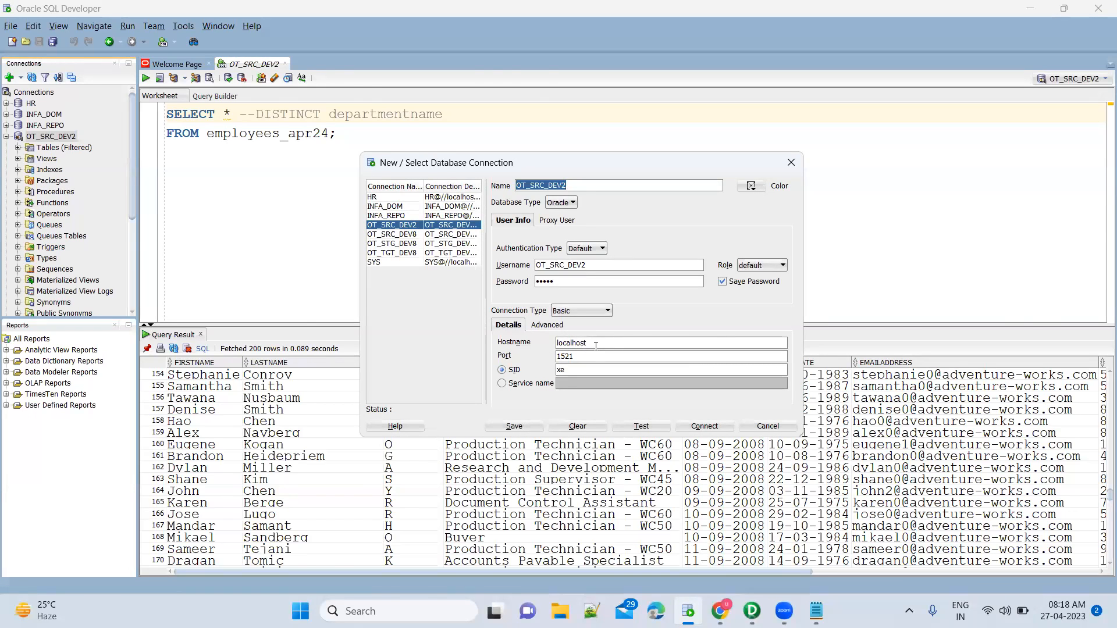
key(alt+Tab)
text(localhos)
key(alt+Tab)
key(alt+Tab)
key(Tab)
text(1521)
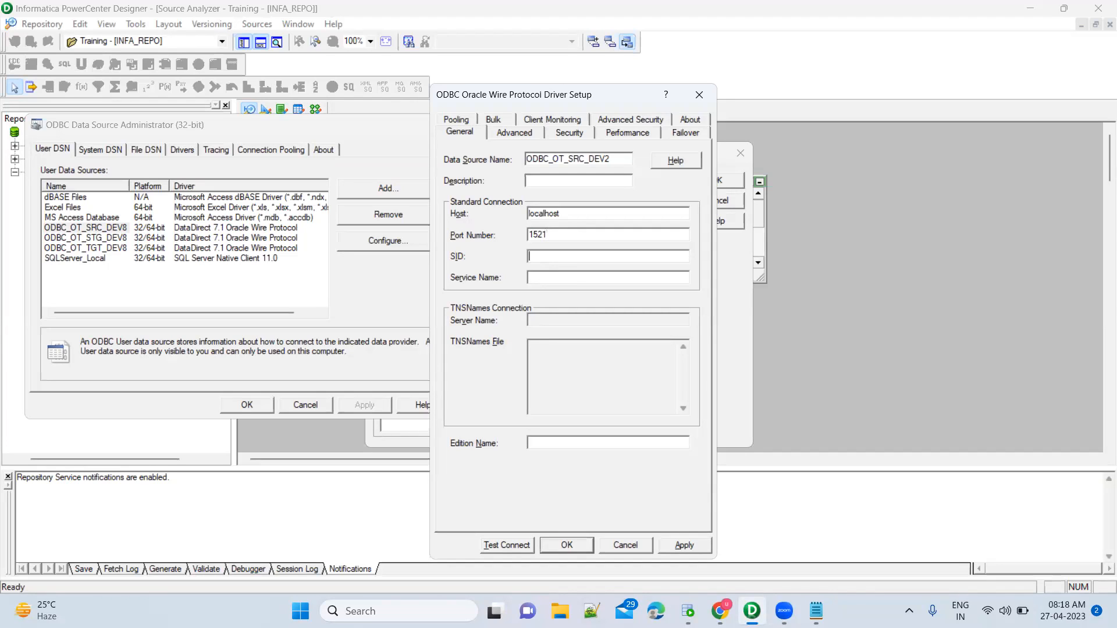
Enter SID xe and start a test connection.
key(Tab)
text(xe)
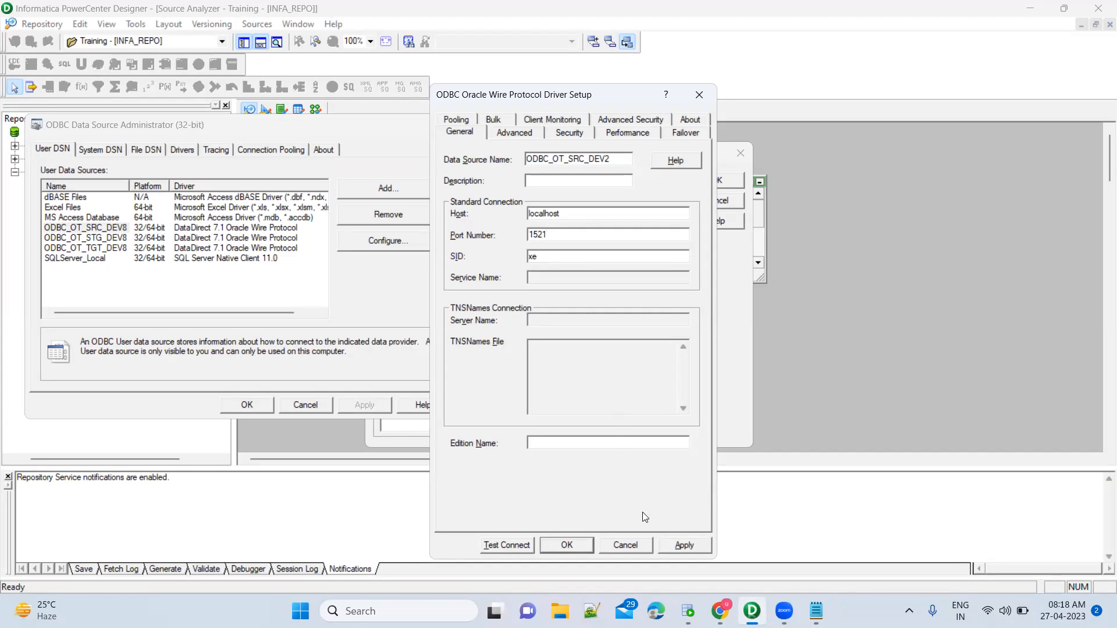
click(513, 544)
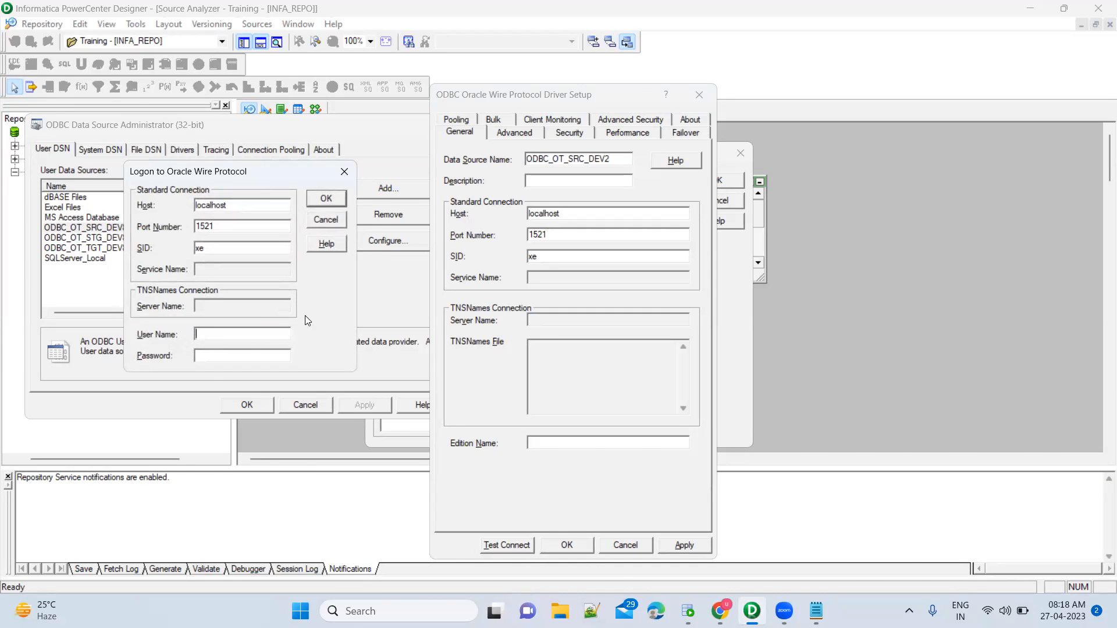
Log on with the OT_SRC_DEV2 user and its password, confirm success, and apply the settings.
key(alt+Tab)
double_click(604, 267)
key(ctrl+c)
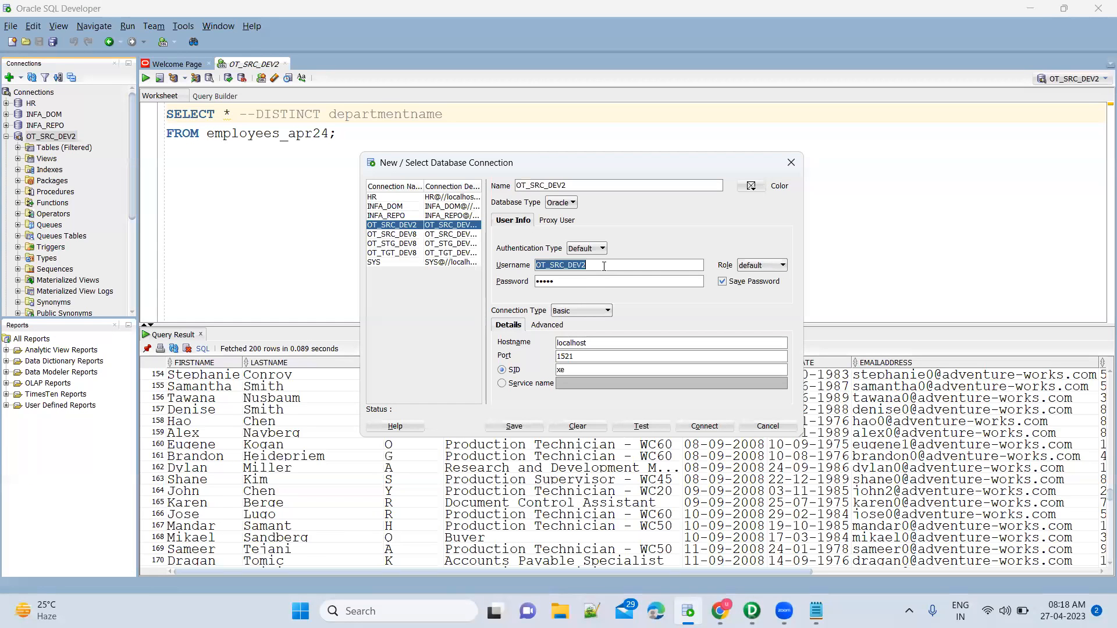
key(alt+Tab)
key(ctrl+v)
text(admin)
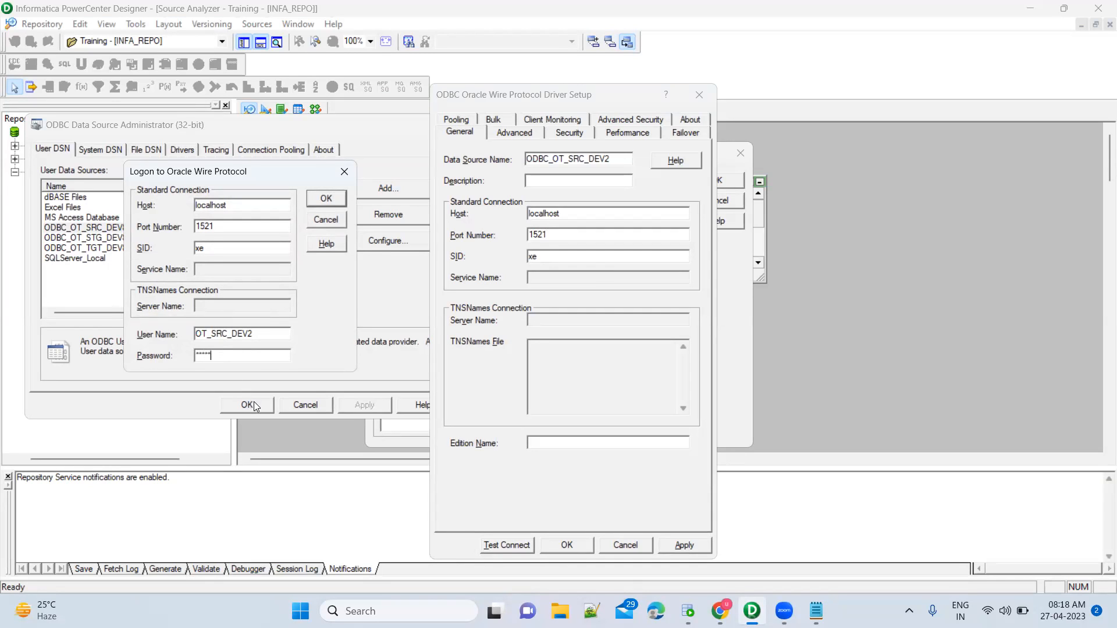
click(334, 202)
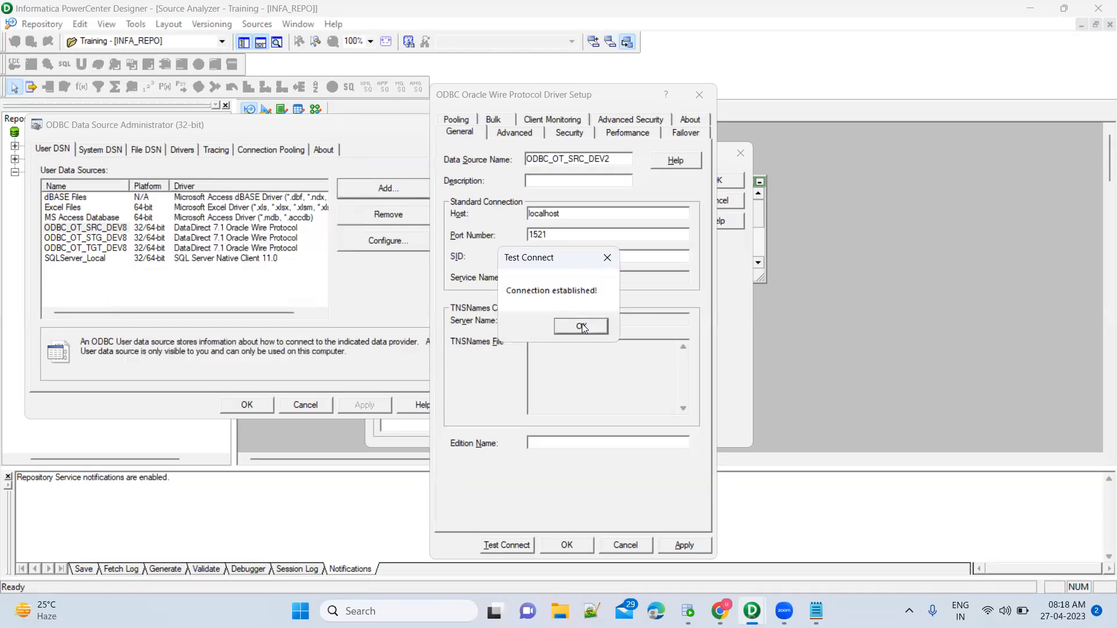
click(582, 325)
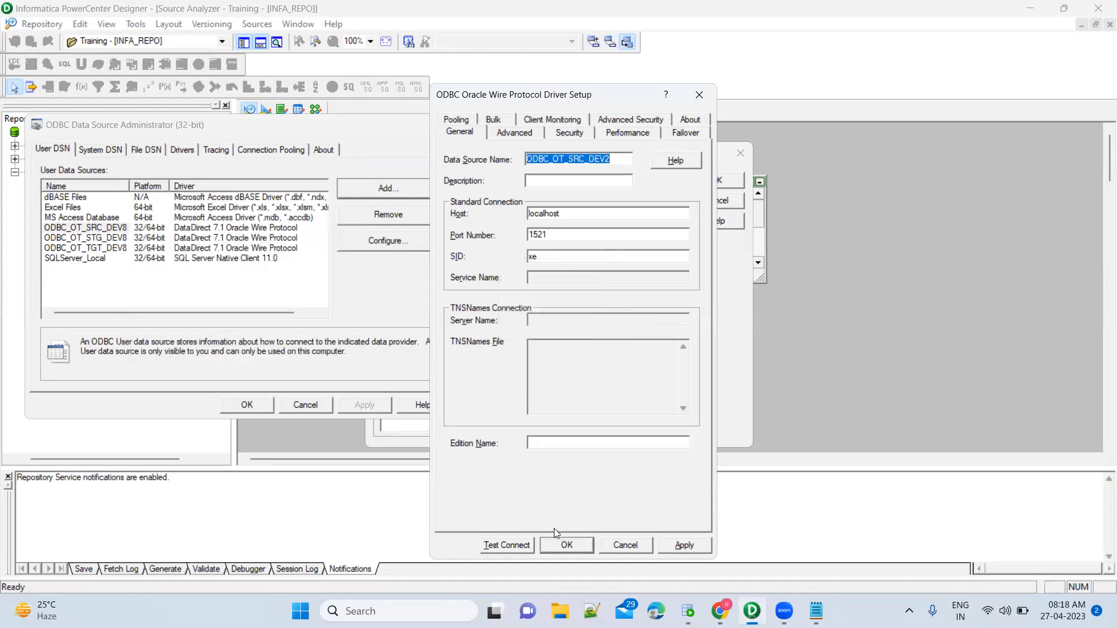
click(684, 546)
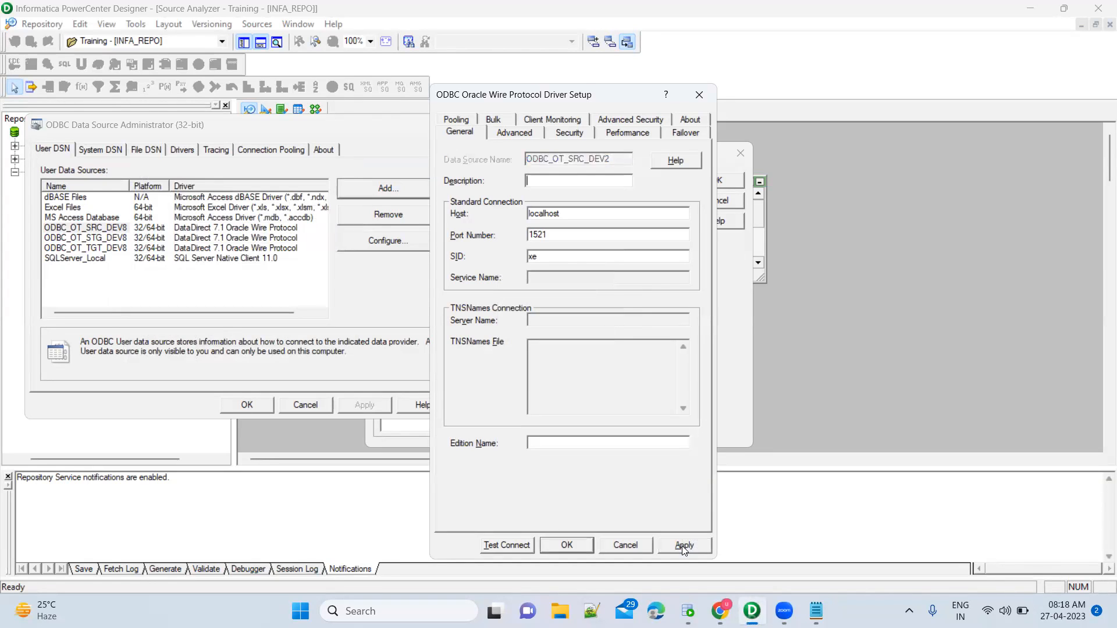
Save the driver setup, close the ODBC administrator and Import Tables, and return to the Source Analyzer.
click(566, 546)
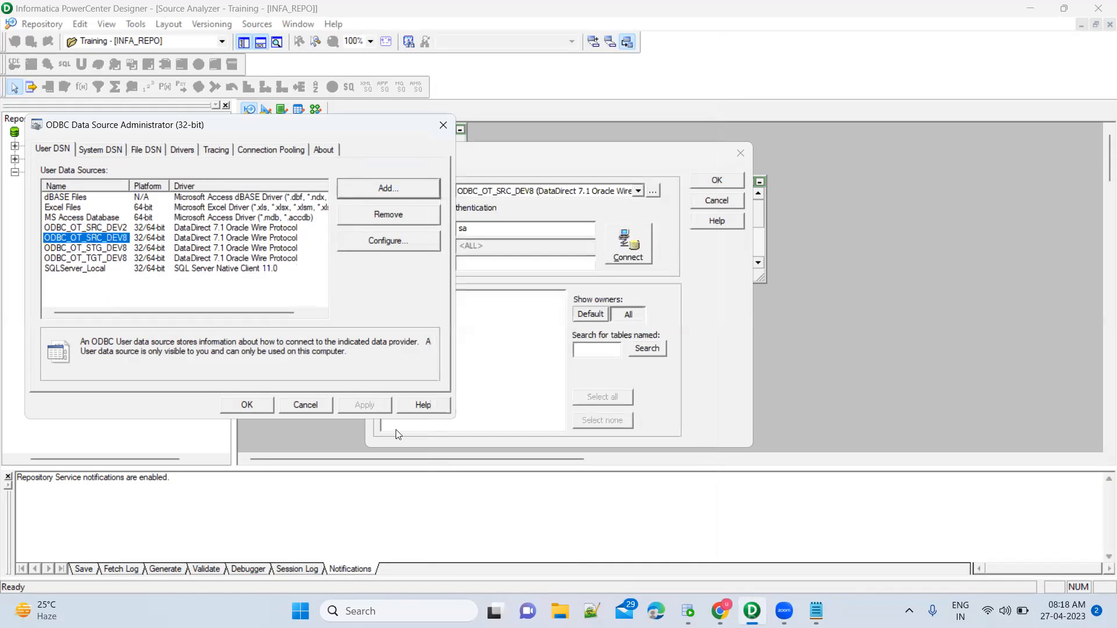
click(115, 229)
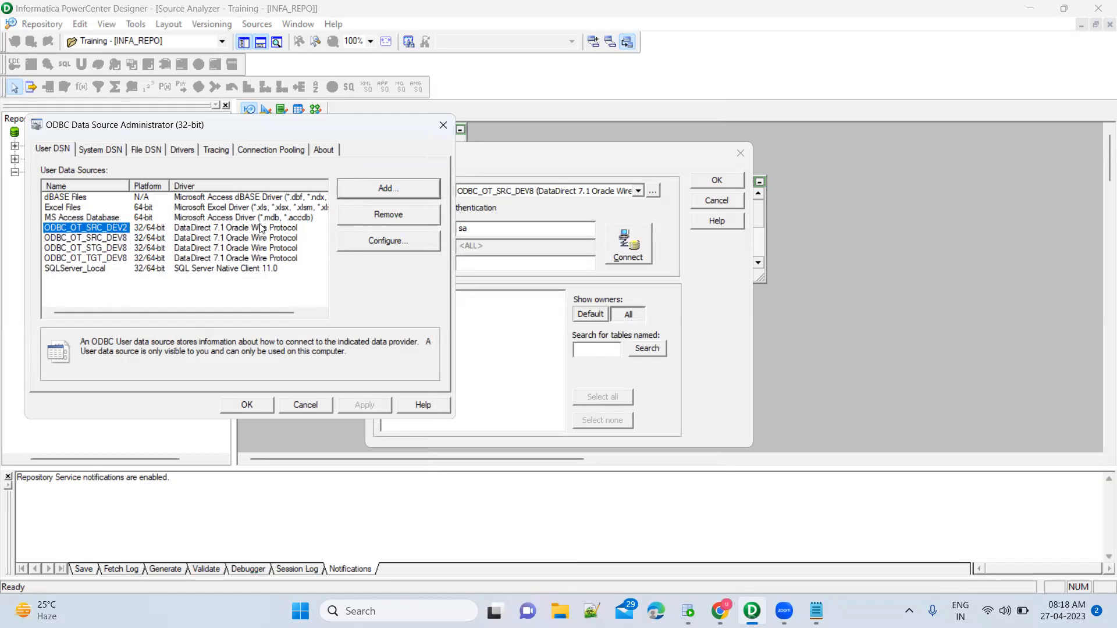
click(443, 124)
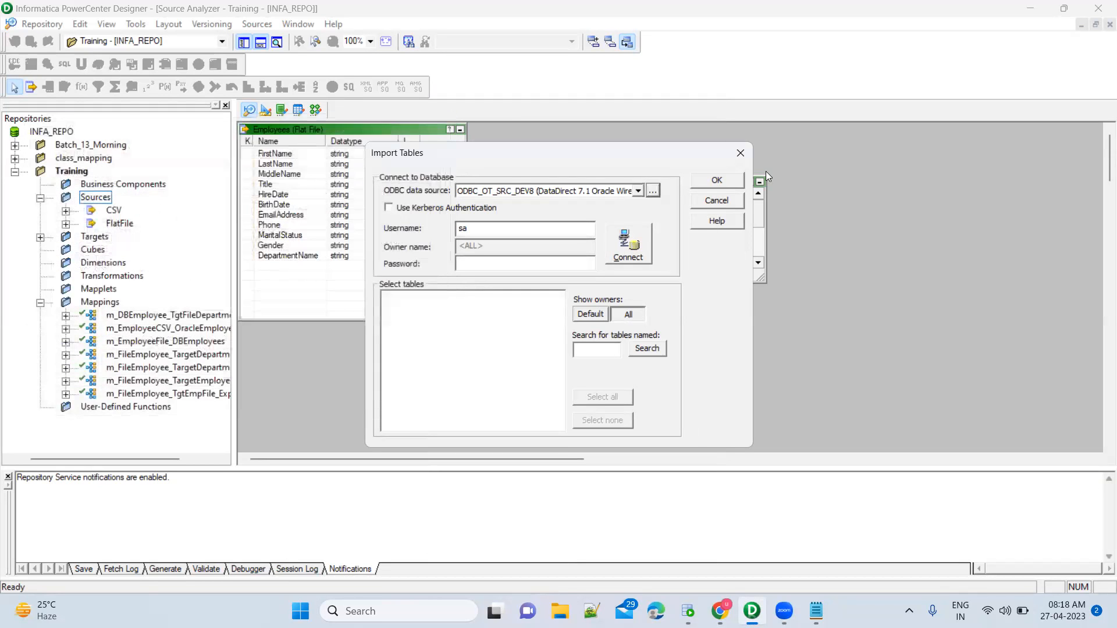
click(740, 155)
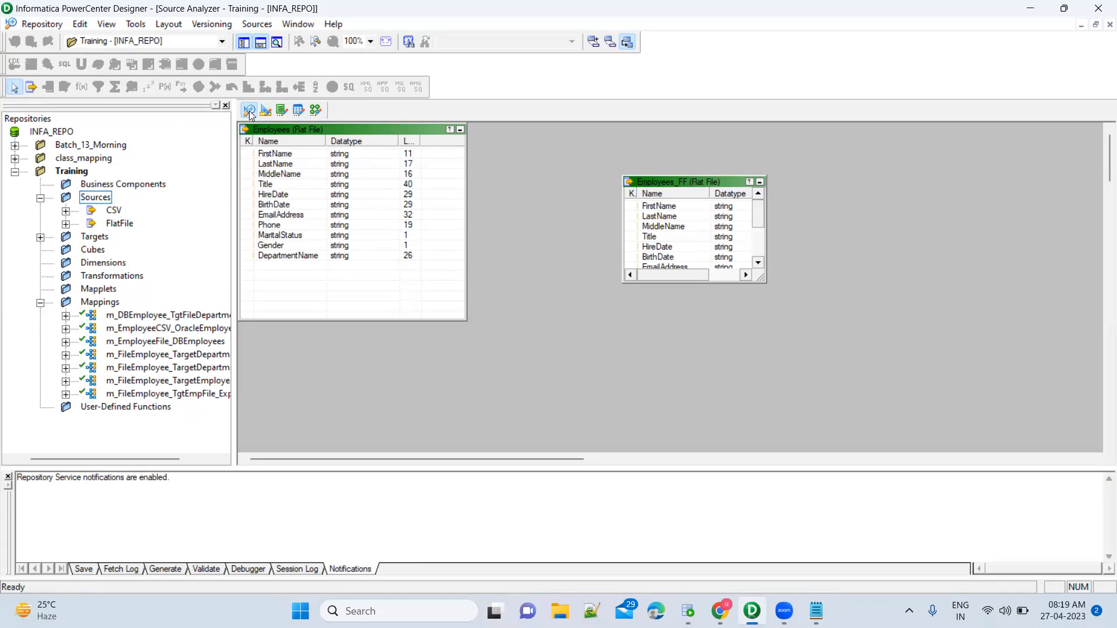
click(315, 110)
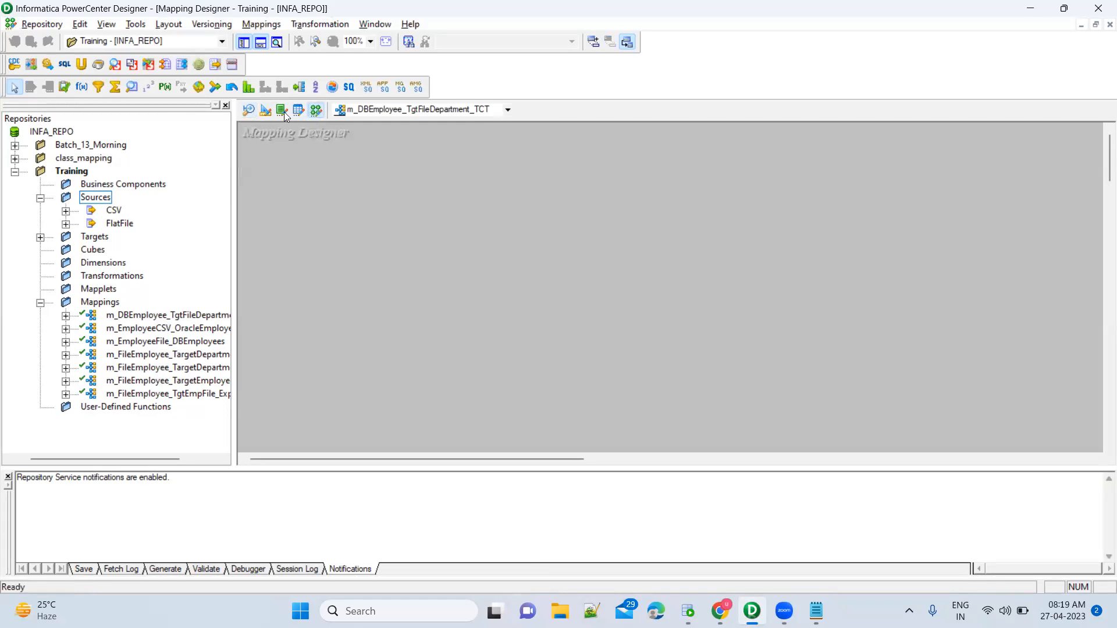
click(249, 111)
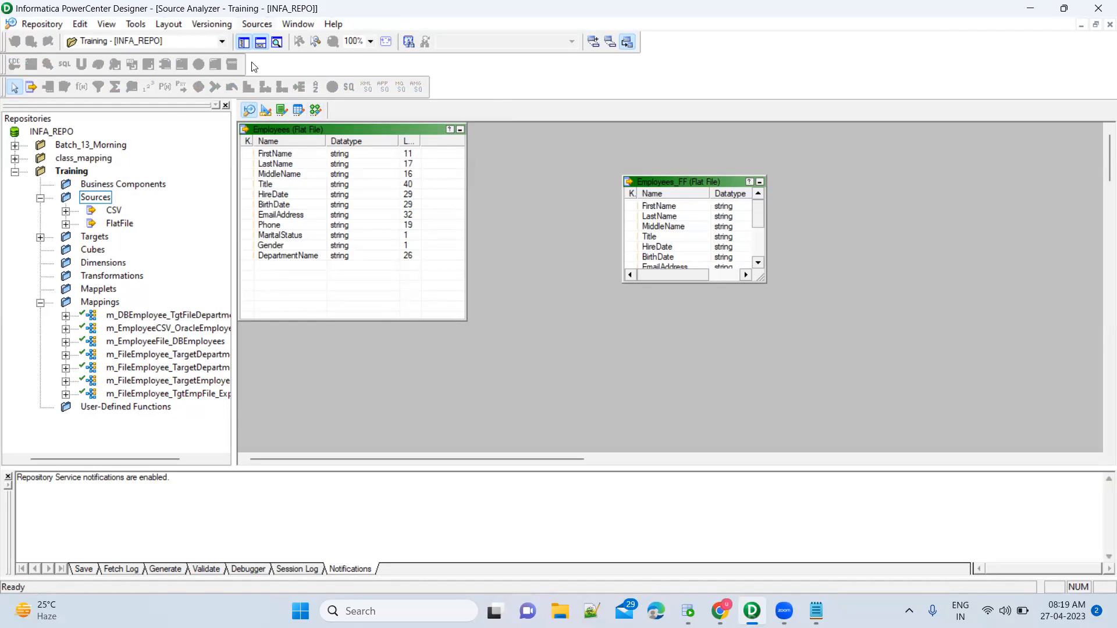
From Import from Database, open the ODBC Data Source Administrator and begin adding a user data source.
click(257, 24)
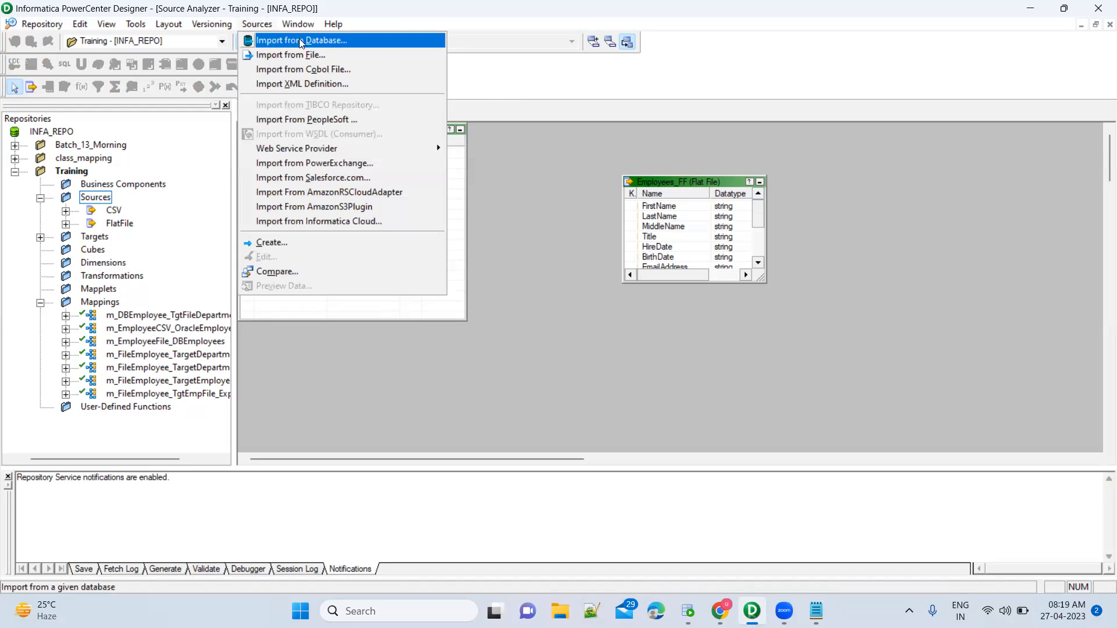
click(323, 40)
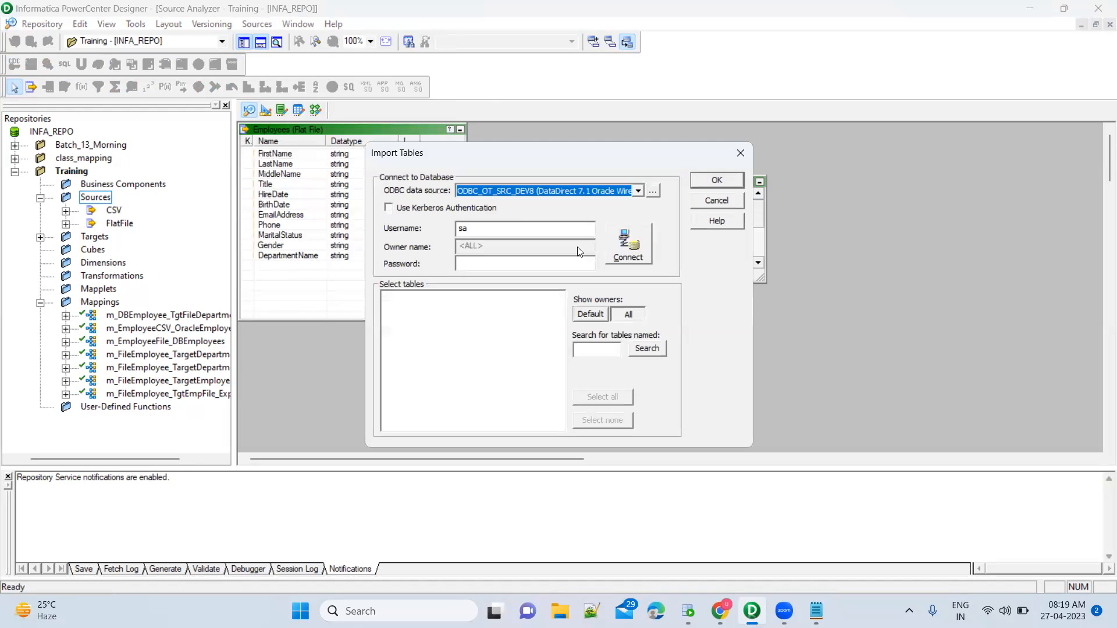
click(638, 192)
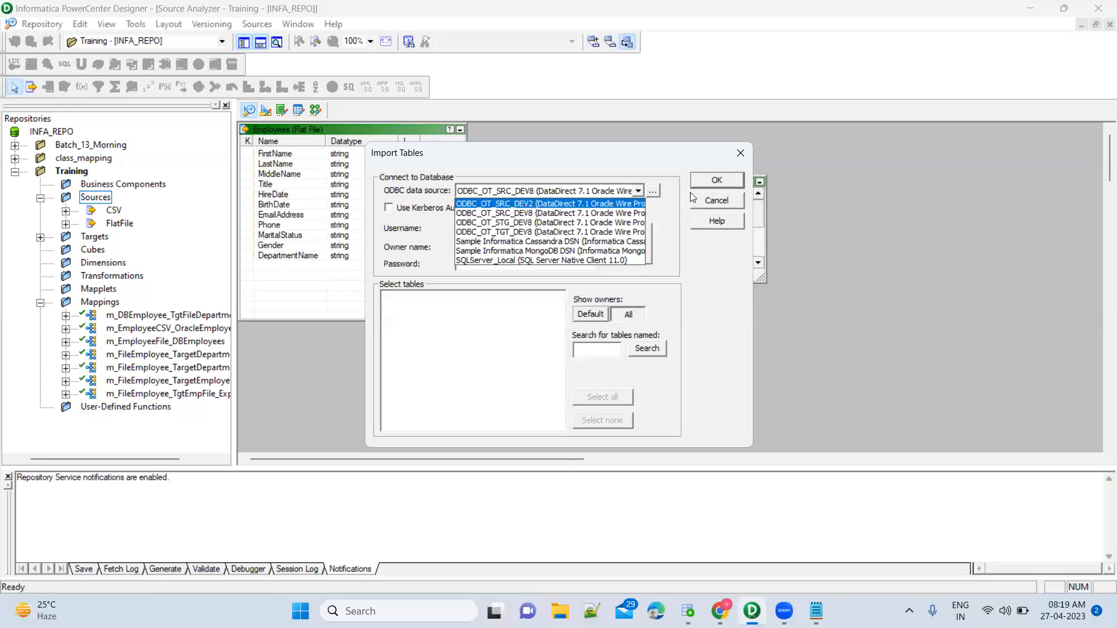
click(654, 189)
click(654, 192)
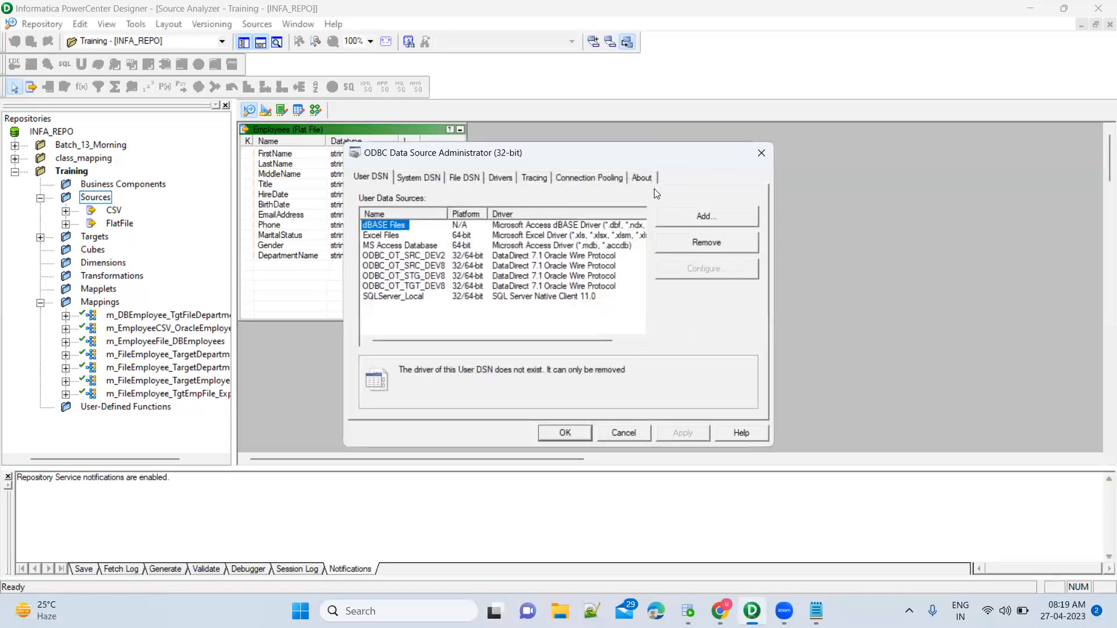
click(760, 155)
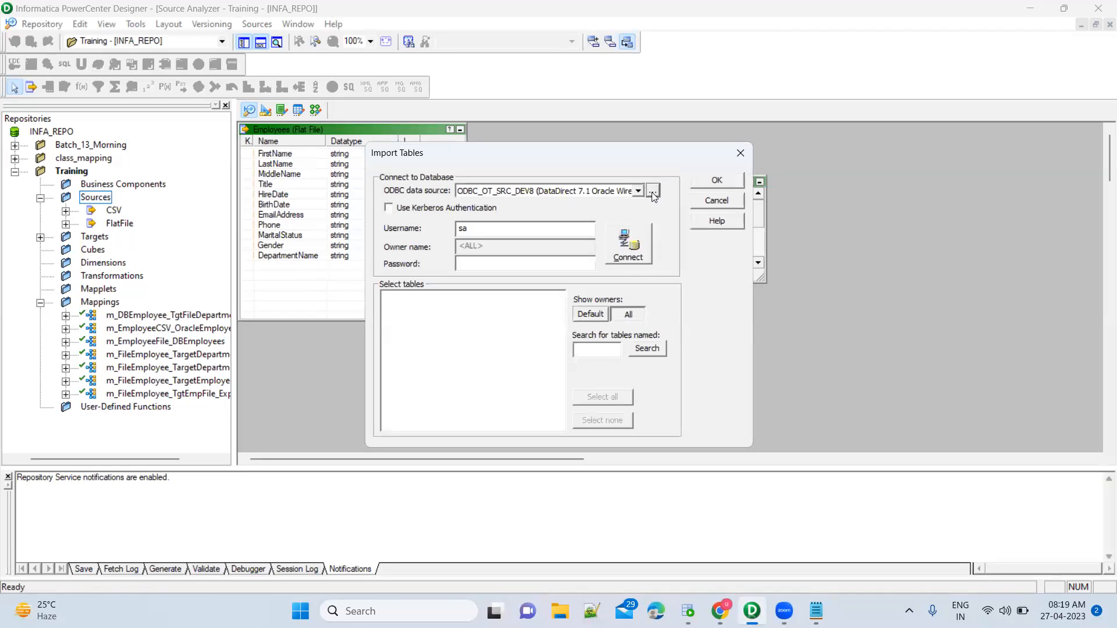
click(653, 192)
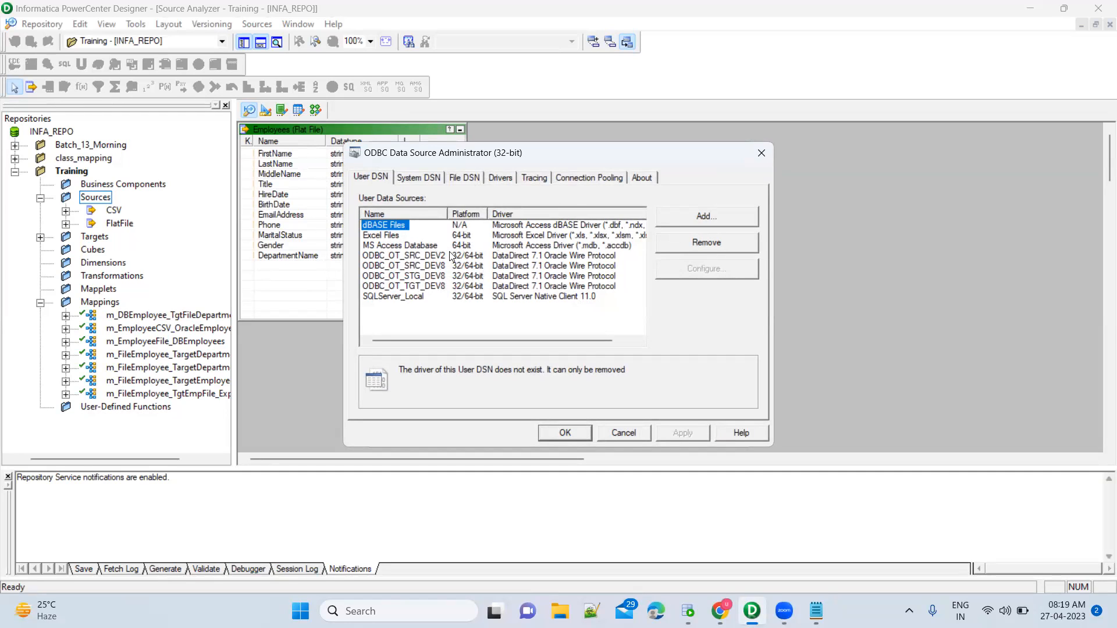
click(703, 218)
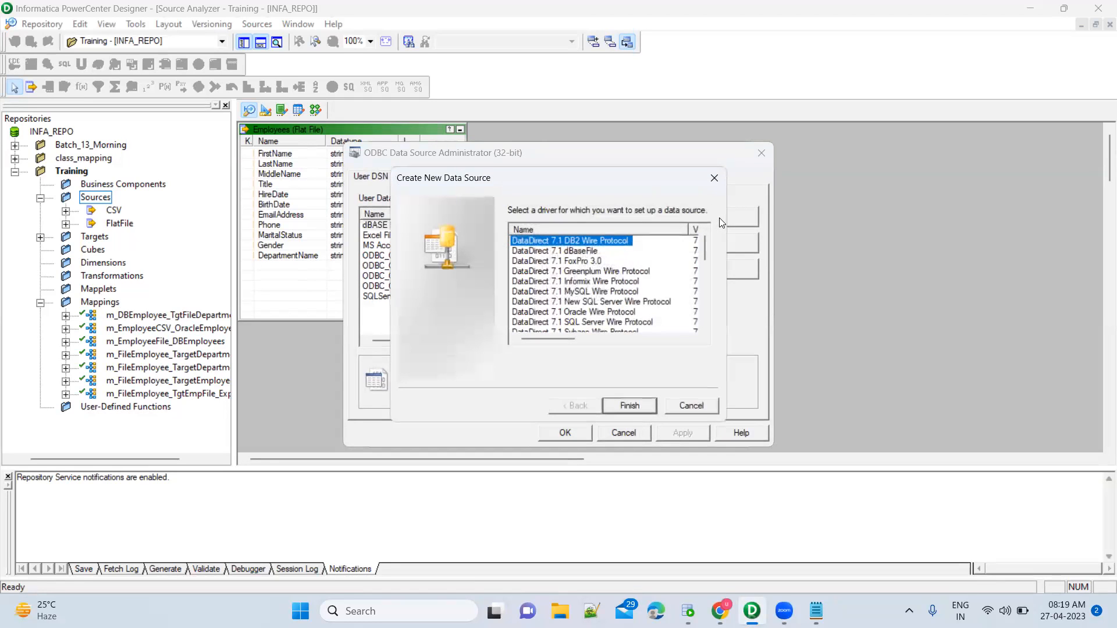
Pick the DataDirect 7.1 Oracle Wire Protocol driver and finish to reach its setup form.
click(620, 313)
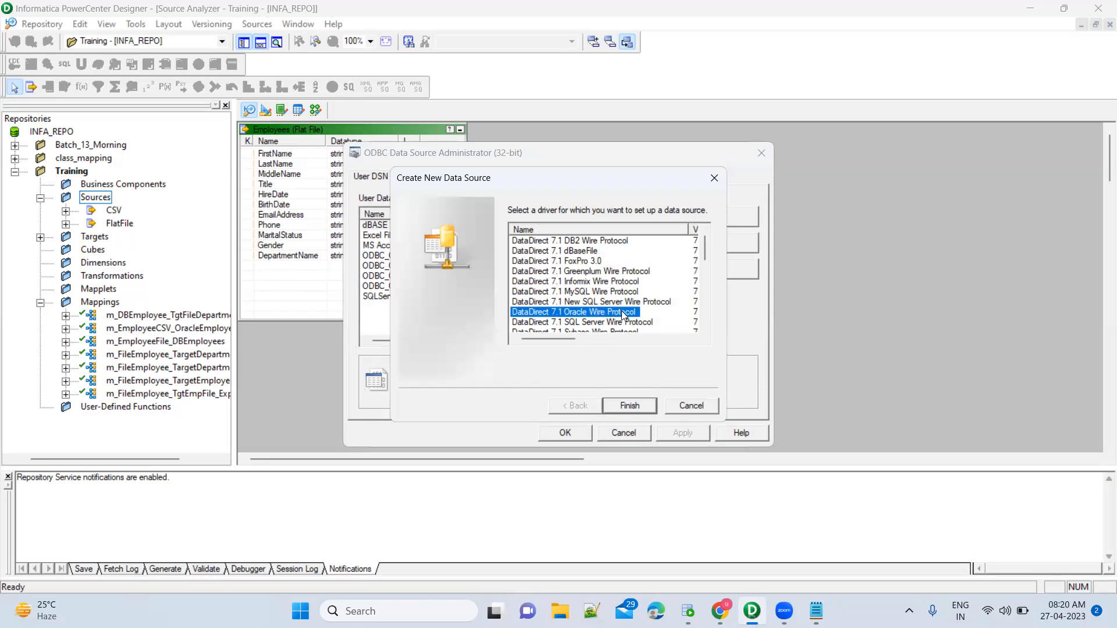
click(631, 406)
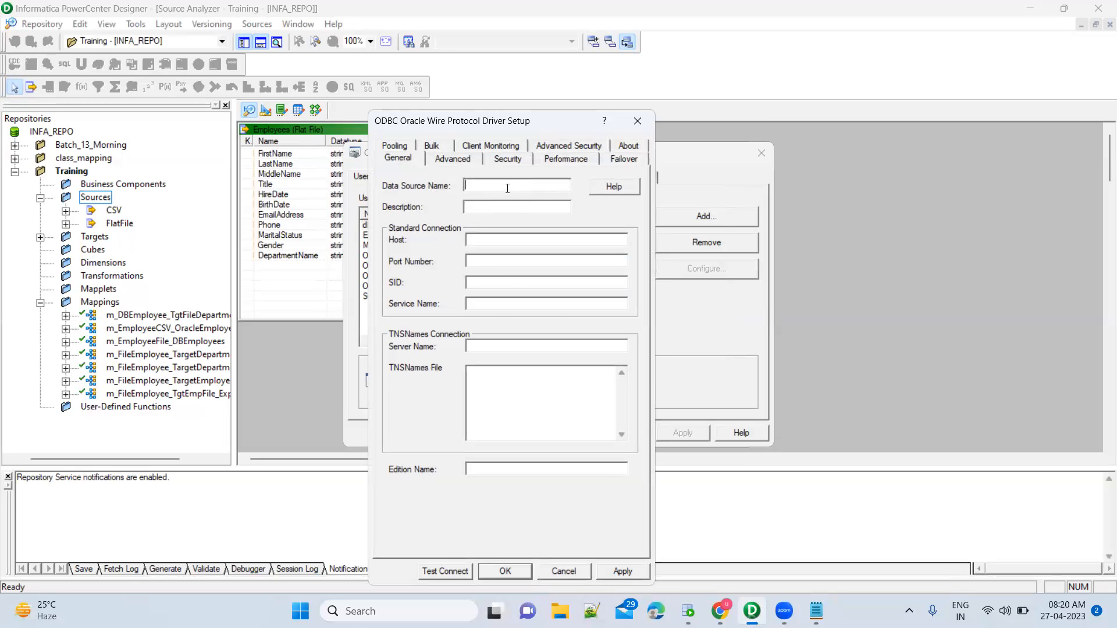
Enter data source name OT_SRC_DEV2 and host localhost, checking SQL Developer's connection details.
click(688, 611)
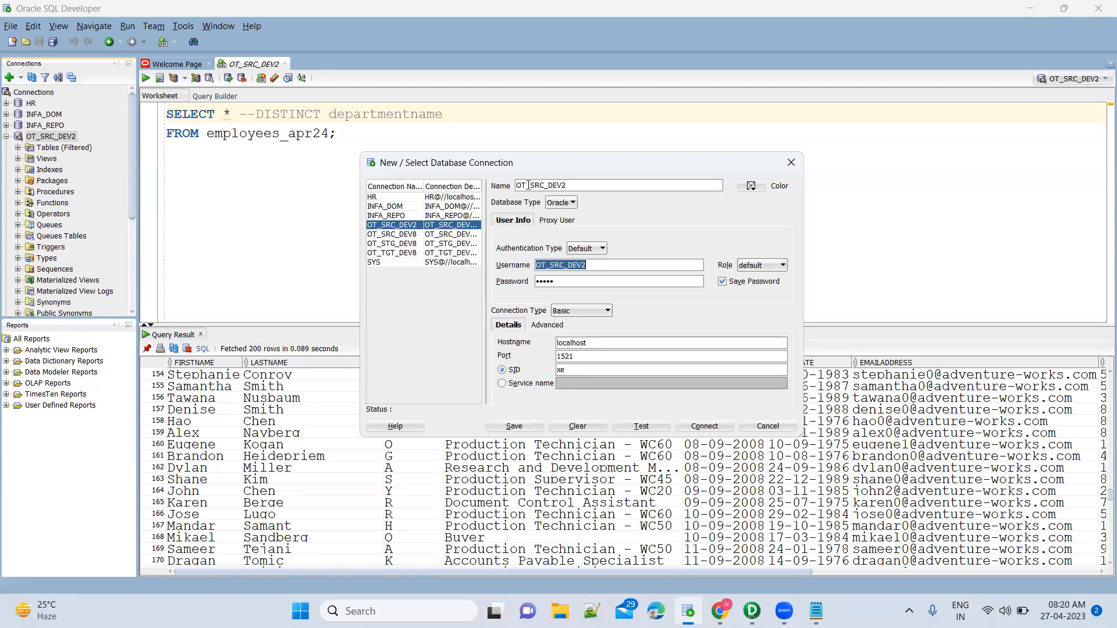
key(alt+Tab)
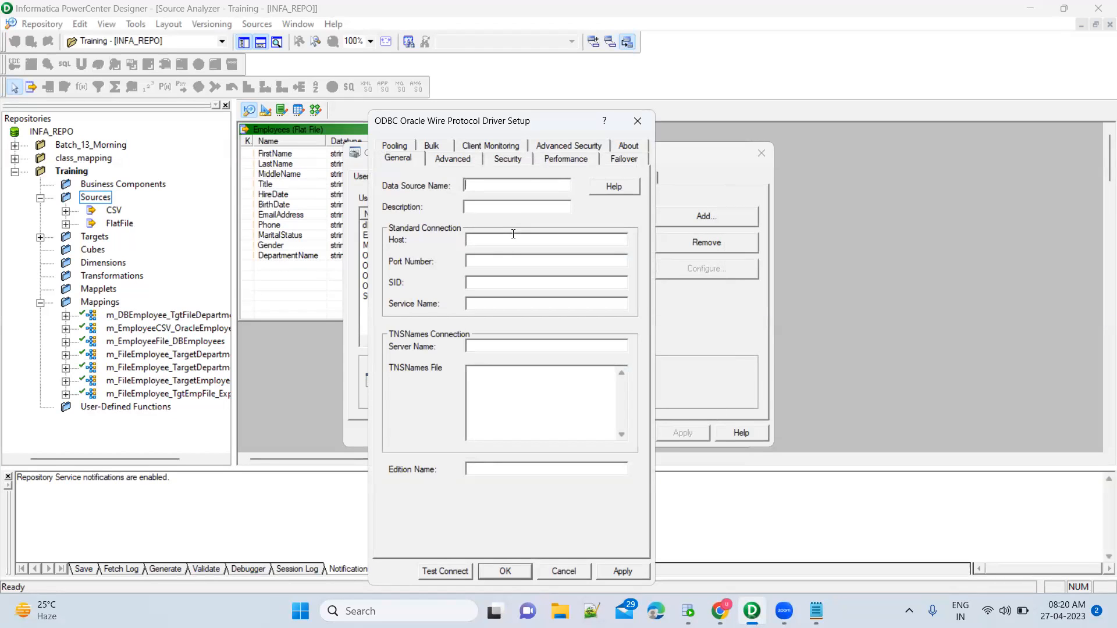
click(507, 191)
text(OT)
text(_SRC)
text(_DEV2)
text(localhost)
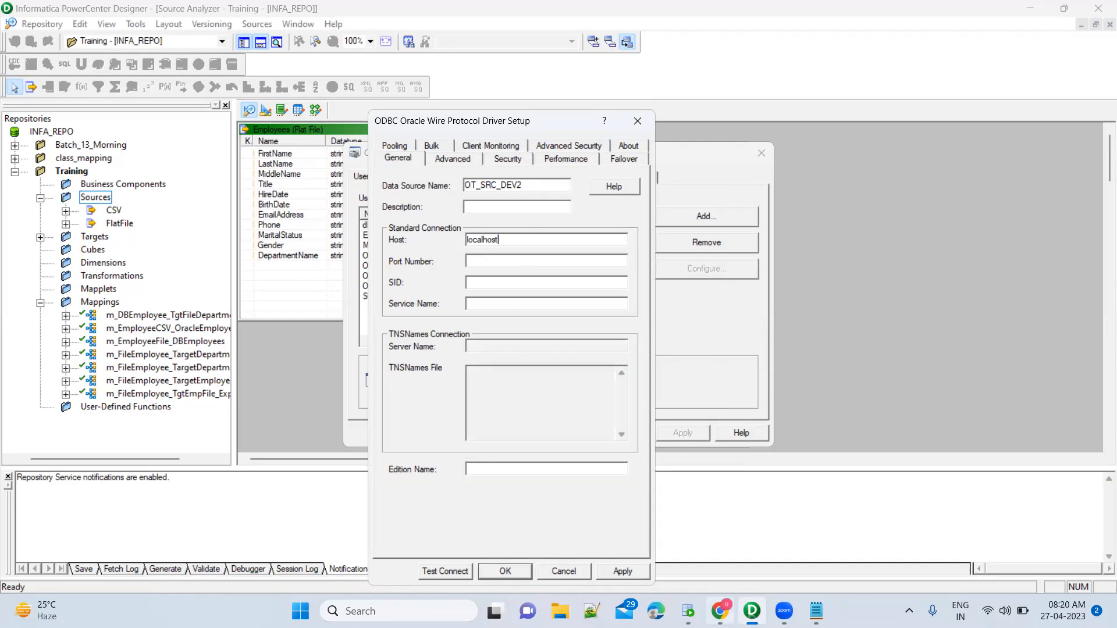
click(688, 611)
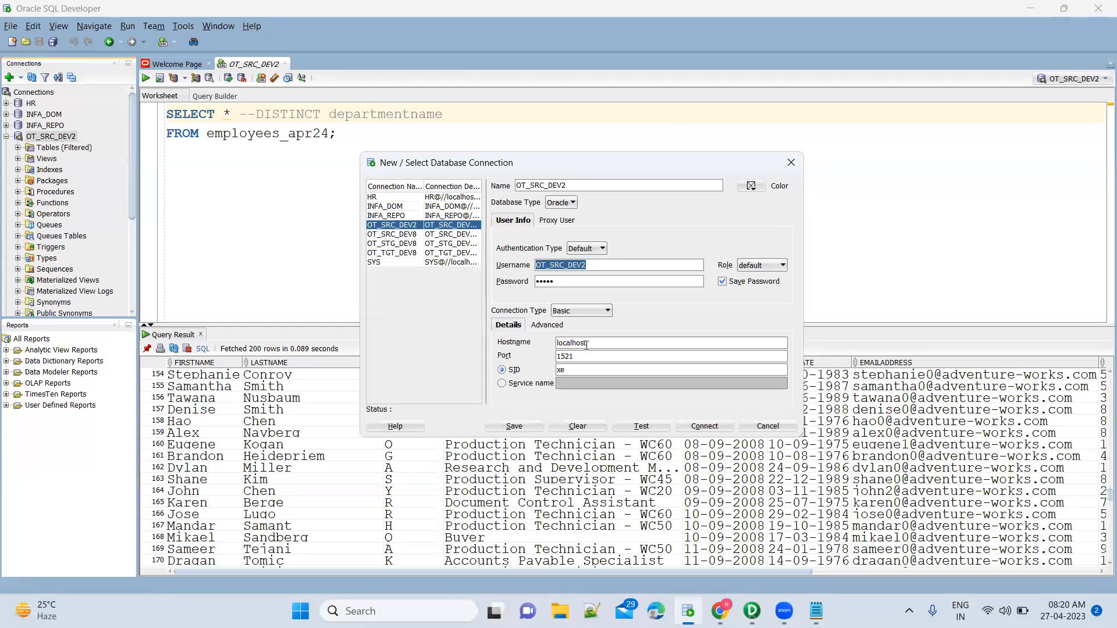
key(alt+Tab)
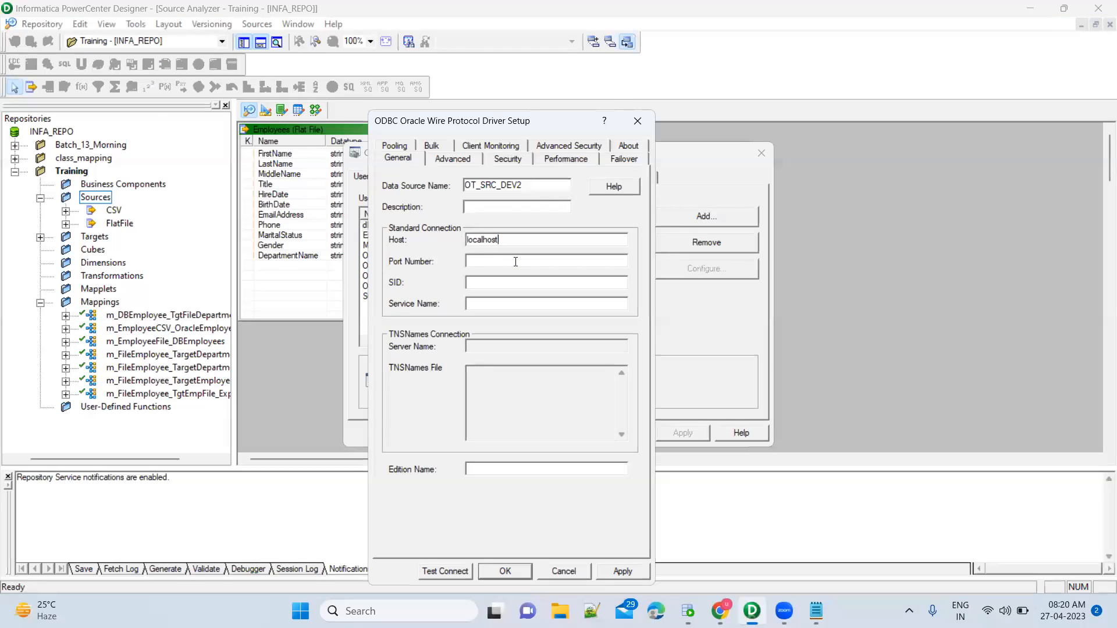
Enter port 1521 and SID xe, cross-checking them against SQL Developer.
key(alt+Tab)
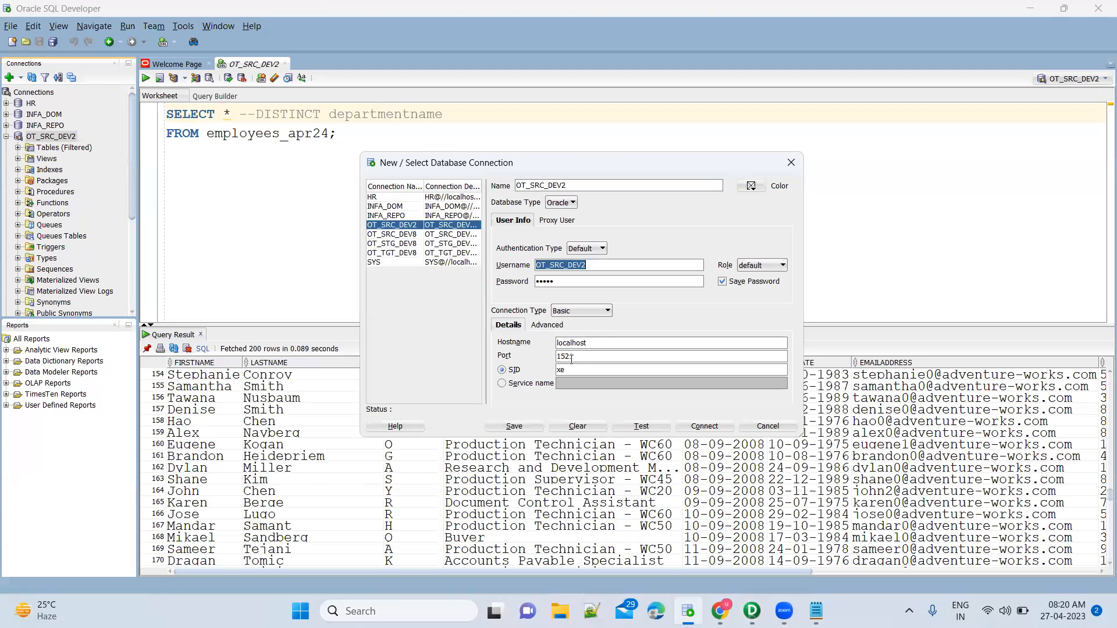
key(alt+Tab)
text(1)
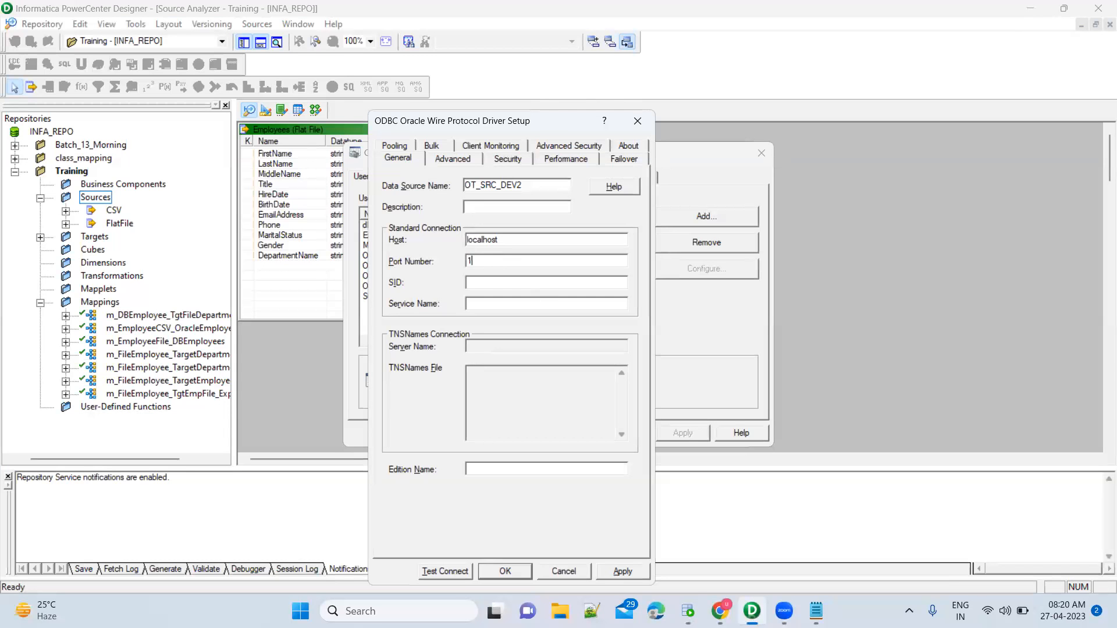
text(521)
click(535, 281)
key(alt+Tab)
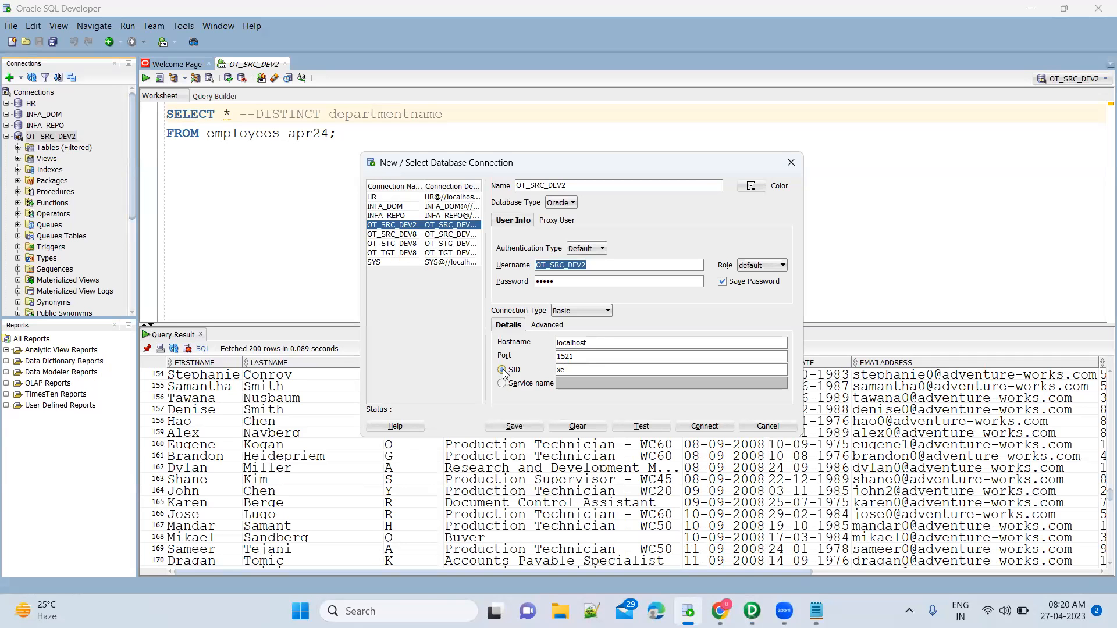
key(alt+Tab)
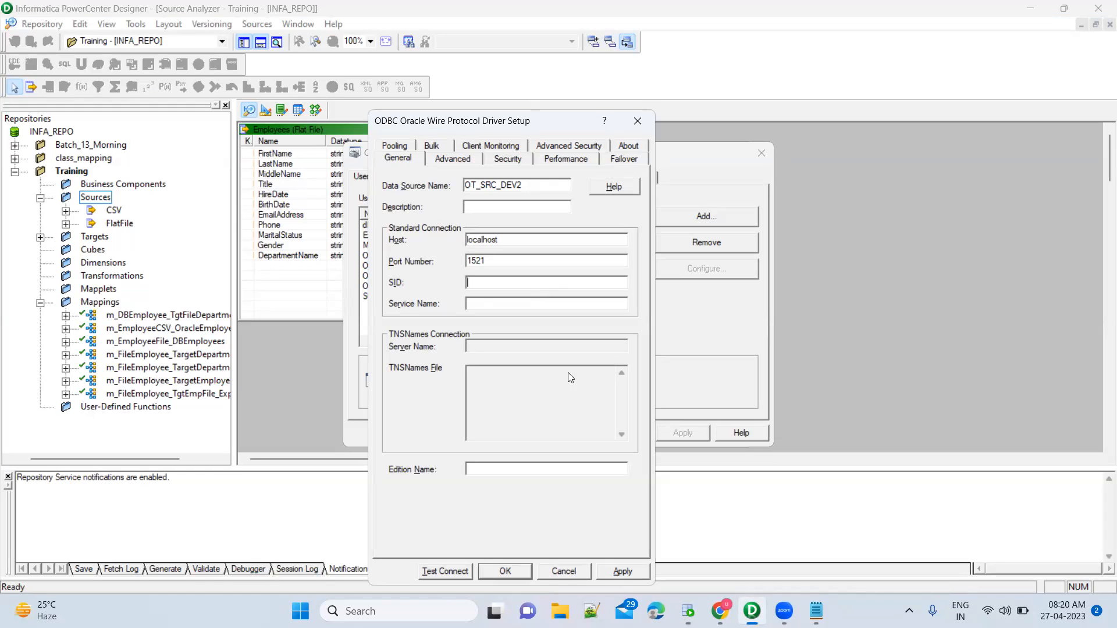
text(xe)
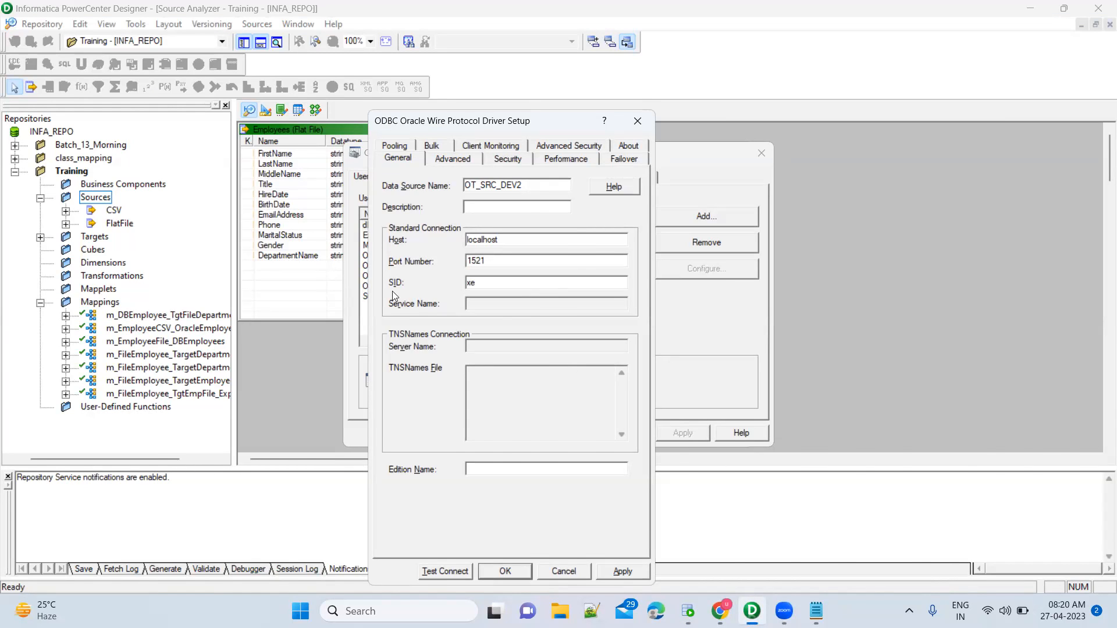
key(alt+Tab)
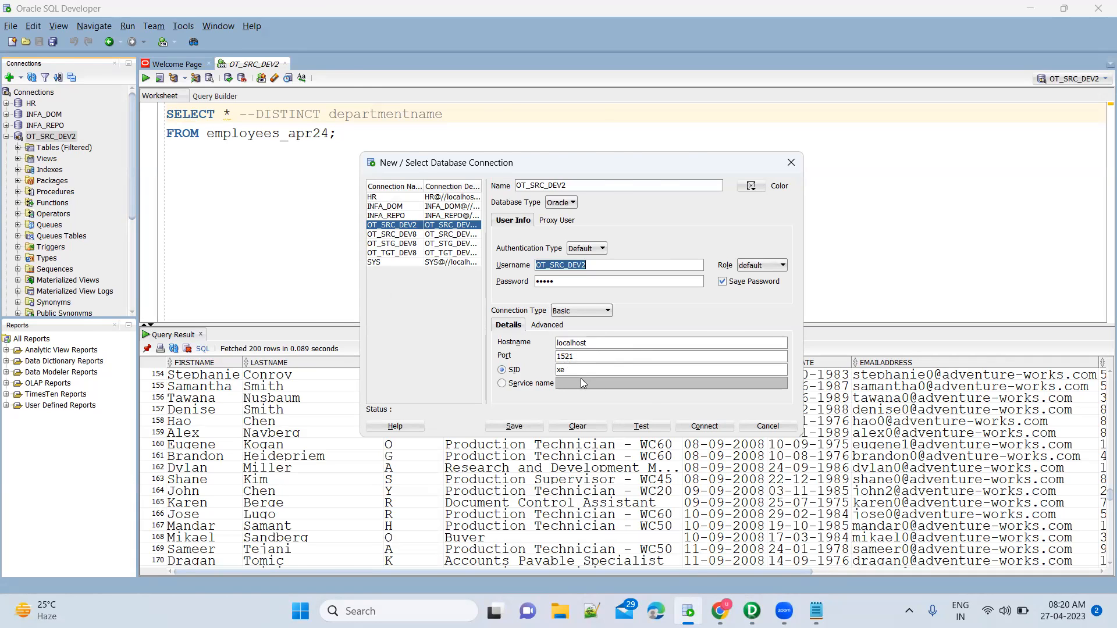
key(alt+Tab)
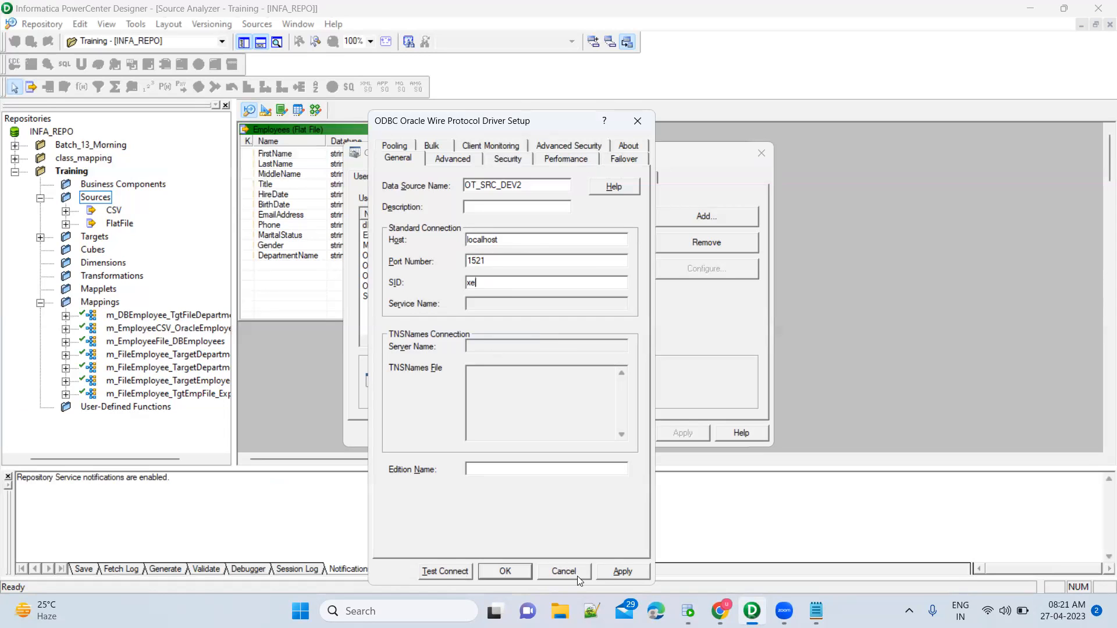
Test the OT_SRC_DEV2 connection with its user name and password, confirm success, and close the setup.
click(461, 573)
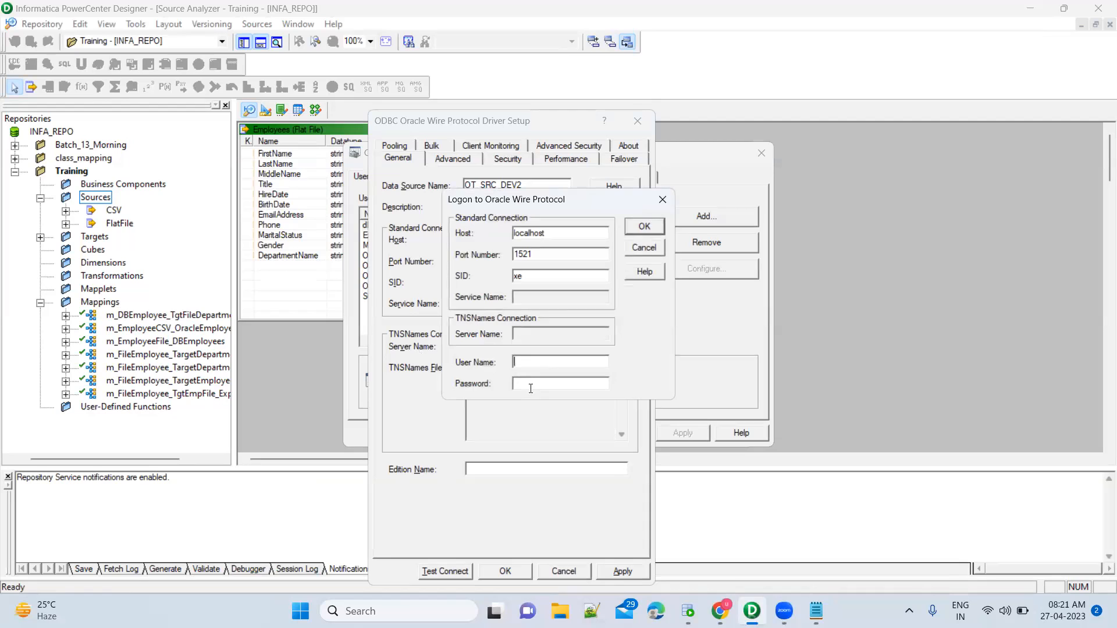
text(OT_SRC_DEV2*****)
click(644, 228)
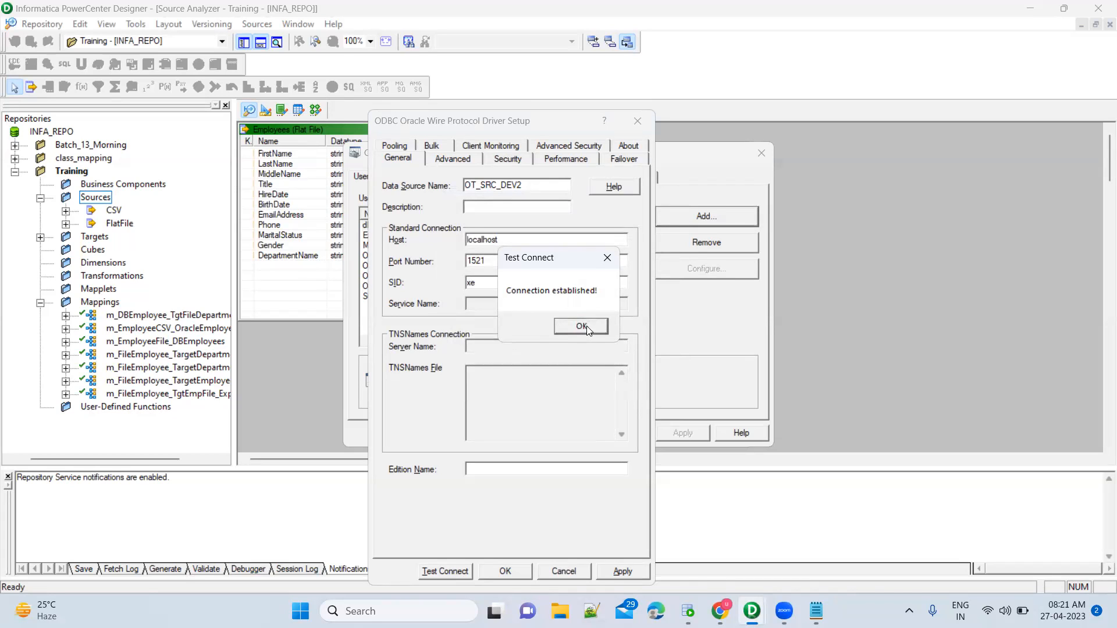
click(582, 326)
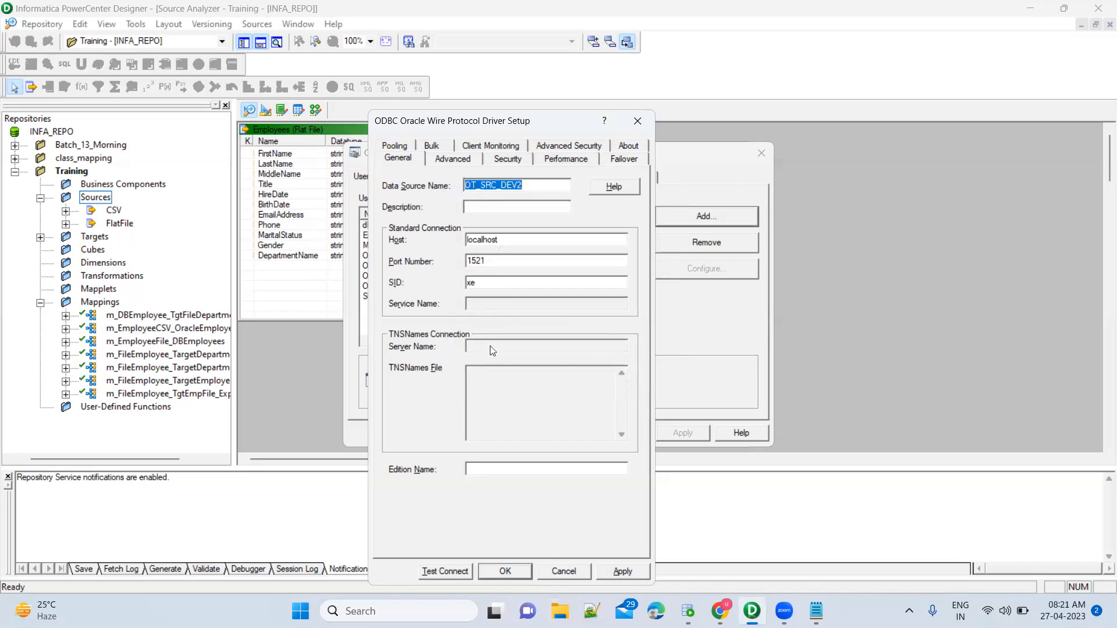
click(557, 573)
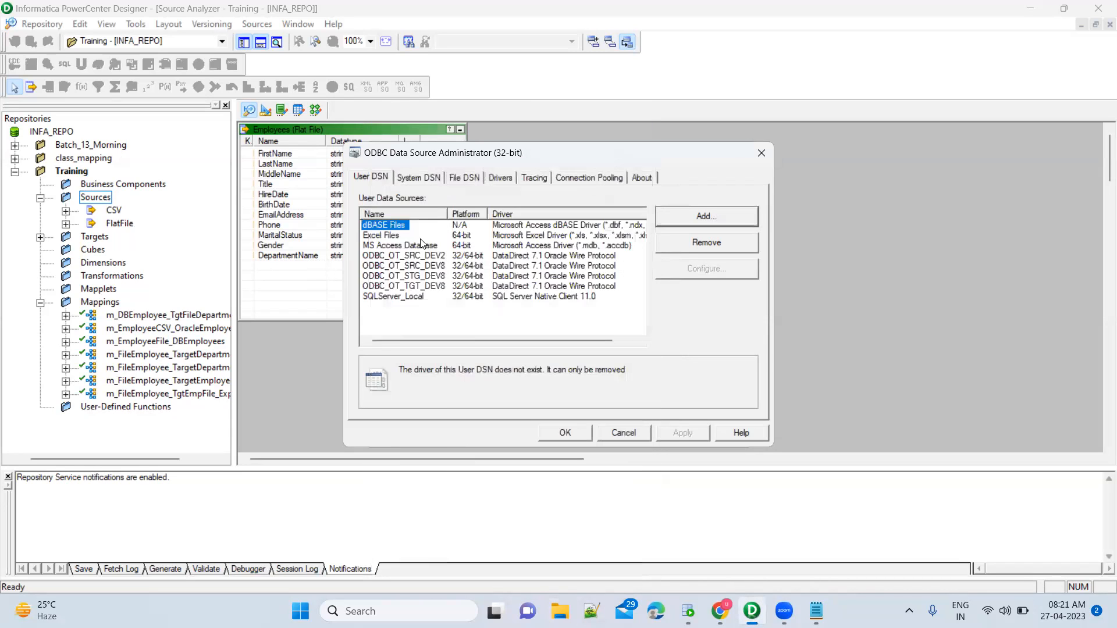
Close the ODBC administrator, cancel the table import, and start the database import again.
click(621, 434)
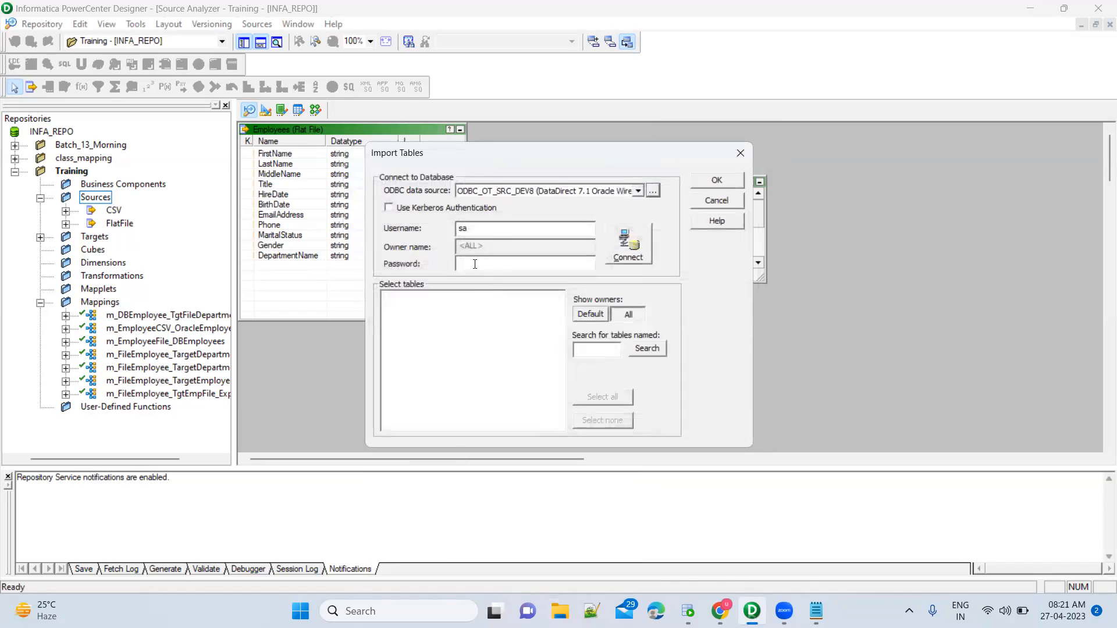
click(638, 191)
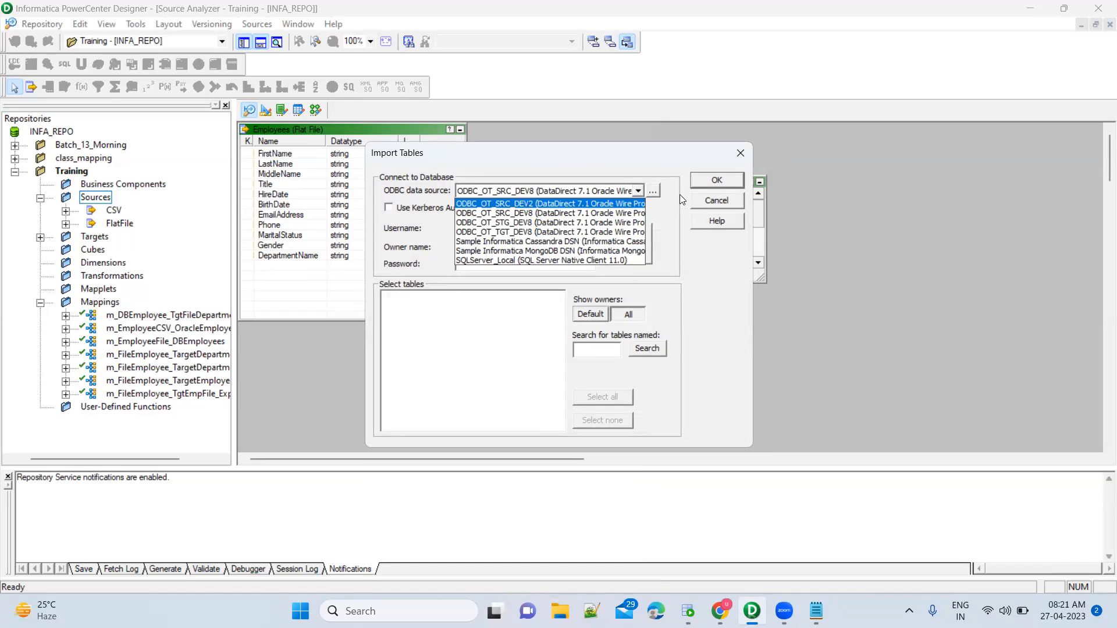
click(704, 199)
click(704, 199)
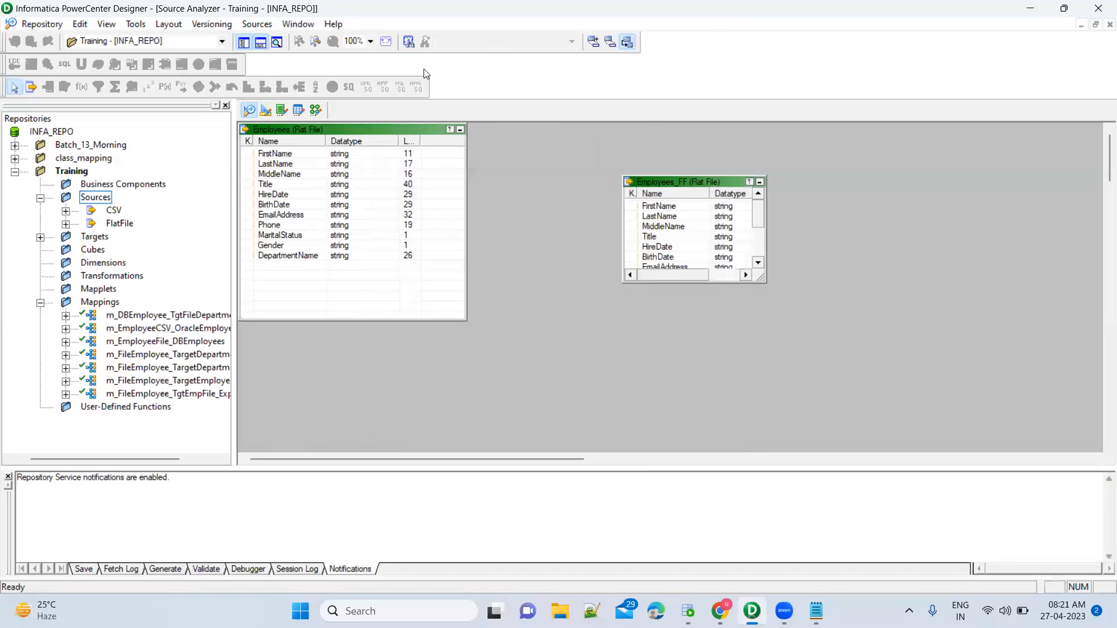
click(256, 24)
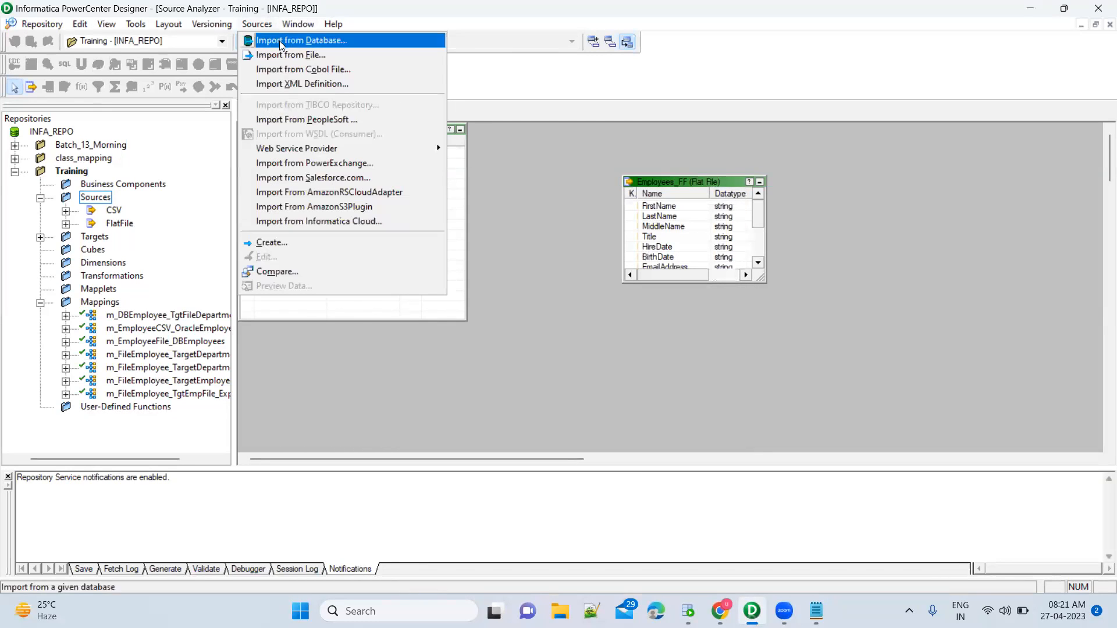
click(279, 40)
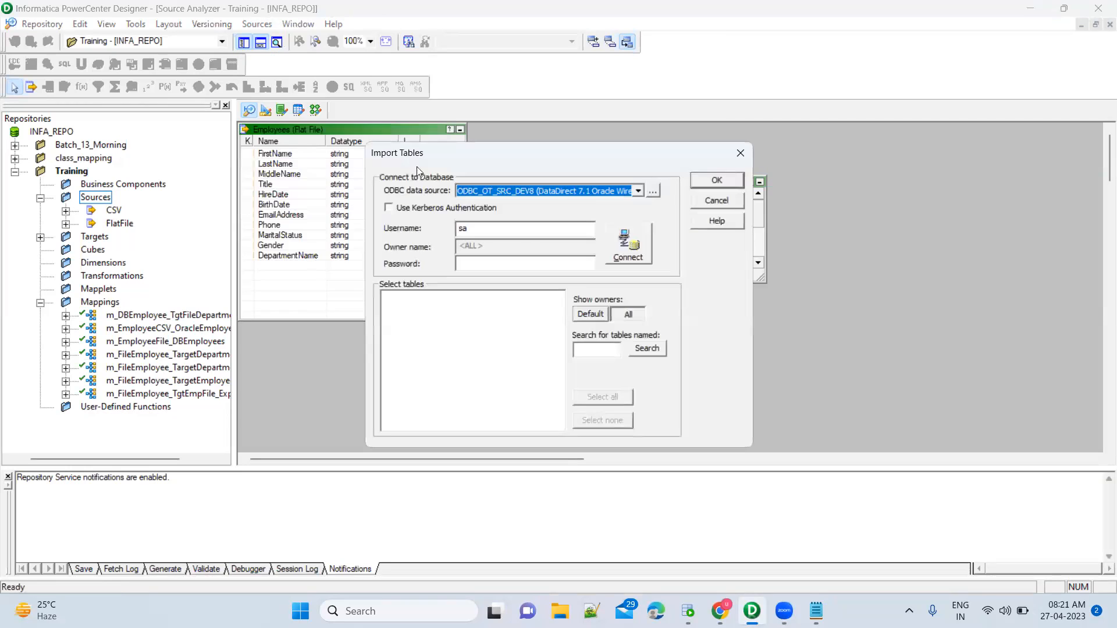
Choose the ODBC_OT_SRC_DEV2 data source and set the username to OT_SRC_DEV2.
click(638, 191)
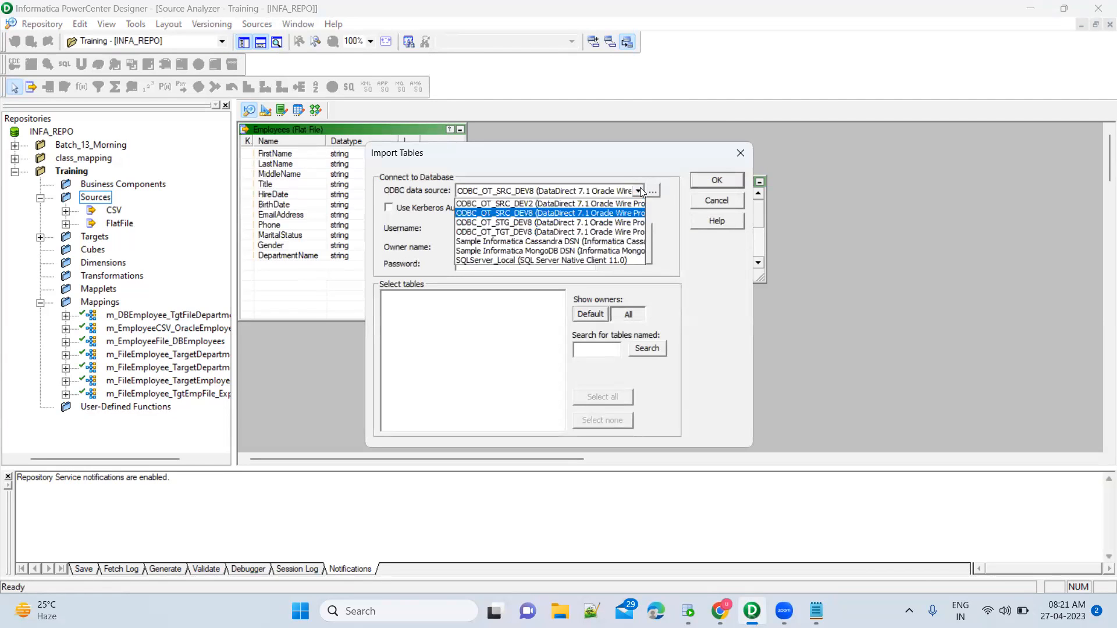
click(568, 210)
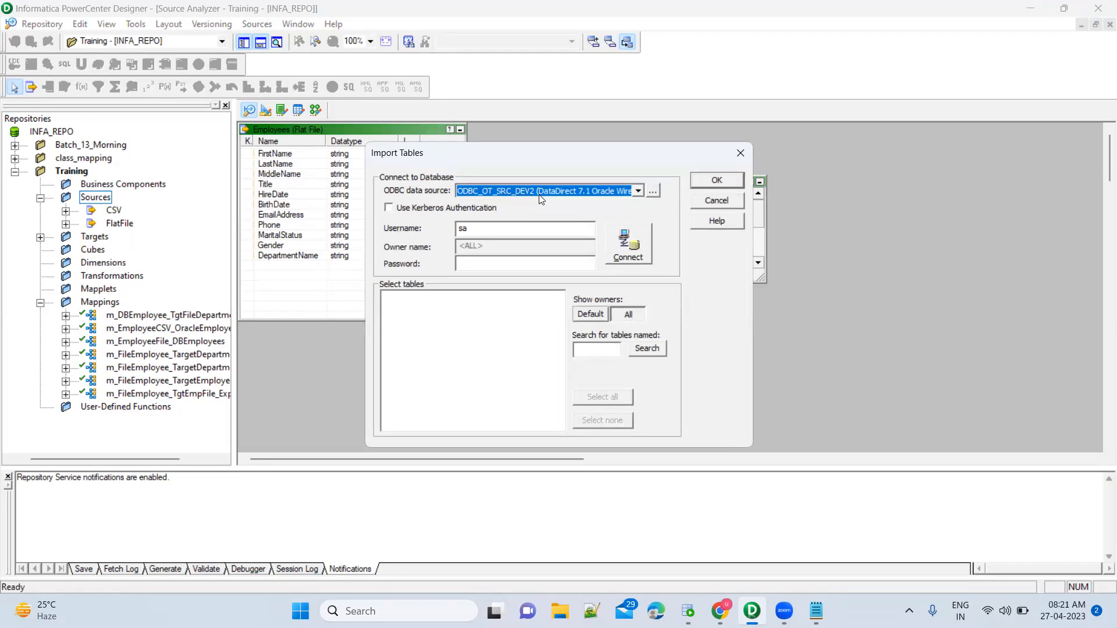
click(507, 229)
key(BackSpace)
key(BackSpace)
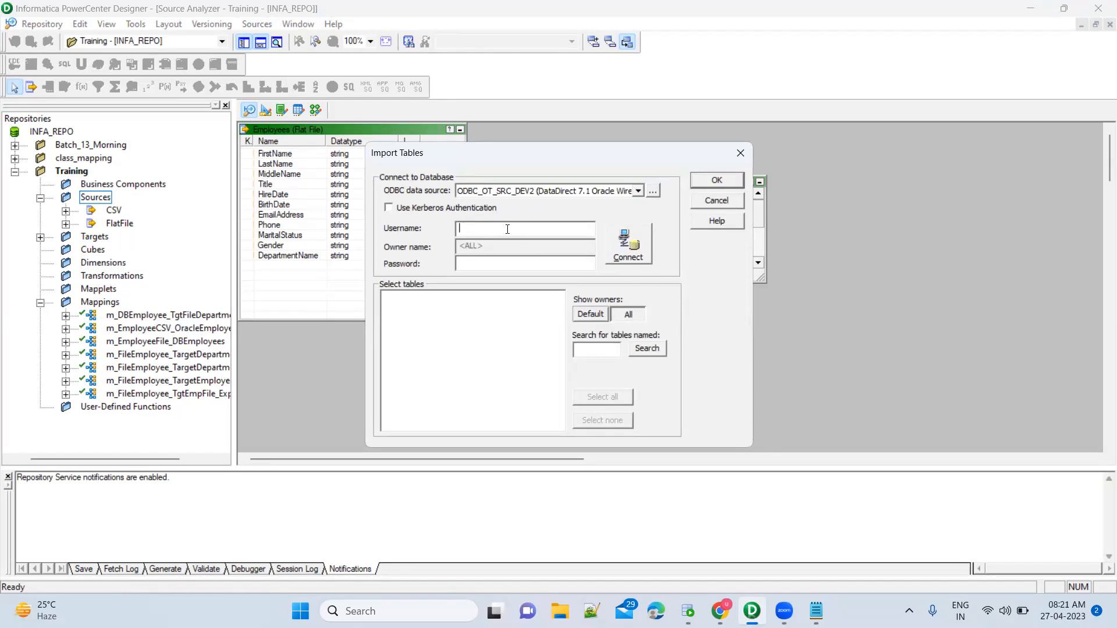
text(OT_SRC_DEV2)
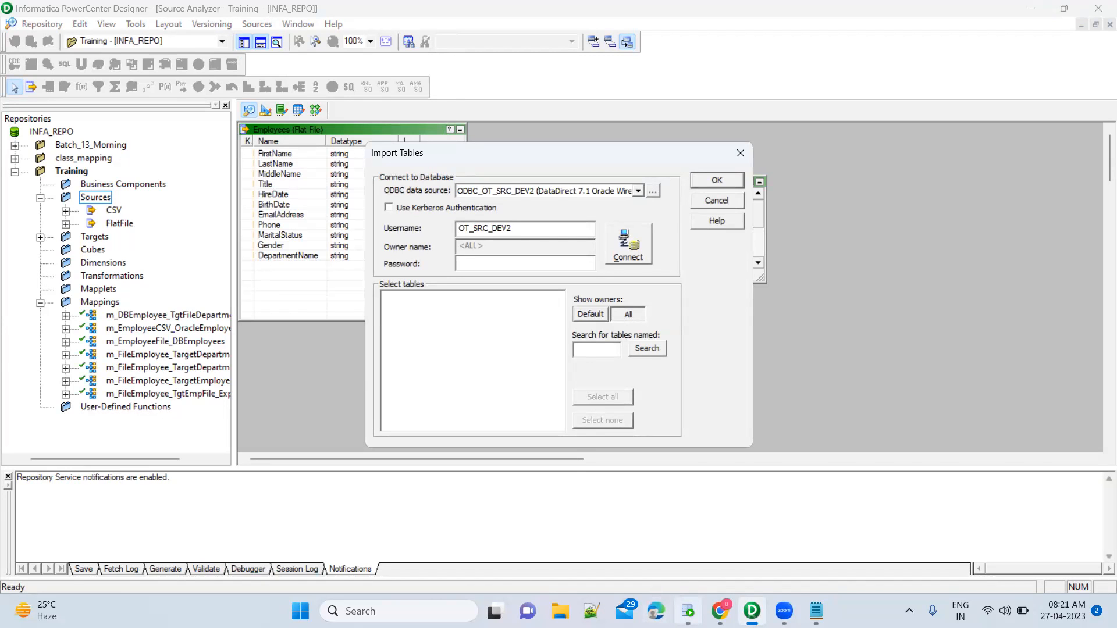
Check the login details in SQL Developer, then enter the database password.
click(688, 611)
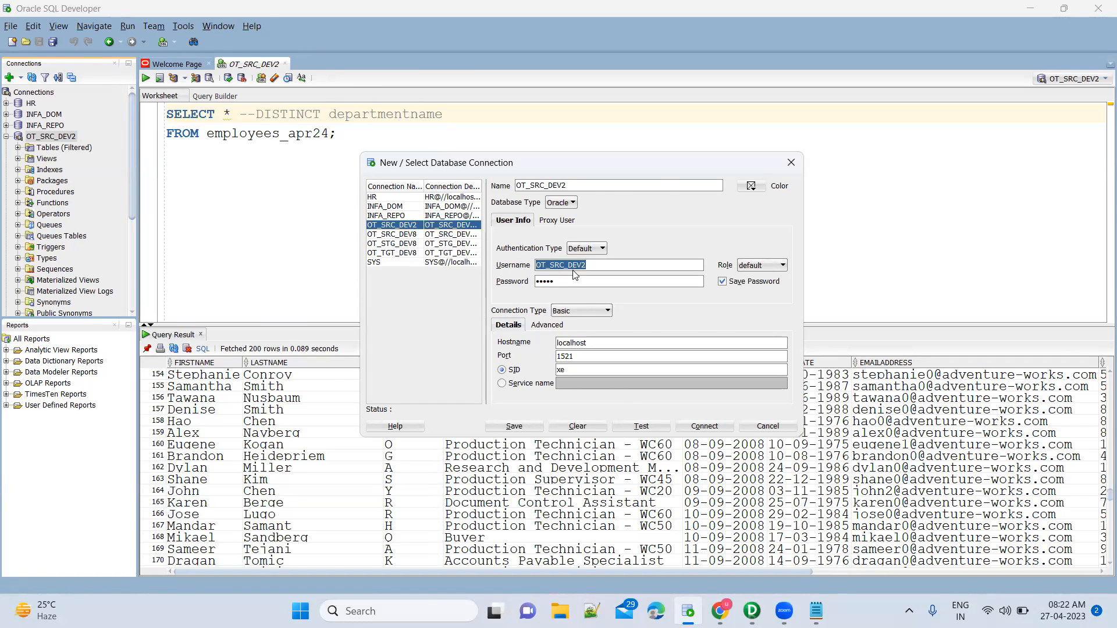
key(alt+Tab)
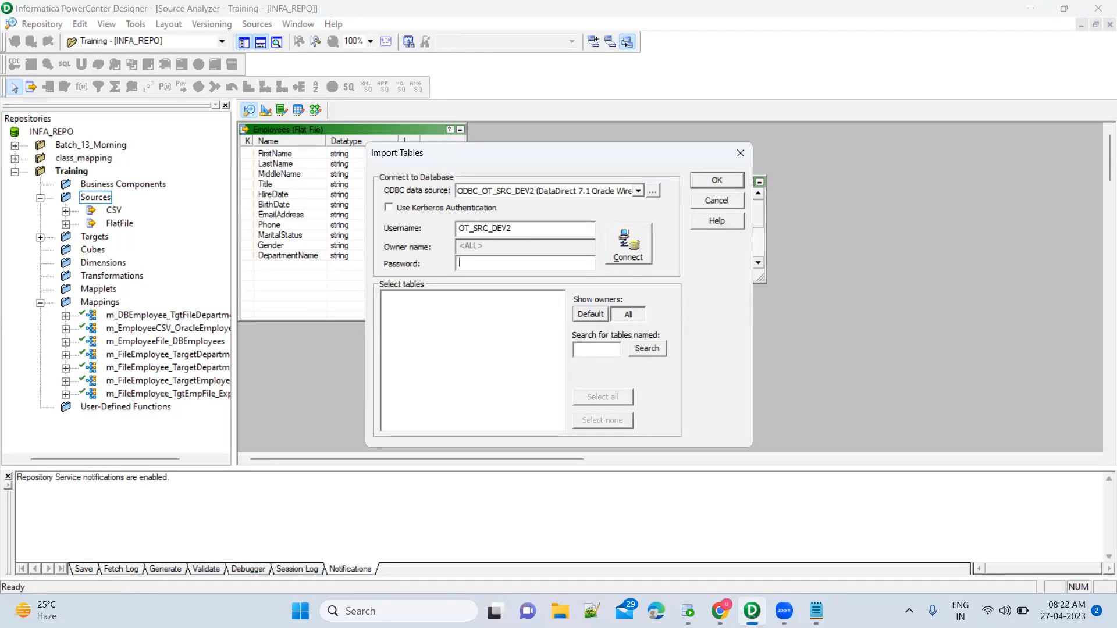
text(****)
key(BackSpace)
key(BackSpace)
key(BackSpace)
key(BackSpace)
key(BackSpace)
text(*****)
Connect, select EMPLOYEES_APR24 under OT_SRC_DEV2 > TABLES, then bring SQL Developer forward.
click(636, 245)
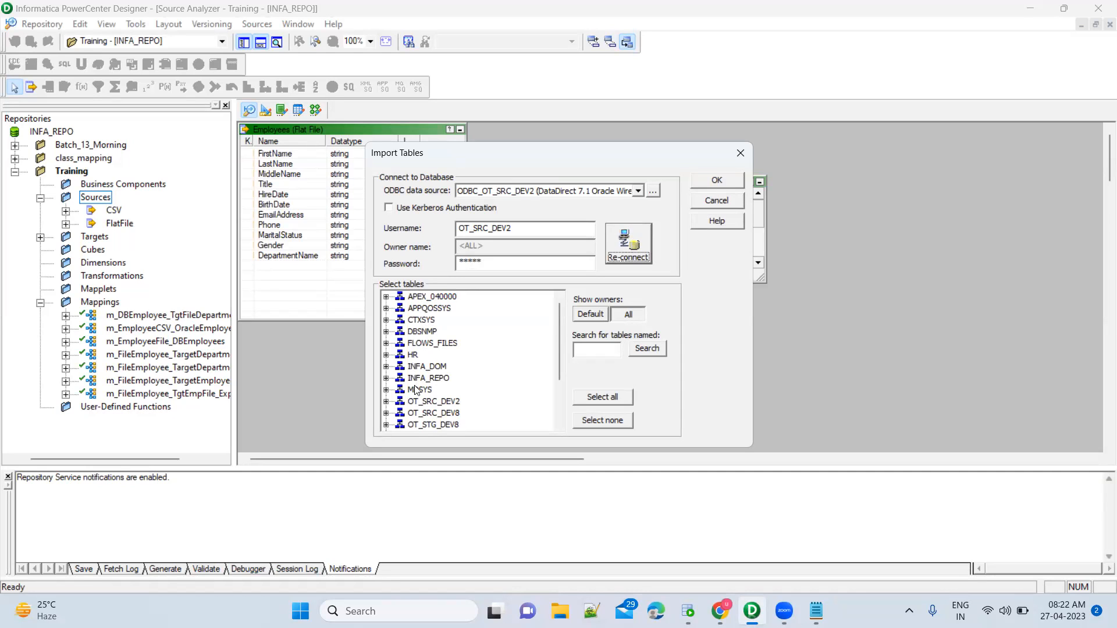
click(445, 403)
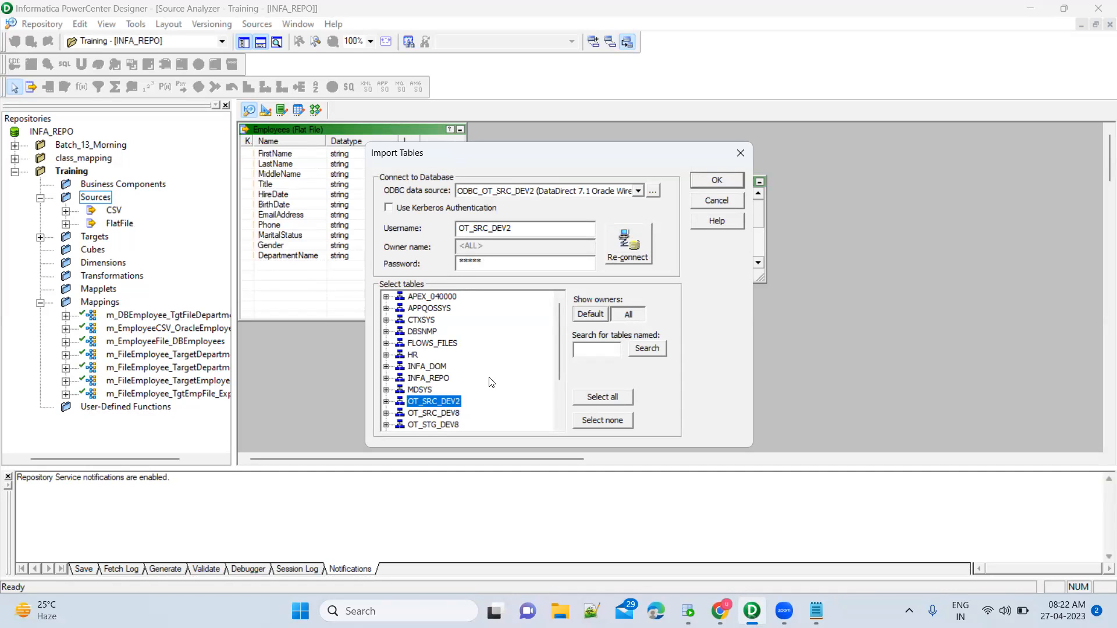
click(386, 402)
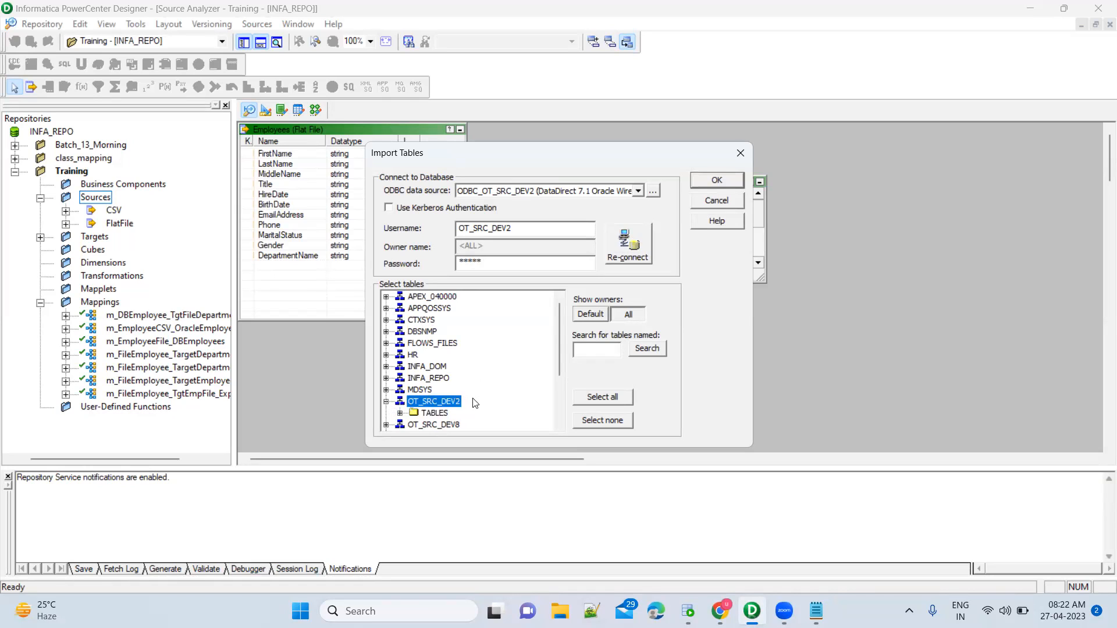
scroll(475, 404, down, 3)
click(400, 332)
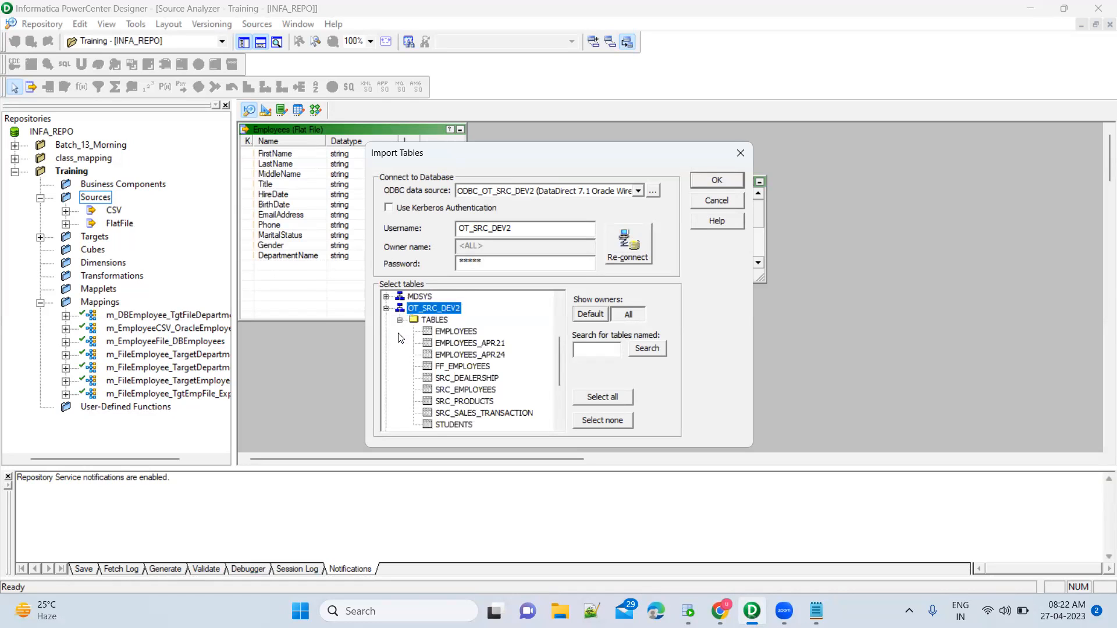
click(498, 359)
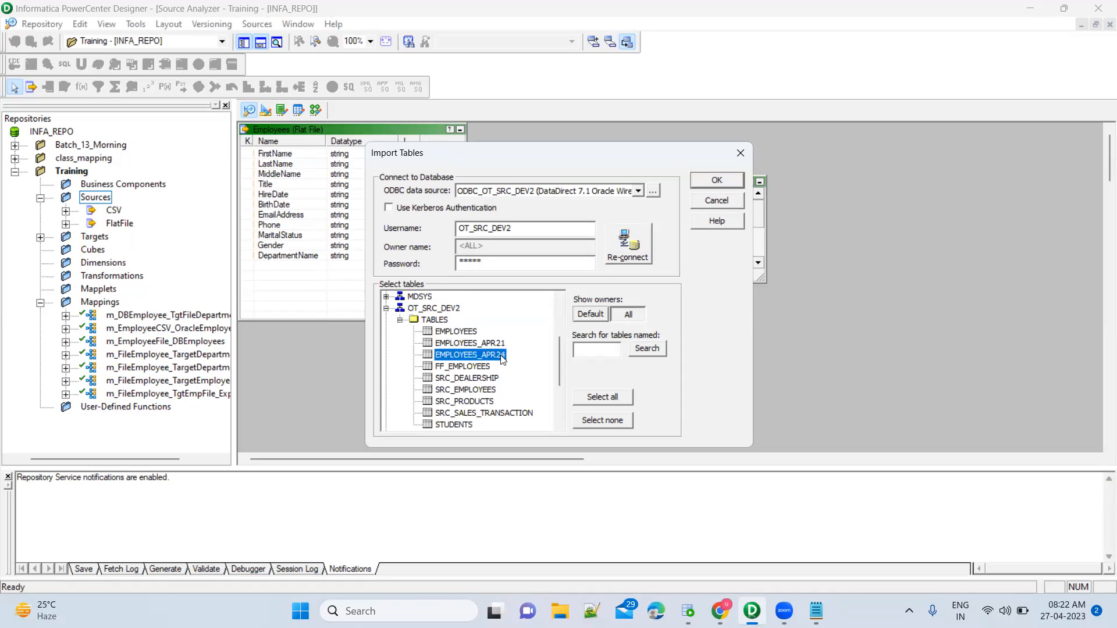
click(688, 611)
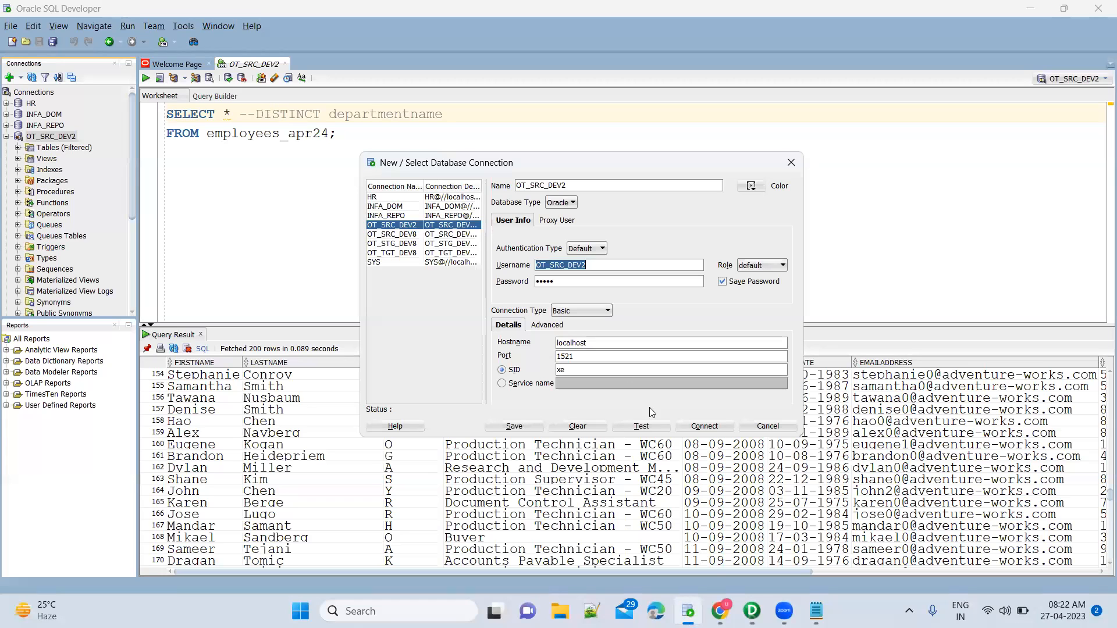
Dismiss the connection dialog and scroll through all 296 employees_apr24 rows, checking department names.
click(765, 426)
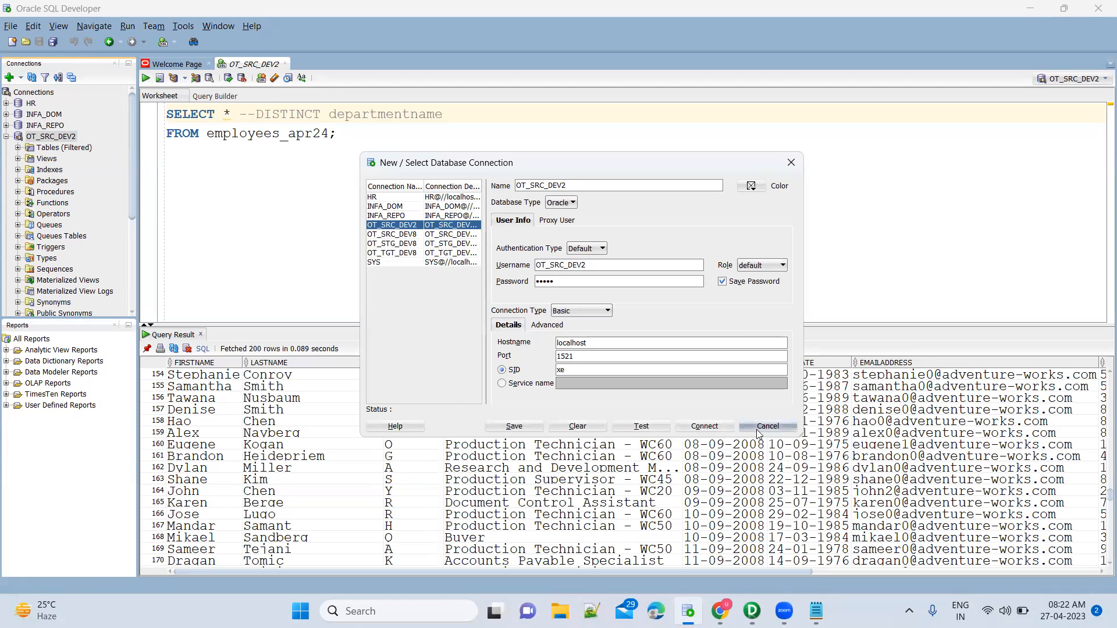
click(346, 432)
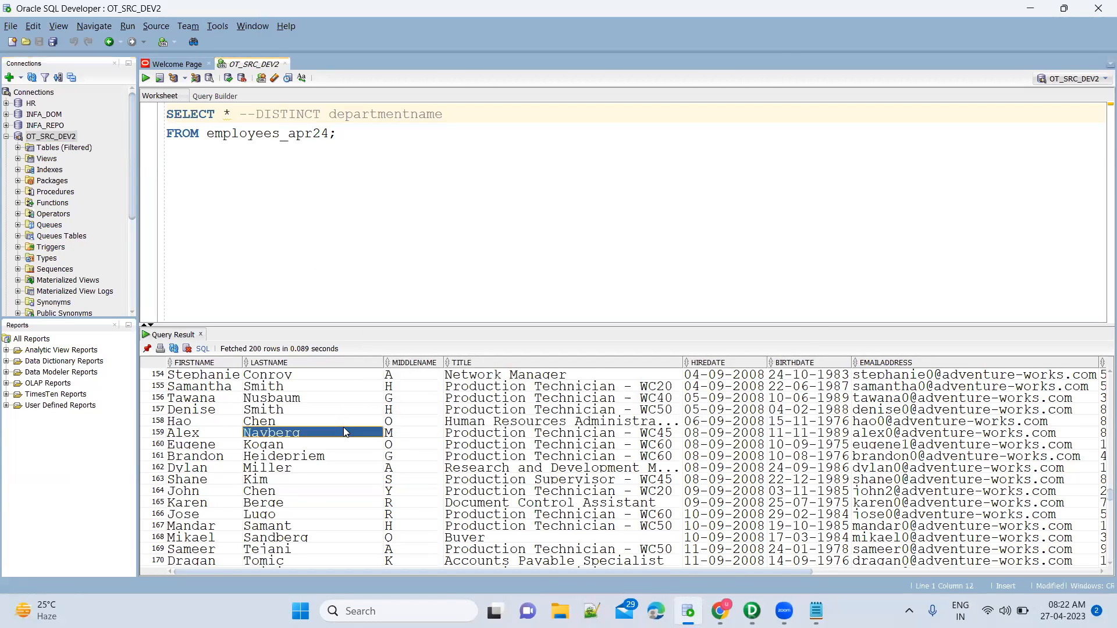
scroll(346, 432, down, 20)
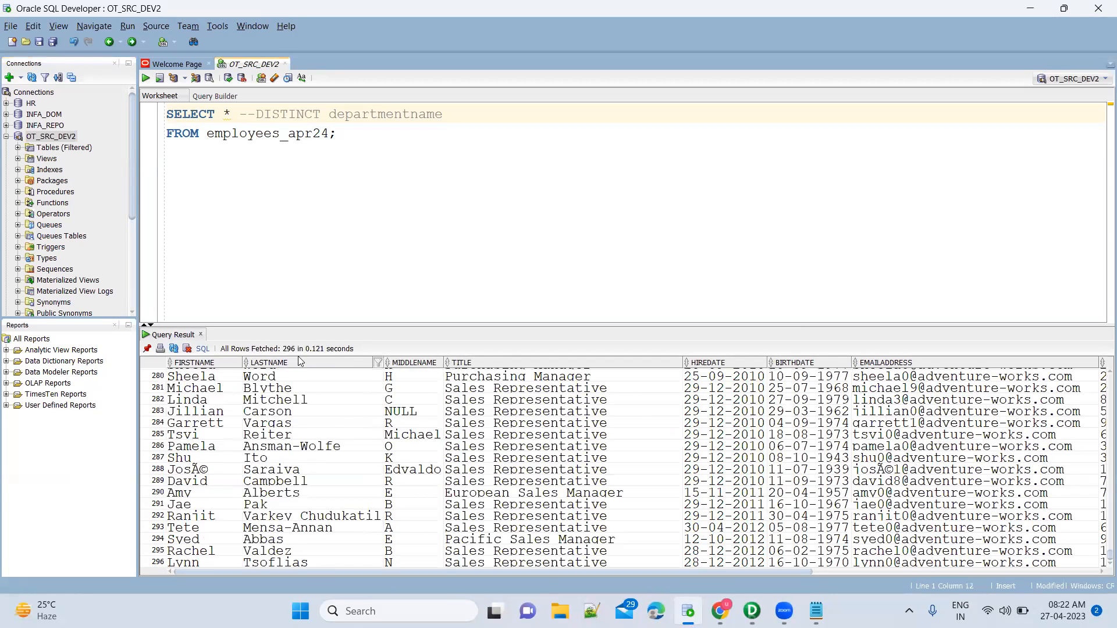
click(744, 471)
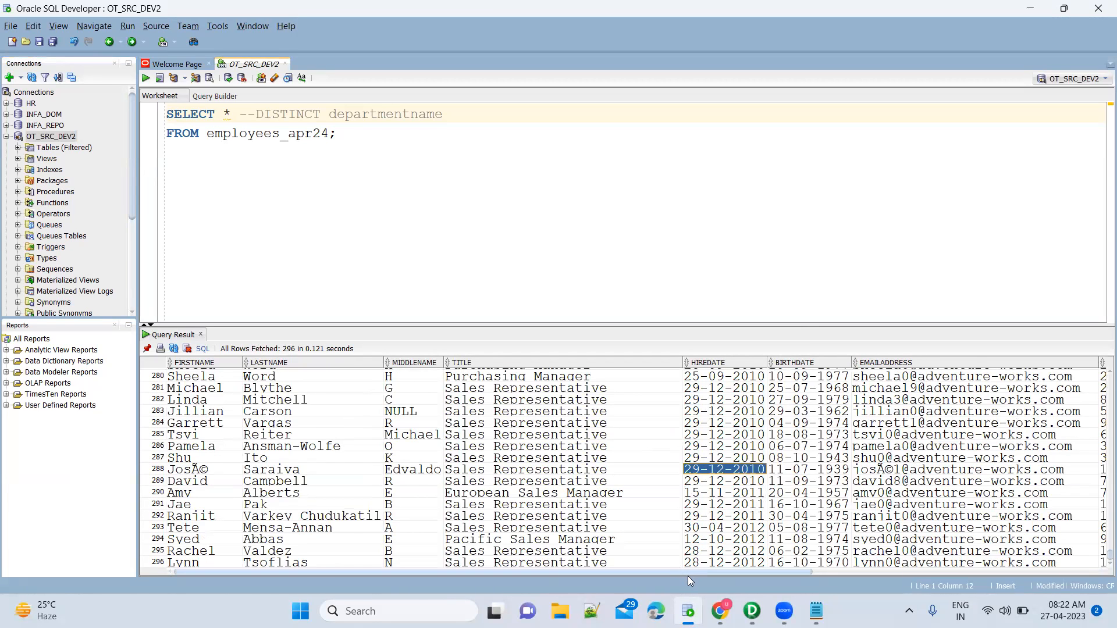
drag(687, 573, 1081, 546)
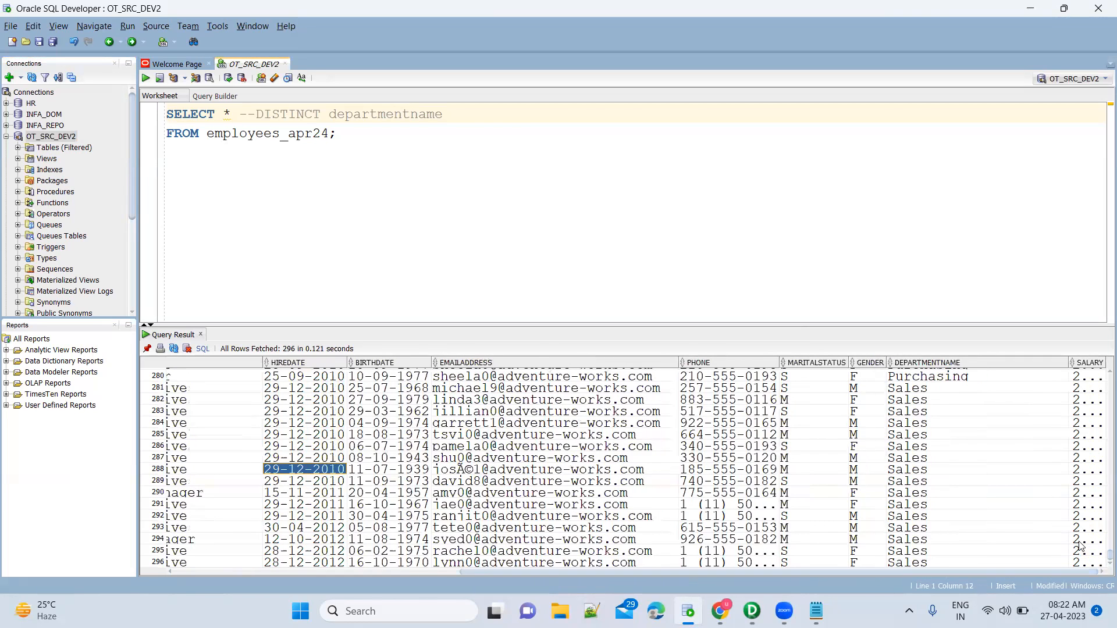
click(1009, 459)
click(1088, 424)
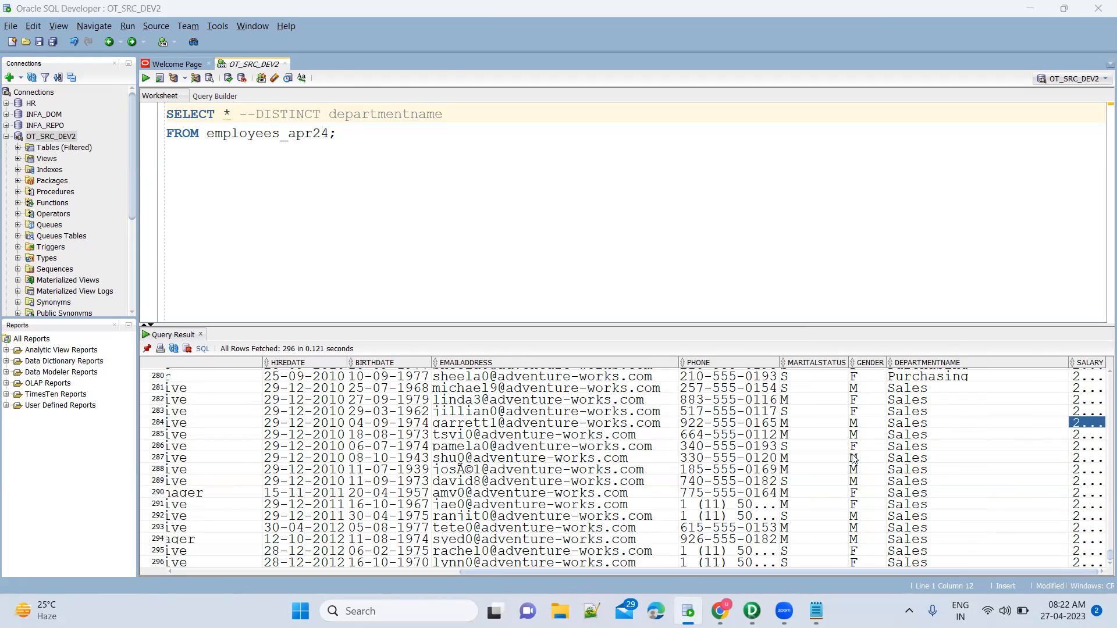
key(alt+Tab)
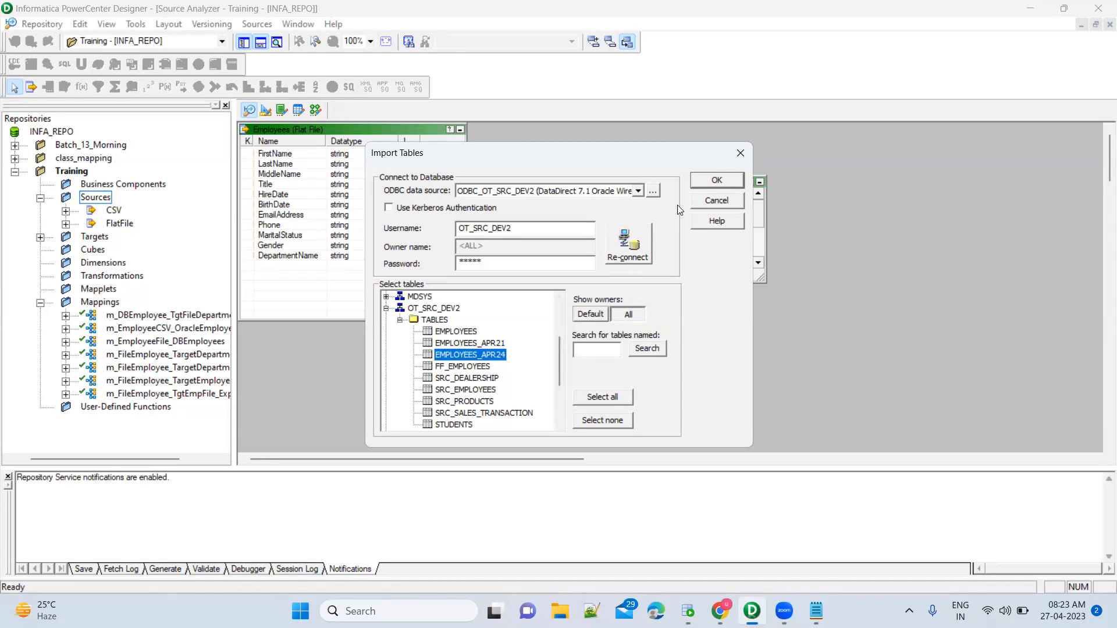
Import EMPLOYEES_APR24, place it beside Employees_FF, and enlarge it to show all columns.
click(708, 185)
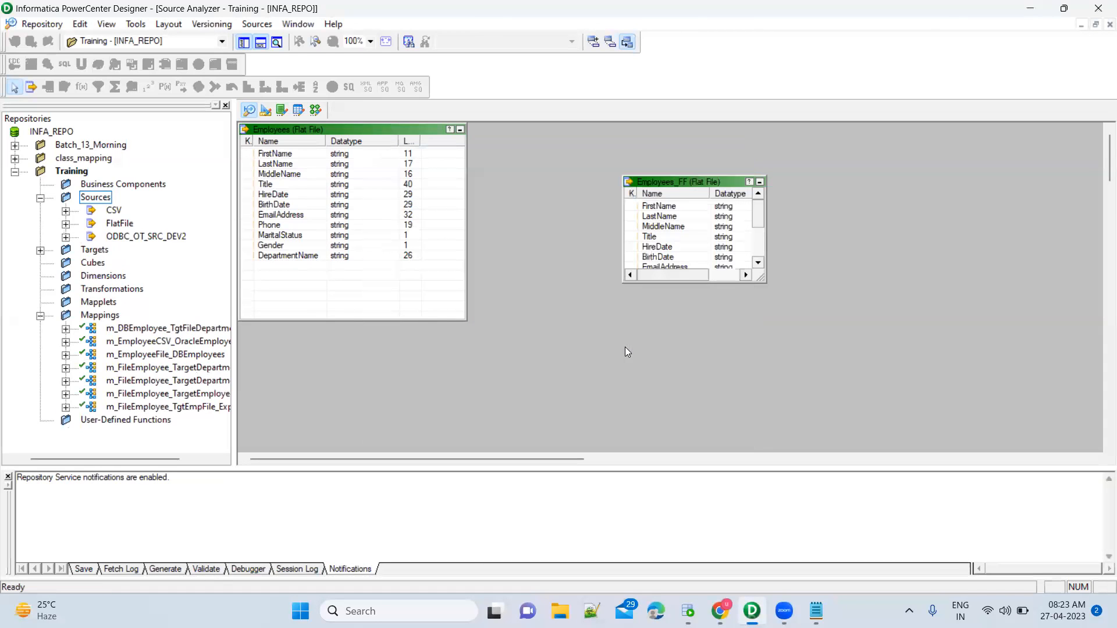
drag(300, 142, 888, 211)
drag(713, 183, 616, 154)
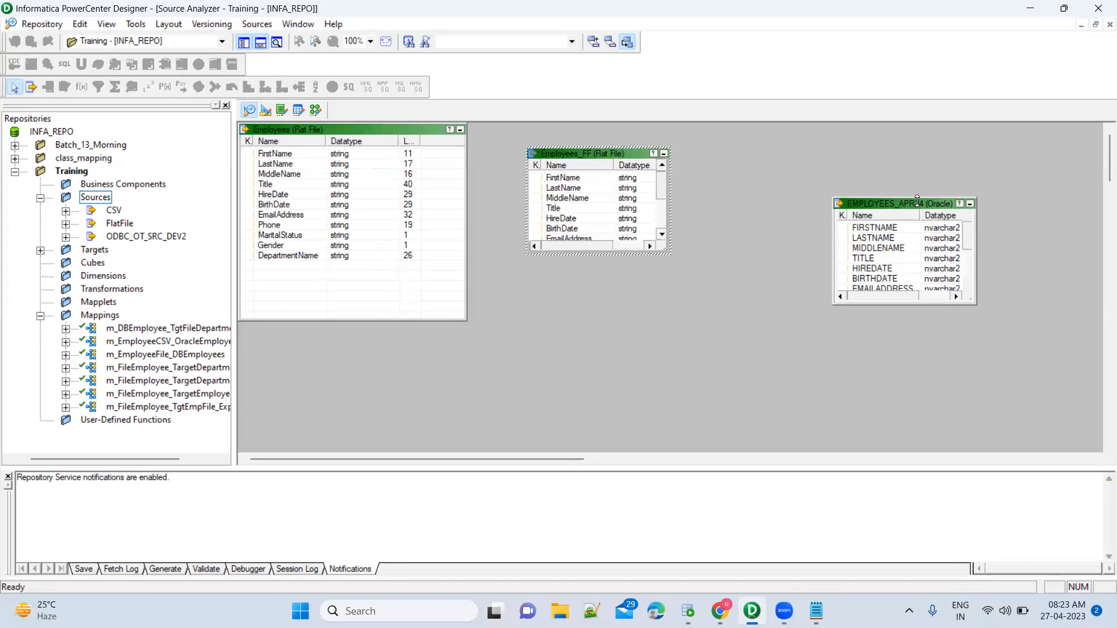
drag(907, 203, 794, 159)
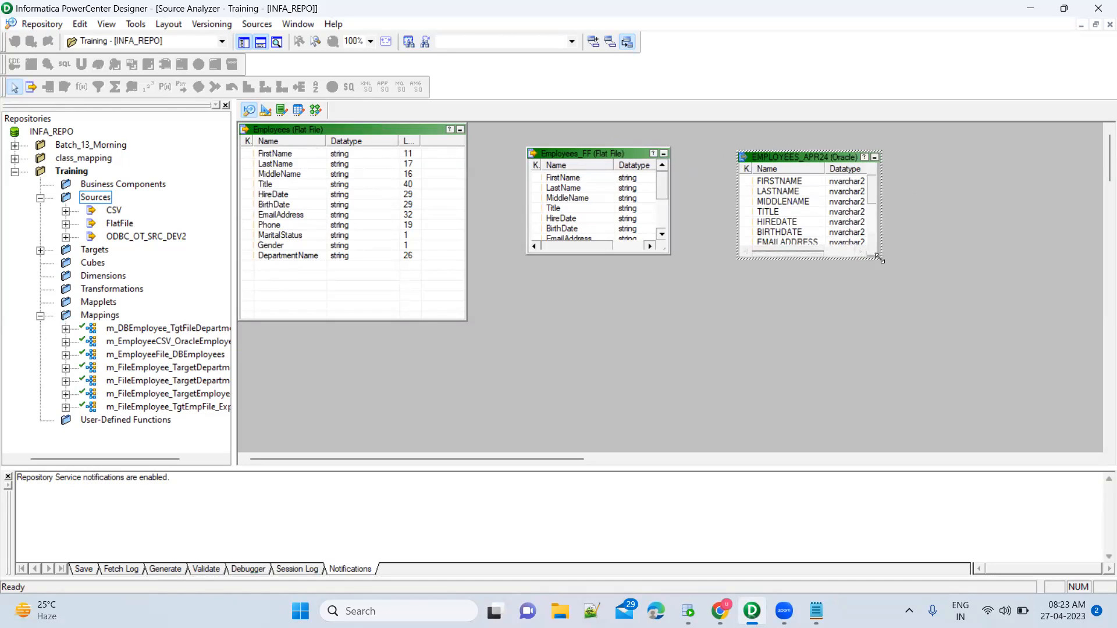
drag(877, 257, 965, 362)
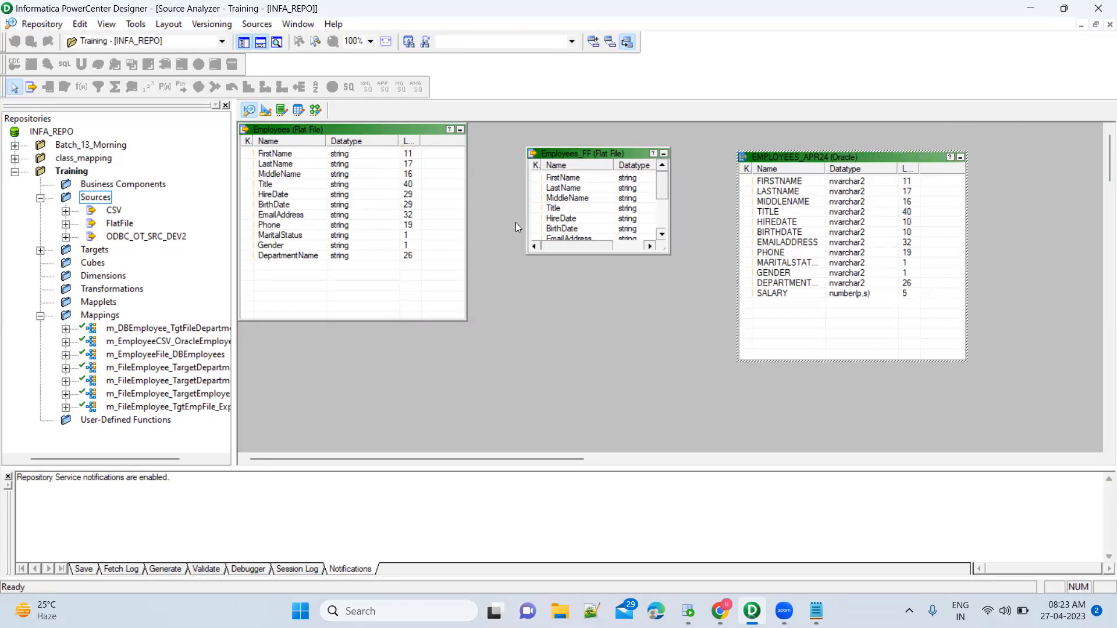
Drag EMPLOYEES_APR24 from ODBC_OT_SRC_DEV2 into the mapping and place SQ_EMPLOYEES_APR24 beside it.
click(315, 110)
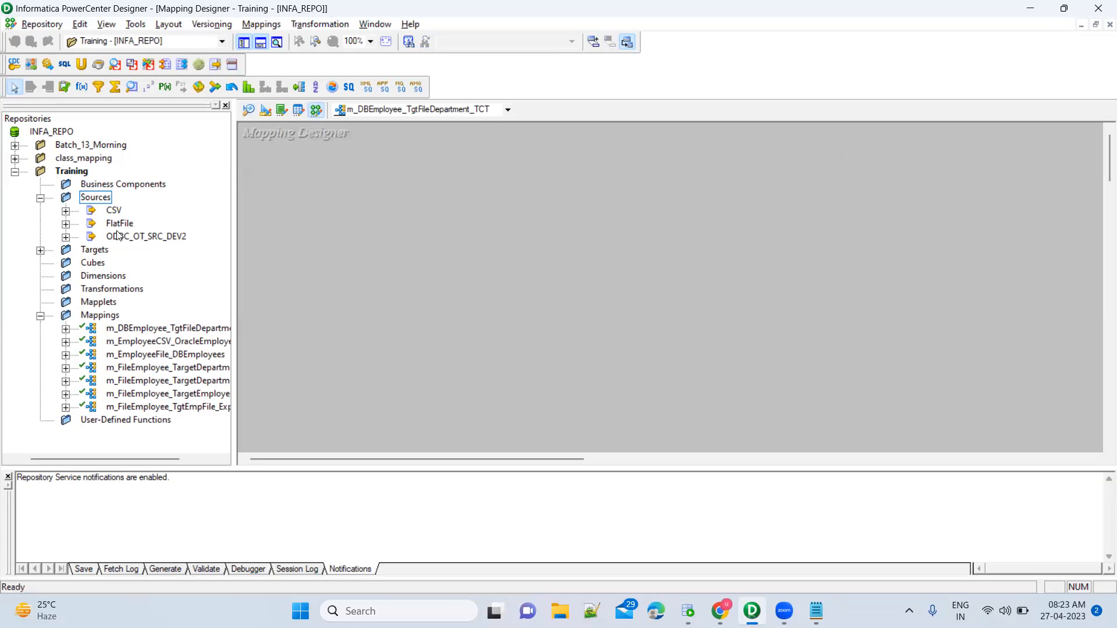
click(133, 236)
click(66, 237)
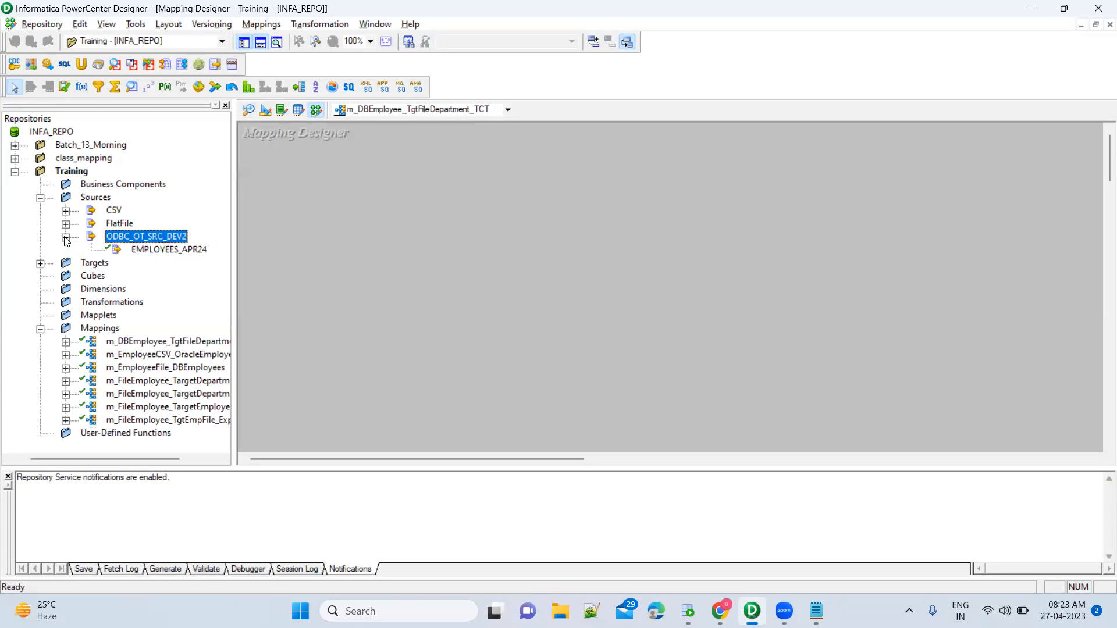
drag(170, 253, 375, 238)
drag(469, 234, 467, 232)
drag(529, 247, 352, 227)
click(428, 283)
drag(428, 283, 528, 228)
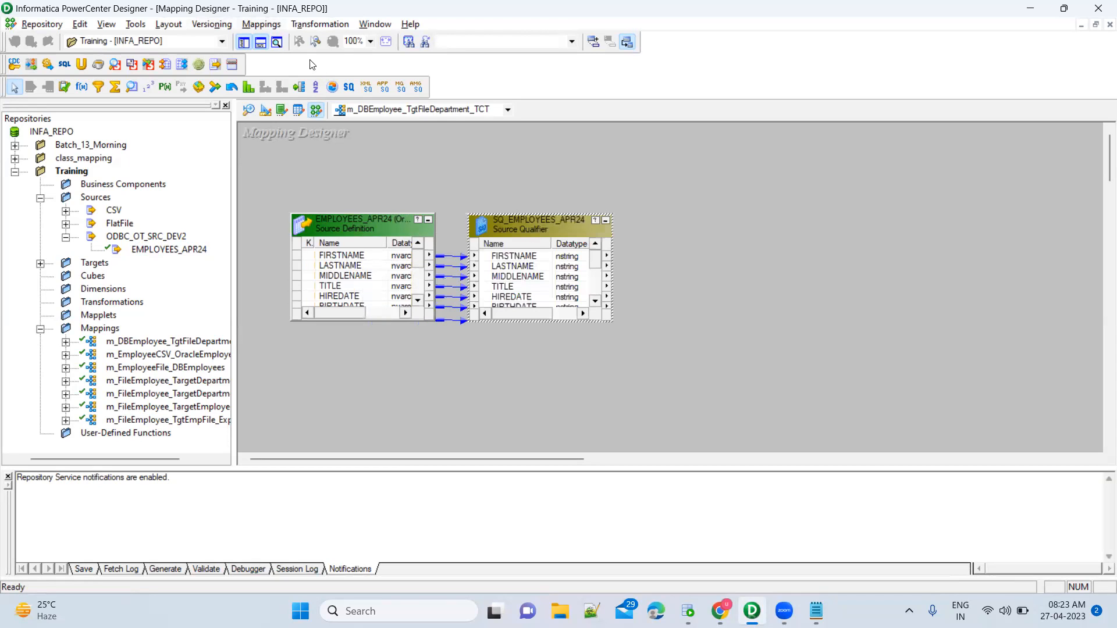
Enlarge EMPLOYEES_APR24 and SQ_EMPLOYEES_APR24 so every port is visible.
drag(263, 179, 657, 406)
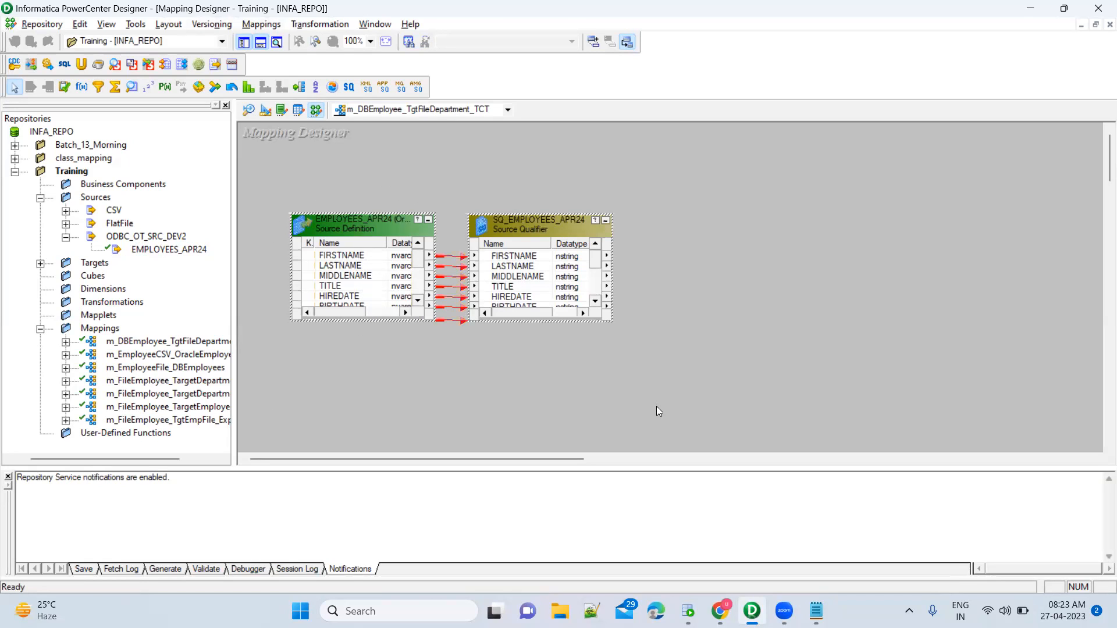
click(667, 347)
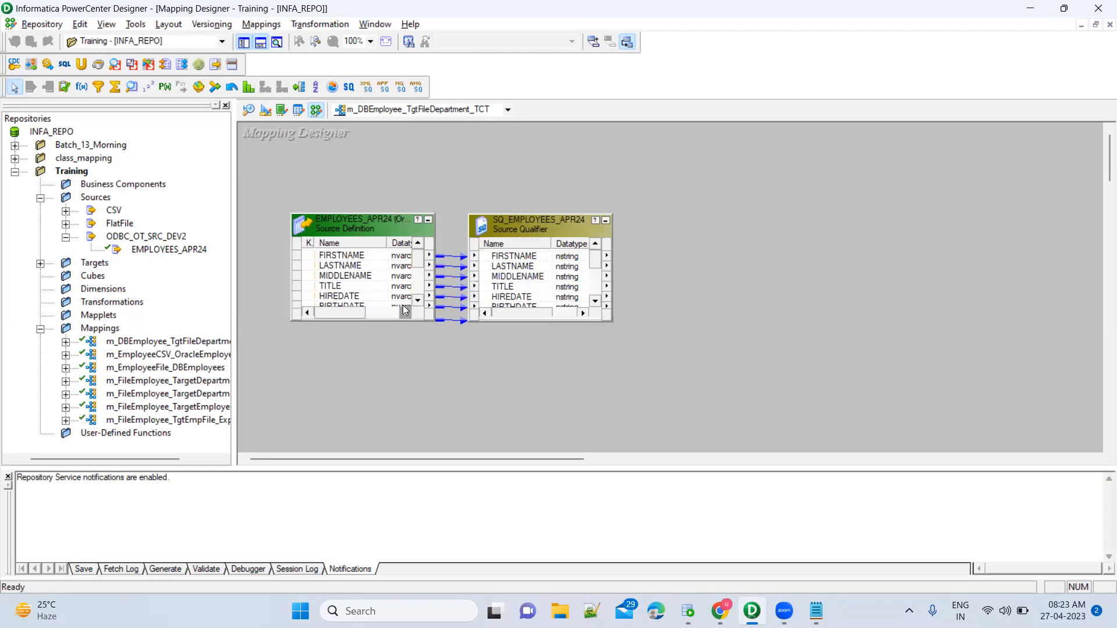
click(375, 225)
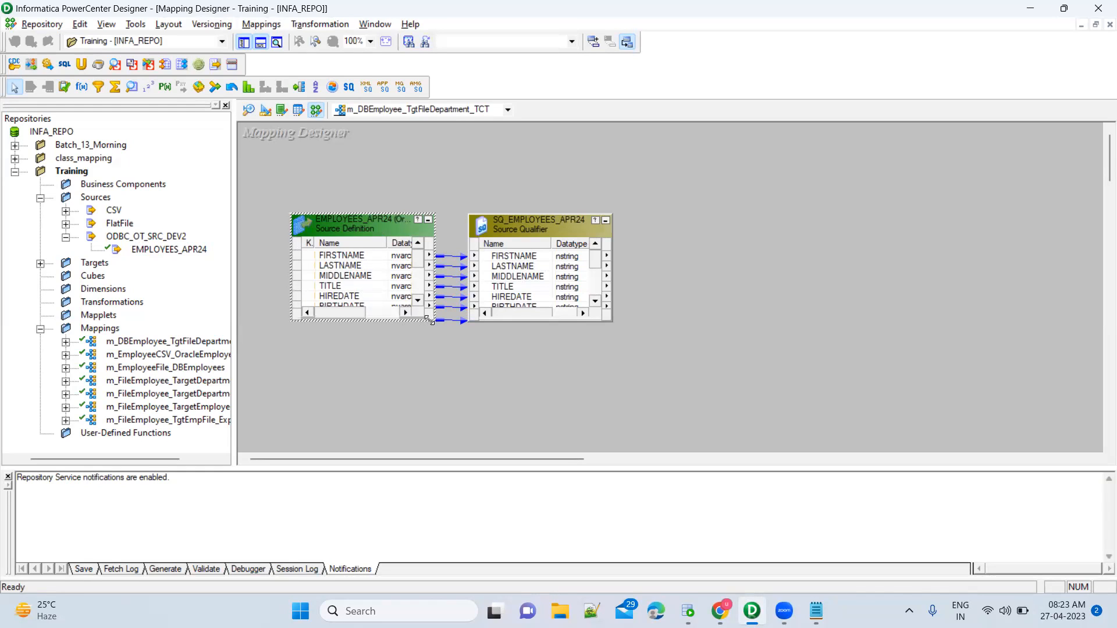
drag(429, 319, 438, 416)
click(546, 221)
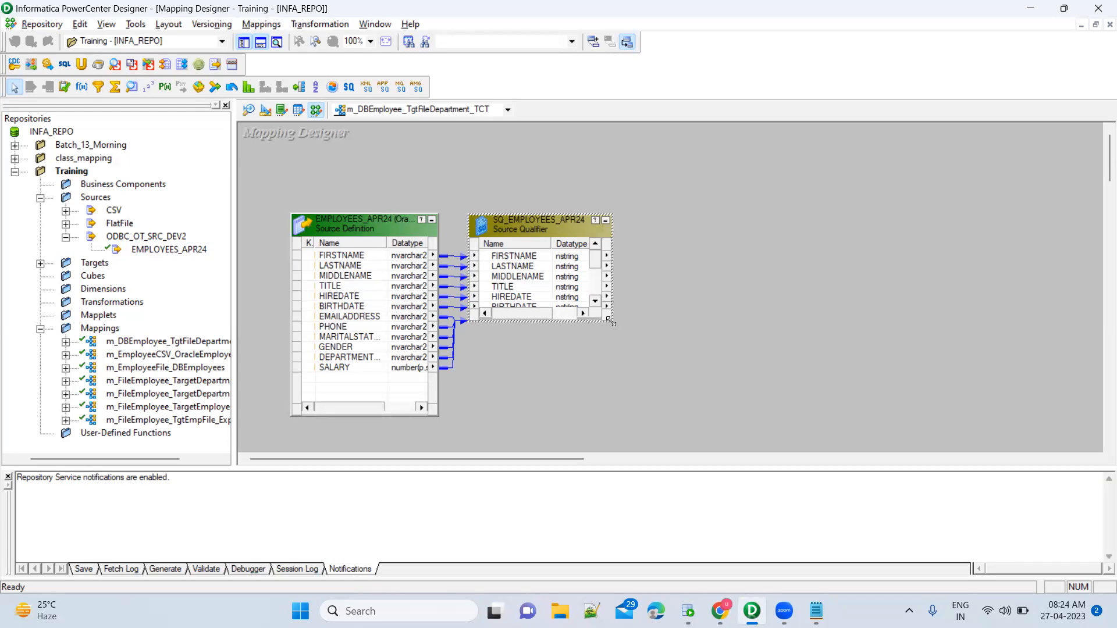
drag(611, 322, 626, 418)
click(697, 371)
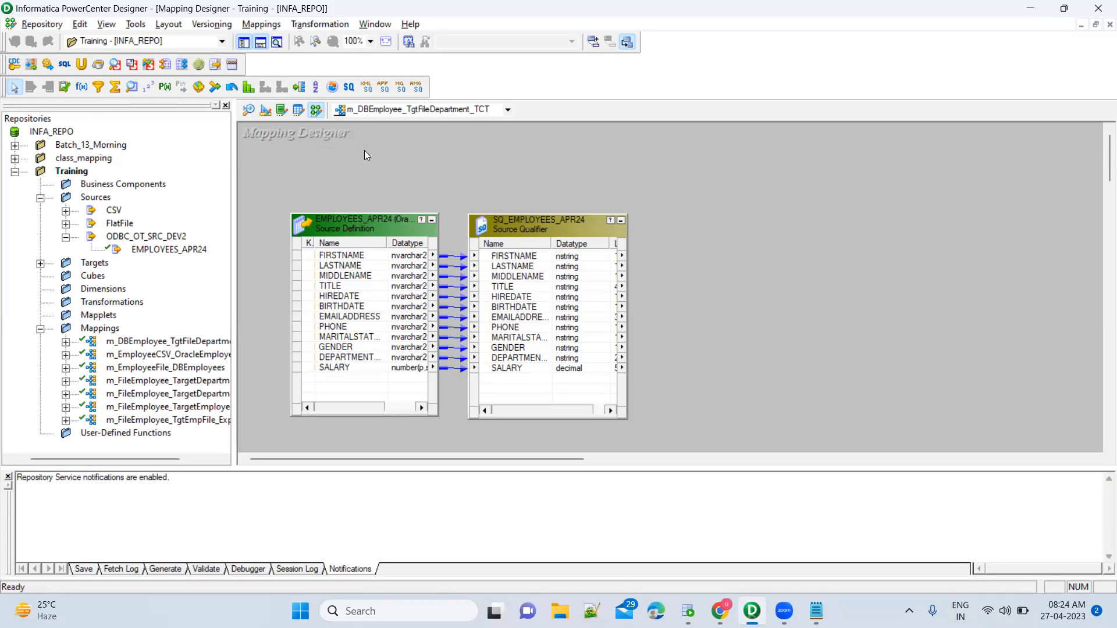
Place the TCTRANS Transaction Control transformation at the canvas's upper right and nudge the source left.
click(333, 88)
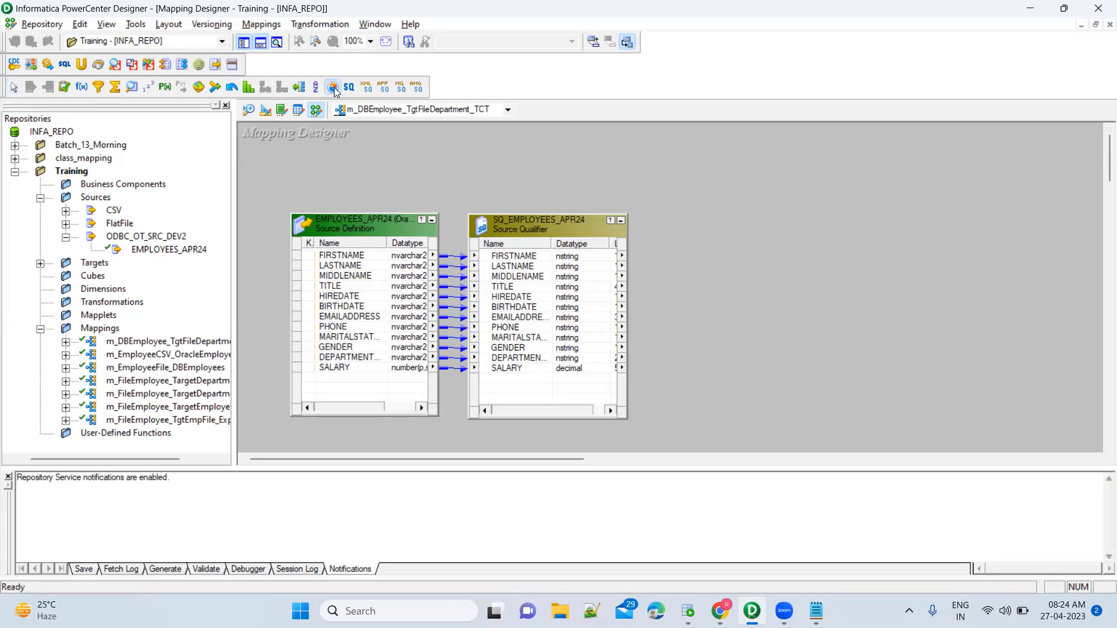
click(848, 222)
drag(891, 231, 986, 139)
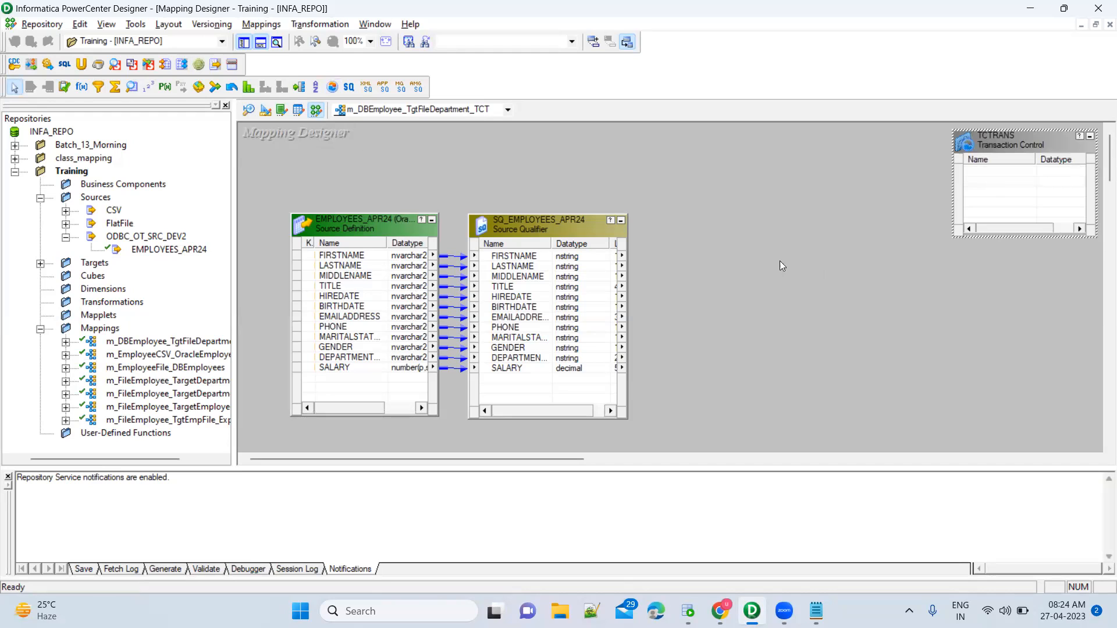
drag(359, 226, 325, 231)
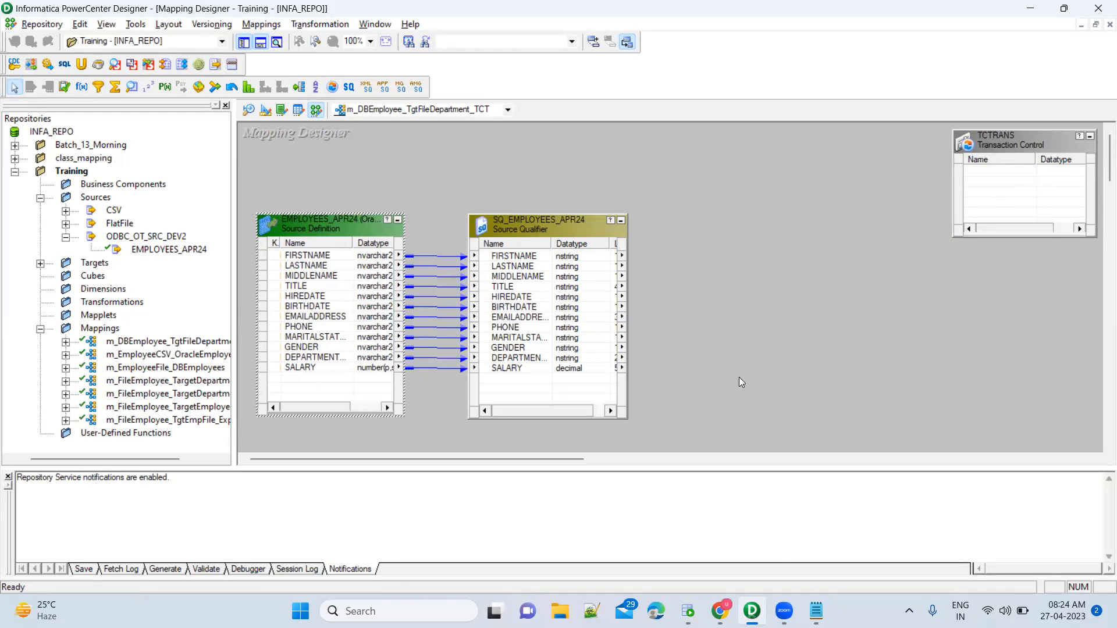
Review the TC_ rollback notes in Notepad and add blank lines below them.
click(816, 610)
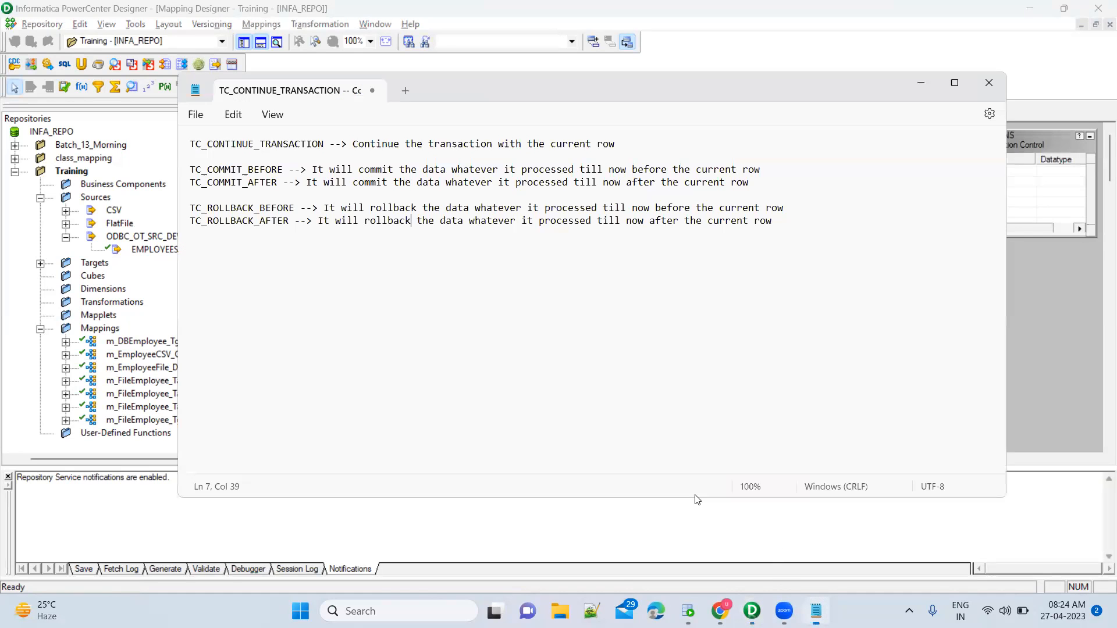
drag(236, 169, 268, 227)
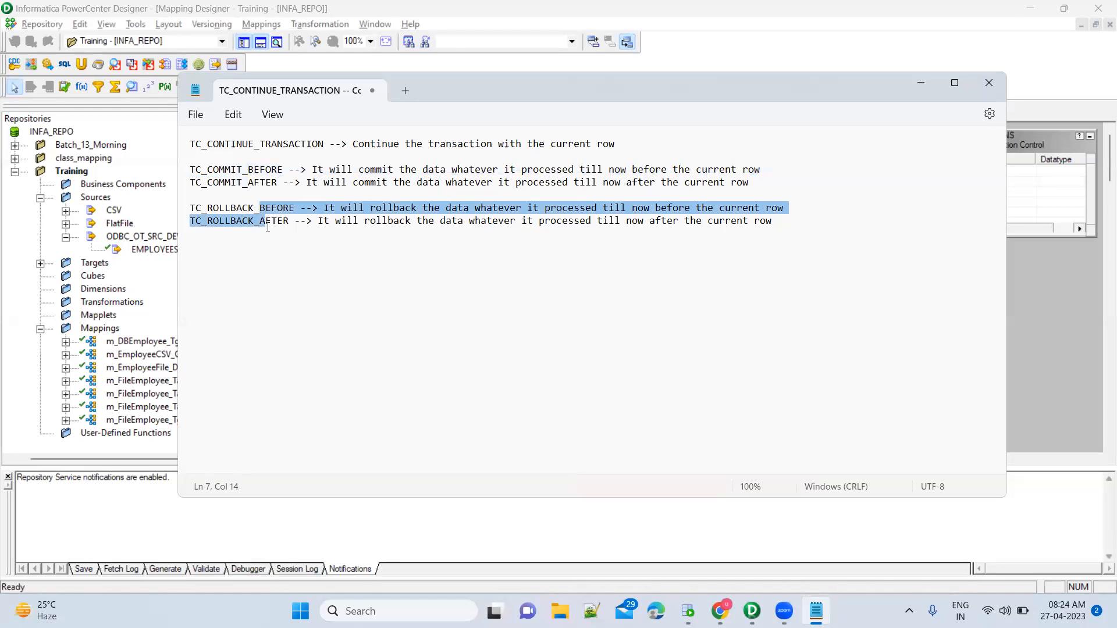
drag(265, 145, 301, 150)
click(806, 228)
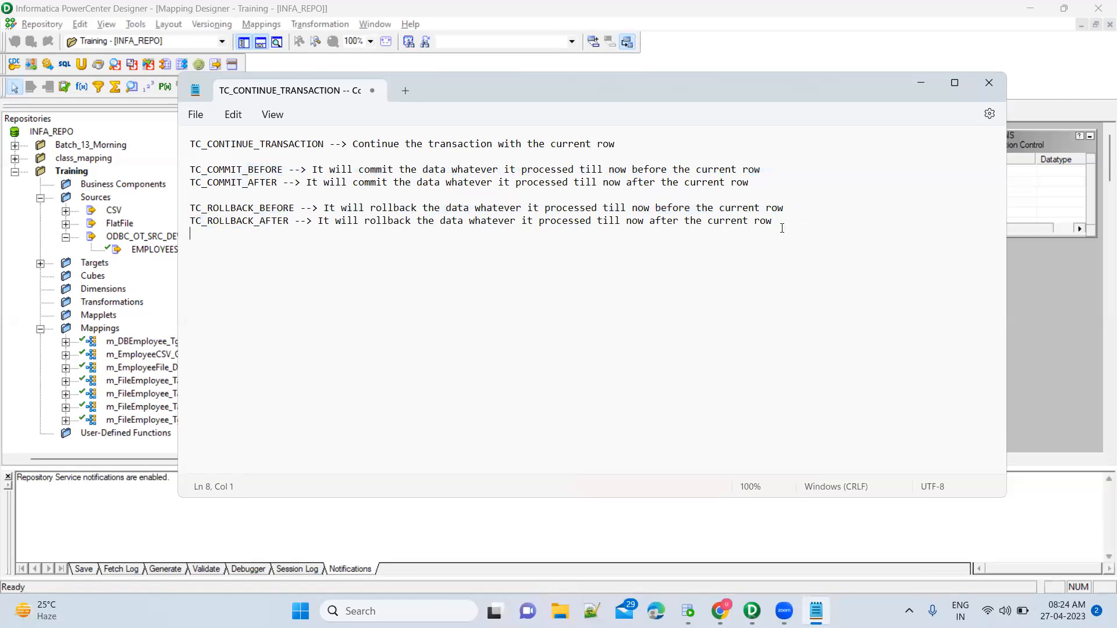
click(738, 224)
key(Down)
key(Return)
key(Return)
Type the 'Requirement:' line: separate files per department with details of its employees.
text(Create separate files with )
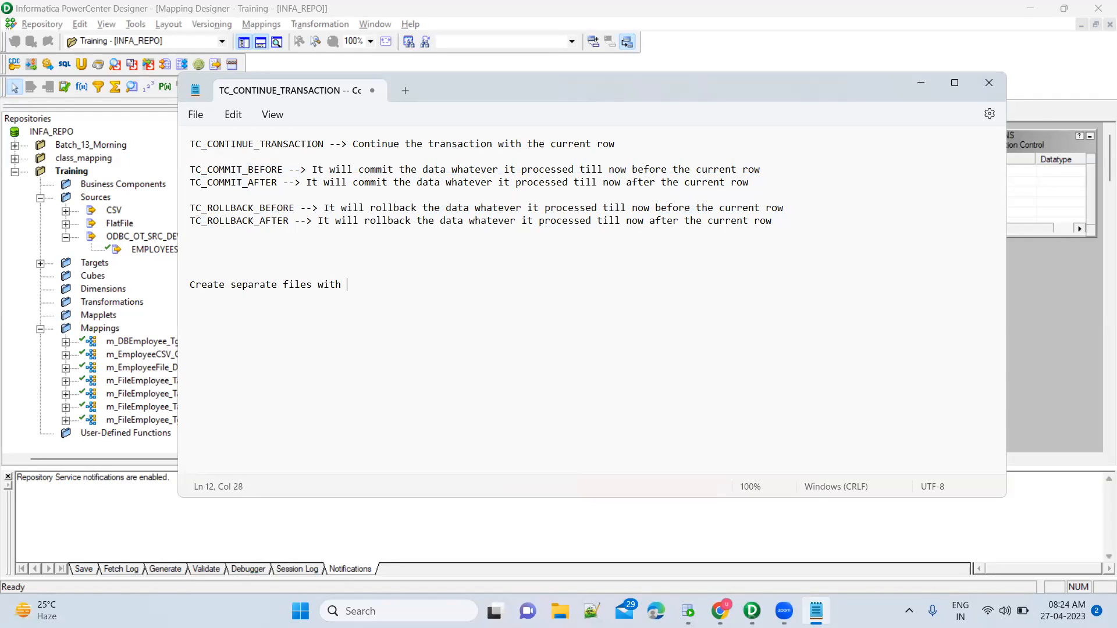
text(the employees who are working)
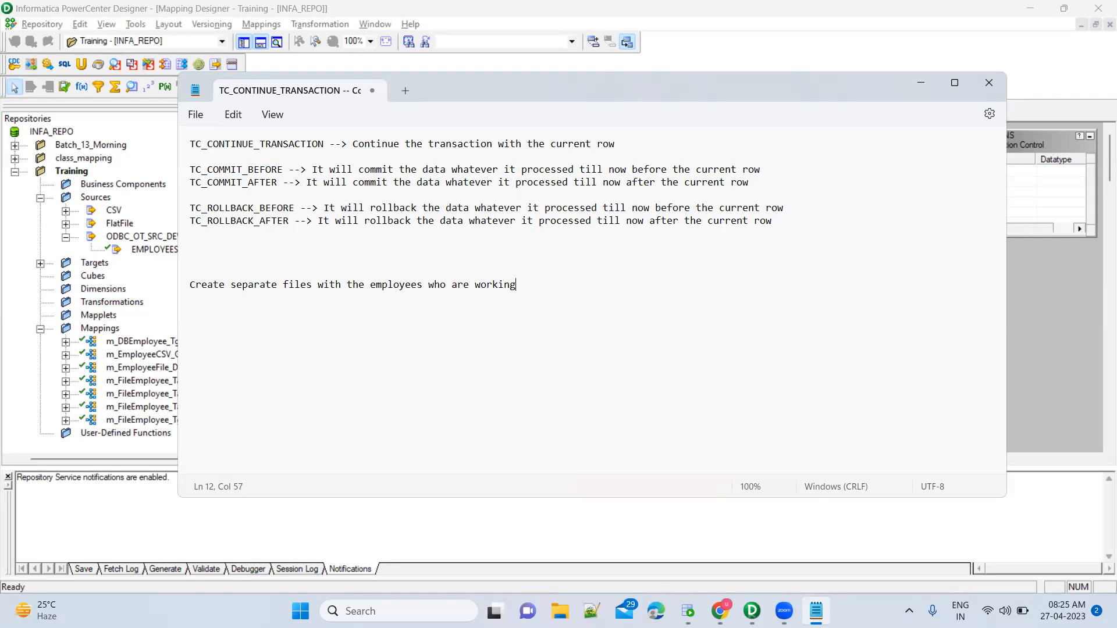
key(BackSpace)
key(BackSpace)
key(BackSpace)
key(BackSpace)
key(BackSpace)
key(BackSpace)
key(BackSpace)
key(BackSpace)
key(BackSpace)
key(BackSpace)
key(BackSpace)
key(BackSpace)
key(BackSpace)
key(BackSpace)
key(BackSpace)
key(BackSpace)
key(BackSpace)
key(BackSpace)
key(BackSpace)
key(BackSpace)
text(for)
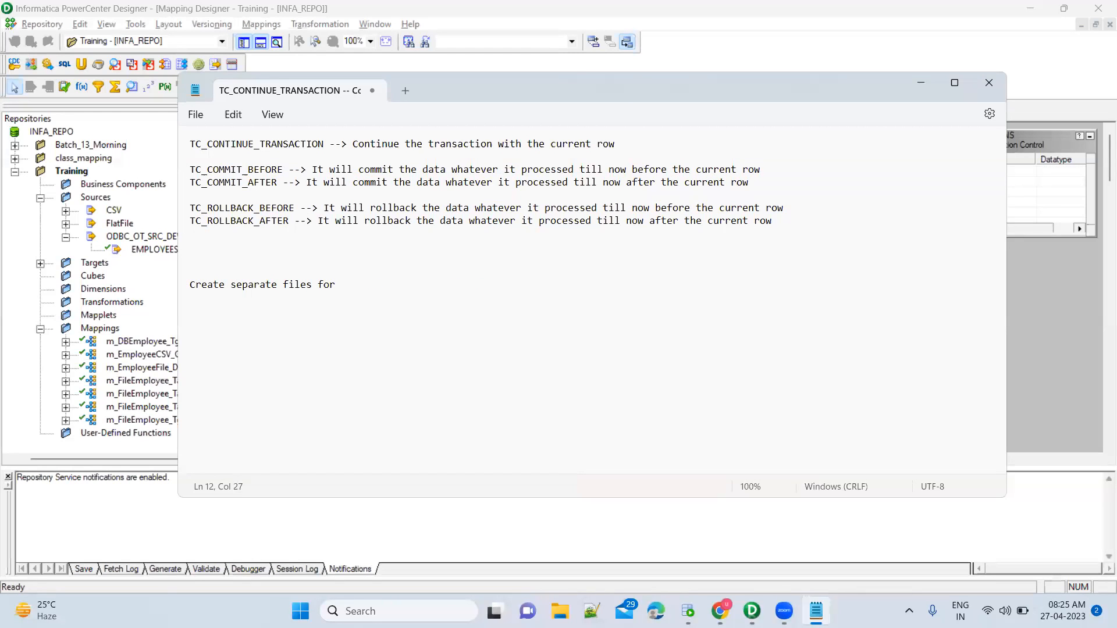
text( each department wh)
text(o)
key(BackSpace)
key(BackSpace)
text(with the l)
key(BackSpace)
text(details of employees working in that department)
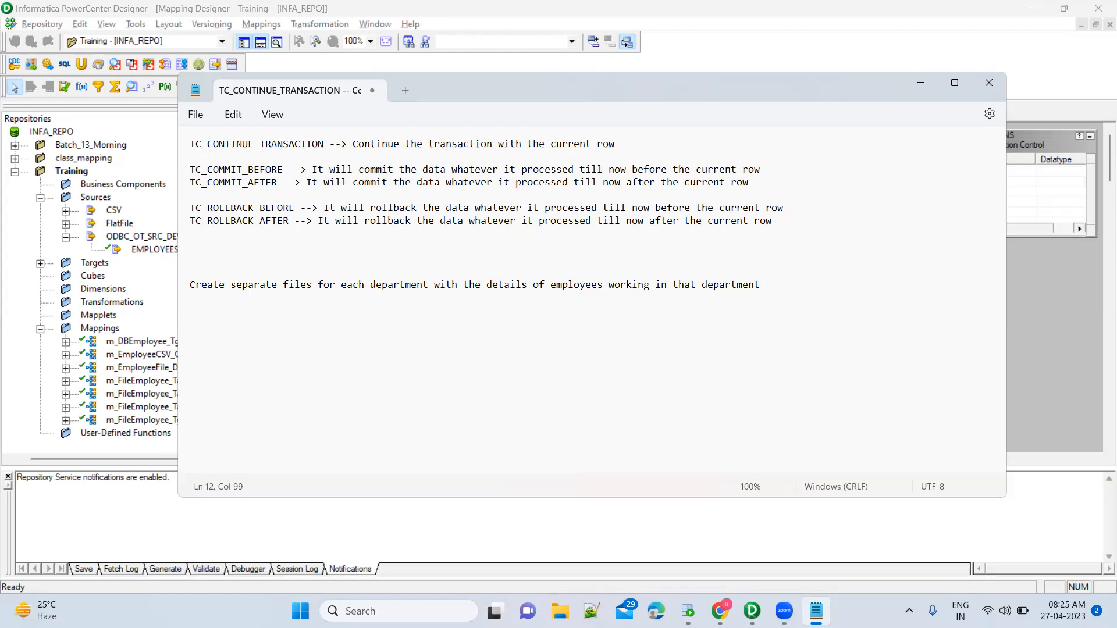
key(Home)
text(r)
key(BackSpace)
text(Requirement:)
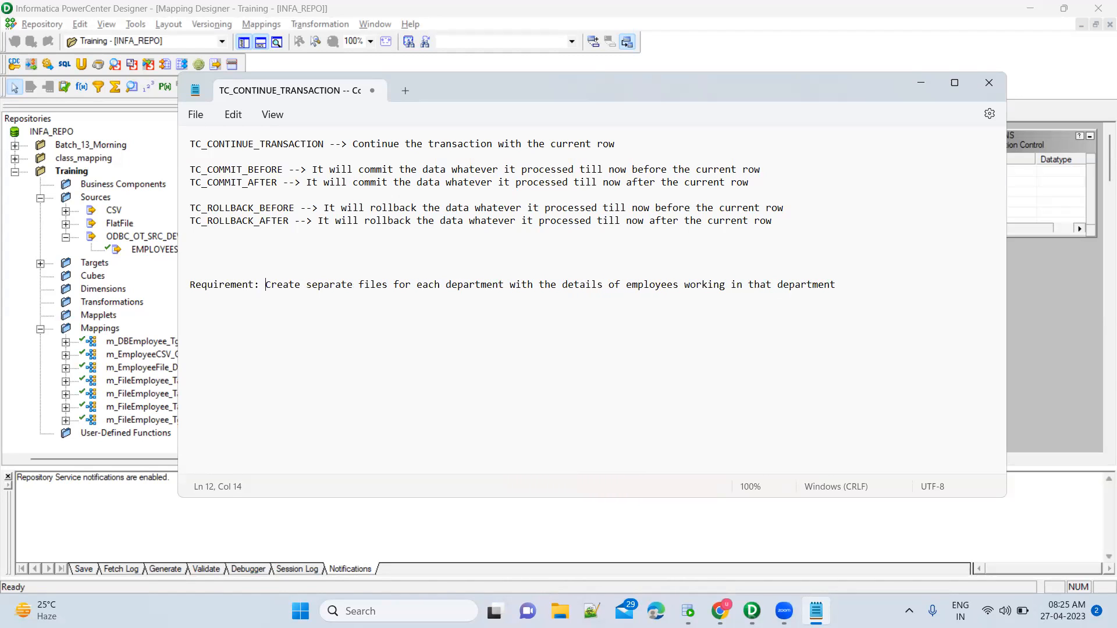
Add 'a. Read the data from table (Employee)' and a 'b.' line below the requirement.
key(End)
text(a. Read the data from table)
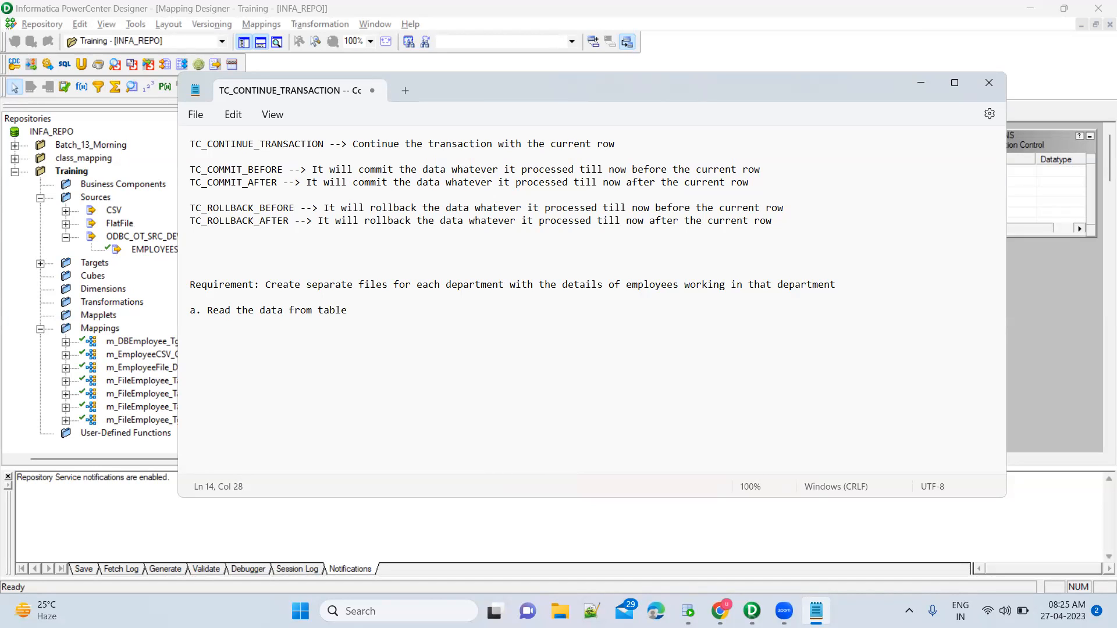
text( (Employee))
key(Return)
text(b.)
Jot example values '100 records', '10' and '1010', then delete the 10 lines.
text(100 records)
key(Return)
key(Return)
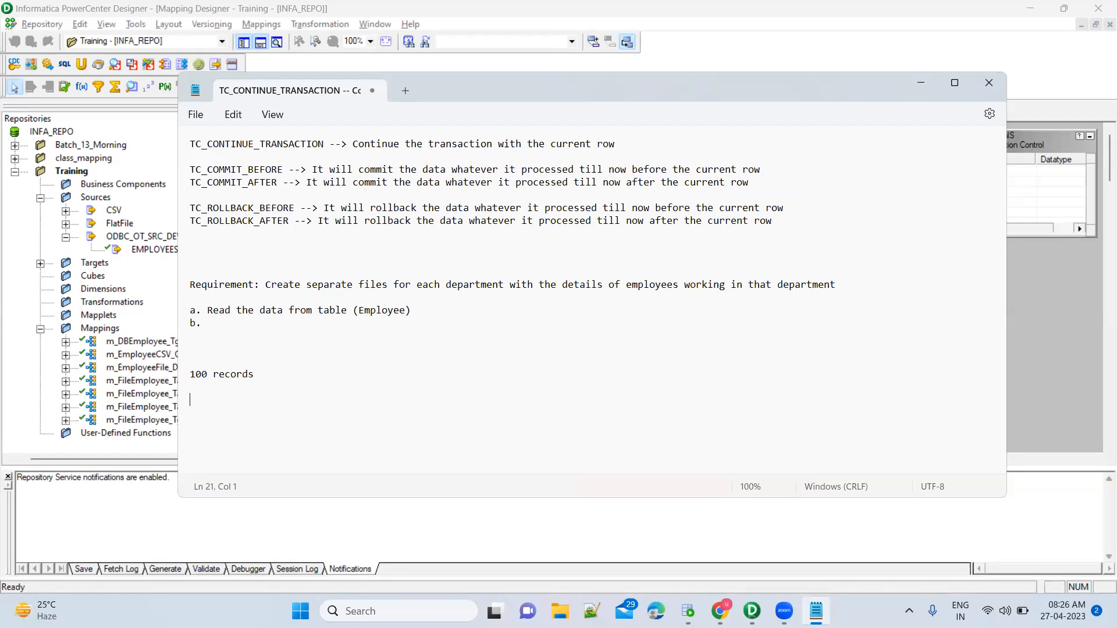
text(10)
key(Return)
text(1010)
key(Up)
key(Up)
key(Up)
key(Left)
key(Down)
key(Down)
key(Down)
key(Down)
key(End)
key(shift+Up)
key(shift+Up)
key(shift+Home)
key(BackSpace)
Replace the '100 records' line with 'Department'.
key(Up)
key(Up)
key(shift+End)
text(Department)
key(shift+Home)
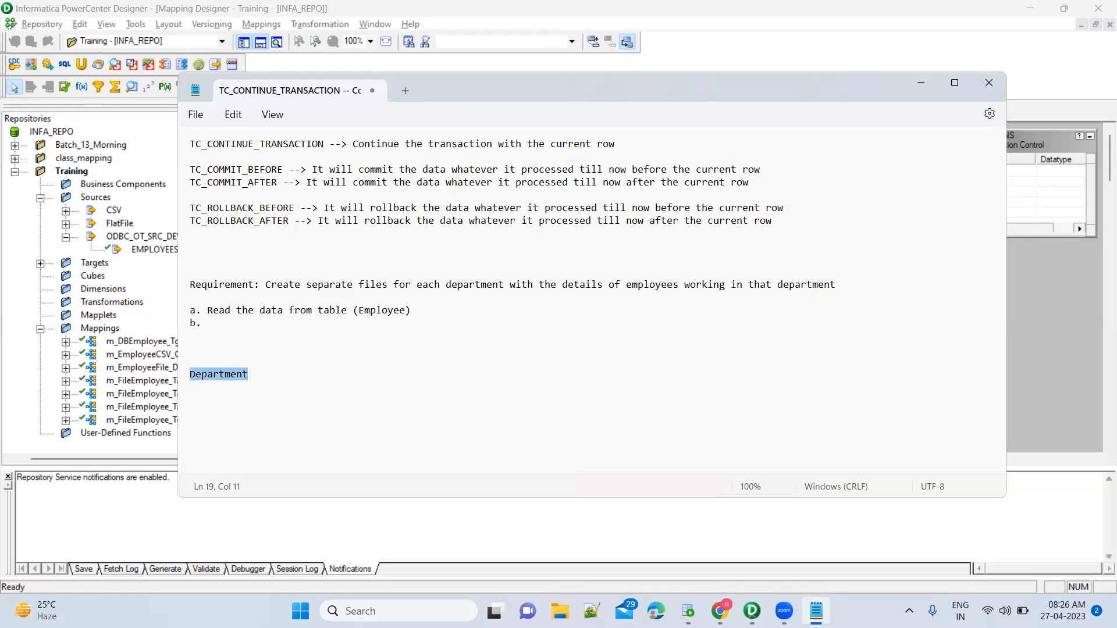
key(Down)
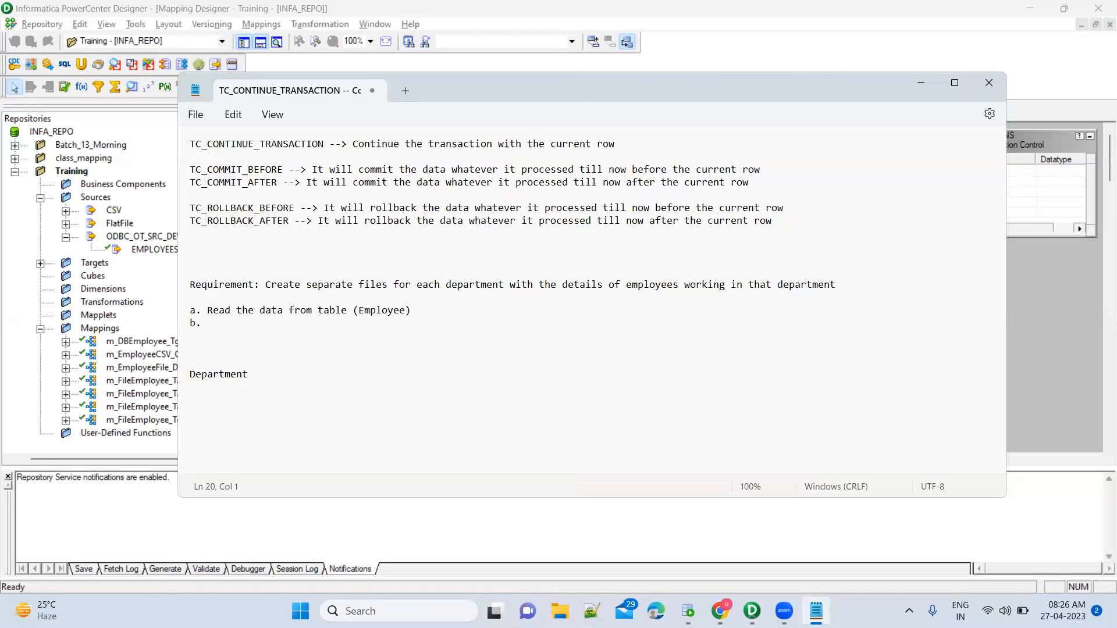
click(688, 611)
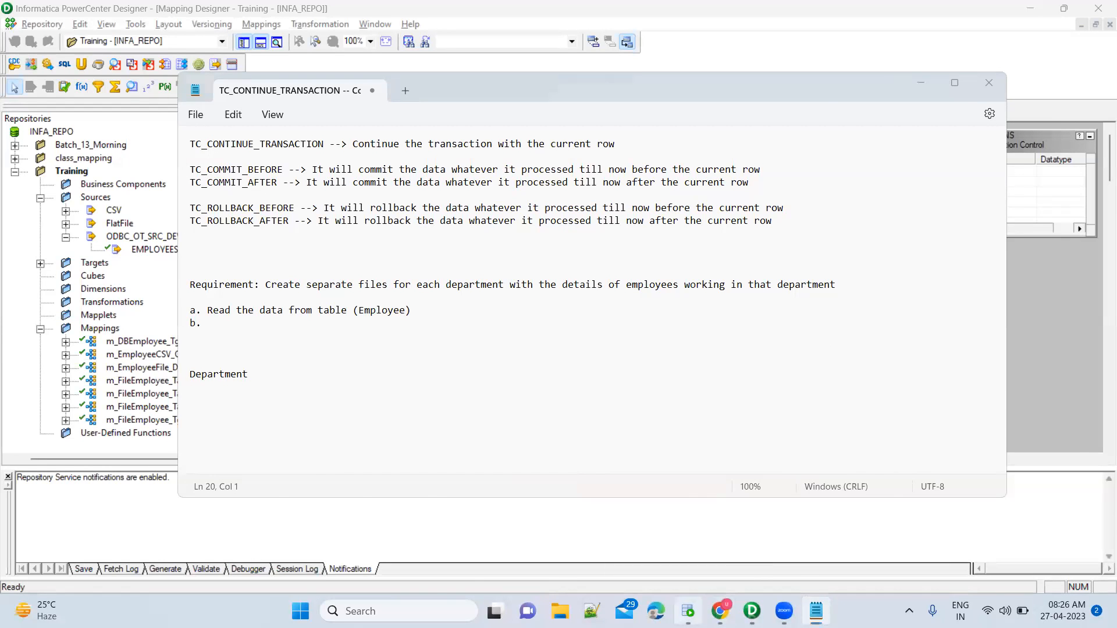
Scroll to the top of the results and point out the Production and Marketing department names.
click(818, 401)
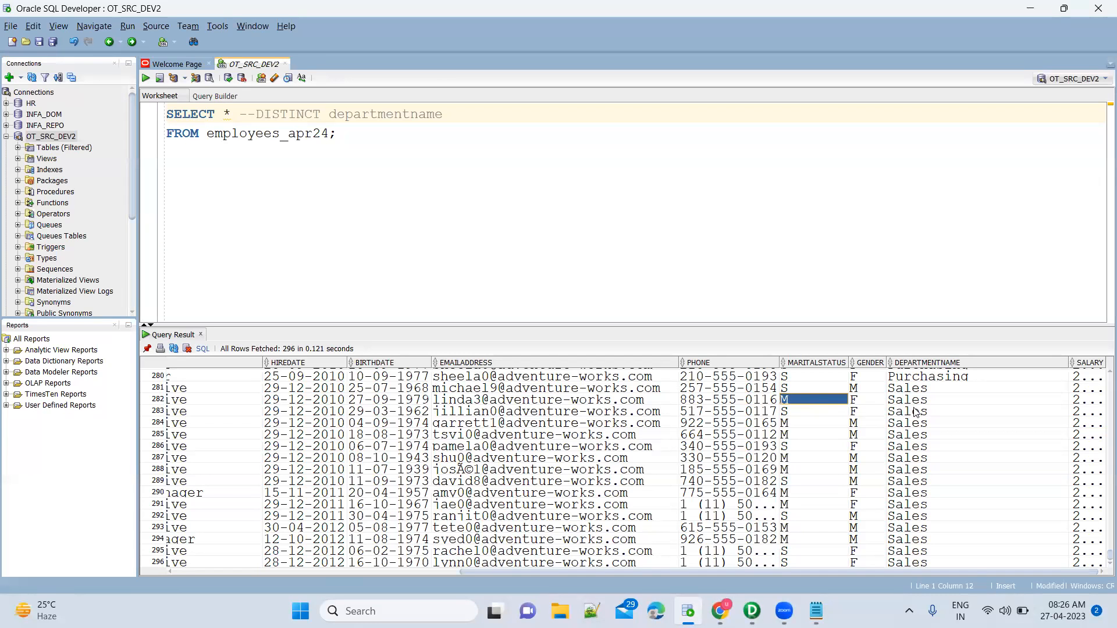
click(915, 410)
scroll(916, 412, up, 1)
scroll(915, 412, up, 20)
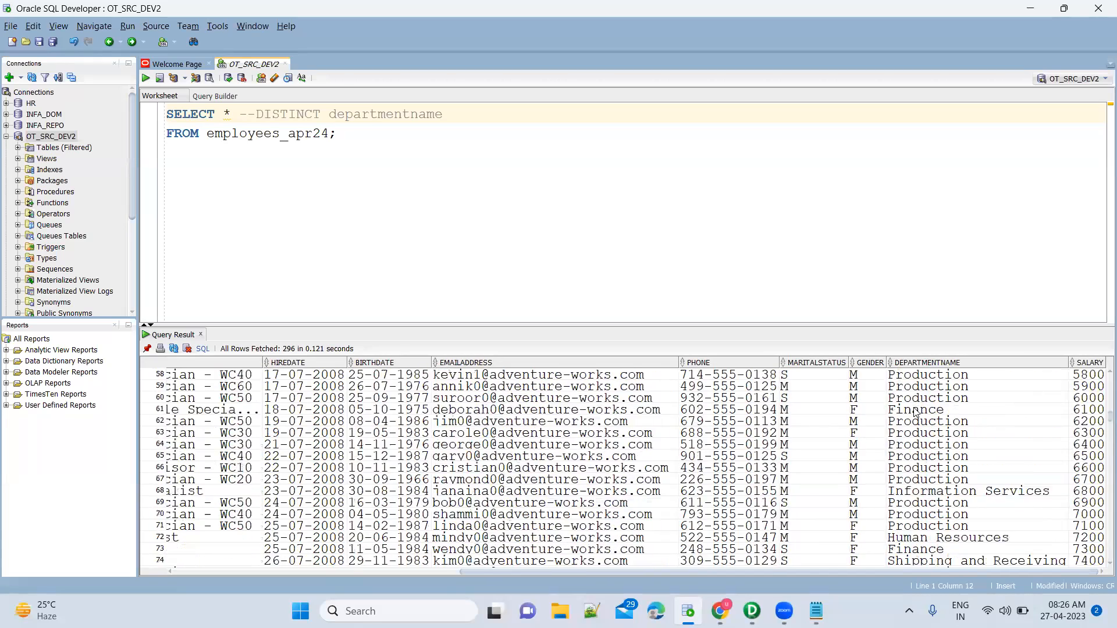
click(927, 378)
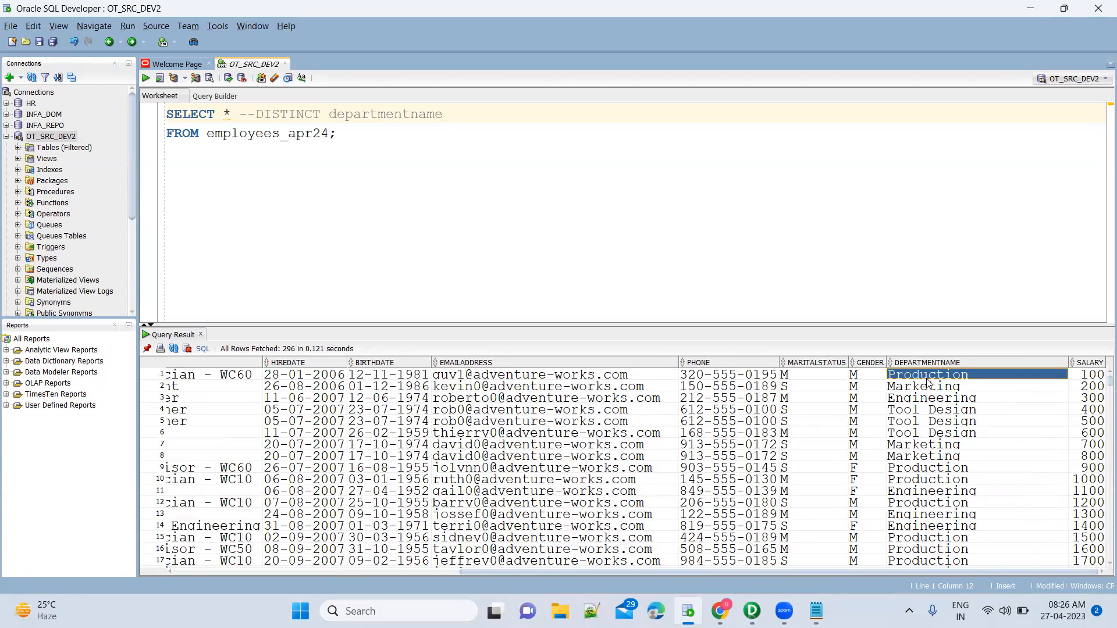
click(929, 389)
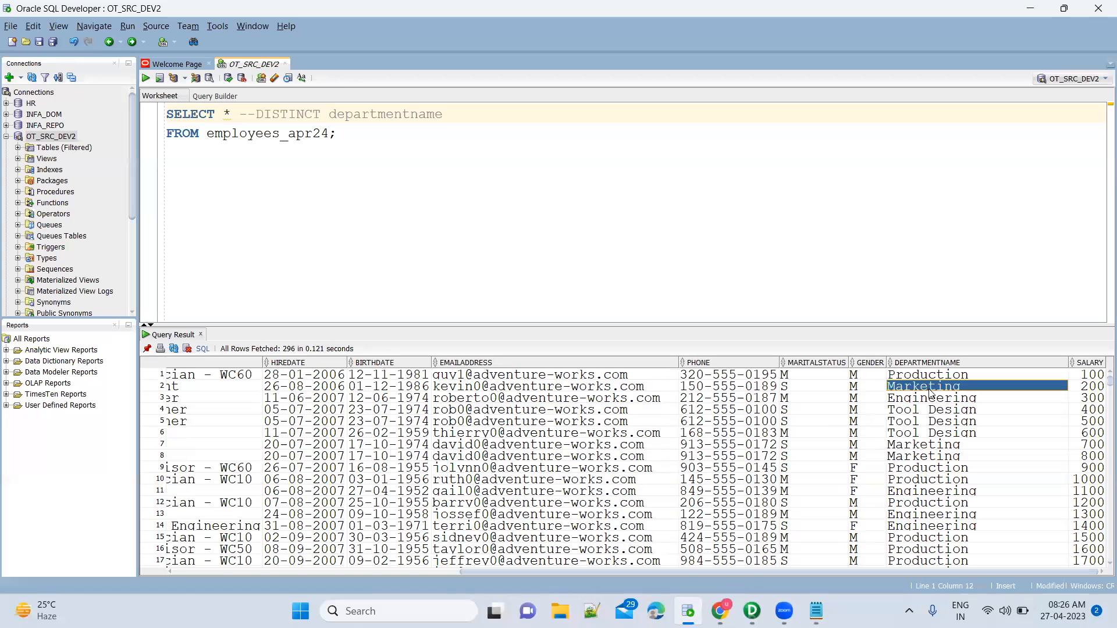
click(929, 478)
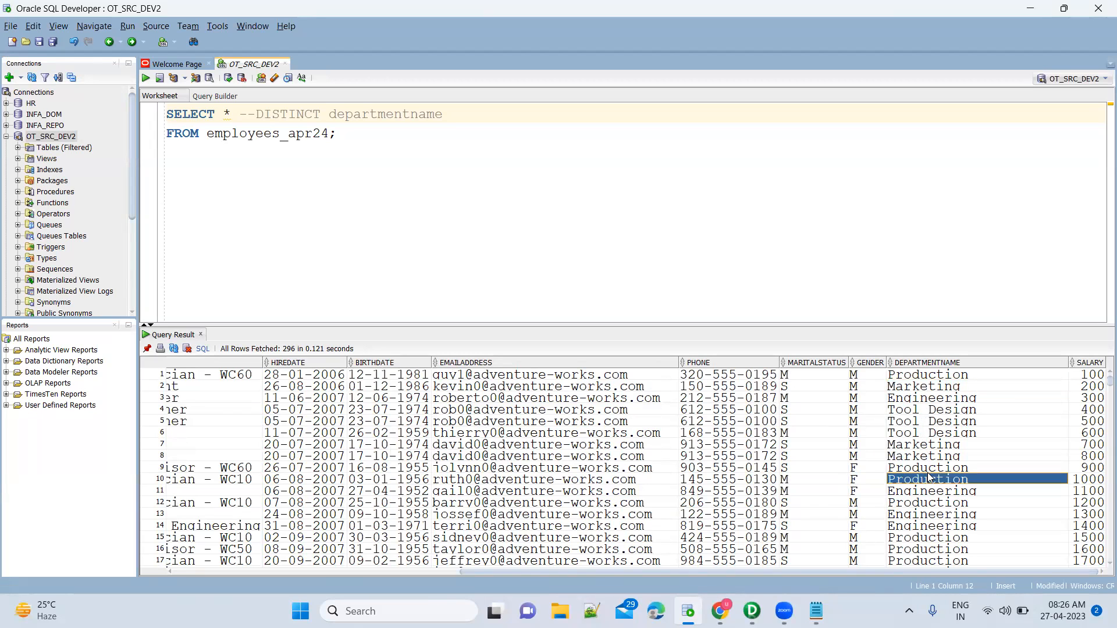
click(925, 377)
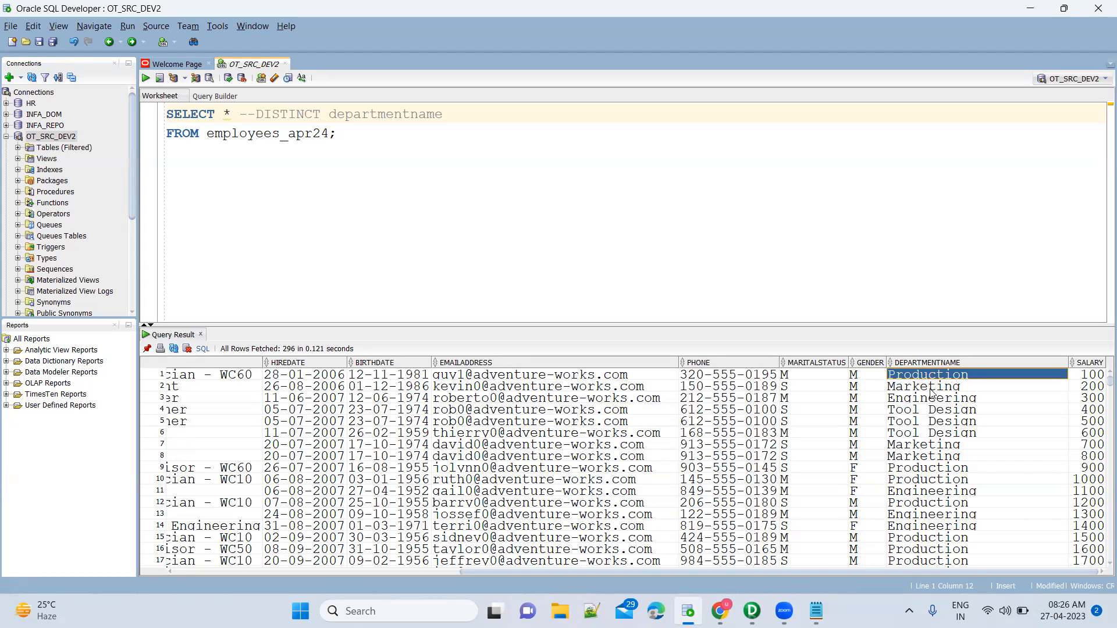
click(929, 388)
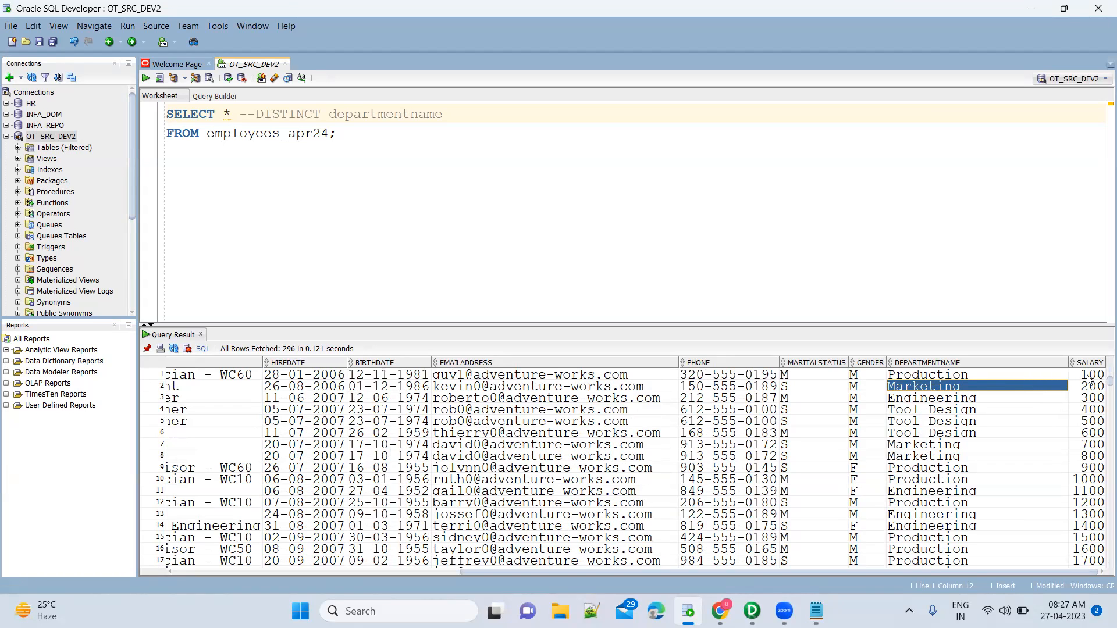
Highlight Engineering, the Tool Design rows and matching Marketing rows, then return to Notepad.
click(1042, 397)
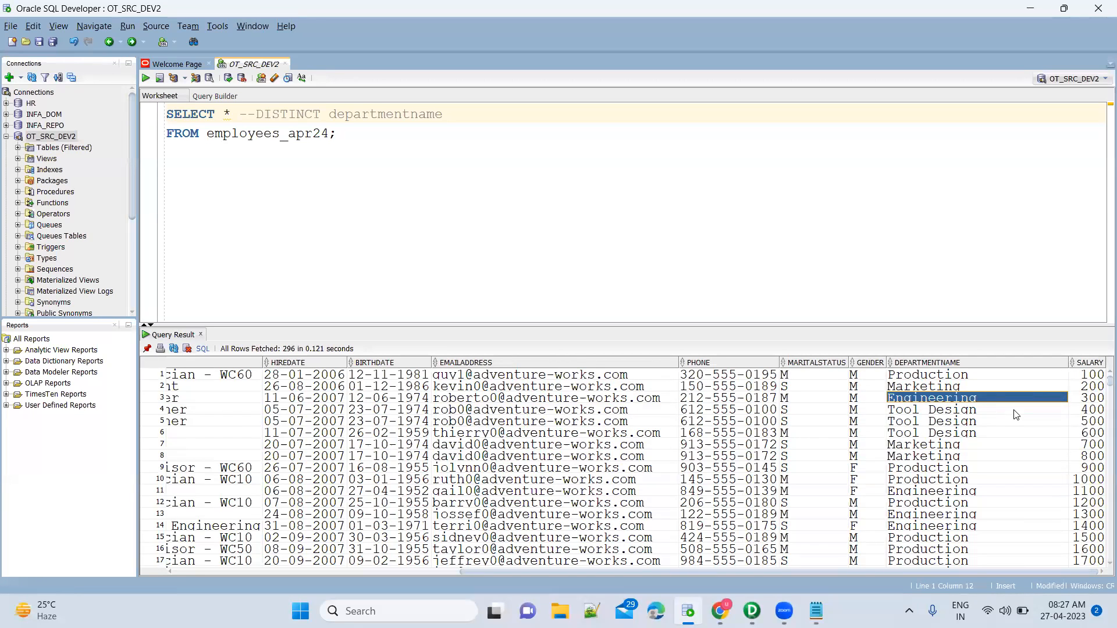
click(1016, 409)
key(shift+Down)
key(shift+Down)
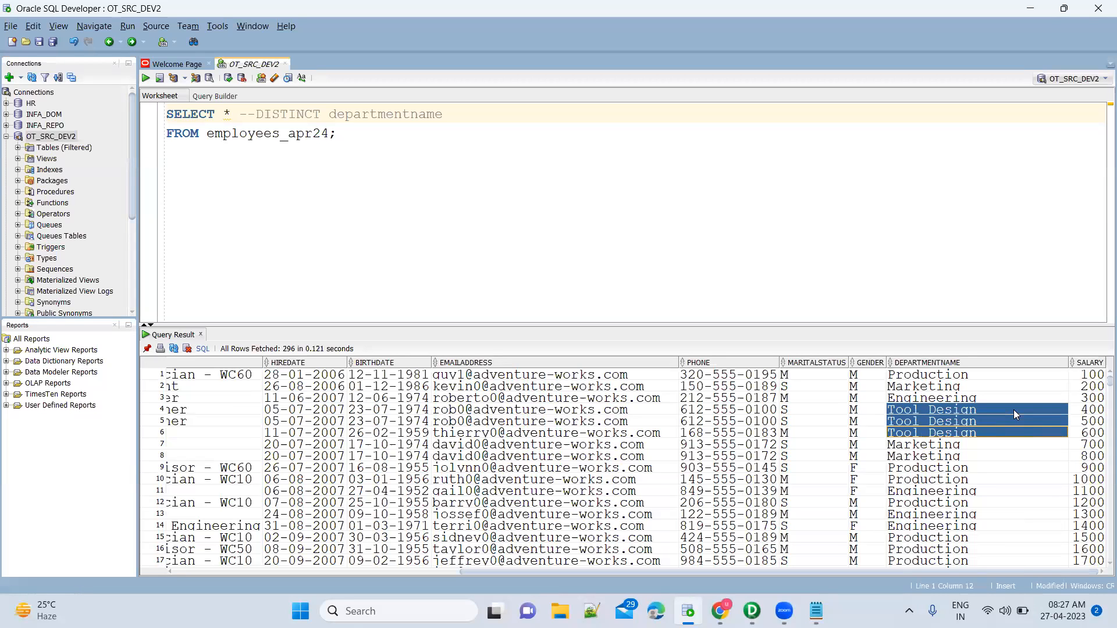
key(Down)
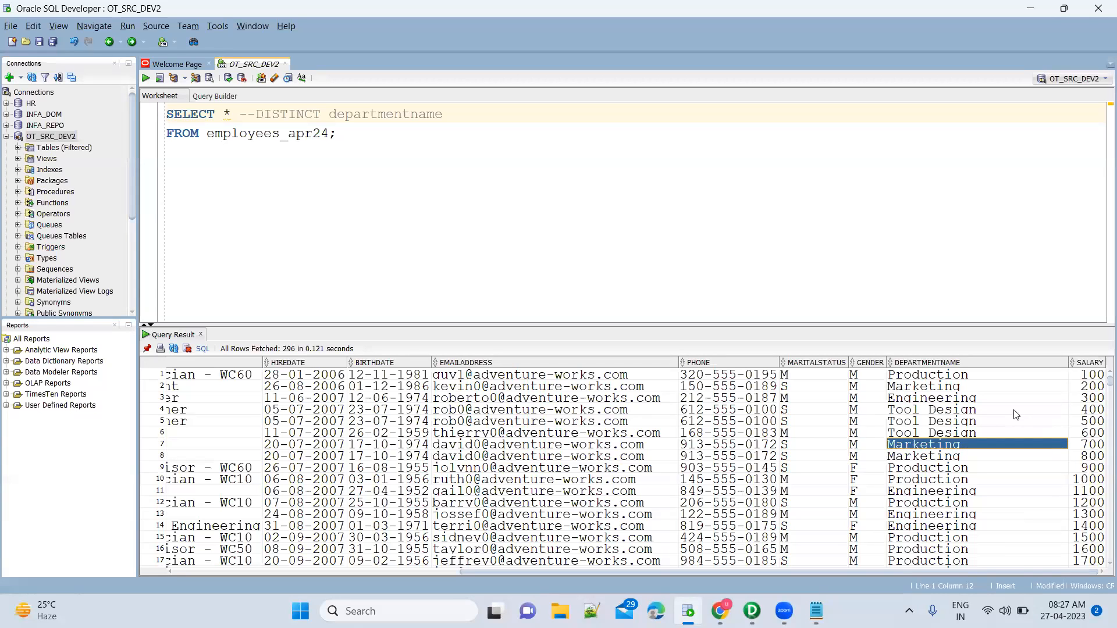
click(982, 392)
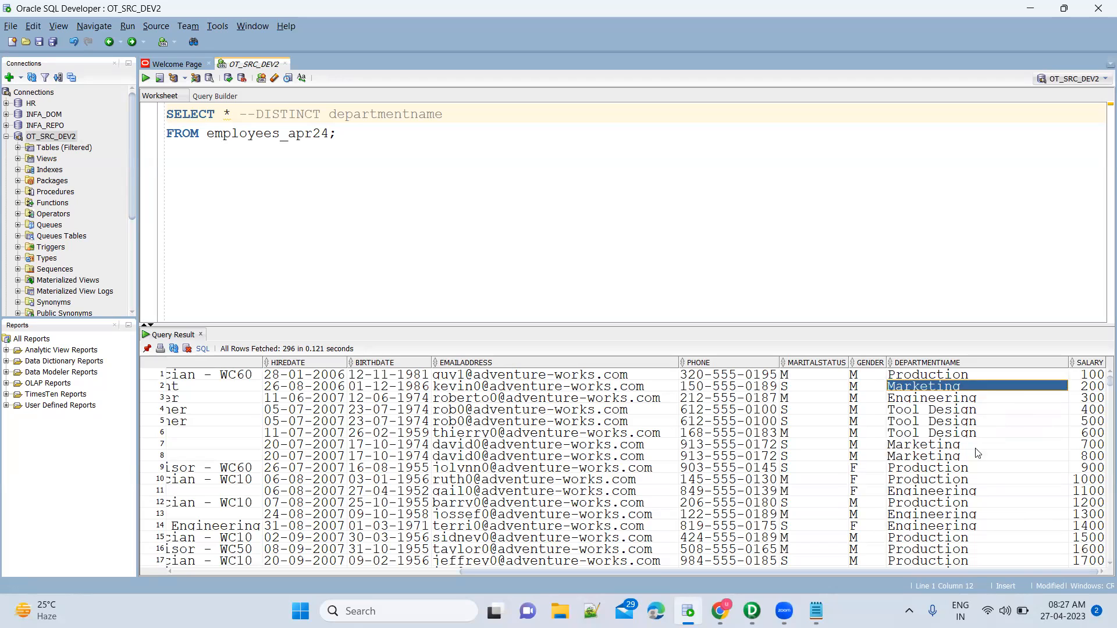
click(975, 446)
ctrl+click(976, 389)
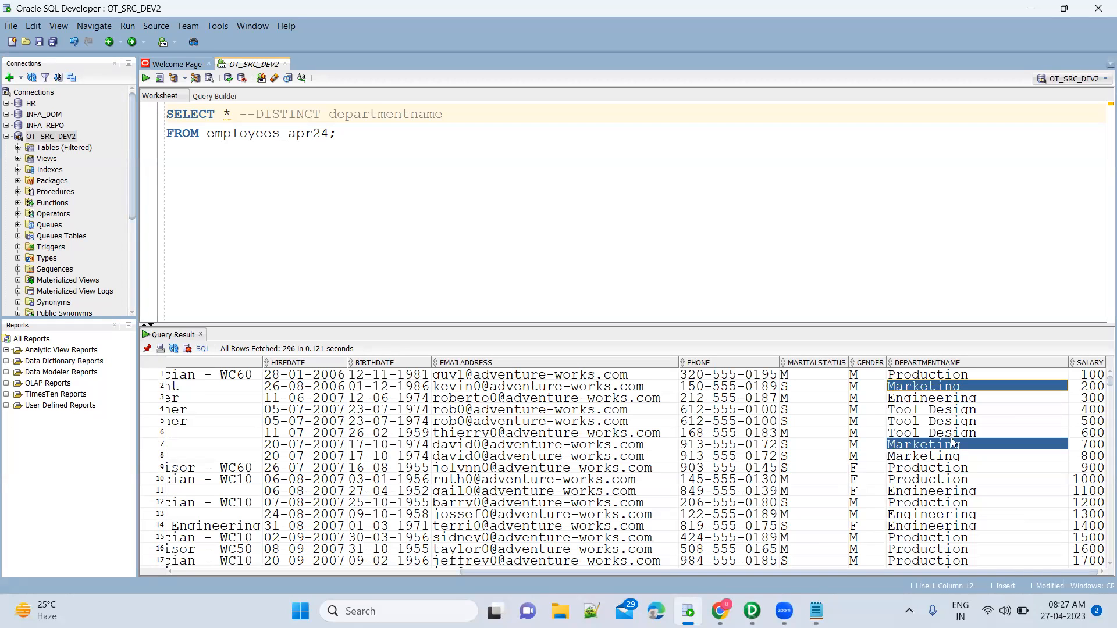
key(alt+Tab)
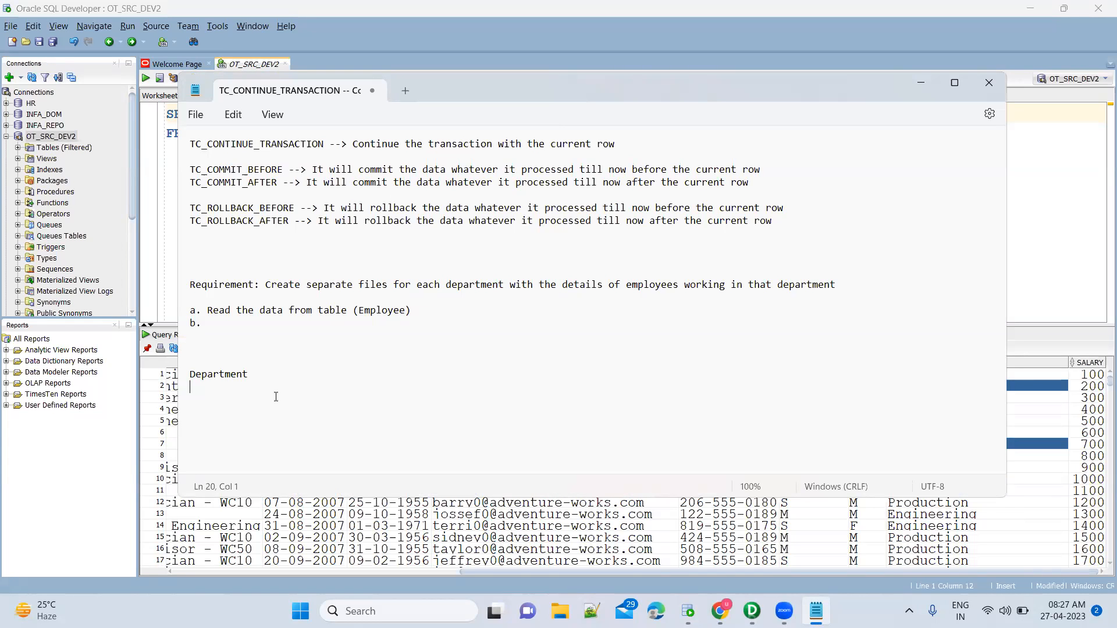
Start a blank Excel workbook via Start menu search, then return to the SQL Developer results.
click(787, 527)
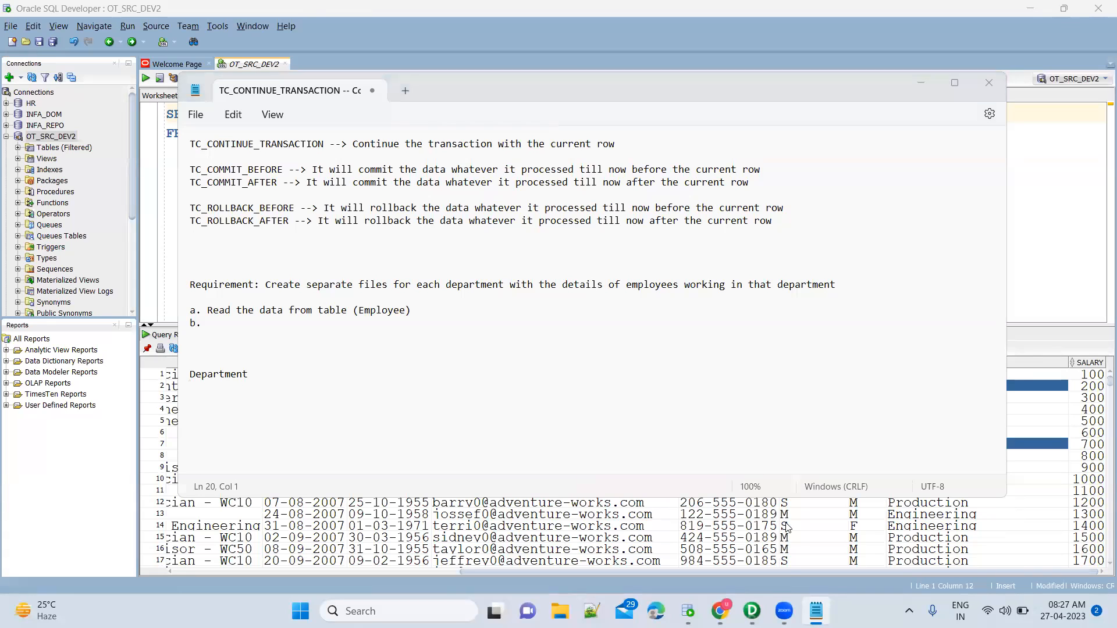
key(super)
text(excel)
key(Escape)
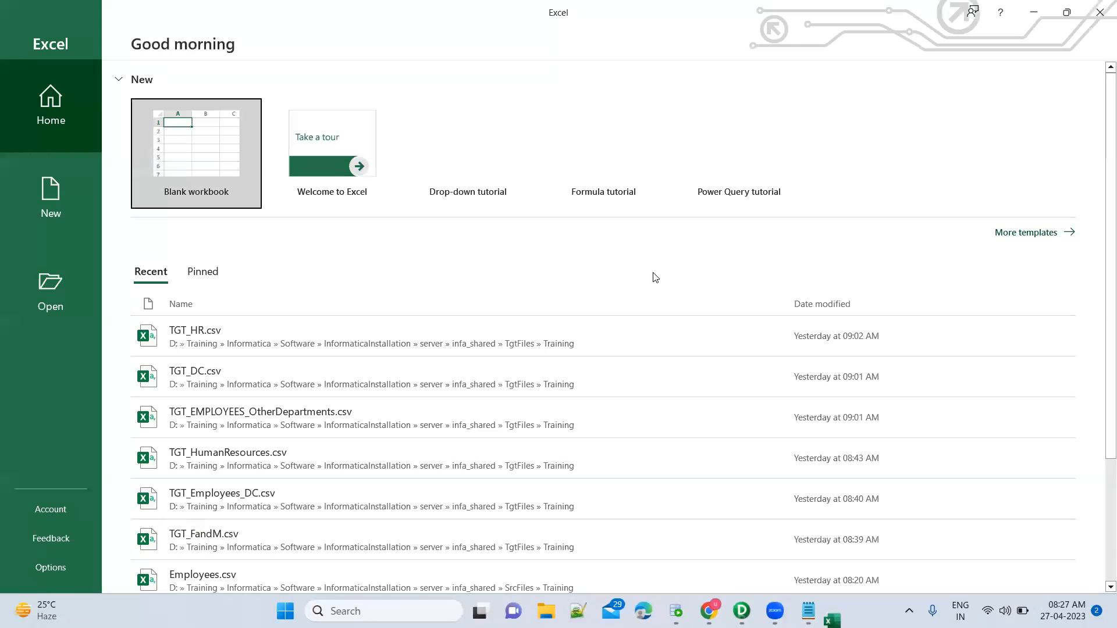
click(208, 155)
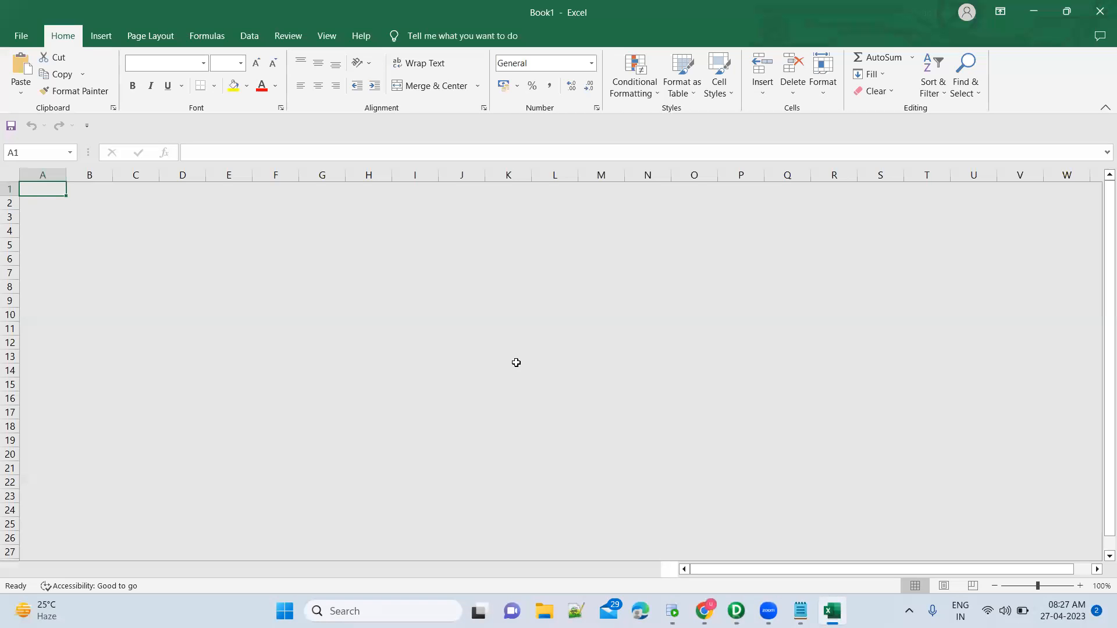
key(alt+Tab)
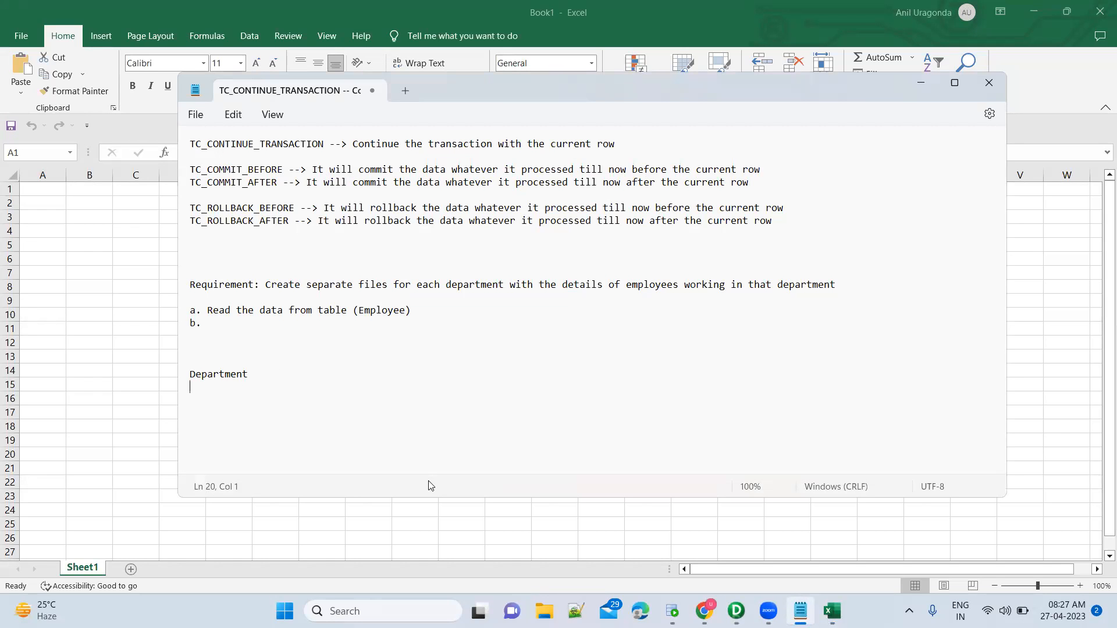
click(672, 611)
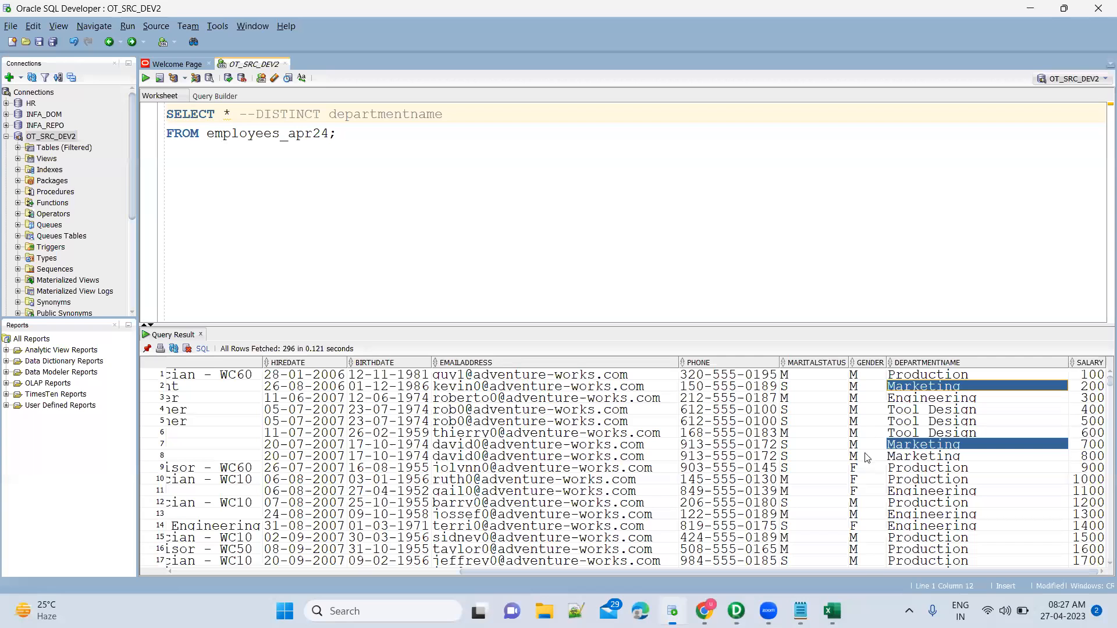
click(903, 376)
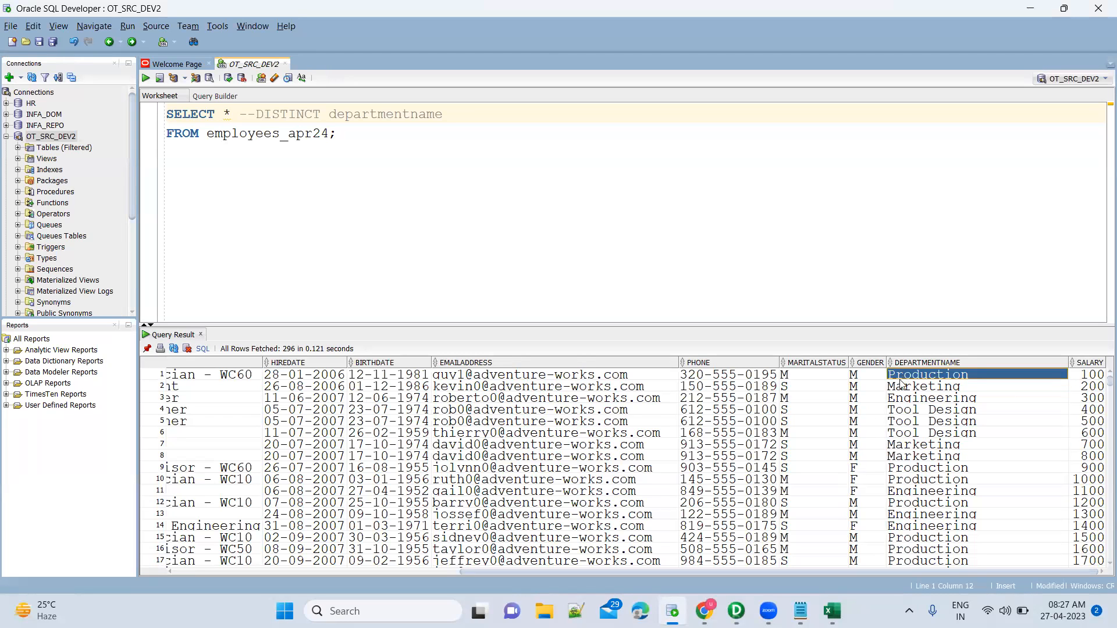
click(915, 472)
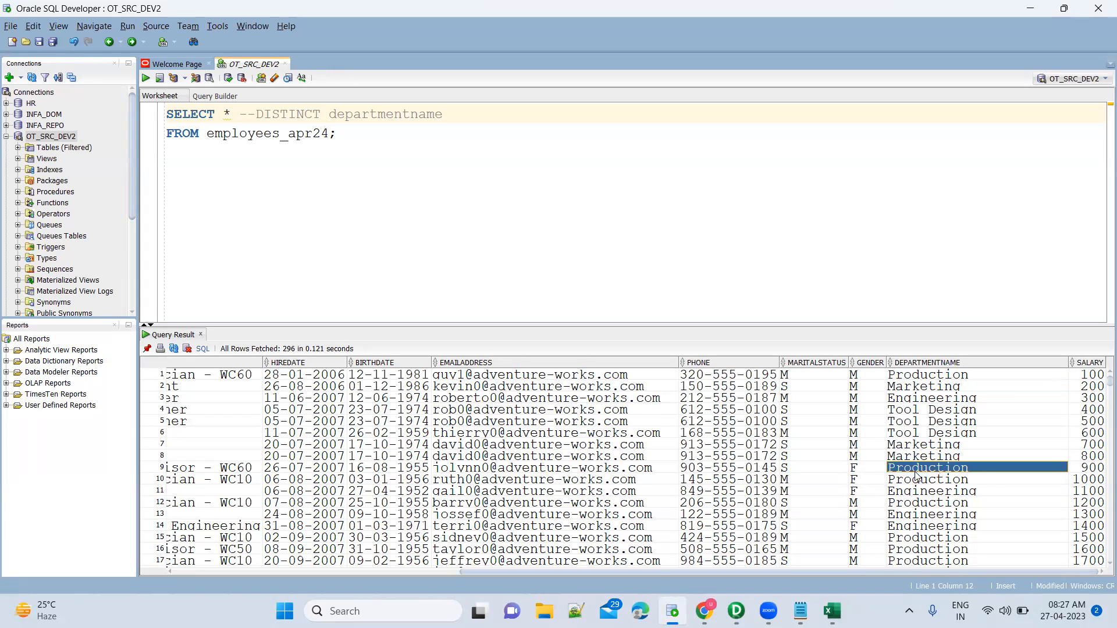
scroll(914, 544, down, 4)
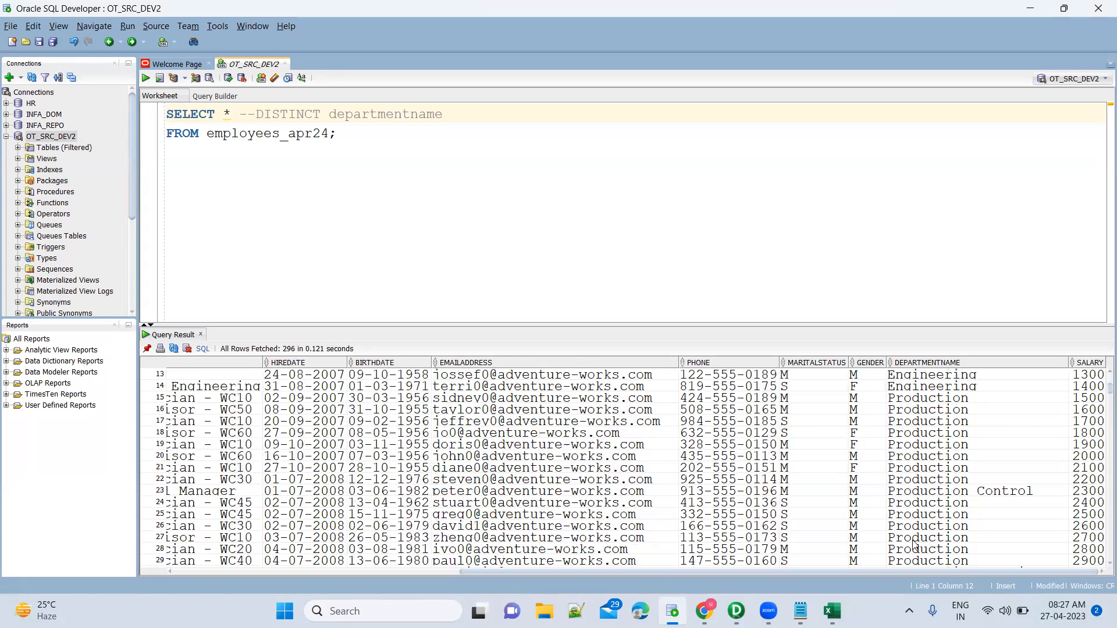
click(927, 494)
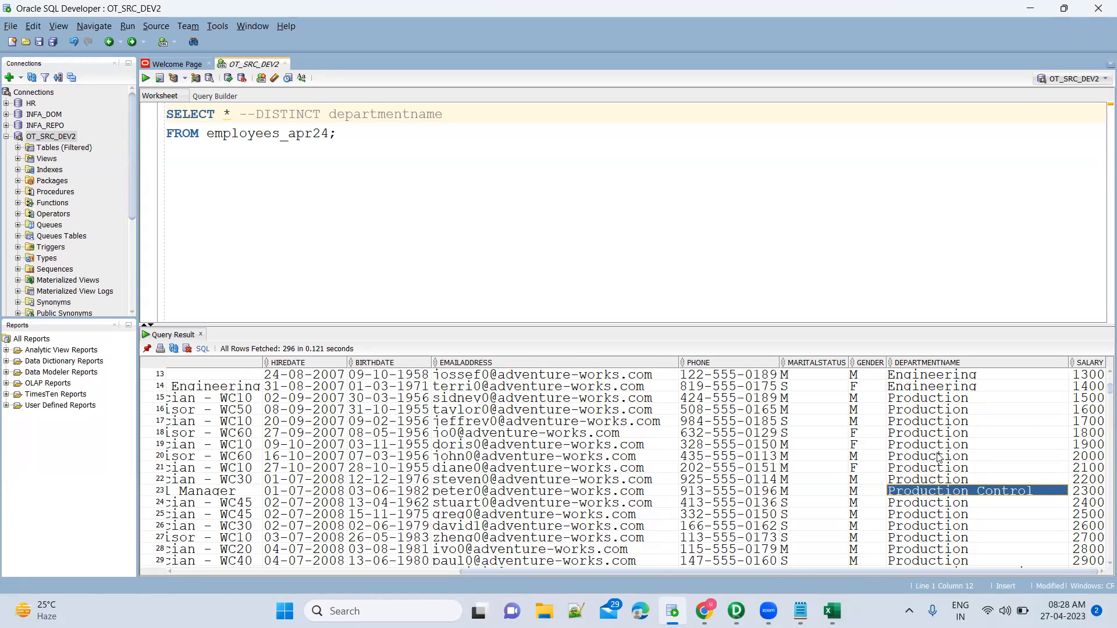
key(alt+Tab)
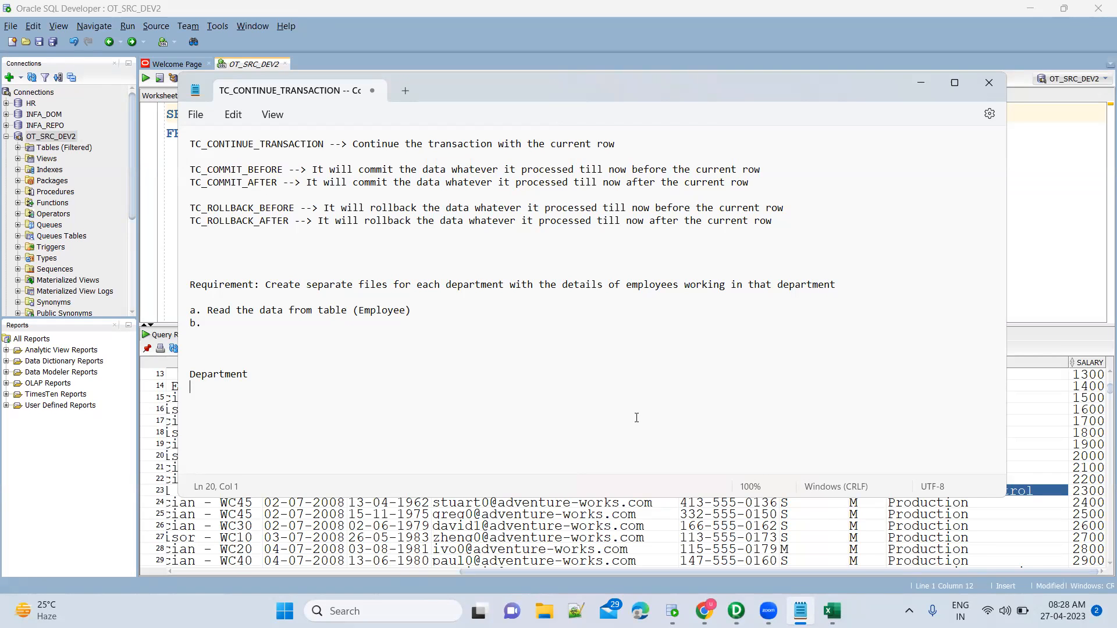
key(alt+Tab)
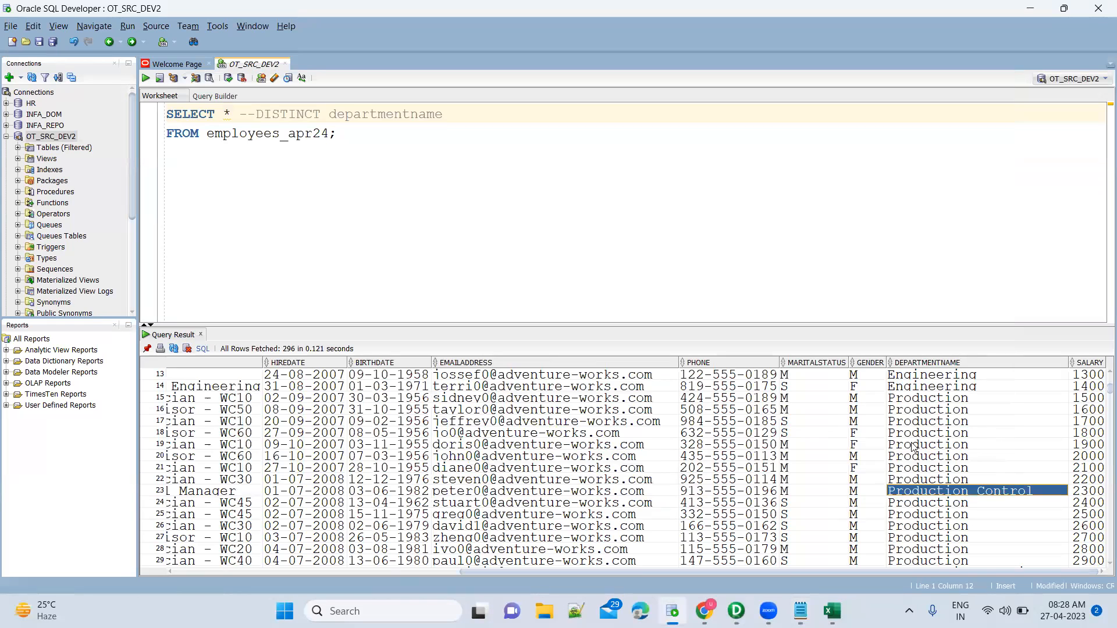
click(948, 415)
scroll(949, 415, up, 4)
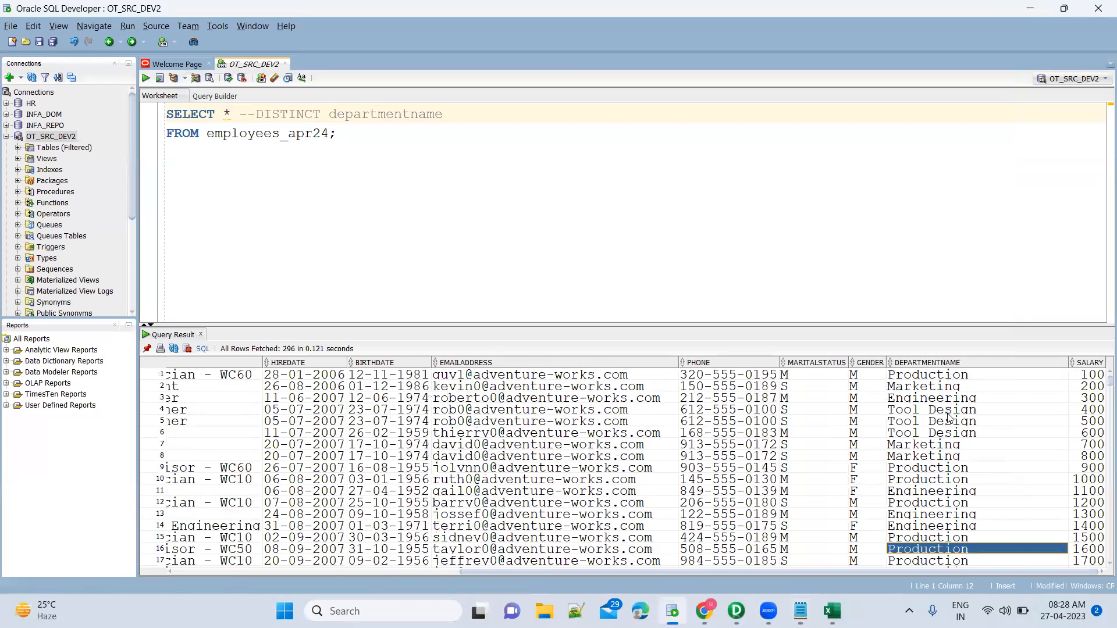
click(949, 378)
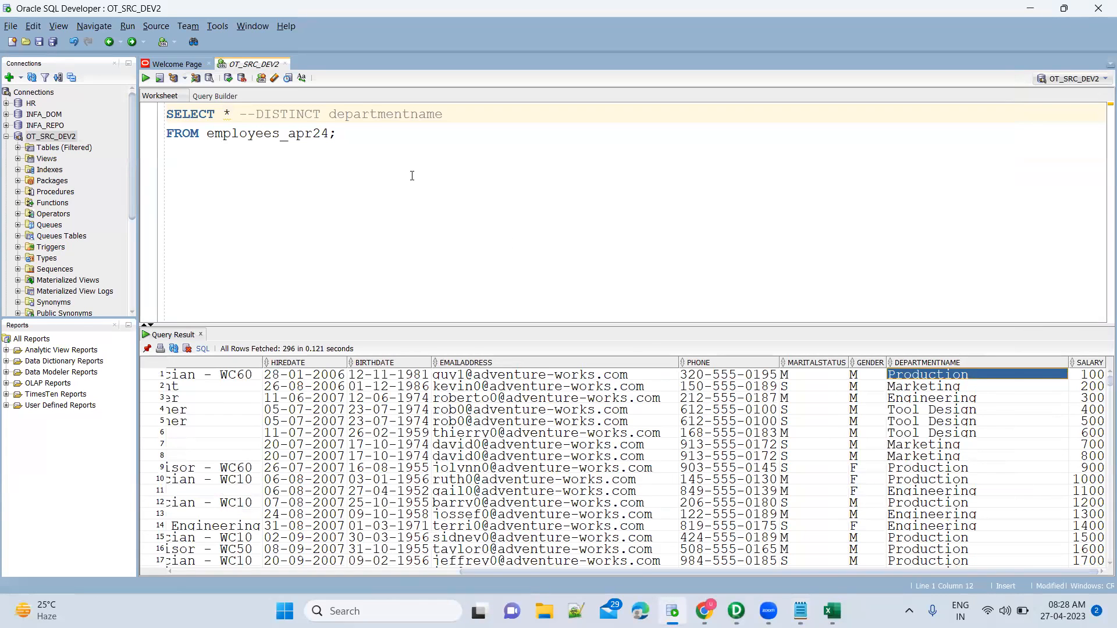
Add 'order by departmentname' before the semicolon, rerun the query and inspect row 4's values.
click(402, 134)
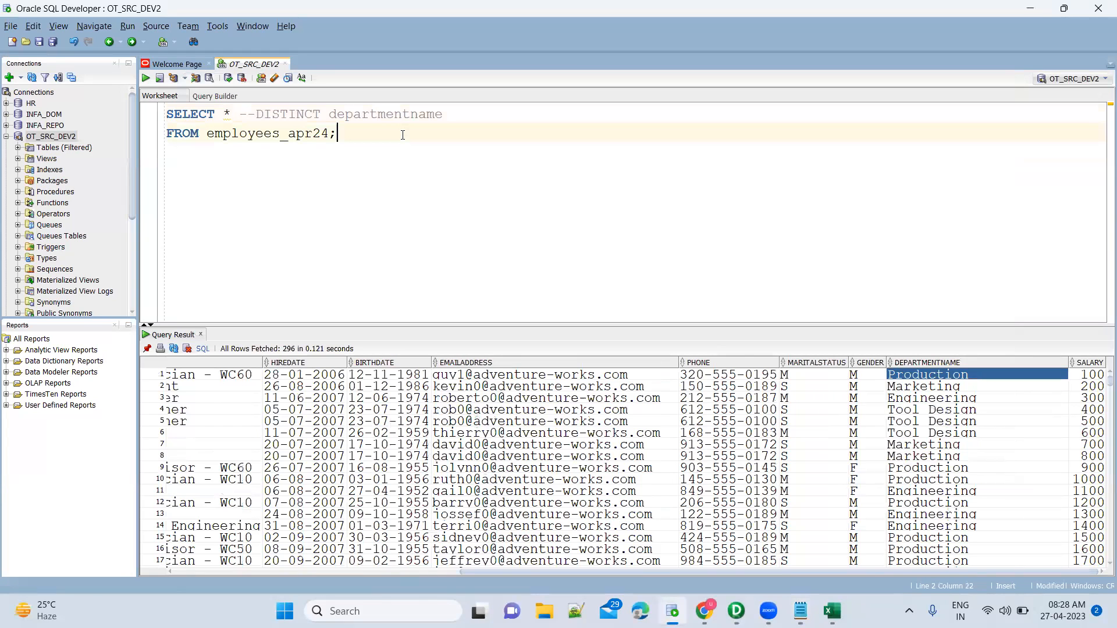
key(Return)
key(Return)
key(Up)
text(order by )
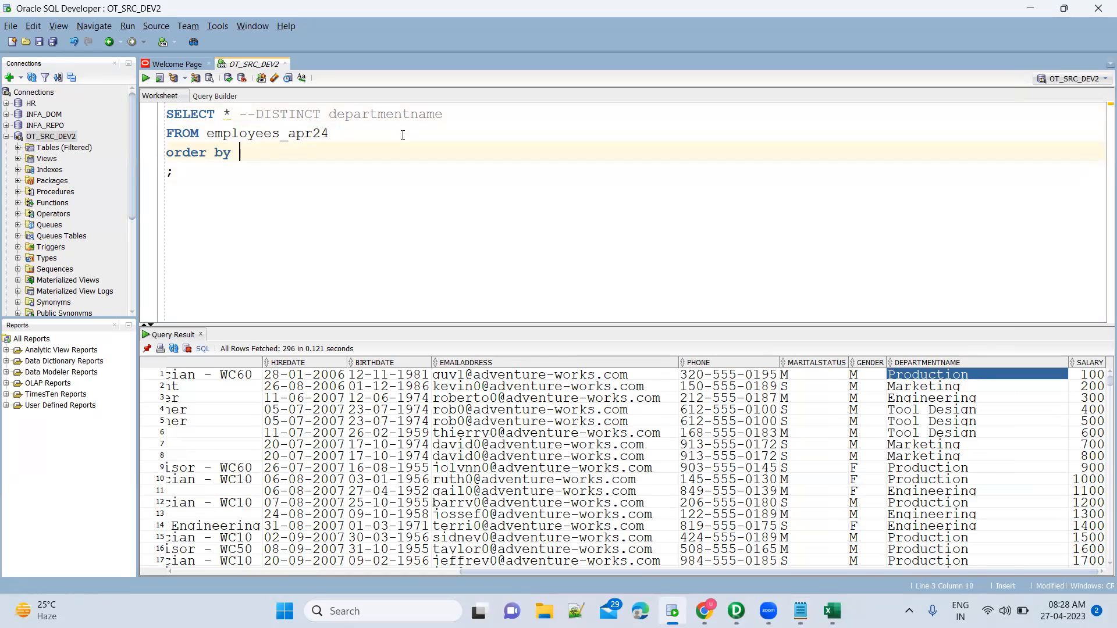
text(depart)
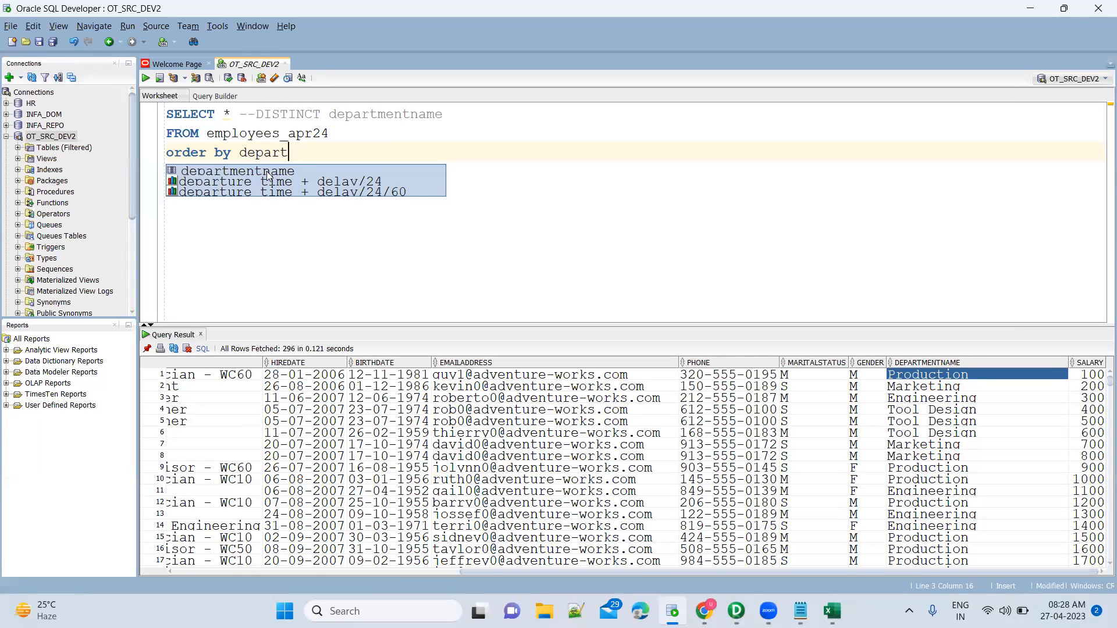
double_click(268, 171)
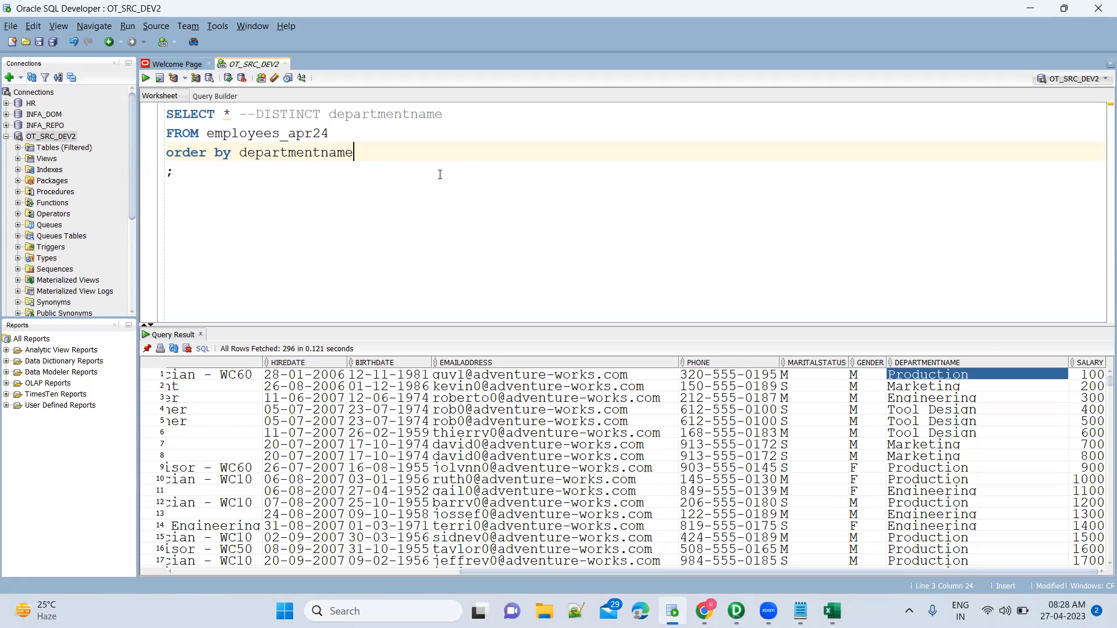
key(ctrl+a)
key(ctrl+Return)
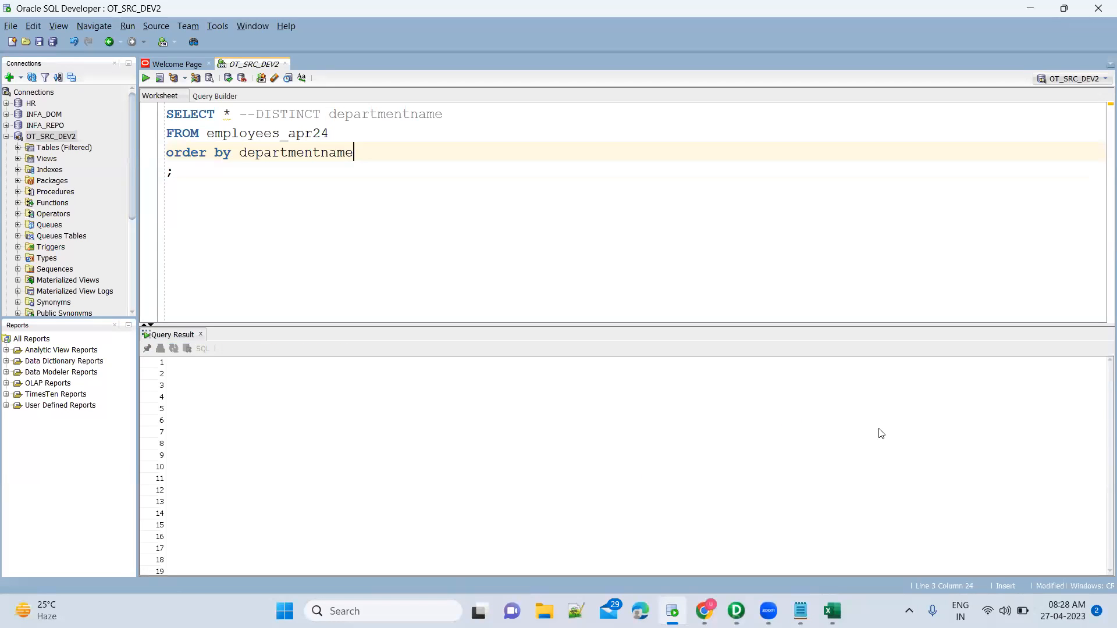
click(911, 411)
key(Right)
key(Right)
key(Right)
key(Right)
key(Right)
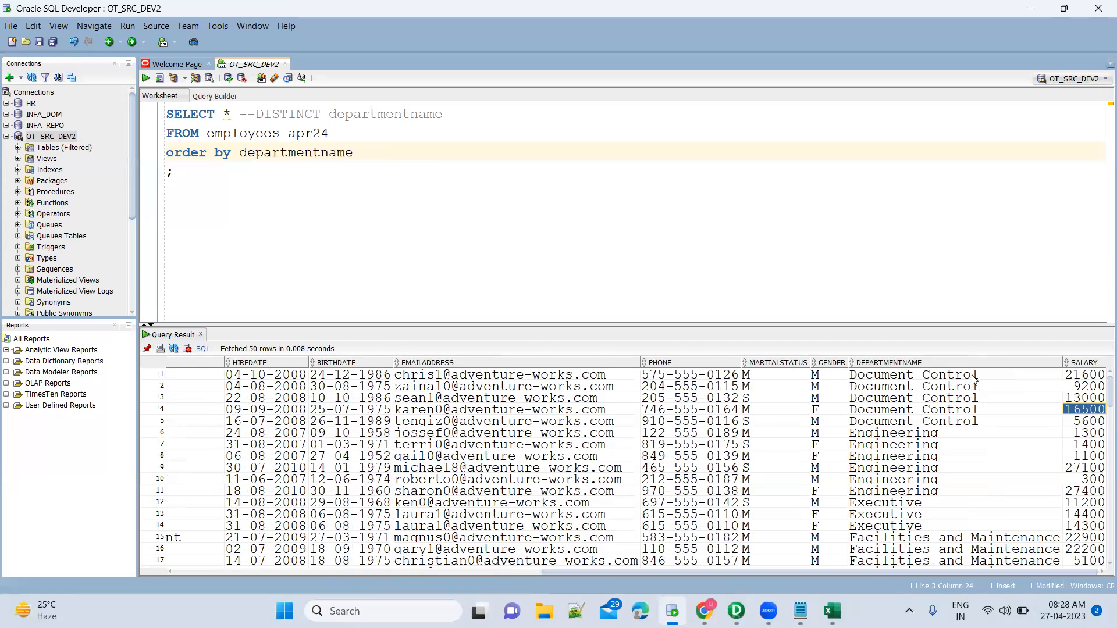
Select the Document Control rows 1-5 and the first Engineering row 6 in the results.
click(972, 375)
key(shift+Down)
key(shift+Down)
key(shift+Down)
key(shift+Down)
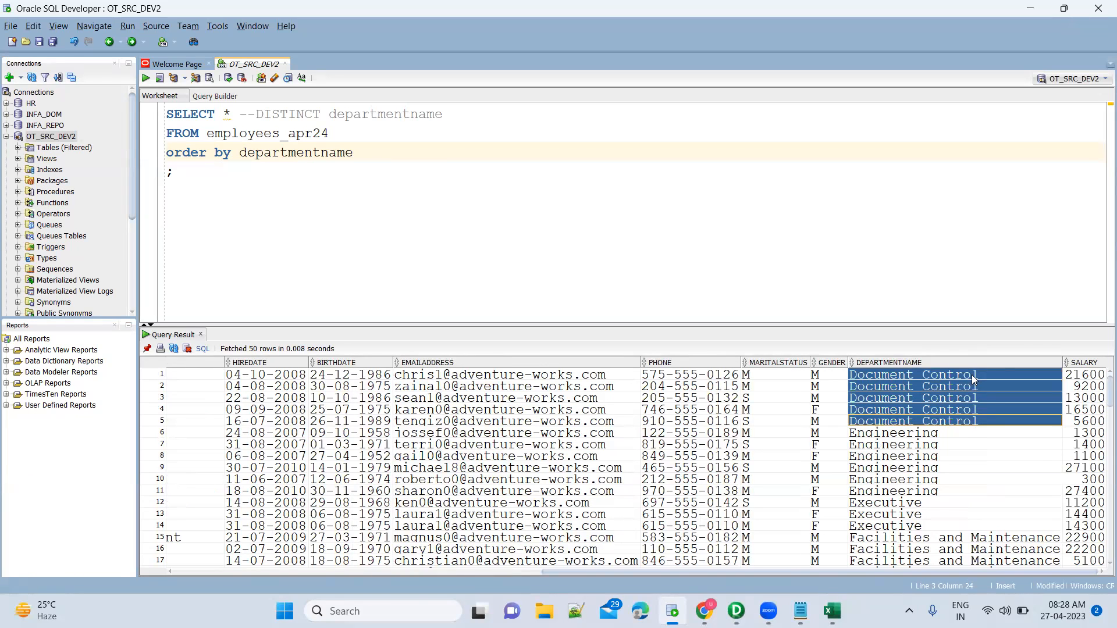
click(970, 425)
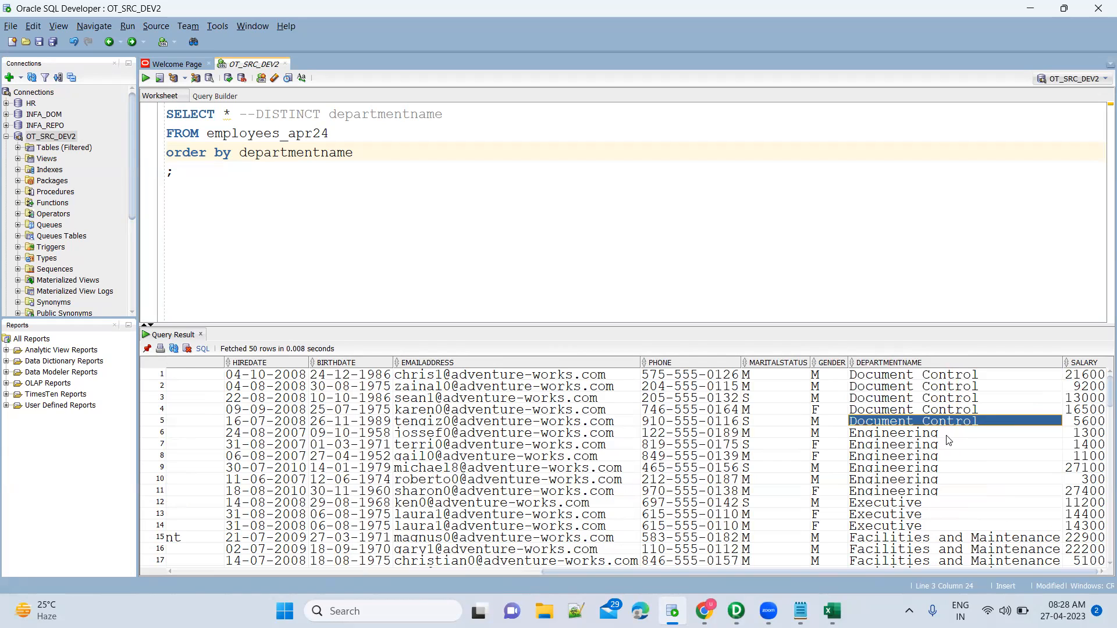
click(946, 435)
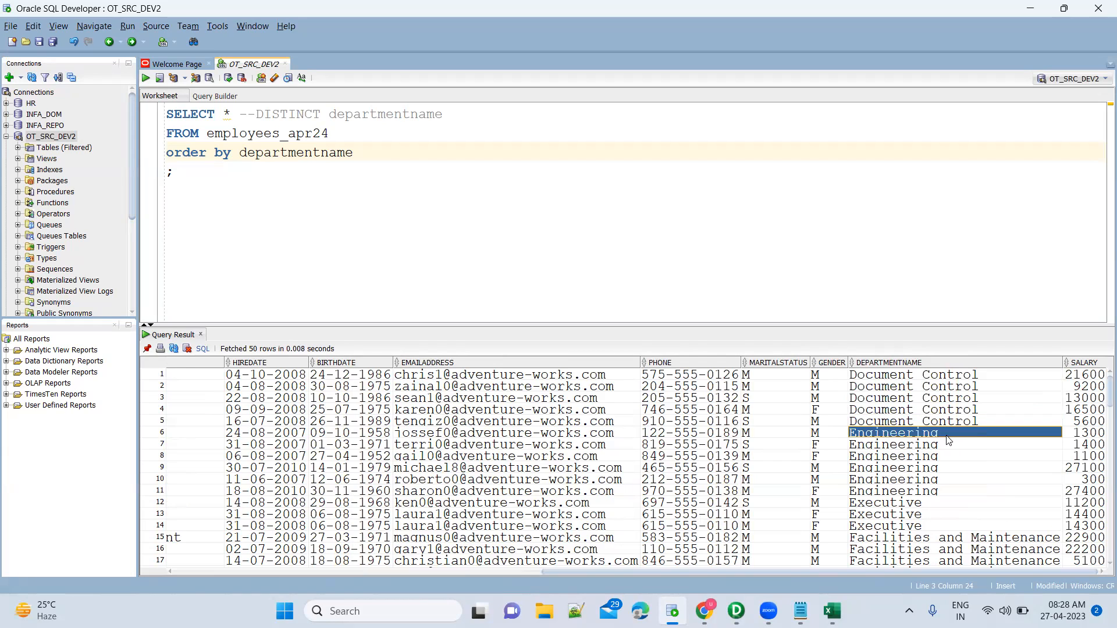
click(159, 435)
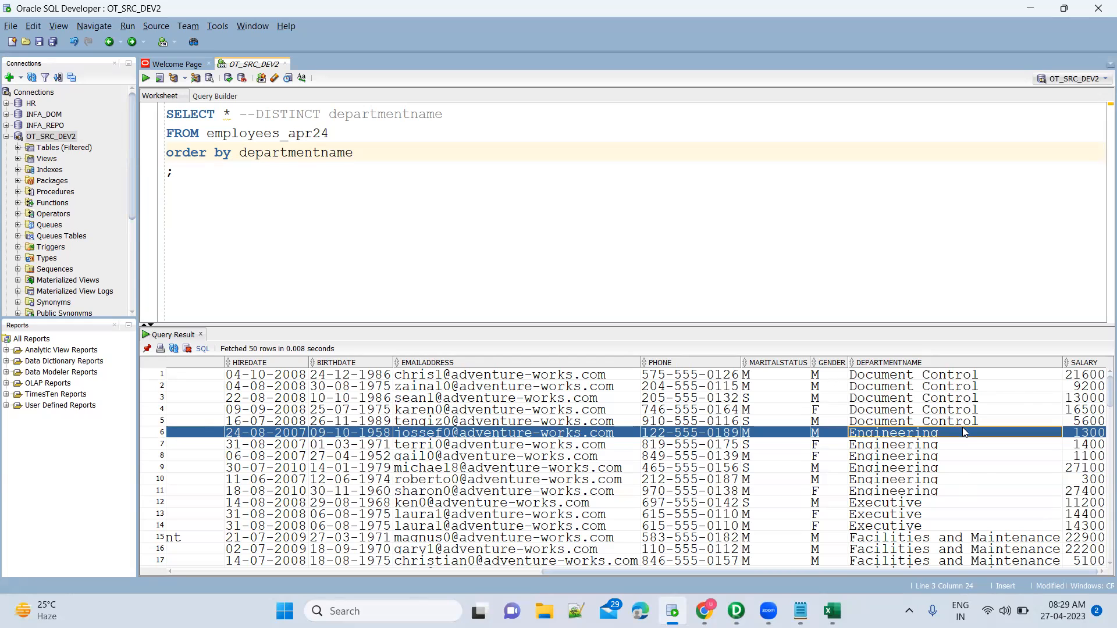
Mark the five Document Control rows and six Engineering rows, up to the Executive row 12 boundary.
click(969, 375)
key(shift+Down)
key(shift+Down)
key(shift+Down)
key(shift+Down)
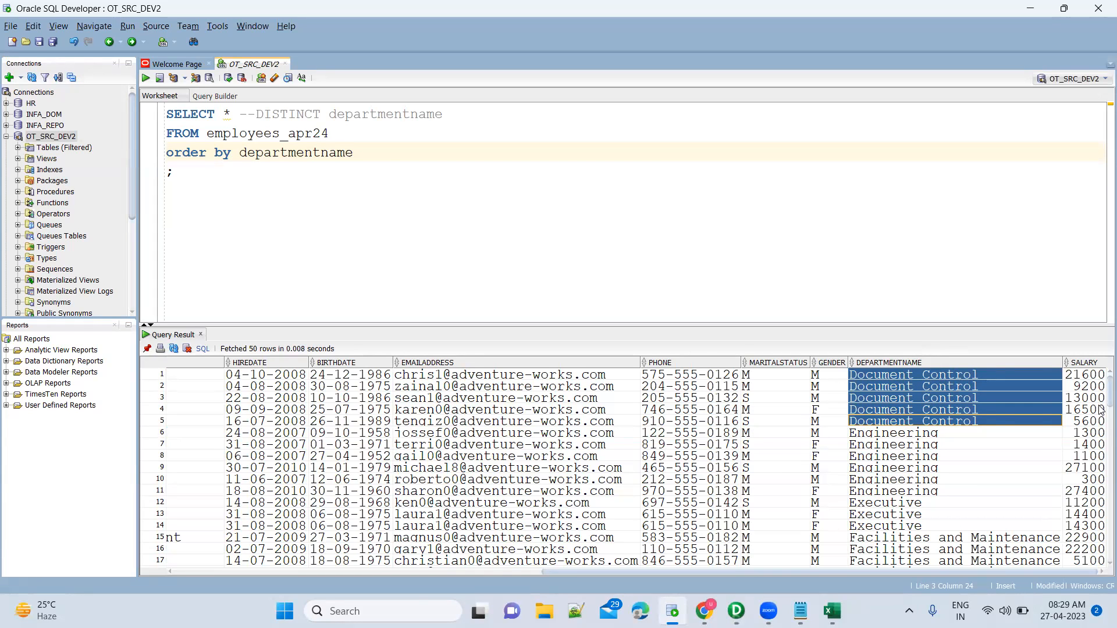
click(966, 436)
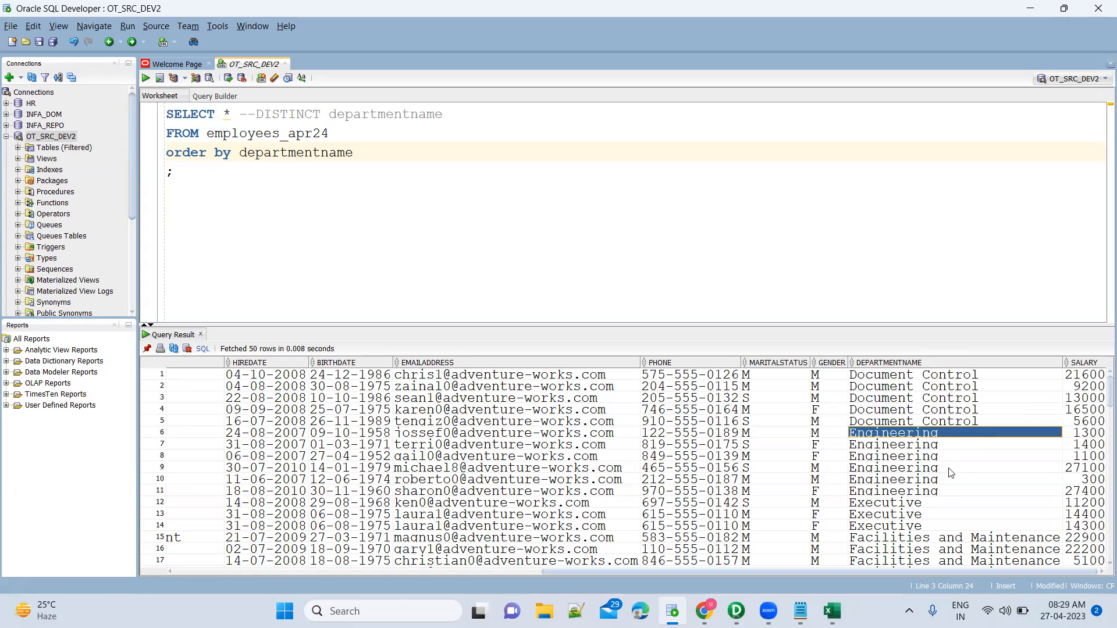
shift+click(951, 496)
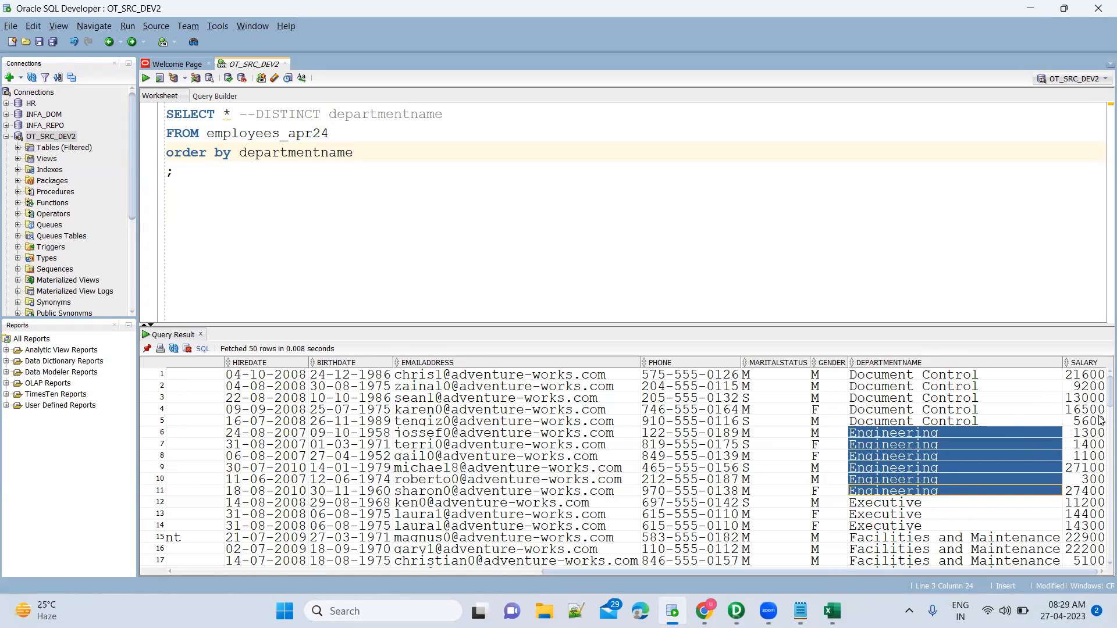
click(987, 505)
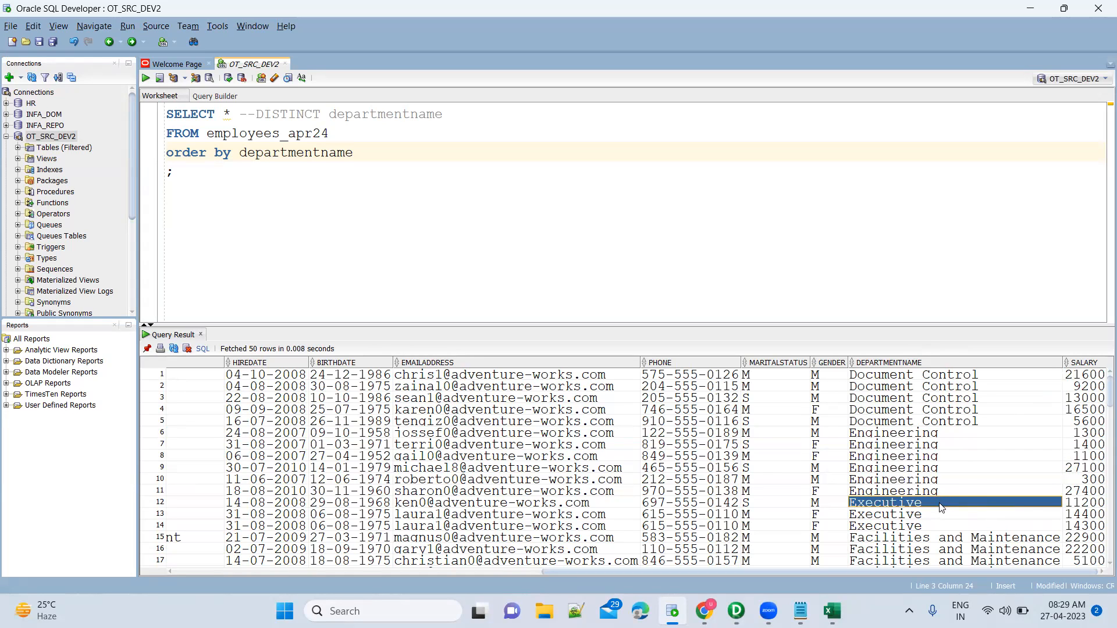
click(958, 493)
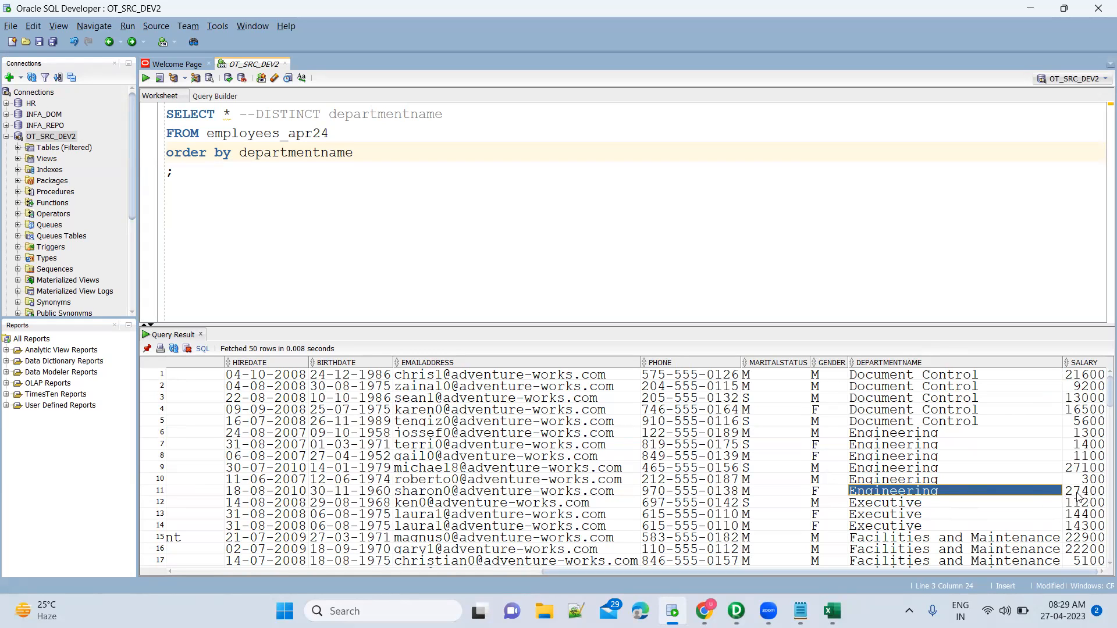
click(968, 506)
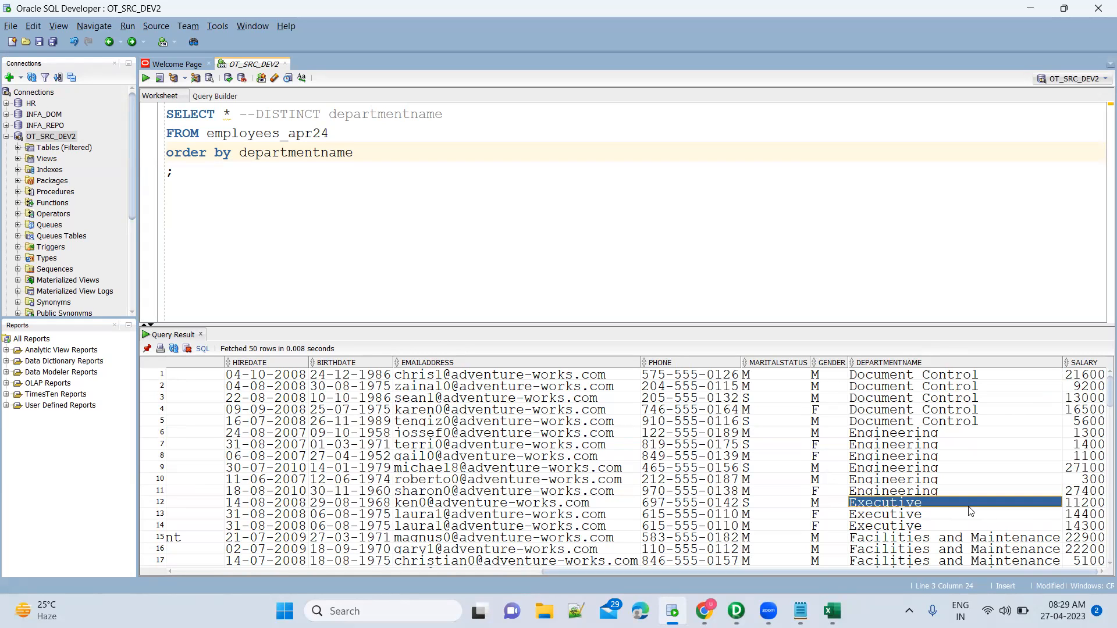
click(969, 494)
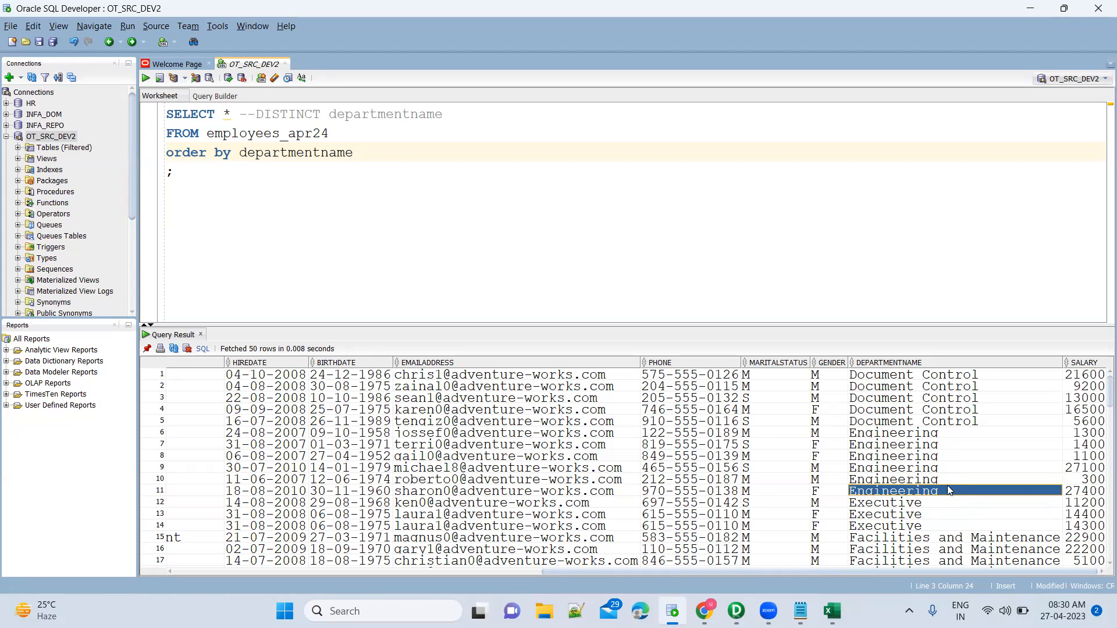
Compare the last Engineering row 11 with the first Executive row 12, then bring up the notes.
click(942, 506)
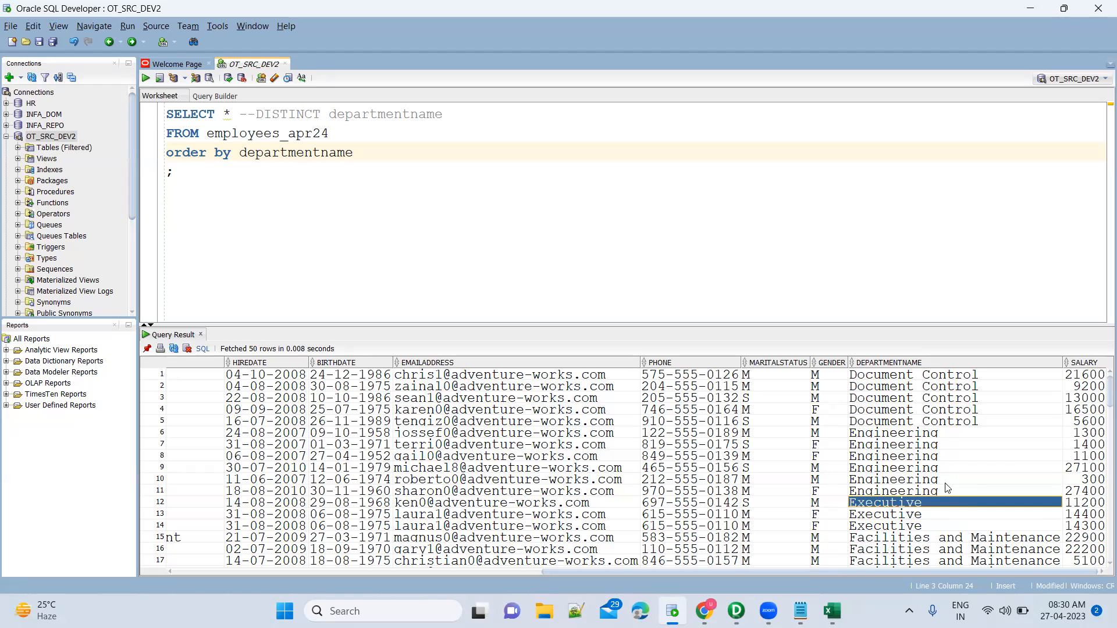
click(943, 493)
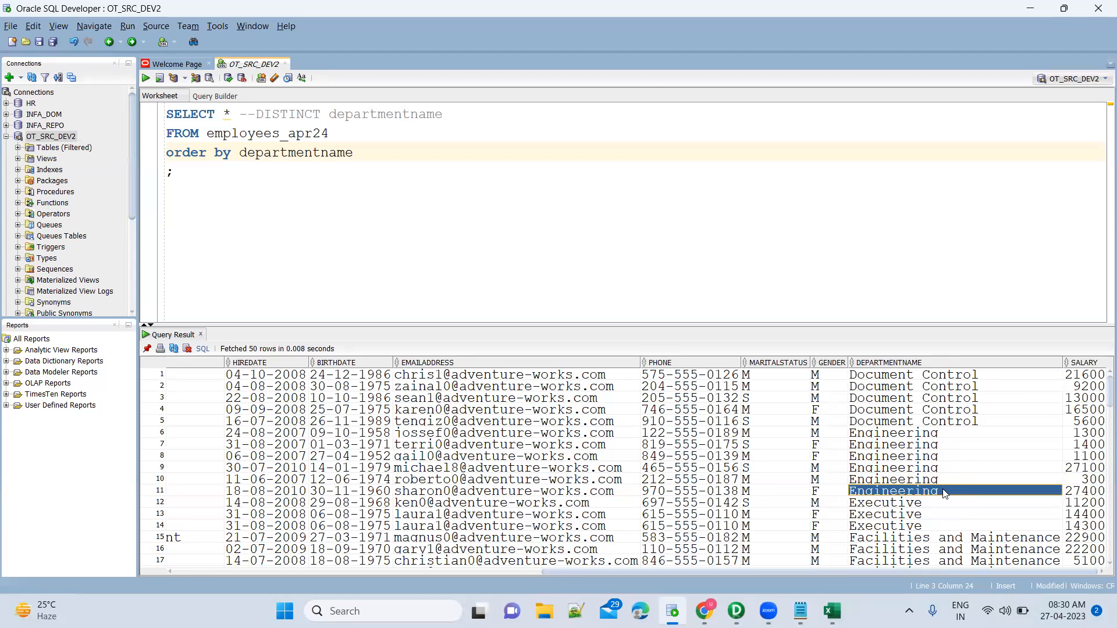
key(Down)
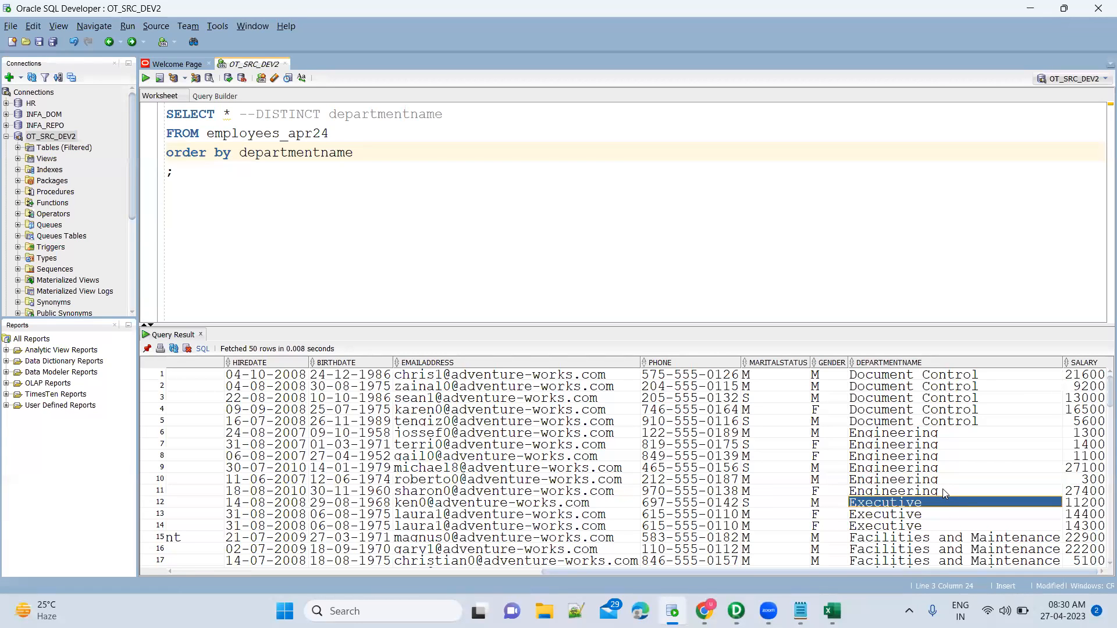
click(943, 490)
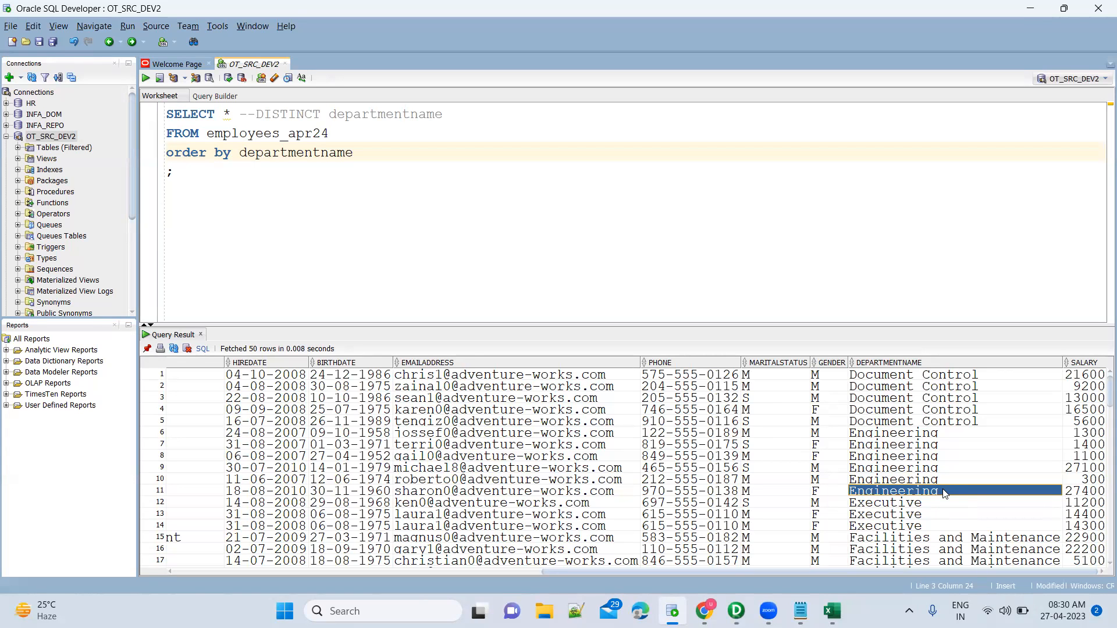
click(943, 504)
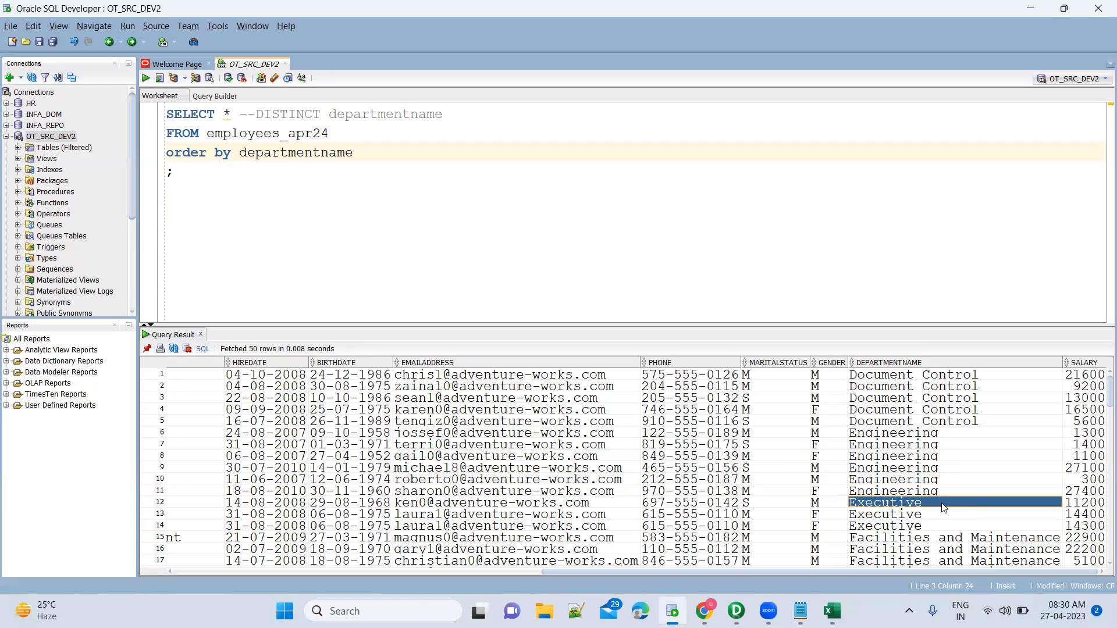
click(942, 491)
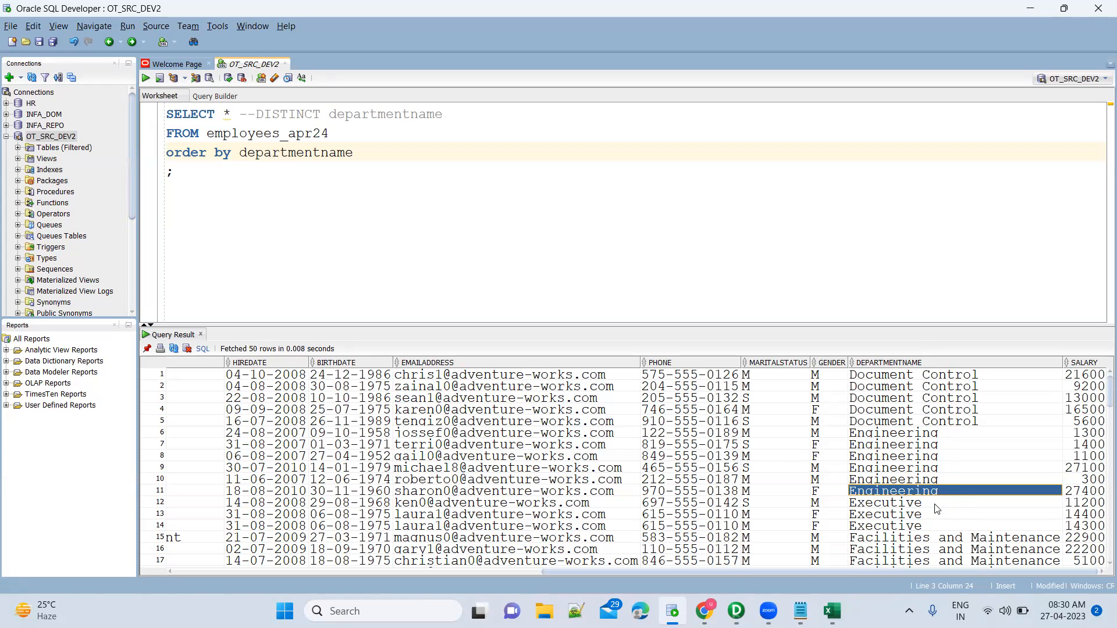
click(937, 504)
click(947, 491)
click(926, 505)
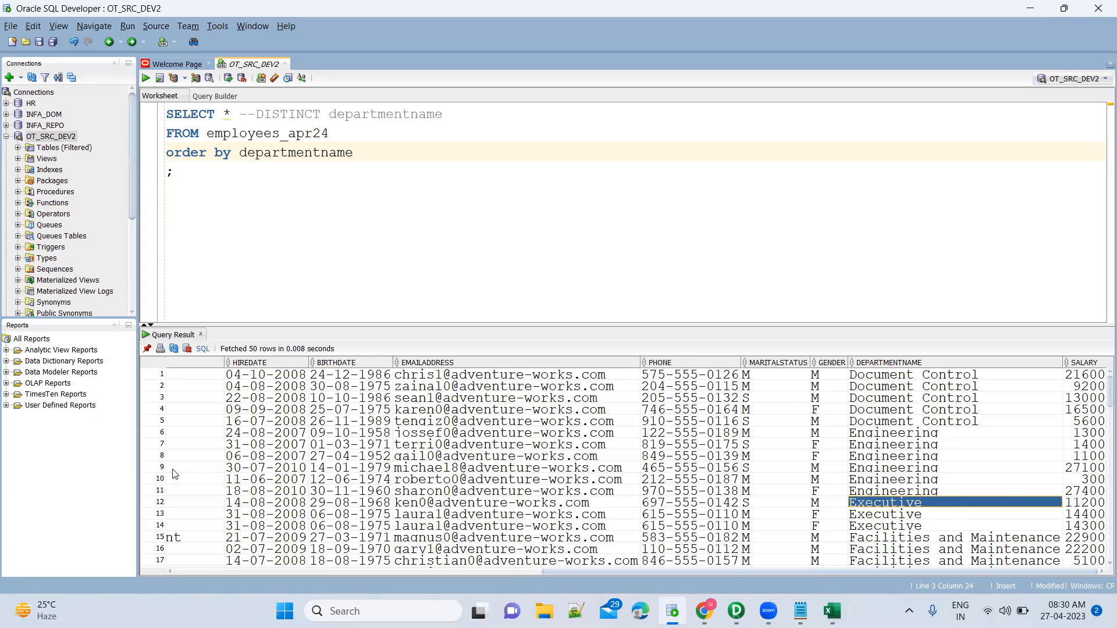
click(157, 499)
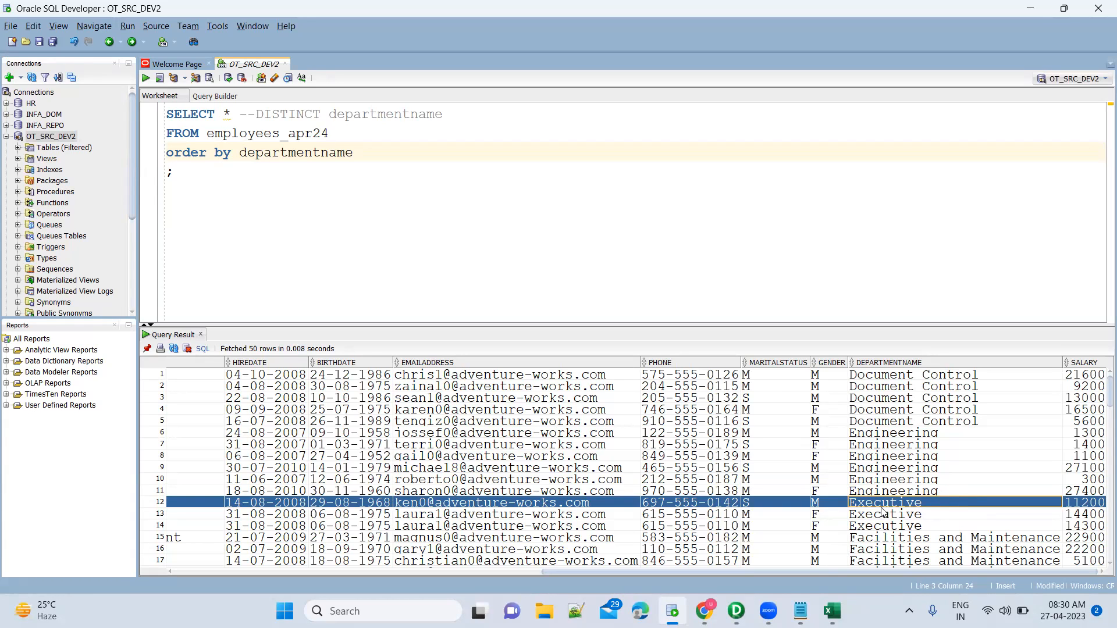
click(800, 611)
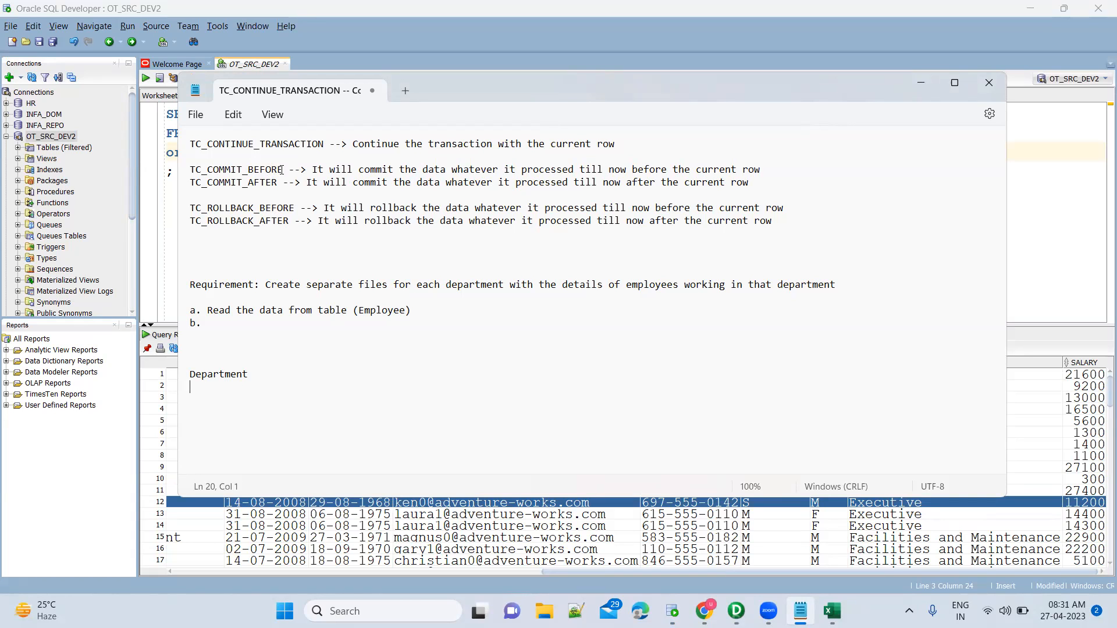
Mark the Engineering values in rows 6-11 and the first Executive row.
click(158, 506)
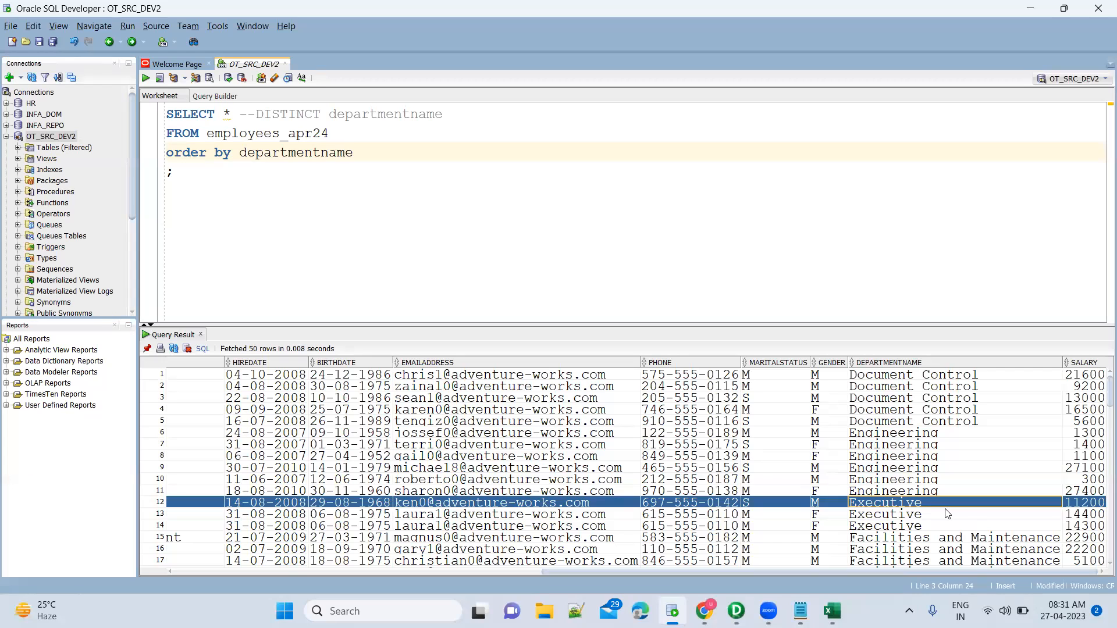
click(944, 439)
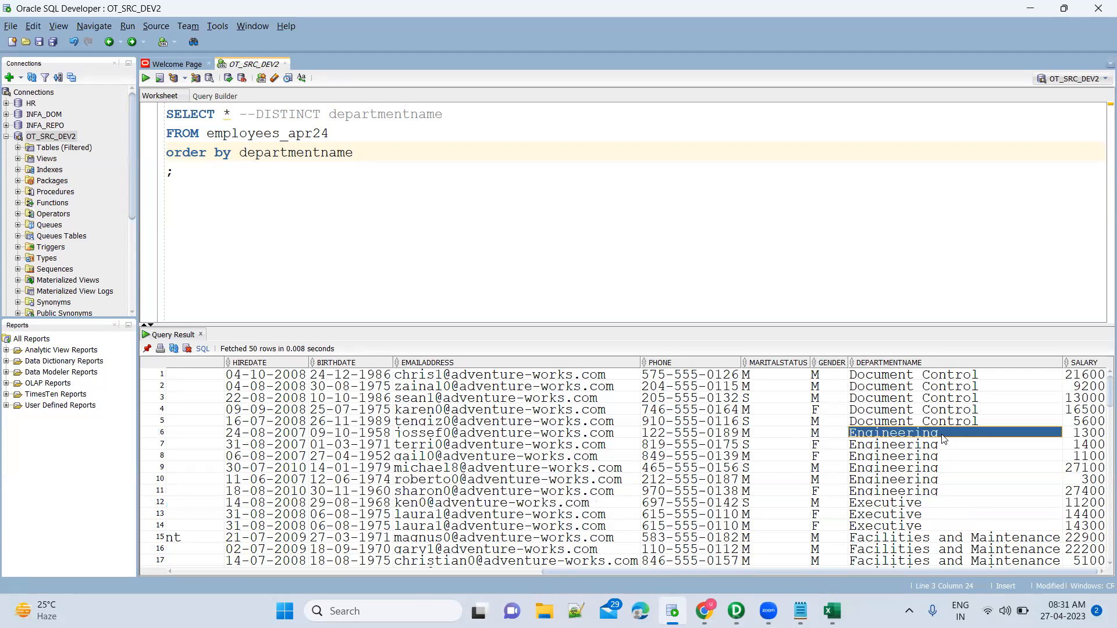
shift+click(932, 507)
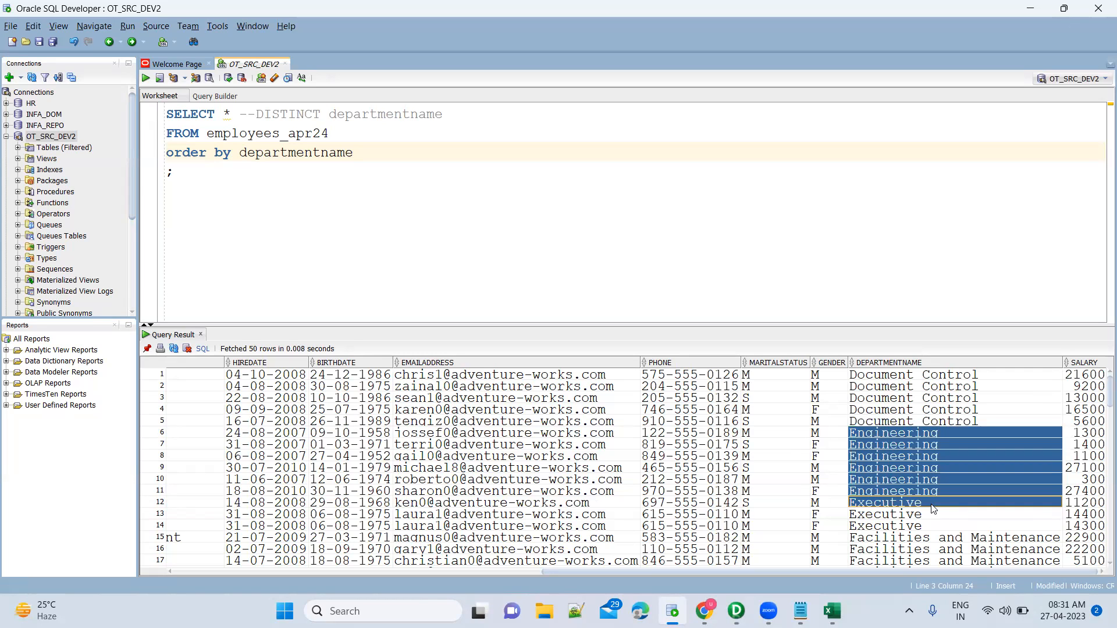
click(161, 503)
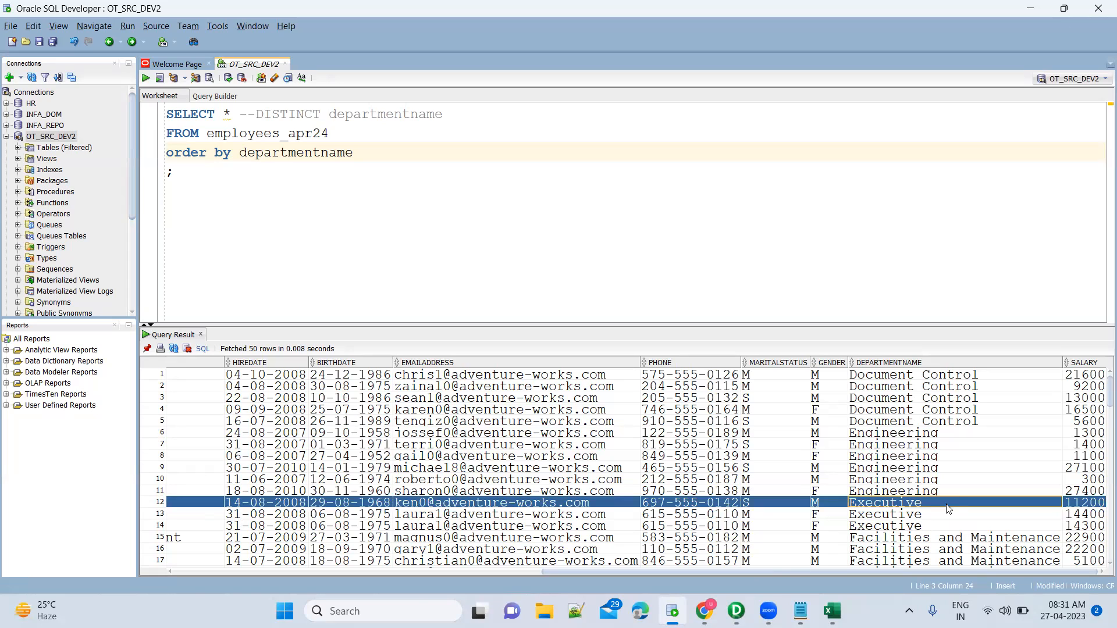
drag(947, 492, 953, 433)
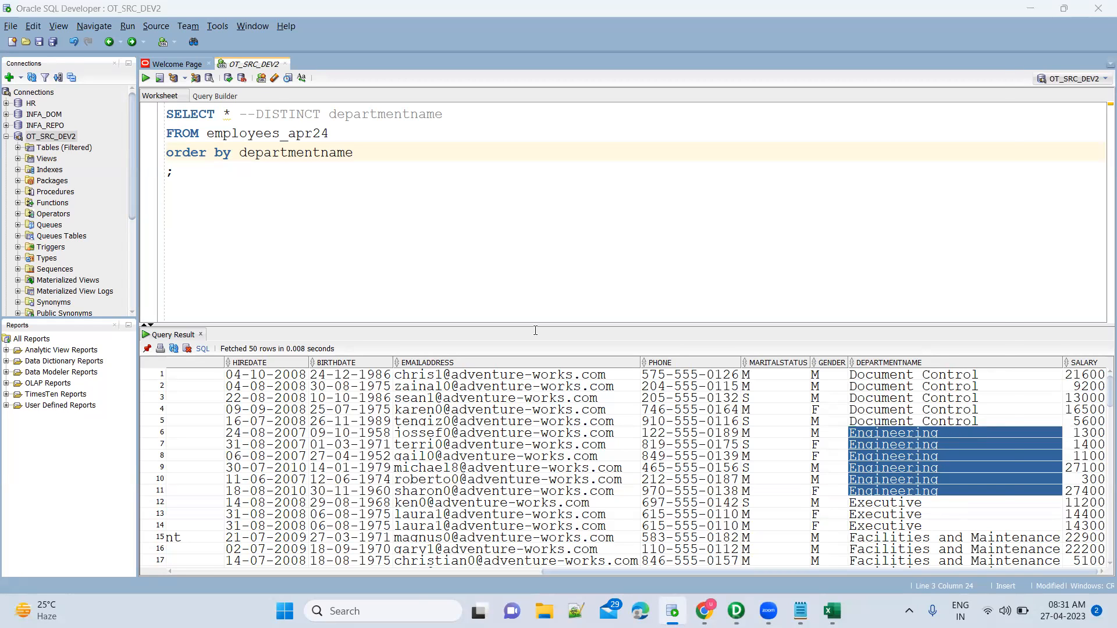
Highlight 'after the current row' in the notes, then re-mark Engineering through Executive row 12.
key(alt+Tab)
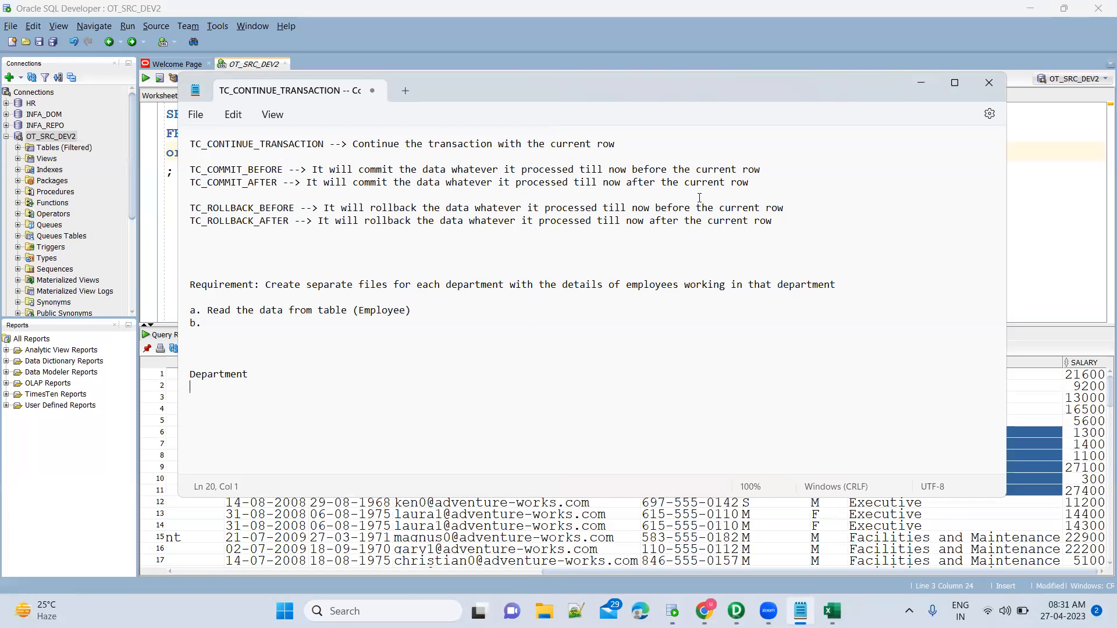
drag(625, 184, 757, 184)
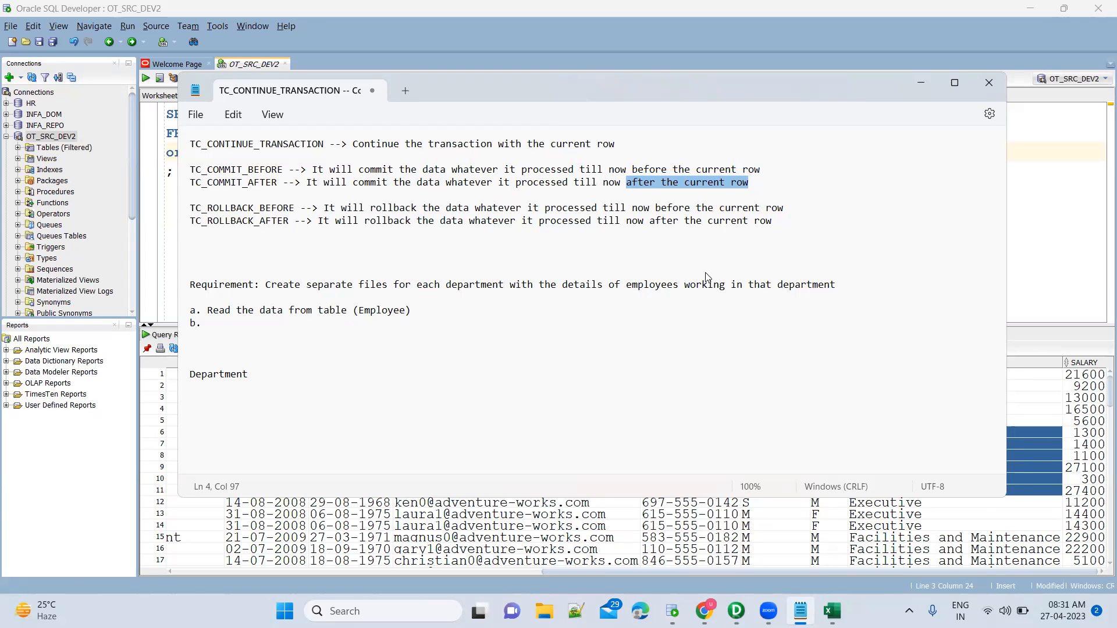
key(alt+Tab)
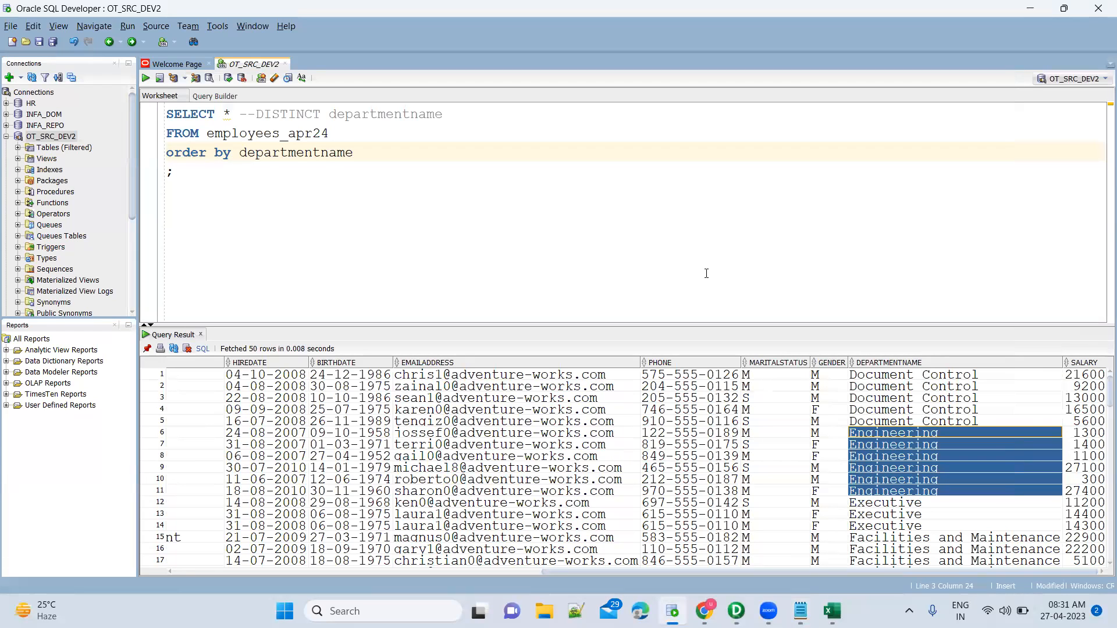
click(914, 506)
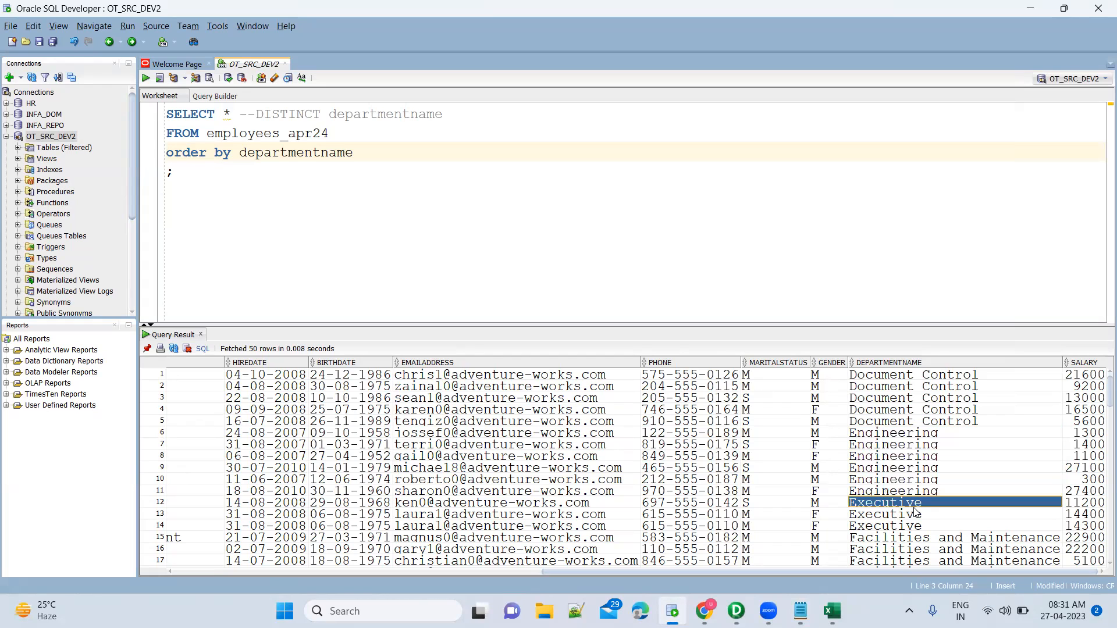
shift+click(925, 436)
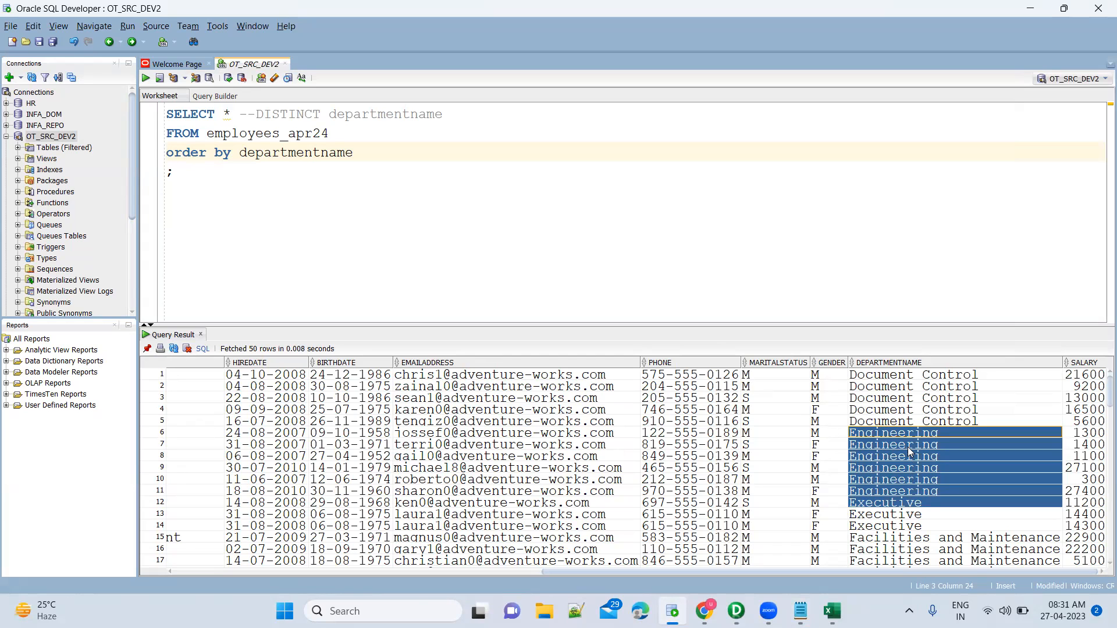
Glance at the notes and switch over to the PowerCenter mapping.
key(alt+Tab)
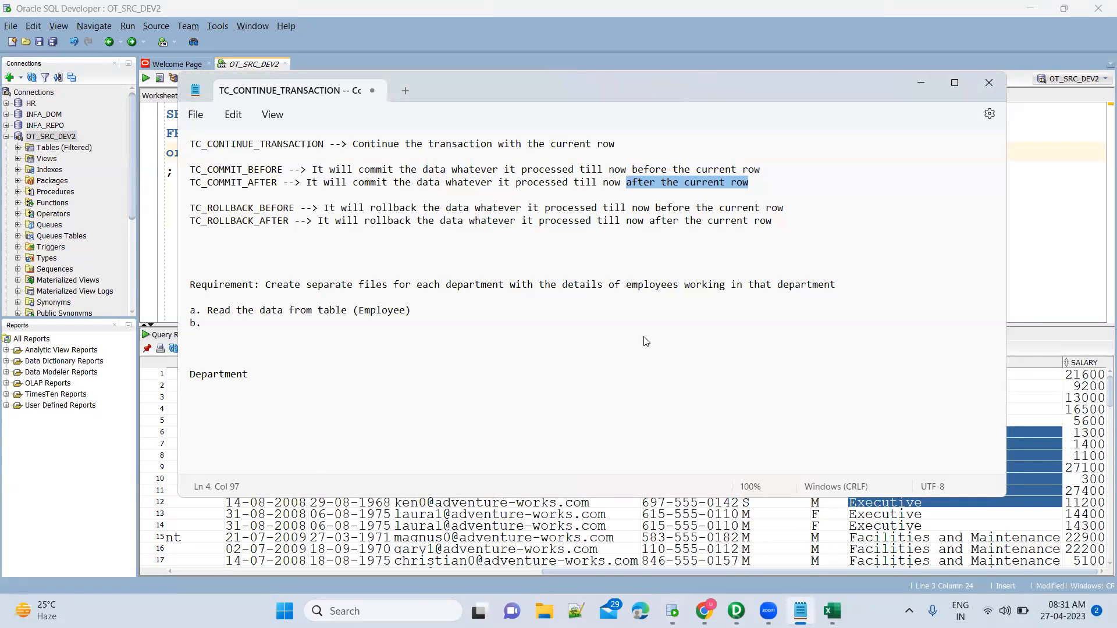
key(alt+Tab)
click(359, 150)
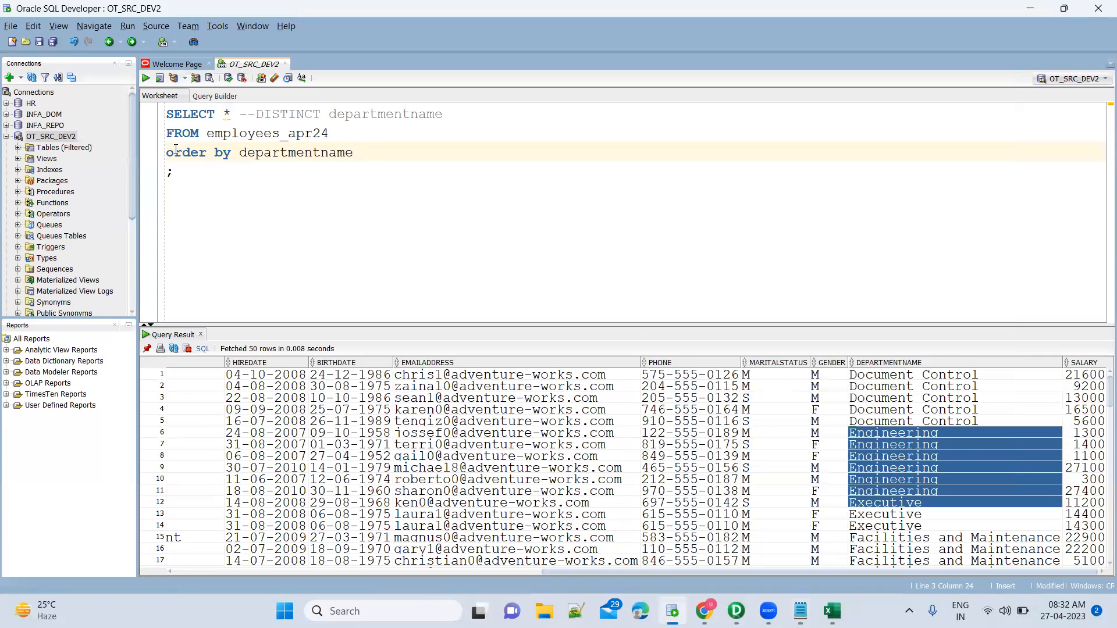
key(alt+Tab)
key(alt+Tab)
key(alt+Tab)
key(alt+Tab)
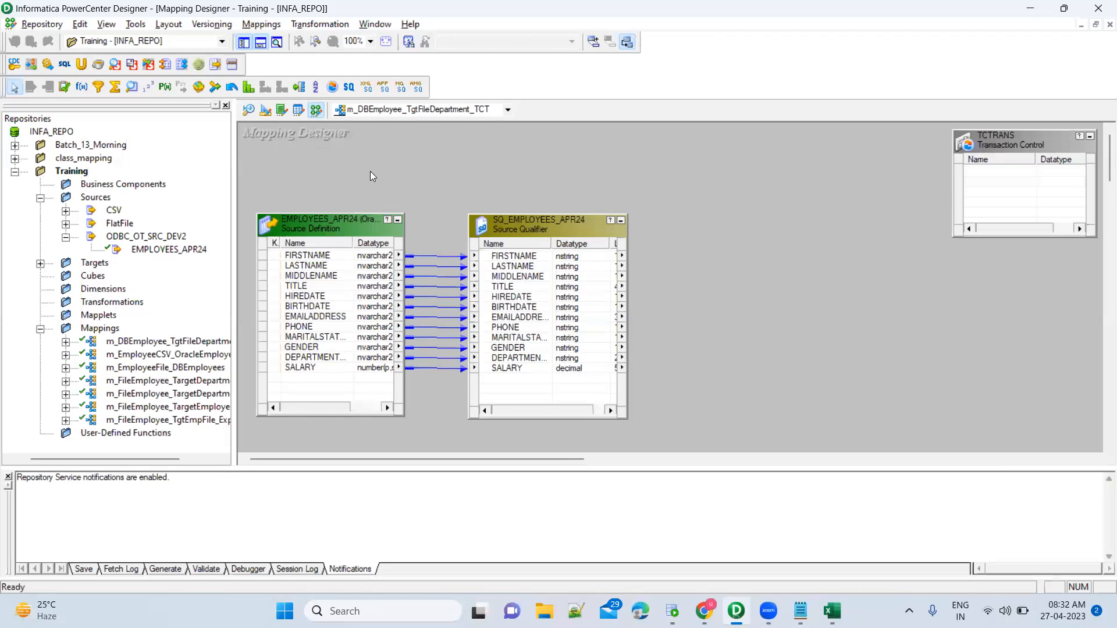
Place a new Sorter to the right of the Source Qualifier and enlarge its box.
click(319, 88)
click(317, 91)
click(715, 224)
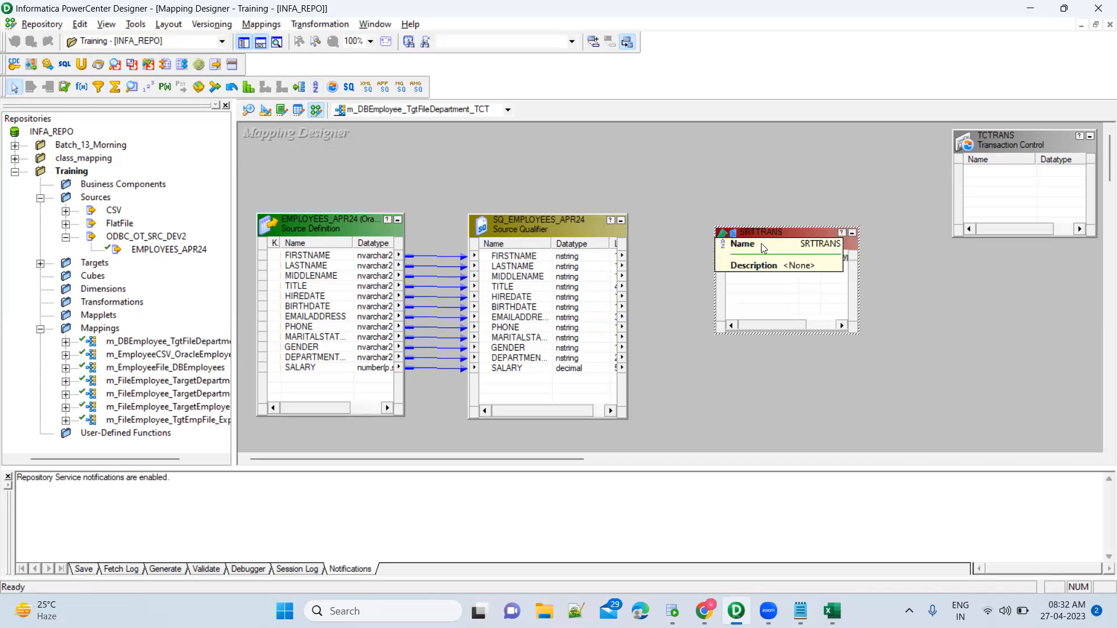
drag(810, 334, 816, 433)
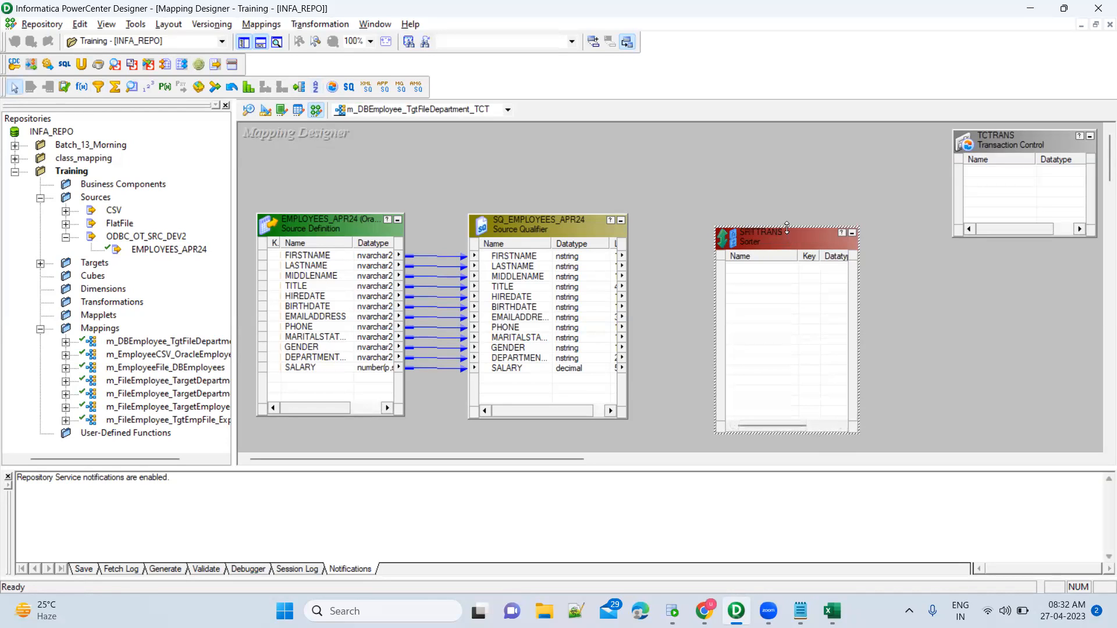
drag(787, 228, 787, 191)
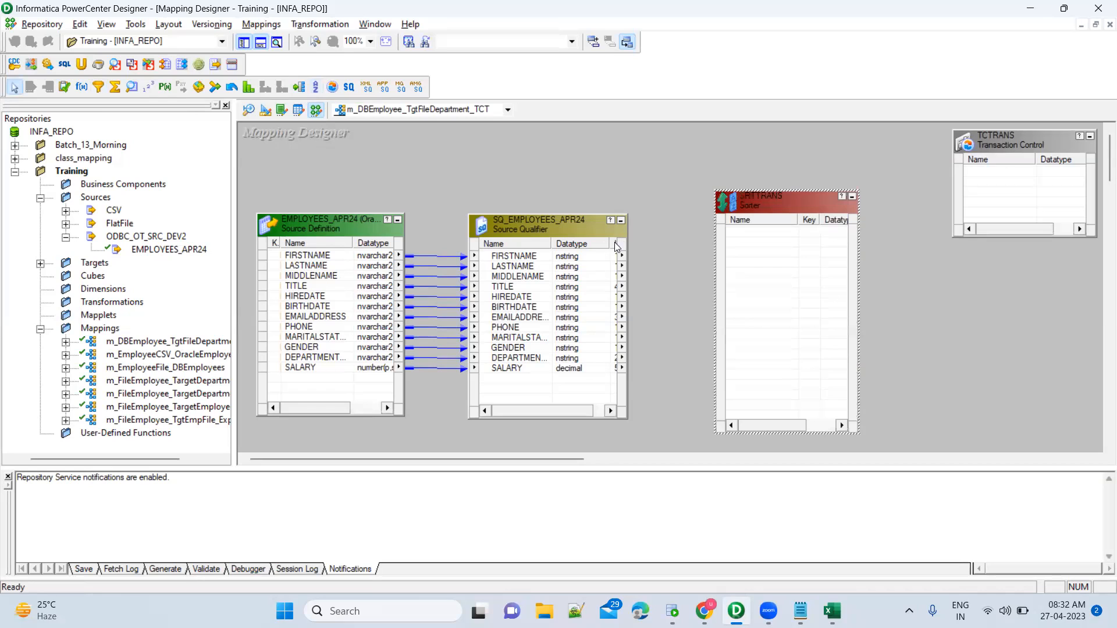
Link every SQ_EMPLOYEES_APR24 port, FIRSTNAME through SALARY, into the Sorter SRTTRANS.
click(530, 259)
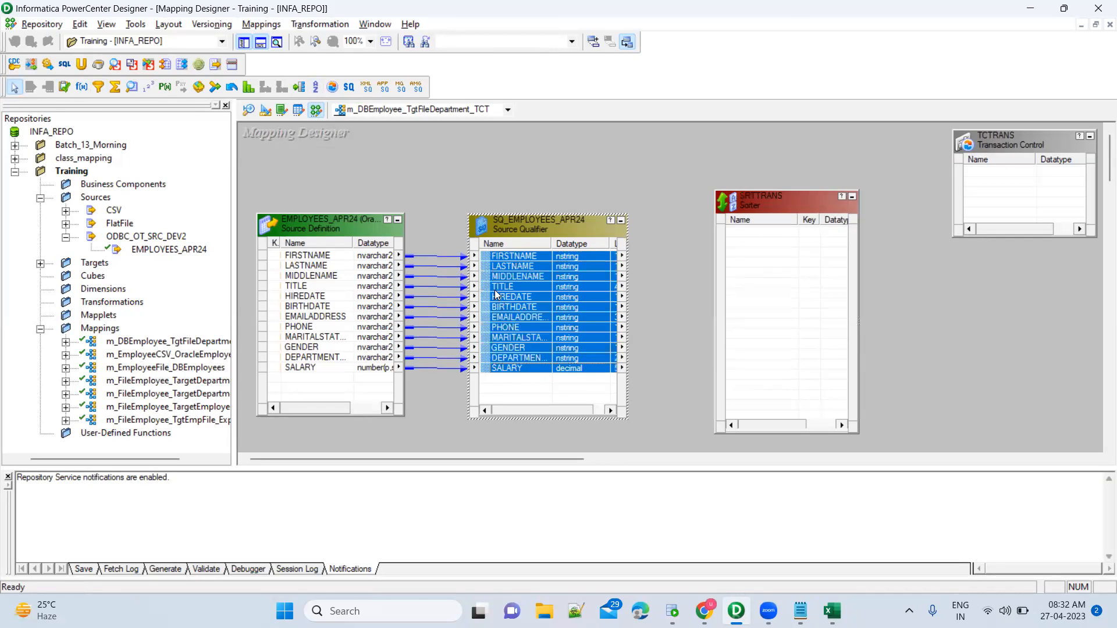
drag(487, 261, 766, 238)
click(778, 201)
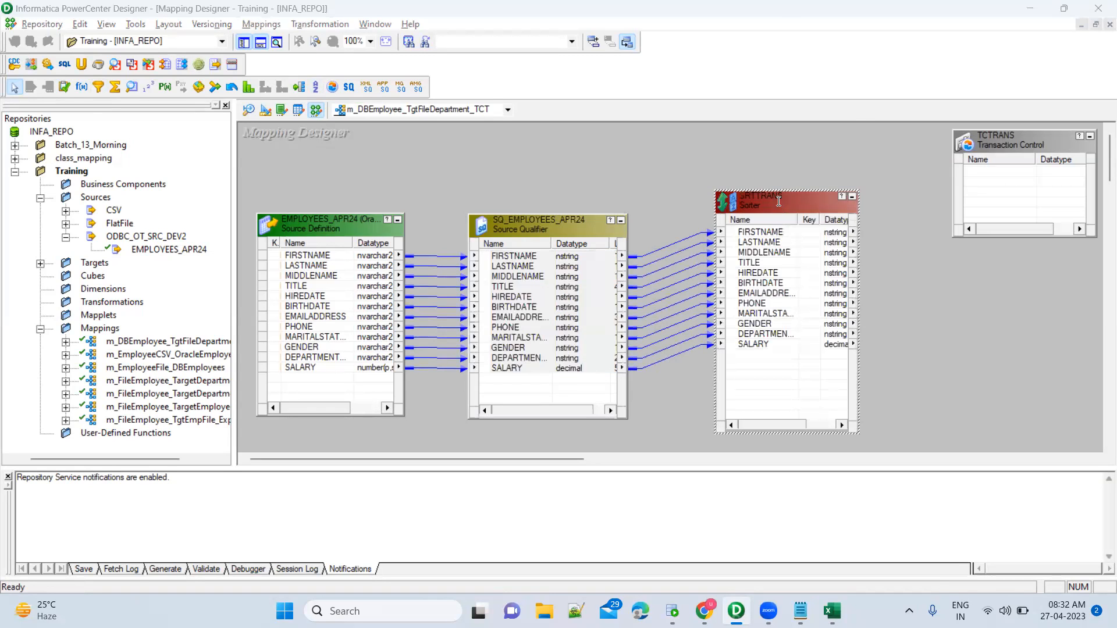
double_click(778, 201)
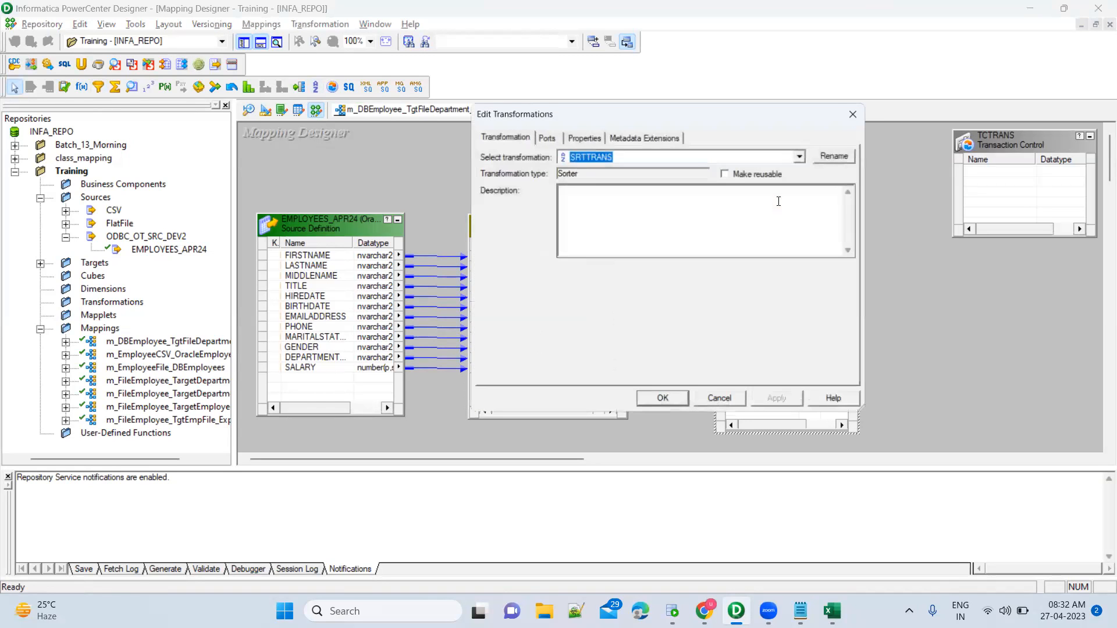
Rename the sorter to SRT_DepartmentName and review its Ports and Properties tabs.
click(842, 153)
text(SRT)
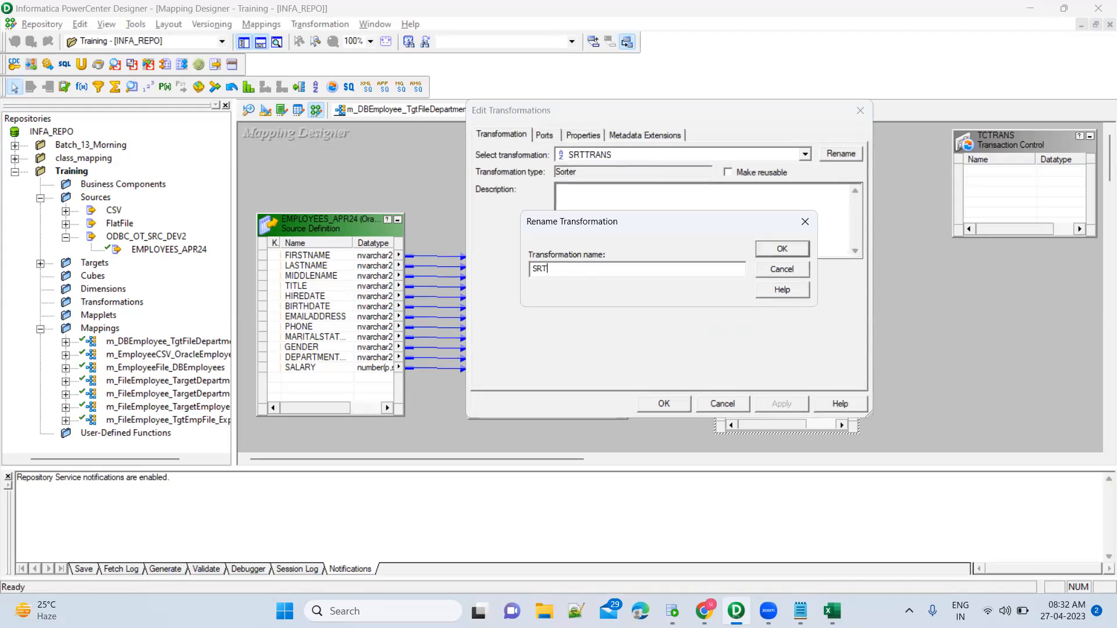
text(_DepartmentName)
click(795, 250)
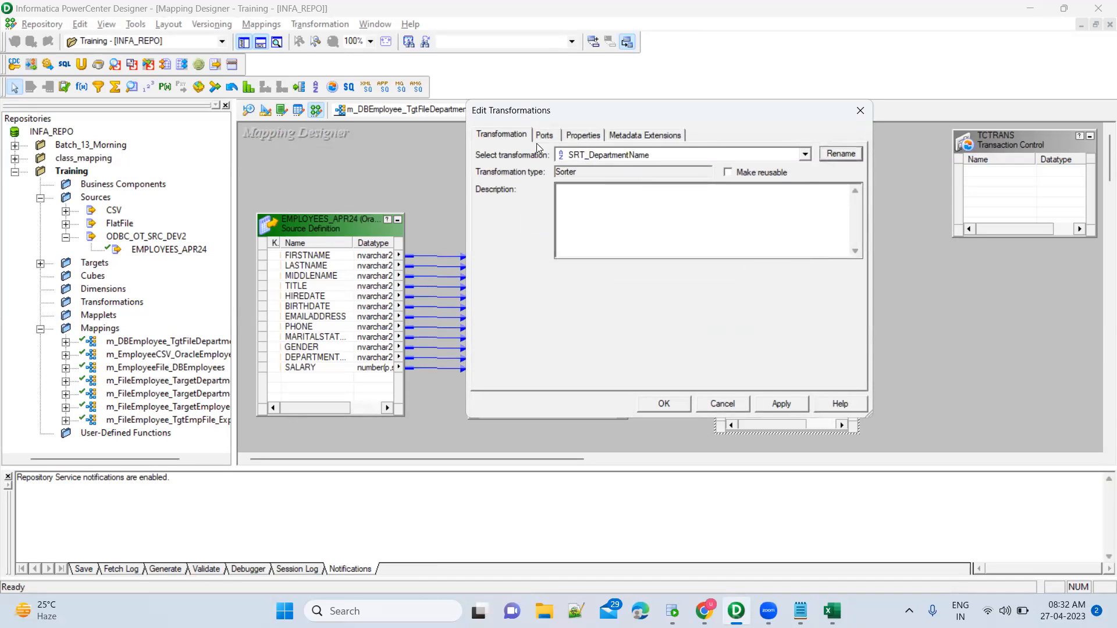
click(551, 139)
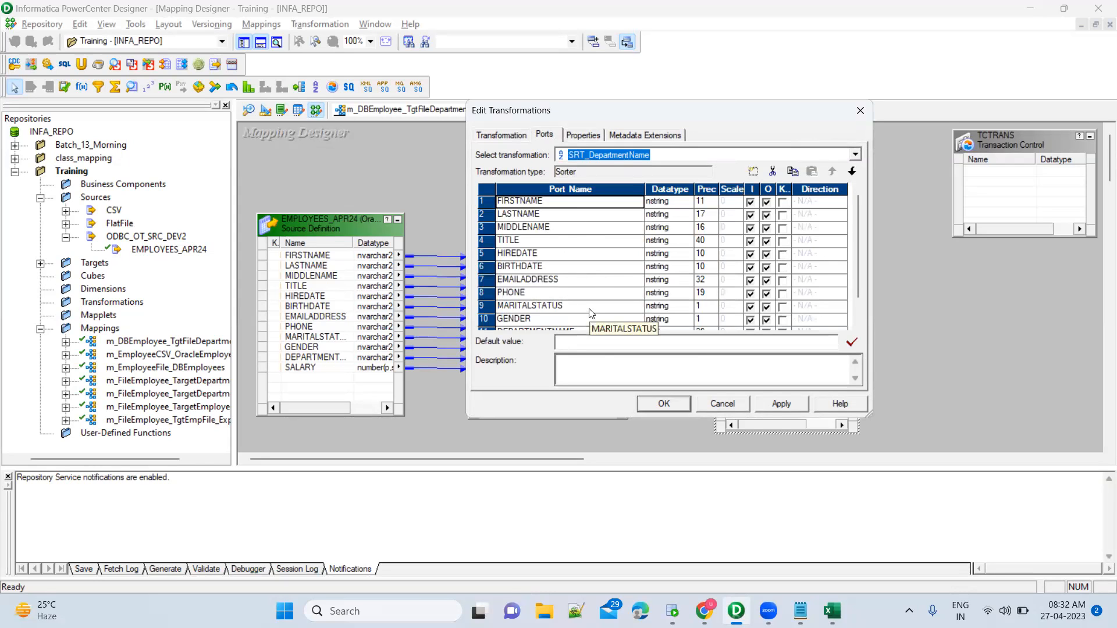
click(579, 134)
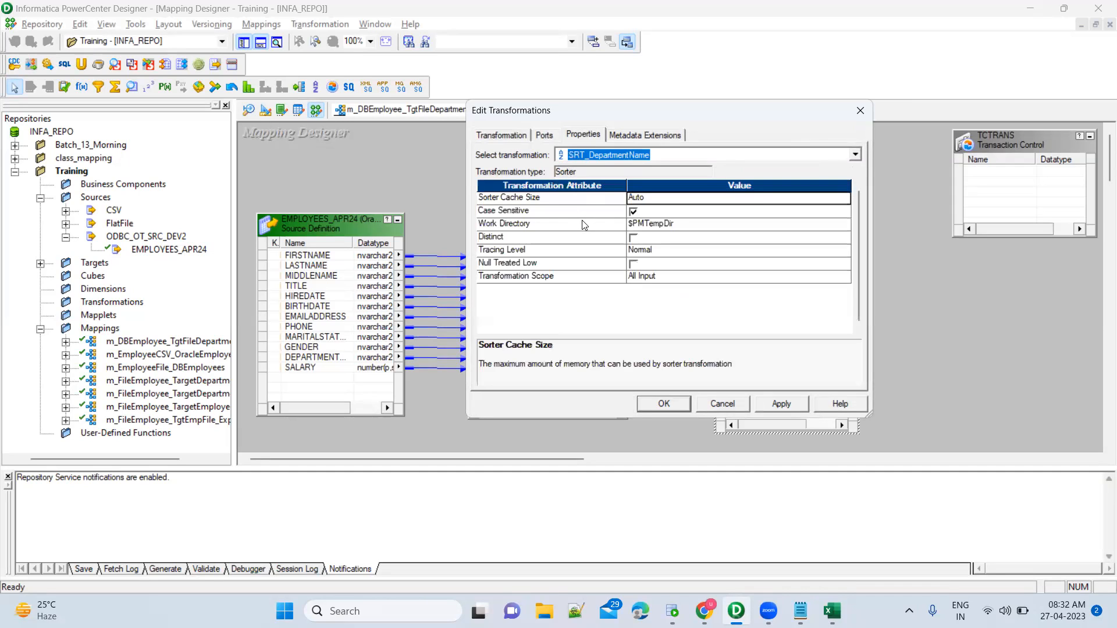
click(544, 134)
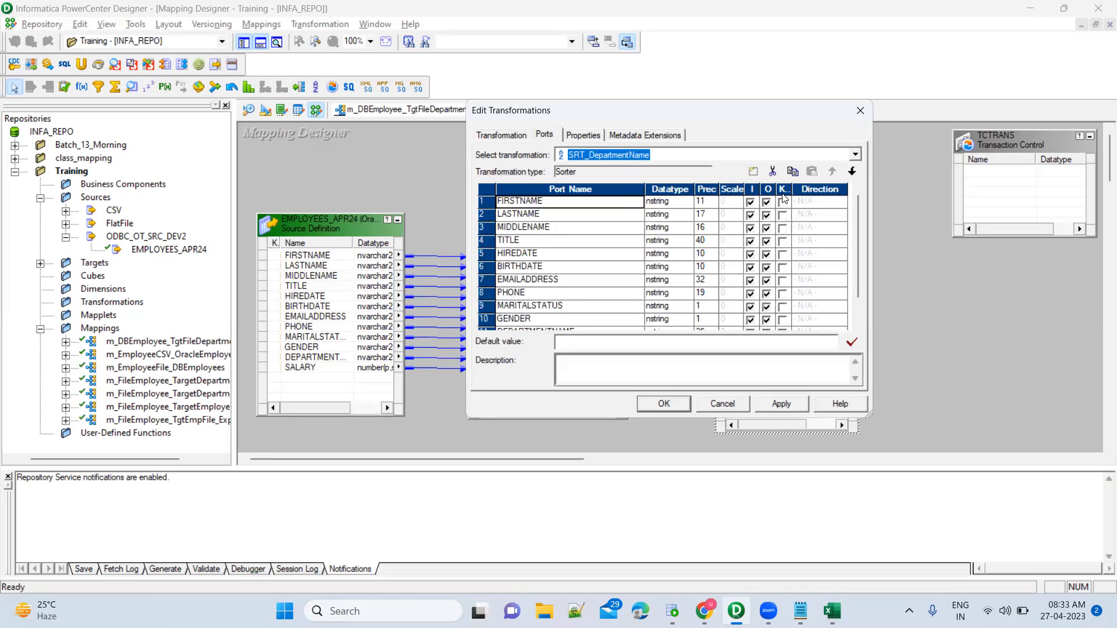
Make DEPARTMENTNAME the sort key and enlarge the editor to show every port.
drag(794, 189, 809, 189)
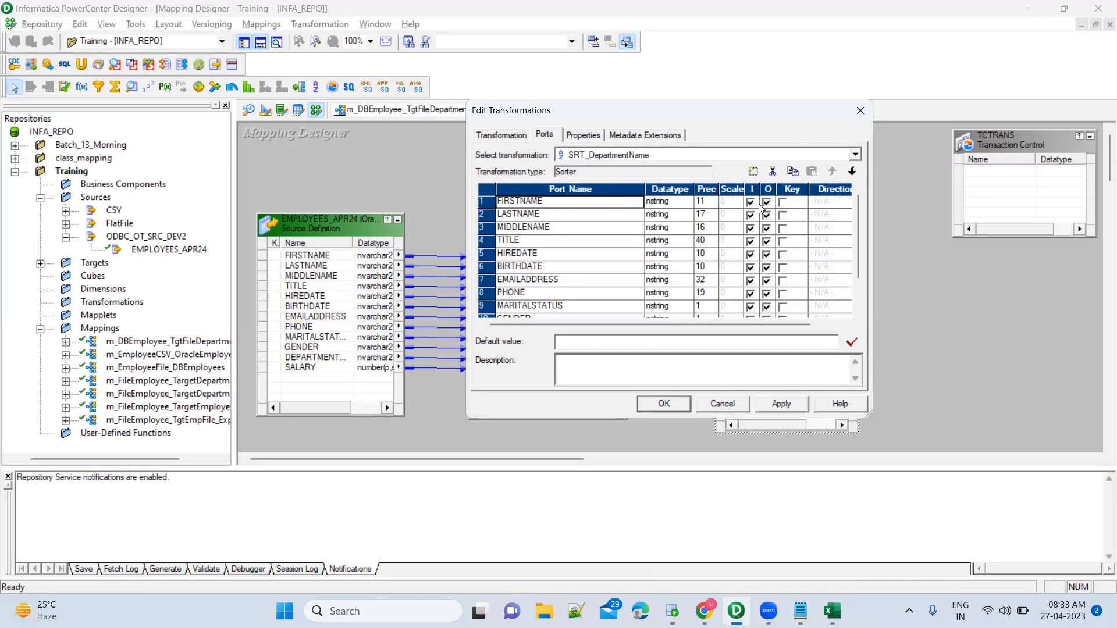
click(857, 315)
click(858, 315)
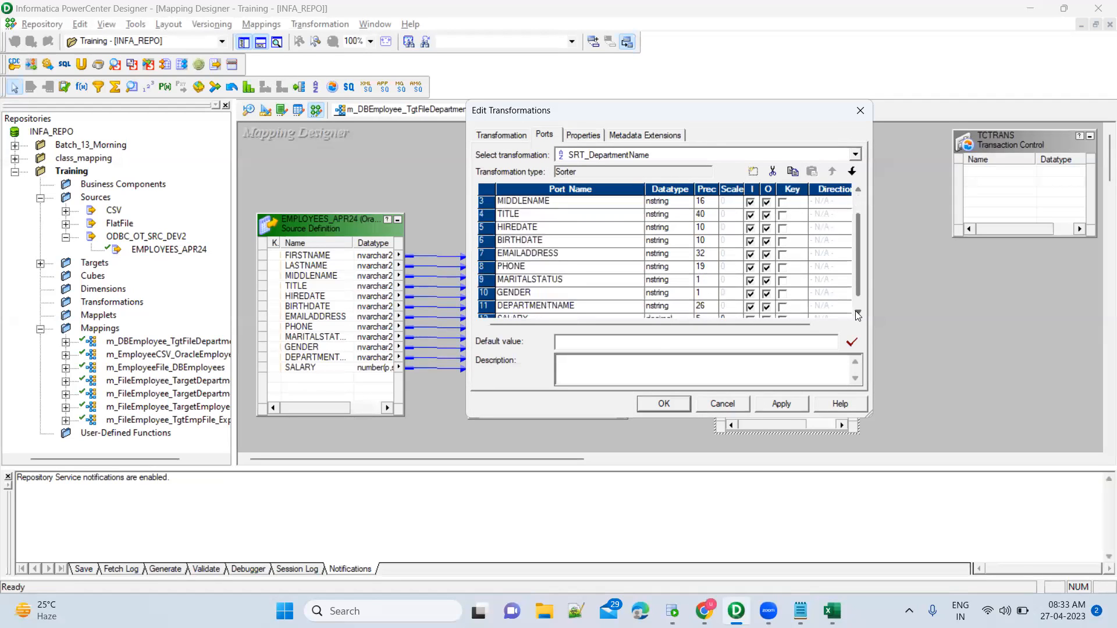
click(782, 307)
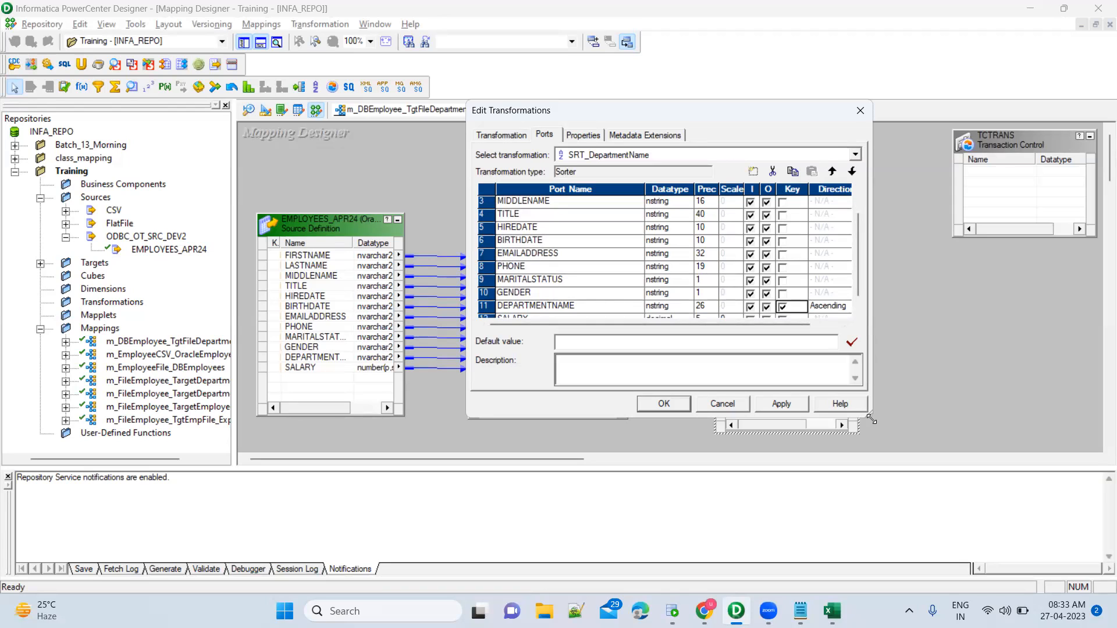
drag(871, 419, 951, 435)
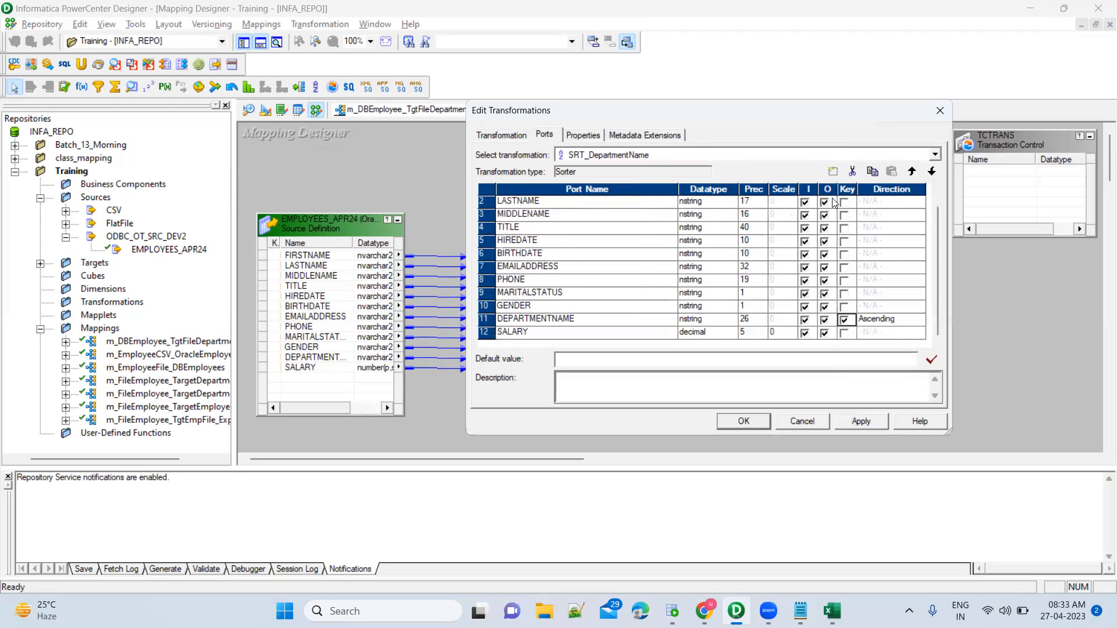
drag(644, 109, 505, 90)
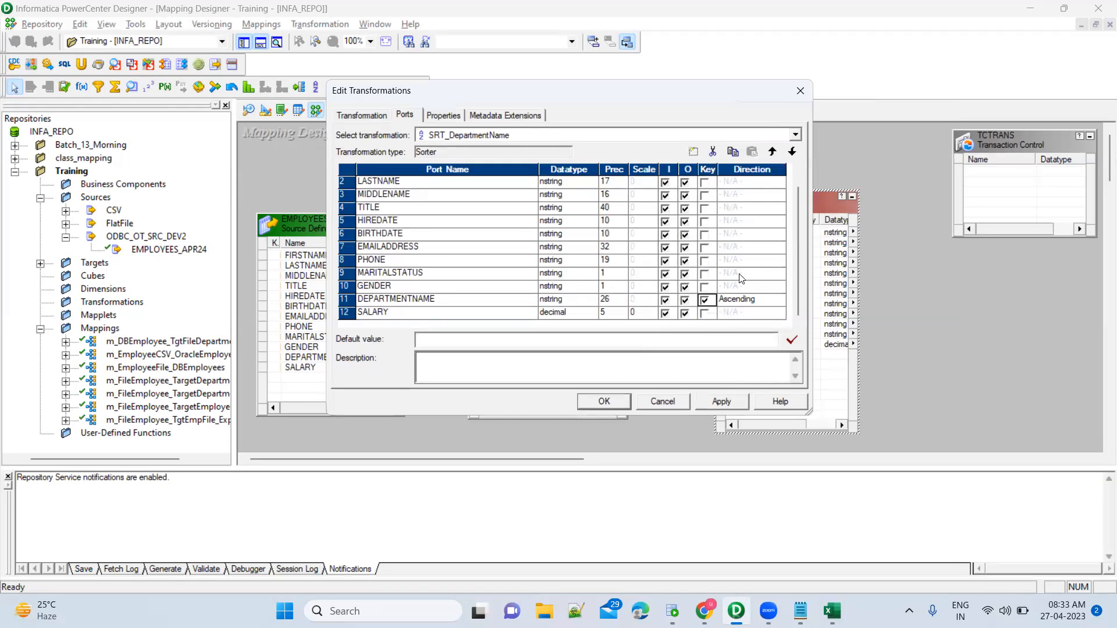
Set DEPARTMENTNAME's sort direction to Ascending, recheck properties, and bring up the Notepad notes.
click(772, 299)
click(772, 299)
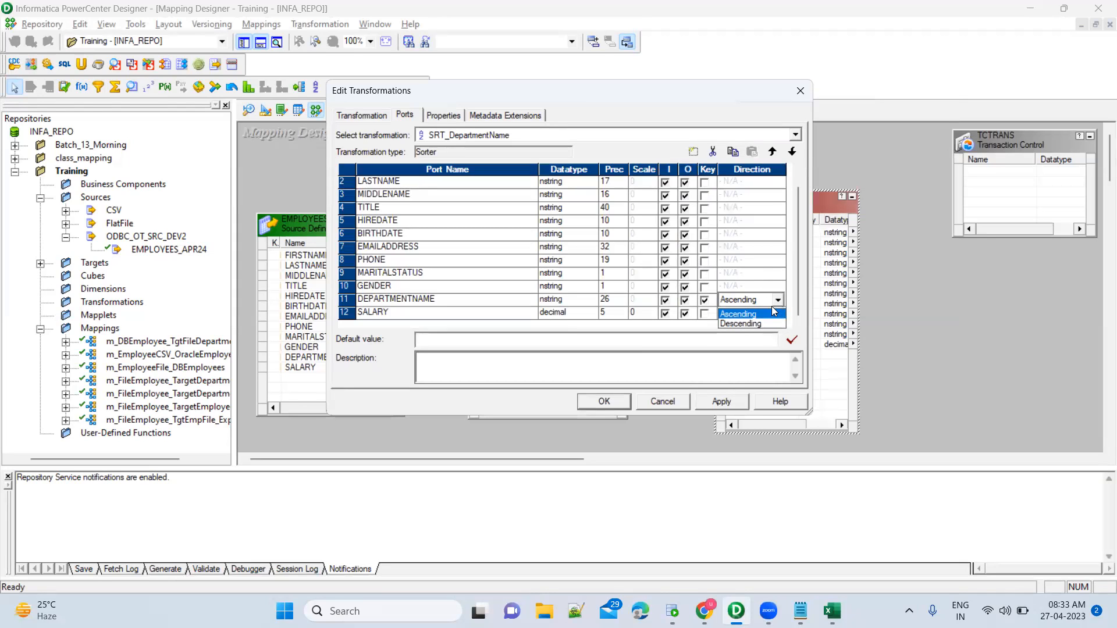
key(Up)
click(770, 316)
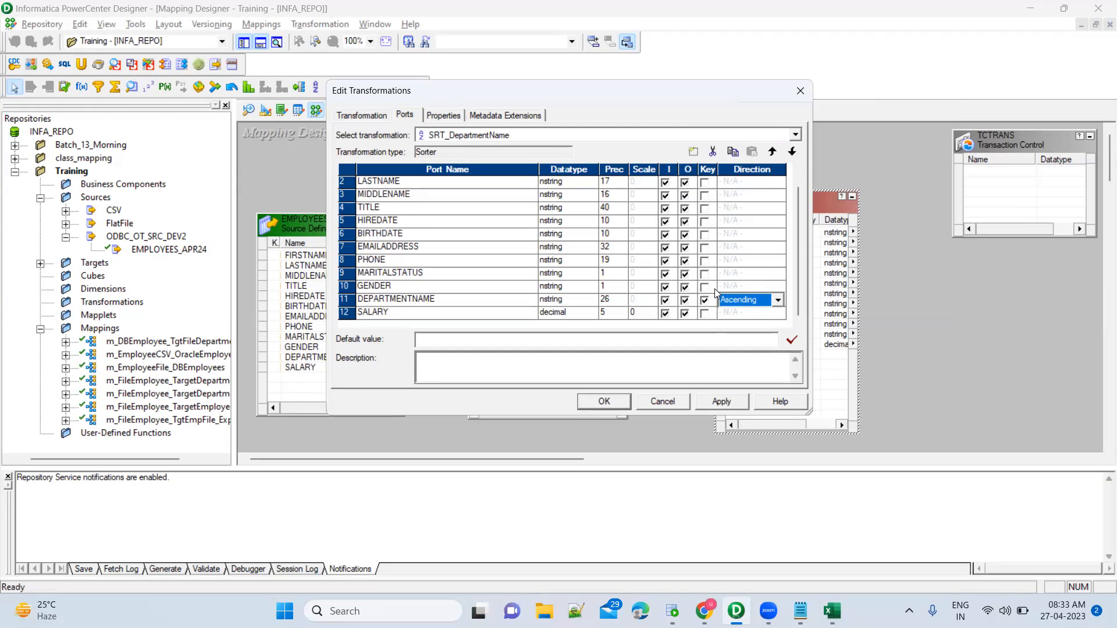
click(516, 299)
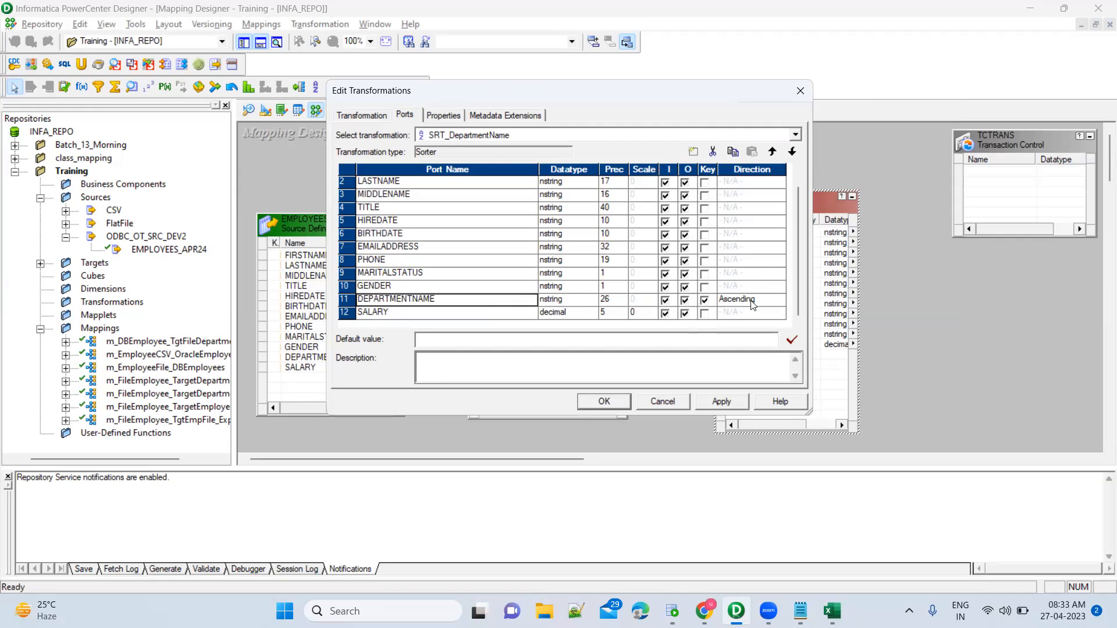
click(446, 115)
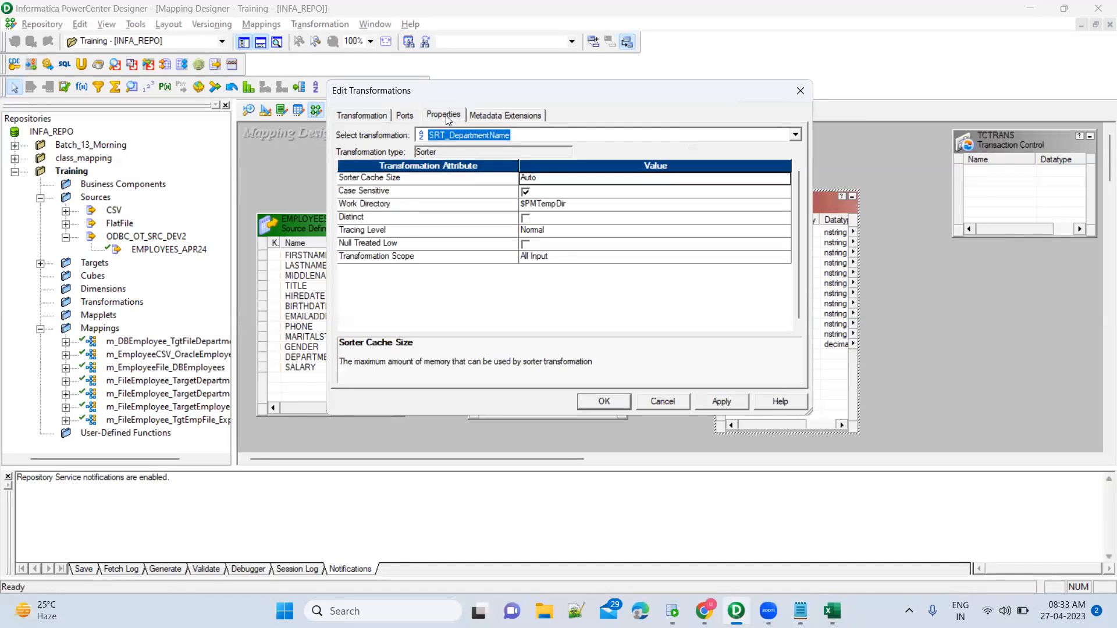
click(401, 117)
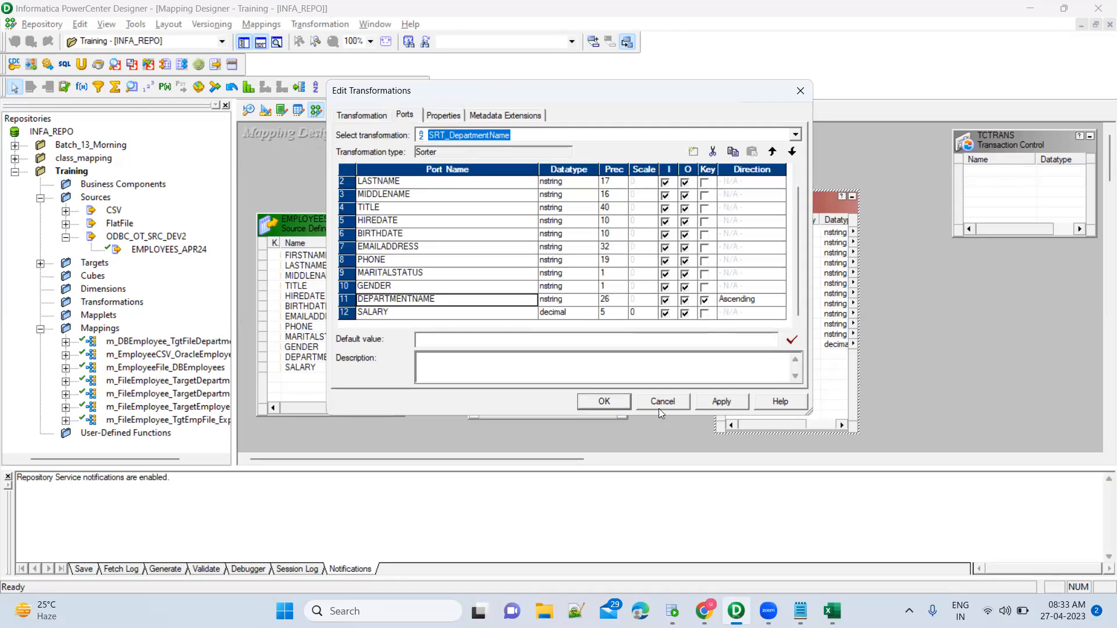
mouse_move(800, 611)
click(800, 536)
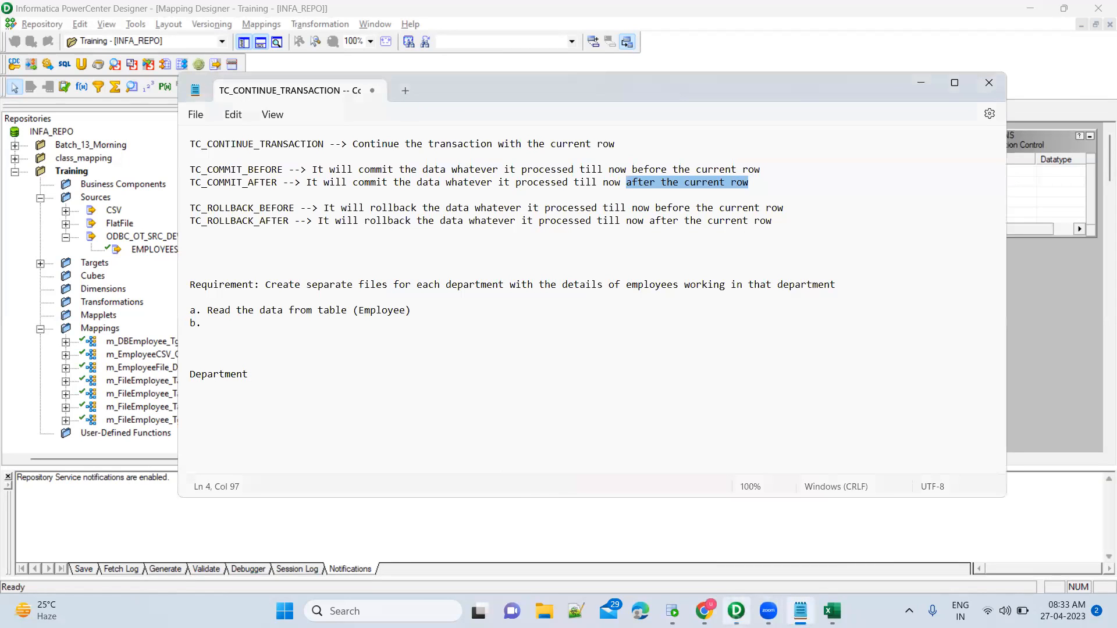
Select the last Document Control row 5 and the first Engineering row in the results.
key(alt+Tab)
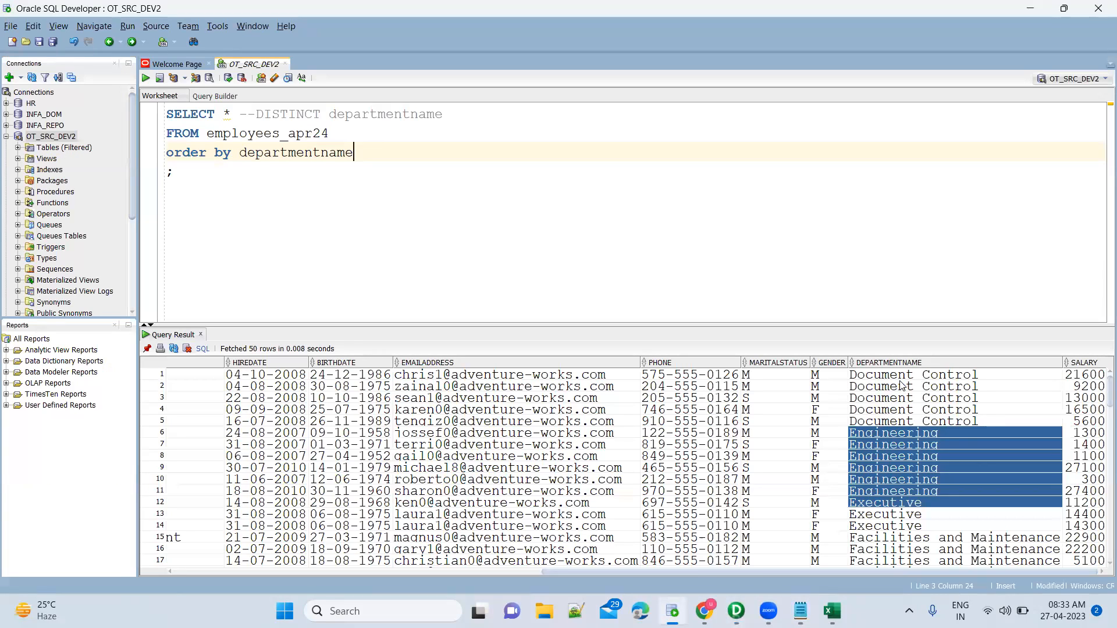
click(900, 386)
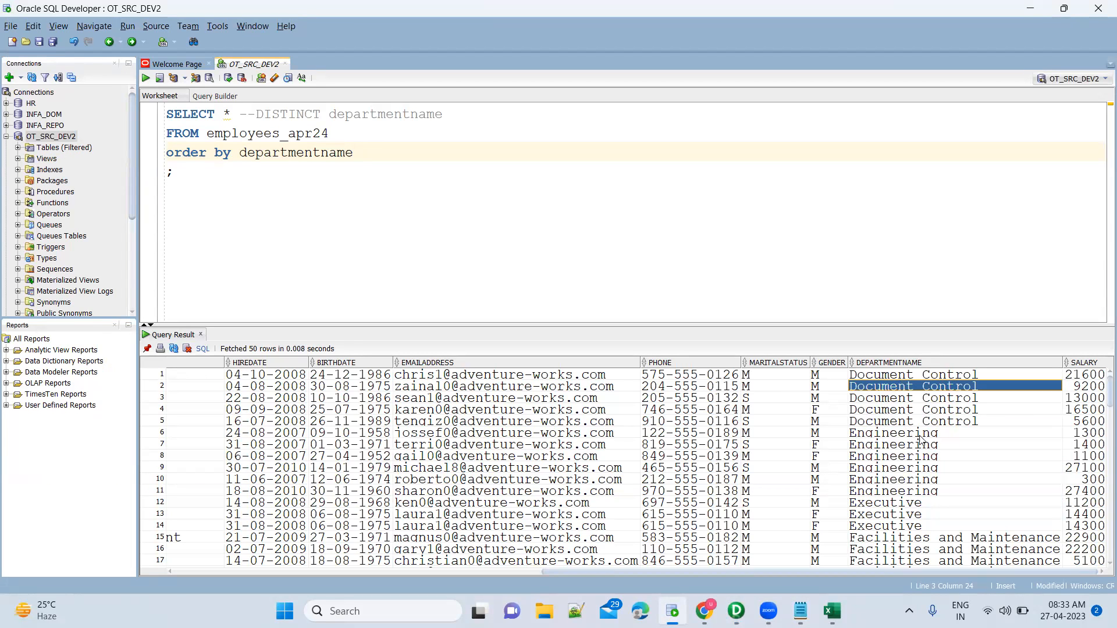
click(933, 425)
key(shift+Down)
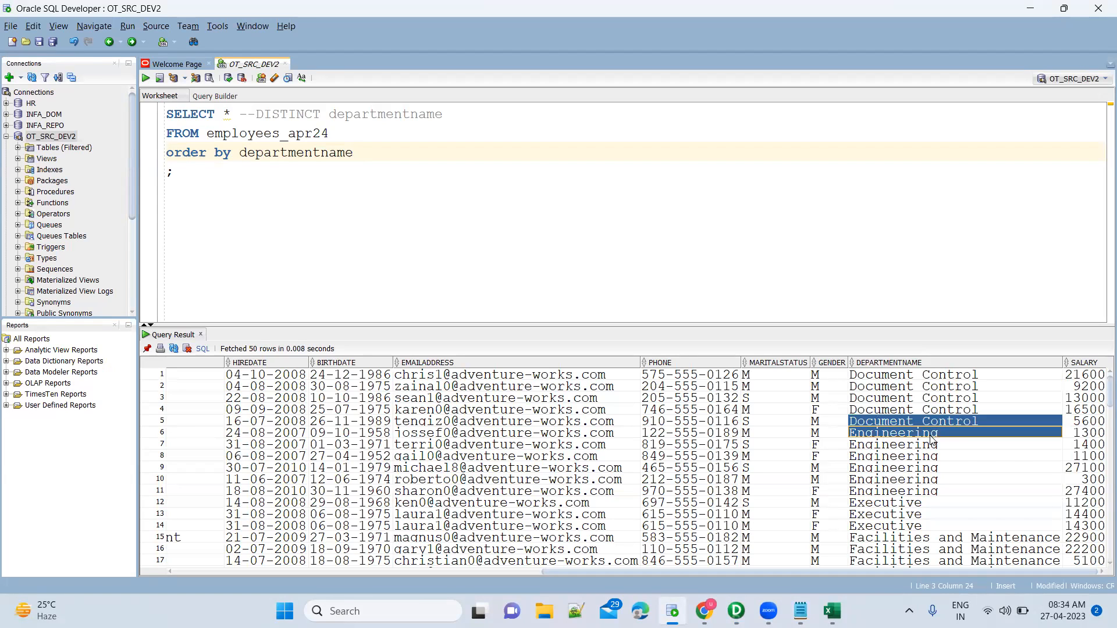
Highlight the commit/rollback explanations and TC_CONTINUE_TRANSACTION in the notes, then minimise them.
click(800, 611)
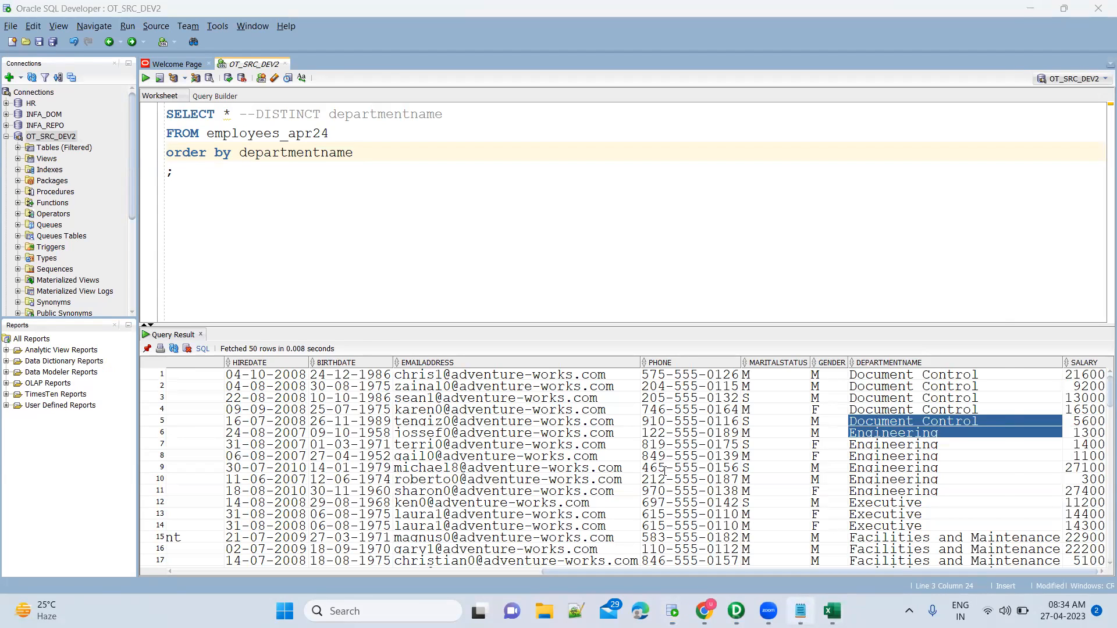
drag(253, 169, 272, 224)
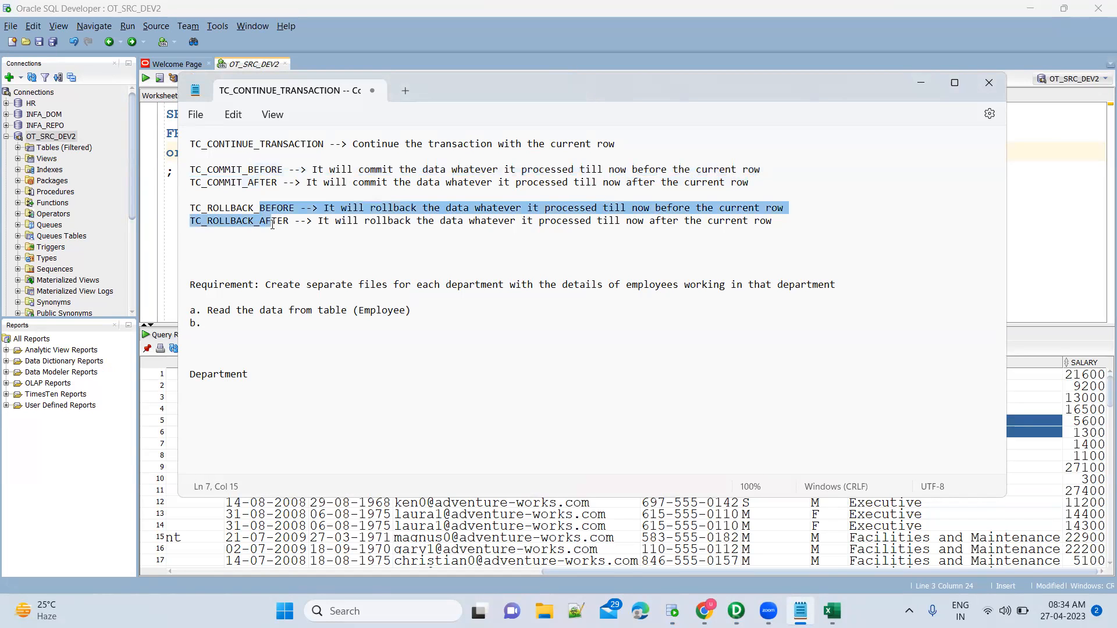
drag(272, 144, 325, 149)
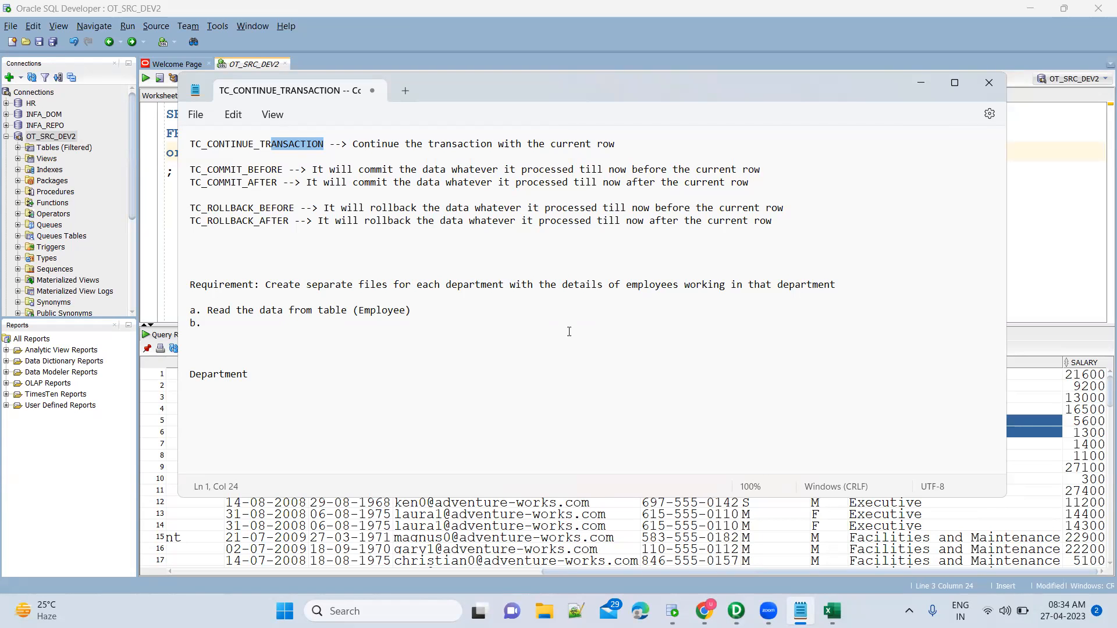
click(922, 89)
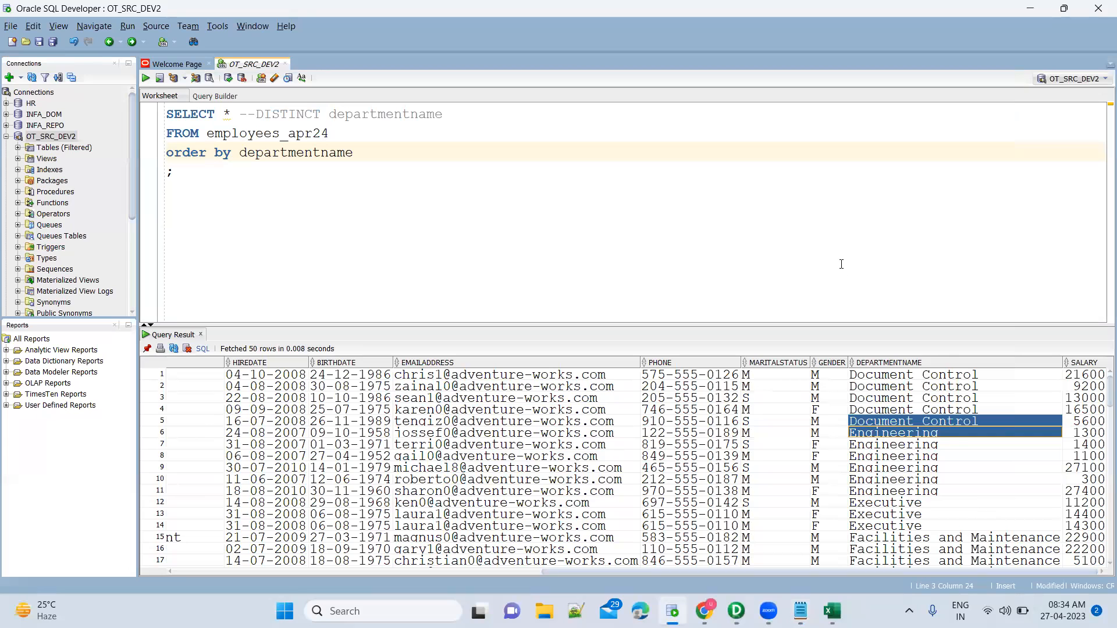
Return to SQL Developer and point out the Document Control to Engineering boundary at rows 5-6.
key(alt+Tab)
key(alt+Tab)
key(alt+Tab)
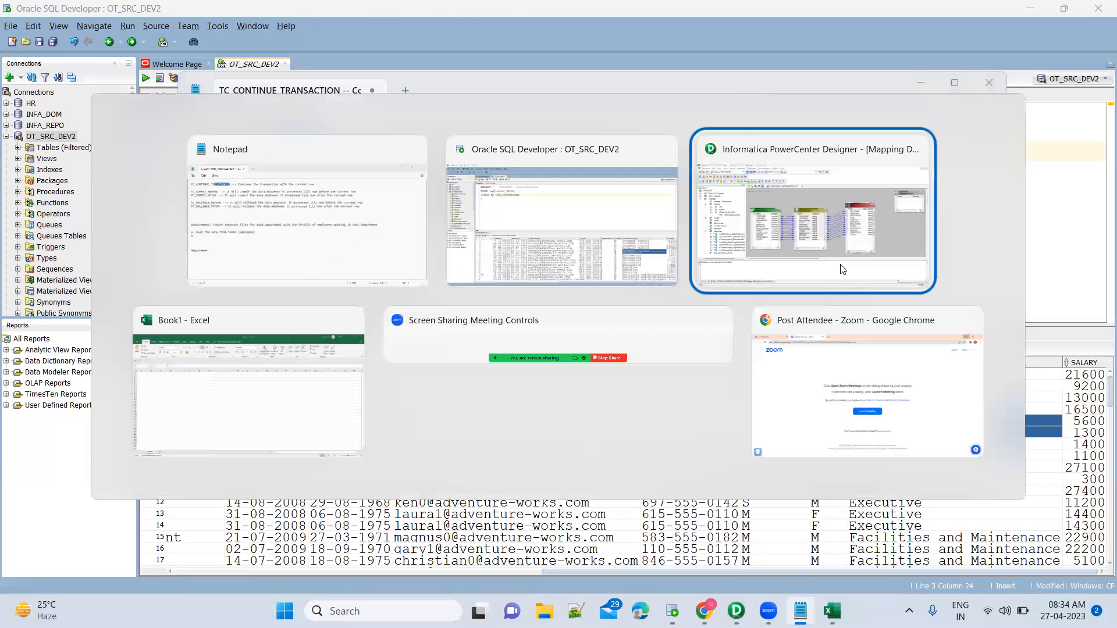
click(819, 202)
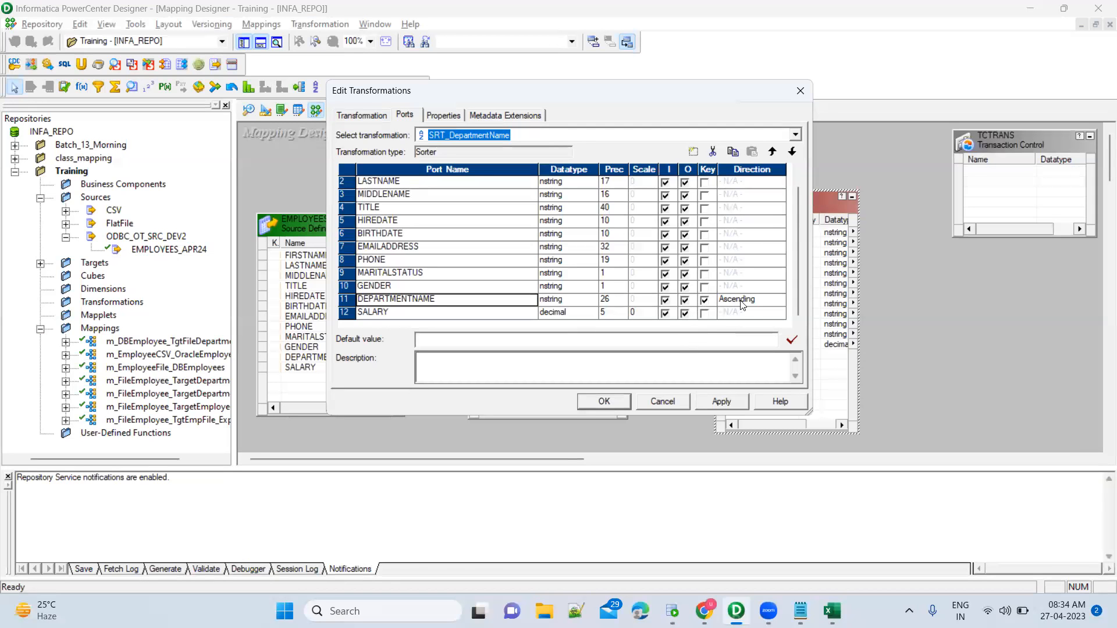
click(801, 612)
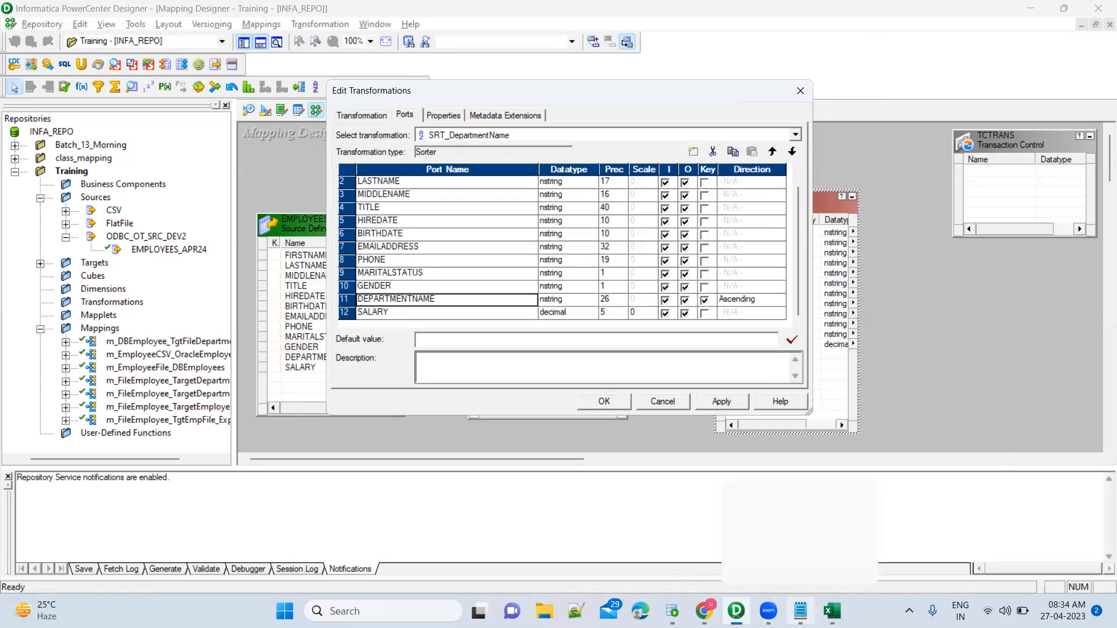
click(673, 611)
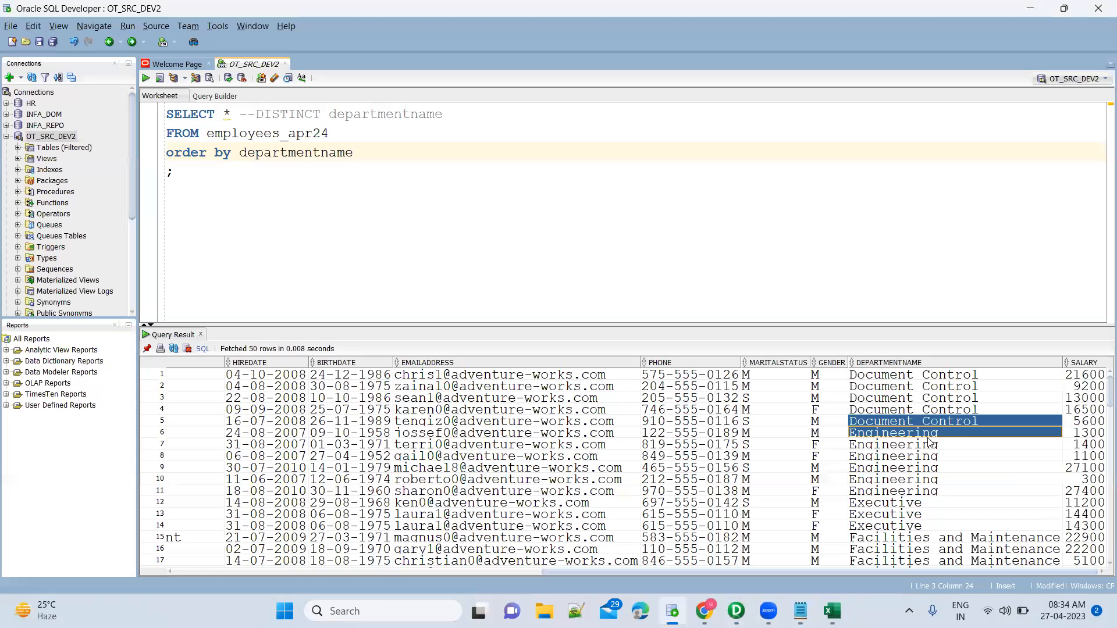
click(943, 434)
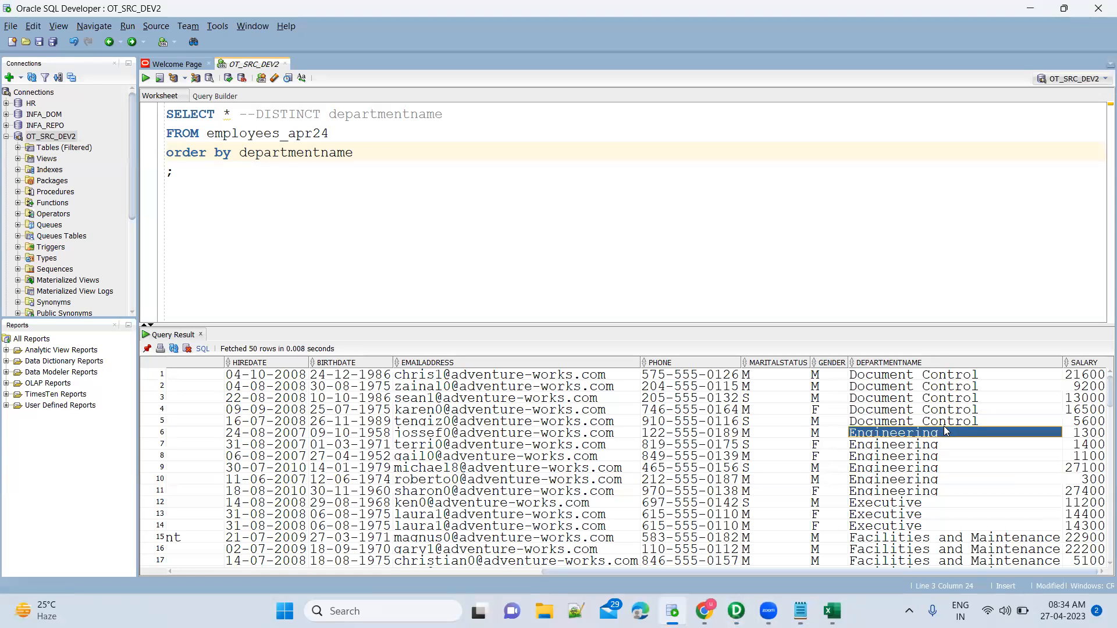
click(947, 423)
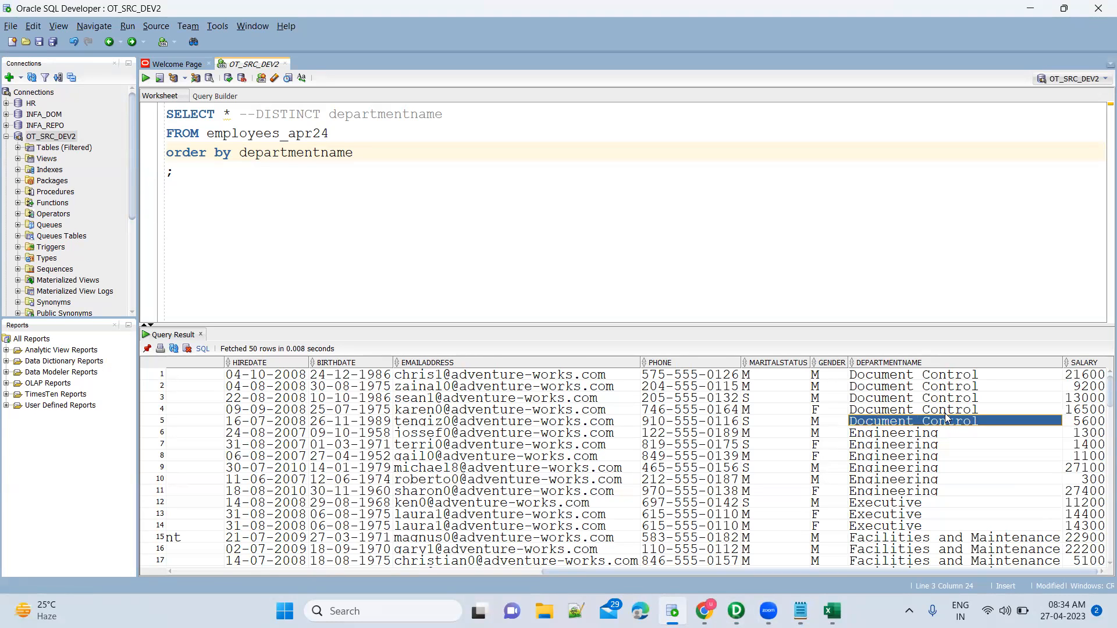
click(955, 378)
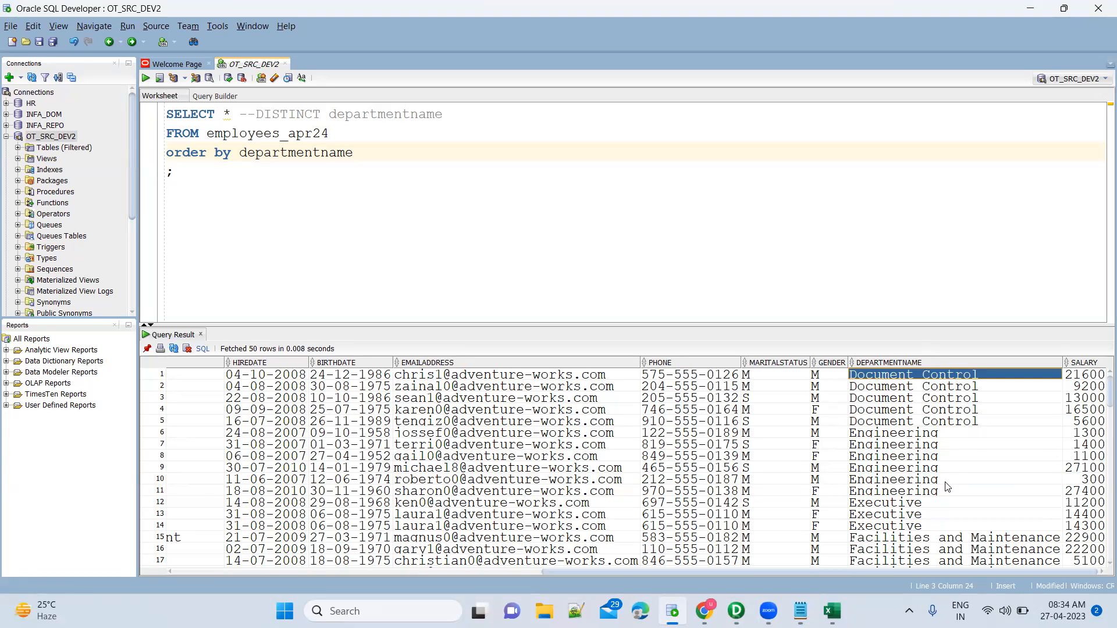
Check the Production value in row 61, select all Document Control rows, then return to PowerCenter.
scroll(946, 489, down, 15)
click(932, 550)
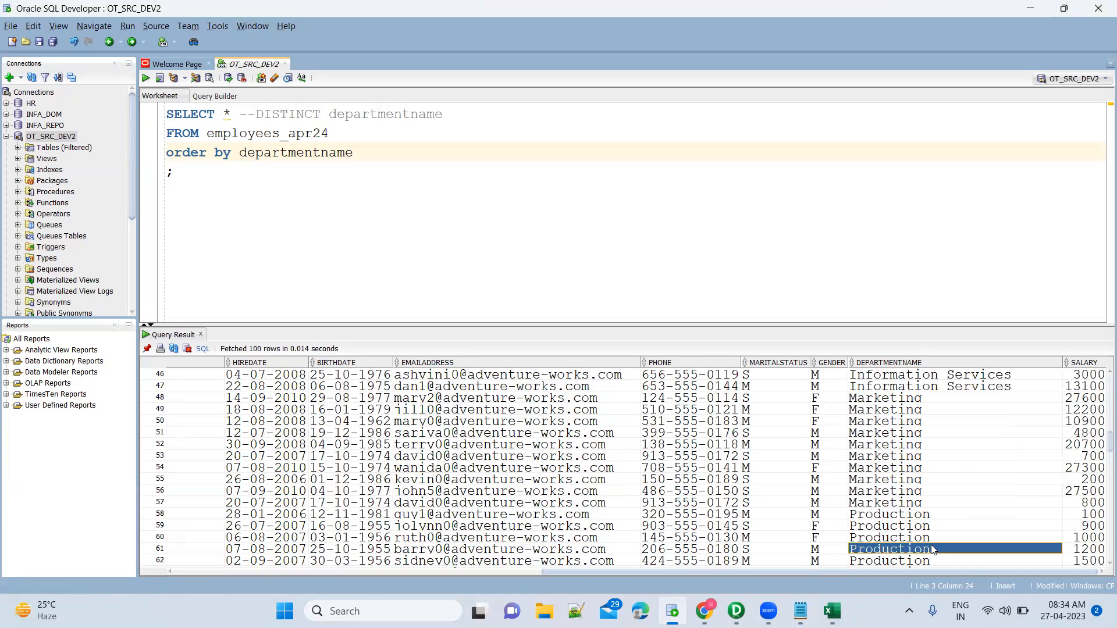
scroll(942, 461, up, 15)
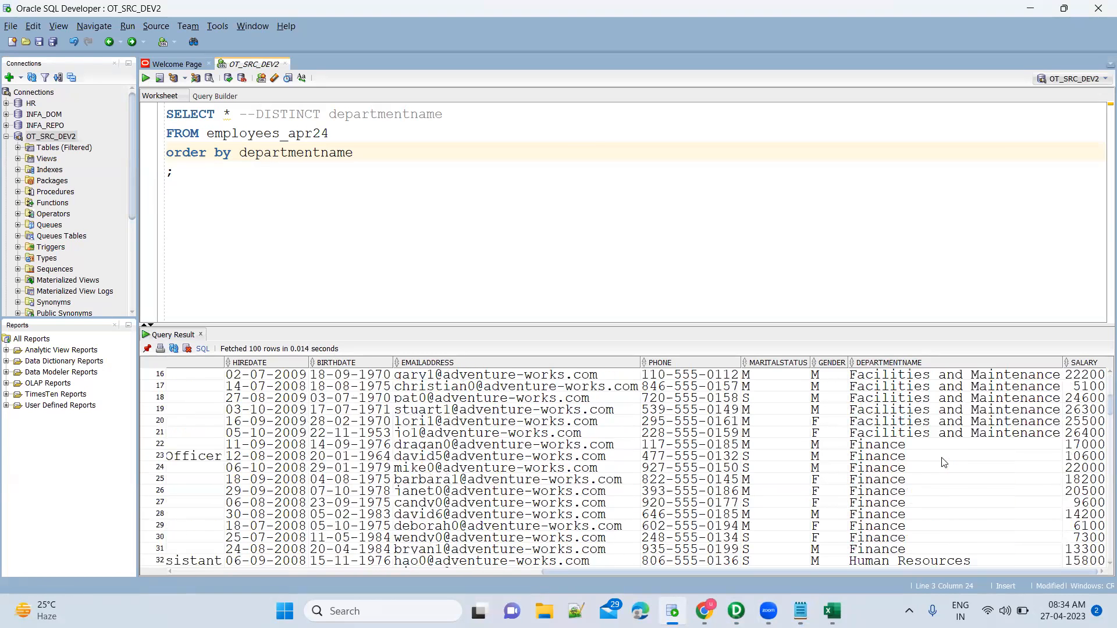
click(960, 399)
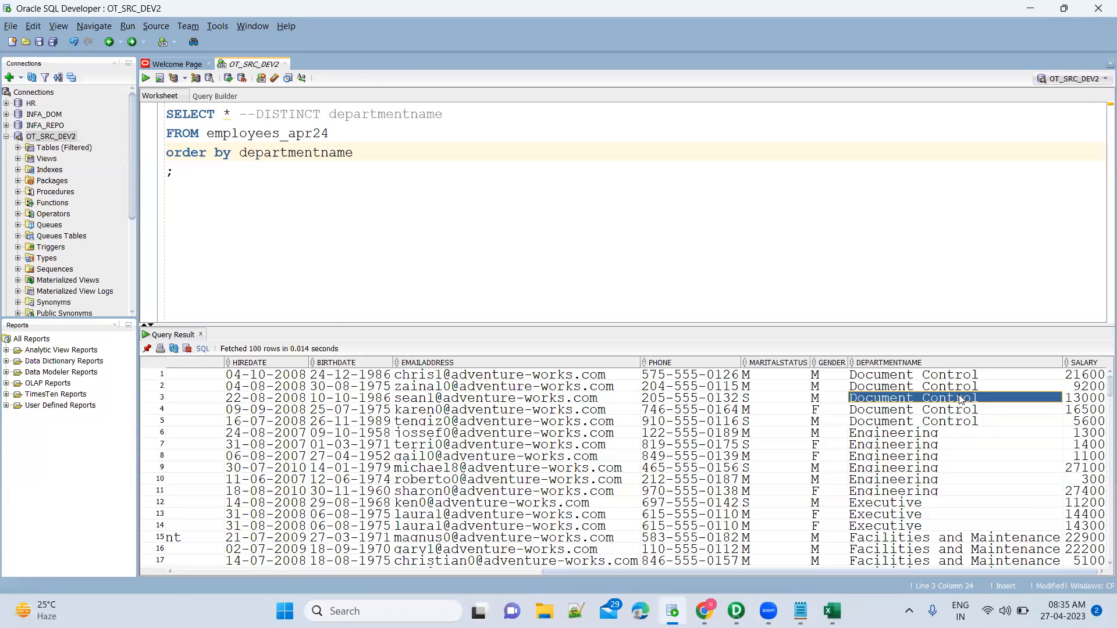
click(980, 375)
key(shift+Down)
key(shift+Down)
key(shift+Down)
key(shift+Down)
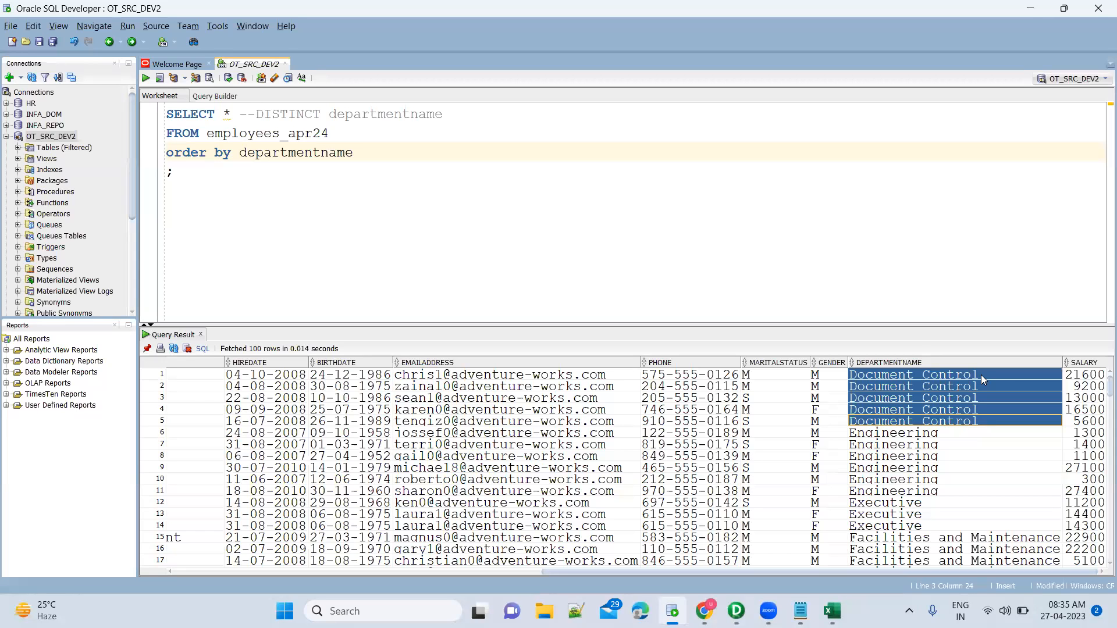
key(alt+Tab)
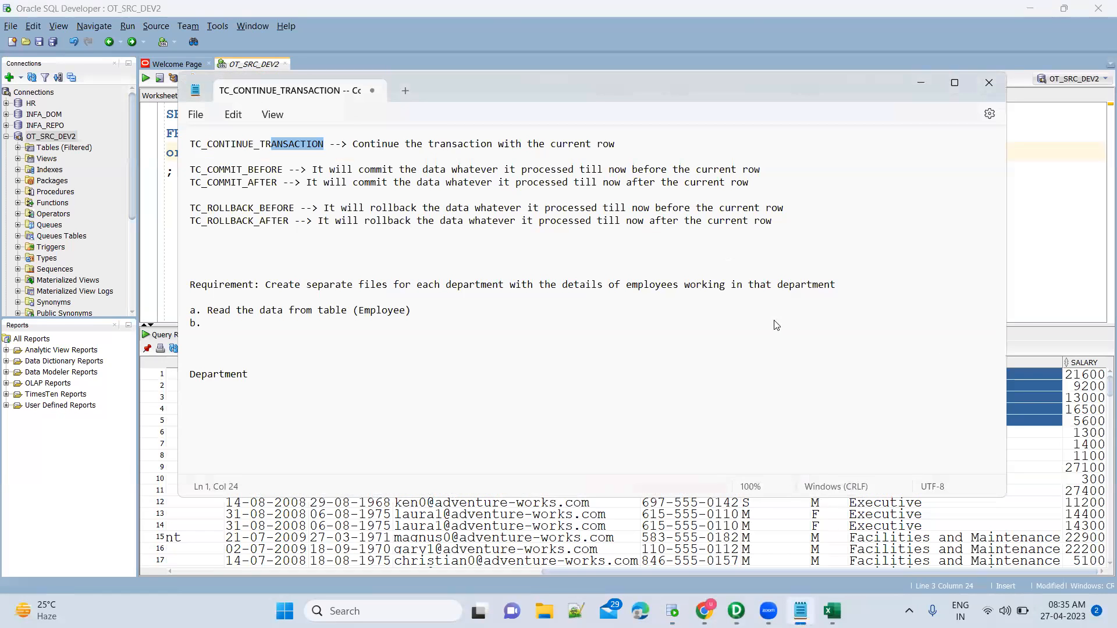
key(alt+Tab)
Apply and close the SRT_DepartmentName settings, then shorten the sorter box to fit its ports.
click(749, 235)
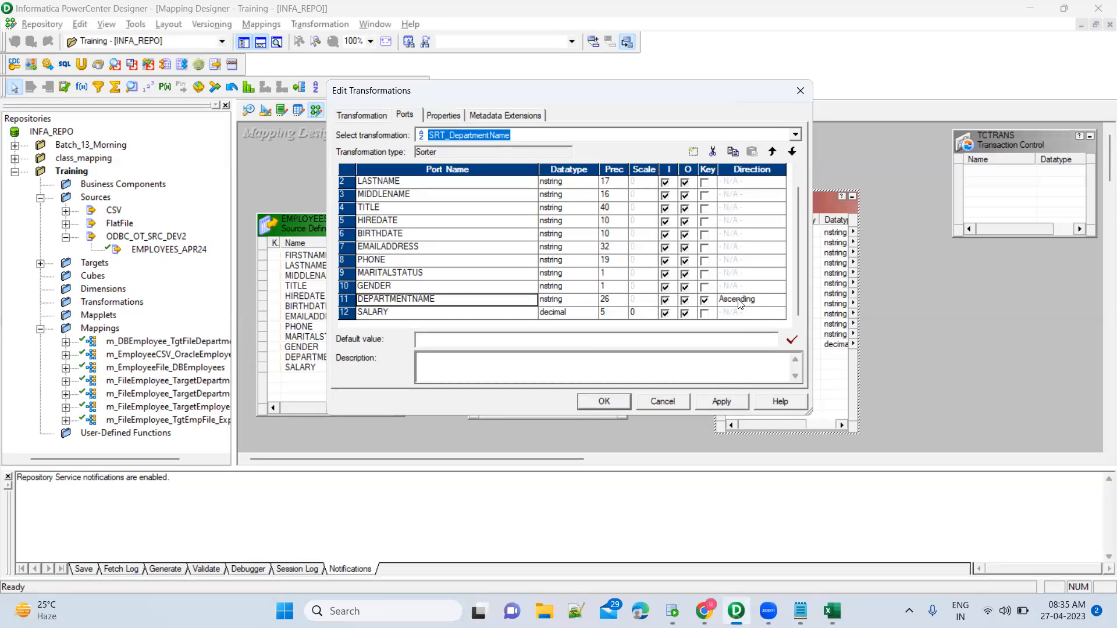
click(722, 407)
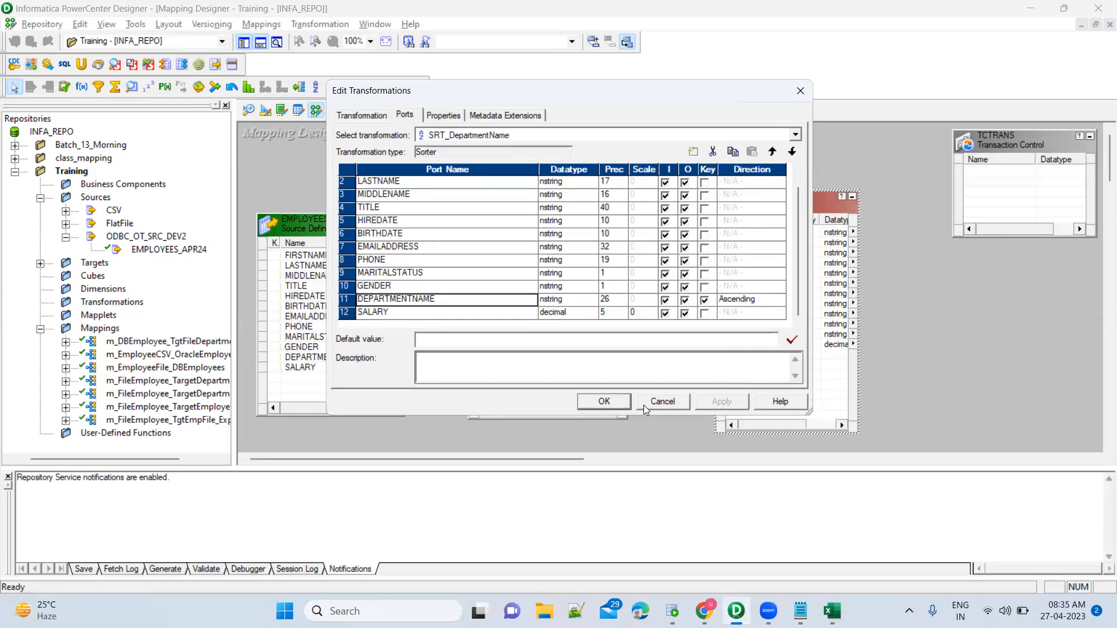
click(625, 405)
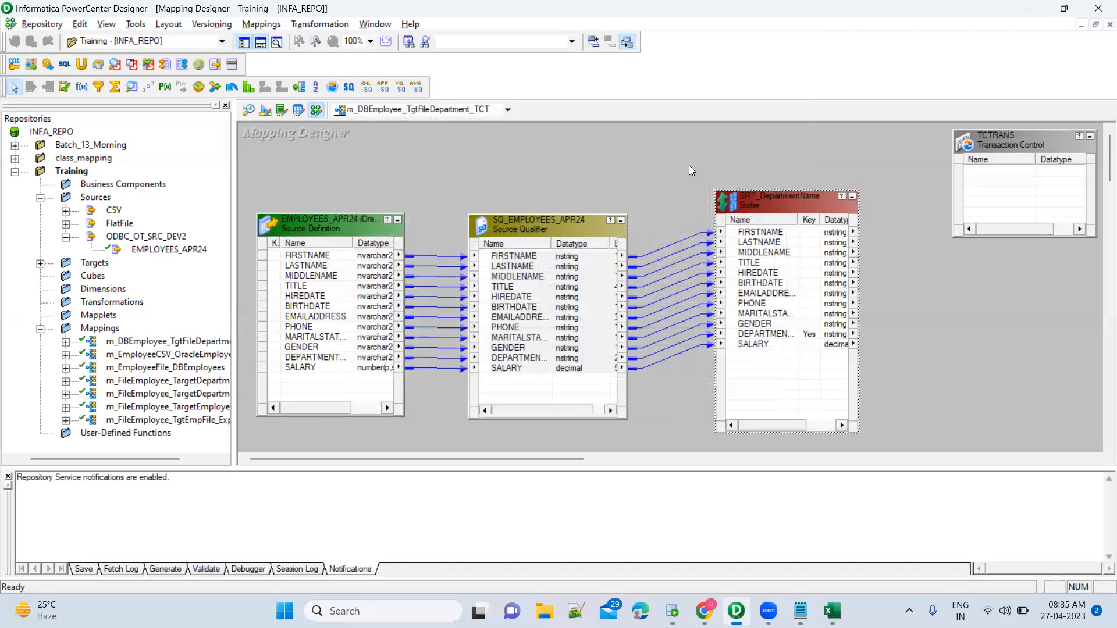
drag(790, 395, 879, 441)
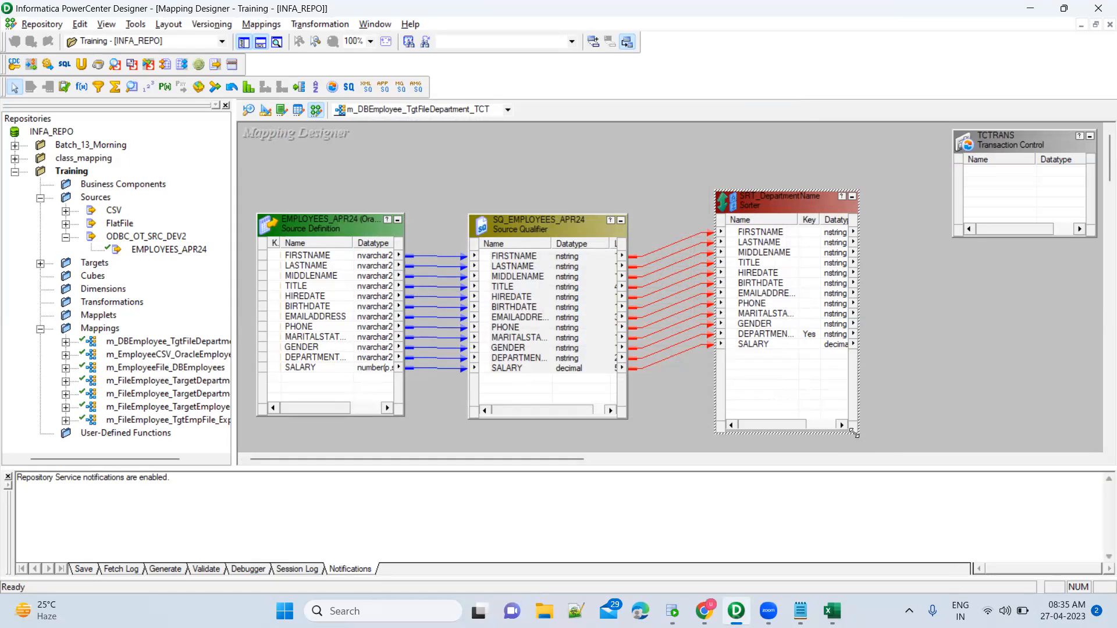
drag(853, 433, 853, 374)
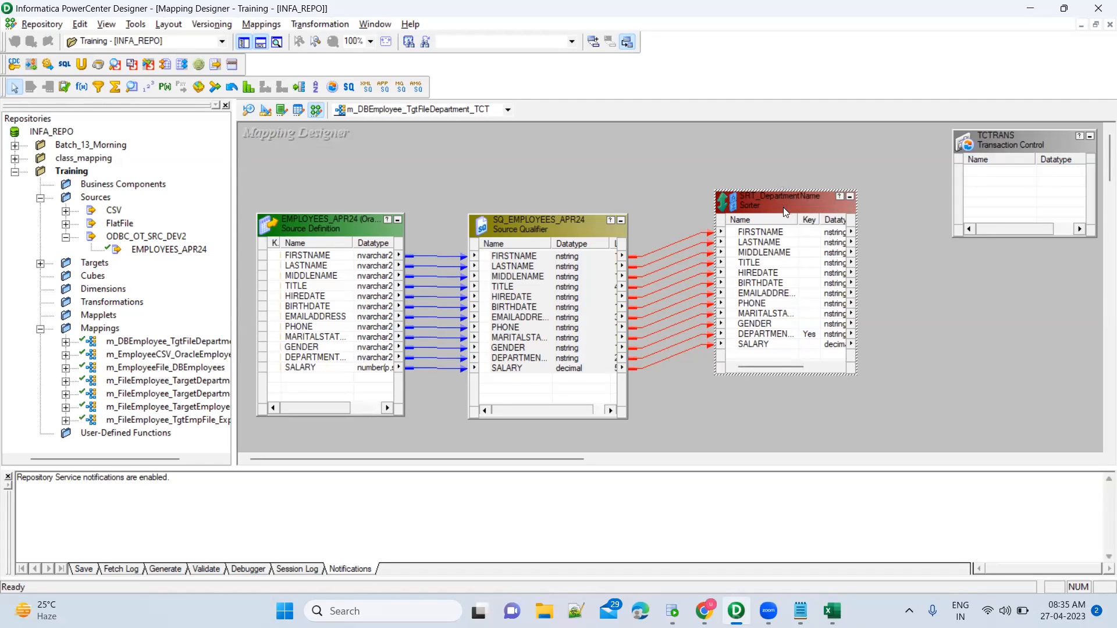
Select the SRT_DepartmentName sorter and the unlinked TCTRANS transaction control on the canvas.
click(797, 265)
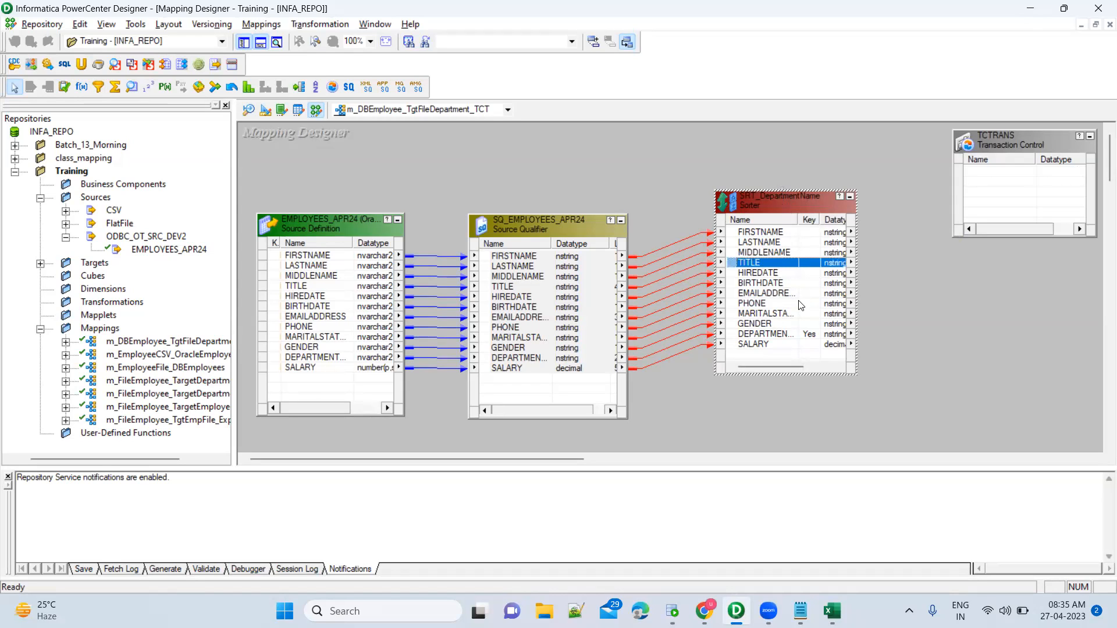
click(681, 216)
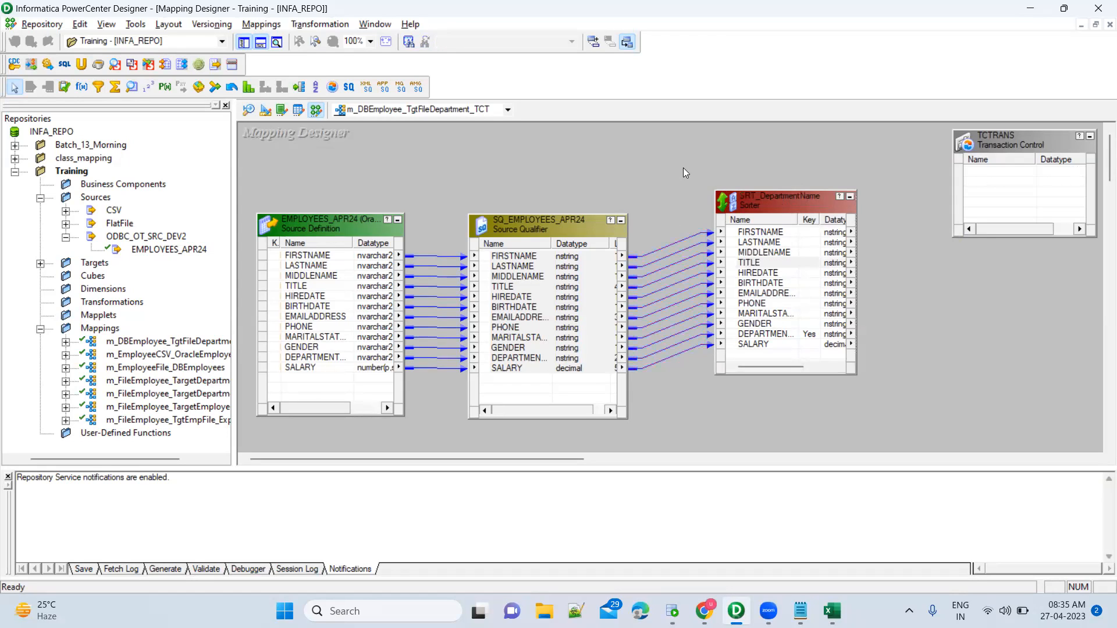
drag(685, 174, 895, 400)
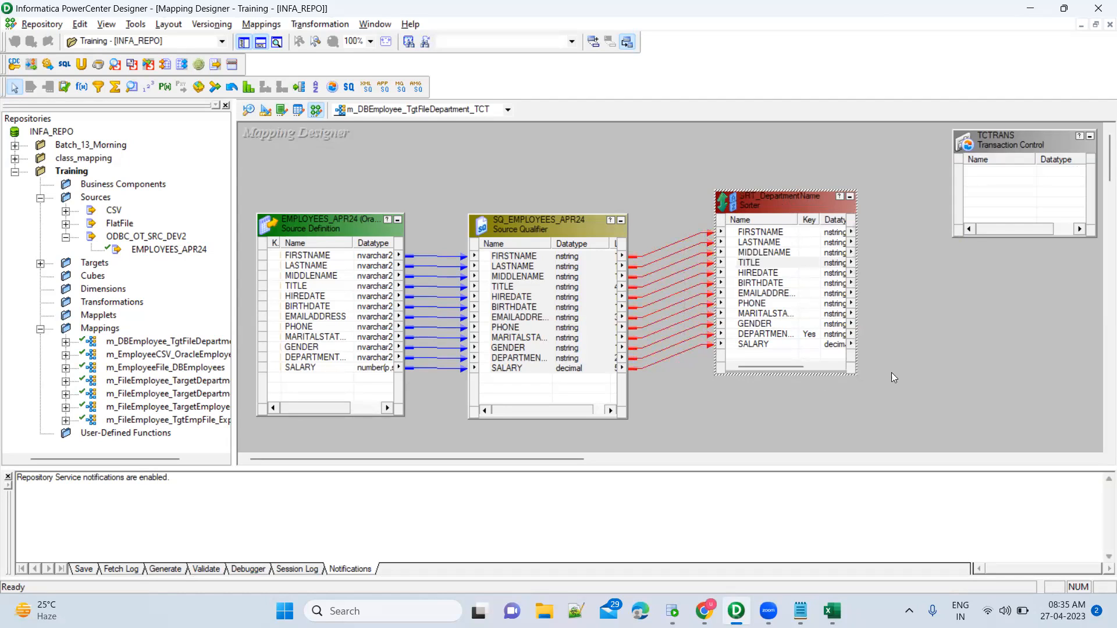
click(939, 277)
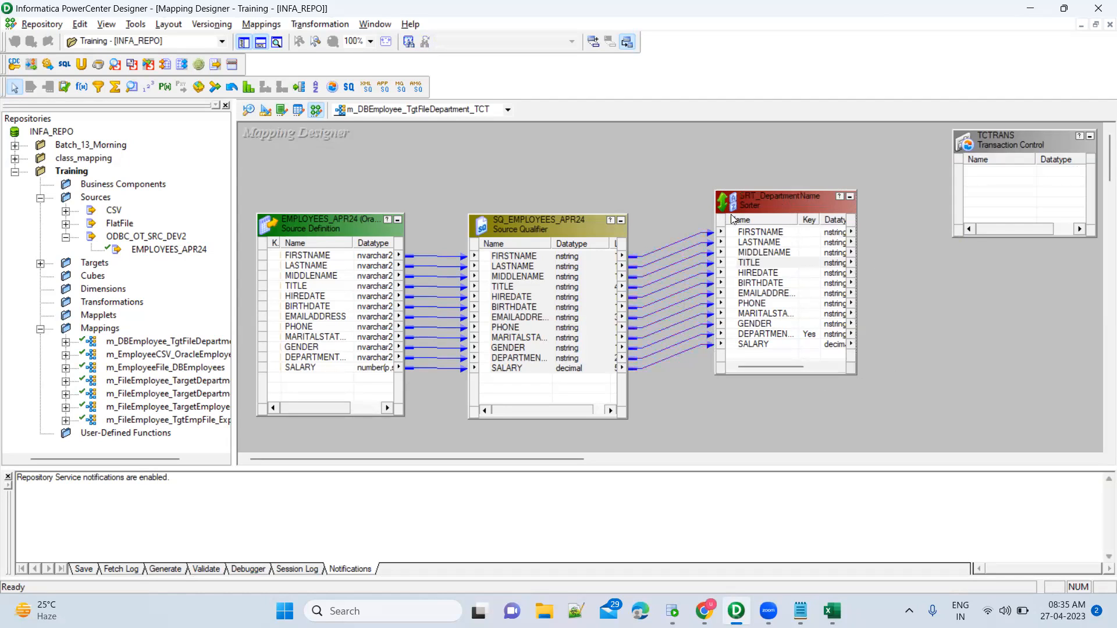
drag(680, 163, 873, 391)
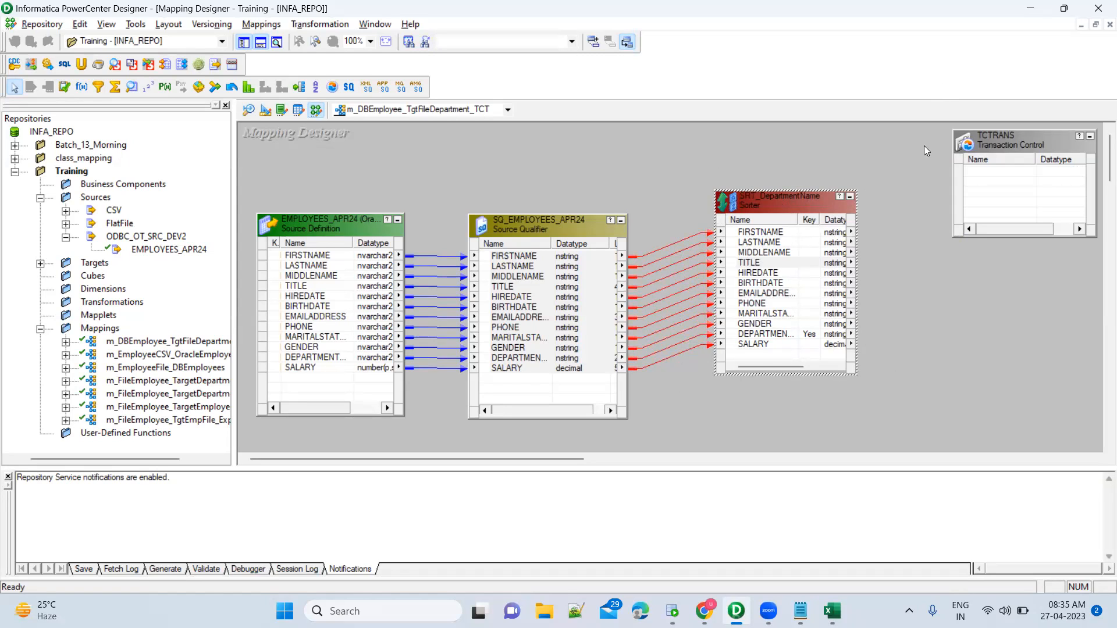
mouse_move(927, 127)
mouse_down()
mouse_move(993, 235)
mouse_move(1100, 272)
mouse_up()
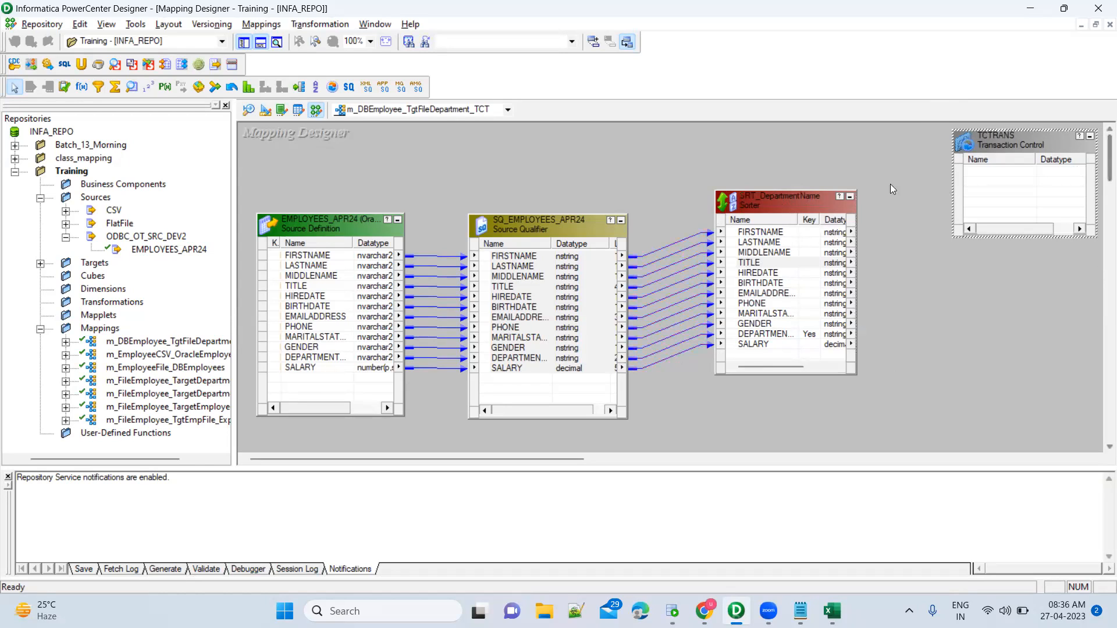
mouse_move(684, 177)
mouse_down()
mouse_move(847, 411)
mouse_move(876, 434)
mouse_up()
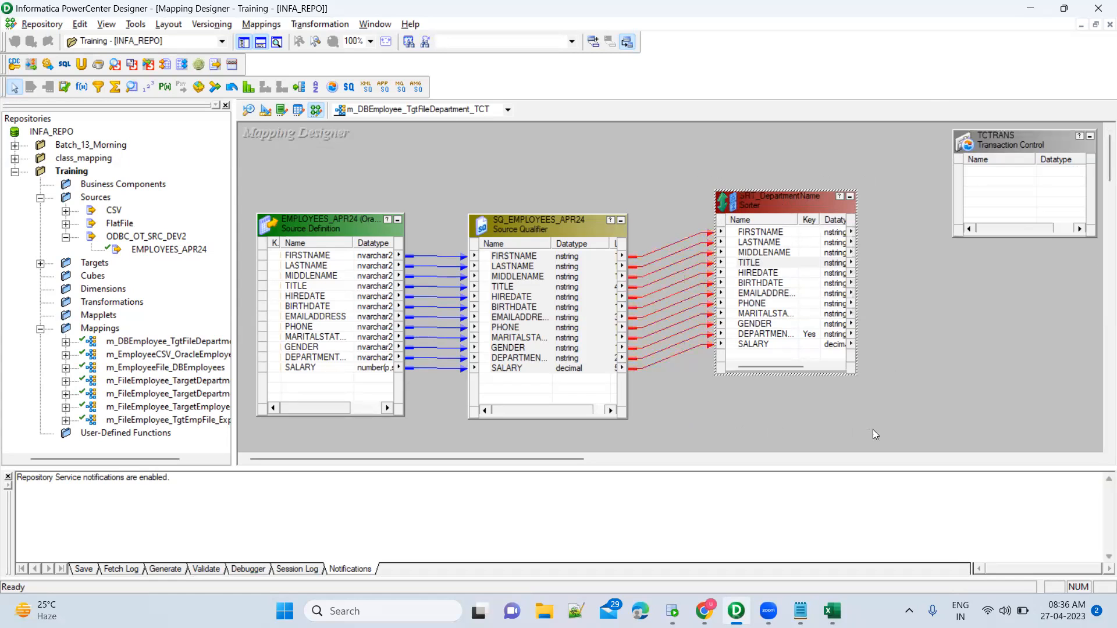
click(878, 307)
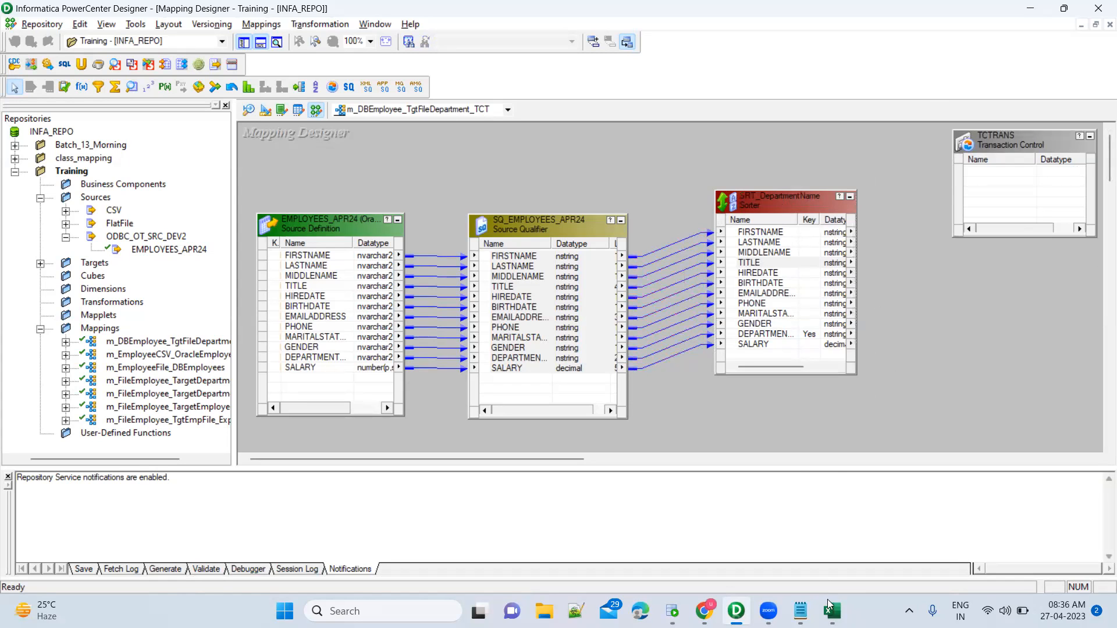
Scroll the sorted employee results past Engineering toward the last departments, then return to the mapping.
click(801, 611)
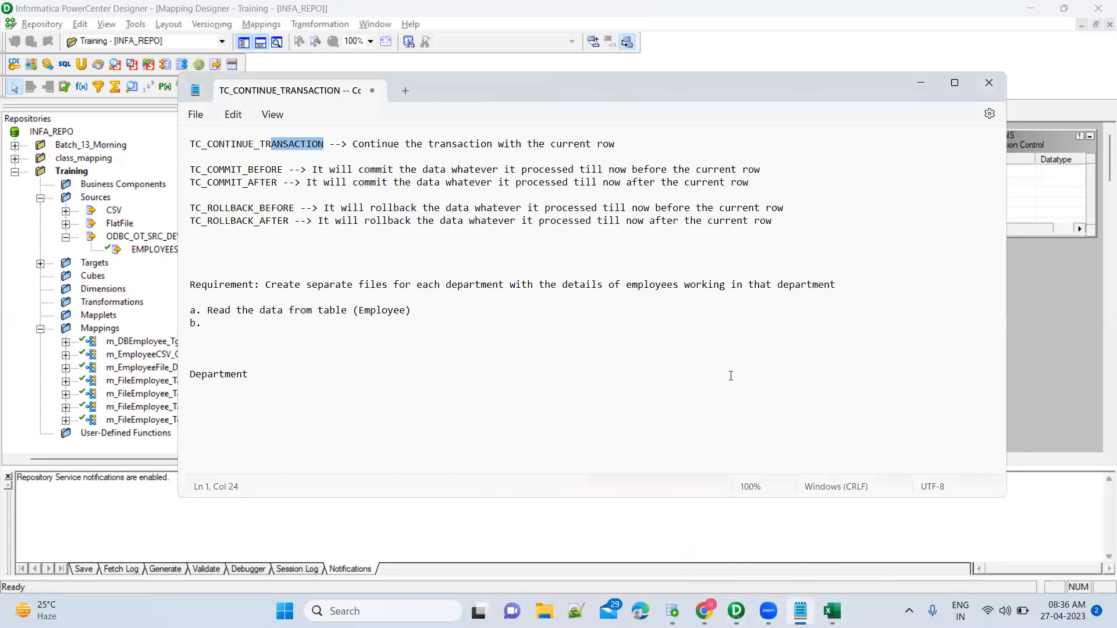
click(673, 611)
click(878, 459)
scroll(879, 464, down, 20)
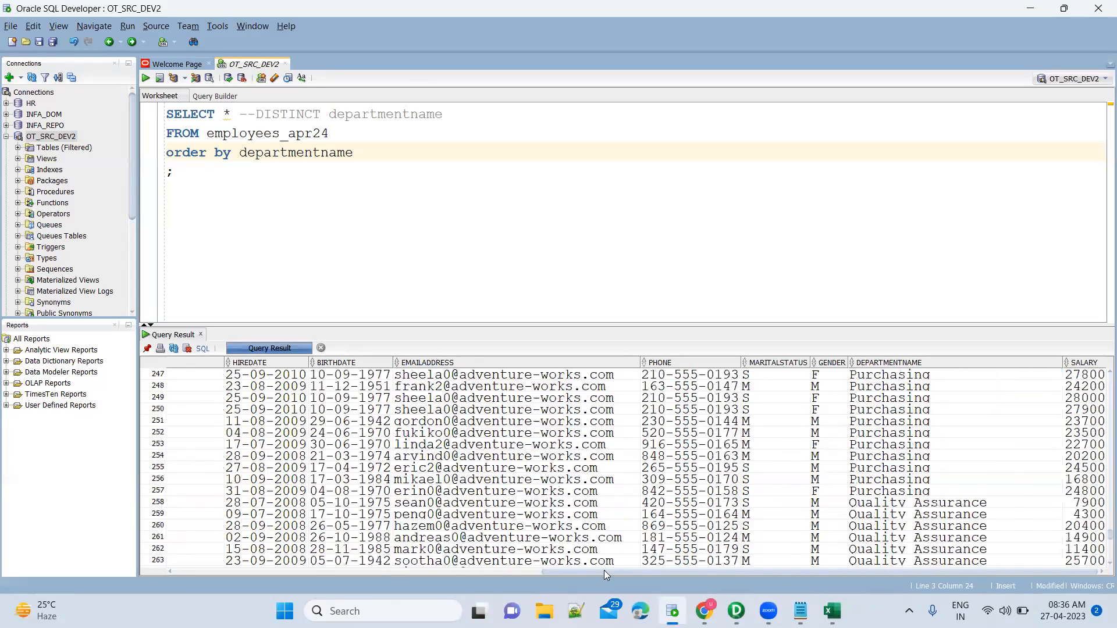
mouse_move(672, 612)
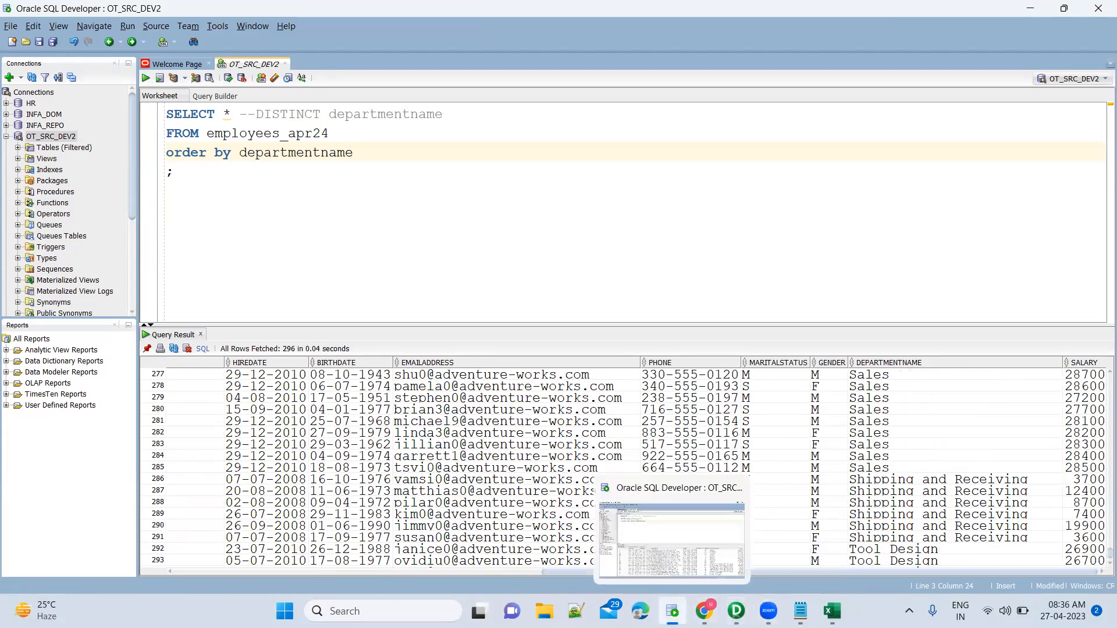
click(736, 611)
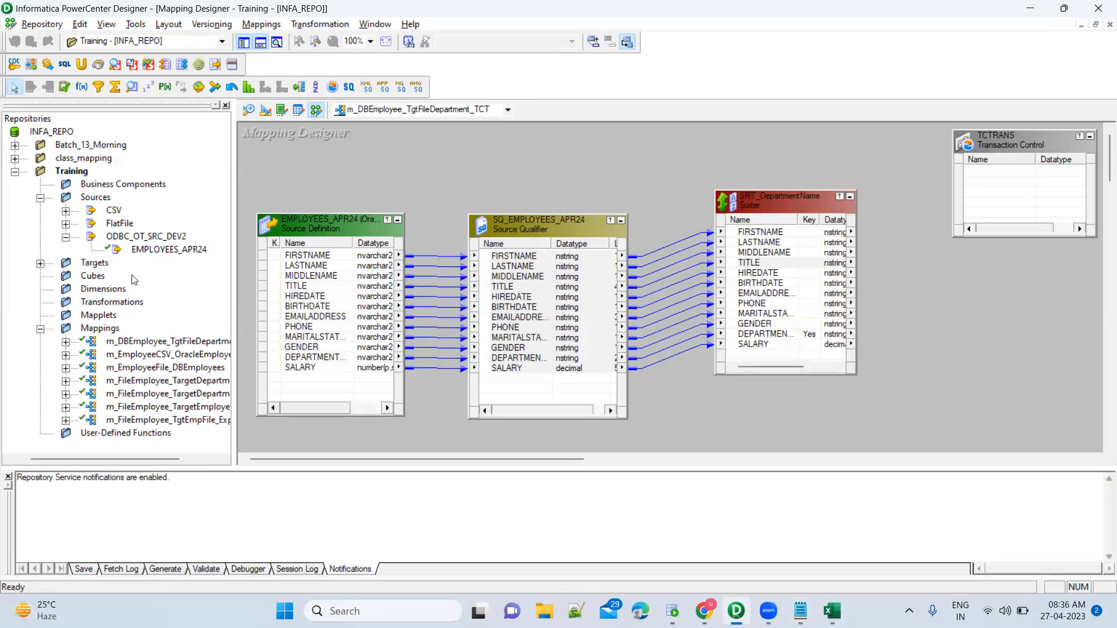
Add the FF_Employees target to the mapping and link all SRT_DepartmentName ports to it.
click(40, 264)
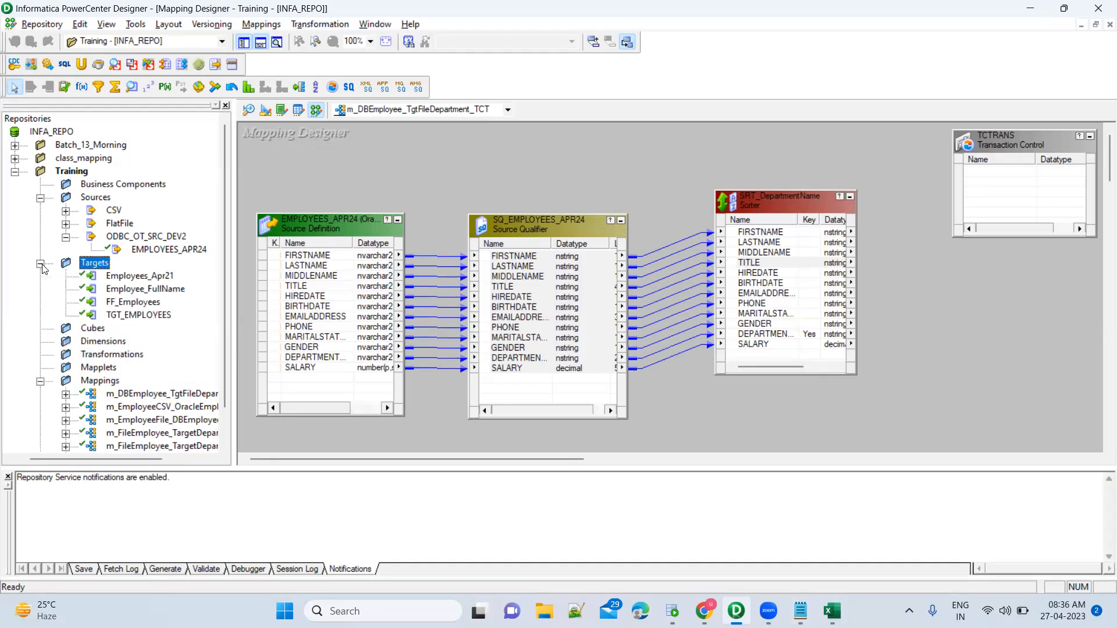
drag(140, 304, 1001, 282)
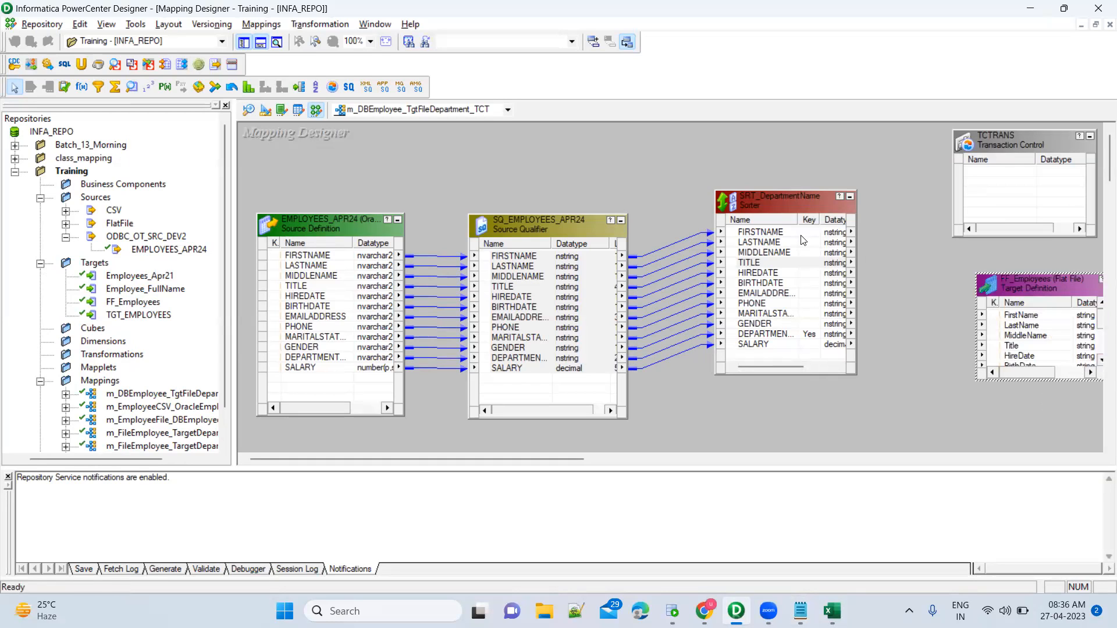
click(766, 235)
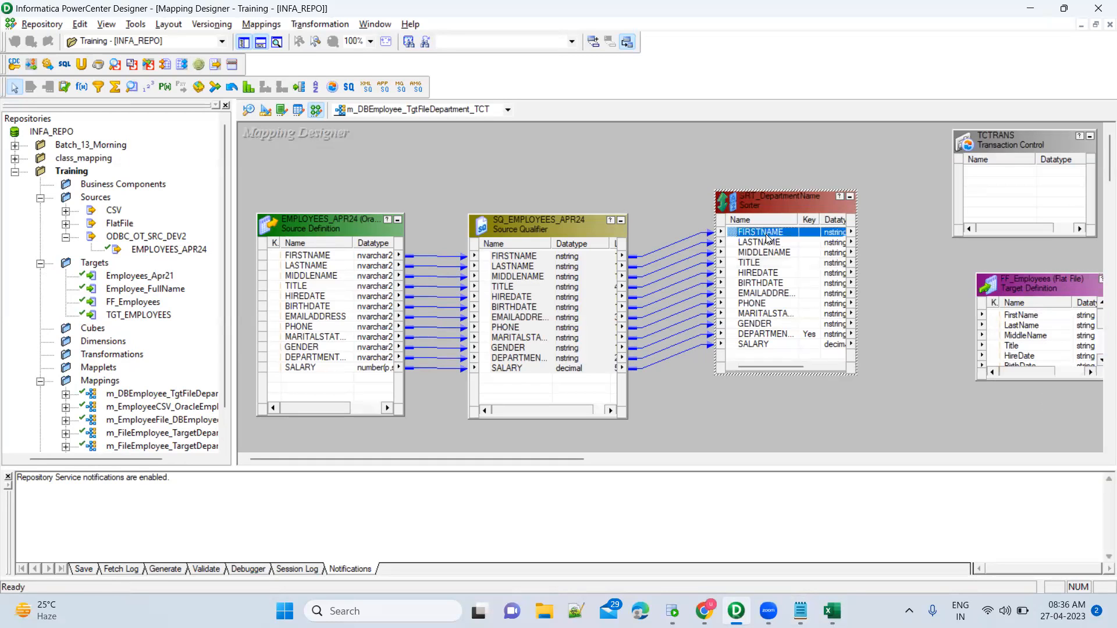
shift+click(764, 344)
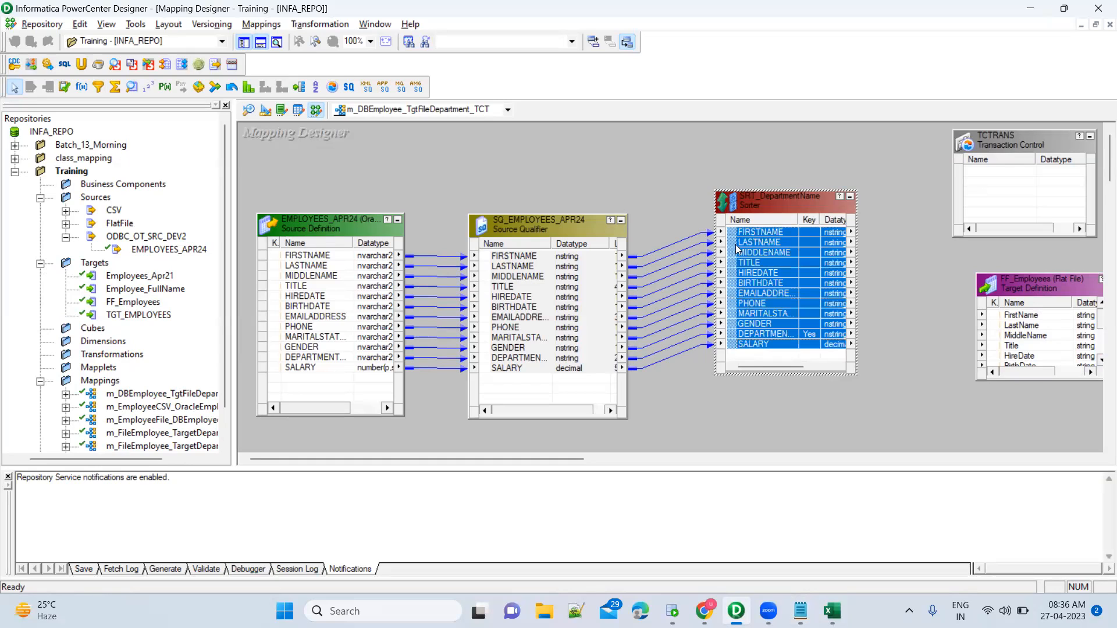
drag(733, 237, 1039, 322)
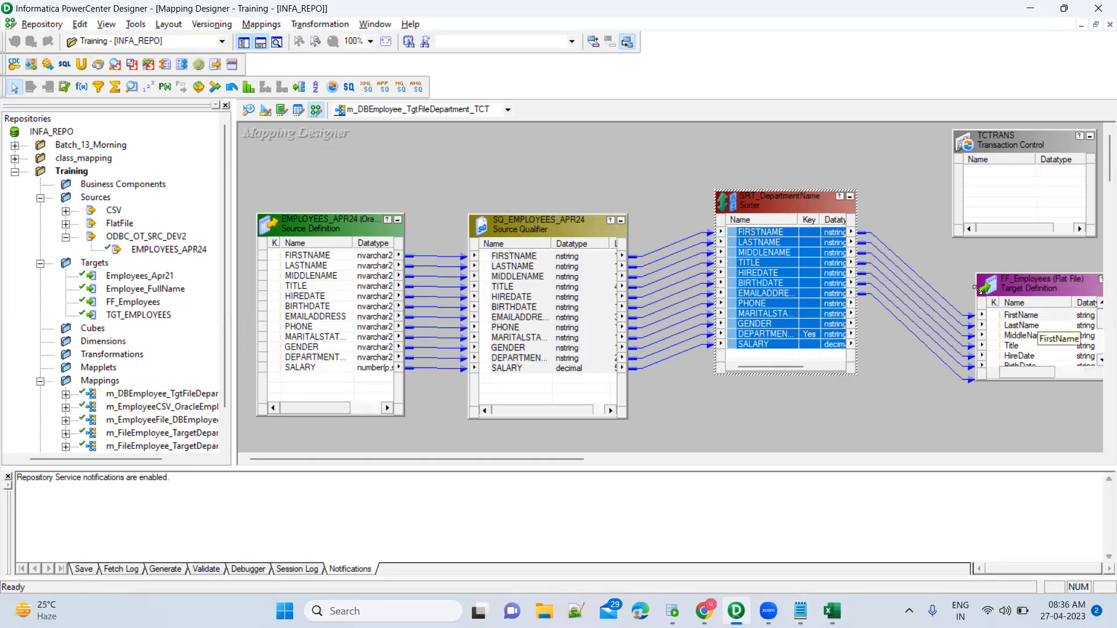
mouse_move(937, 257)
mouse_down()
mouse_move(964, 383)
mouse_move(1061, 433)
mouse_move(1098, 418)
mouse_up()
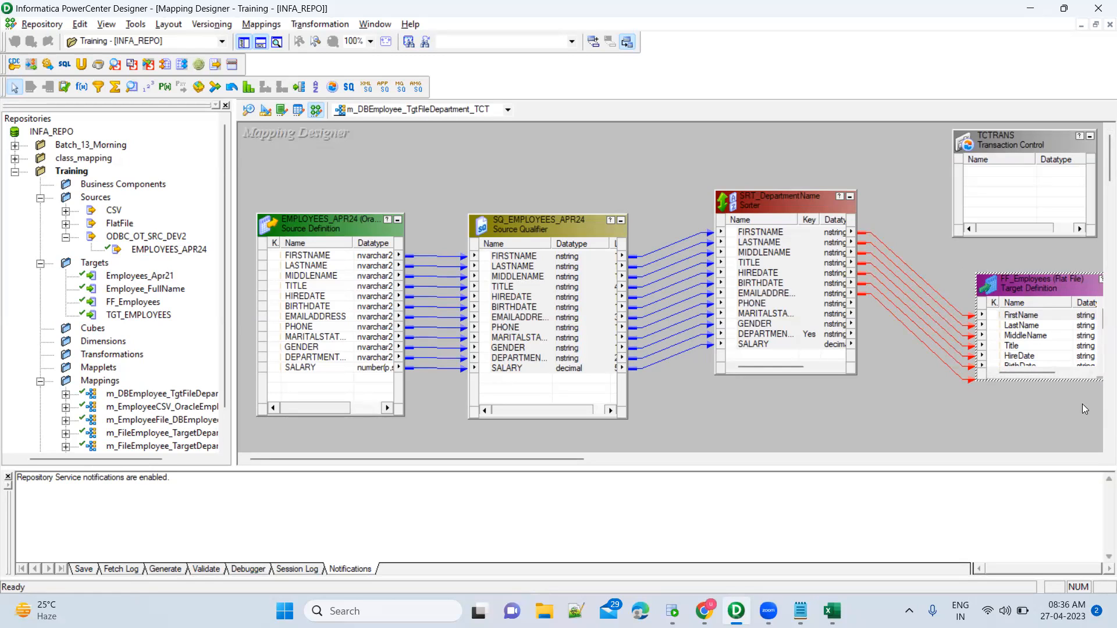
Delete the FF_Employees target from the mapping, confirming the removal.
drag(955, 254, 1100, 423)
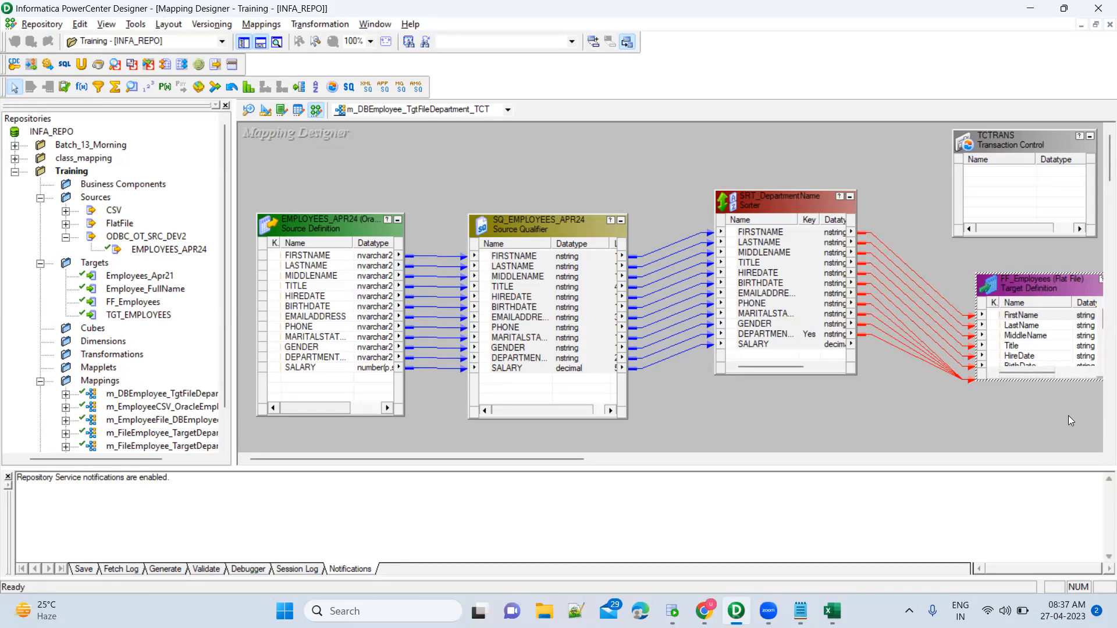
key(Delete)
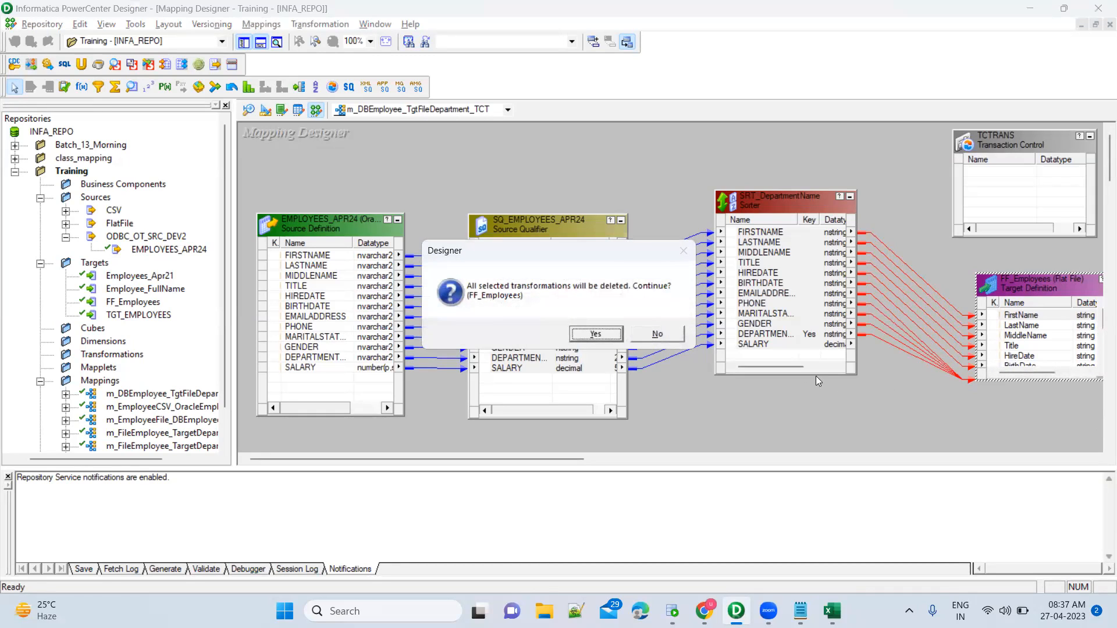
click(618, 336)
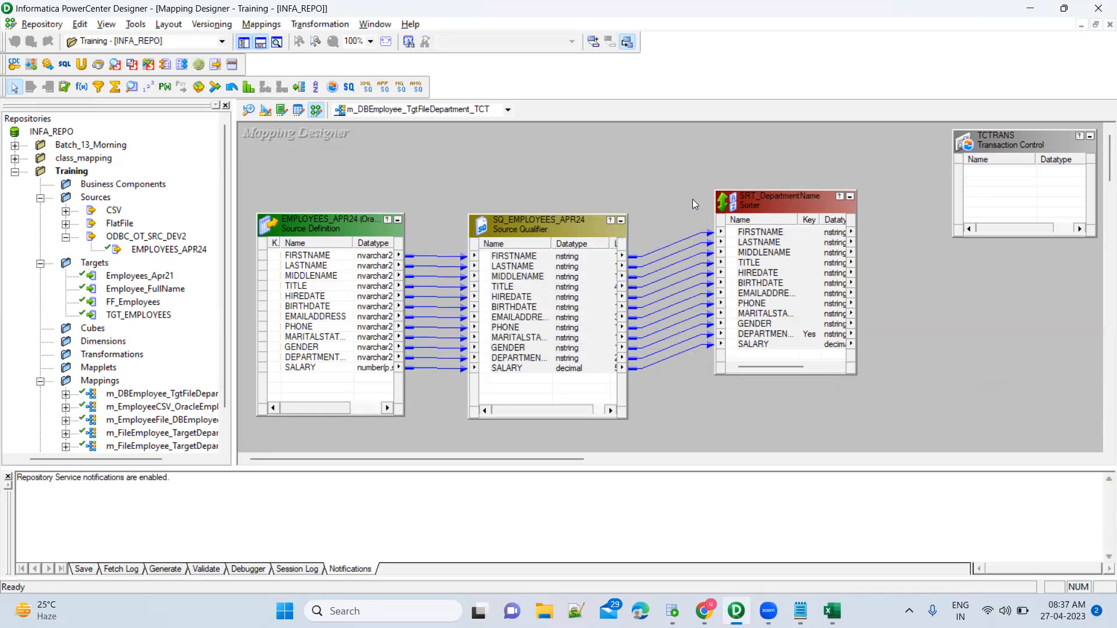
Cycle between the Designer mapping, the TCTRANS notes and the SQL Developer employee results, ending on the results.
drag(691, 166, 869, 414)
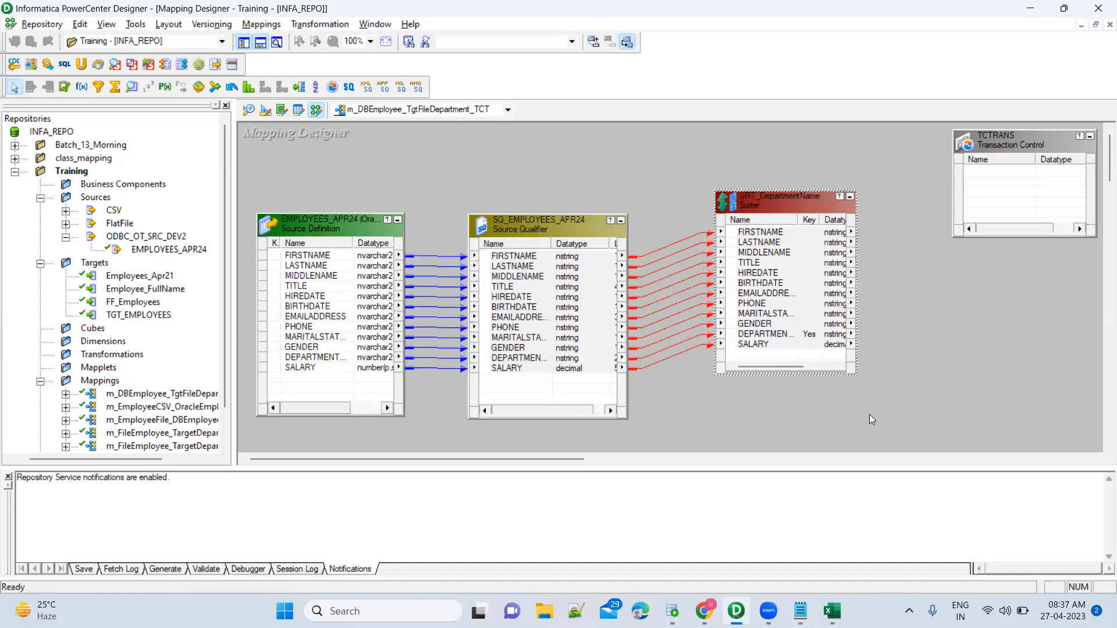
click(910, 259)
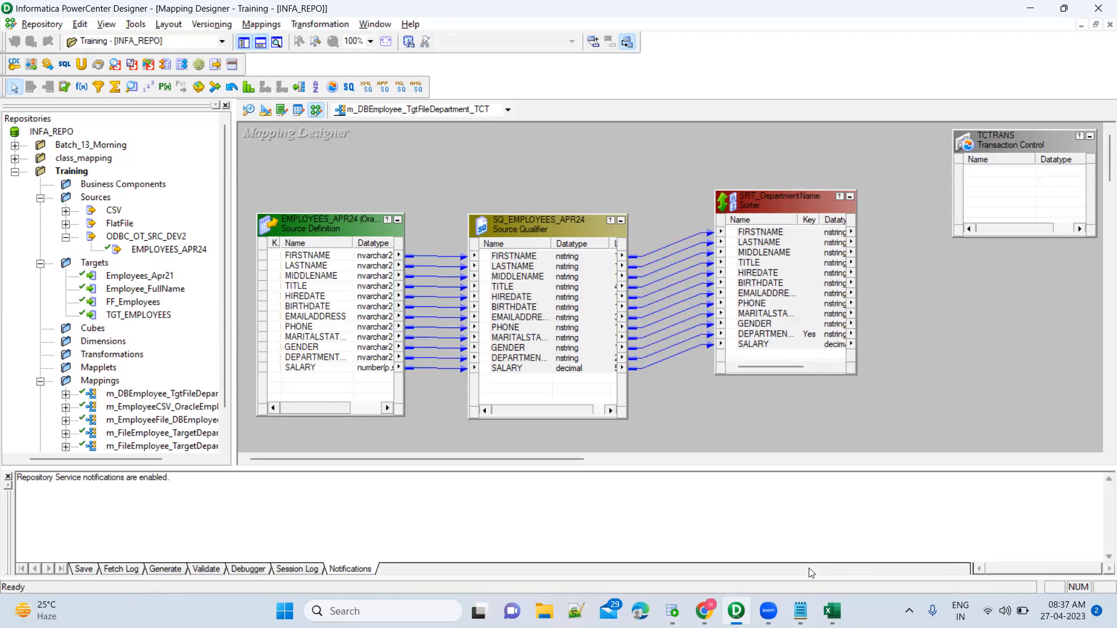
click(672, 610)
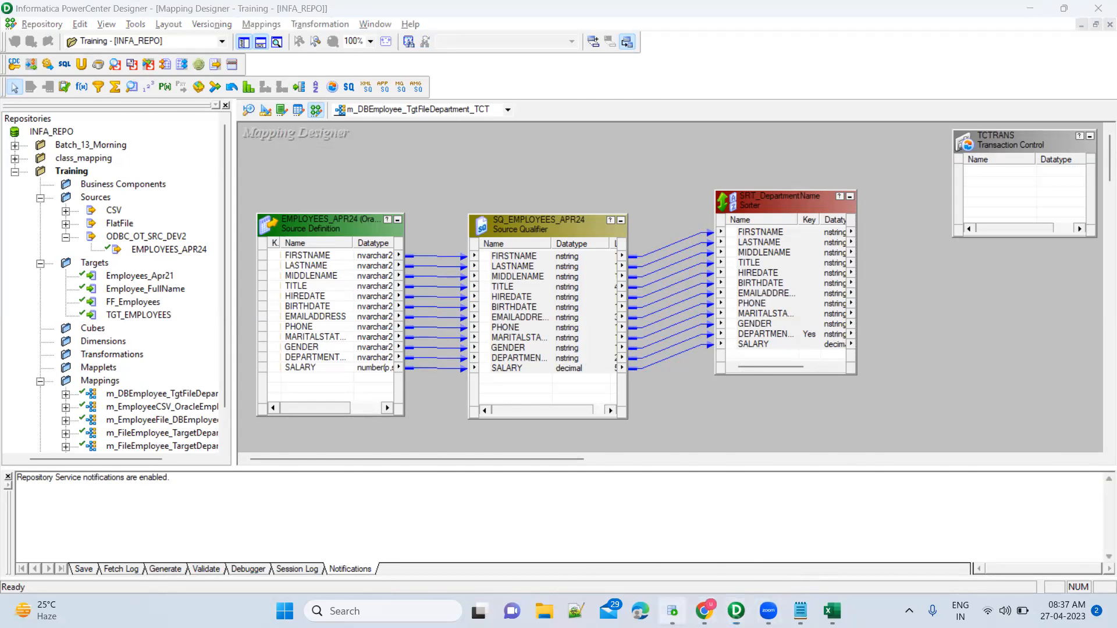
scroll(697, 504, up, 20)
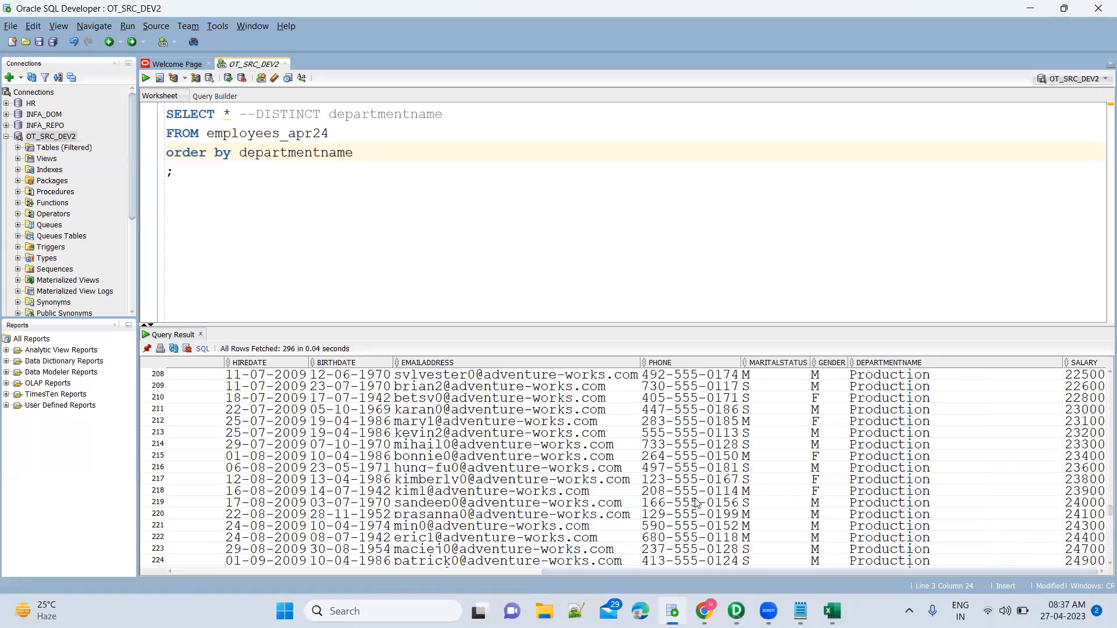
scroll(321, 372, up, 20)
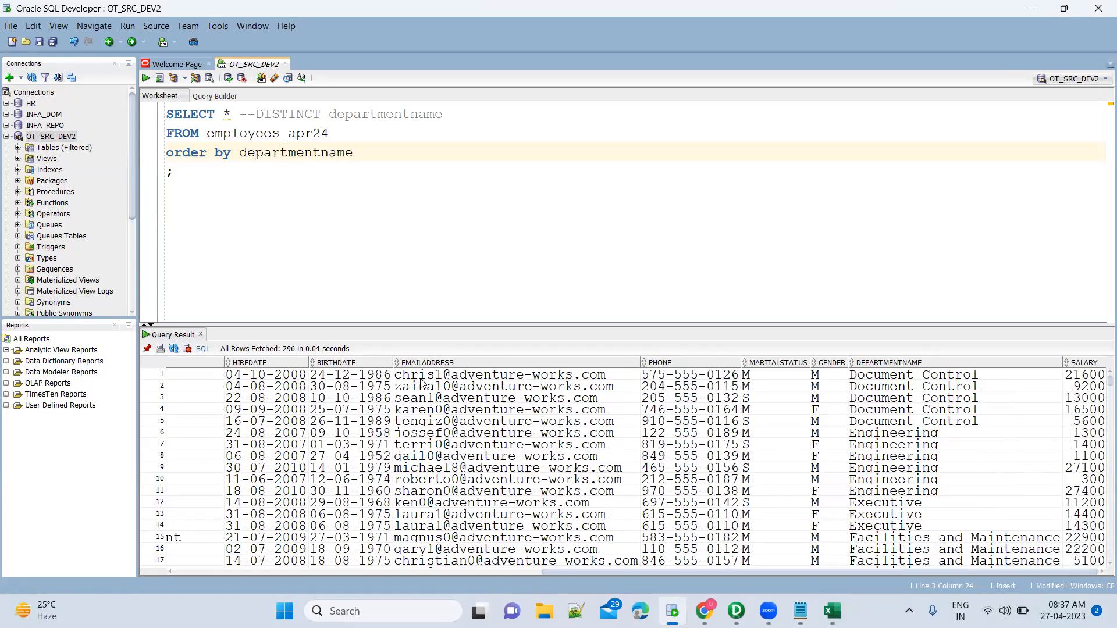
key(alt+Tab)
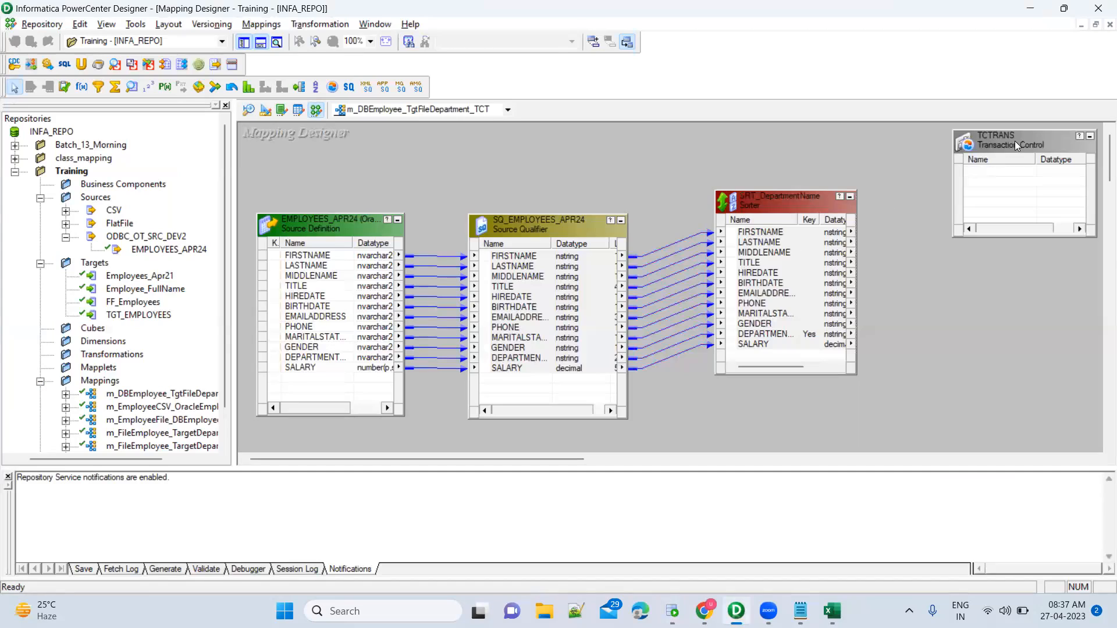
click(1014, 141)
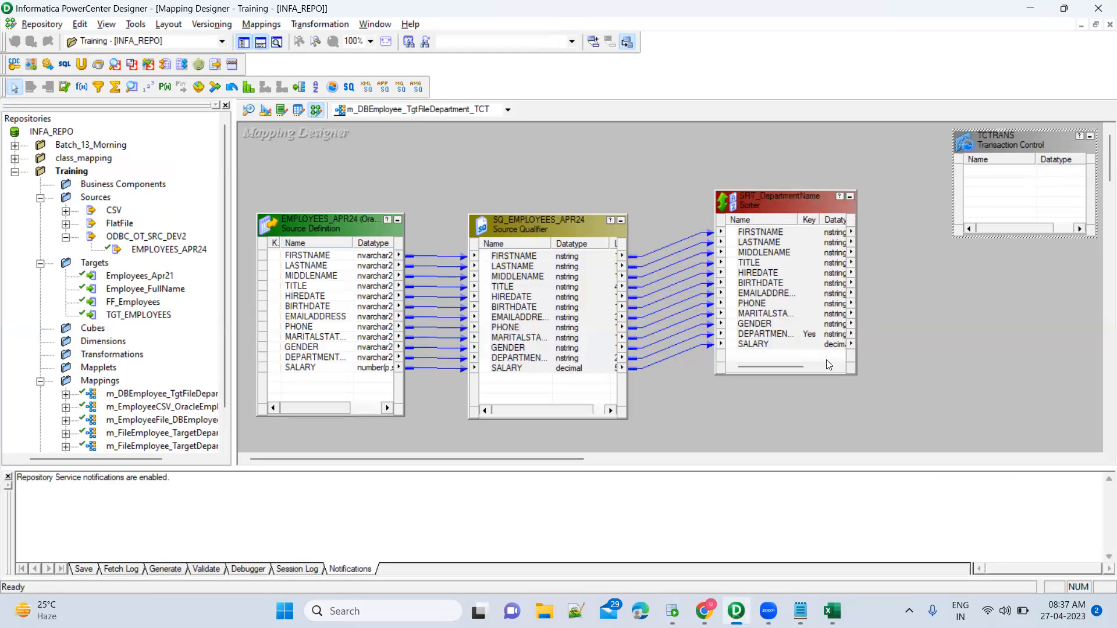
key(alt+Tab)
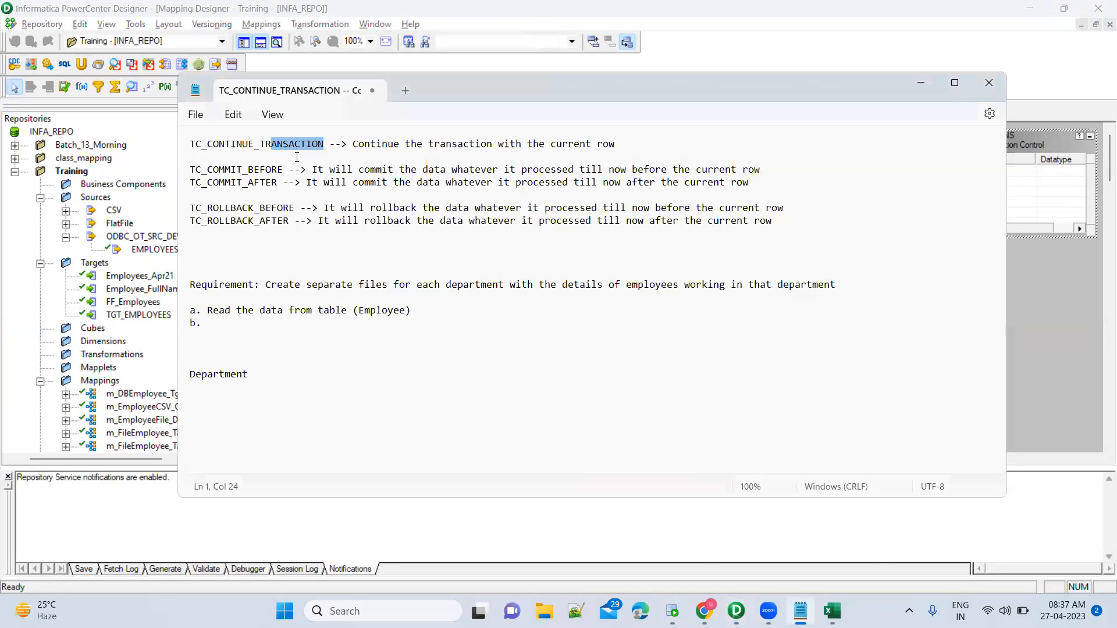
key(alt+Tab)
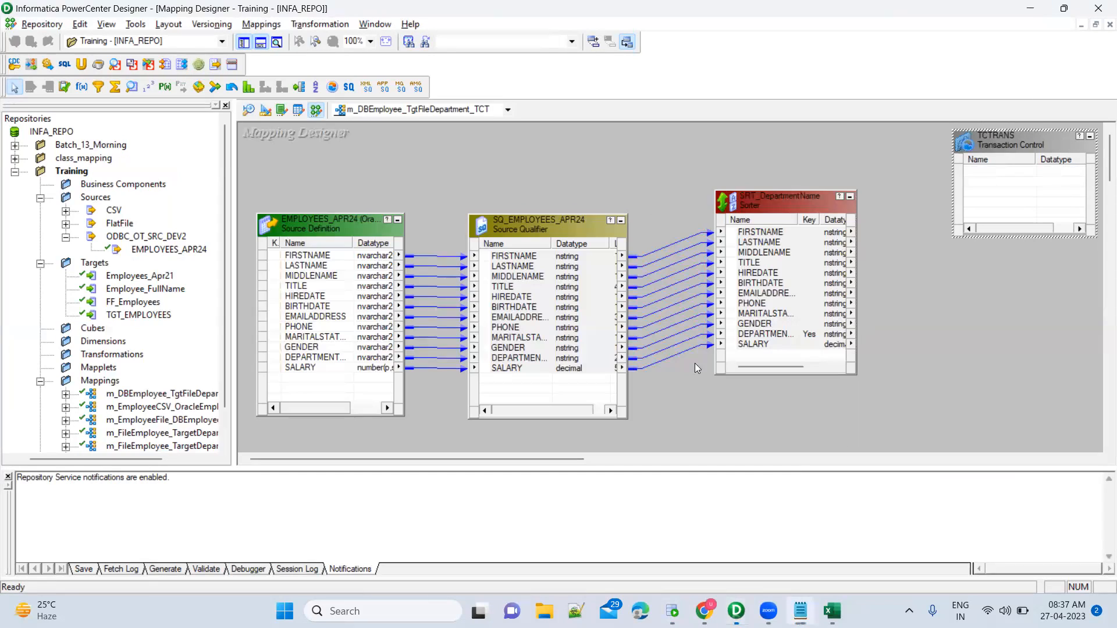
key(alt+Tab)
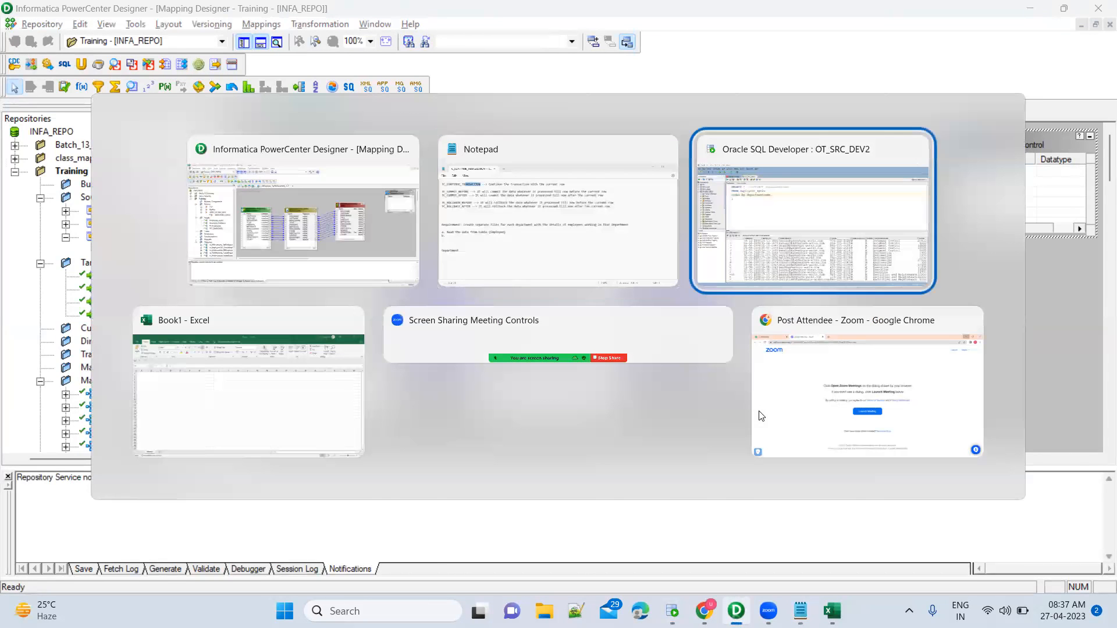
Step through result rows 2–6 to where DEPARTMENTNAME changes from Document Control to Engineering.
click(580, 385)
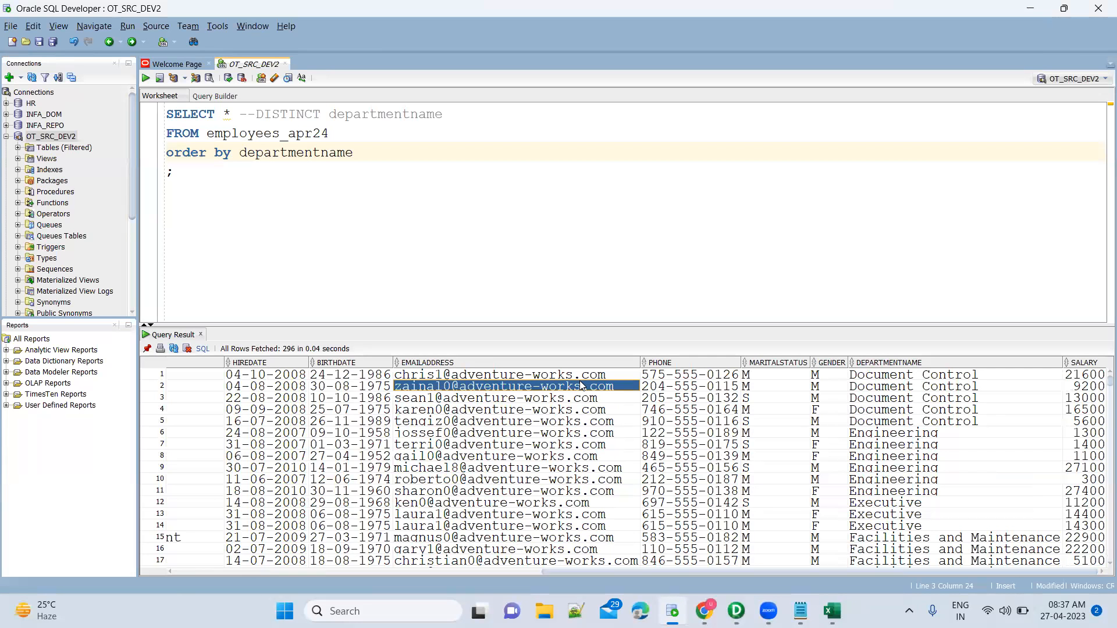
key(Down)
key(Down)
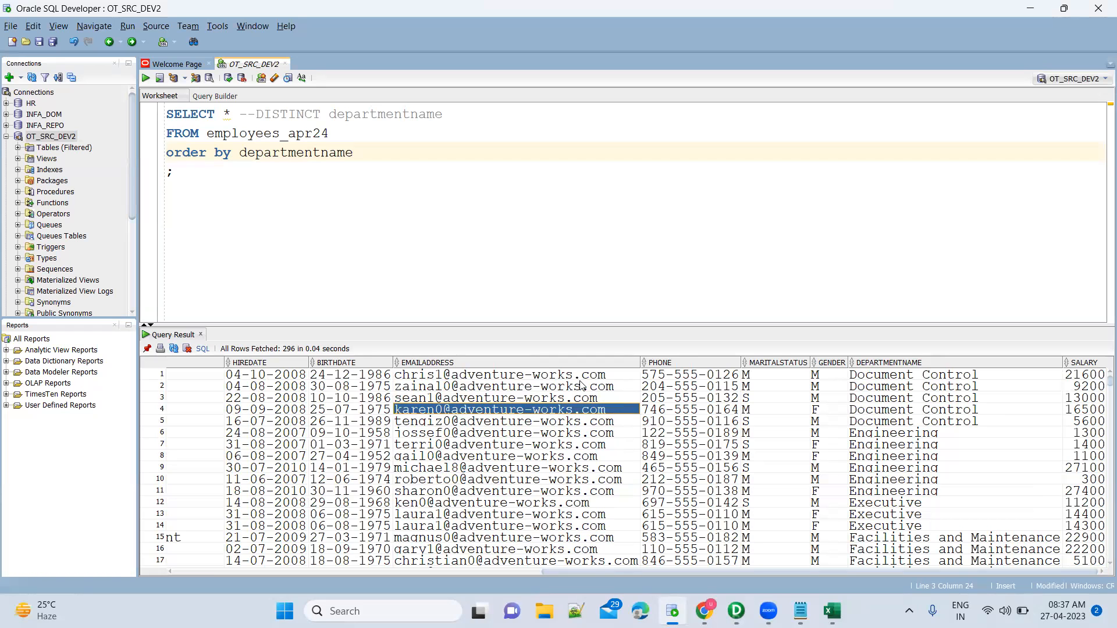
key(Down)
key(Left)
key(Left)
key(Left)
key(Left)
key(Right)
key(Right)
key(Right)
key(Right)
key(Right)
key(Right)
key(Right)
key(Right)
key(Down)
key(shift+Left)
key(shift+Left)
key(shift+Left)
key(shift+Left)
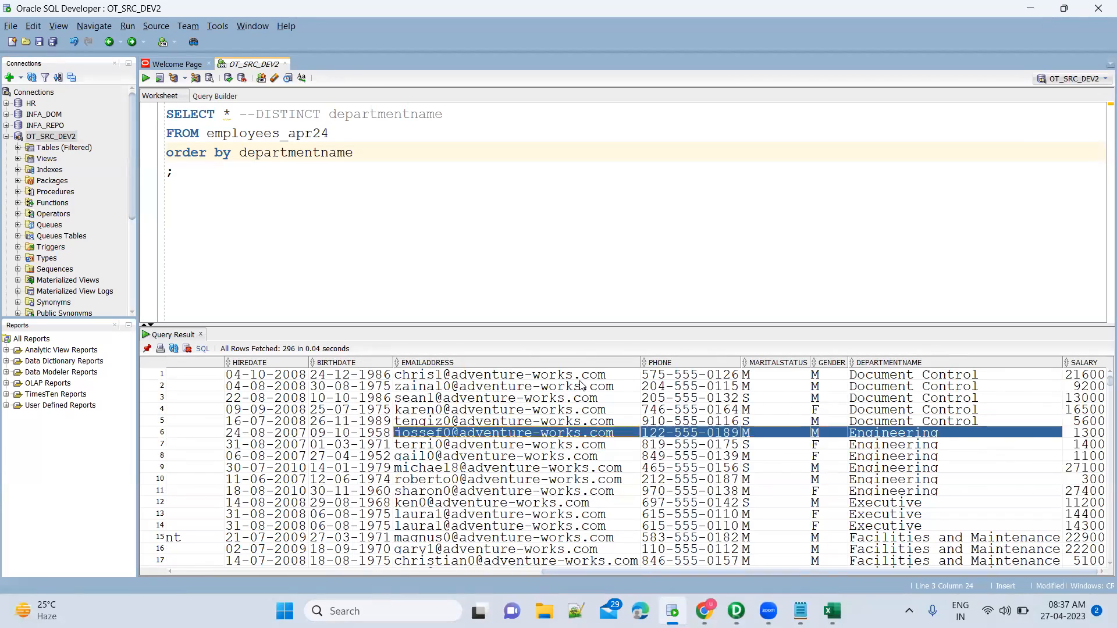
key(shift+Left)
key(shift+Left)
key(shift+Left)
key(shift+Left)
key(shift+Right)
key(shift+Right)
key(shift+Right)
key(shift+Right)
key(shift+Right)
key(shift+Right)
key(shift+Right)
key(shift+Right)
key(shift+Left)
key(shift+Left)
key(shift+Left)
key(shift+Left)
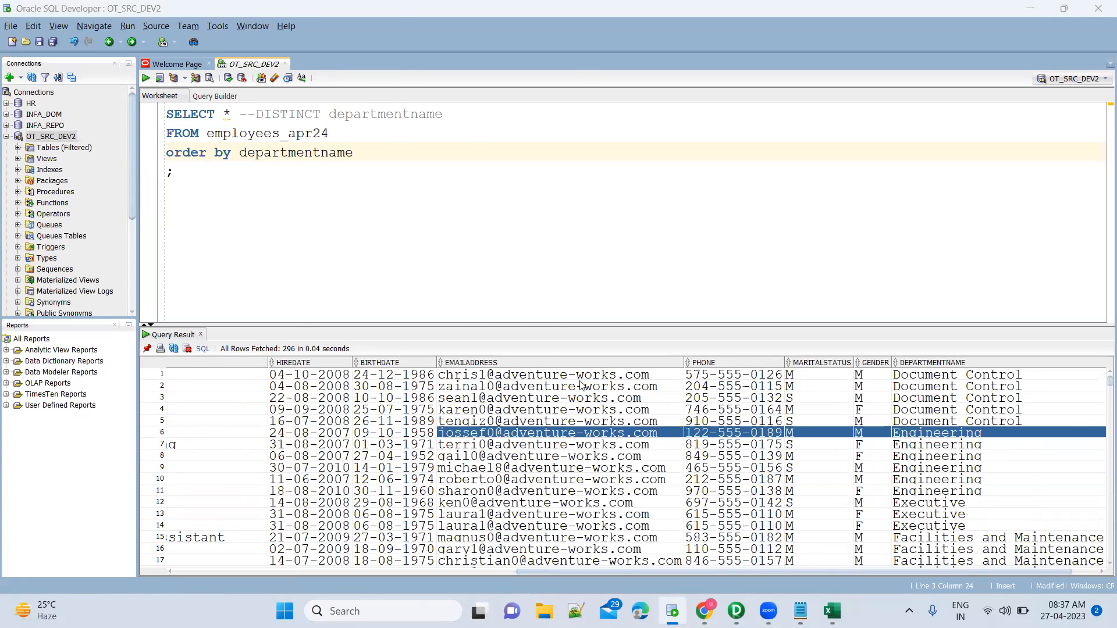
Return to the Designer mapping and select the SRT_DepartmentName Sorter.
key(alt+Tab)
mouse_move(249, 179)
mouse_down()
mouse_move(287, 253)
mouse_move(905, 436)
mouse_up()
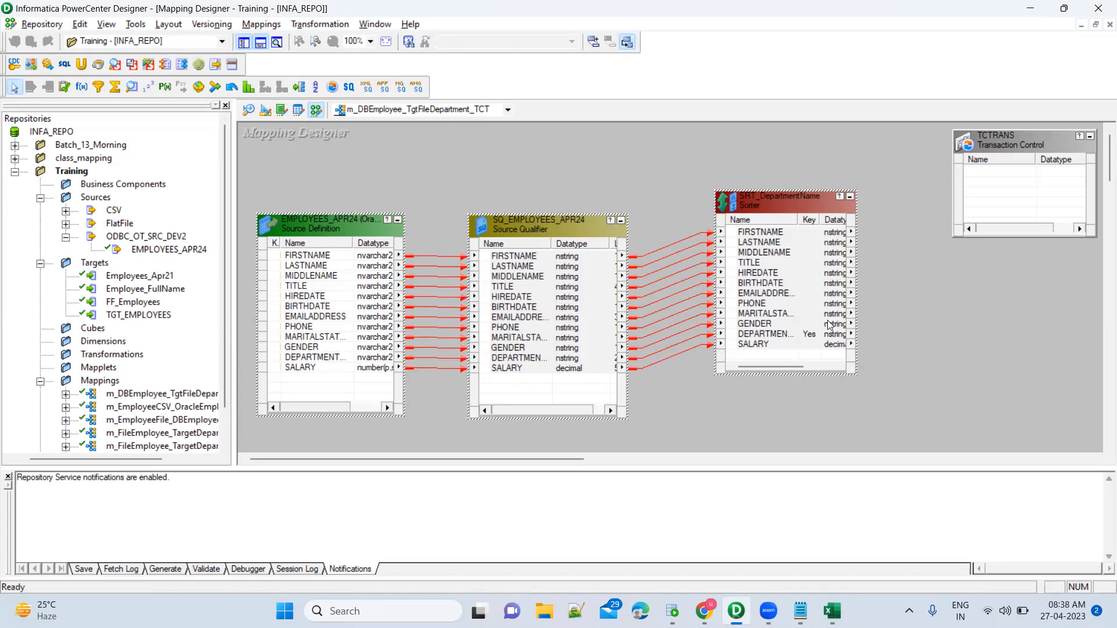
click(692, 167)
drag(713, 247, 876, 420)
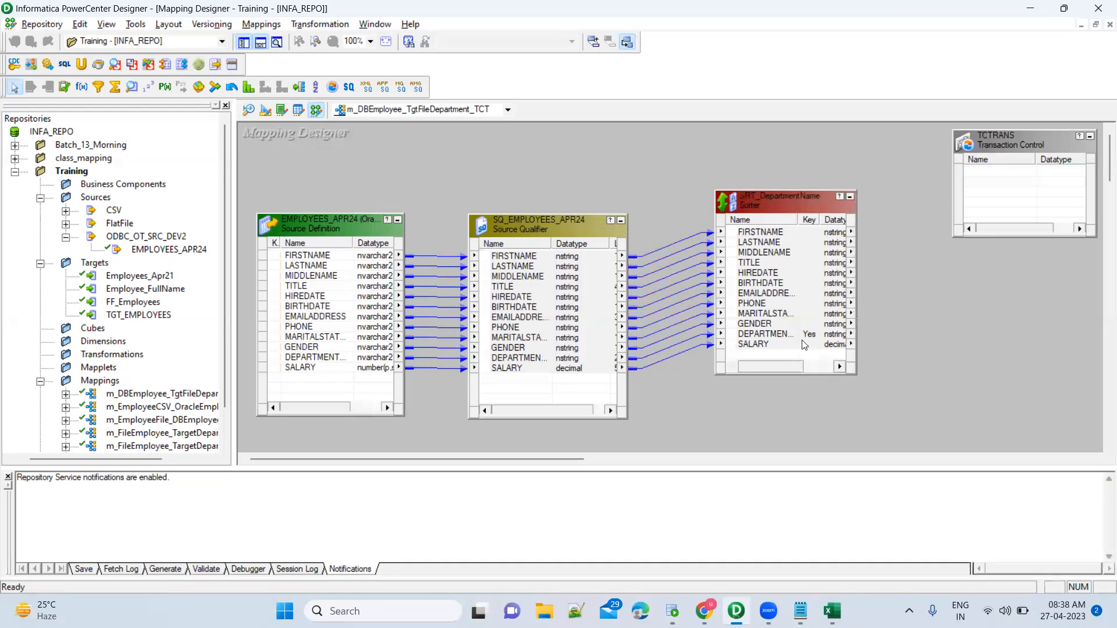
Nudge TCTRANS slightly up-right and drag SRT_DepartmentName left toward the Source Qualifier.
click(778, 323)
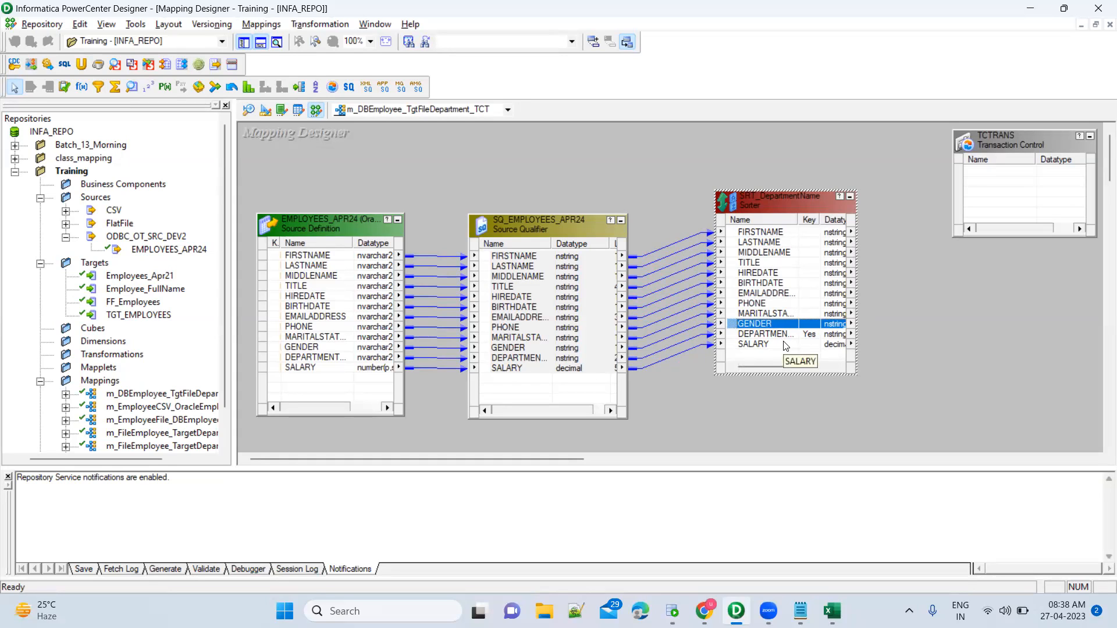
click(686, 187)
drag(687, 172, 902, 436)
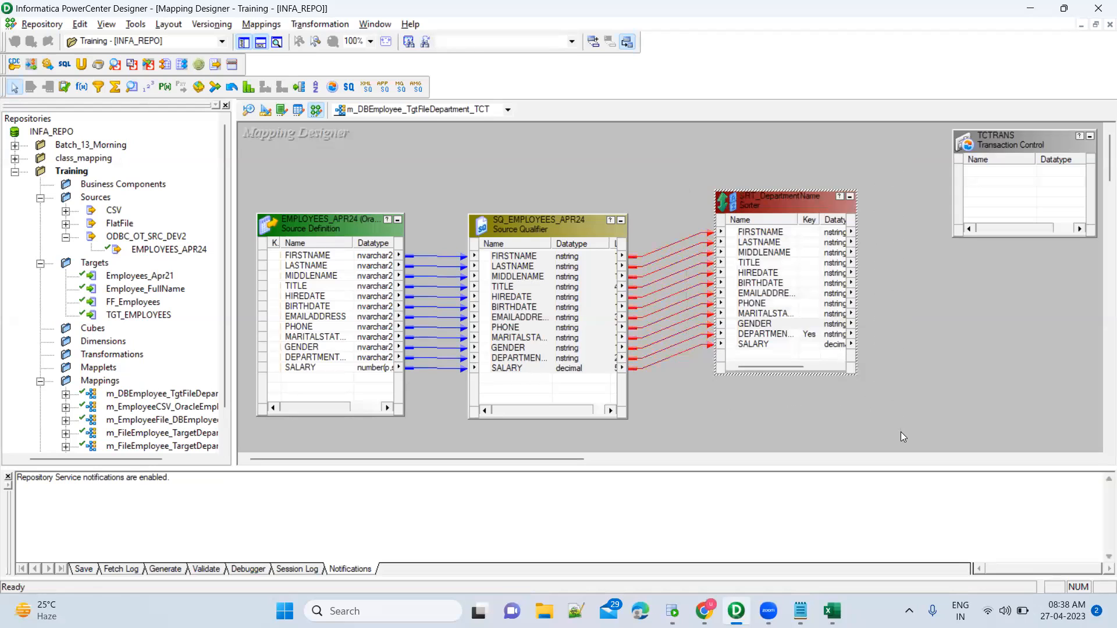
click(901, 431)
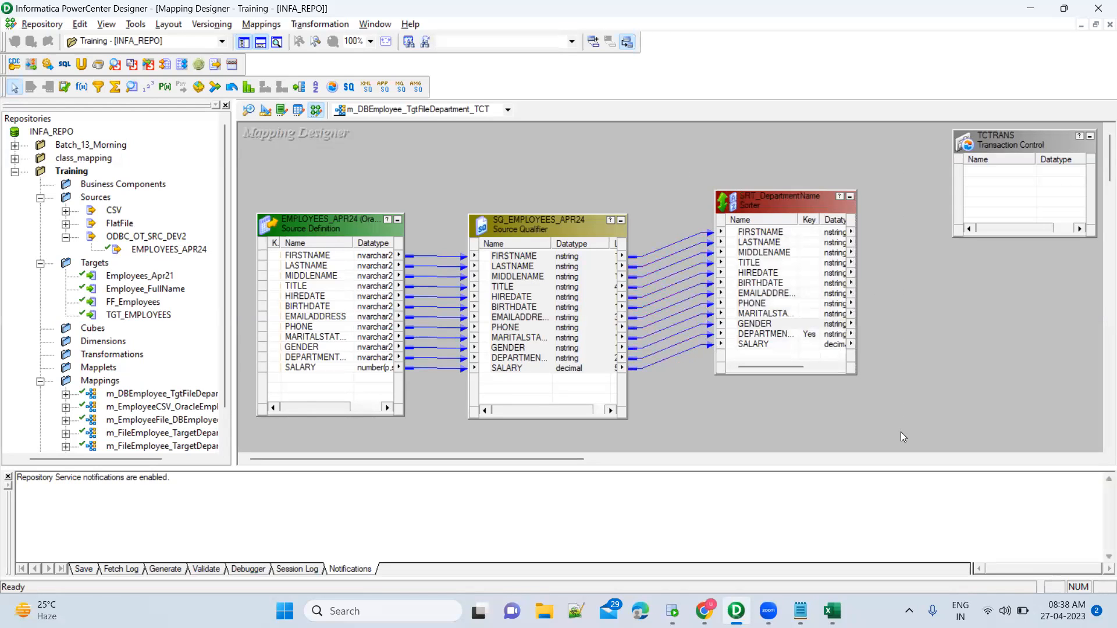
click(1002, 139)
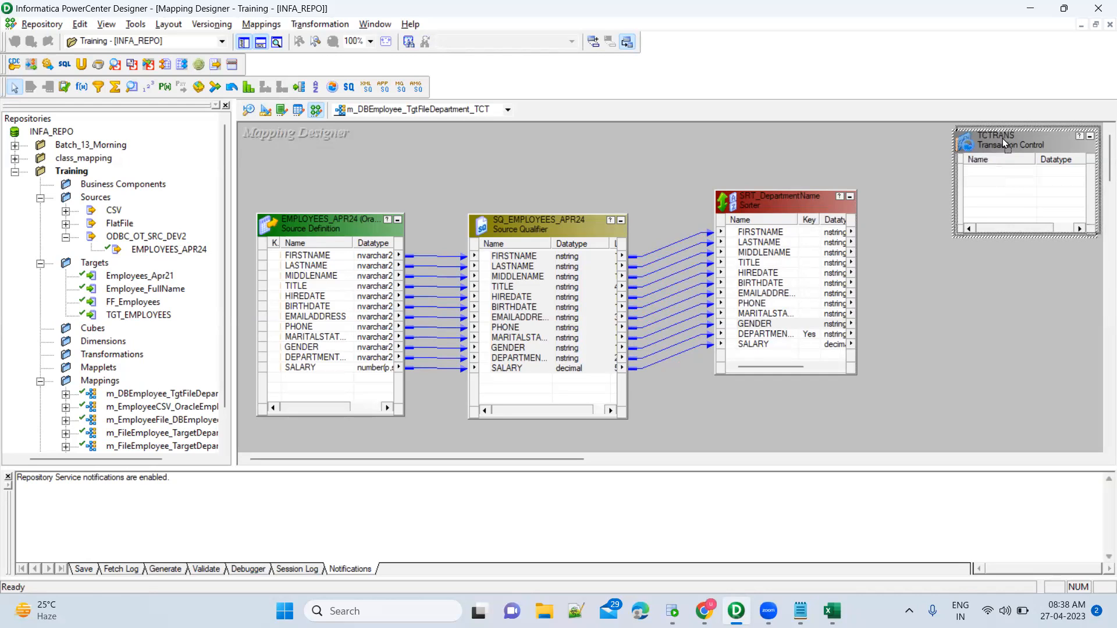
drag(1003, 139, 1006, 135)
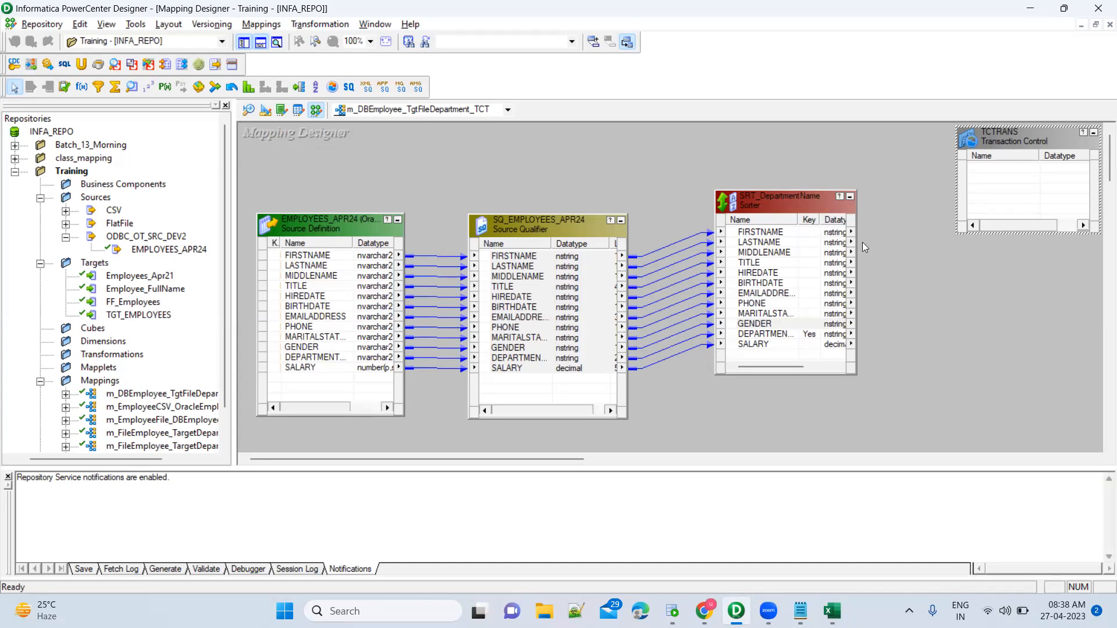
drag(807, 208, 774, 232)
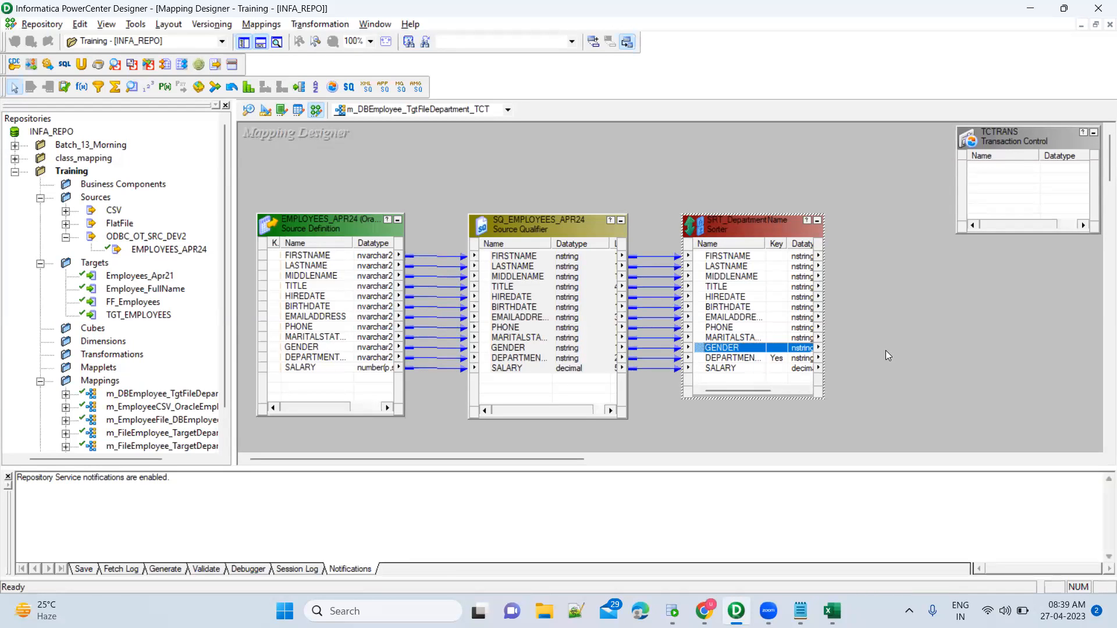
Collapse EMPLOYEES_APR24 and SQ_EMPLOYEES_APR24 to icons and place the qualifier icon beside the source.
click(397, 221)
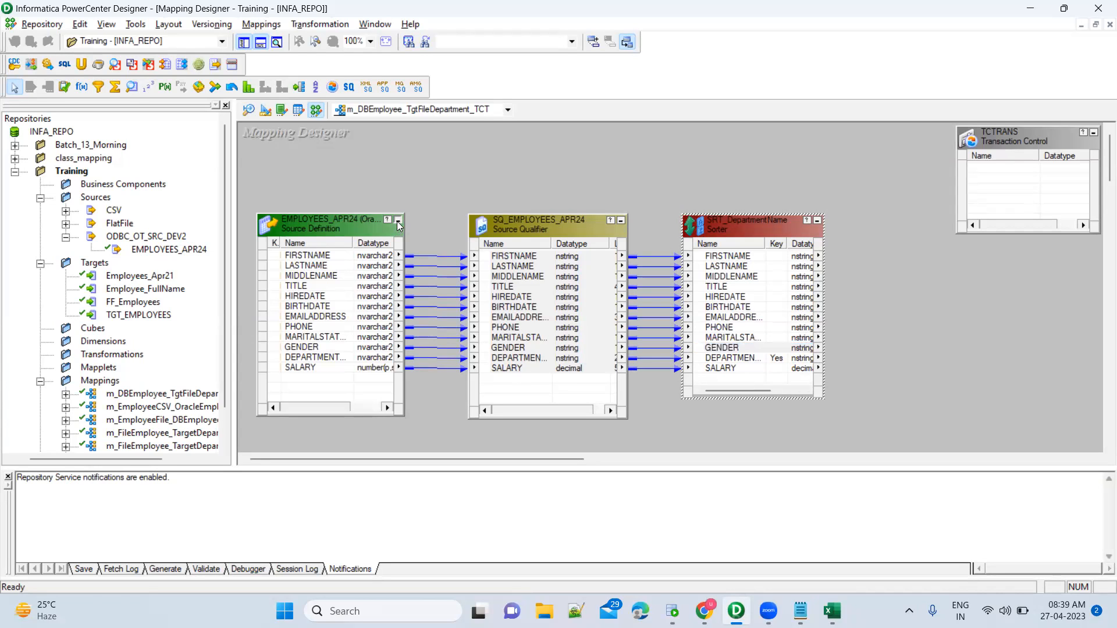
click(620, 221)
drag(482, 230, 351, 231)
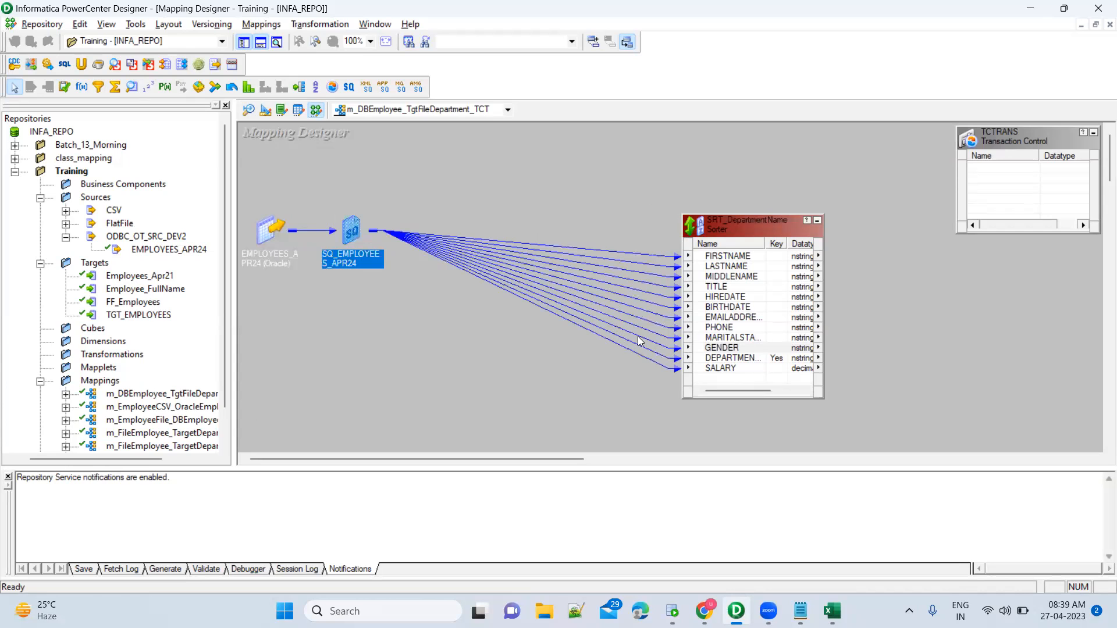
Move the Sorter left beside the Source Qualifier and widen it so datatypes show fully.
click(728, 358)
drag(716, 228, 488, 203)
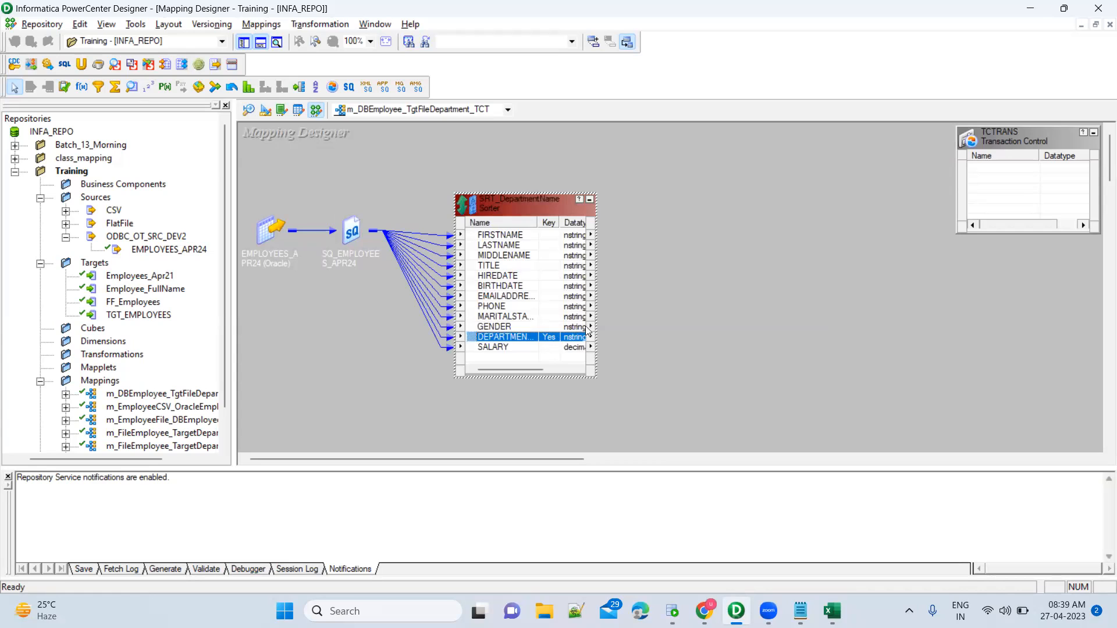
drag(595, 329, 625, 329)
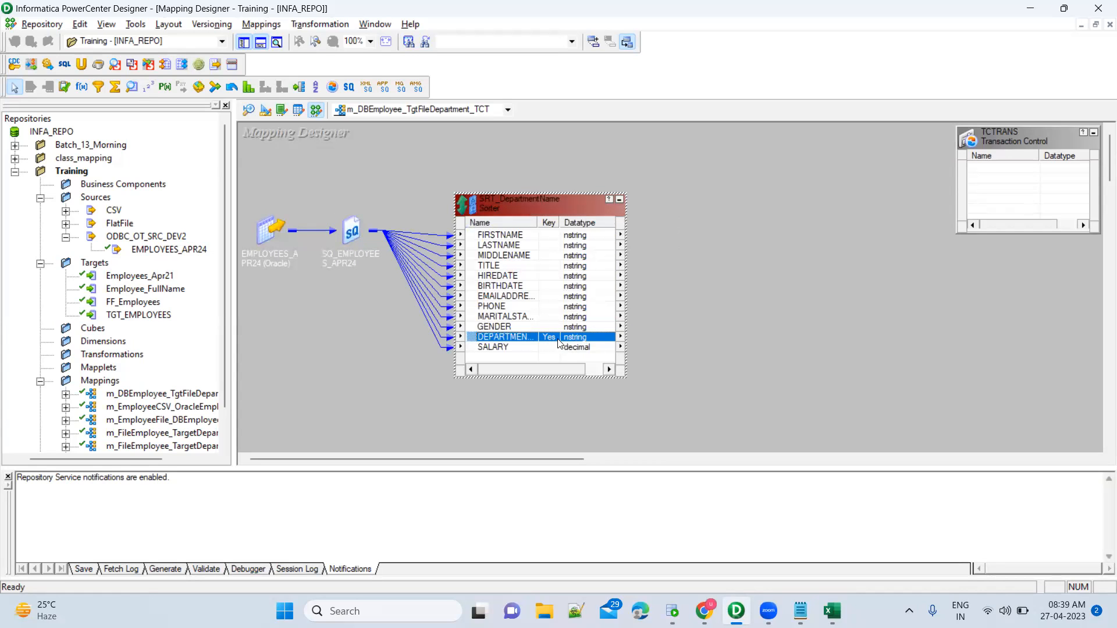
click(495, 357)
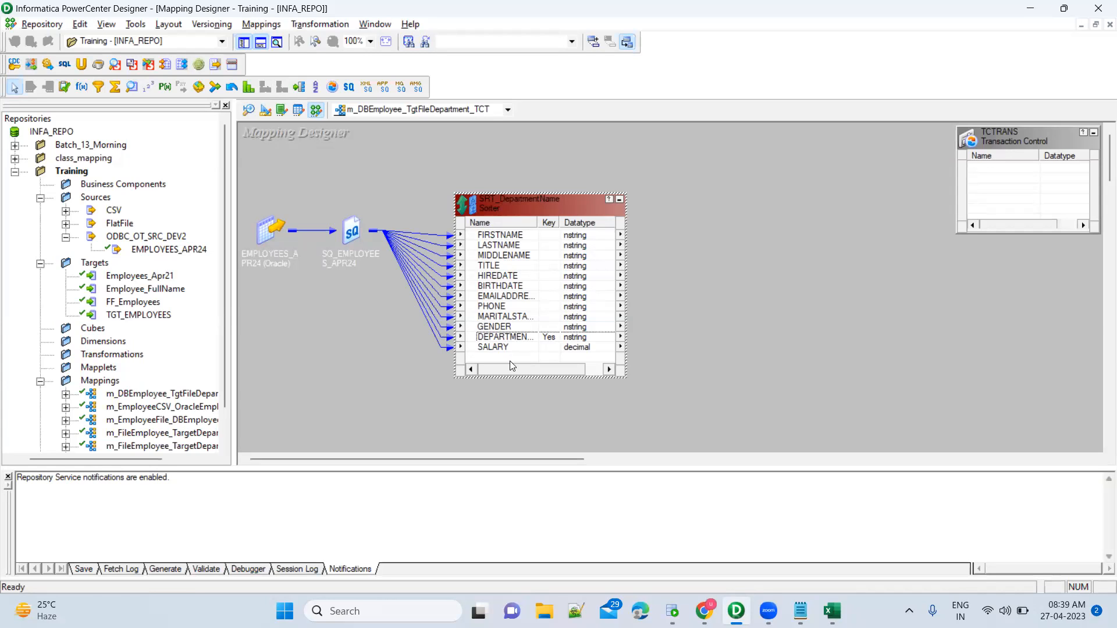
Add an EXPTRANS Expression transformation to the canvas and enlarge its box.
click(81, 88)
click(731, 228)
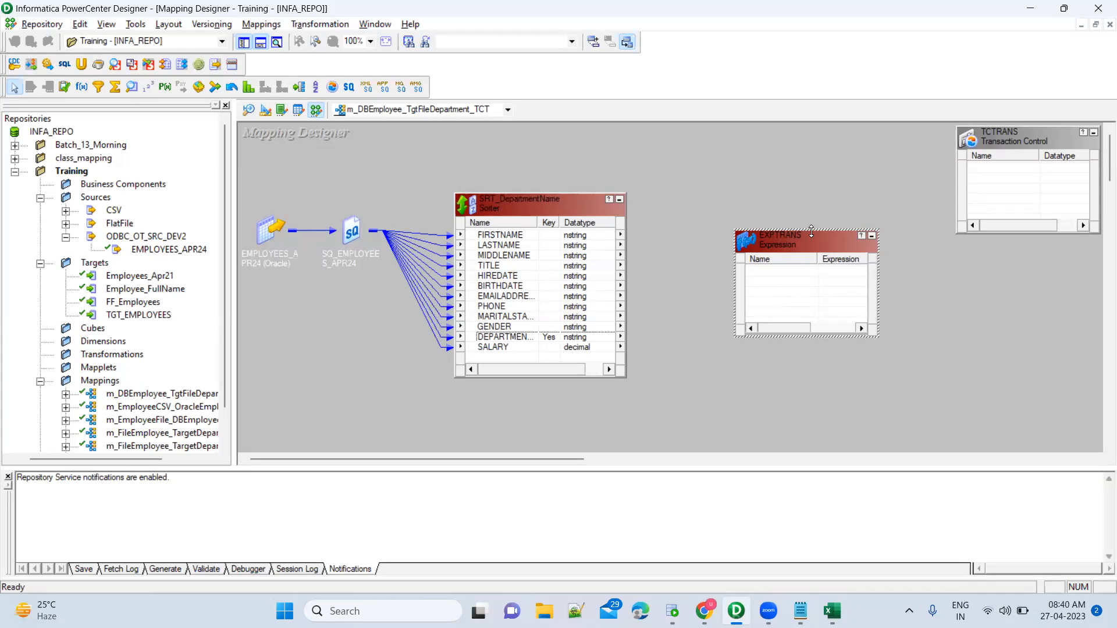
drag(812, 232, 812, 188)
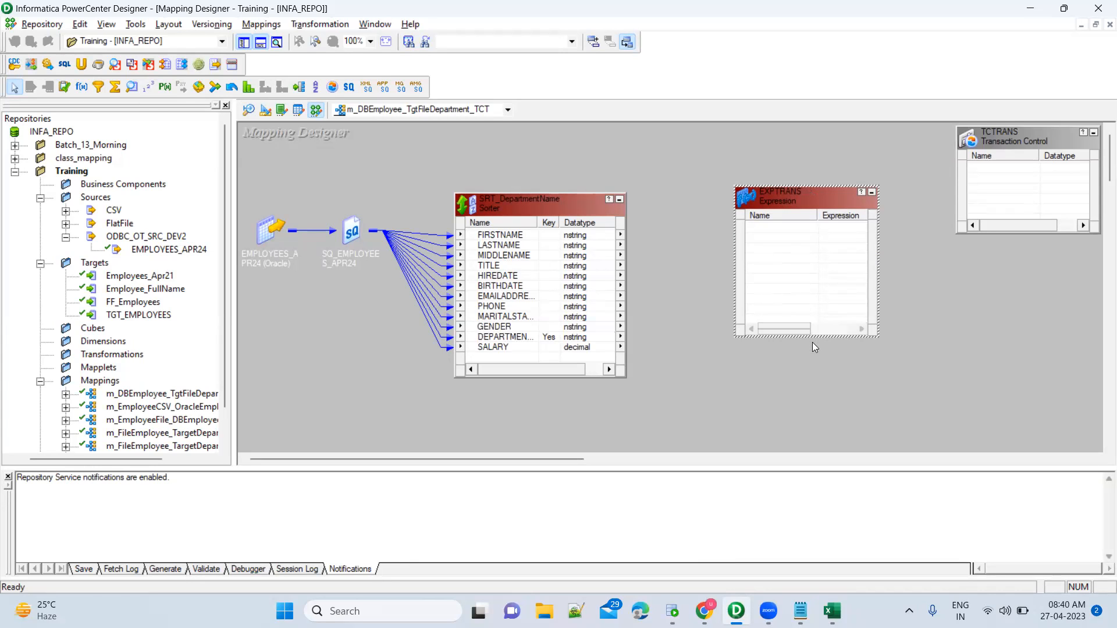
drag(816, 337, 816, 406)
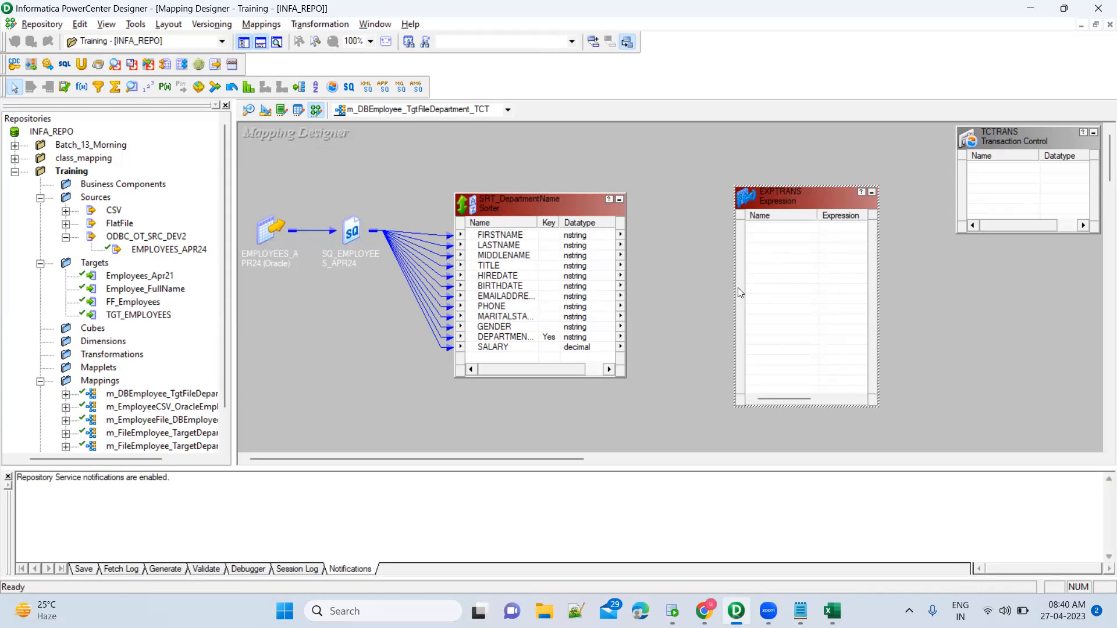
drag(734, 288, 713, 287)
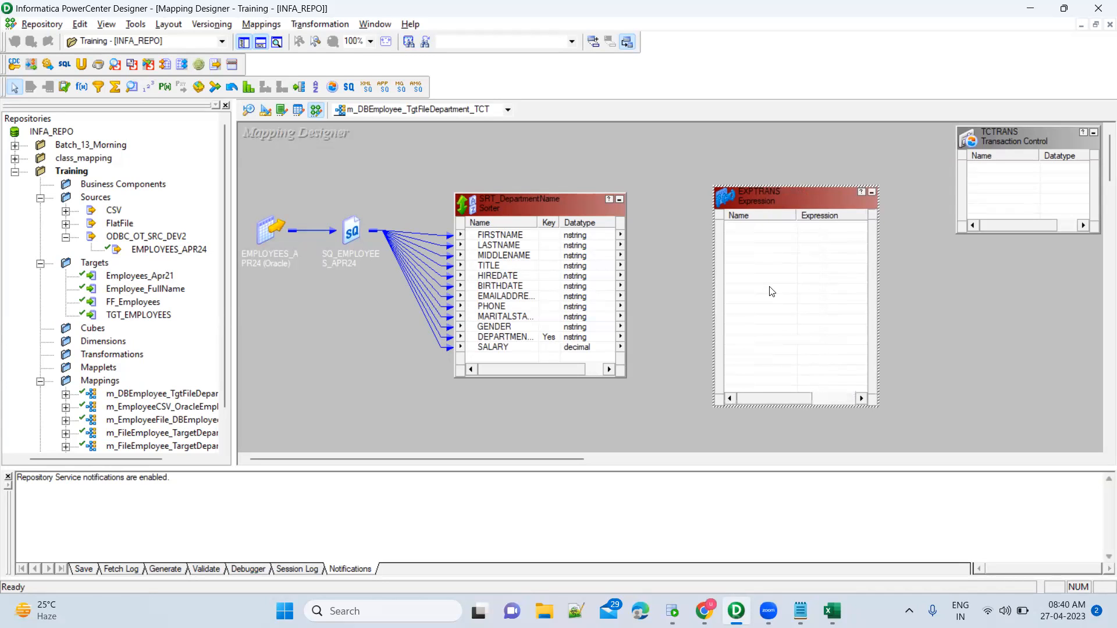
Link all sorter ports, FIRSTNAME through SALARY, into EXPTRANS.
click(516, 236)
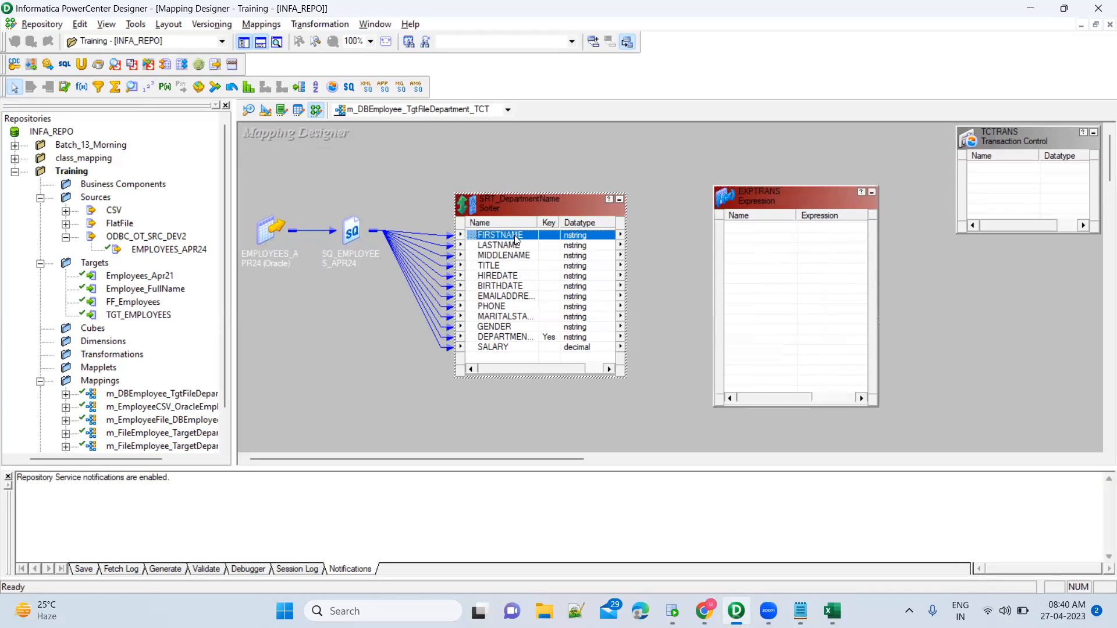
shift+click(517, 348)
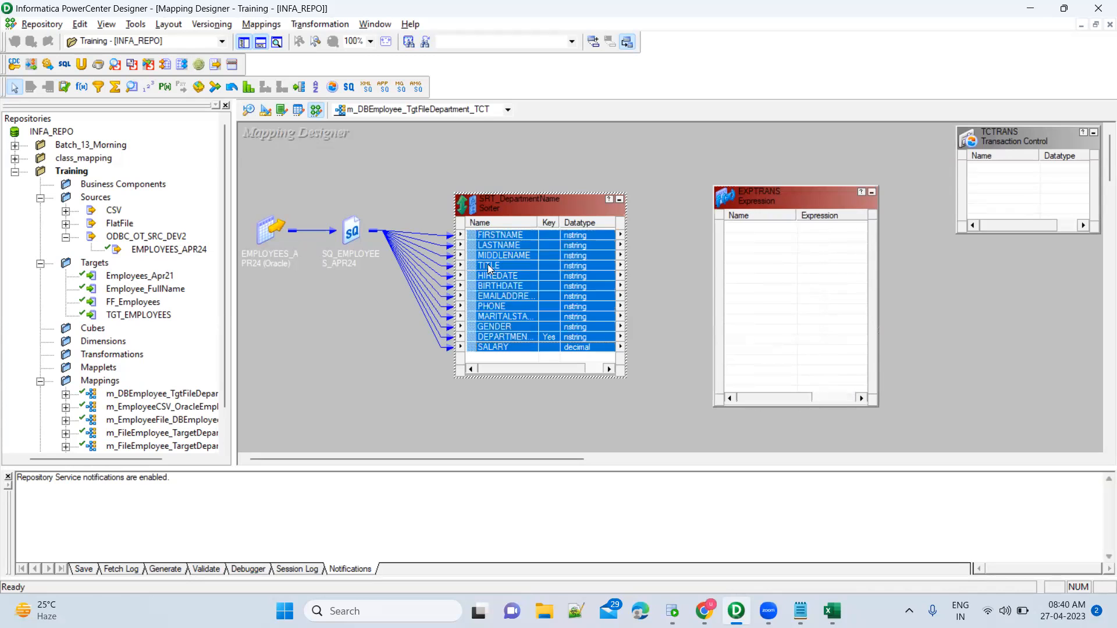
drag(469, 235, 749, 226)
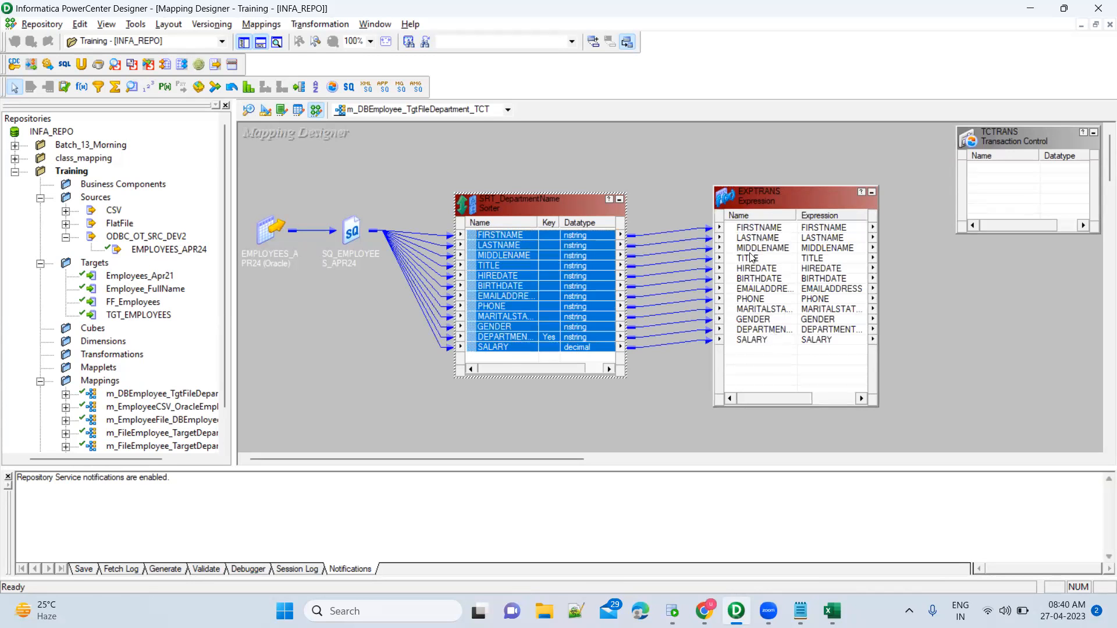
click(767, 342)
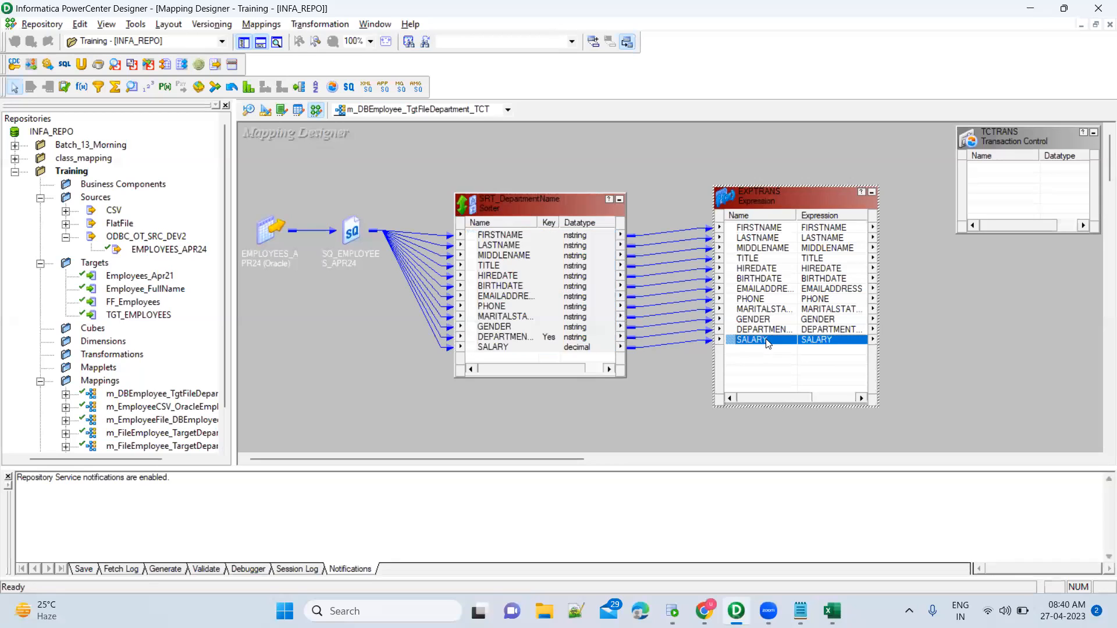
Rename EXPTRANS to exp_Prev_Department, apply it, and widen the box to show datatypes.
double_click(785, 194)
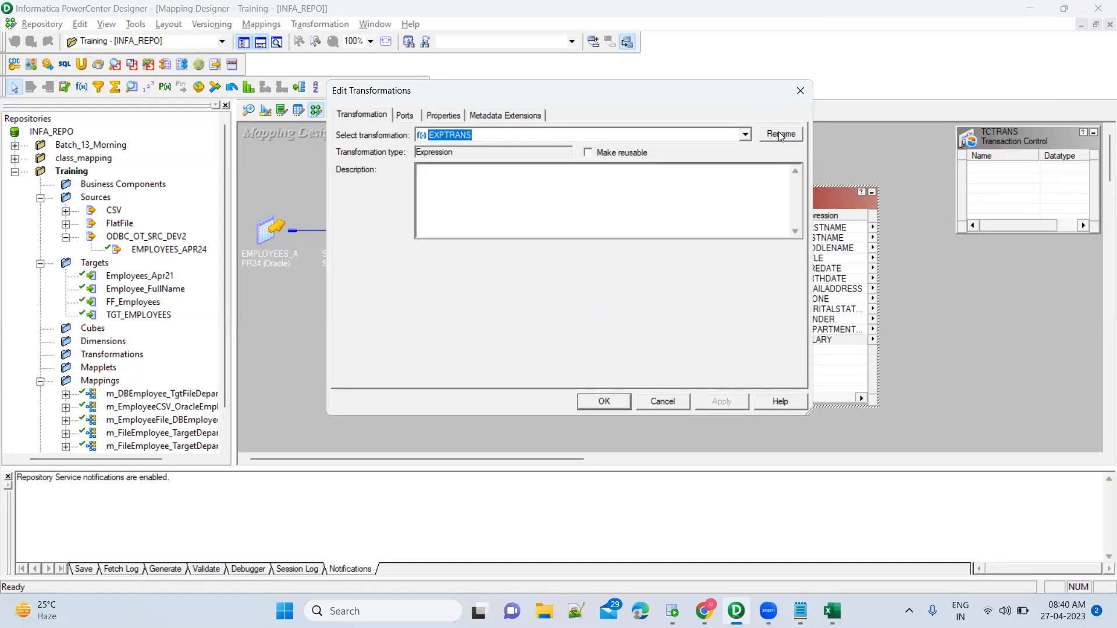
click(778, 132)
text(exp_)
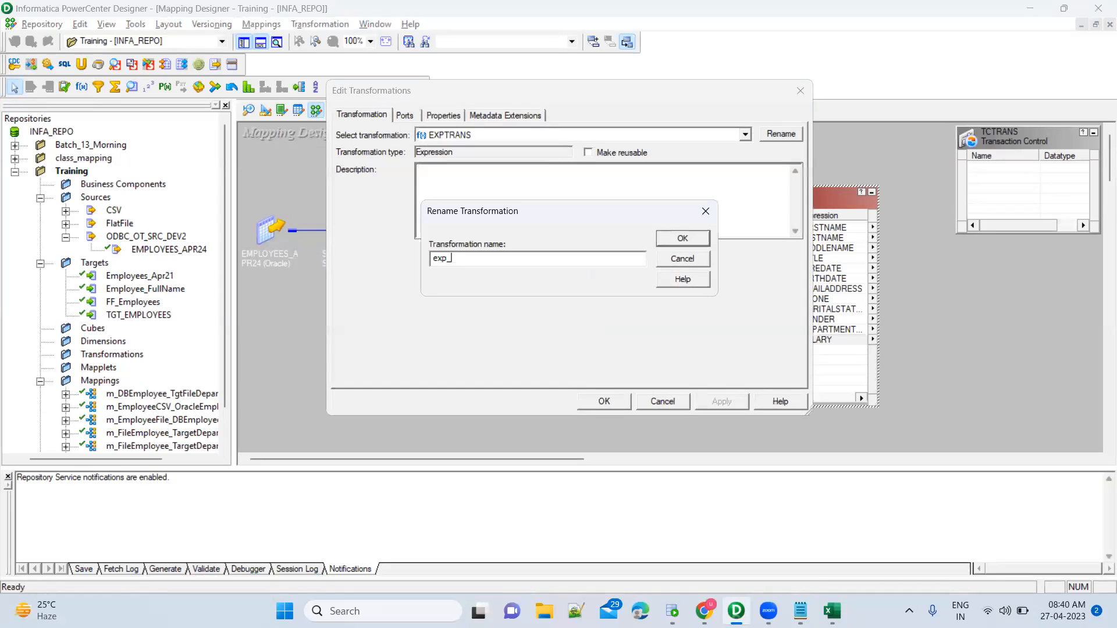
text(Prev_Department)
key(Return)
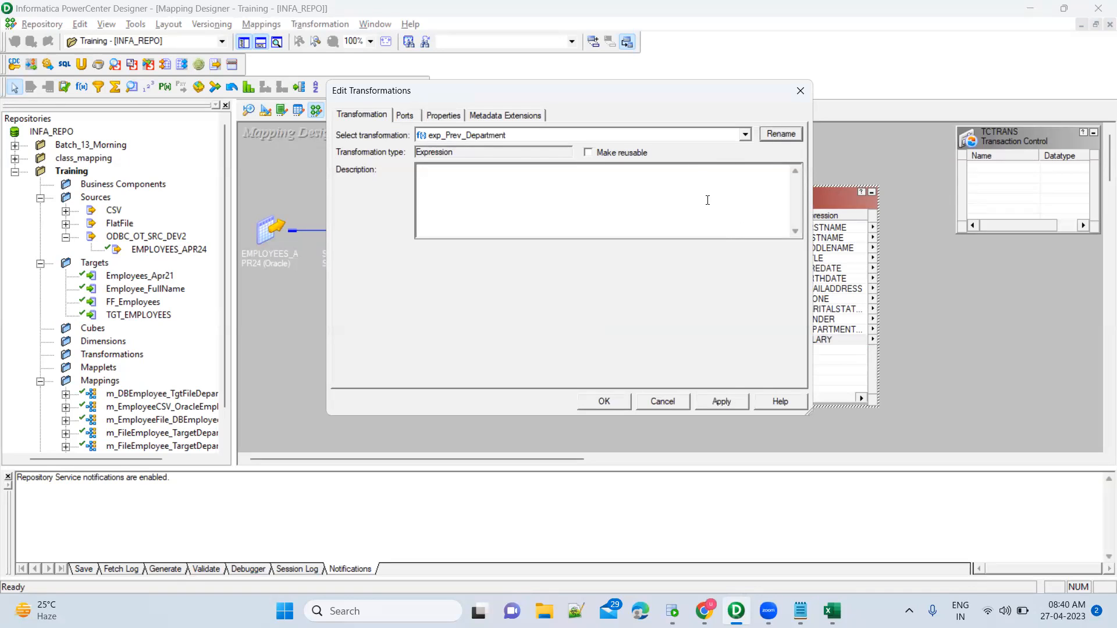
click(734, 403)
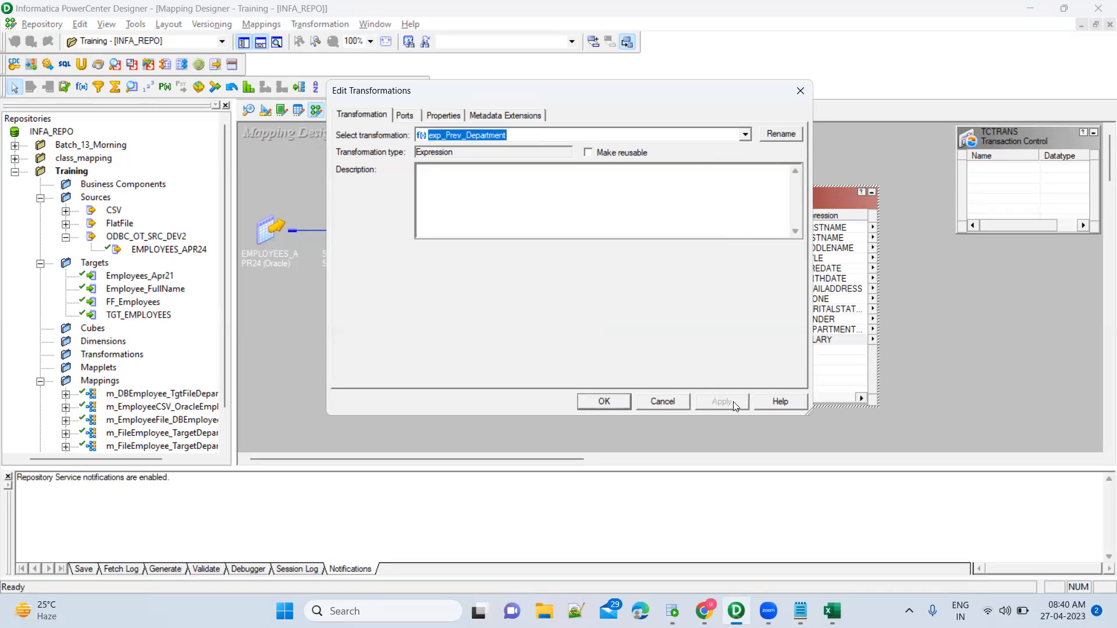
click(593, 406)
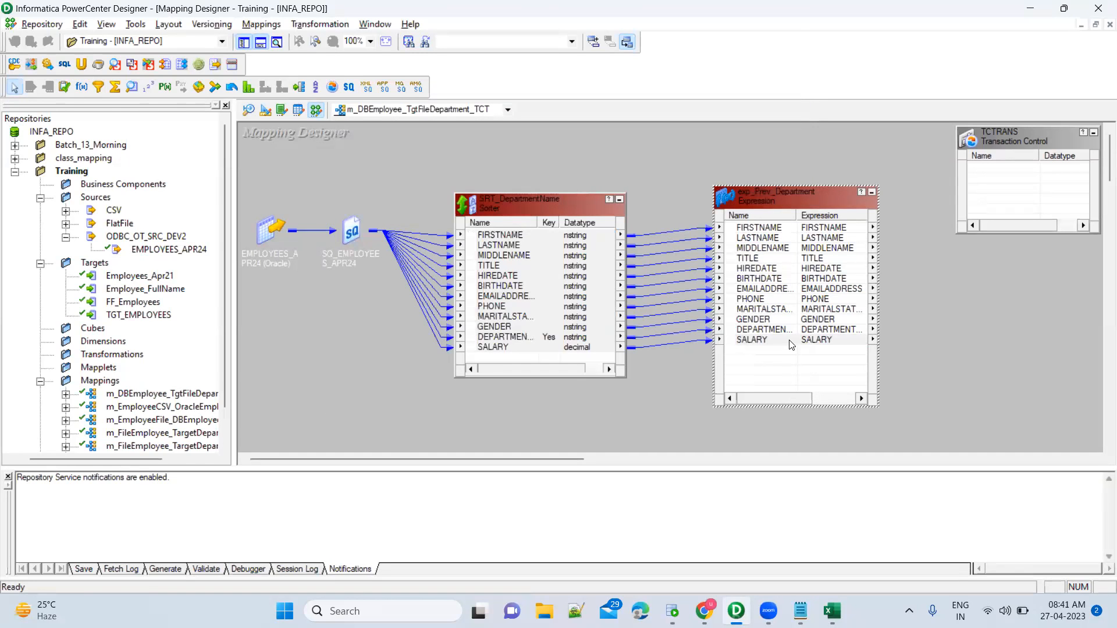
click(791, 342)
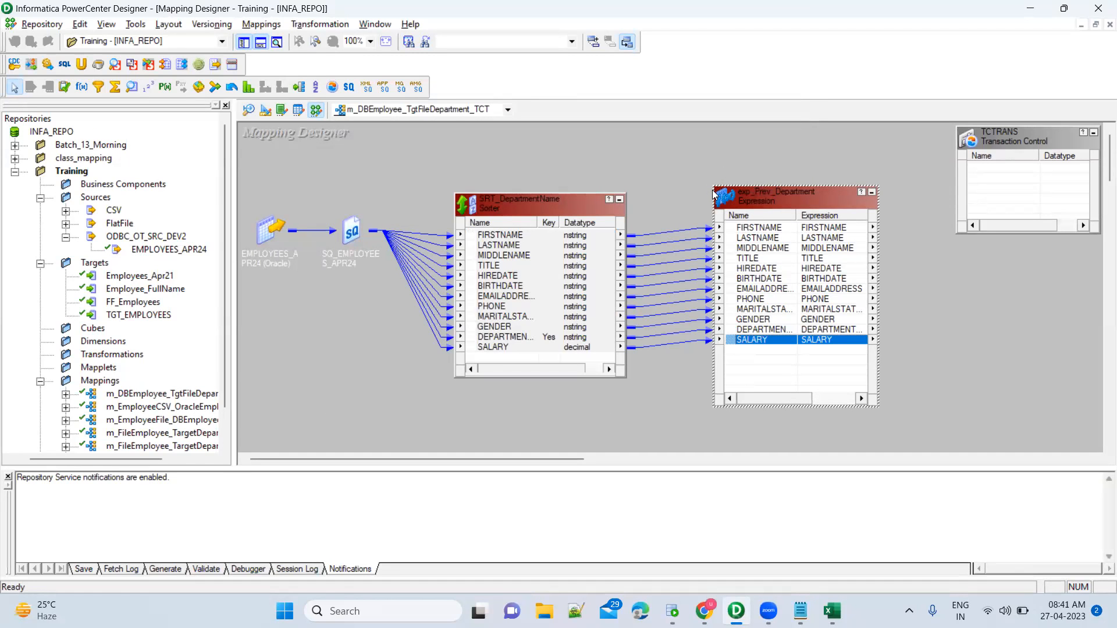
drag(711, 187, 694, 182)
Add a port in the Ports tab, then cancel and discard the misplaced port.
double_click(765, 186)
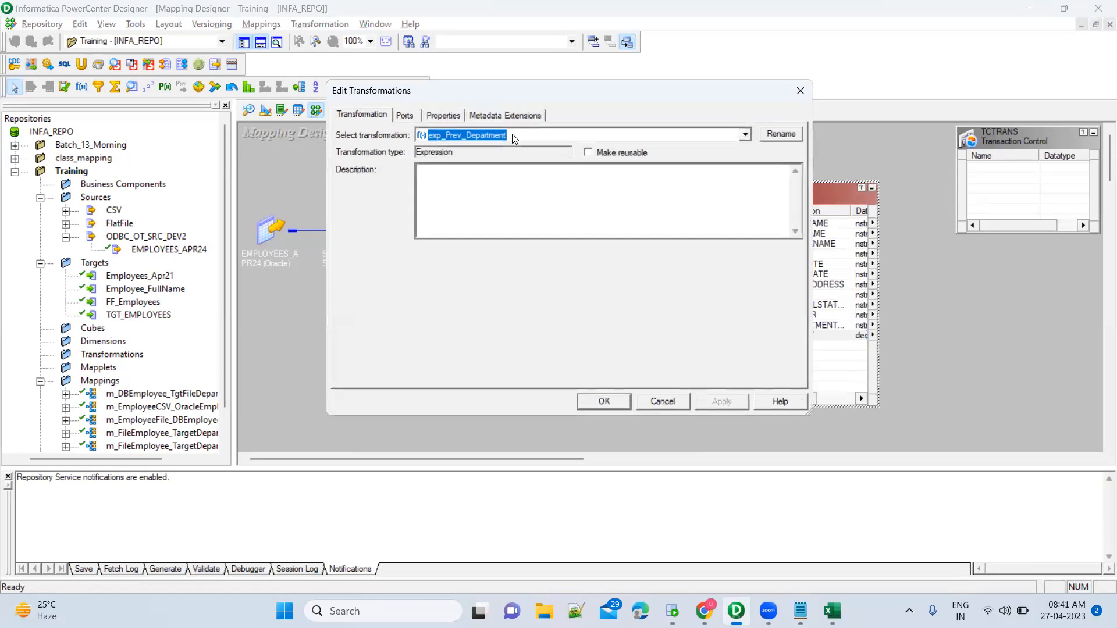
click(406, 114)
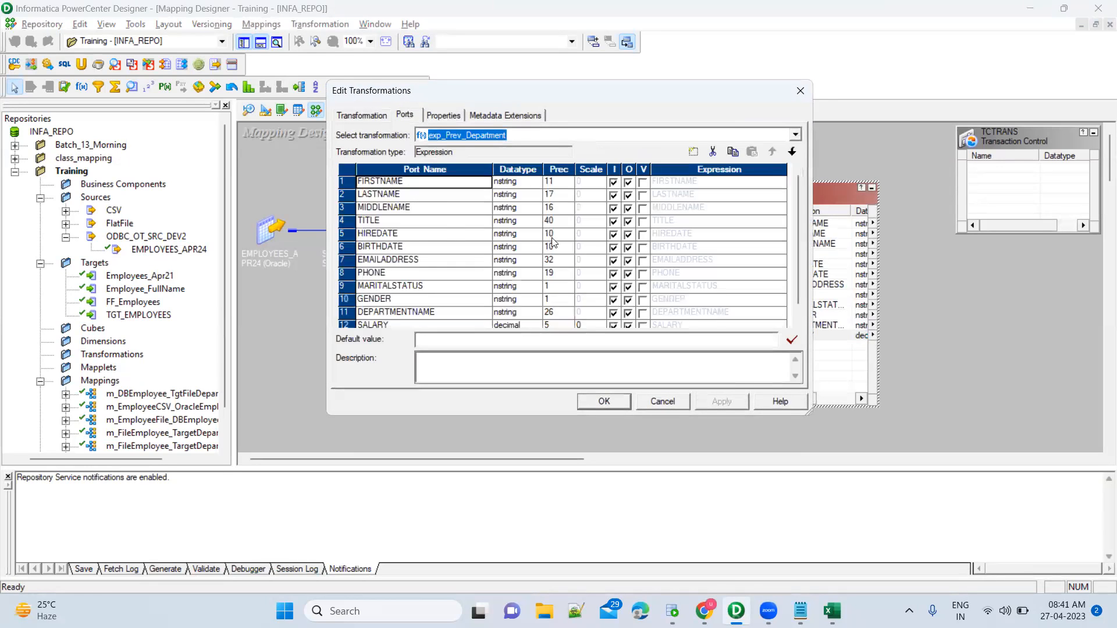
click(692, 153)
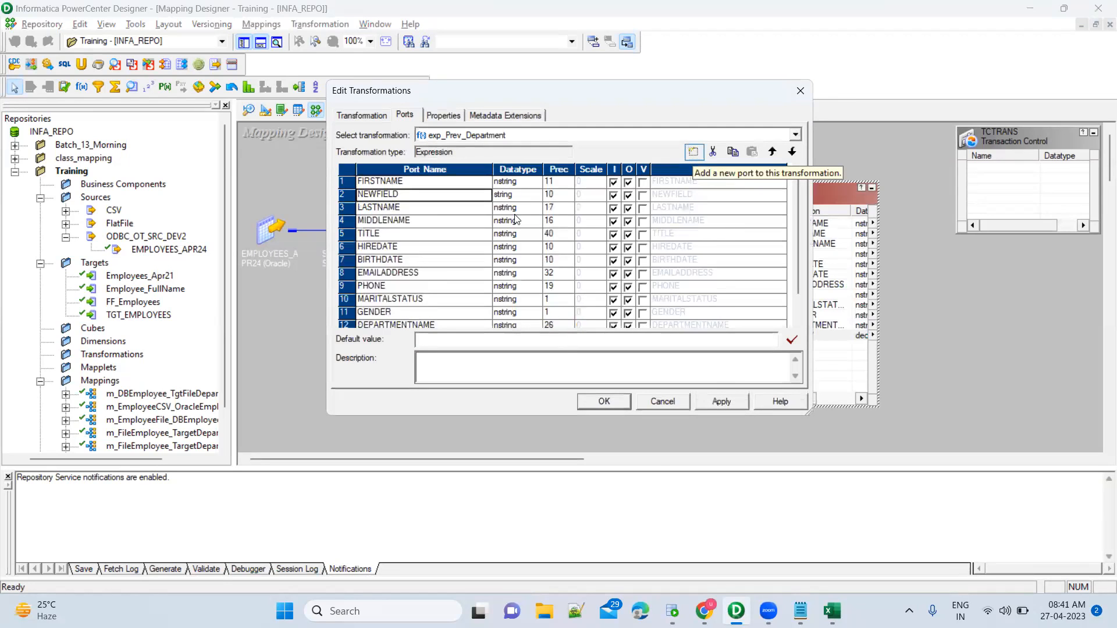
click(663, 402)
click(555, 291)
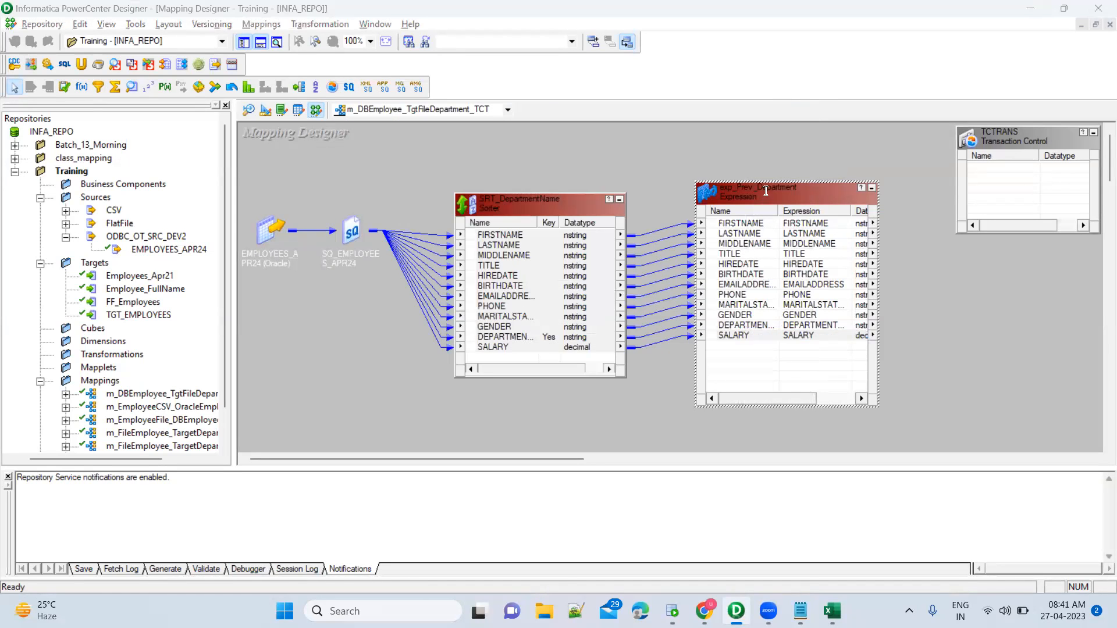
Reopen and enlarge the editor, then add NEWFIELD (string, 10) below SALARY as row 13.
double_click(765, 189)
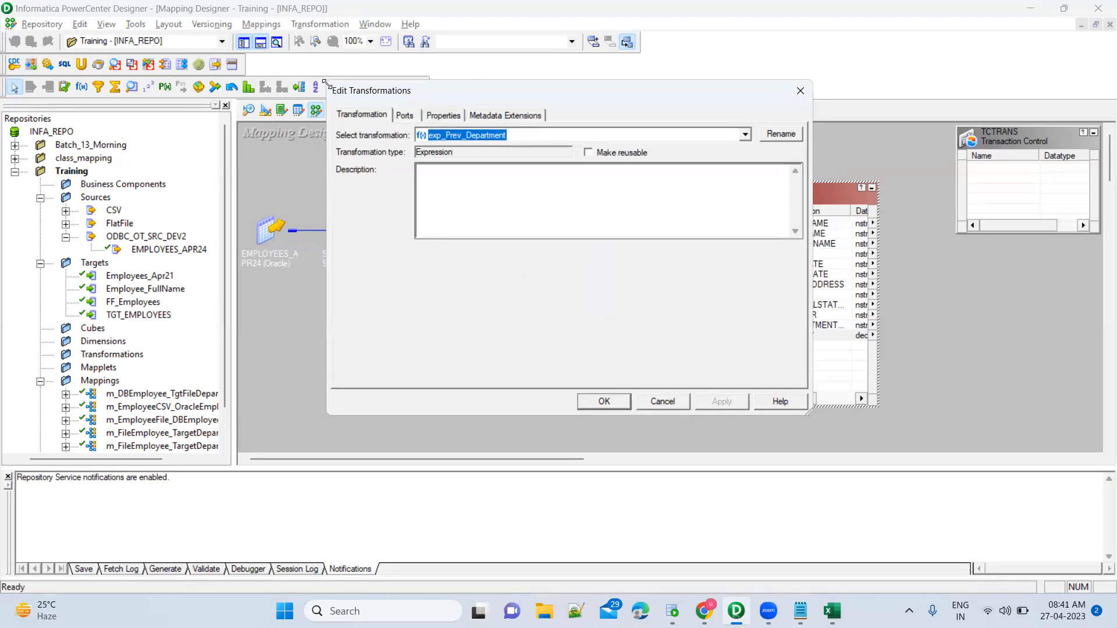
drag(326, 83, 278, 28)
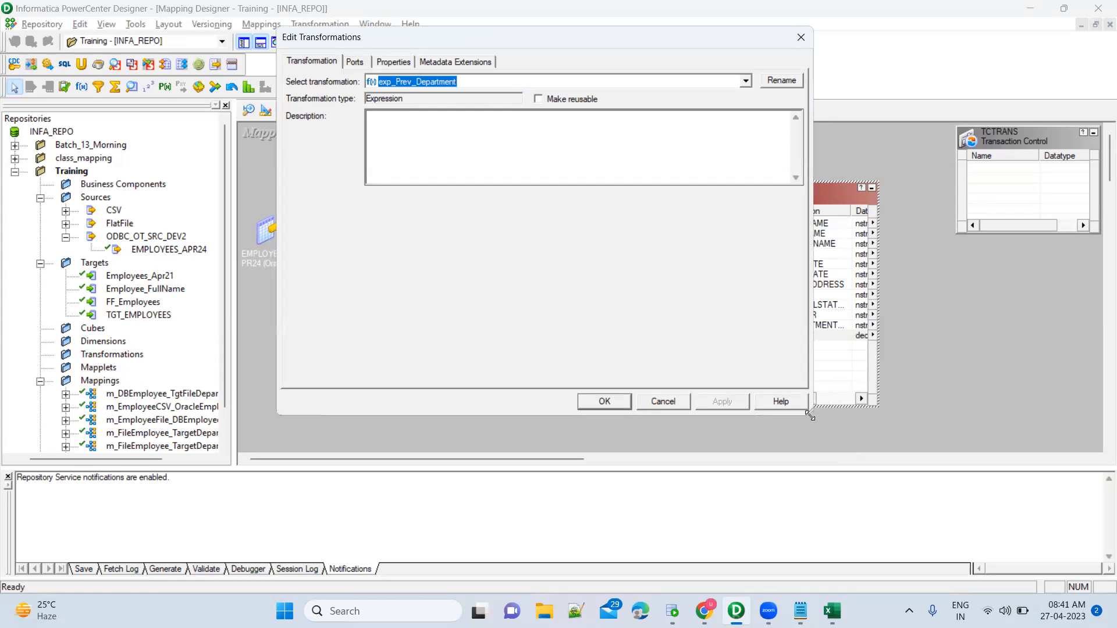
drag(809, 416, 944, 523)
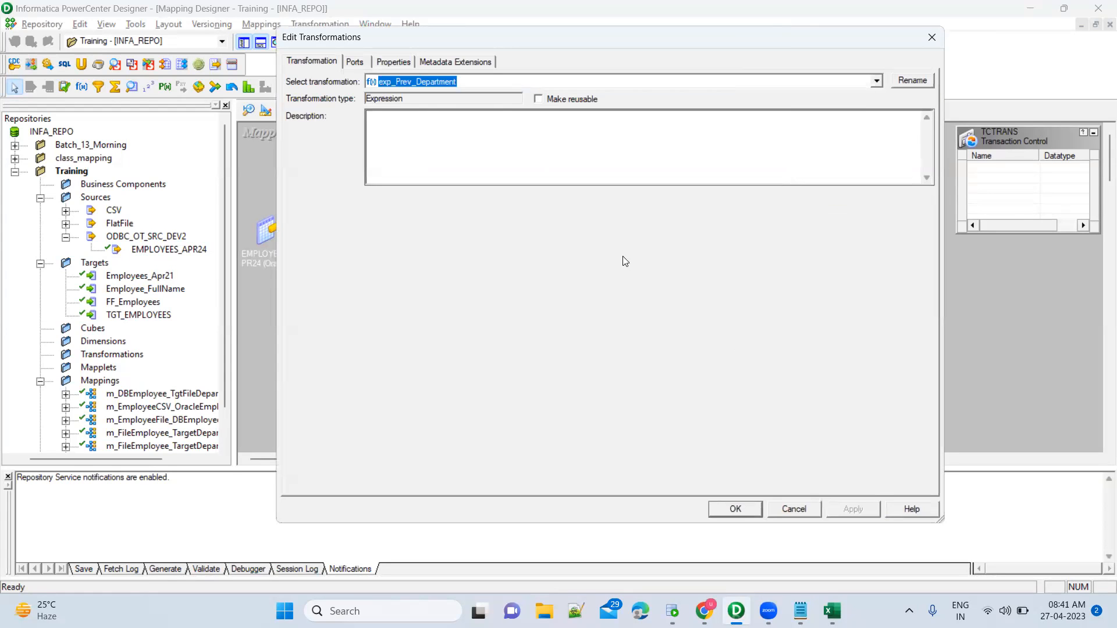
click(355, 62)
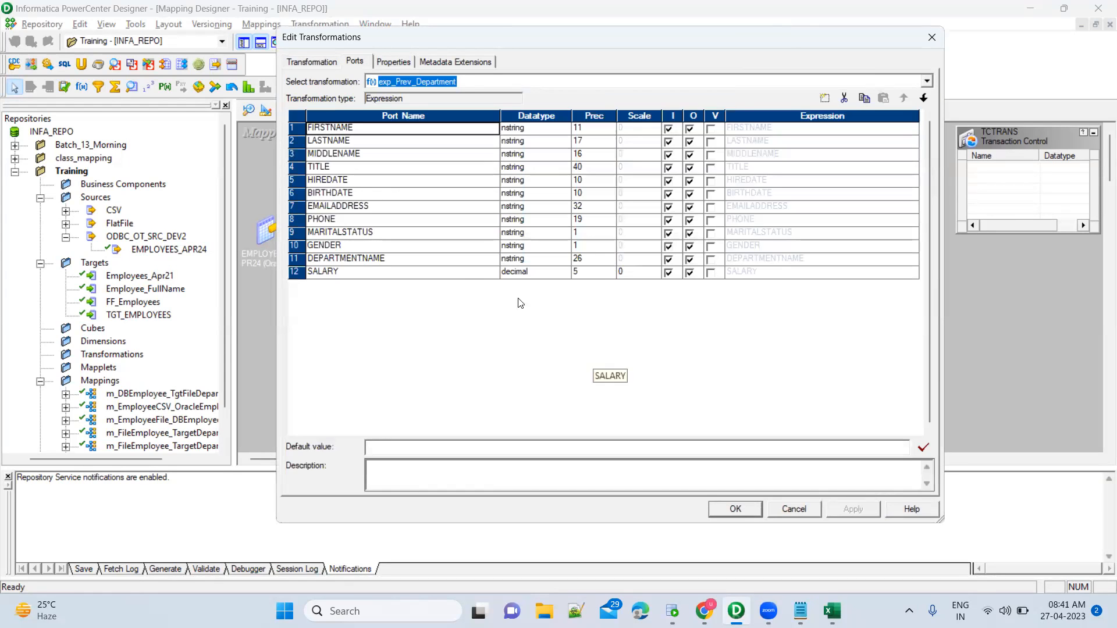
click(472, 277)
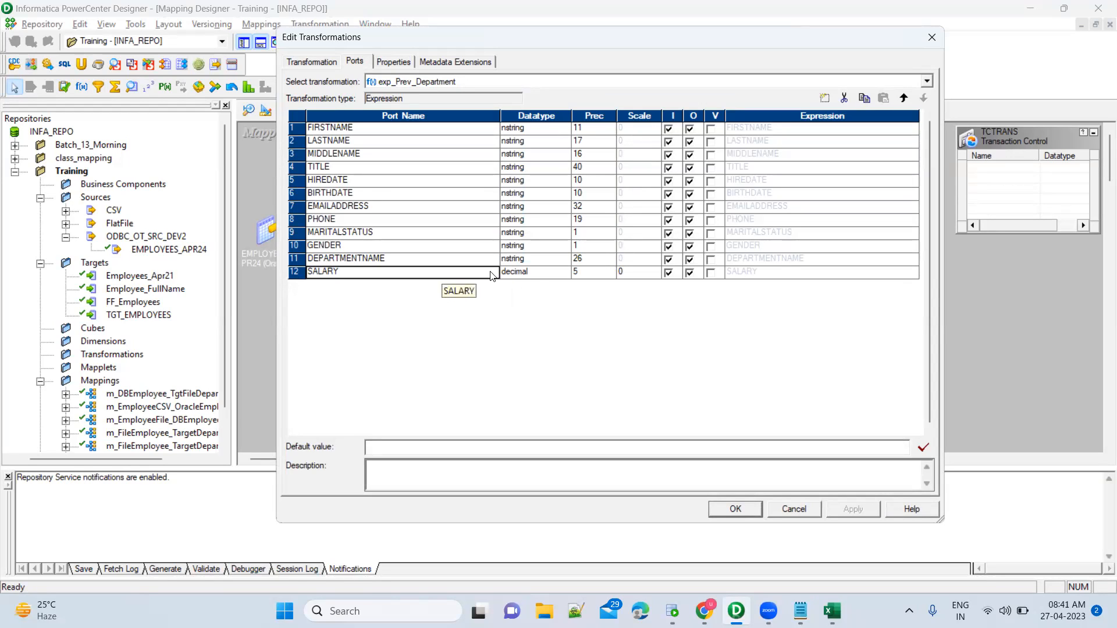
click(824, 99)
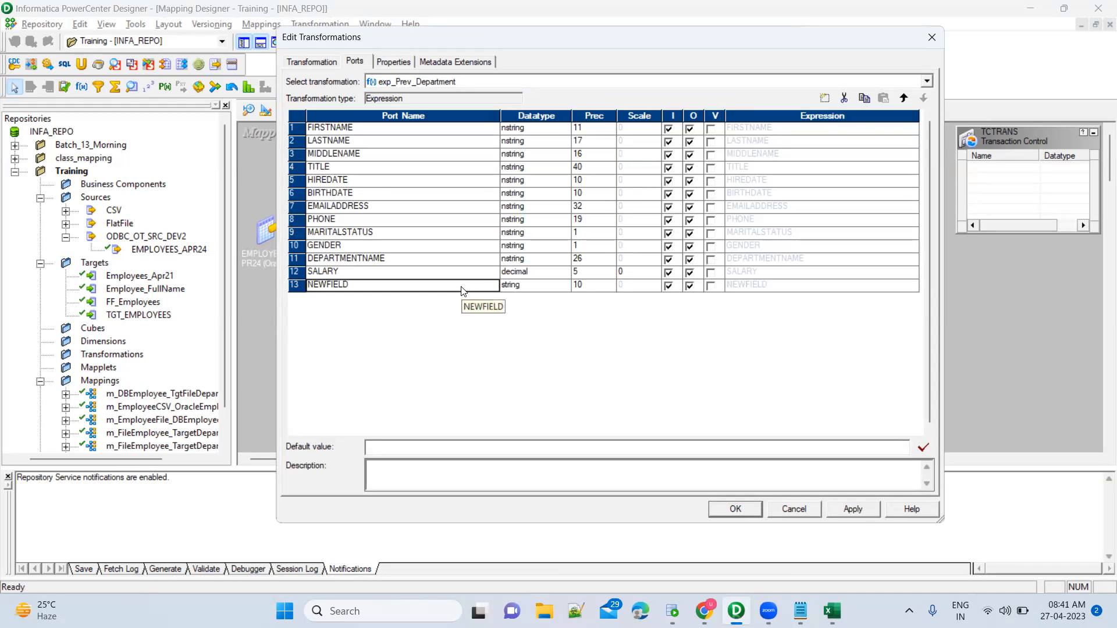
Make NEWFIELD a variable-only port and rename it v_Pre_DepartmentName.
click(669, 287)
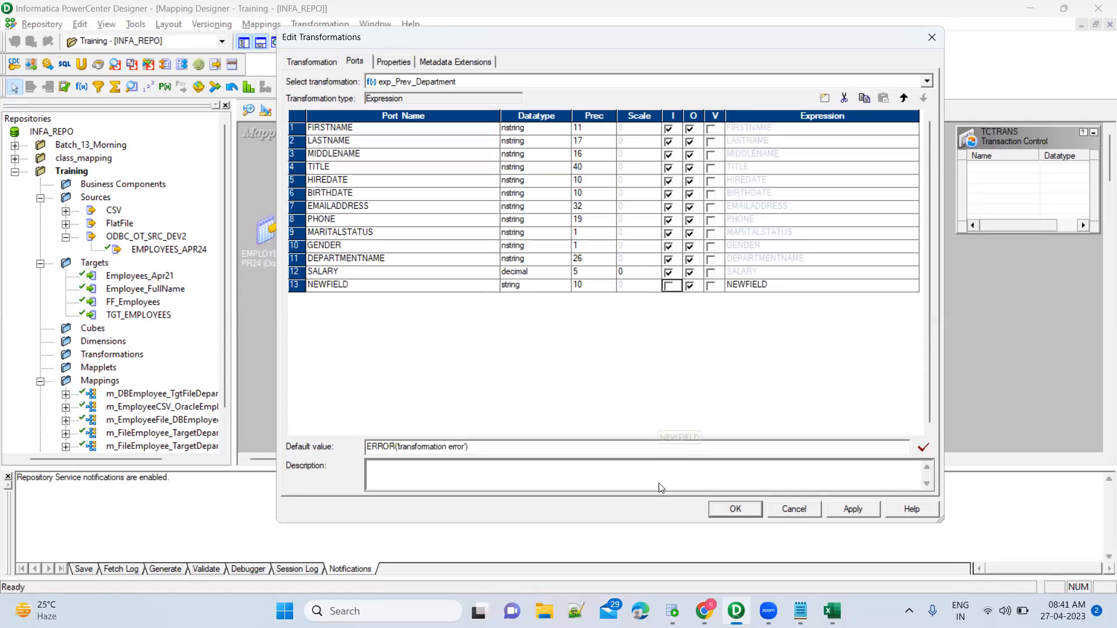
click(428, 290)
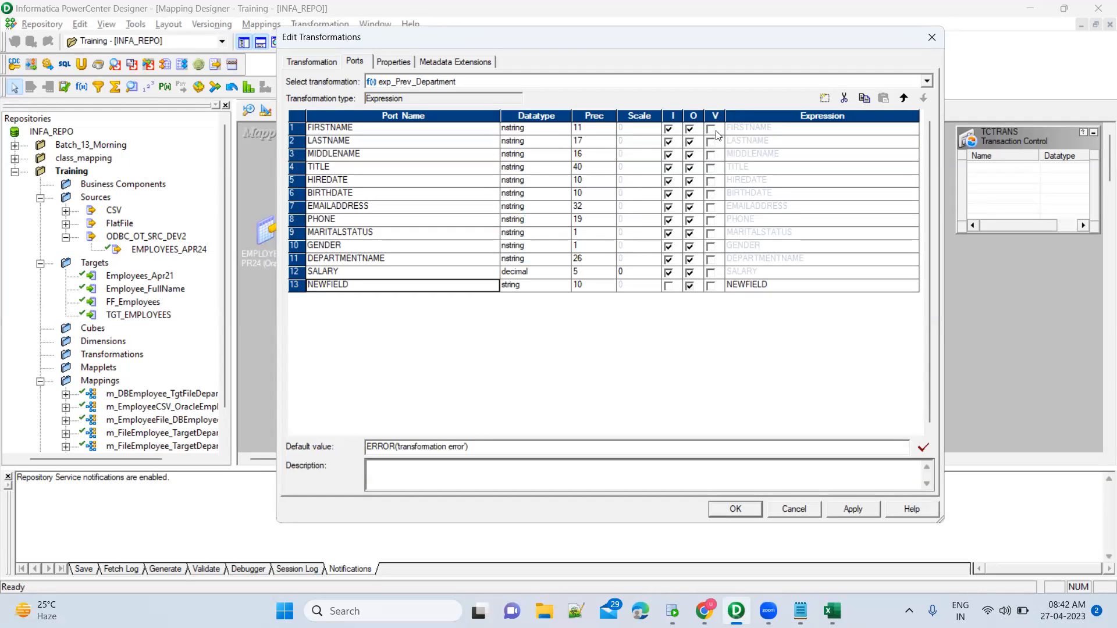
click(711, 287)
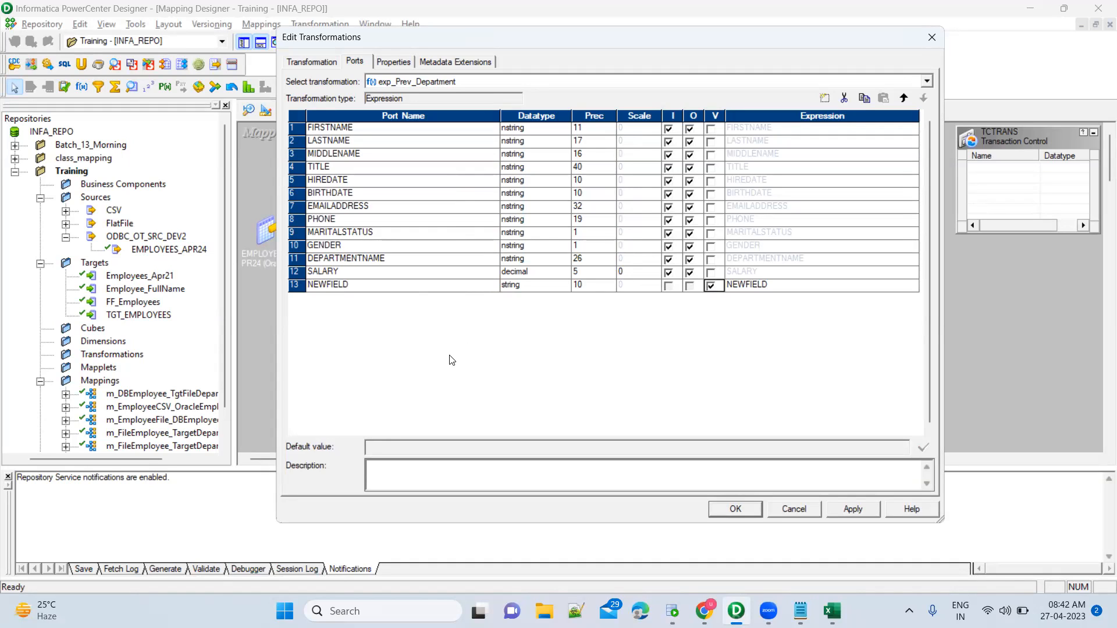
click(411, 289)
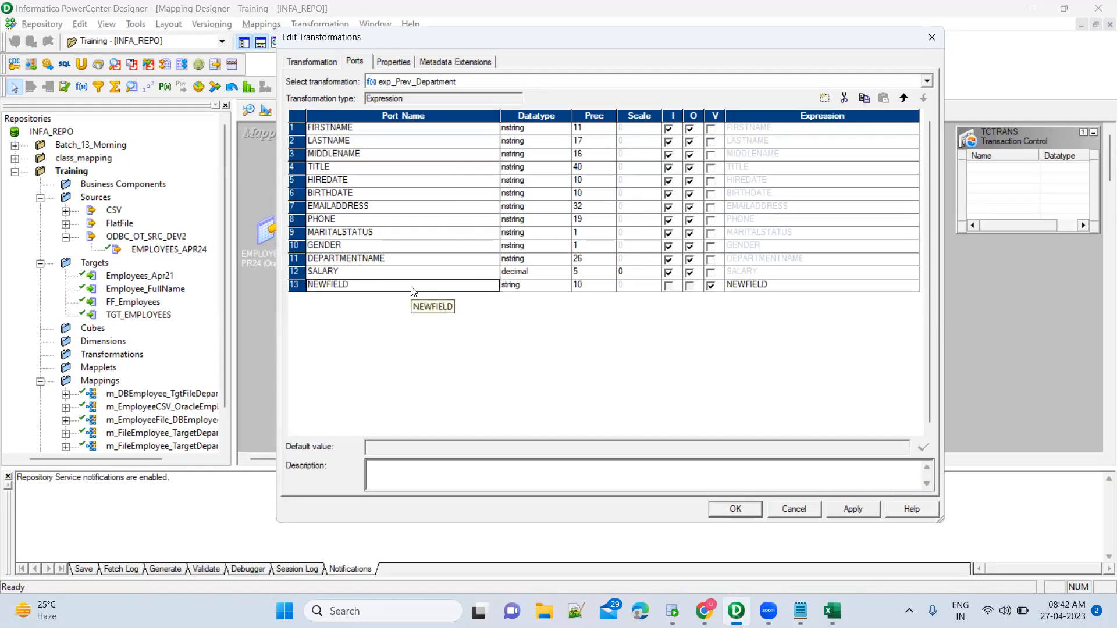
click(393, 263)
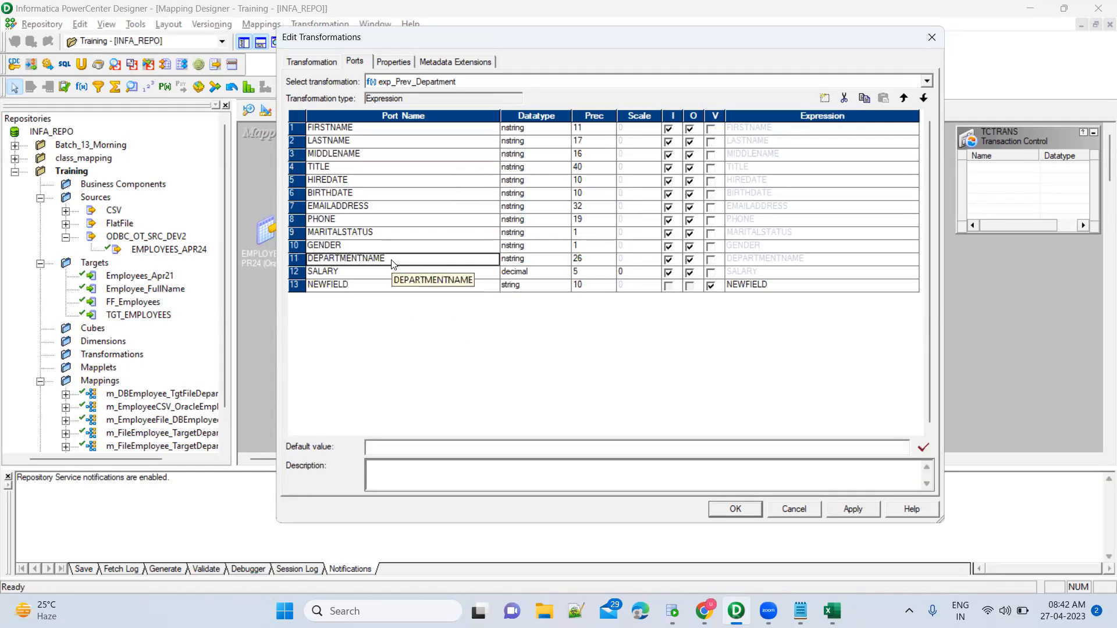
click(375, 286)
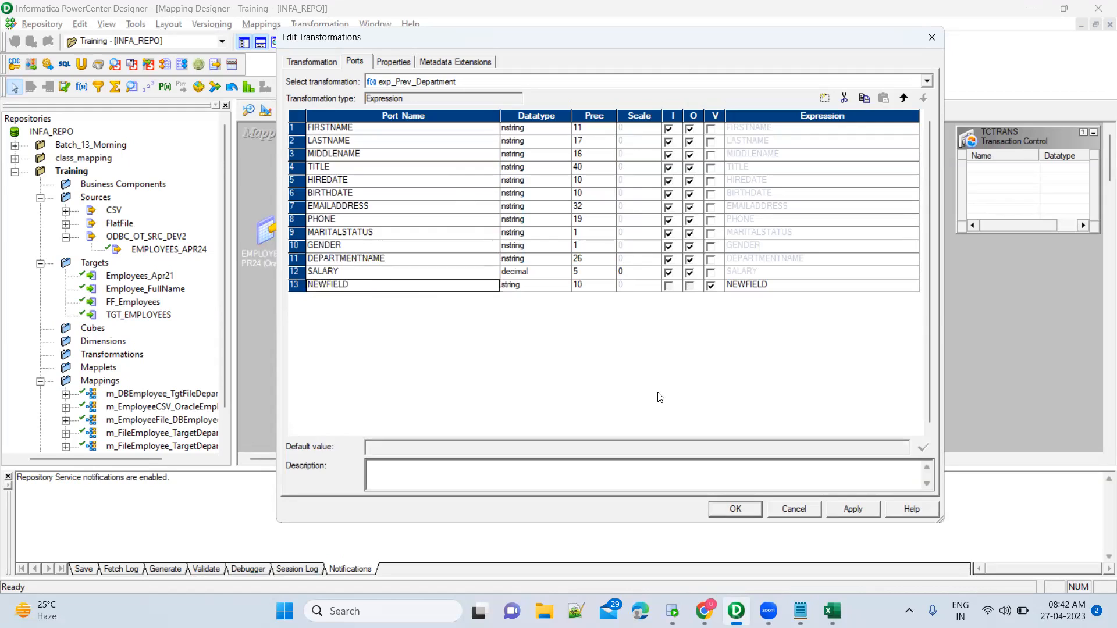
text(v_Pre)
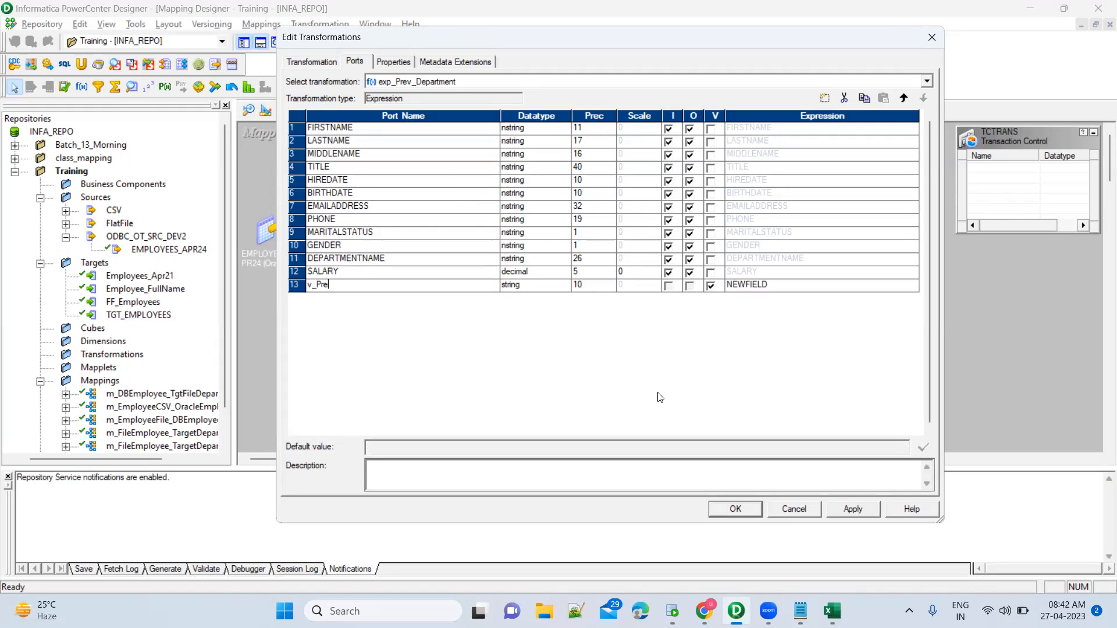
text(_DepartmentName)
Open and close the expression editor for v_Pre_DepartmentName, reviewing its port row.
click(803, 286)
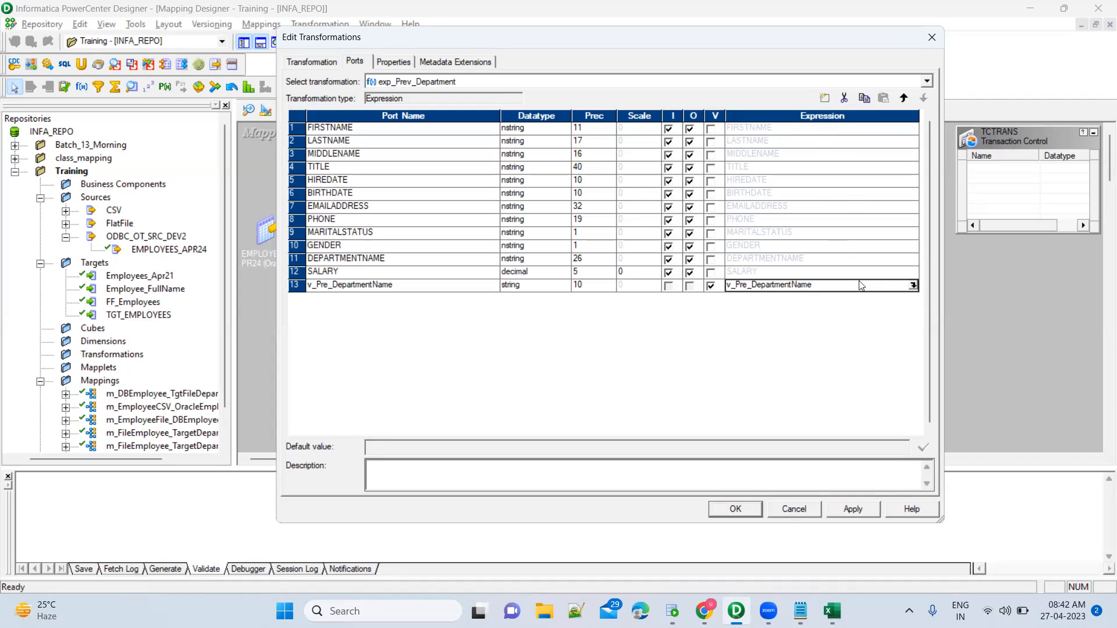
click(913, 286)
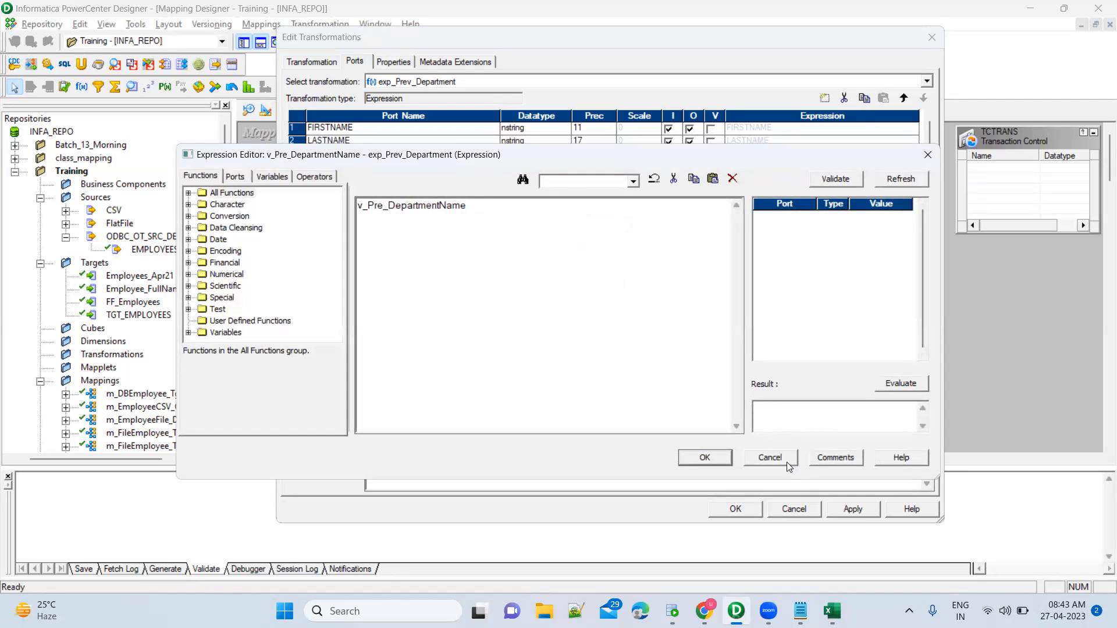
click(704, 457)
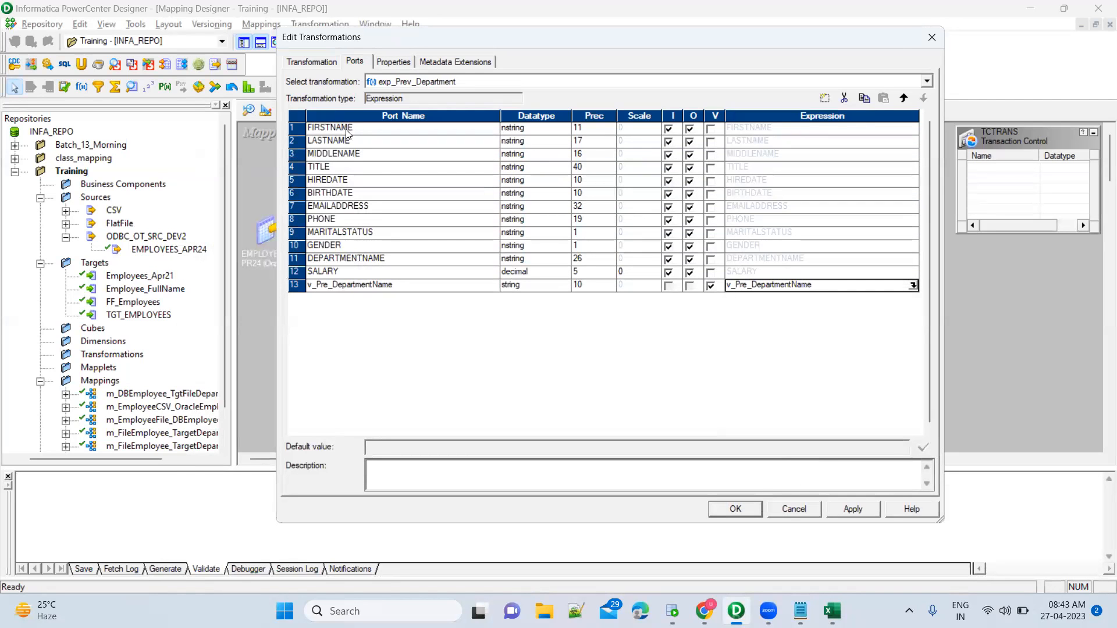
click(427, 288)
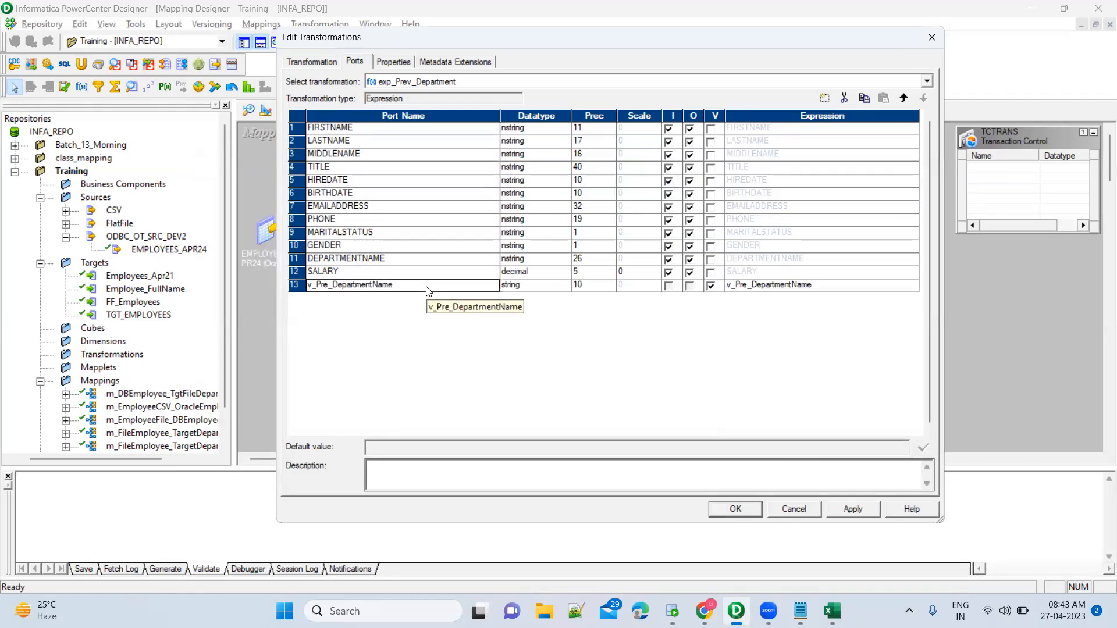
click(296, 285)
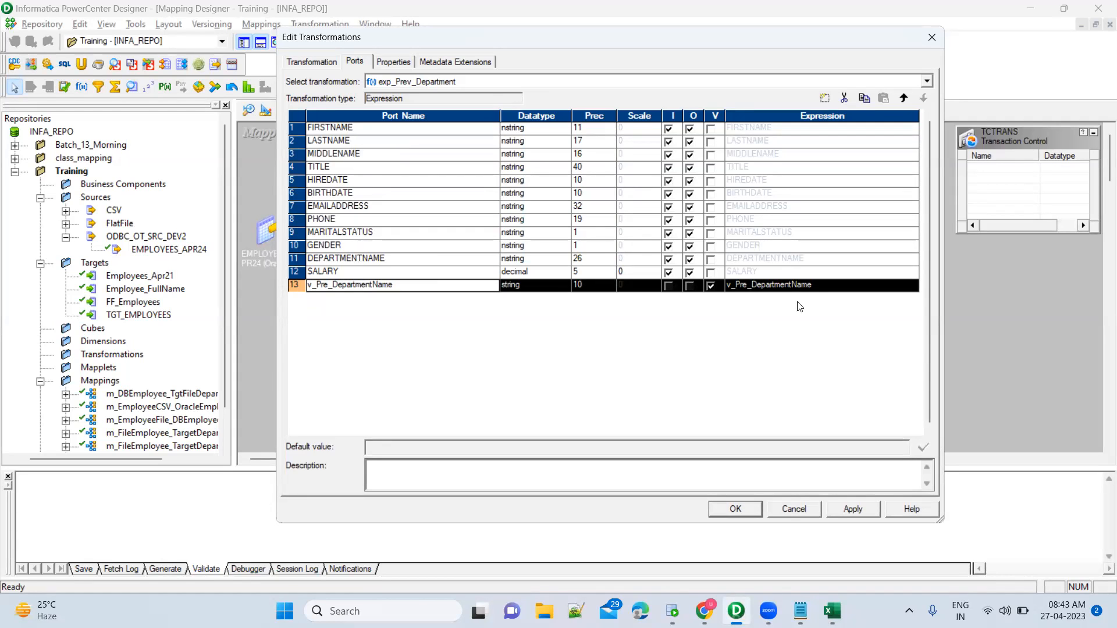
click(785, 285)
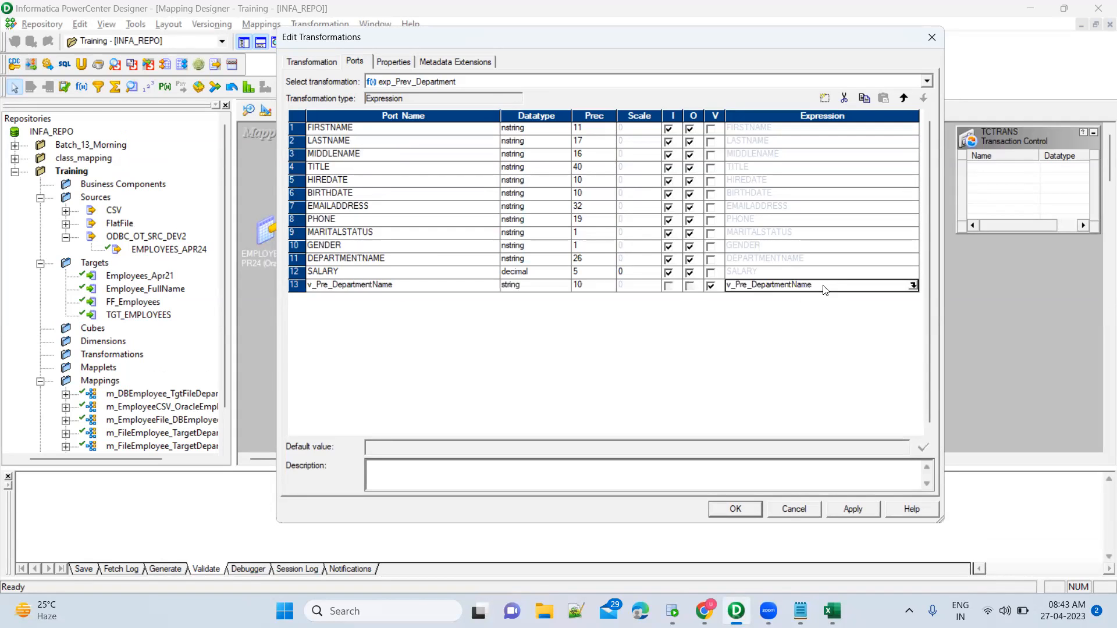
click(407, 288)
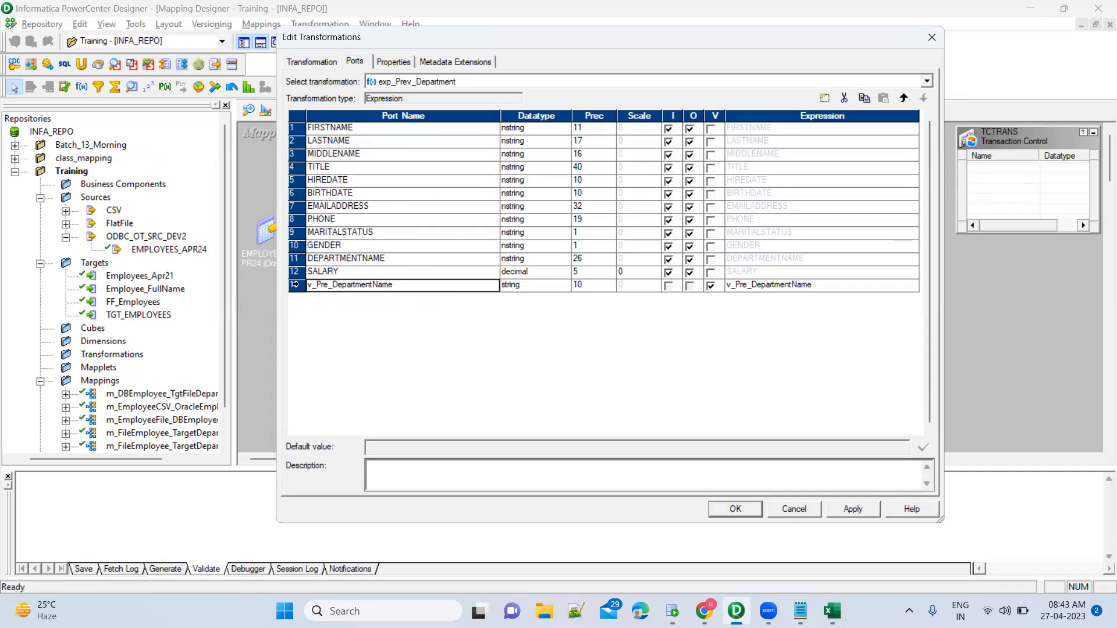
click(295, 285)
click(870, 289)
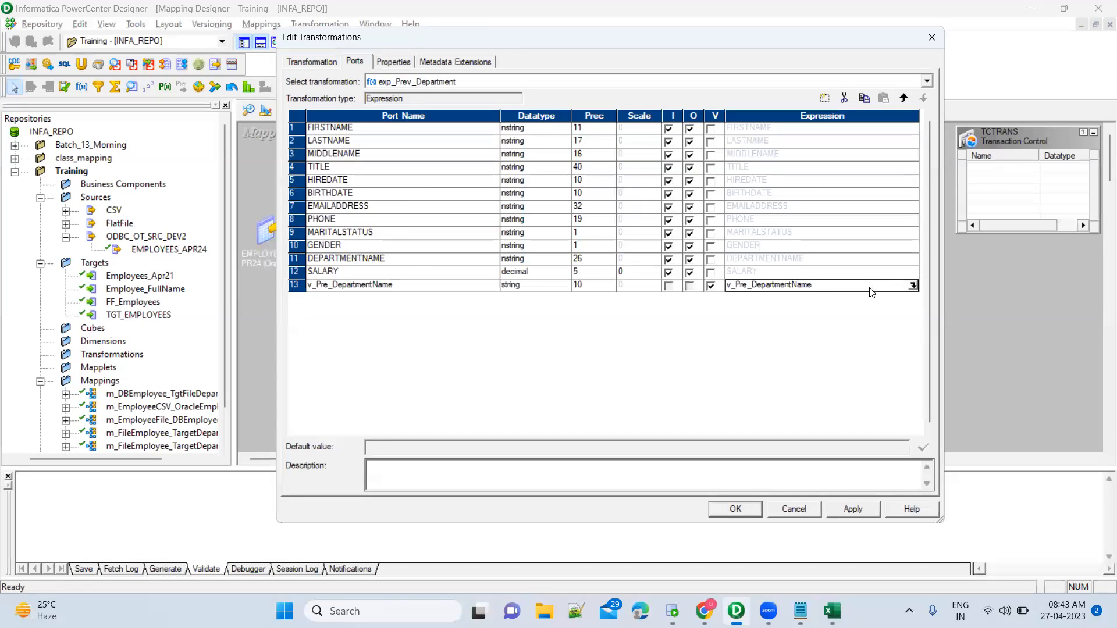
click(432, 208)
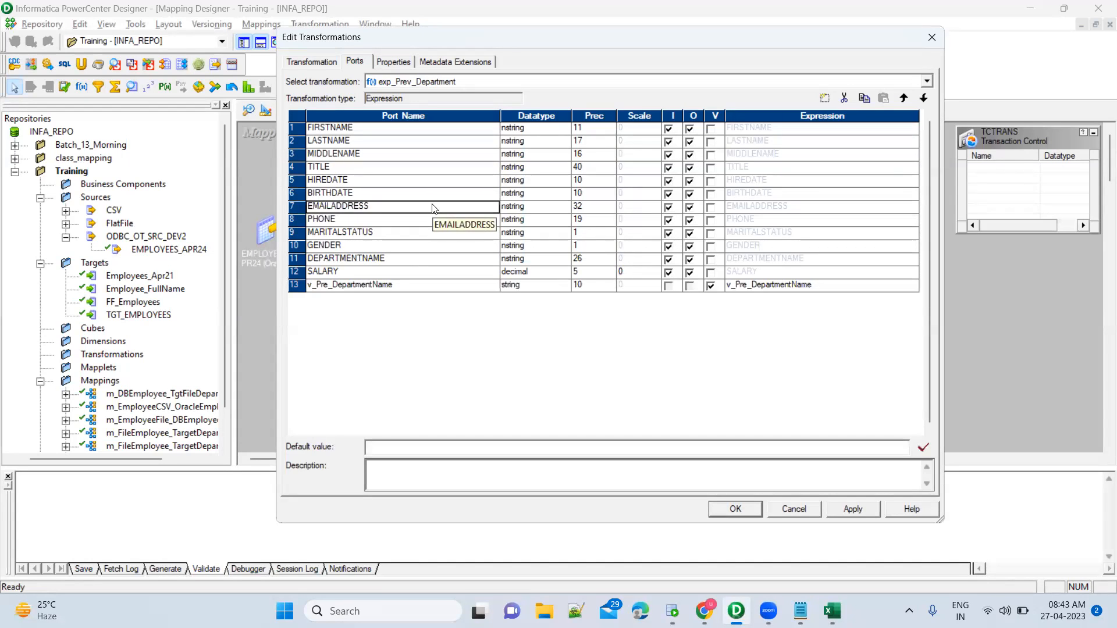
click(408, 286)
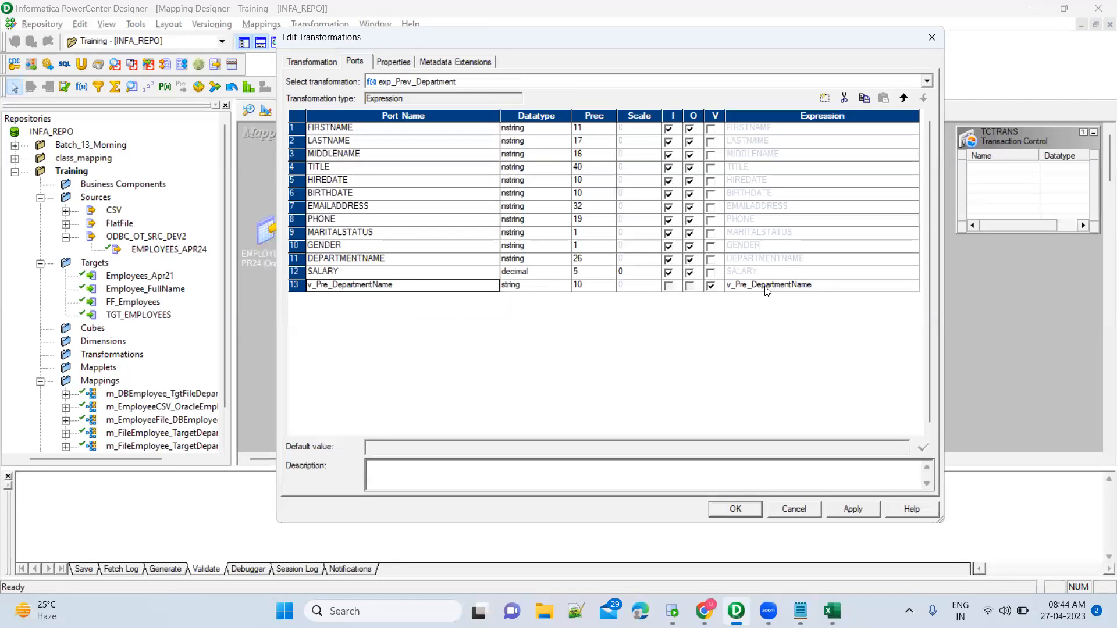
Reopen the v_Pre_DepartmentName expression editor, select its text, and exit without changes.
click(823, 287)
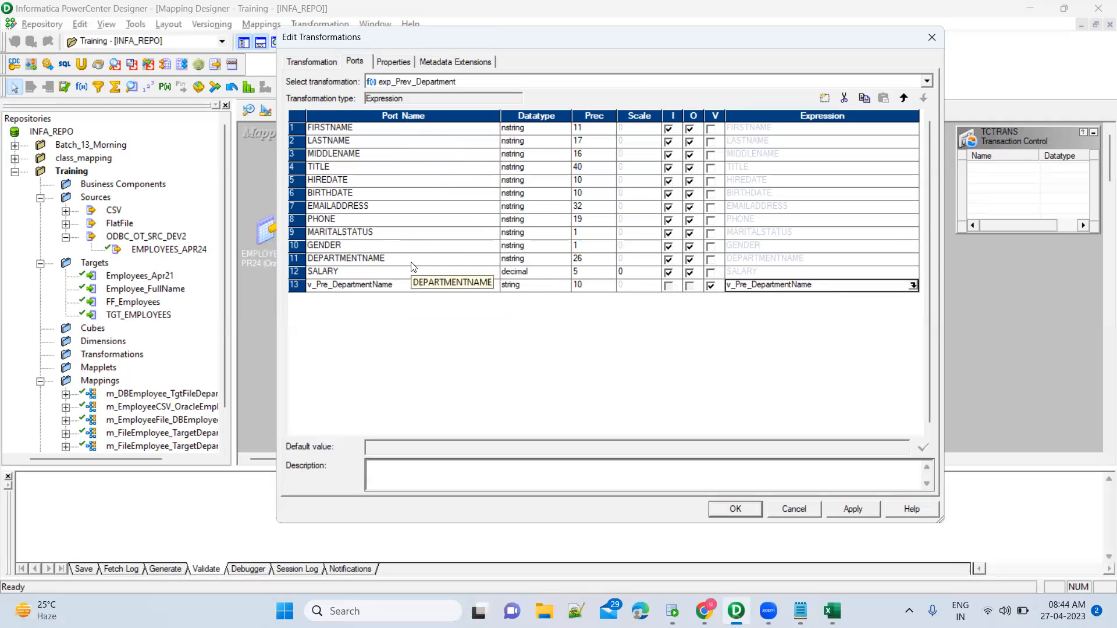
click(413, 287)
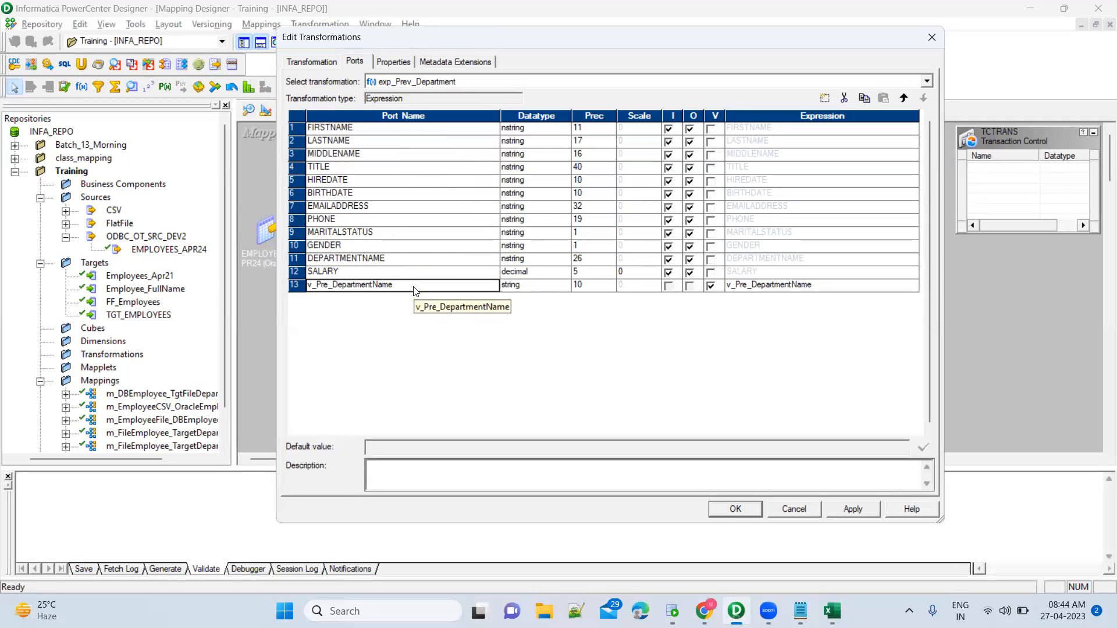
click(914, 291)
click(914, 291)
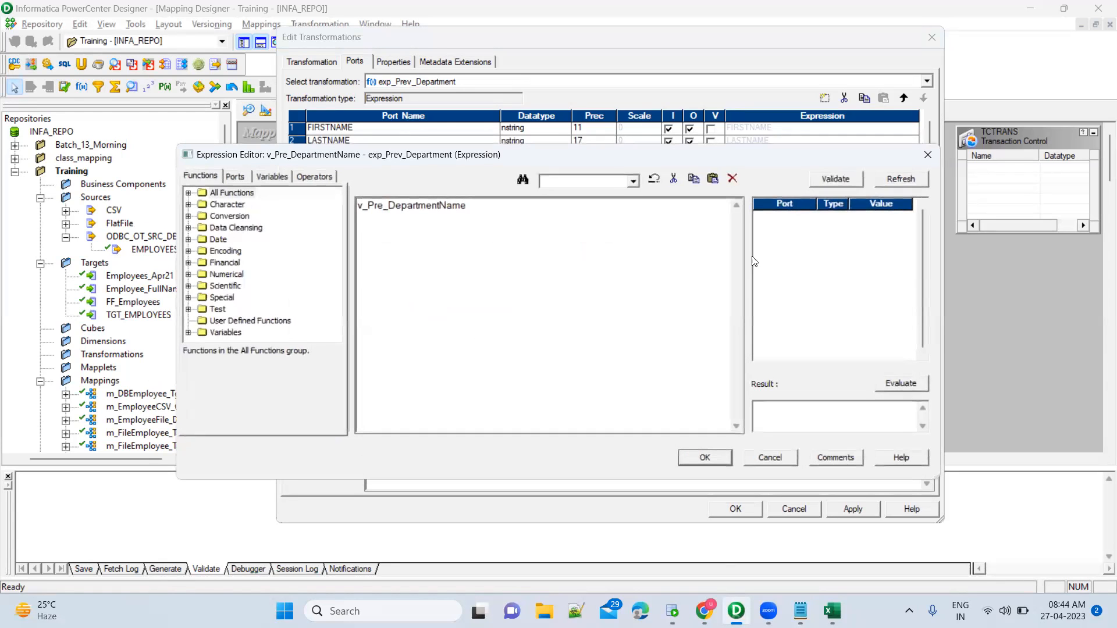
double_click(474, 211)
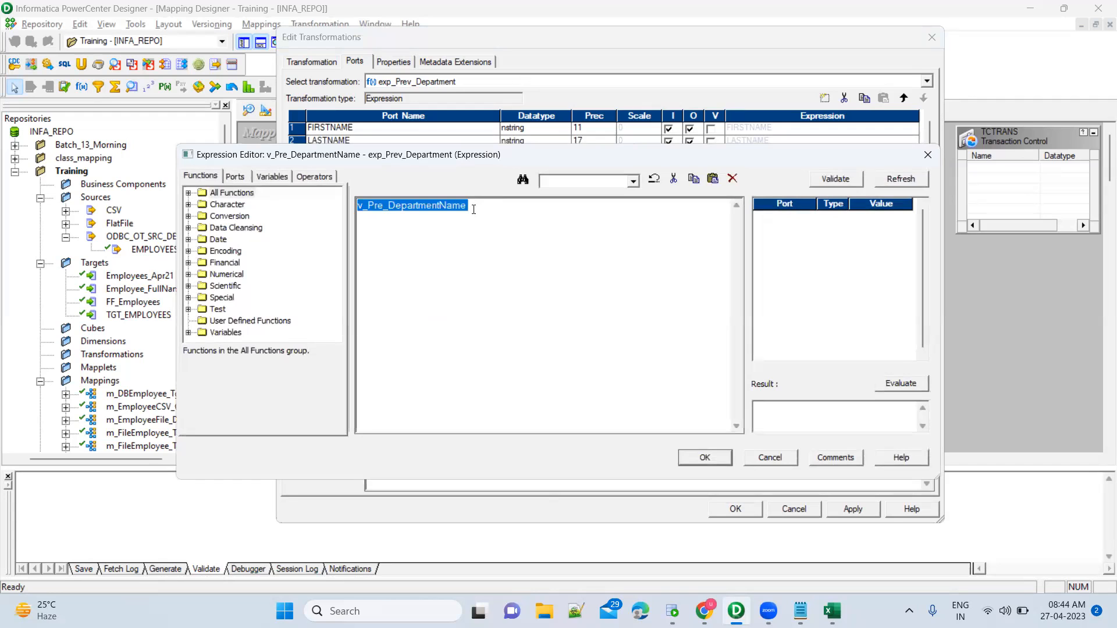
key(Escape)
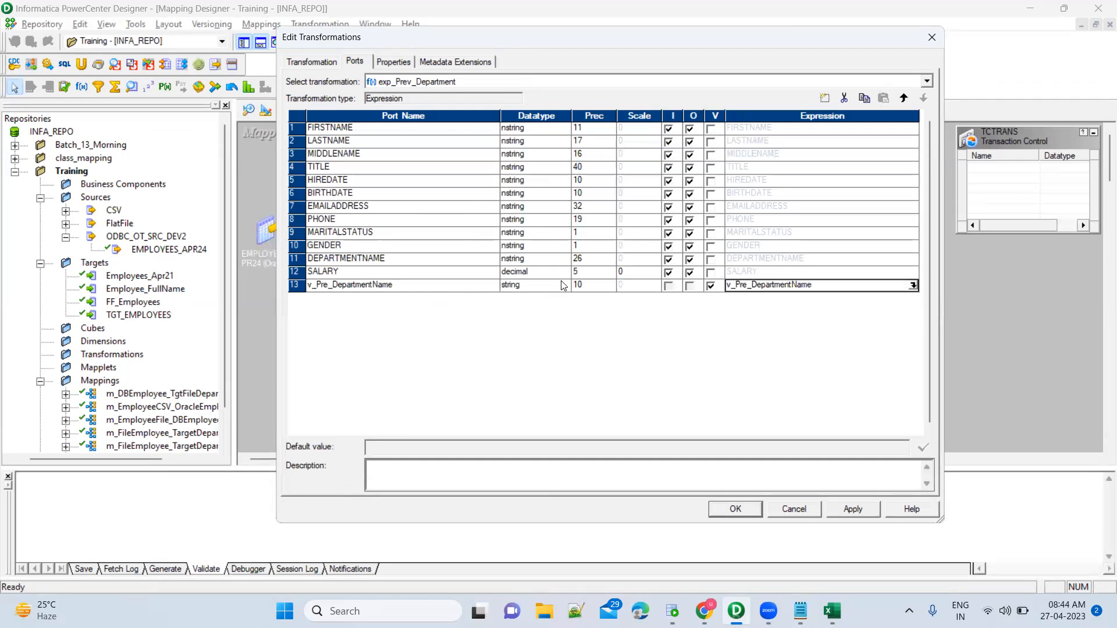
Change v_Pre_DepartmentName's datatype to nstring with precision 7.
click(541, 291)
click(541, 291)
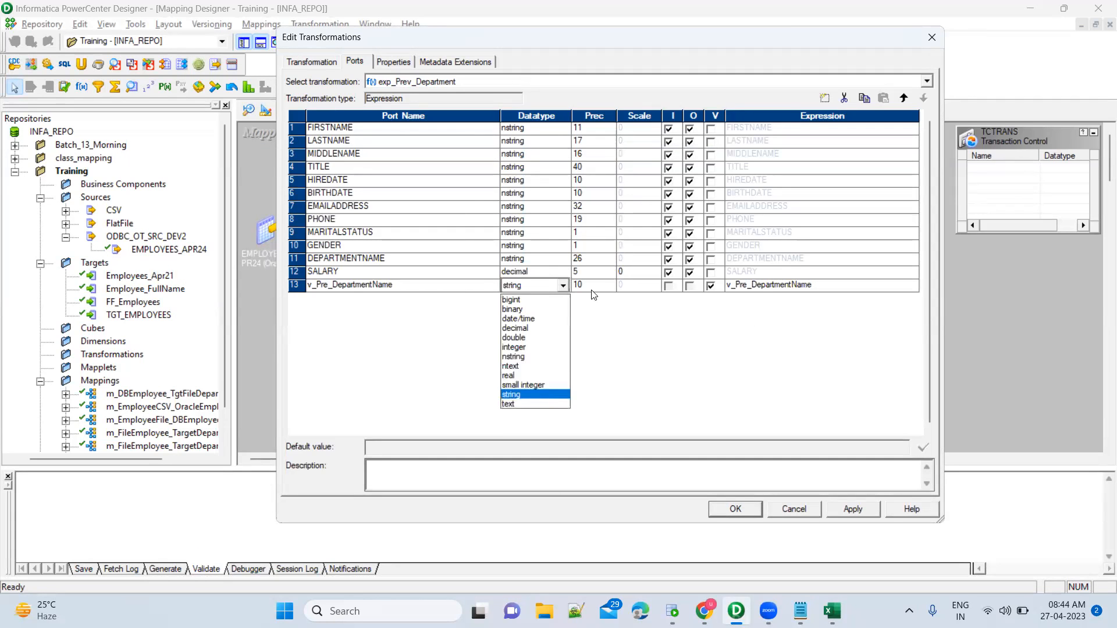
click(598, 291)
click(604, 289)
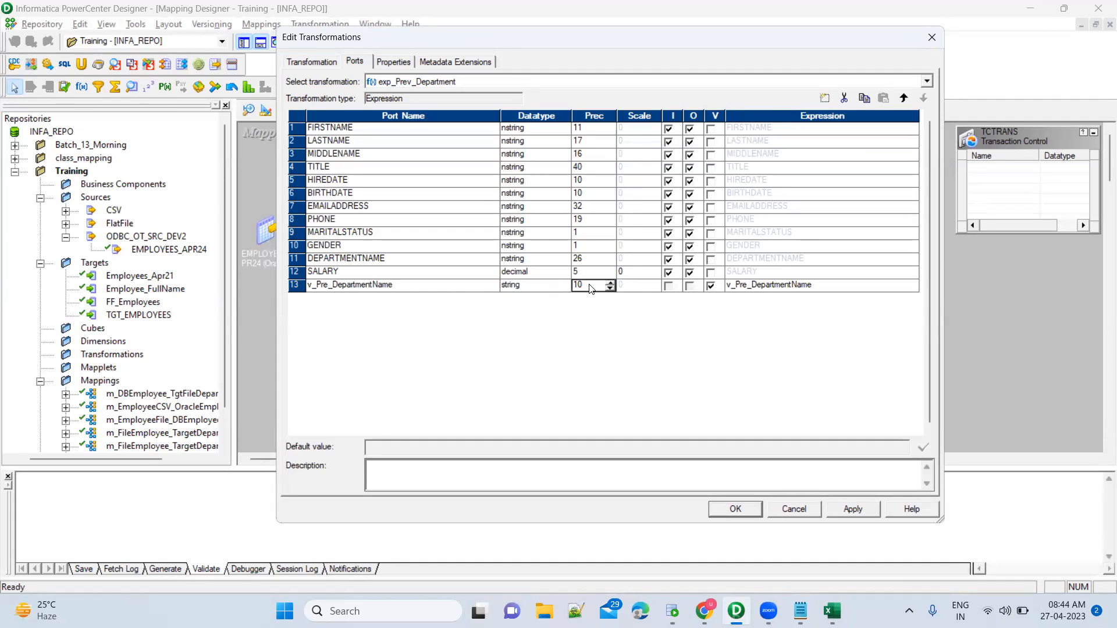
click(577, 285)
key(BackSpace)
click(547, 287)
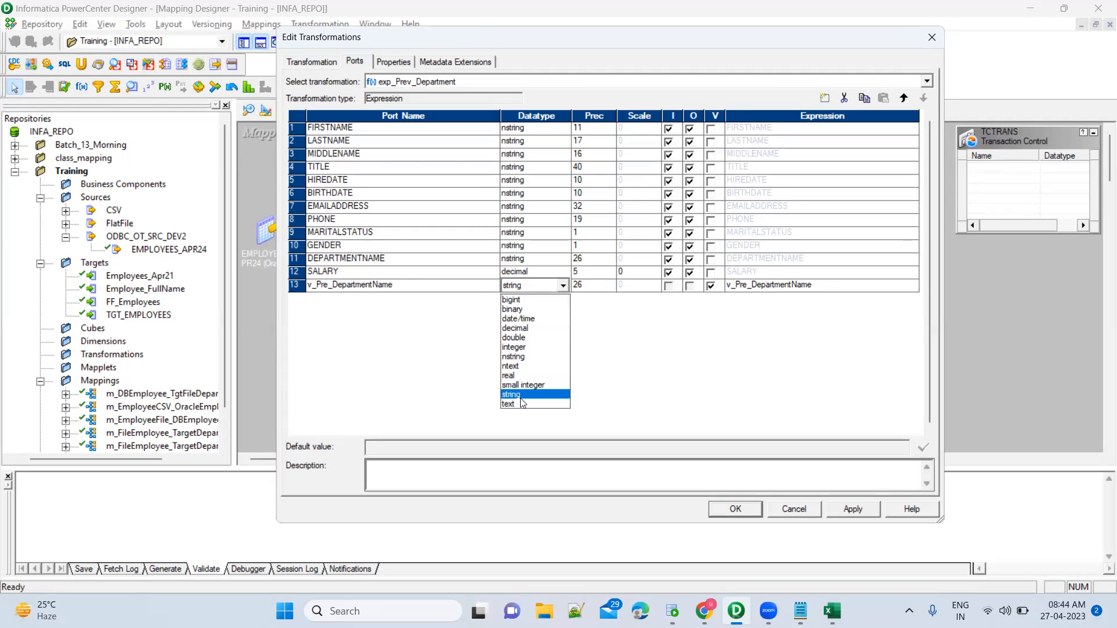
text(nstr)
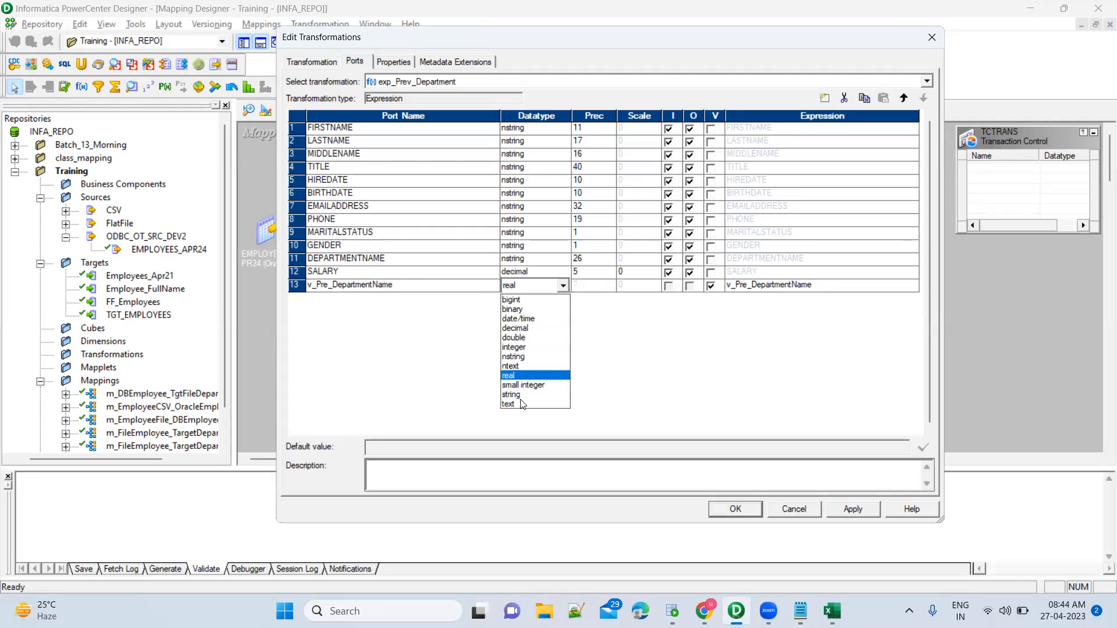
click(524, 357)
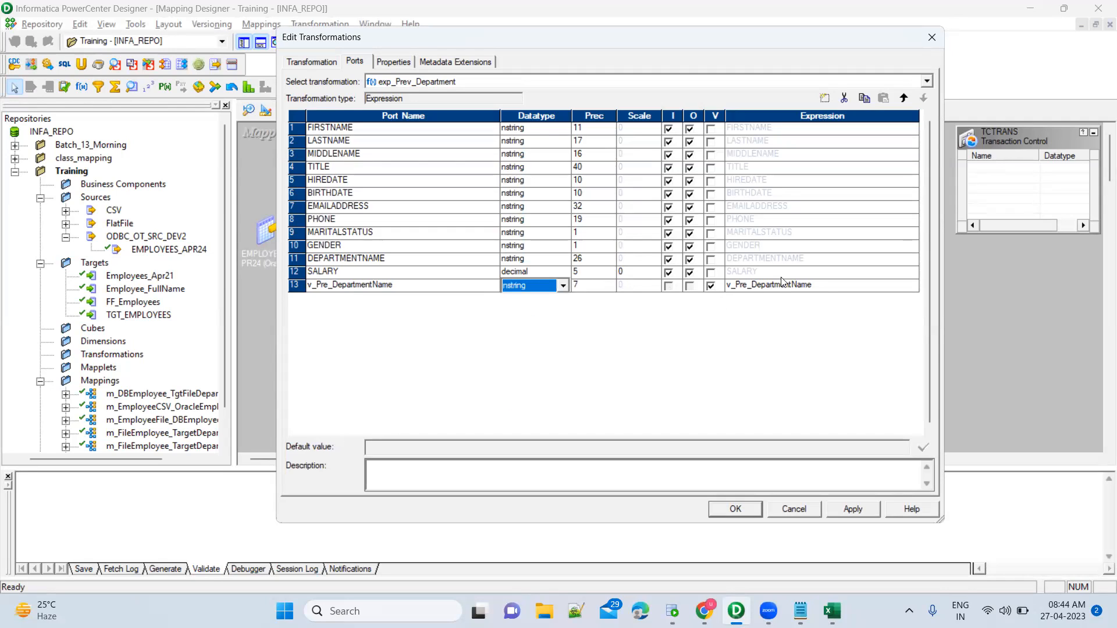
click(827, 285)
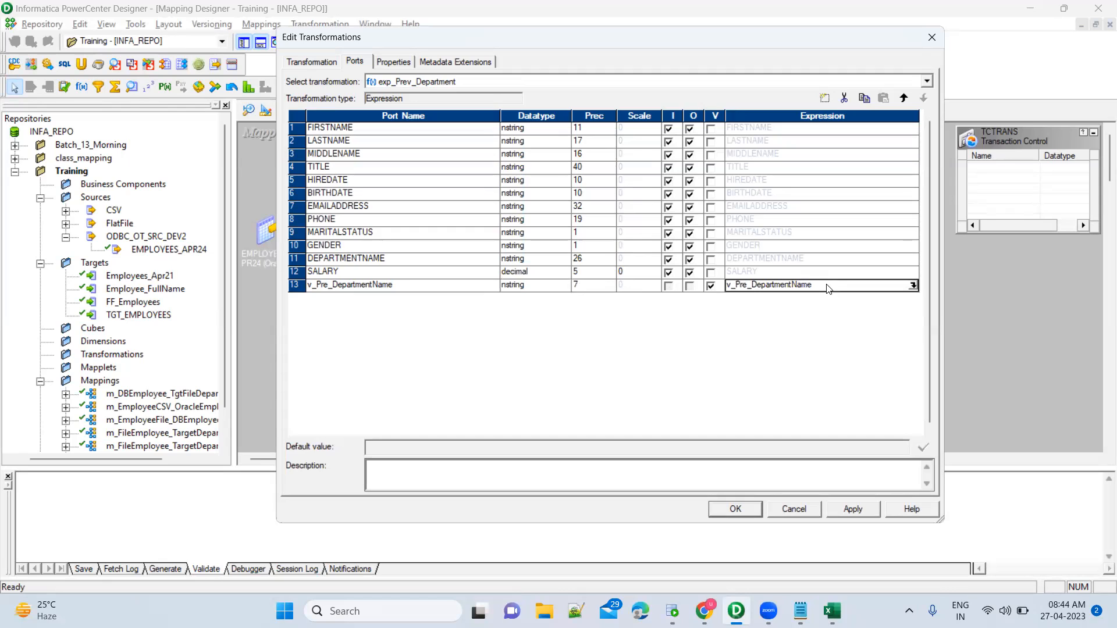
Replace v_Pre_DepartmentName's expression with DEPARTMENTNAME, confirm it parses, then select the SALARY row.
click(914, 287)
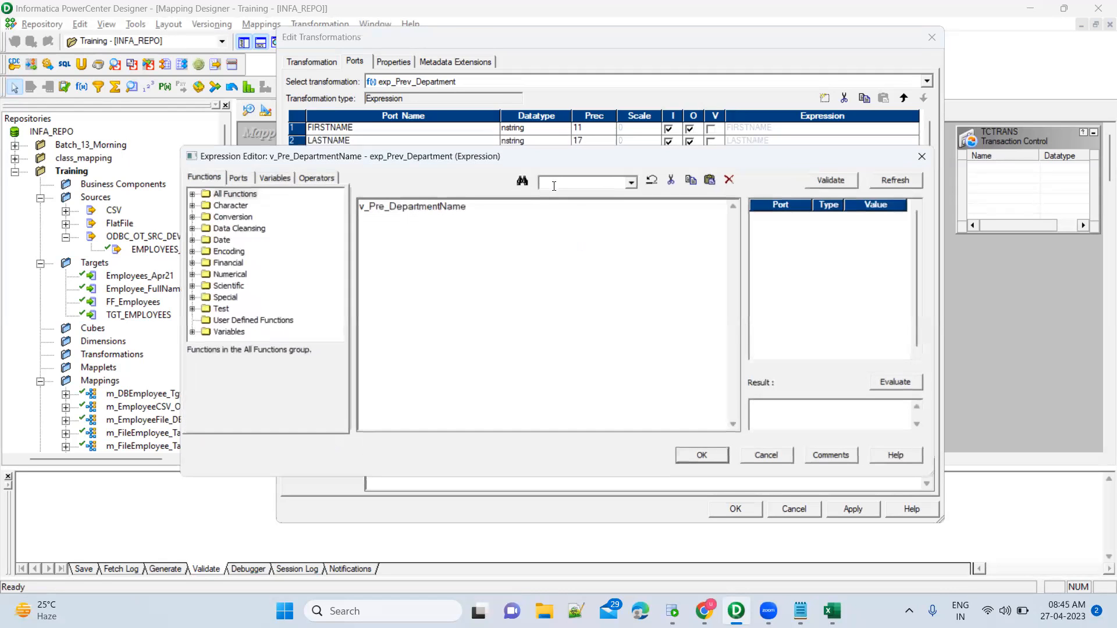
double_click(473, 214)
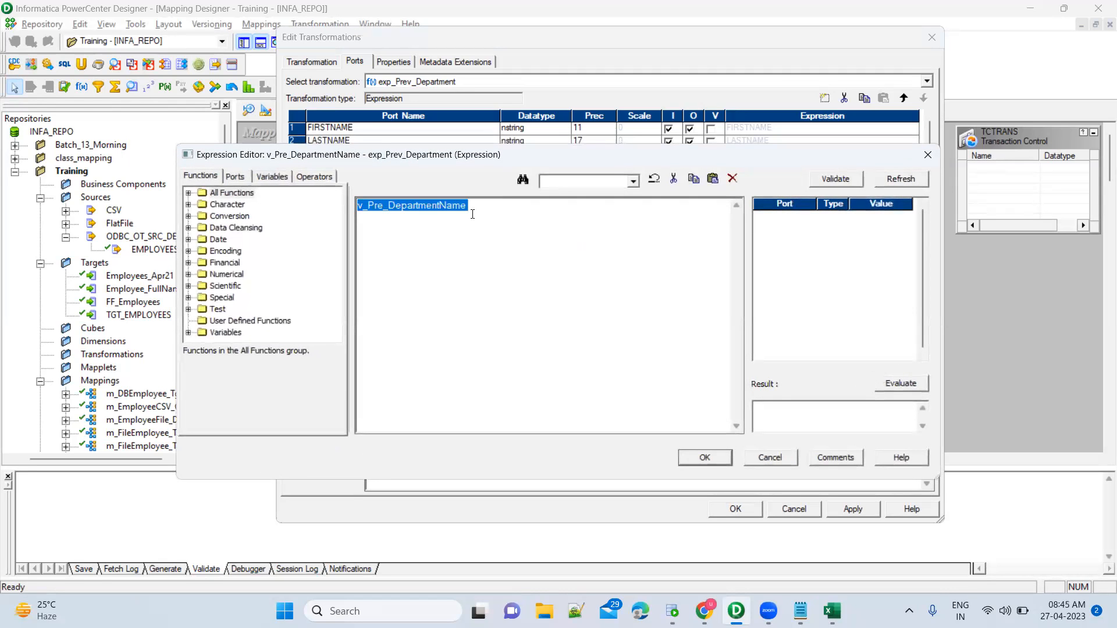
click(242, 181)
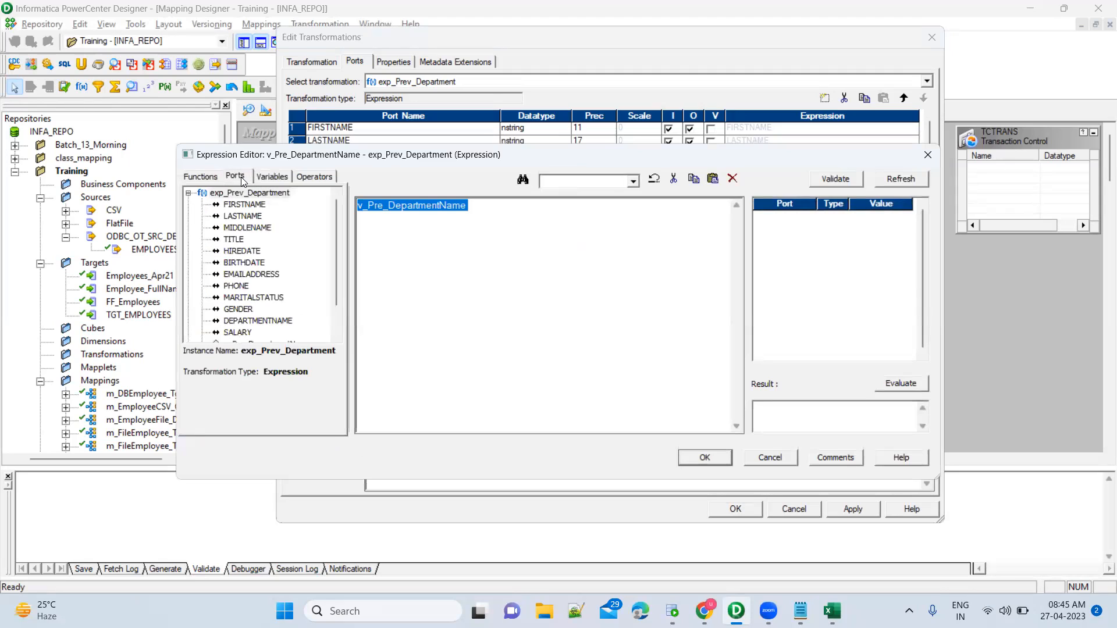
double_click(258, 321)
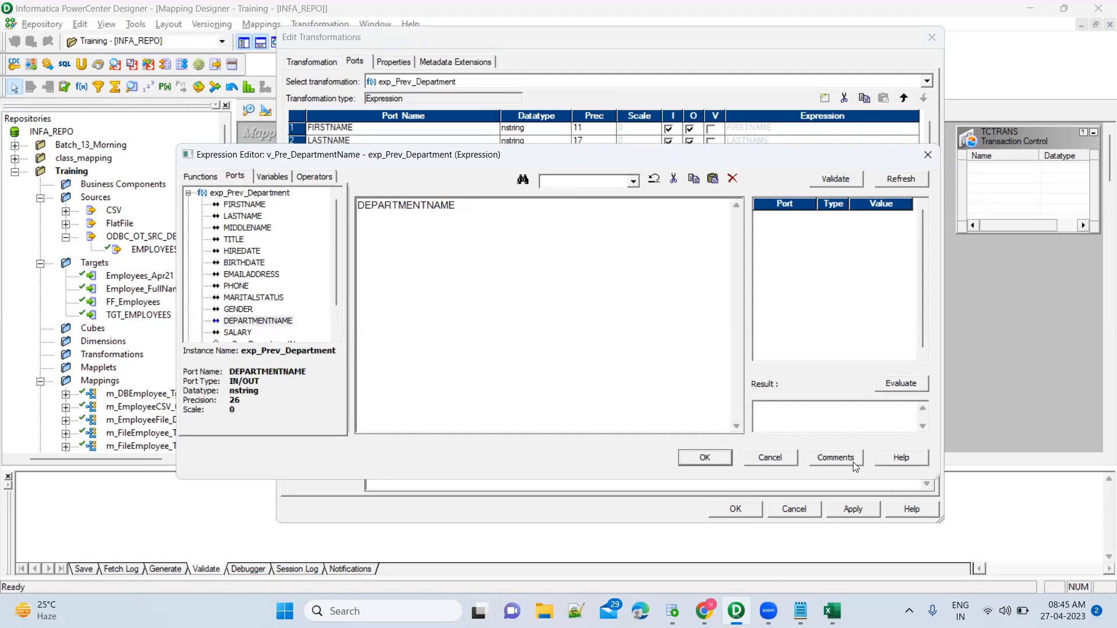
click(835, 179)
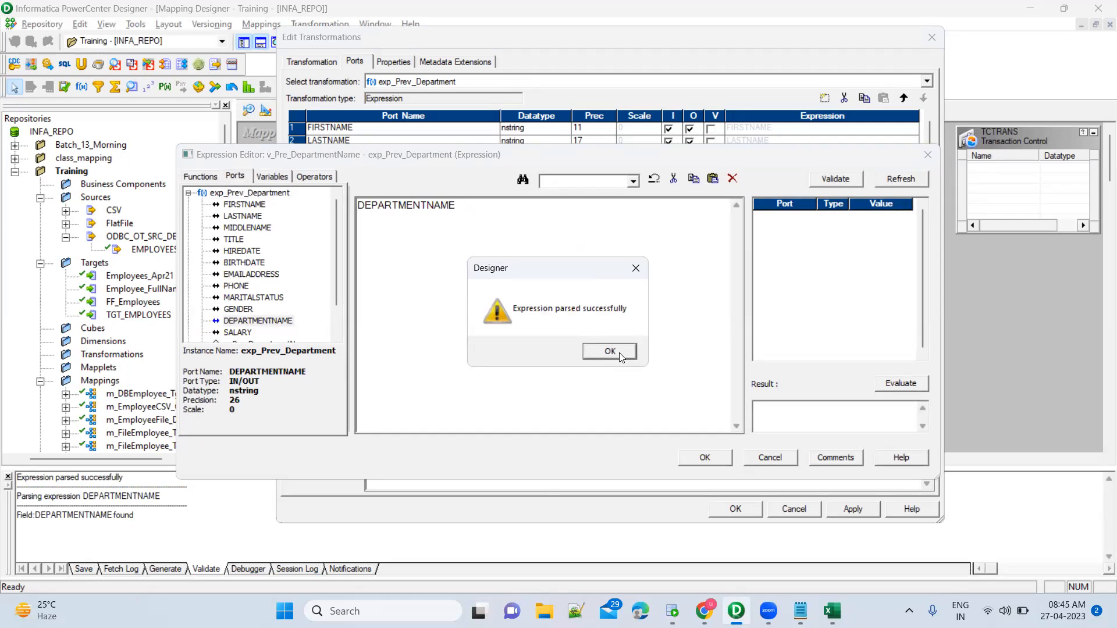
click(619, 353)
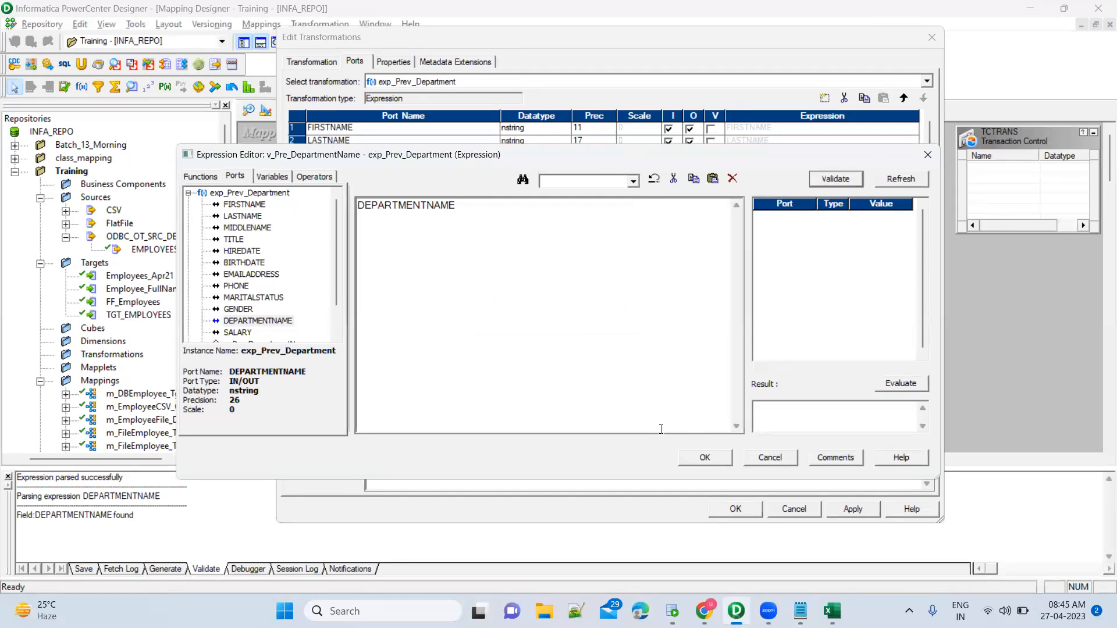
click(702, 457)
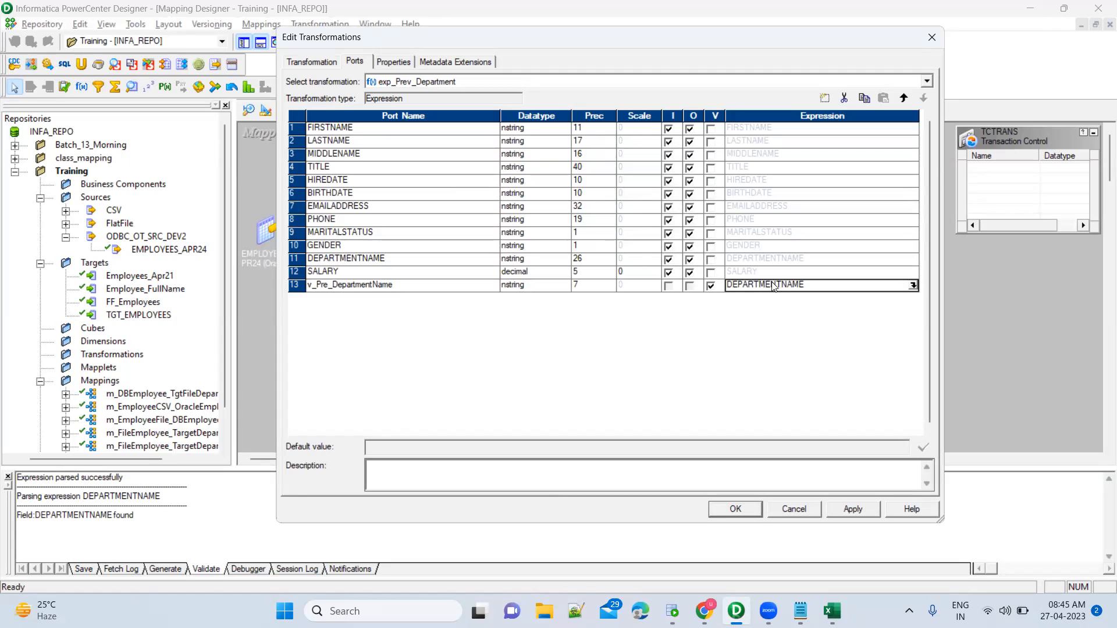
click(416, 289)
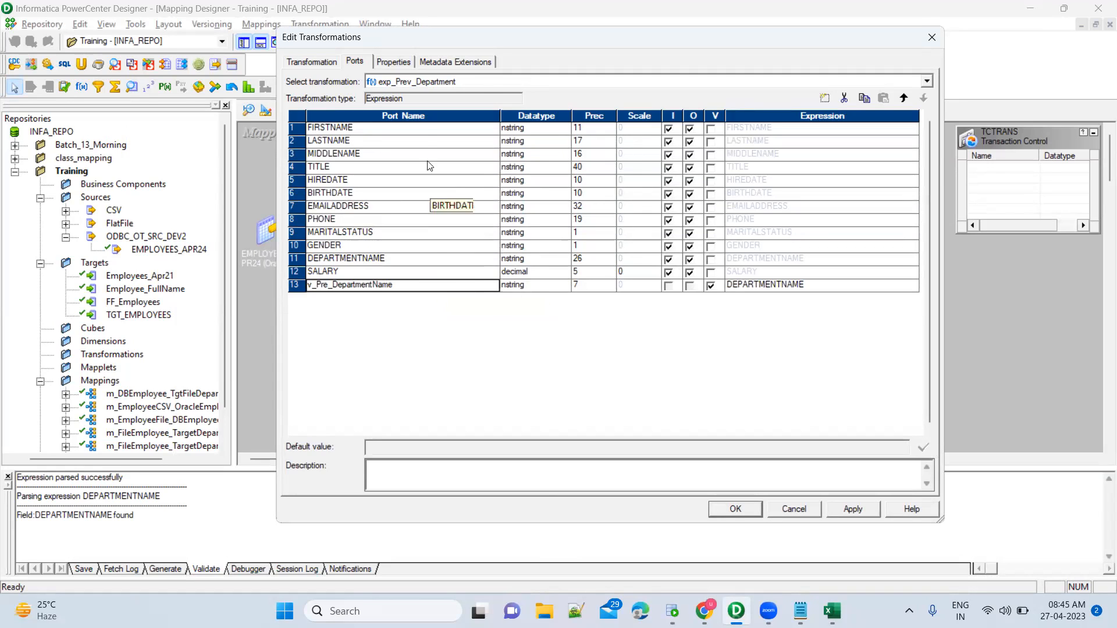
click(436, 274)
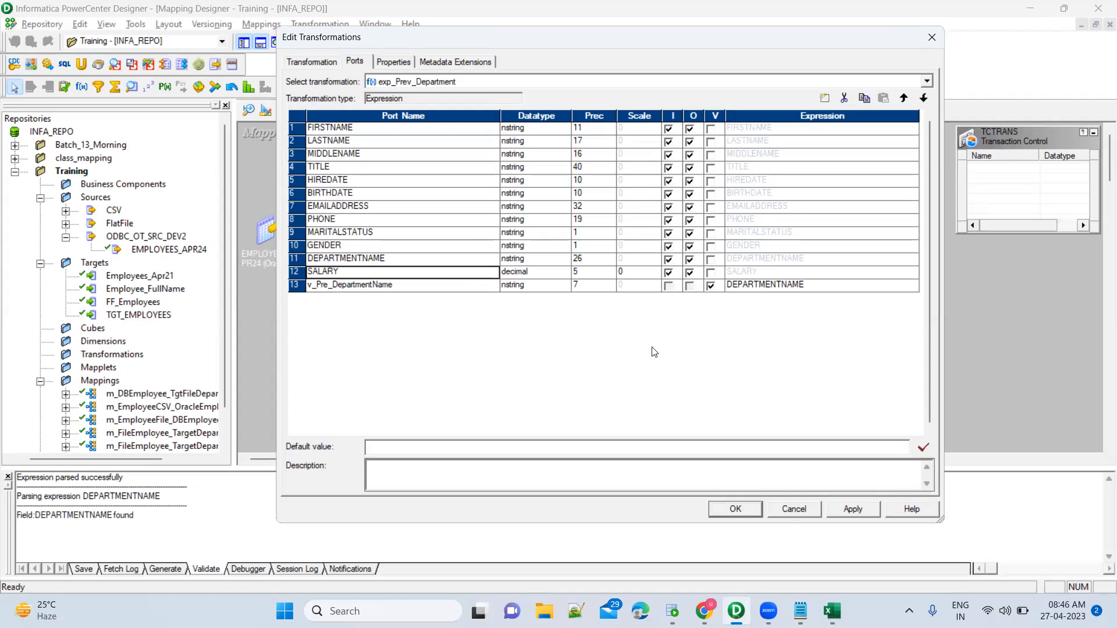
Add a new port after SALARY and make it a variable-only port.
click(824, 101)
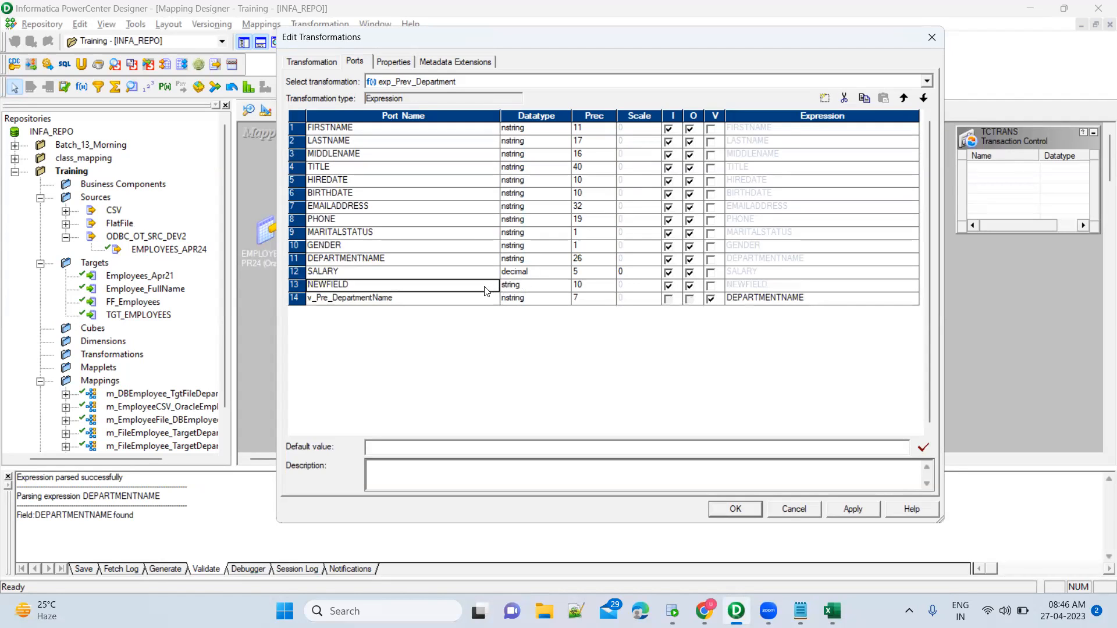
click(668, 286)
click(711, 287)
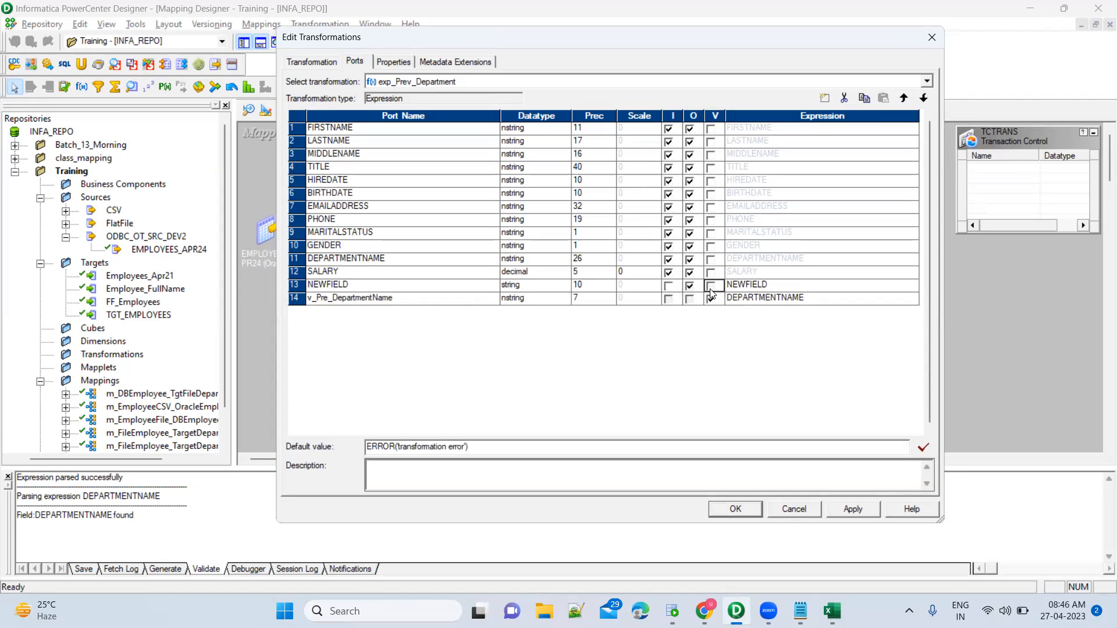
click(710, 288)
Name the port v_DepartmentChange_Flag, then bring up the SQL Developer department results.
click(455, 287)
text(v_)
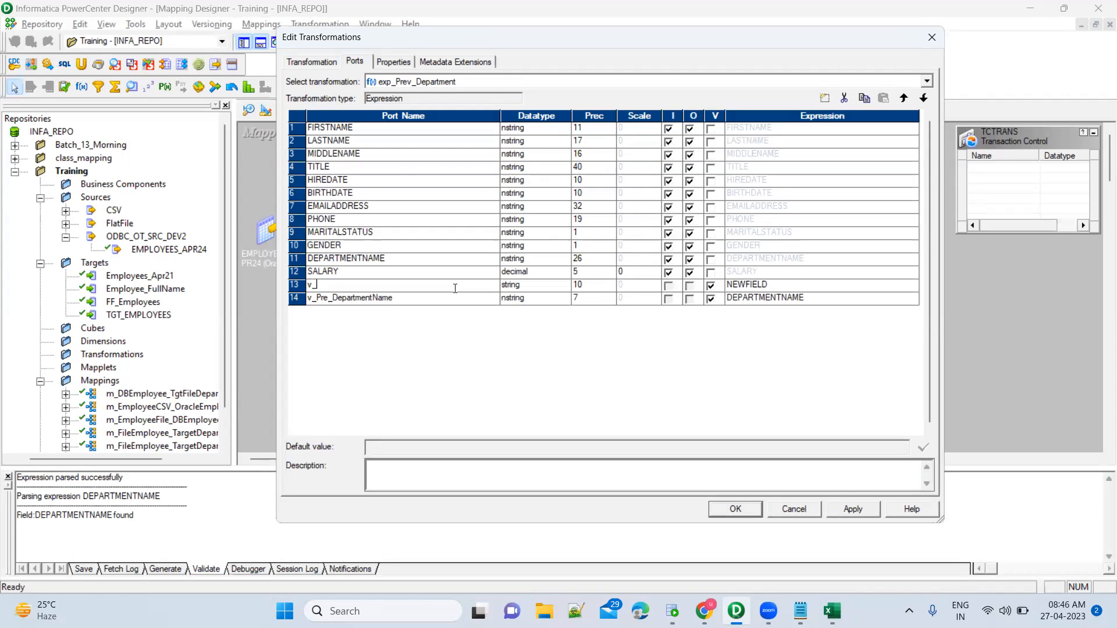
text(DepartmentChange_Flag)
click(672, 611)
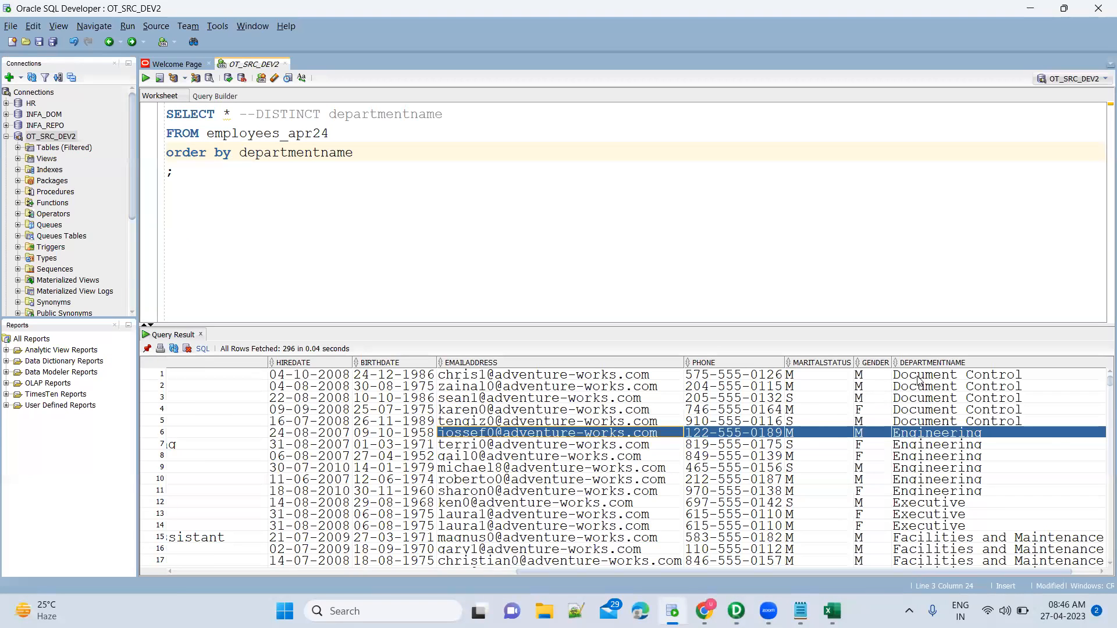
click(918, 376)
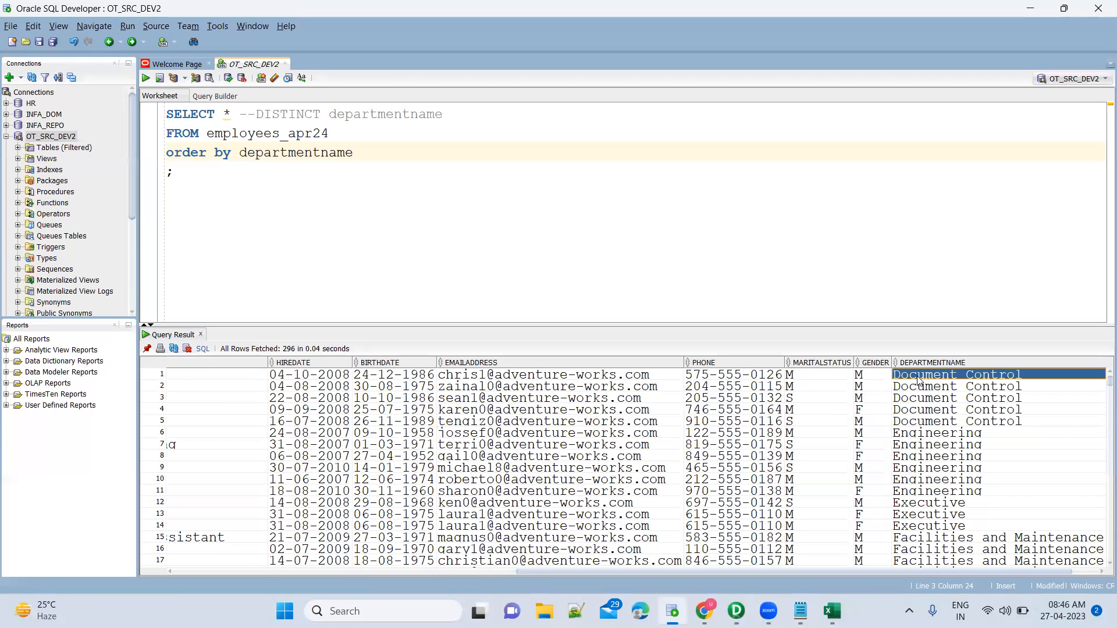
Mark rows 5–6 where Document Control changes to Engineering, then return to the Designer.
click(952, 387)
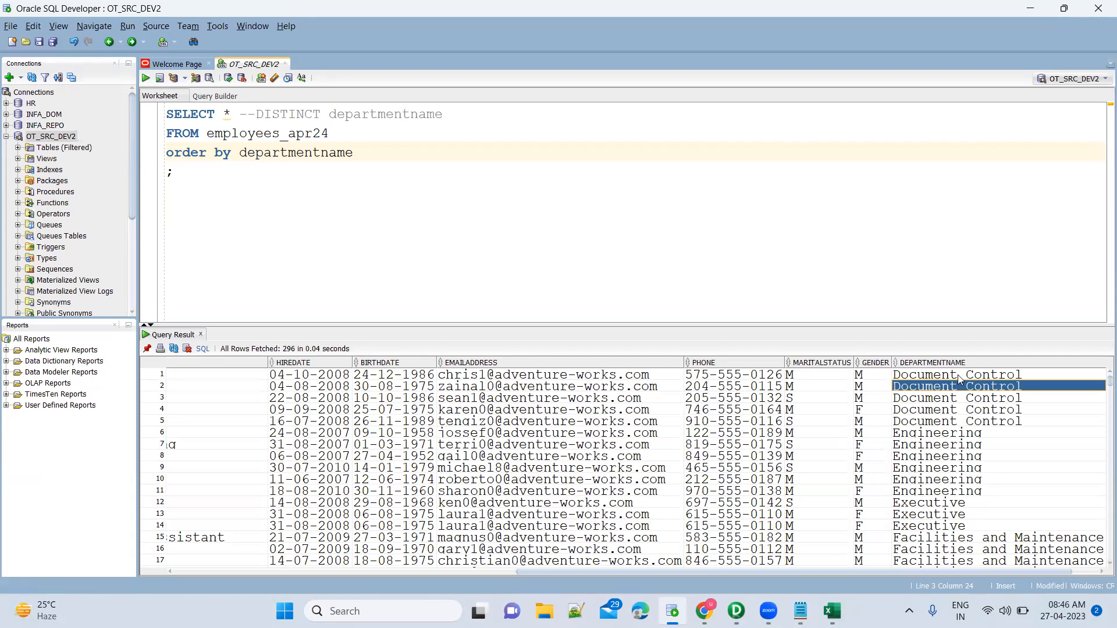
click(959, 374)
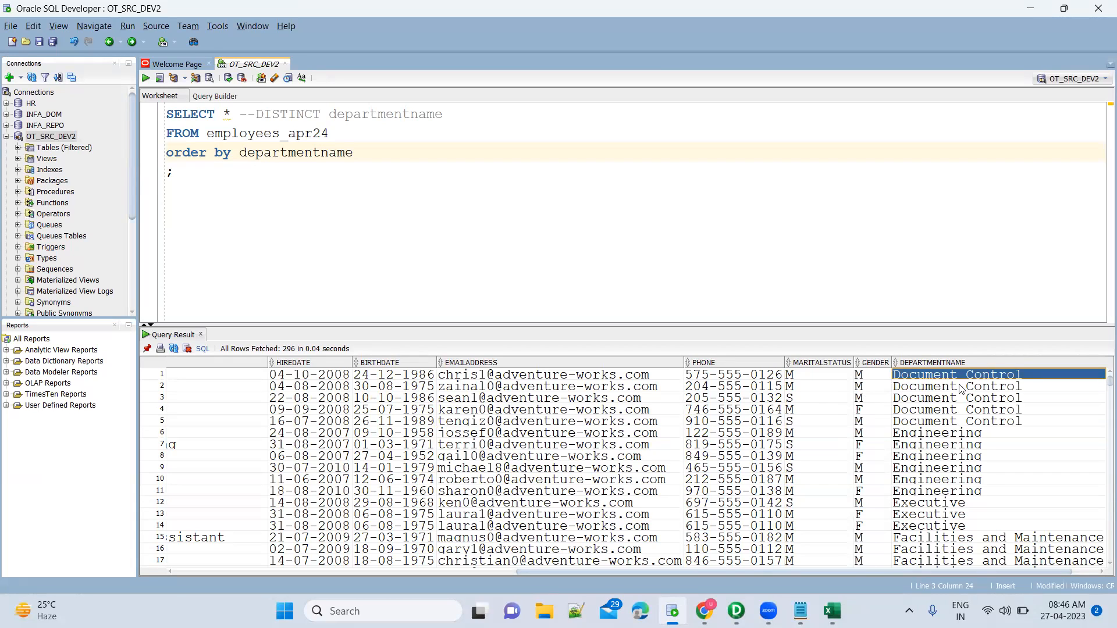
click(960, 389)
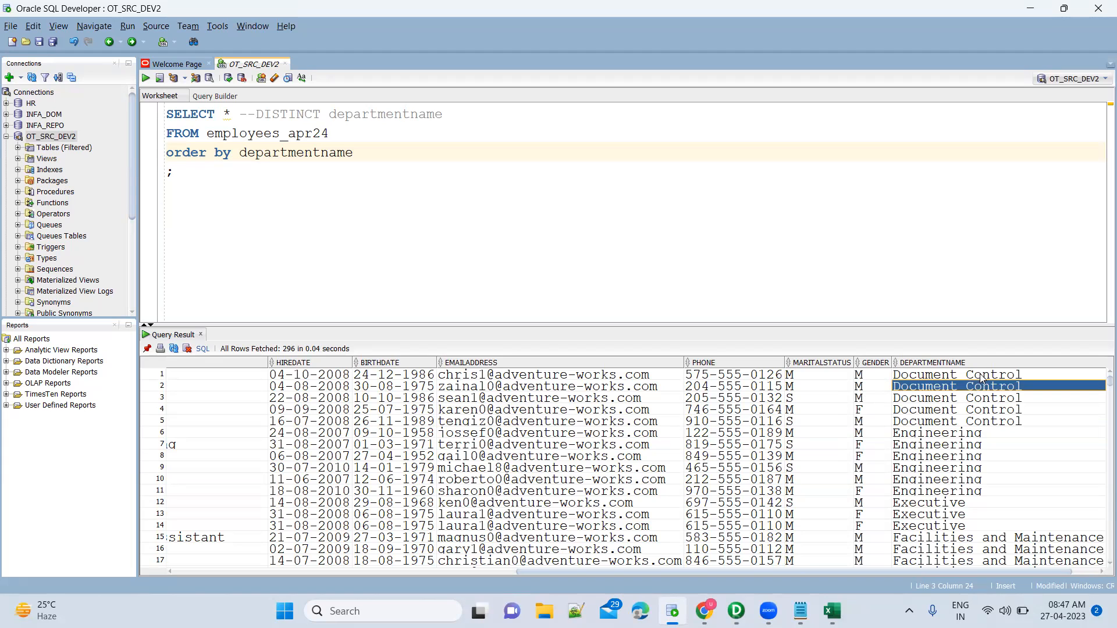
click(994, 399)
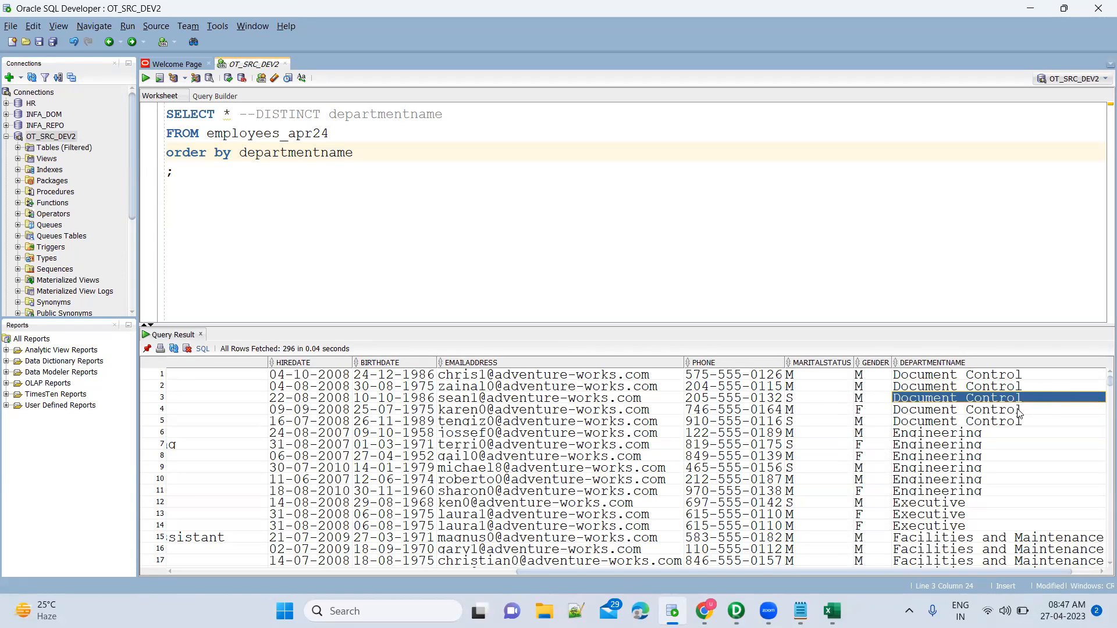
key(Down)
key(Down)
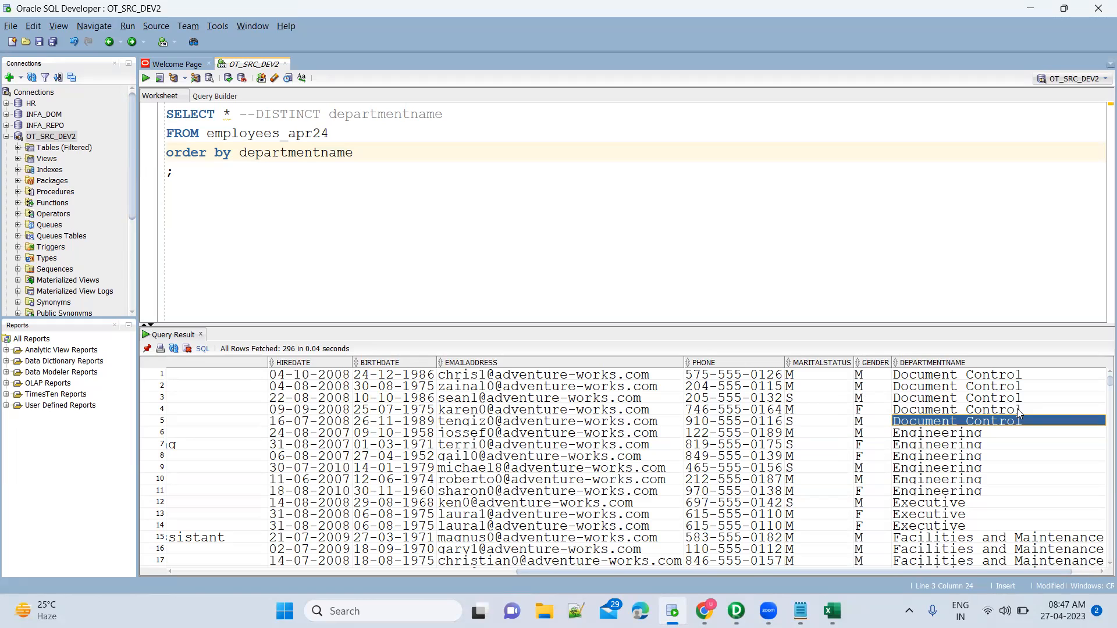
key(Down)
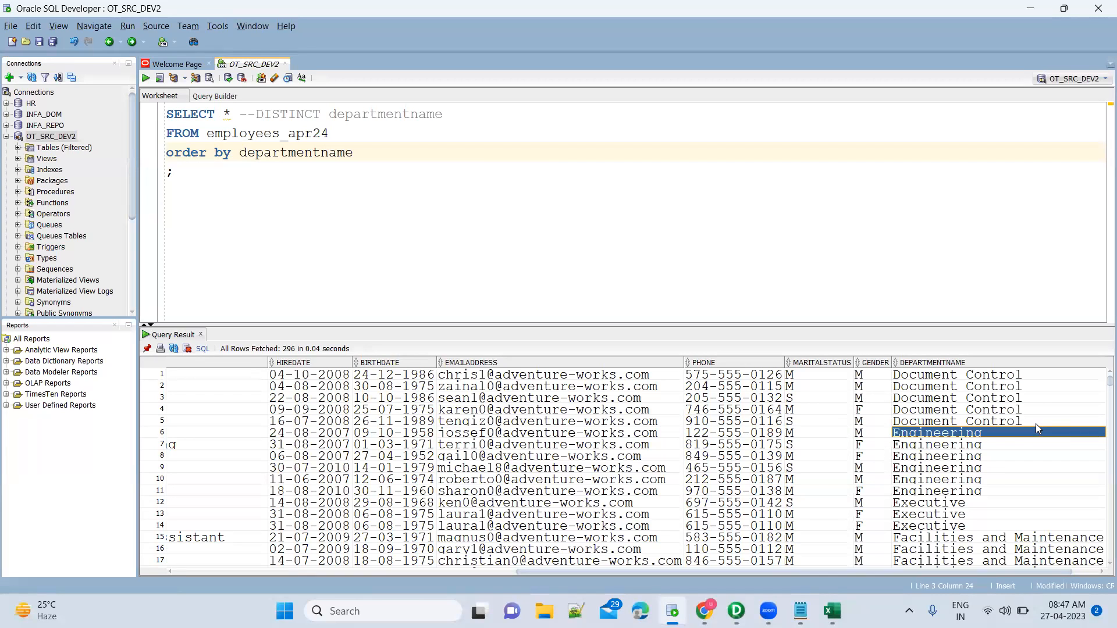
click(1023, 423)
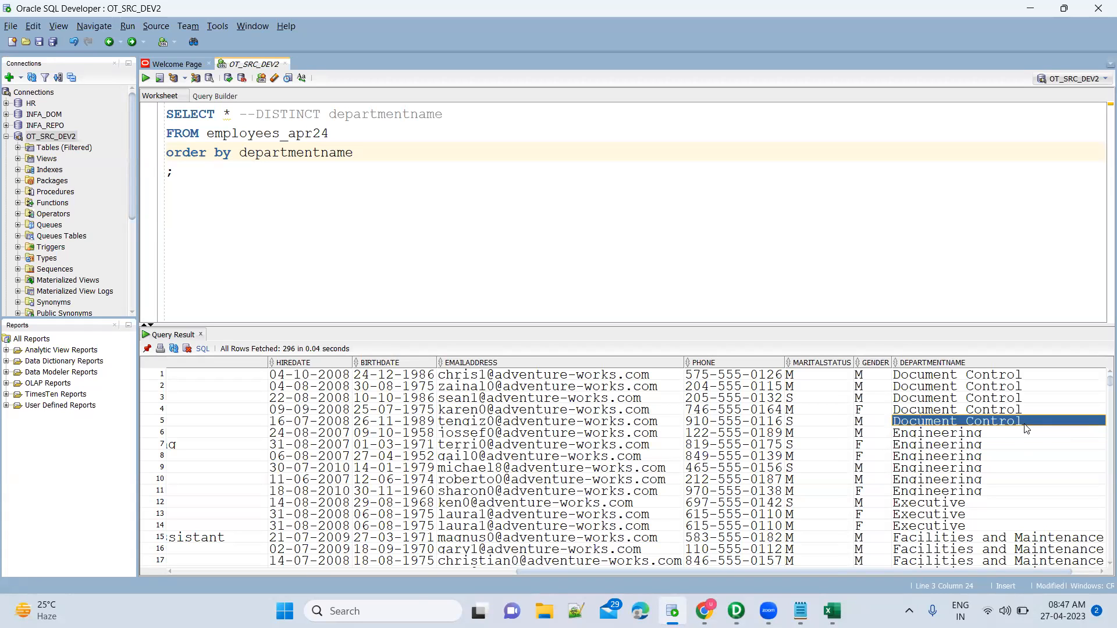
key(shift+Down)
key(alt+Tab)
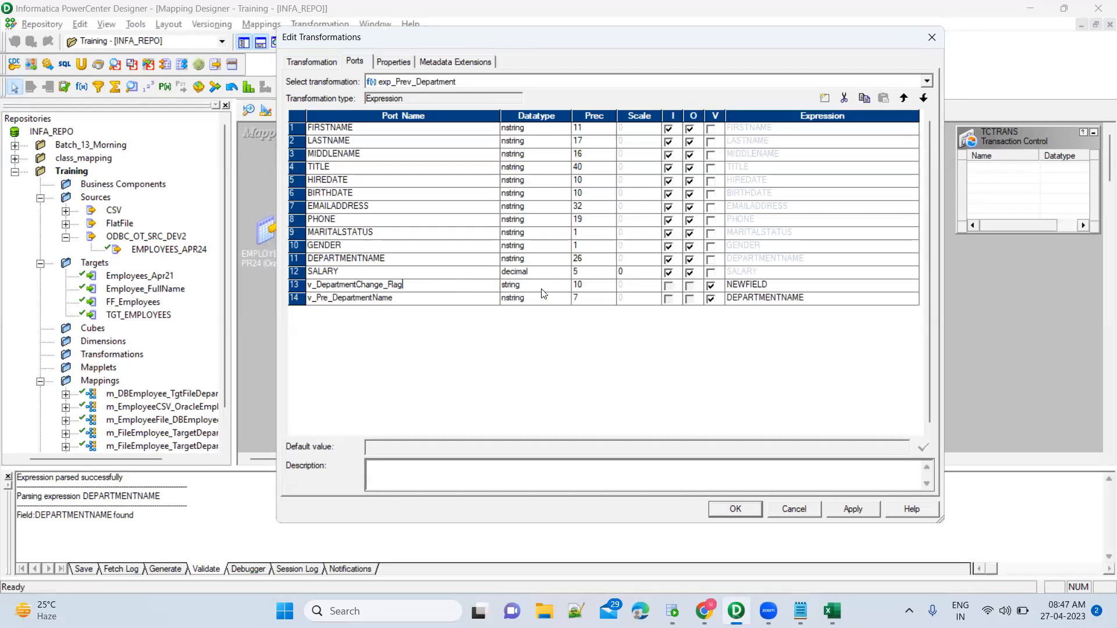
Clear v_DepartmentChange_Flag's placeholder expression, insert DEPARTMENTNAME and v_Pre_DepartmentName, then return to SQL Developer.
click(797, 286)
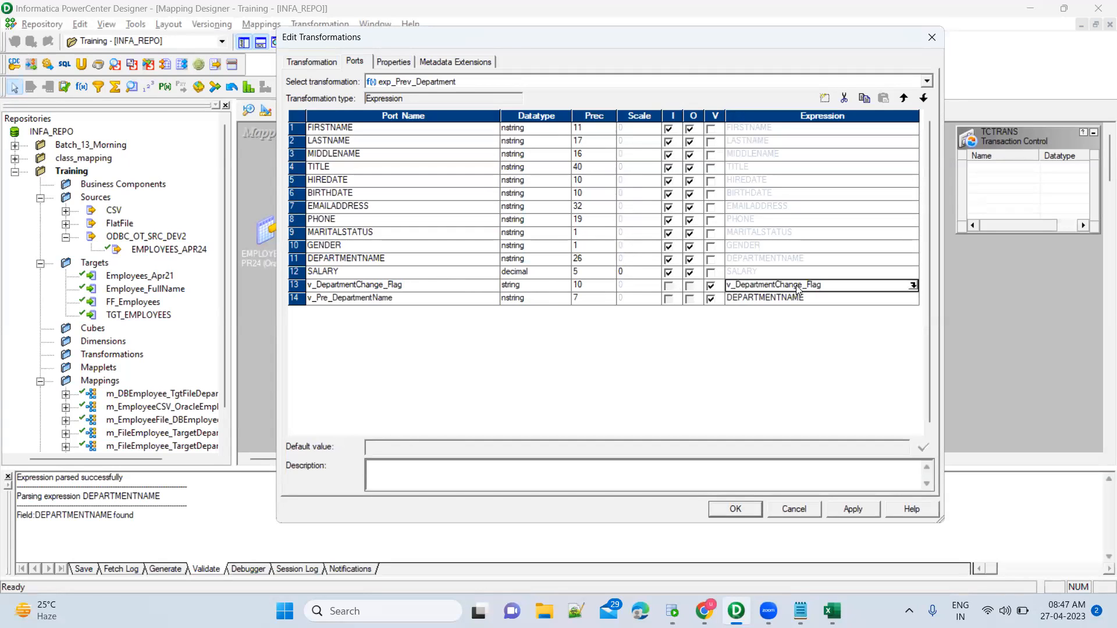
click(913, 286)
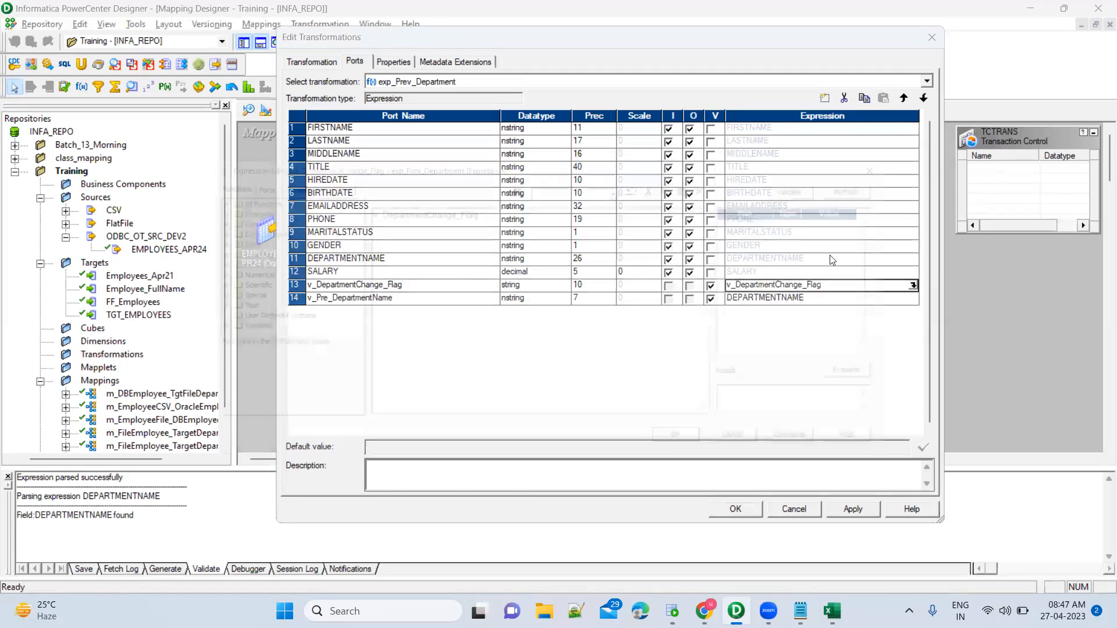
double_click(514, 206)
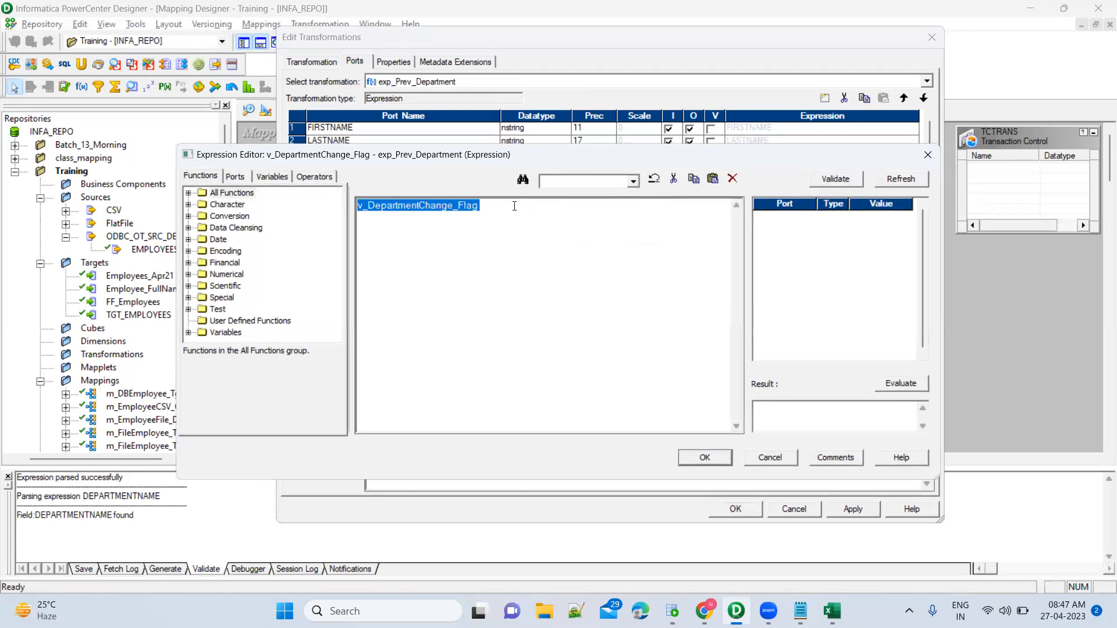
key(Delete)
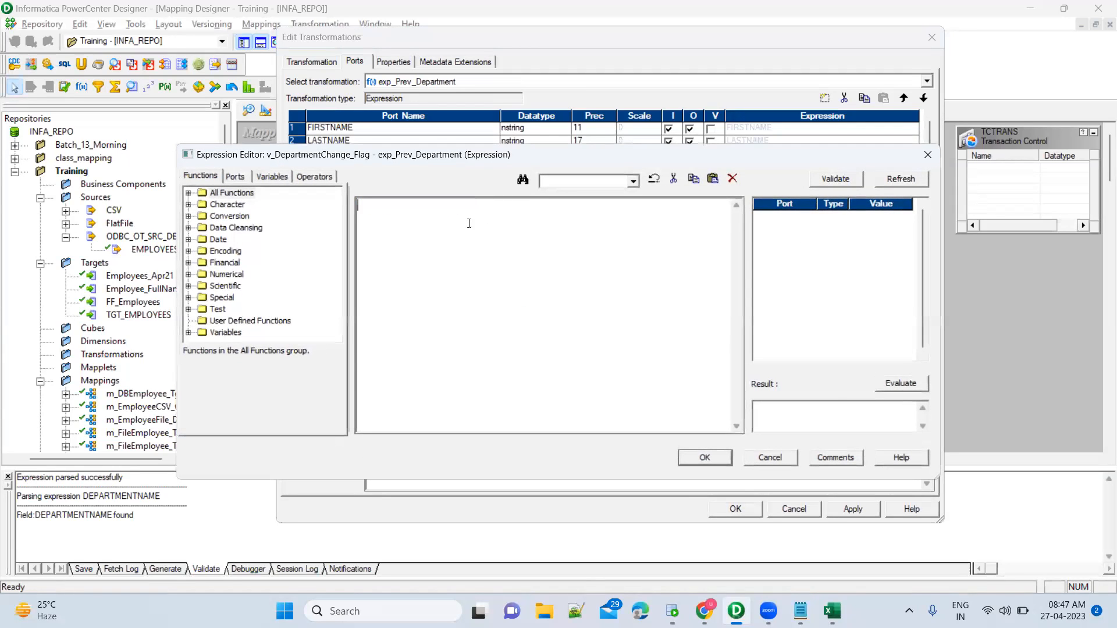
click(236, 176)
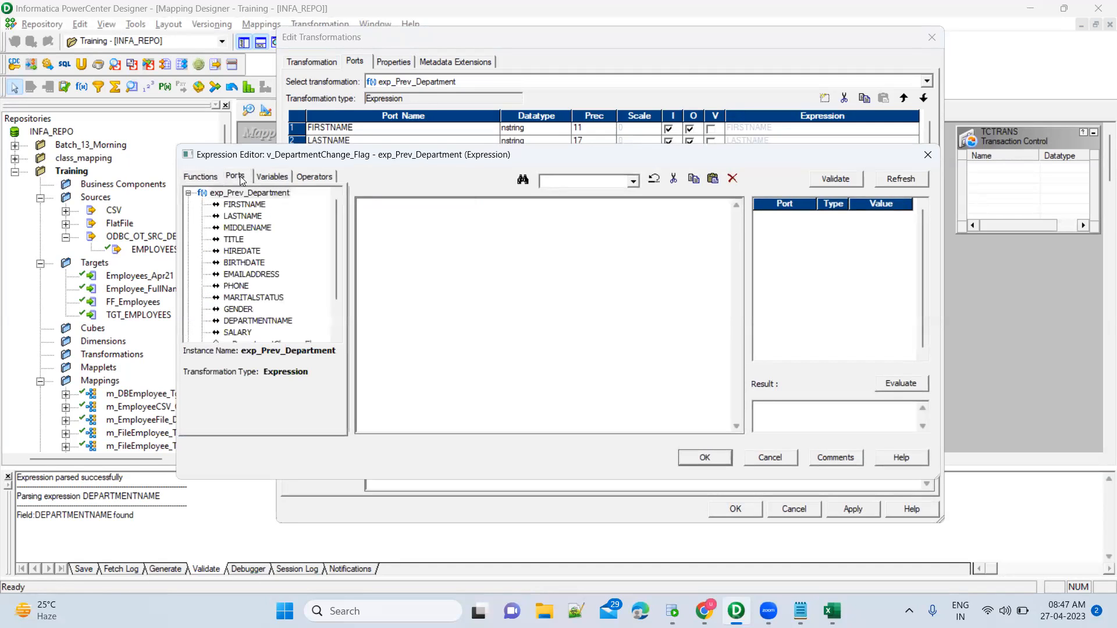
double_click(262, 320)
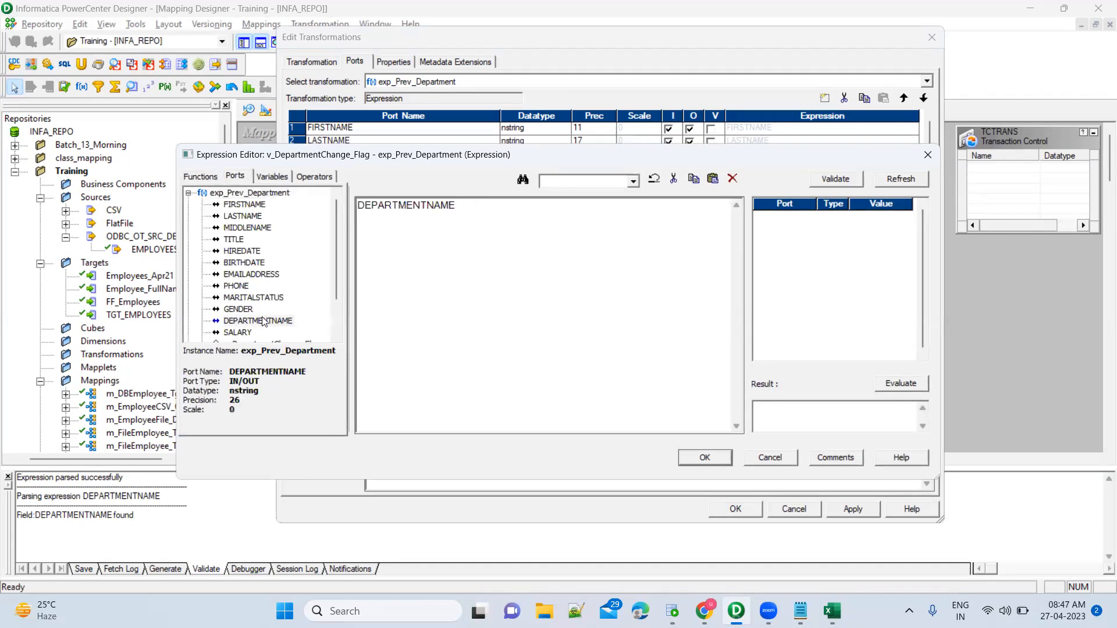
scroll(258, 306, down, 2)
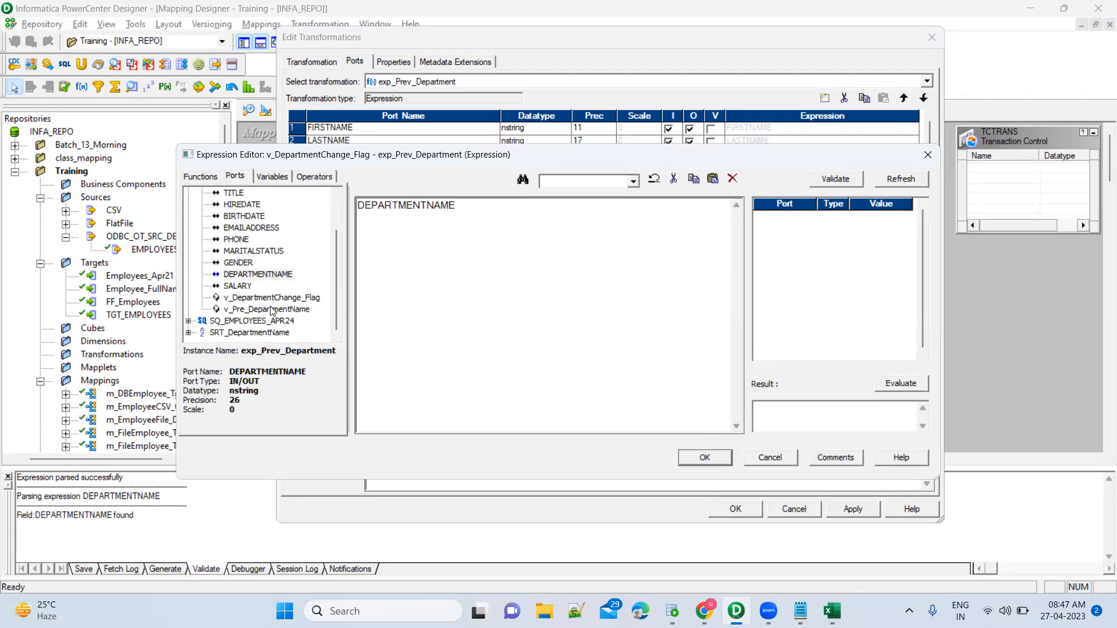
double_click(271, 311)
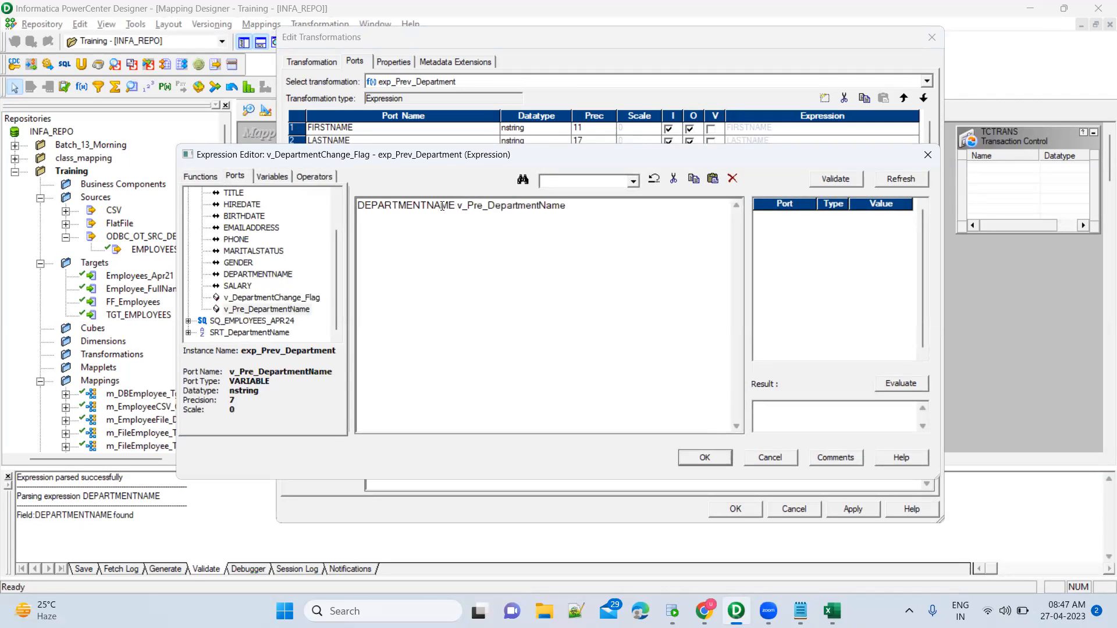
key(alt+Tab)
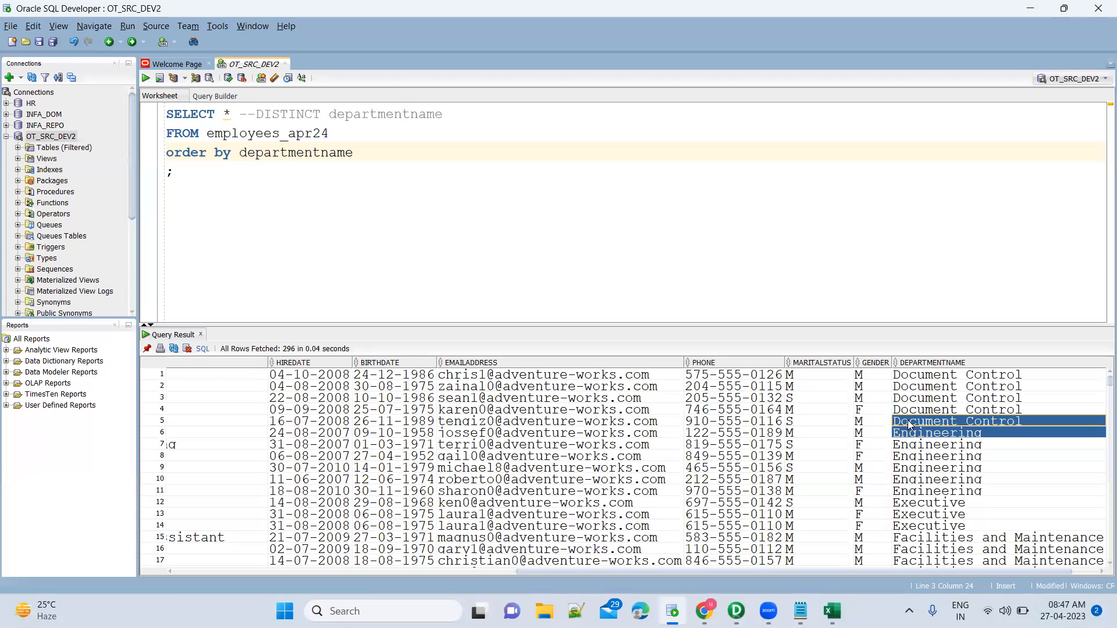
Recheck rows 5 and 6 at the Document Control/Engineering boundary, then resume the flag expression.
click(919, 437)
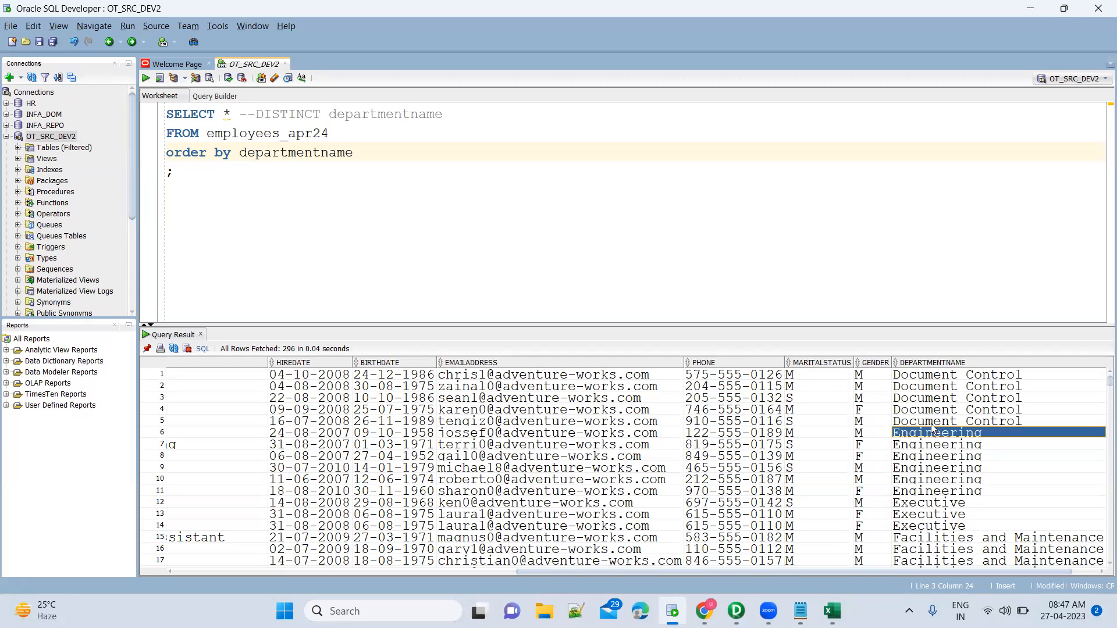
click(932, 426)
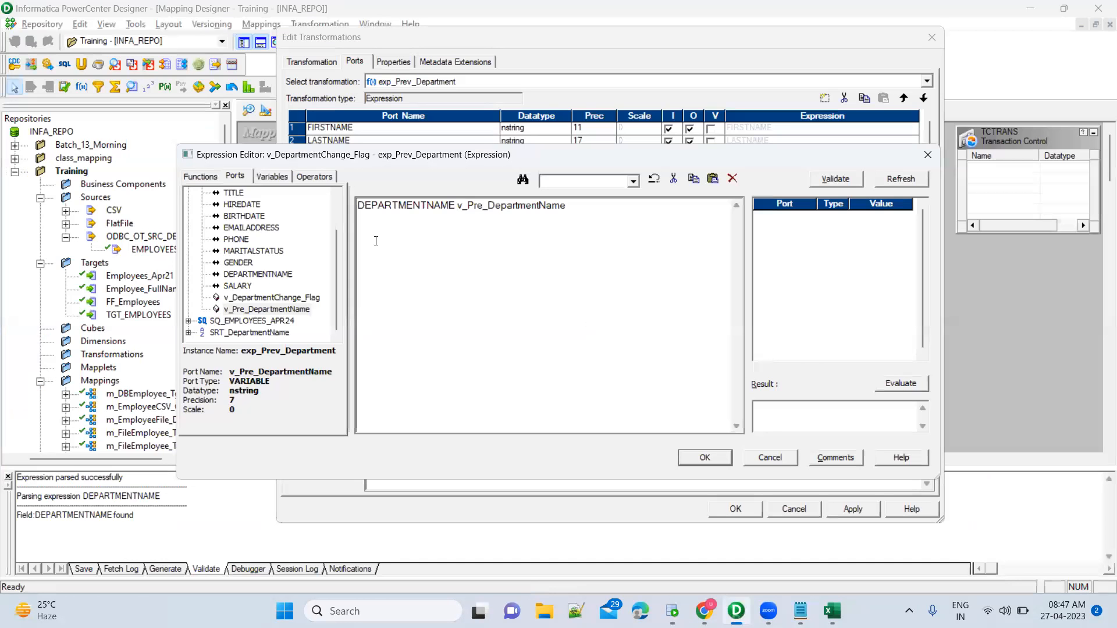
key(alt+Tab)
click(360, 207)
Wrap the ports in IIF() as the condition DEPARTMENTNAME = v_Pre_DepartmentName.
key(Return)
key(Return)
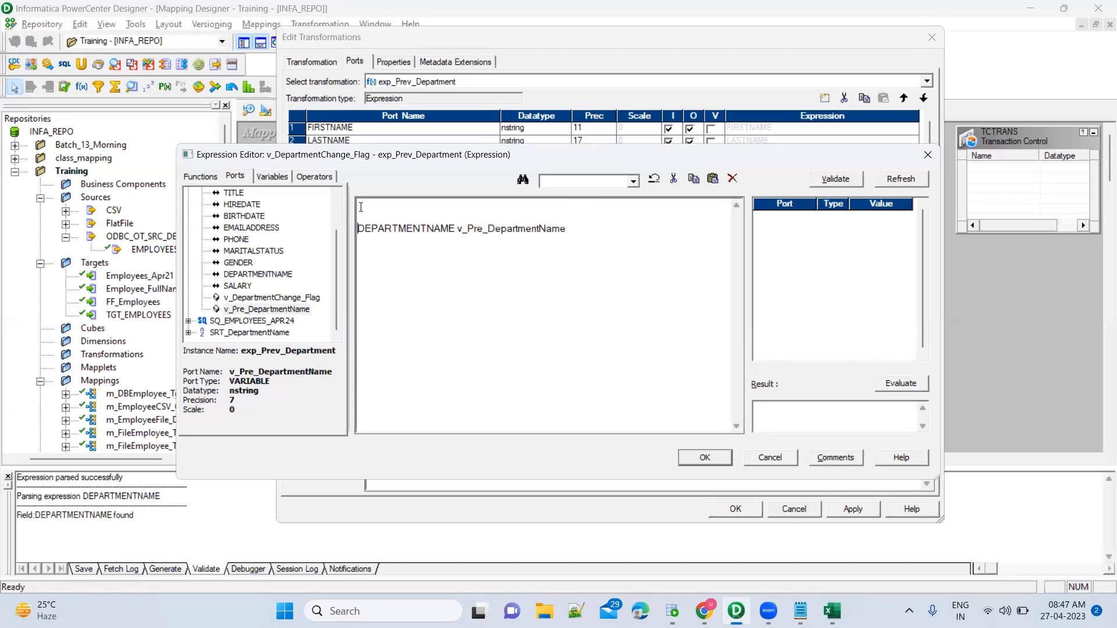
click(361, 207)
text(IIF())
key(Return)
key(Return)
key(Down)
key(shift+End)
key(ctrl+x)
key(Up)
key(Up)
key(Up)
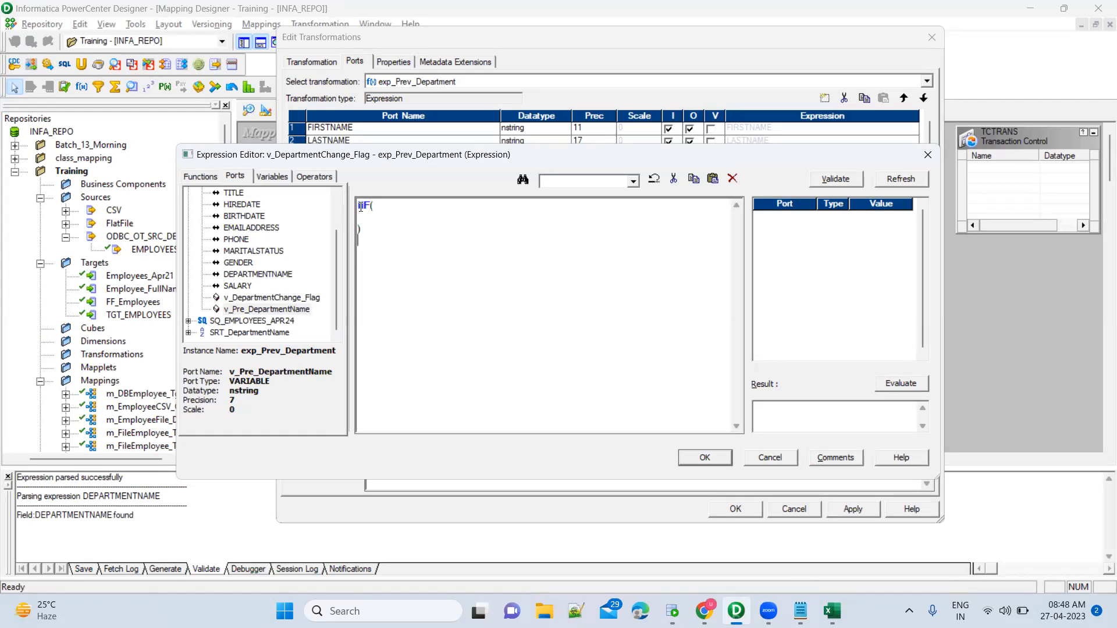
key(ctrl+v)
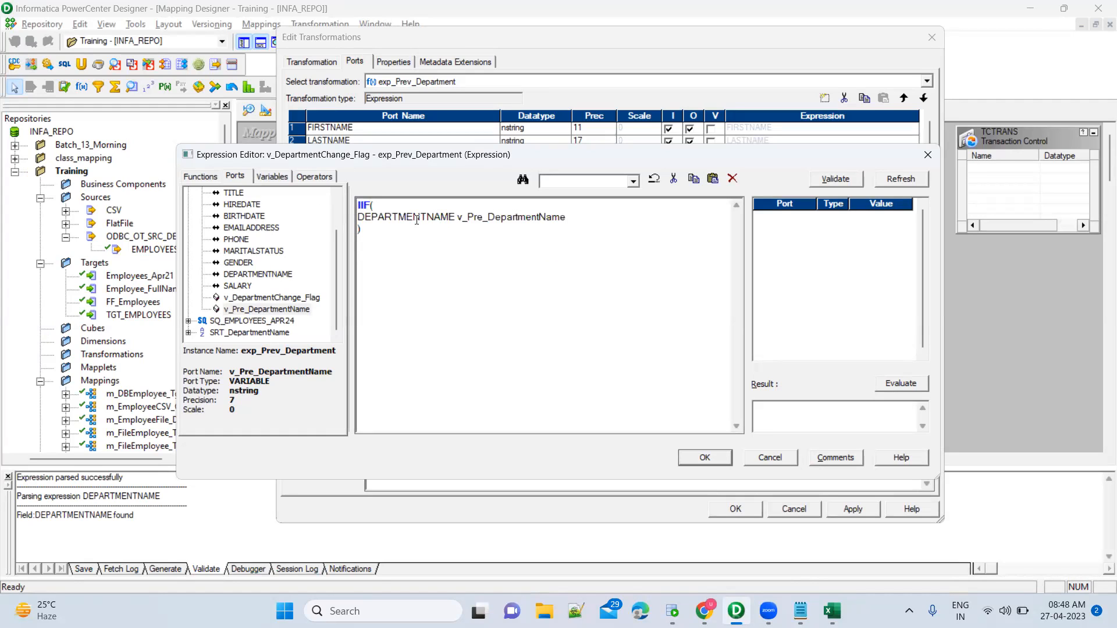
click(457, 216)
text(=)
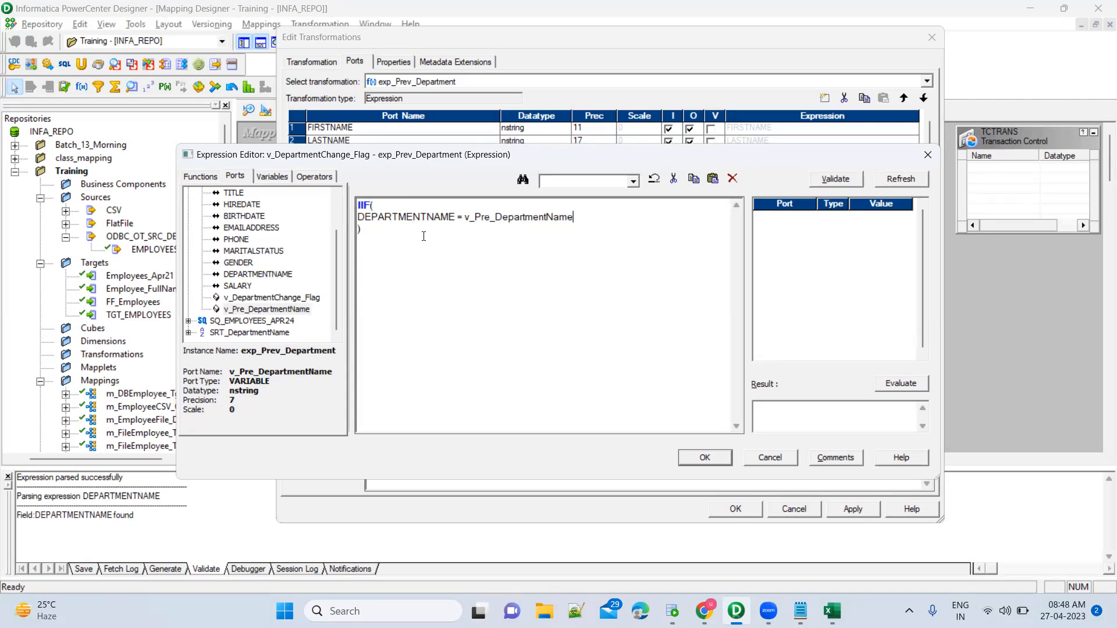
Give the IIF result values 'N' when departments match and 'Y' otherwise.
text(, )
text(0, )
text(1)
key(Left)
key(Left)
key(shift+Left)
text(N)
key(Left)
text(')
key(Right)
text(')
key(Right)
key(Right)
key(shift+Right)
text('Y')
drag(357, 217, 581, 218)
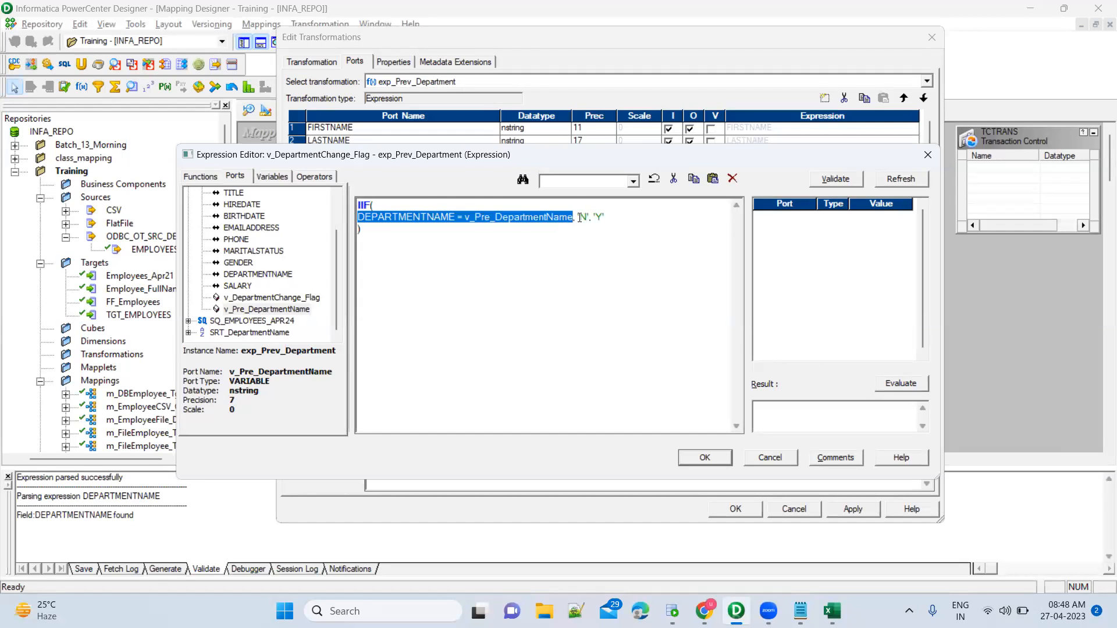
click(581, 218)
Review the IIF condition and results, adding the missing comma before 'Y'.
double_click(581, 217)
click(598, 217)
double_click(599, 216)
drag(424, 218, 553, 217)
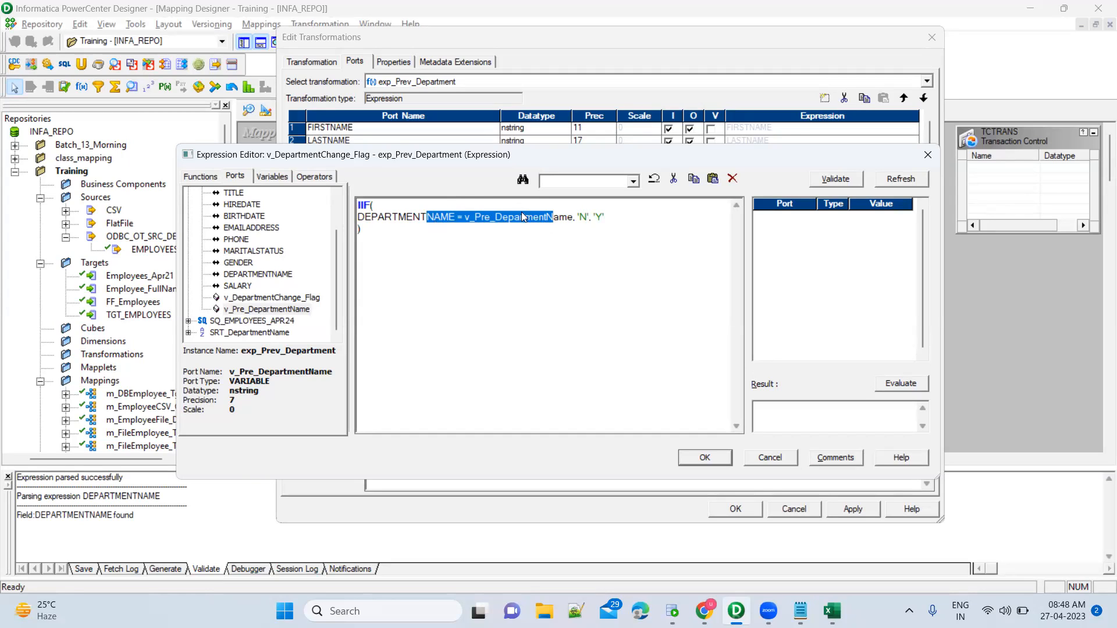
click(586, 217)
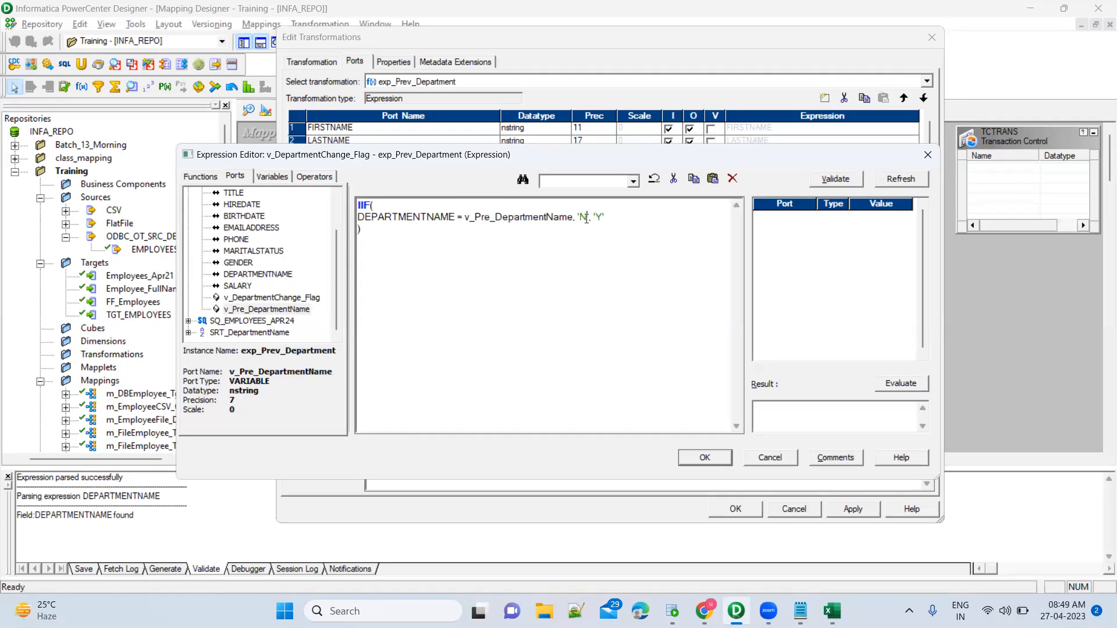
drag(587, 218, 577, 218)
drag(595, 218, 605, 217)
click(606, 243)
drag(573, 218, 359, 226)
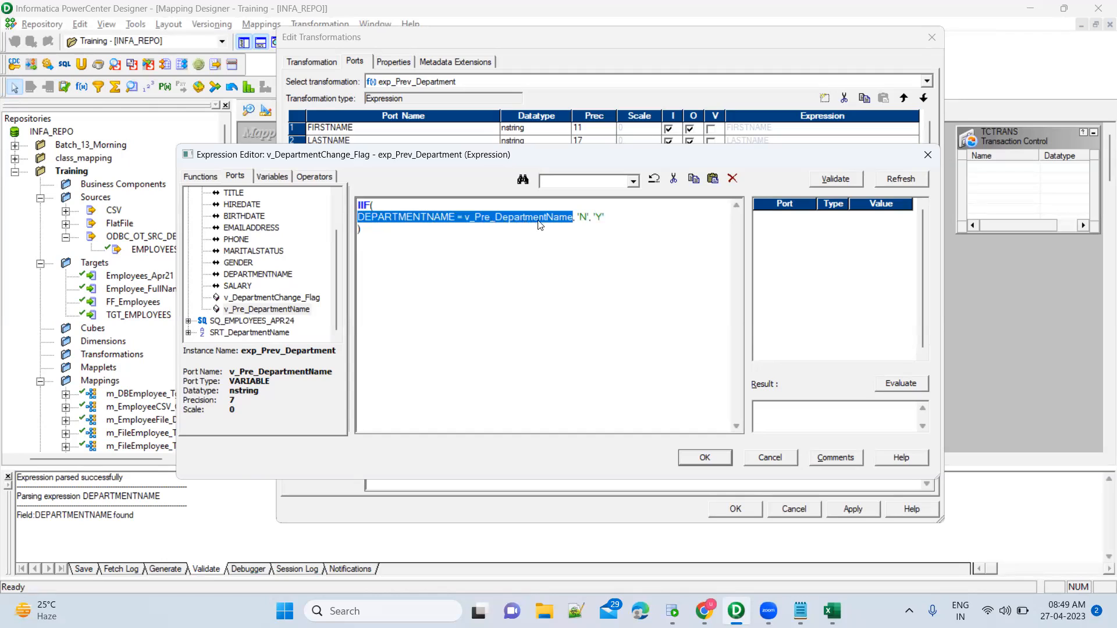
drag(588, 217, 578, 217)
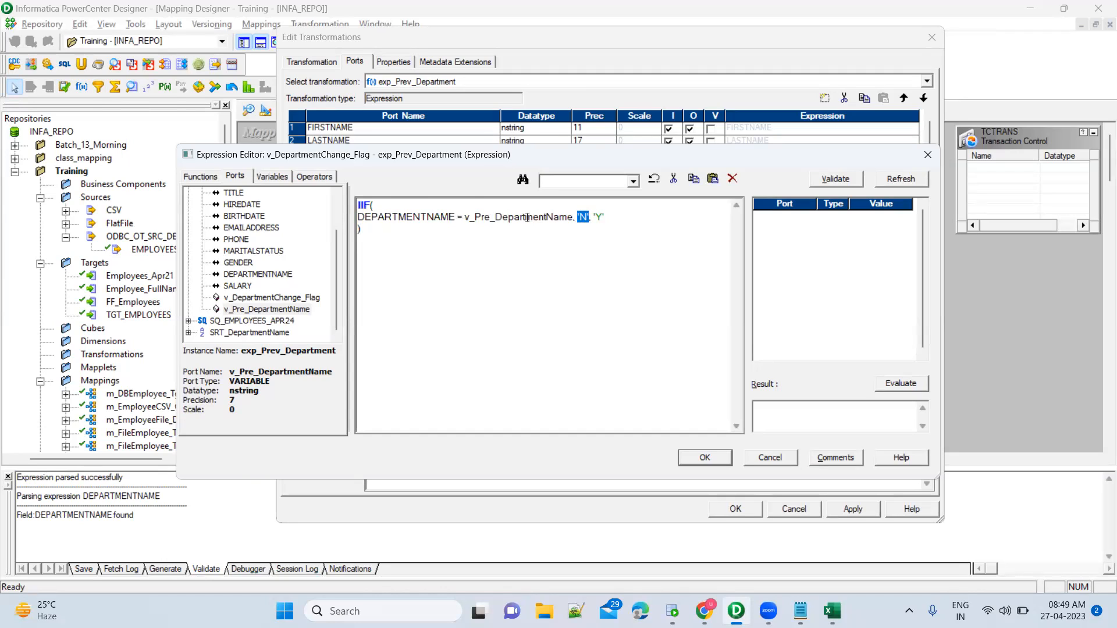
text(,)
Validate the change-flag expression and acknowledge the parse-success message.
mouse_move(611, 217)
mouse_down()
mouse_move(595, 218)
mouse_move(600, 225)
mouse_up()
click(854, 181)
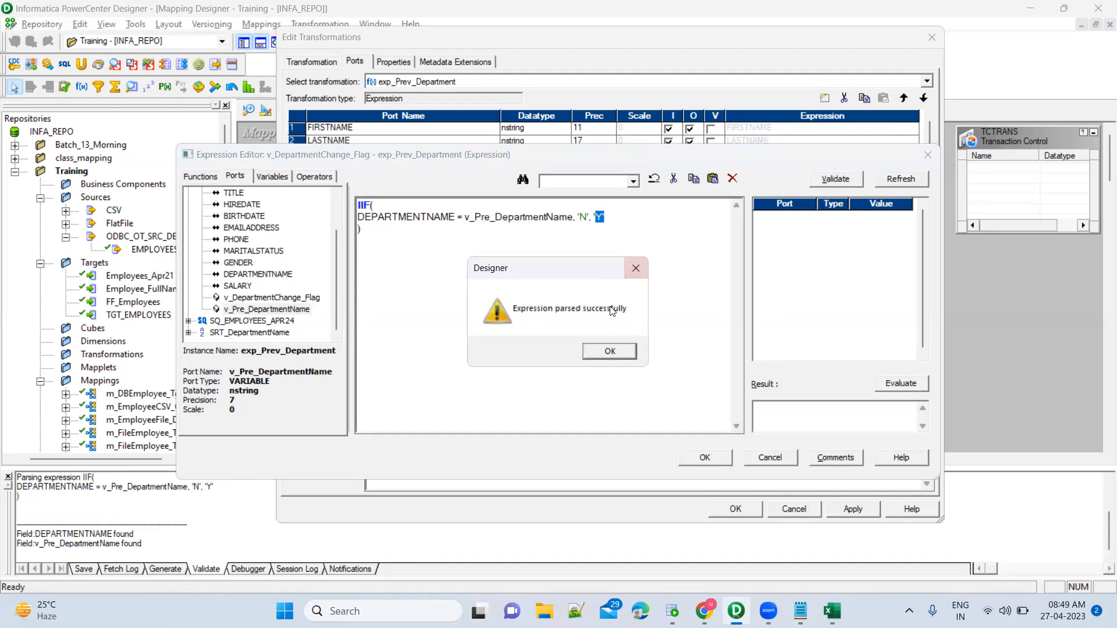
click(609, 351)
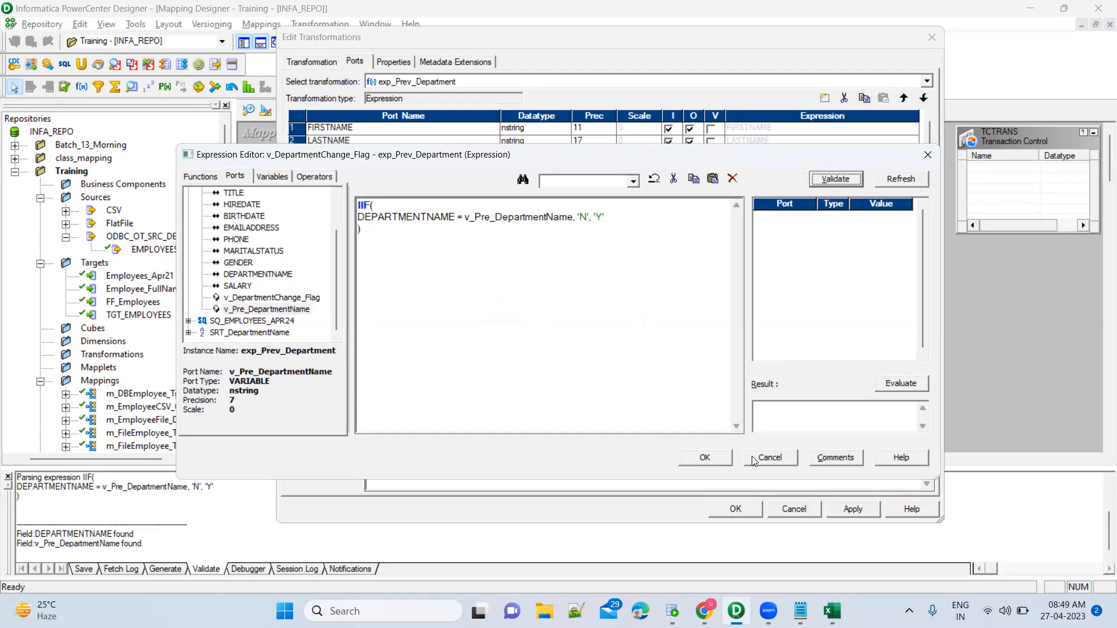
Save the IIF expression and move v_DepartmentChange_Flag down to row 14, below v_Pre_DepartmentName.
click(705, 458)
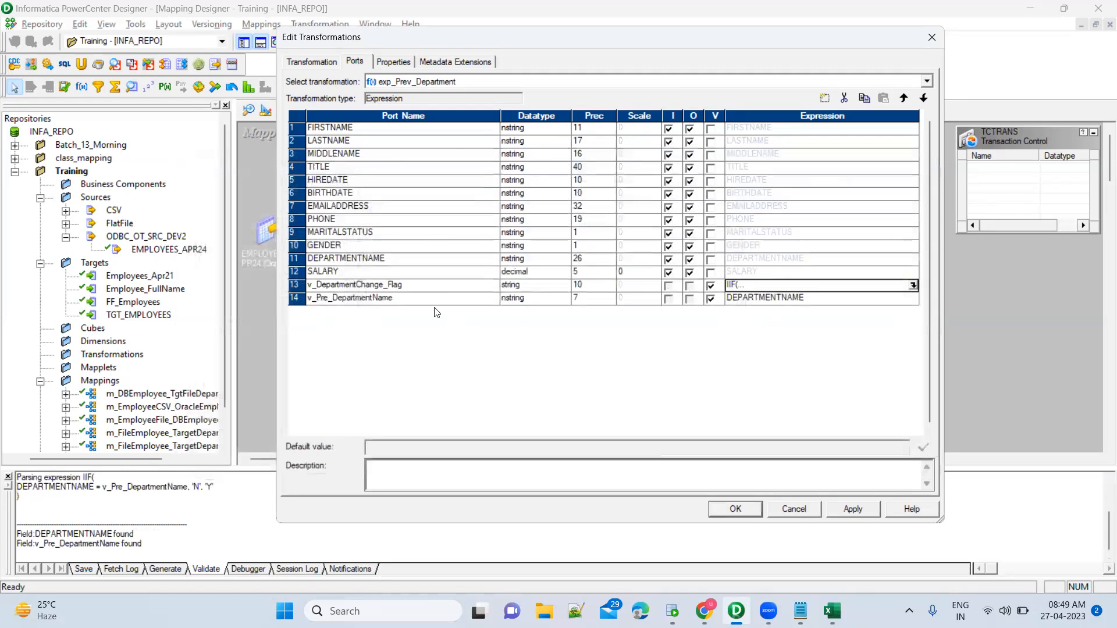
click(431, 290)
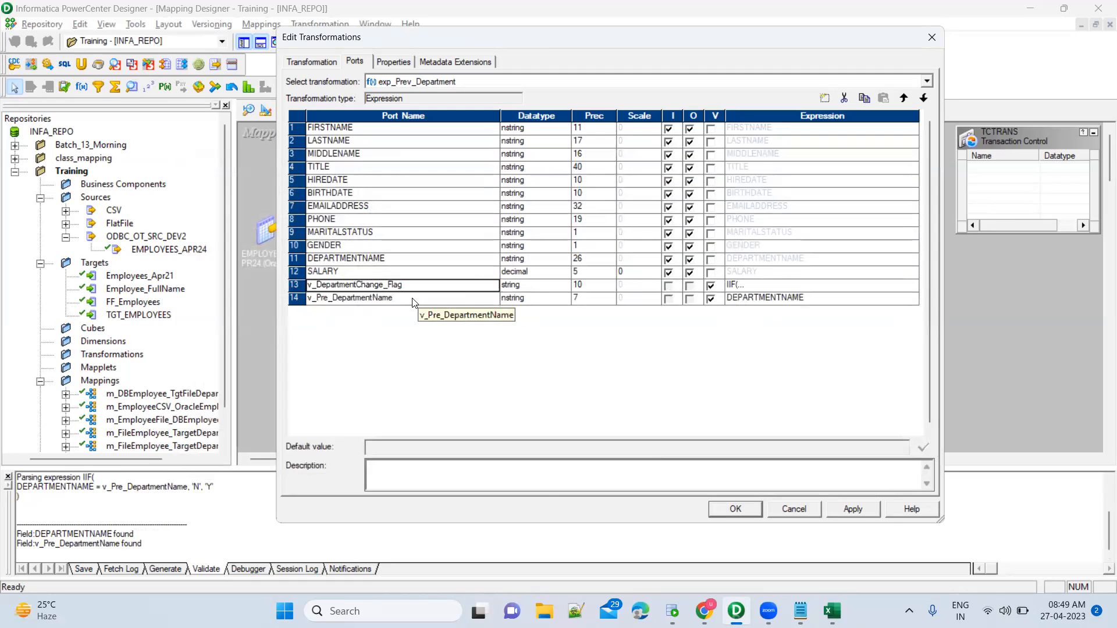
click(413, 299)
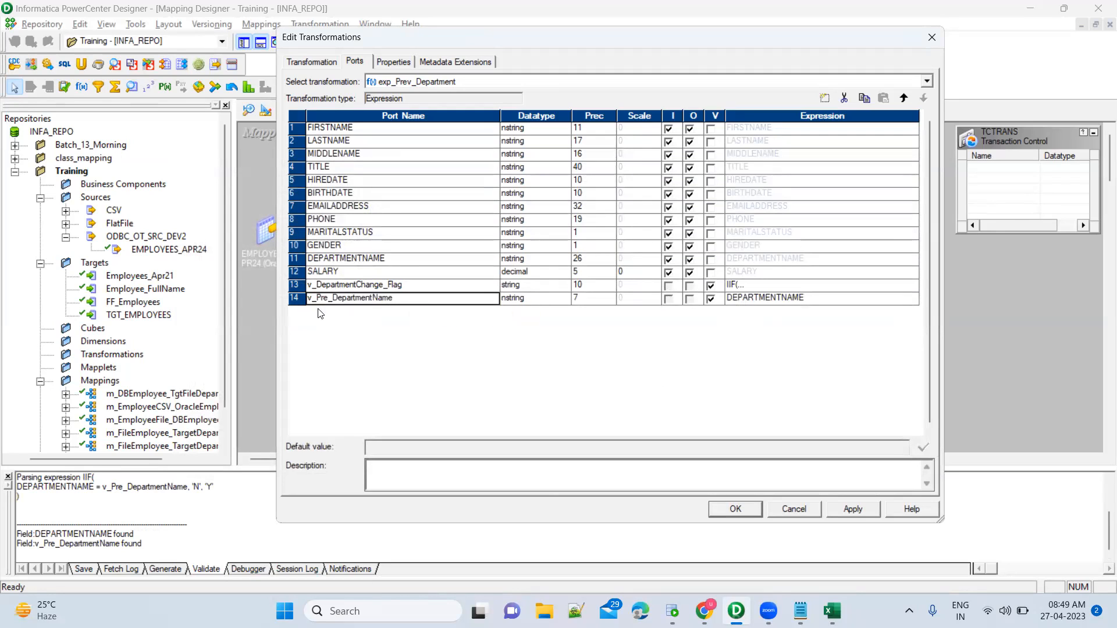
click(293, 300)
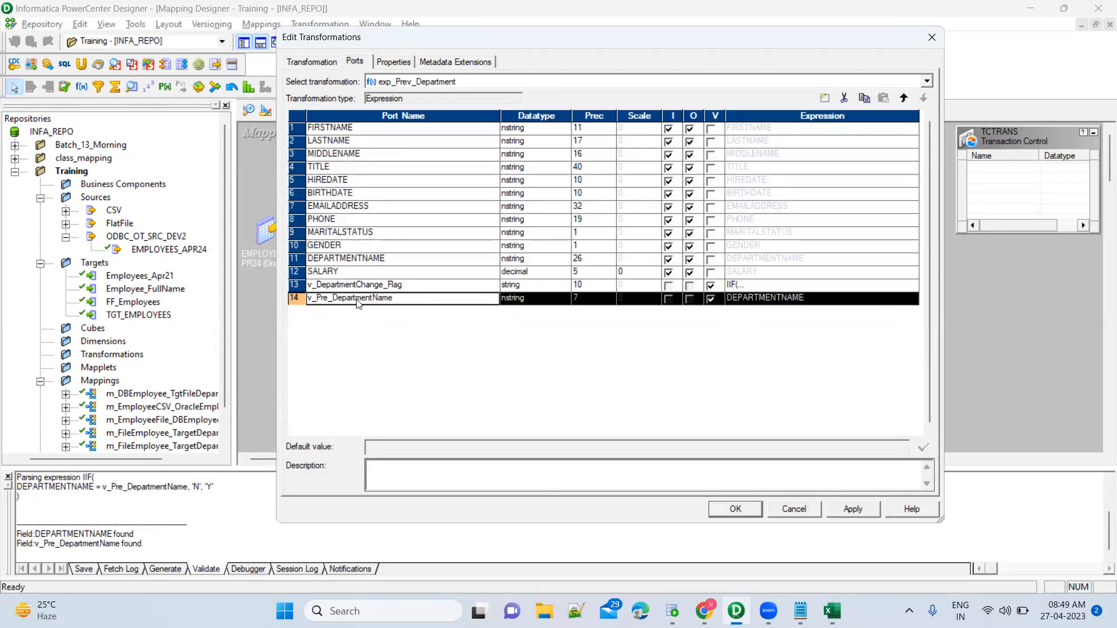
click(419, 285)
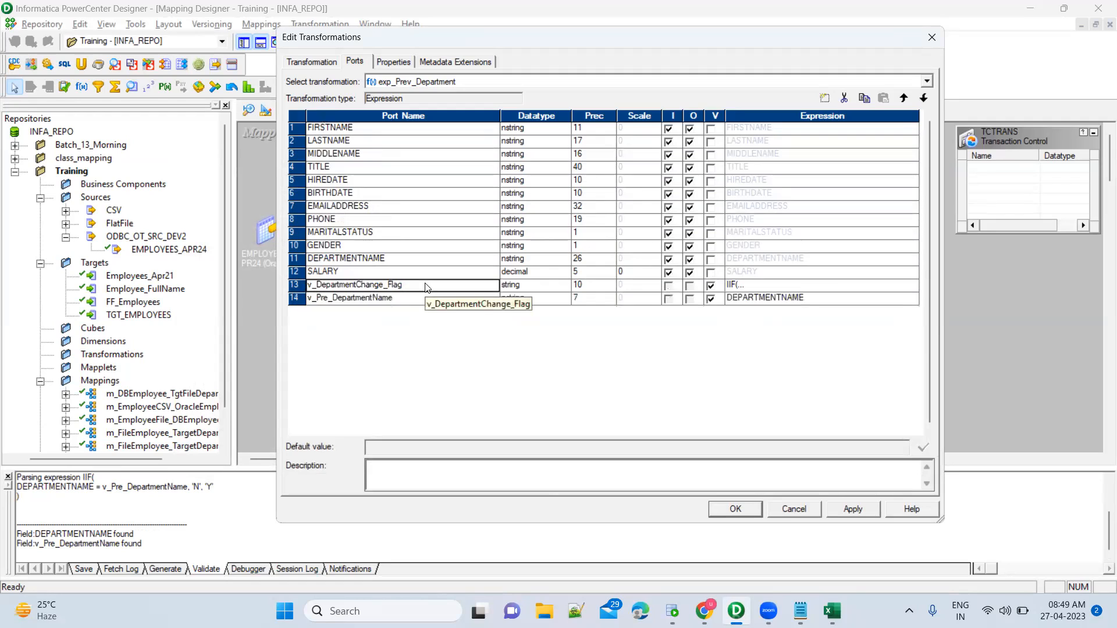
click(294, 286)
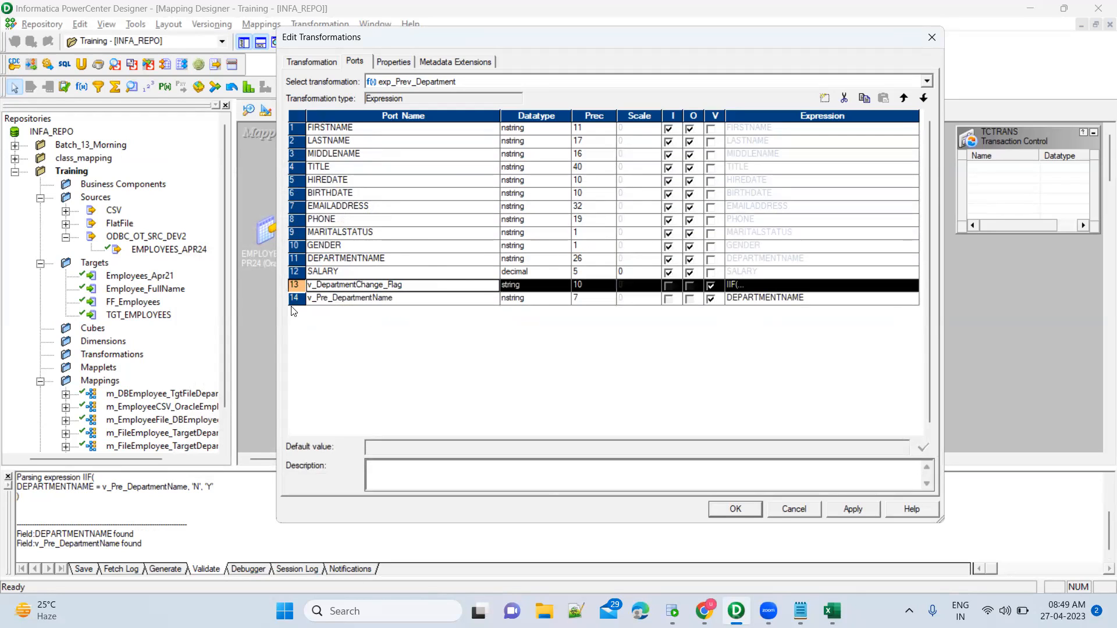
click(294, 299)
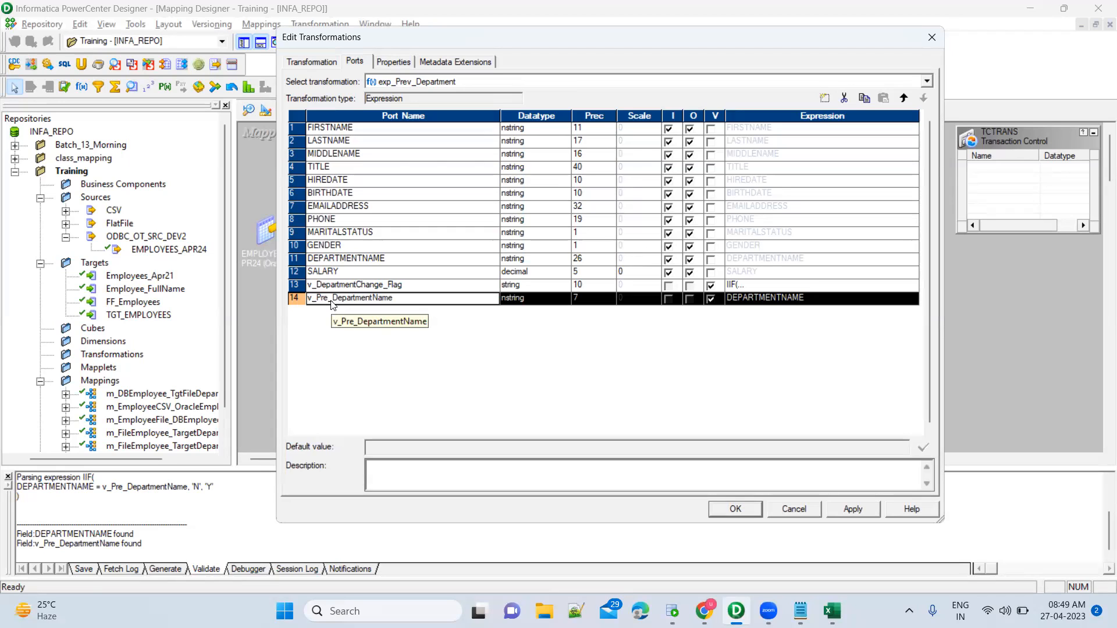
click(294, 284)
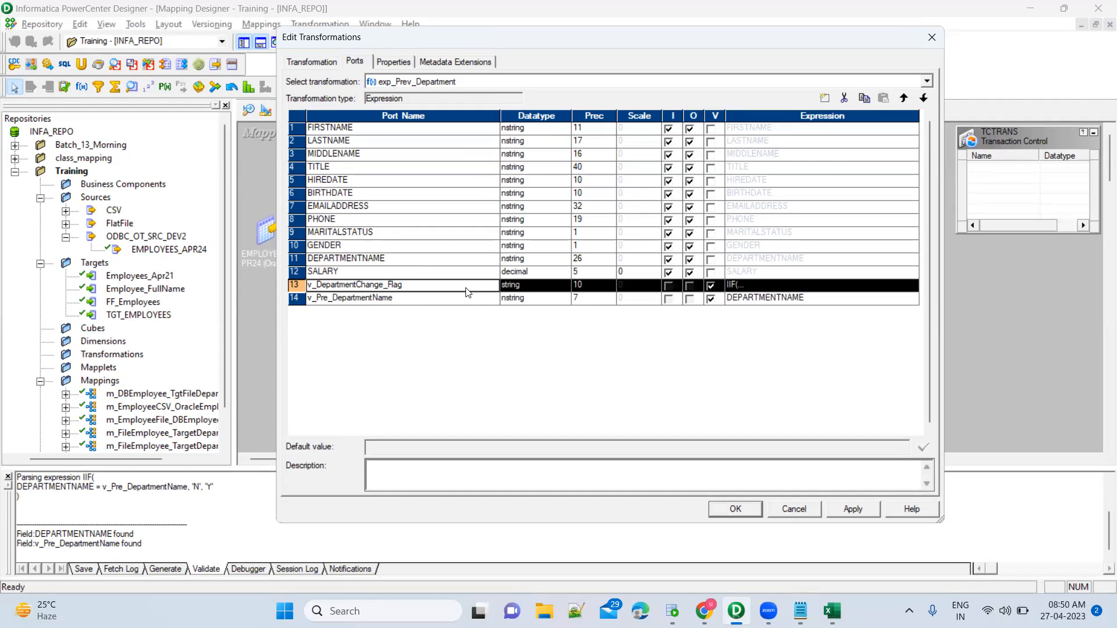
click(923, 98)
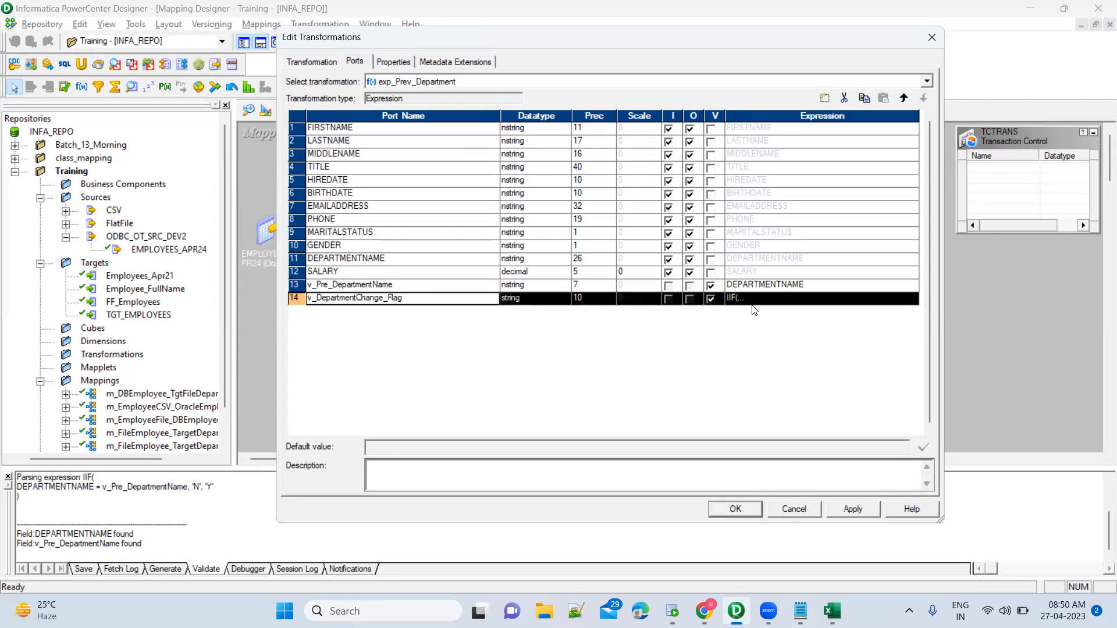
Move v_DepartmentChange_Flag back up to row 13 above v_Pre_DepartmentName, then select SALARY.
click(475, 289)
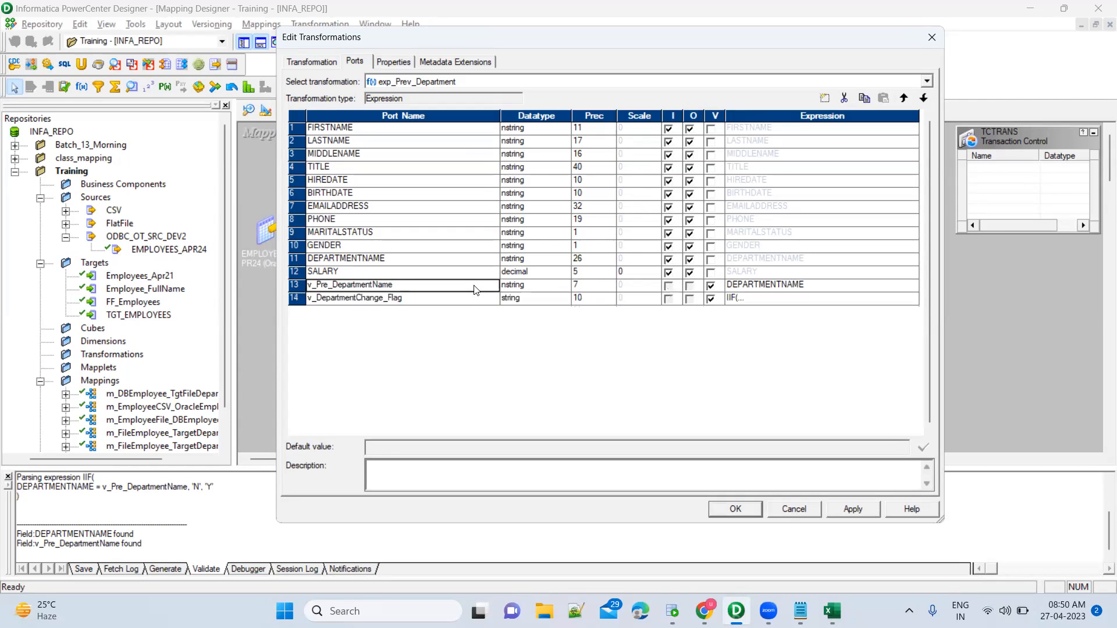
click(783, 289)
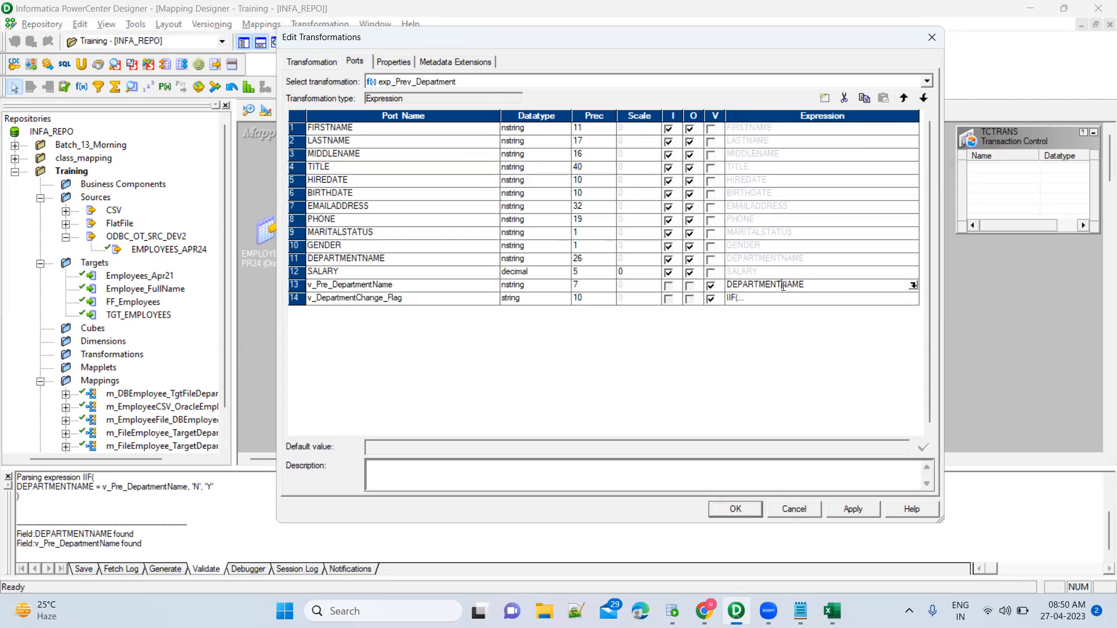
click(474, 289)
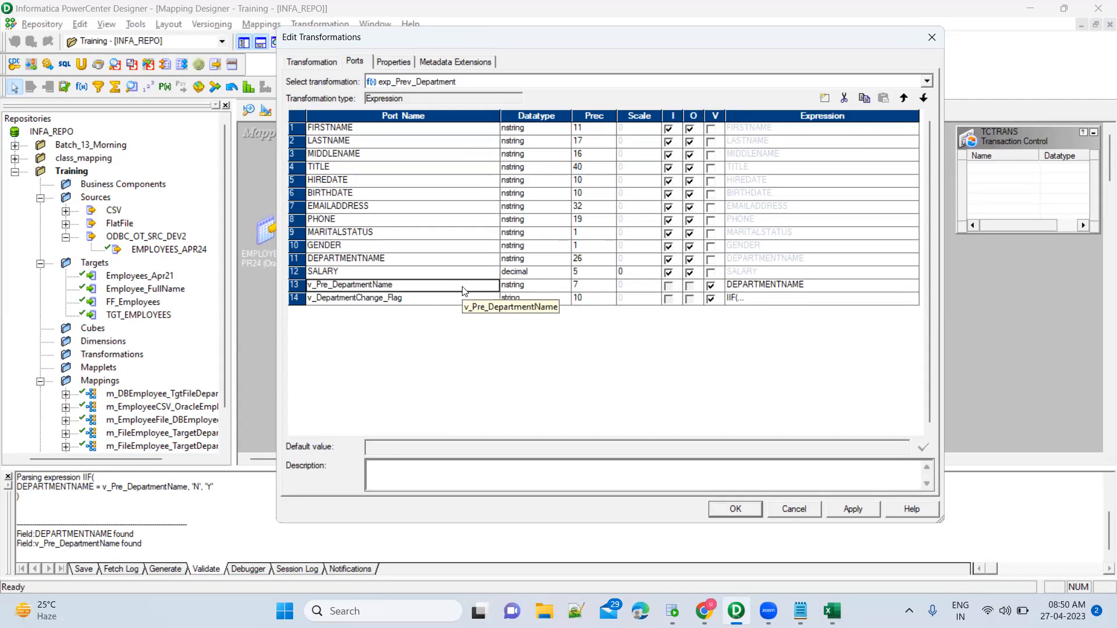
click(421, 300)
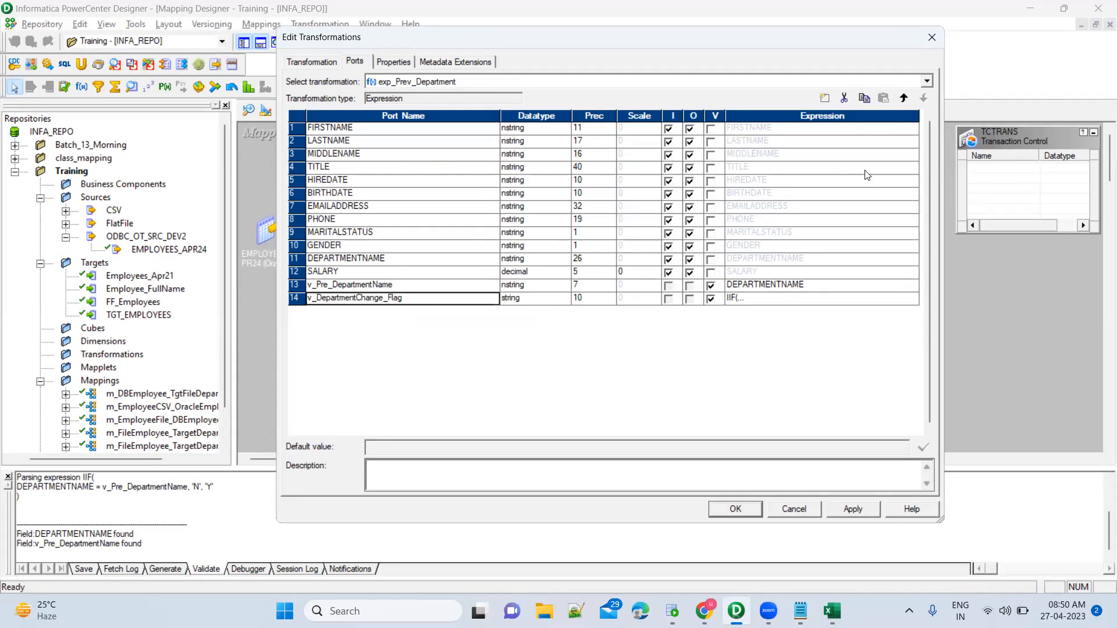
click(904, 98)
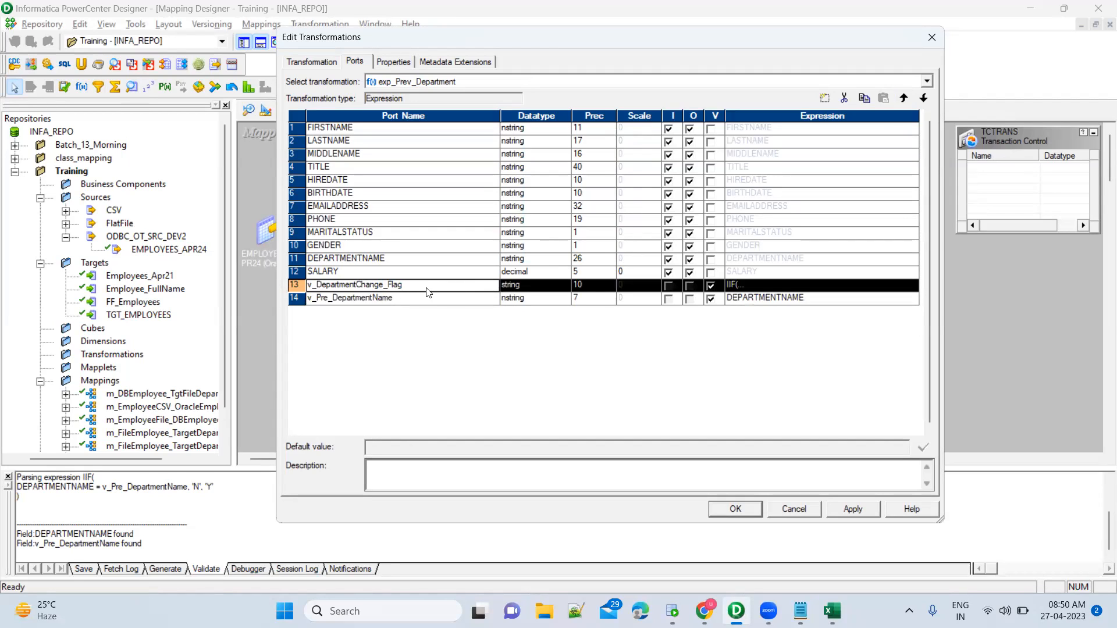
click(441, 303)
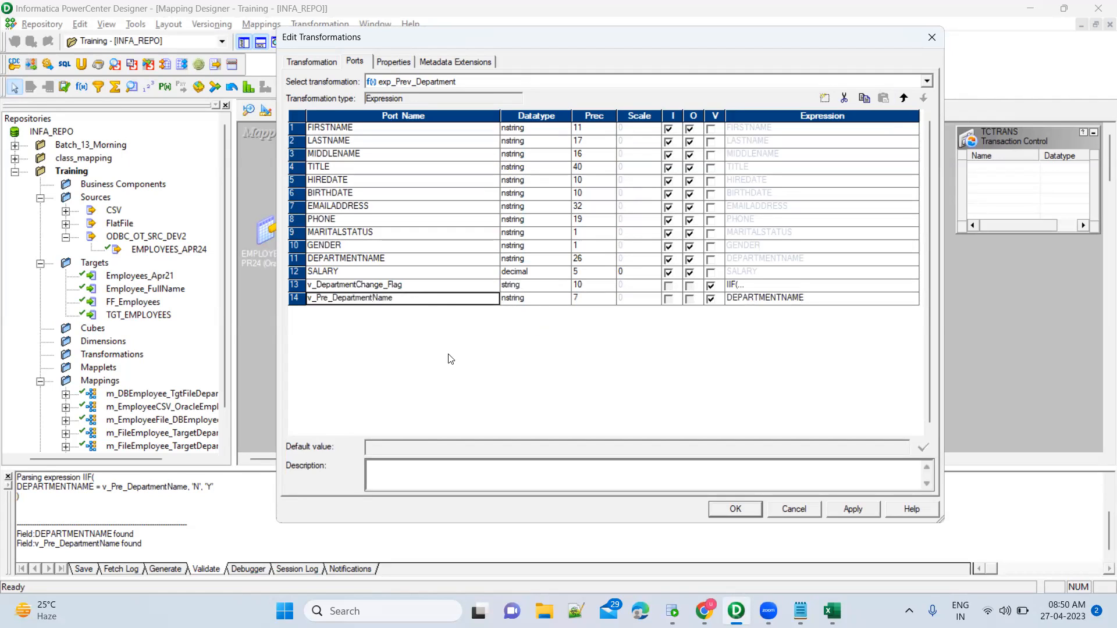
click(442, 288)
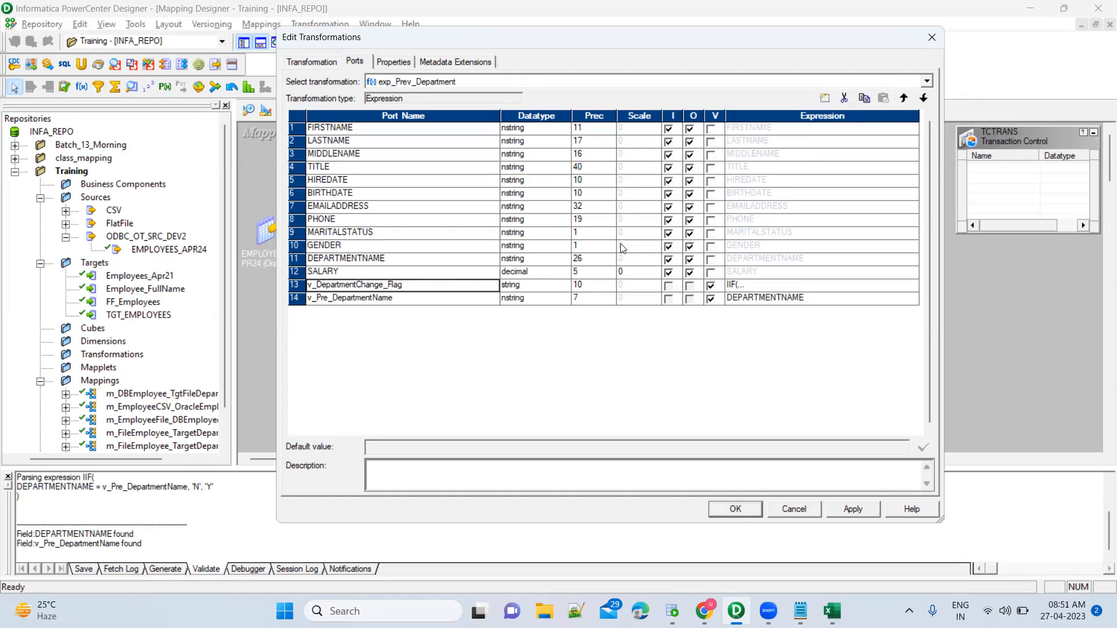
click(482, 275)
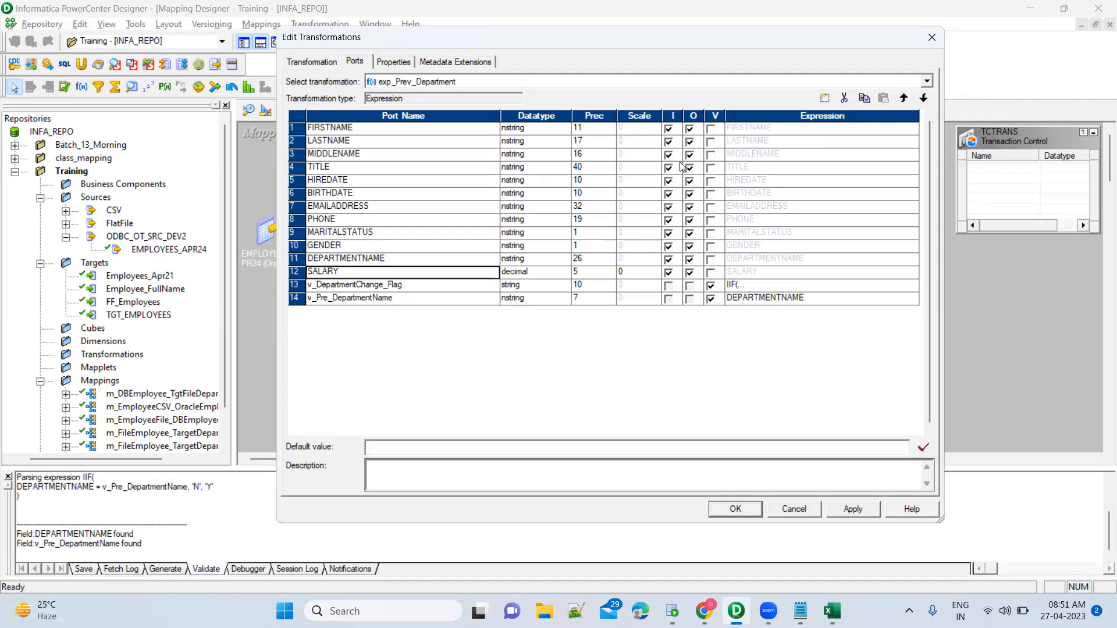
Insert a port after SALARY, clear its input flag, name it FILENAME, and set precision 26.
click(824, 99)
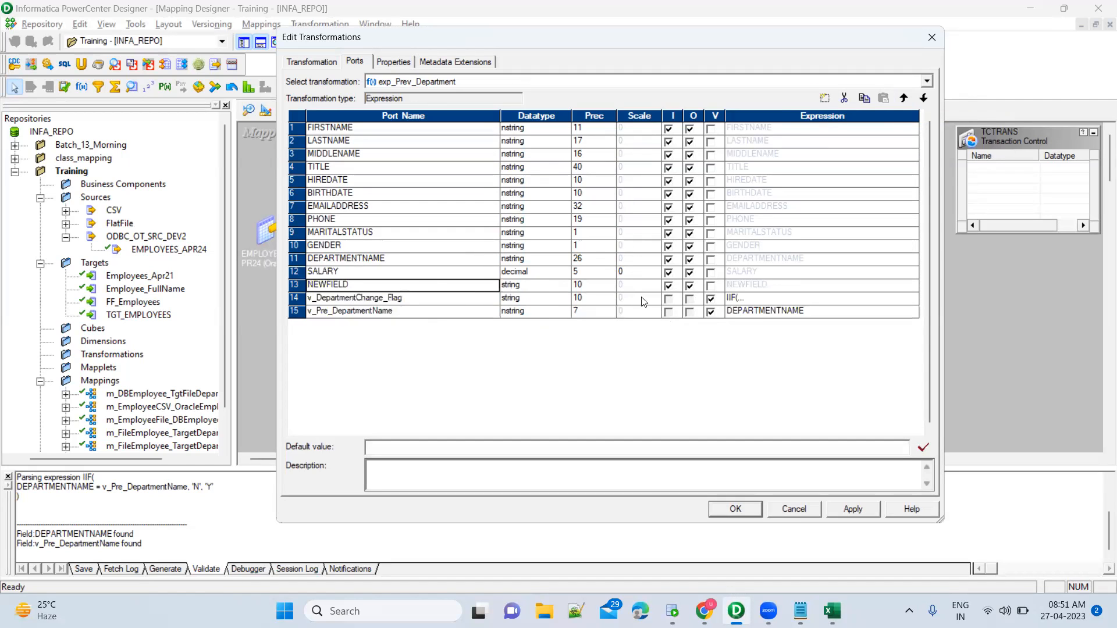
click(668, 286)
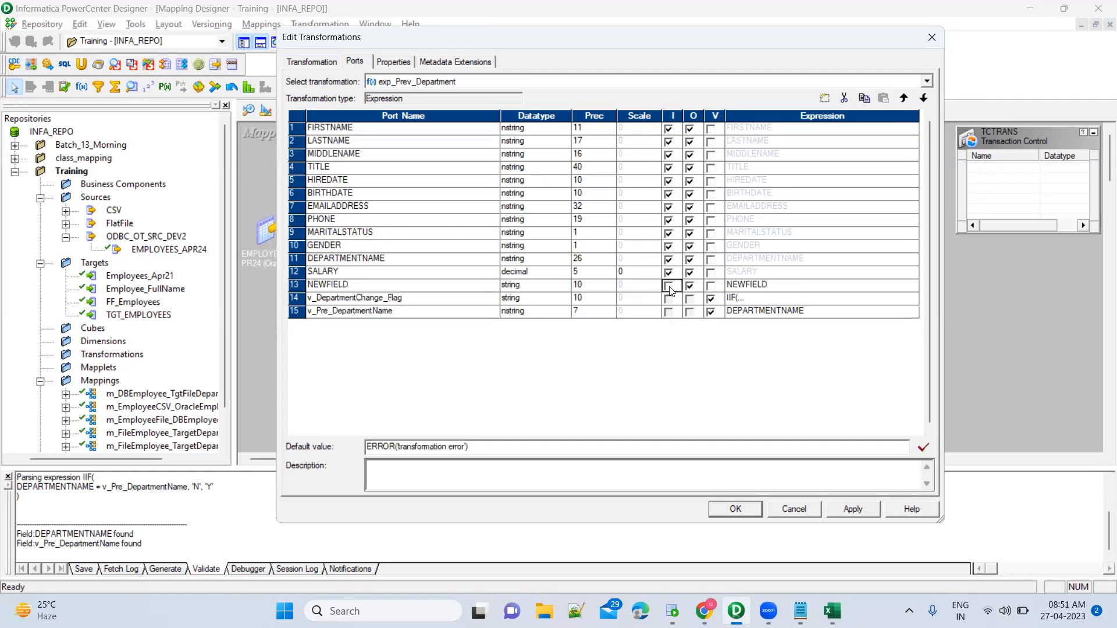
click(470, 286)
text(FileN)
key(BackSpace)
key(BackSpace)
key(BackSpace)
key(BackSpace)
text(ILENAME)
key(Tab)
key(Tab)
key(Tab)
key(Tab)
key(Tab)
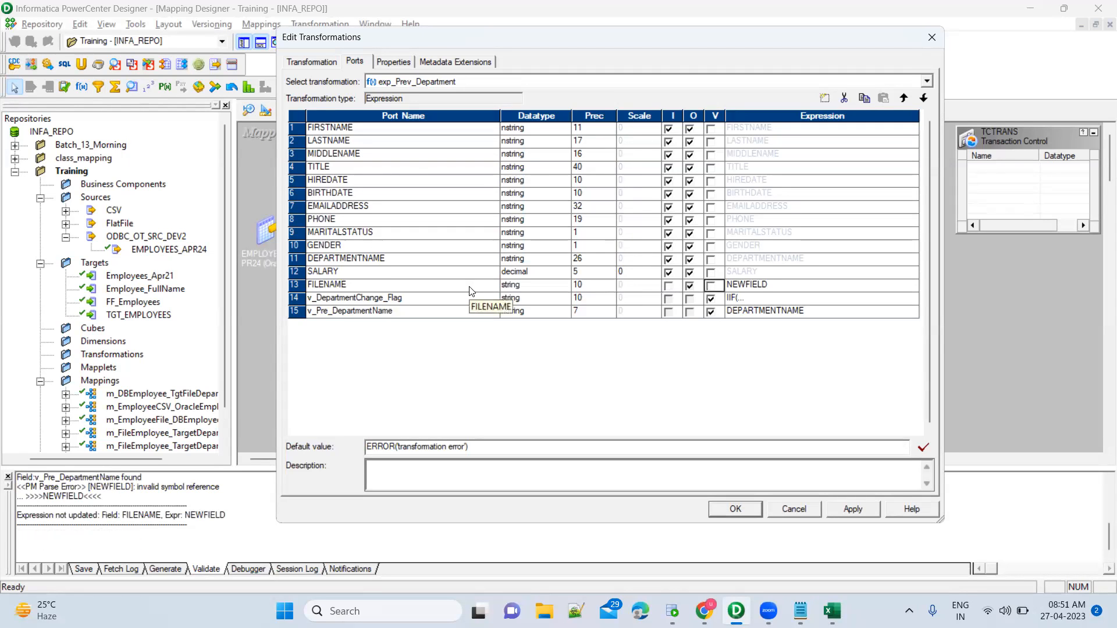
click(591, 287)
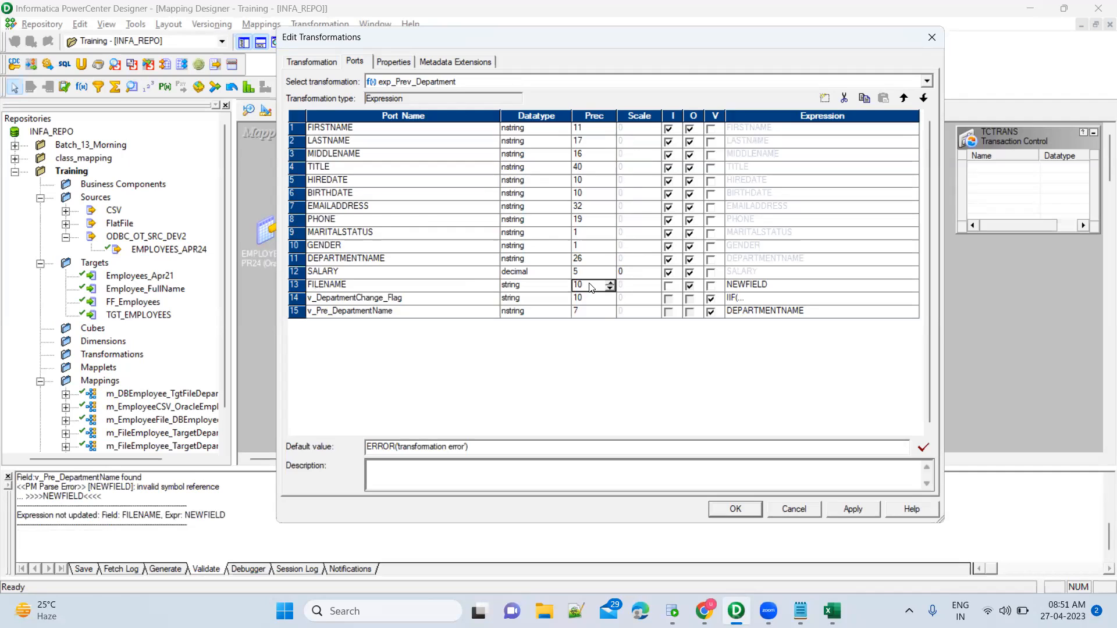
text(26)
key(Tab)
key(Tab)
key(Tab)
click(914, 289)
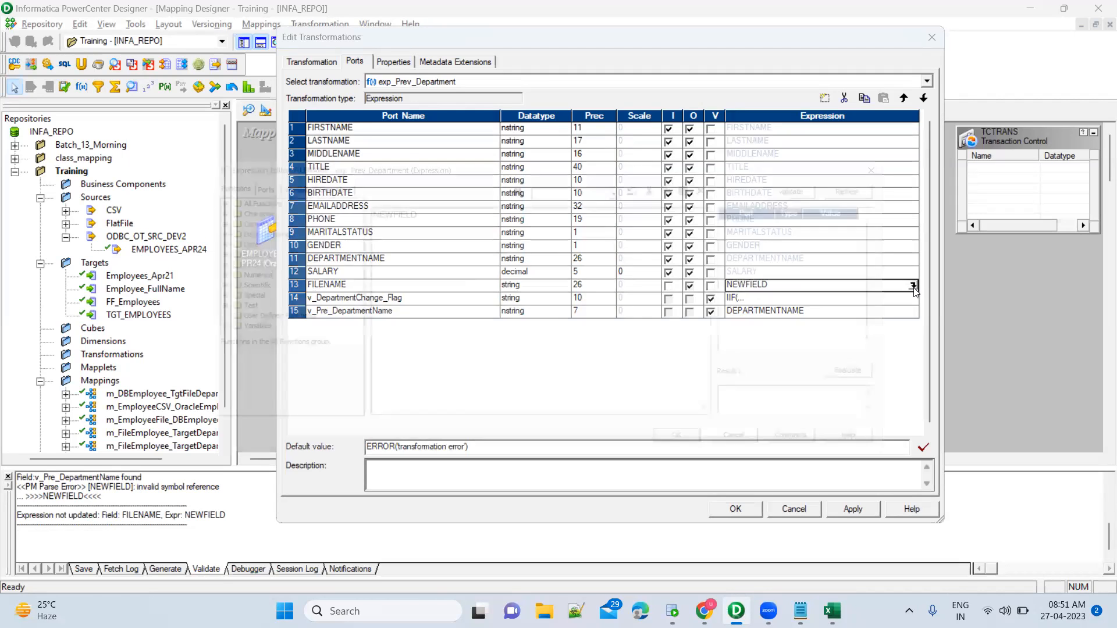
Replace NEWFIELD in the FILENAME expression with the DEPARTMENTNAME port, followed by the || operator.
click(913, 285)
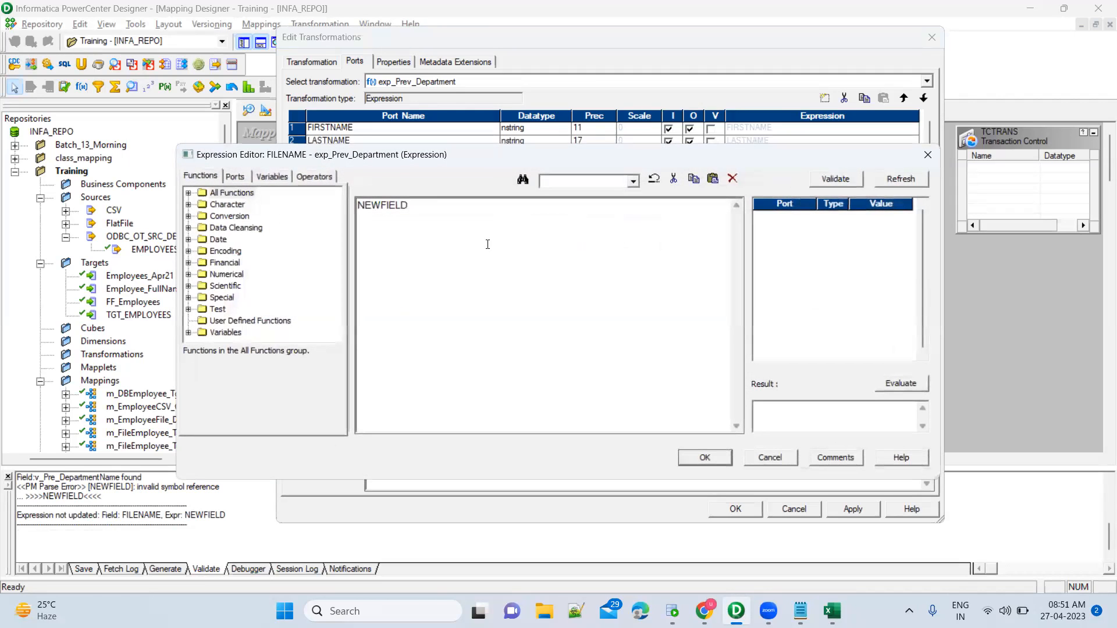
double_click(411, 204)
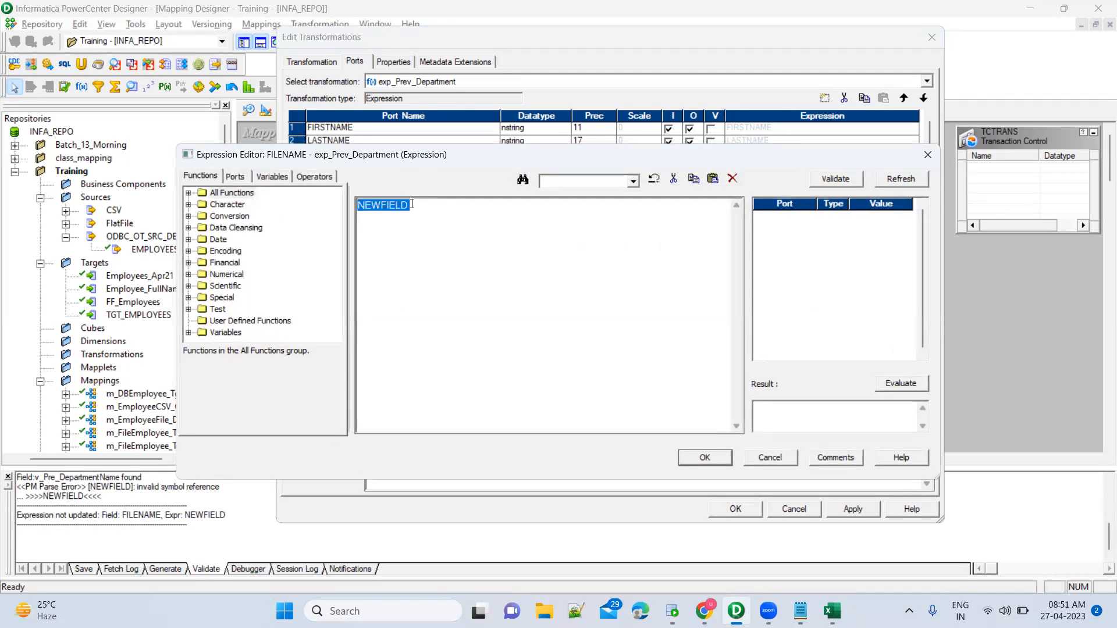
click(251, 178)
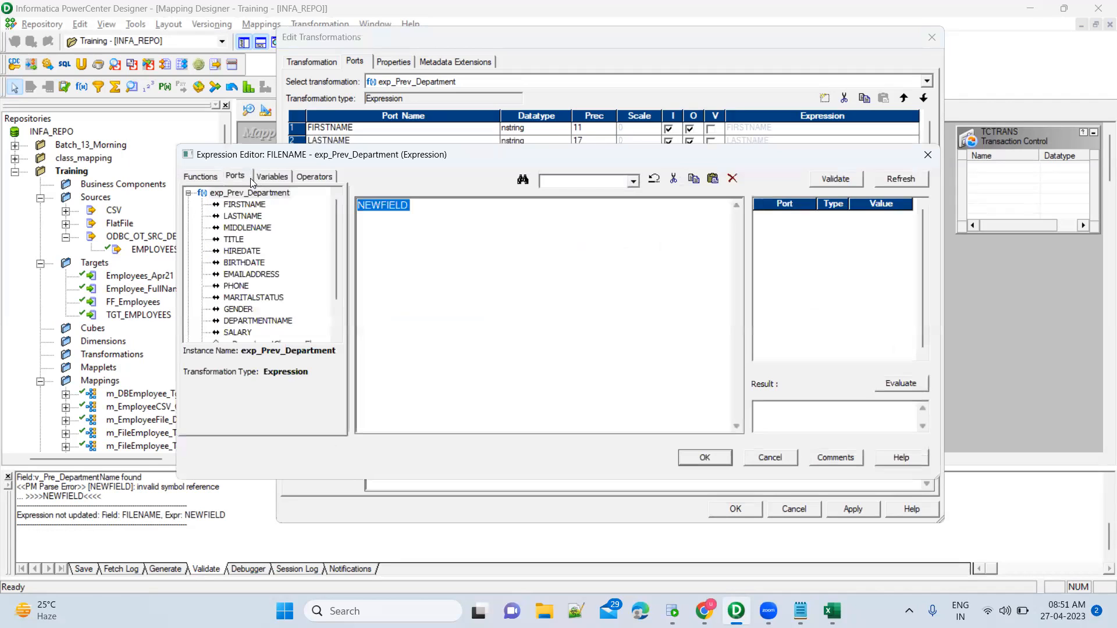
double_click(270, 323)
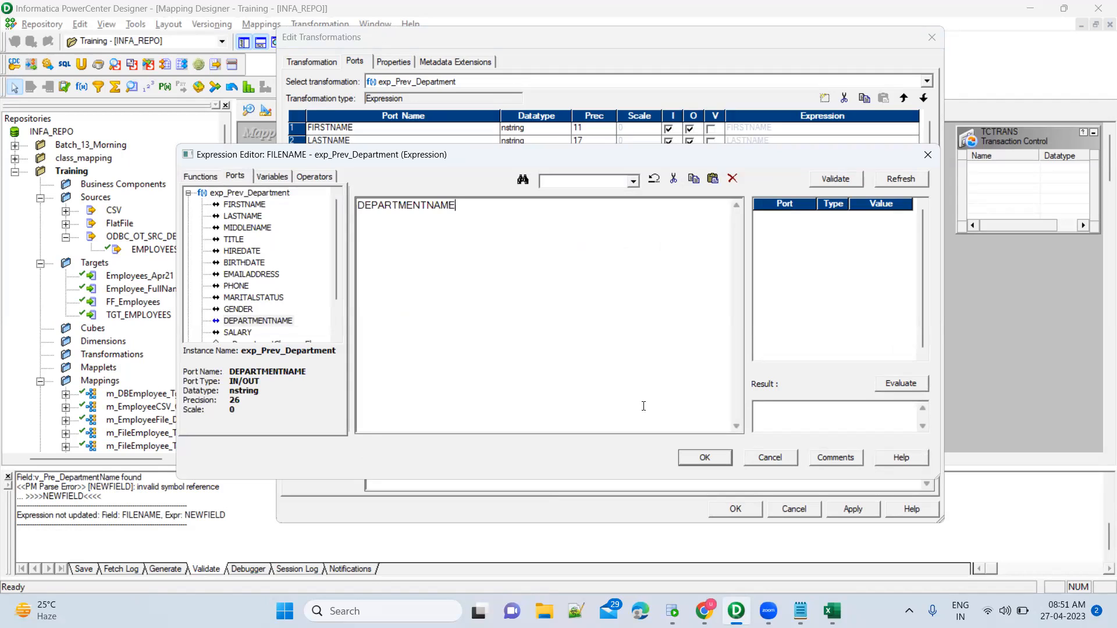
text(||'.csv)
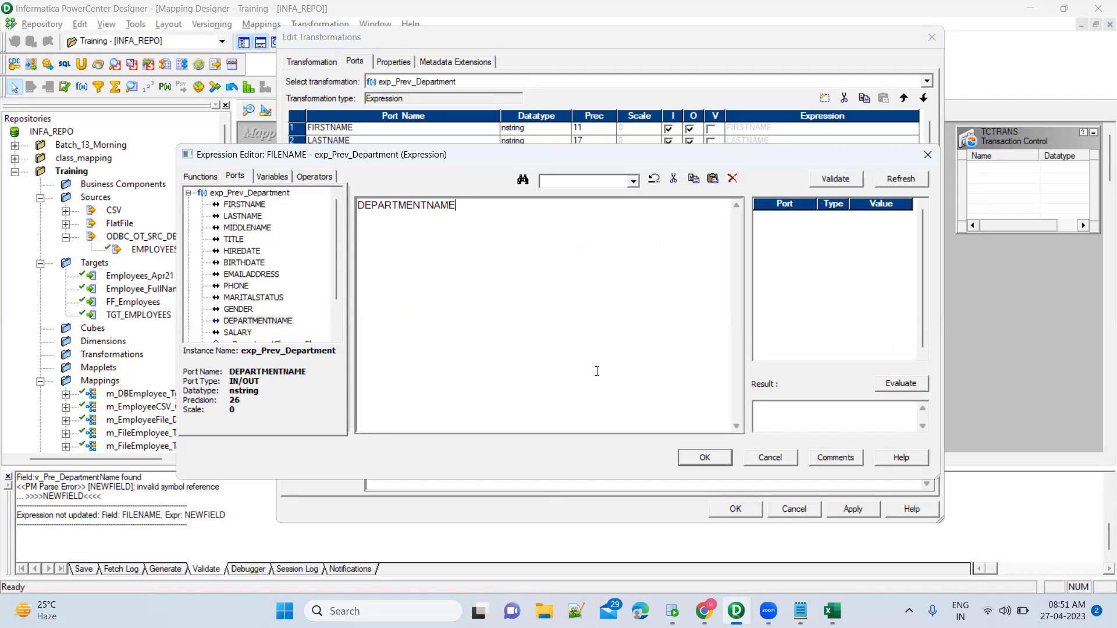
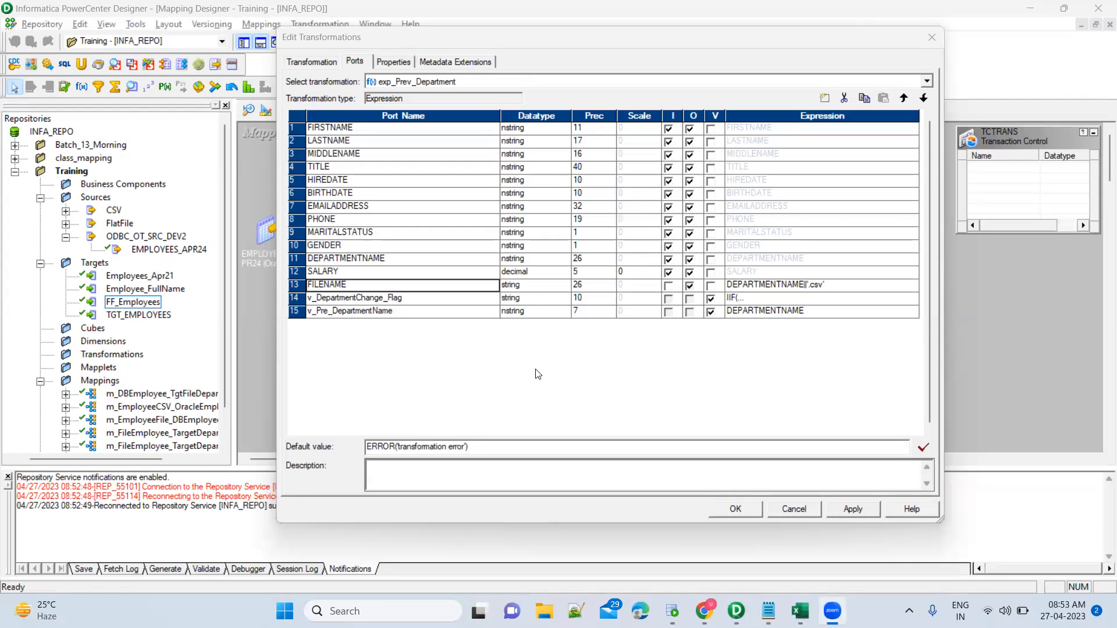
Review the v_DepartmentChange_Flag port and its expression, then select v_Pre_DepartmentName.
click(465, 302)
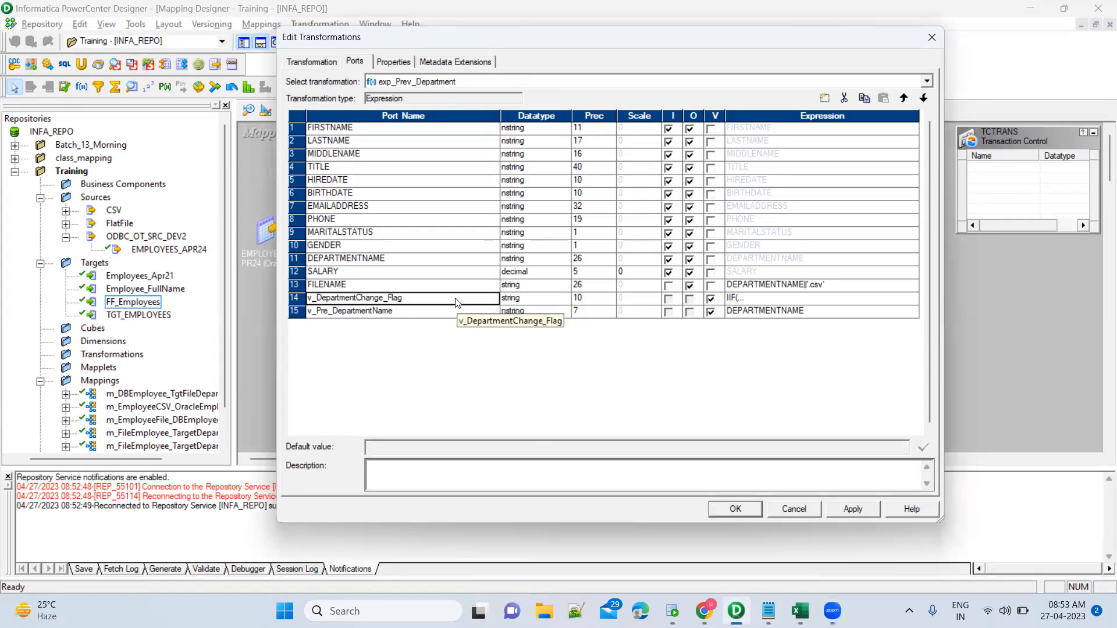
click(790, 300)
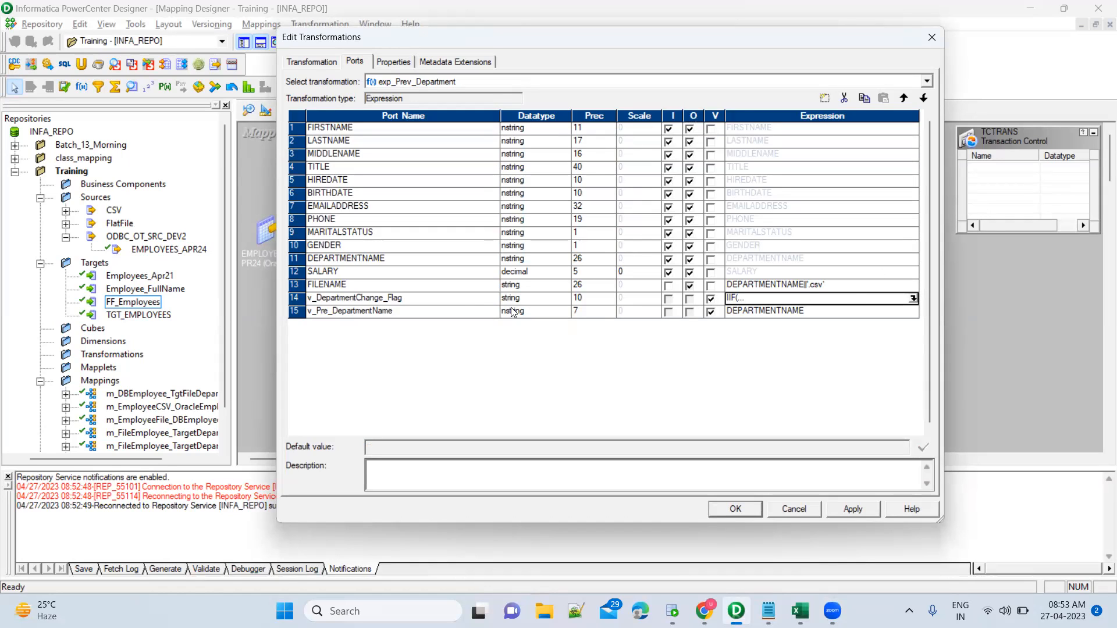
click(472, 301)
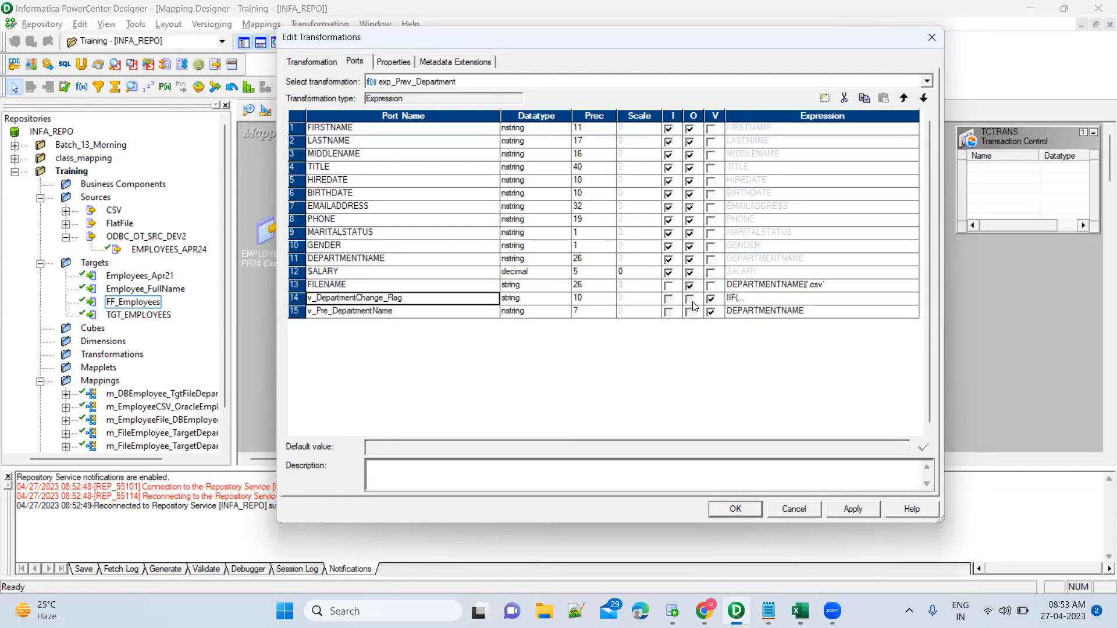
click(471, 314)
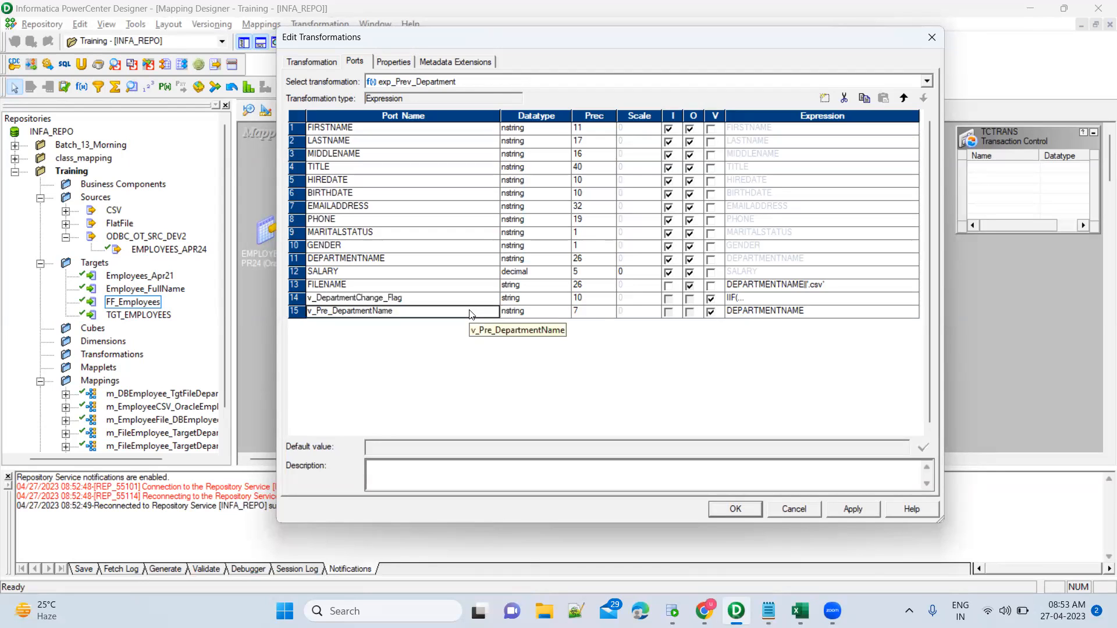
Add a new string(10) port named DEPARTMENT_CHANGE_FLAG and clear its input flag, making it output-only.
click(827, 99)
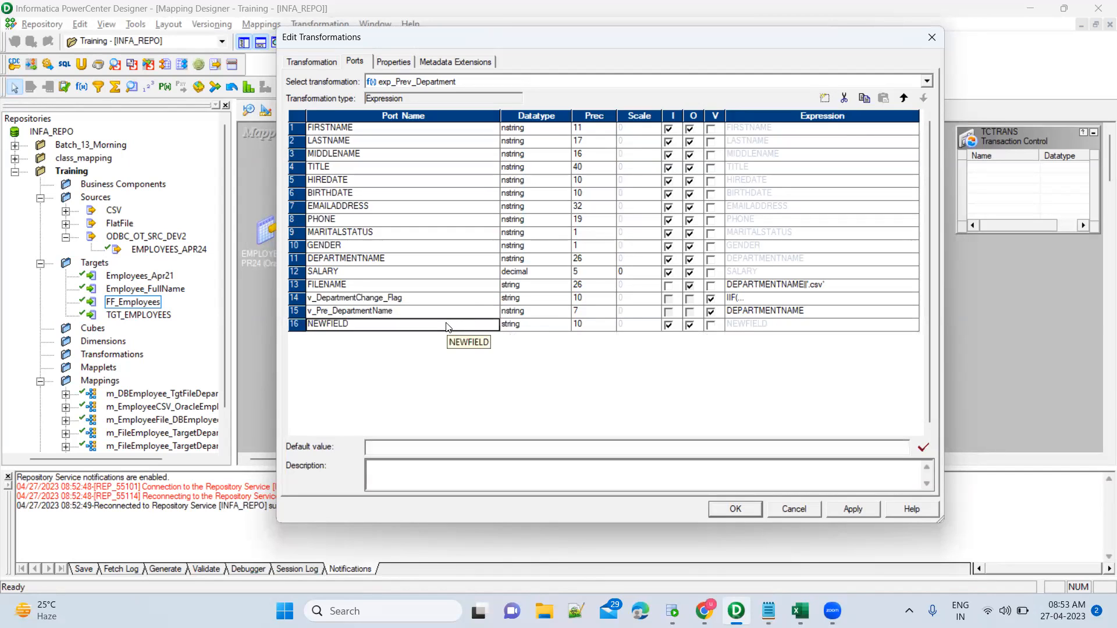
click(446, 323)
text(FIL)
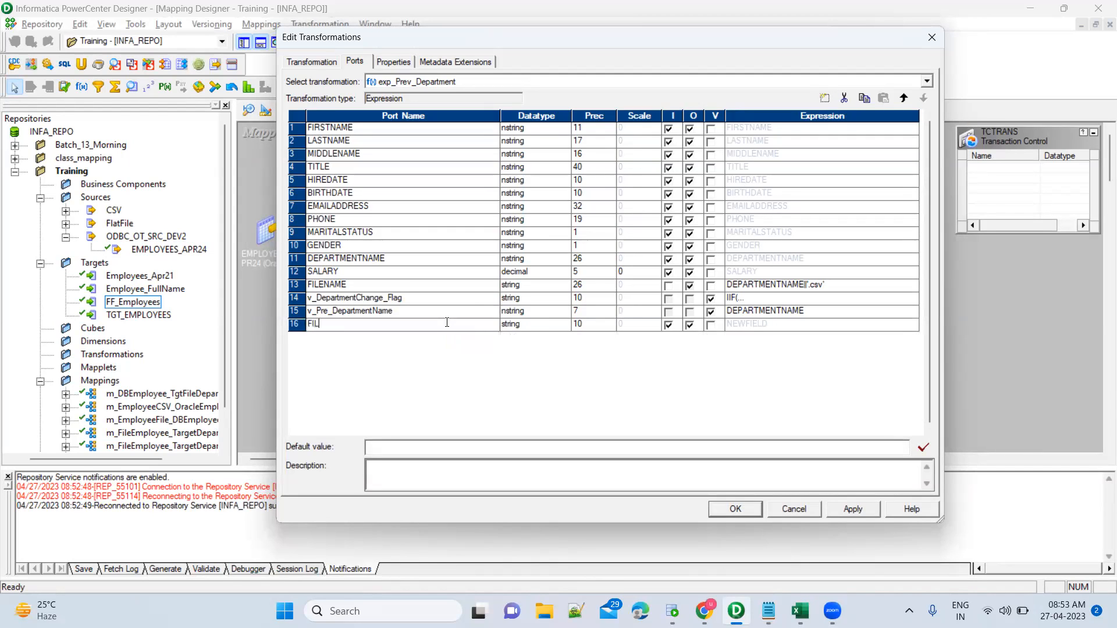
key(BackSpace)
text(DEPARTMENT_CHANGE_FLAG)
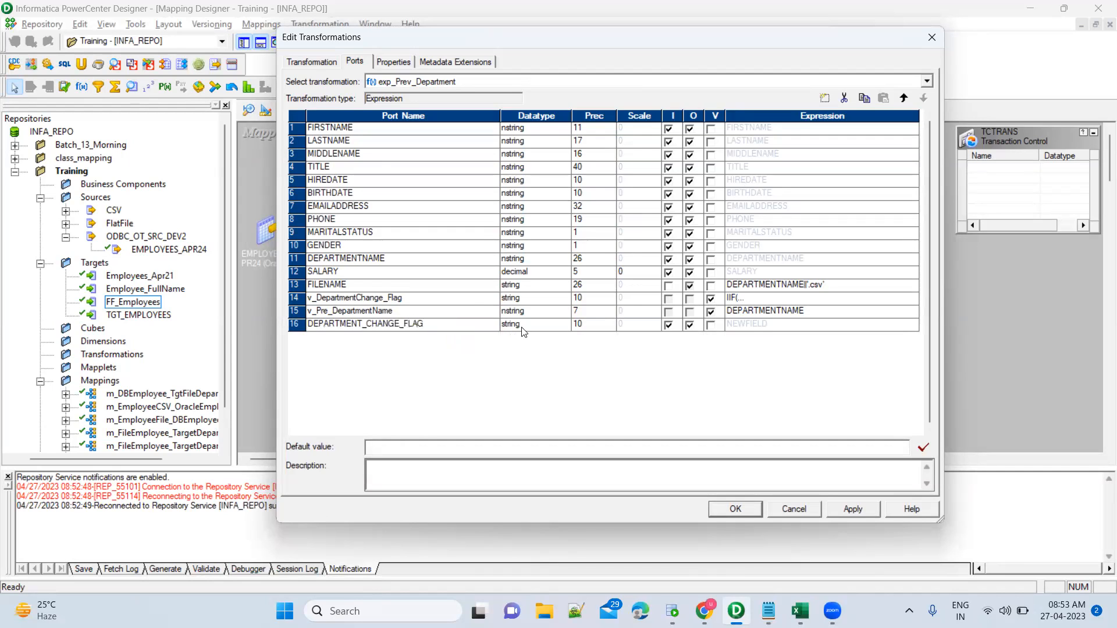
click(670, 326)
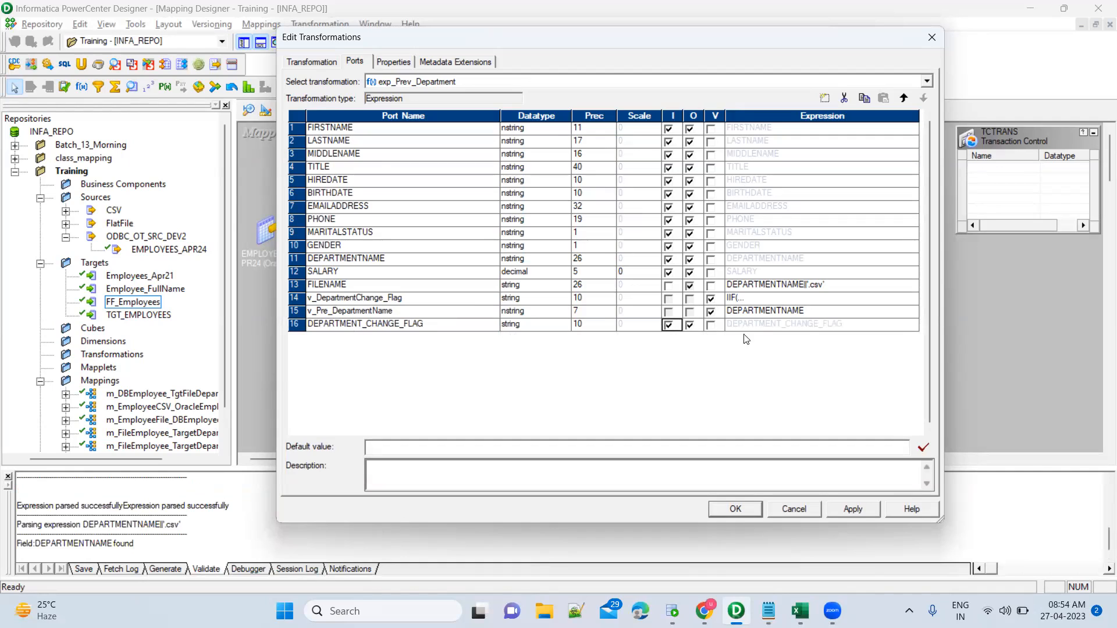
click(670, 326)
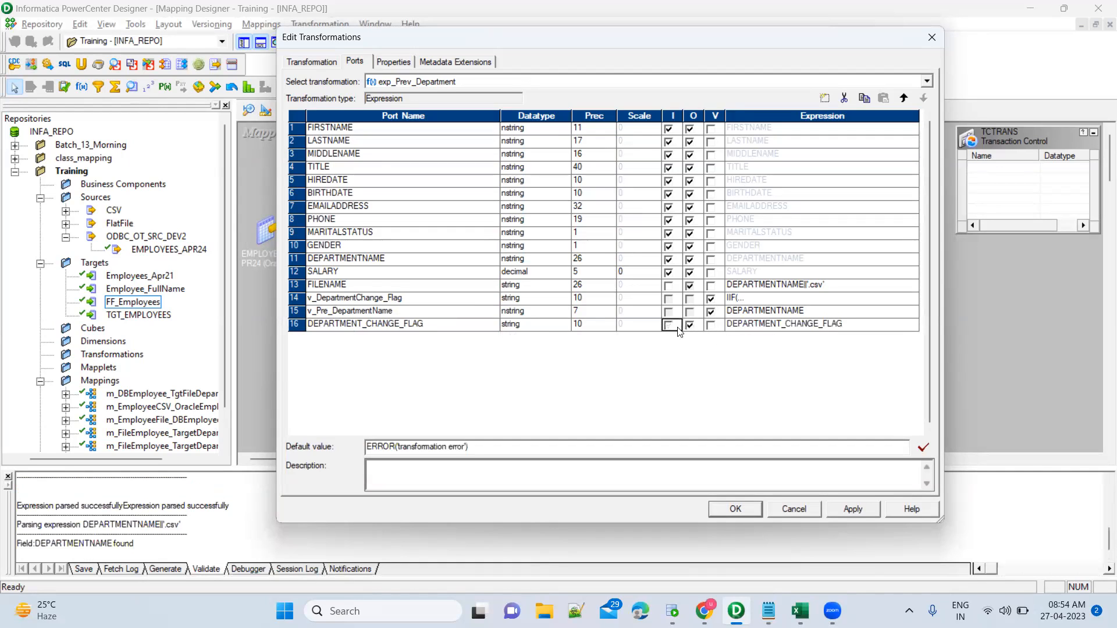
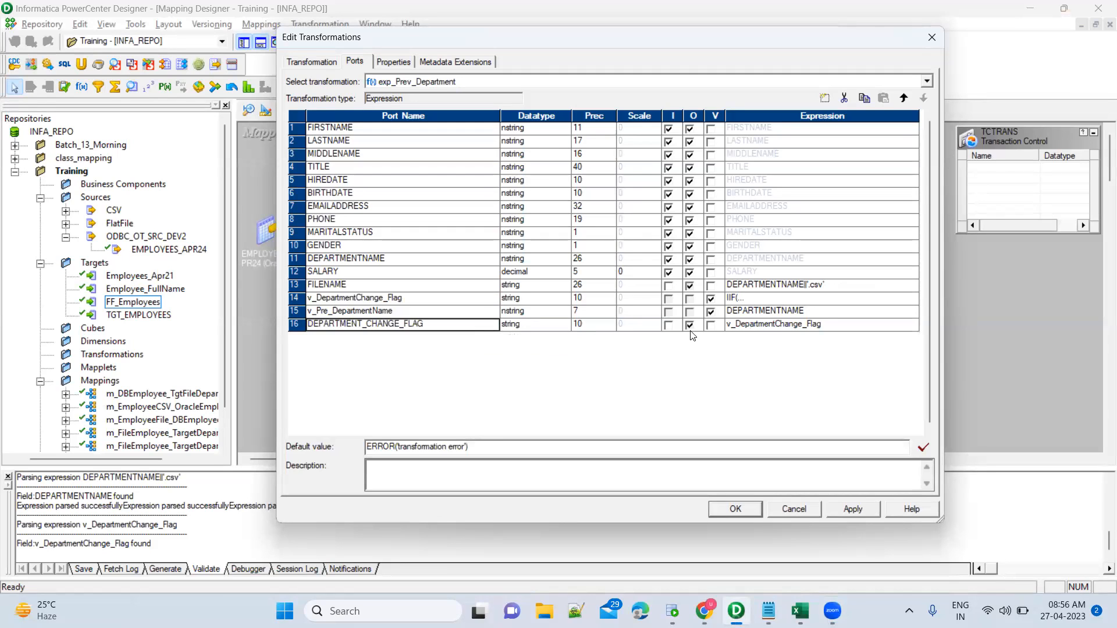
Review the v_DepartmentChange_Flag, DEPARTMENT_CHANGE_FLAG, FILENAME and v_Pre_DepartmentName ports.
click(443, 302)
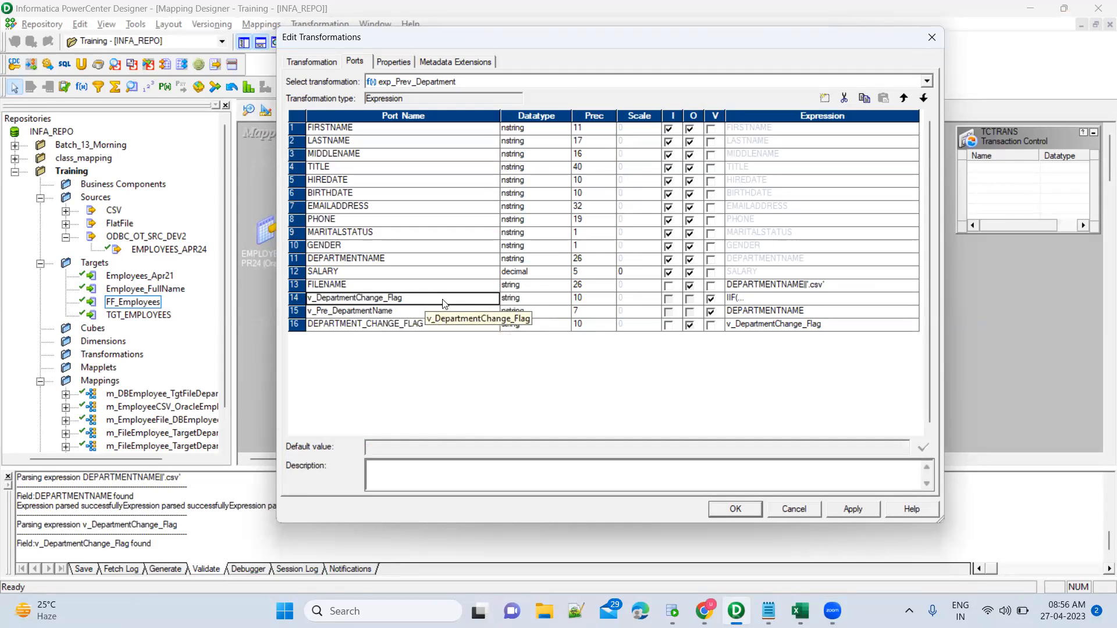
click(742, 330)
click(477, 330)
click(471, 302)
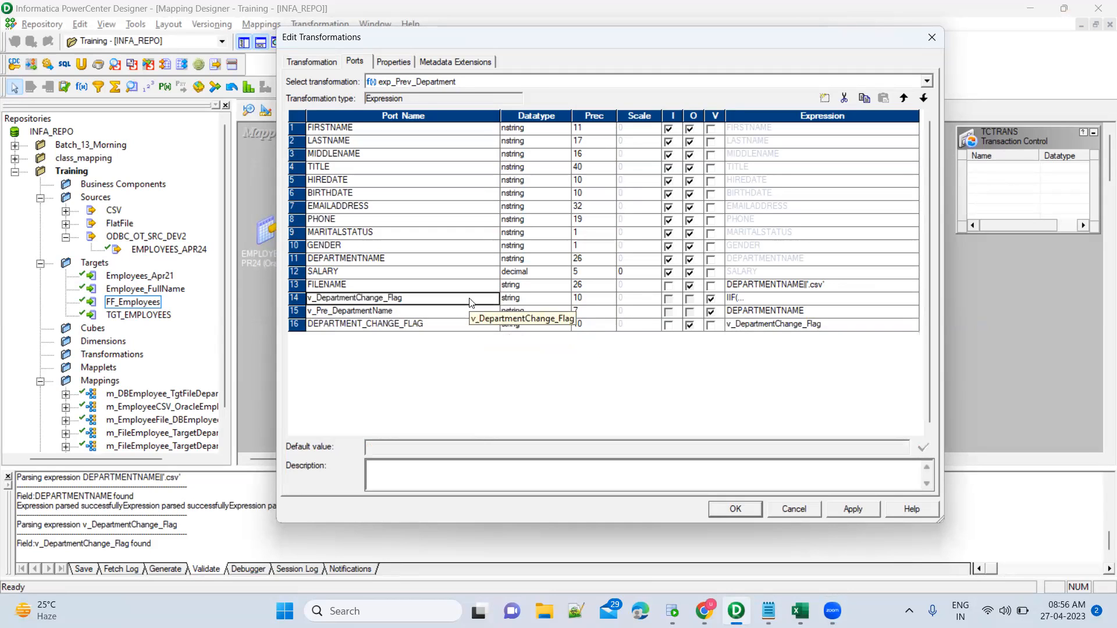
click(461, 331)
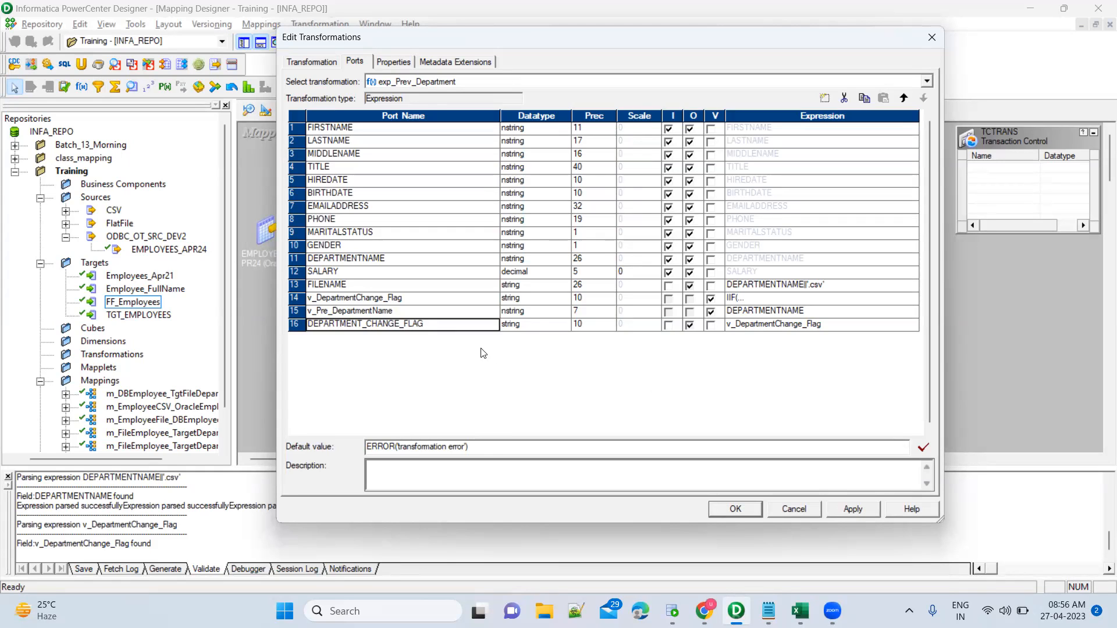
click(474, 284)
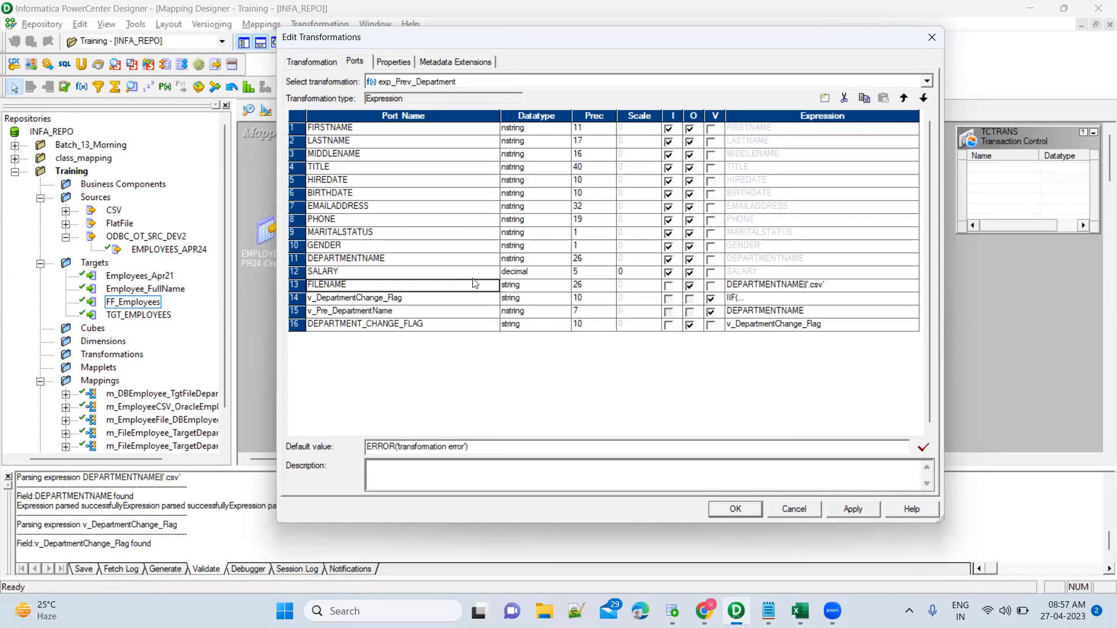
click(448, 303)
click(442, 314)
click(442, 303)
Open the v_DepartmentChange_Flag expression and study its comparison against v_Pre_DepartmentName.
click(910, 299)
click(915, 298)
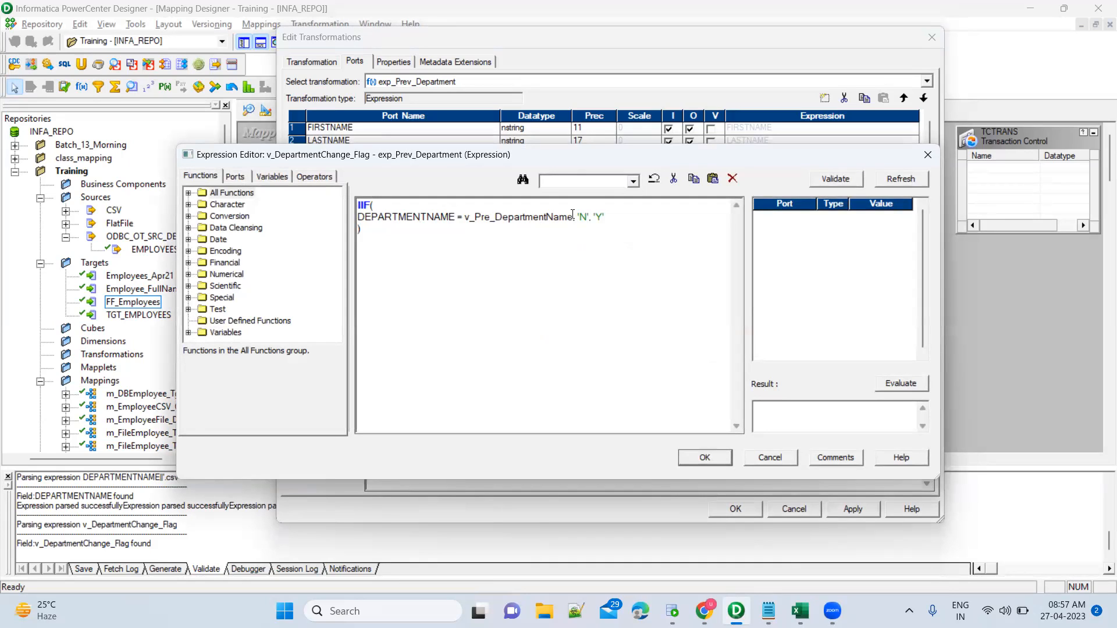
drag(591, 217, 567, 217)
drag(438, 217, 548, 217)
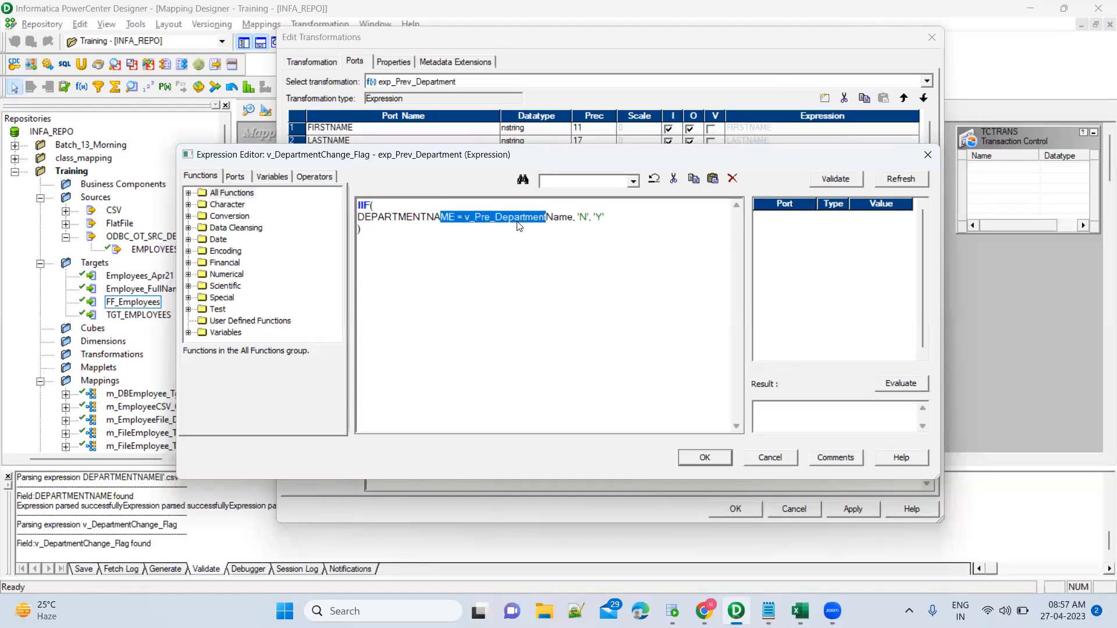
click(399, 220)
drag(360, 218, 564, 216)
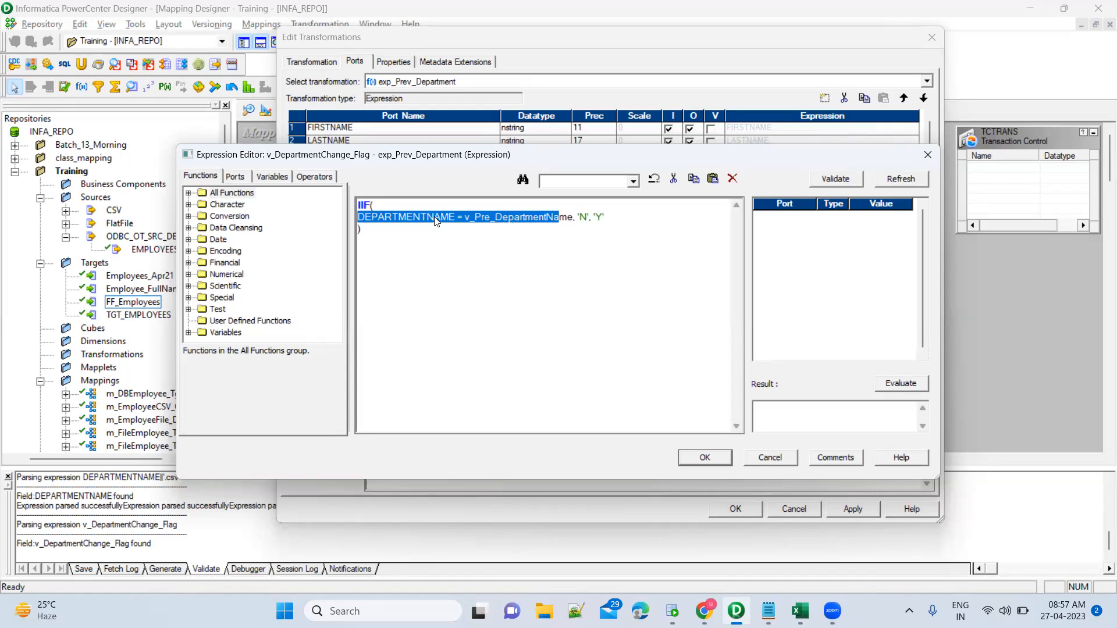
click(534, 222)
drag(576, 217, 356, 218)
click(456, 218)
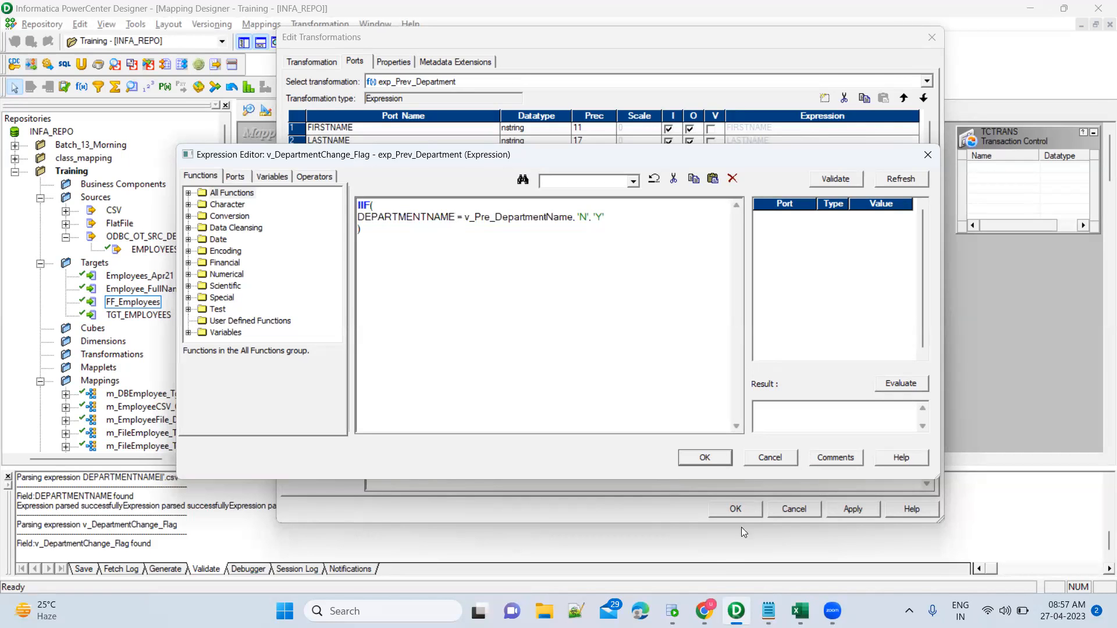
Check the consecutive Document Control rows in SQL Developer's employee results, then return to PowerCenter.
click(672, 611)
click(944, 411)
drag(944, 415, 945, 417)
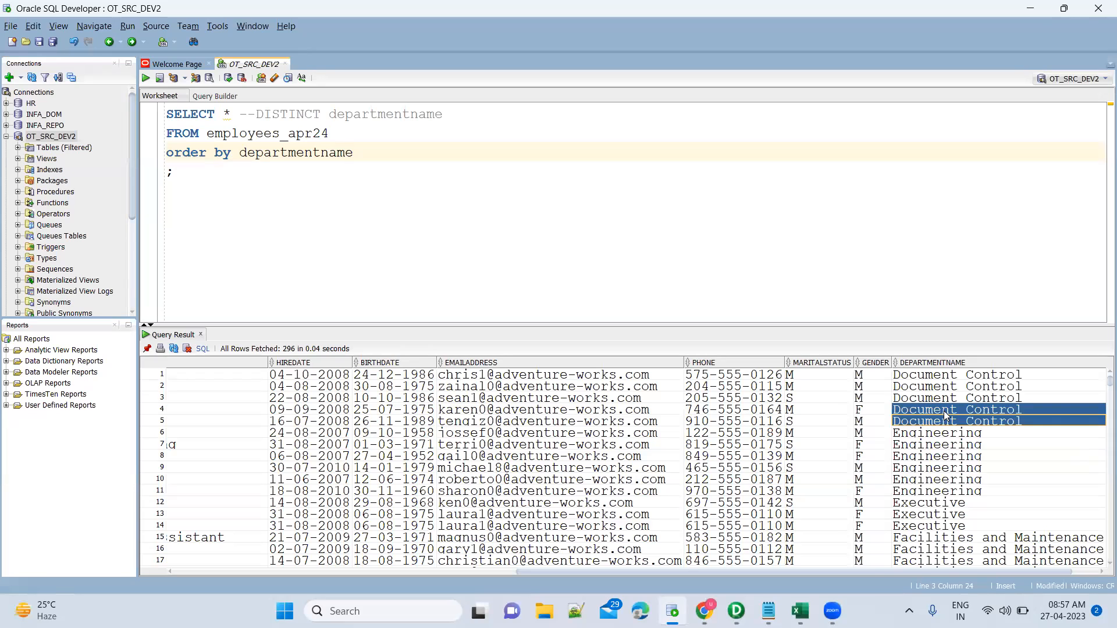
click(993, 425)
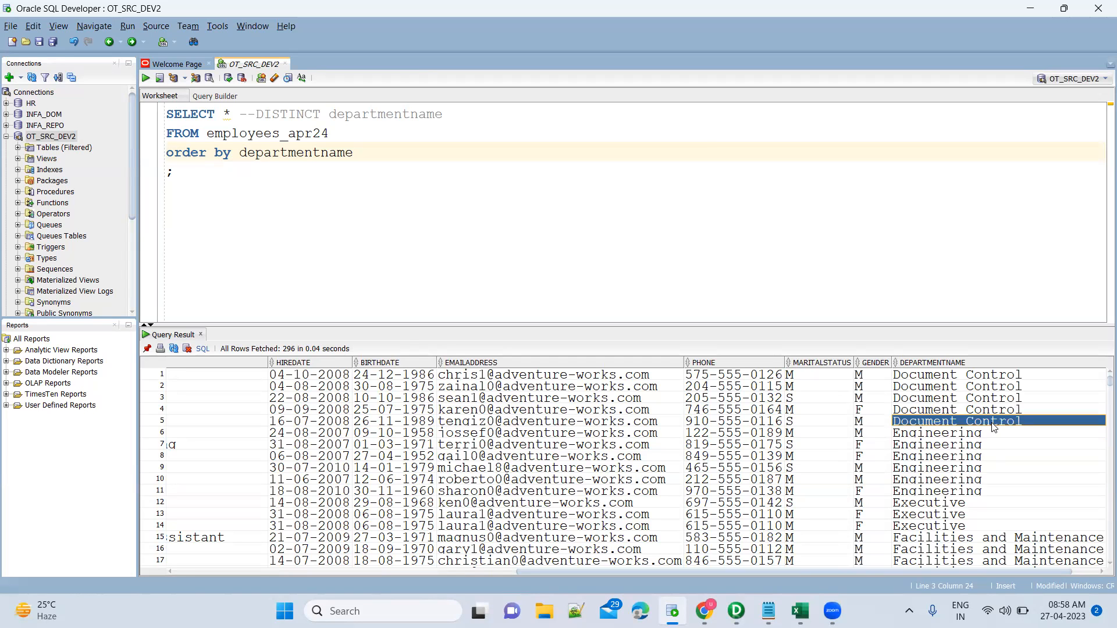
key(alt+Tab)
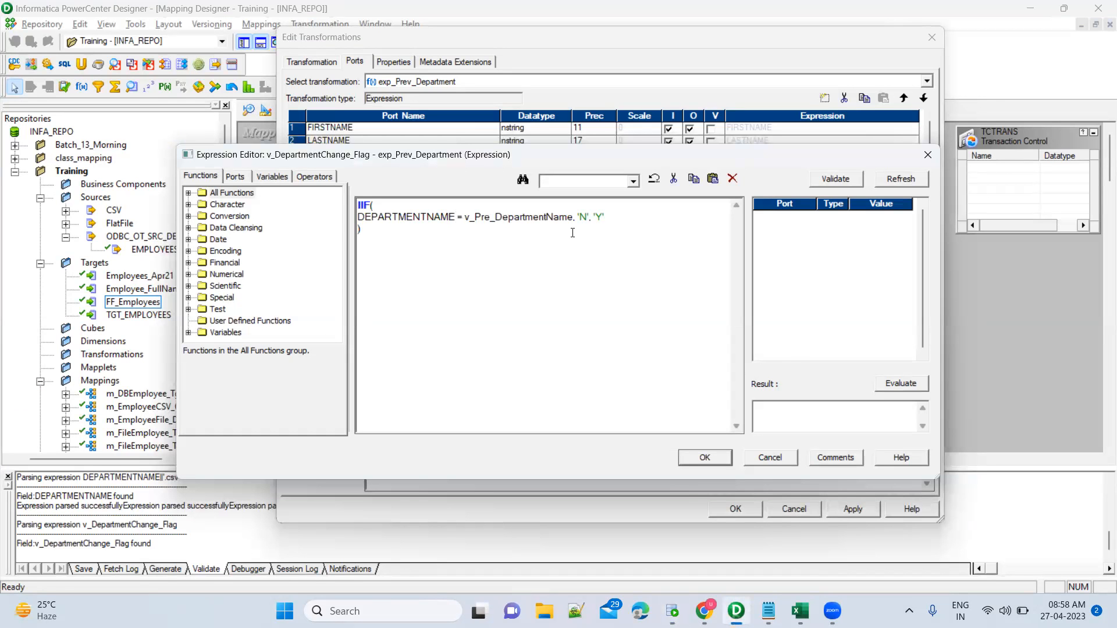
Walk through the IIF(DEPARTMENTNAME = v_Pre_DepartmentName, 'N', 'Y') condition and confirm it unchanged.
drag(606, 218, 438, 217)
click(440, 221)
drag(364, 218, 553, 220)
click(584, 217)
drag(533, 218, 405, 220)
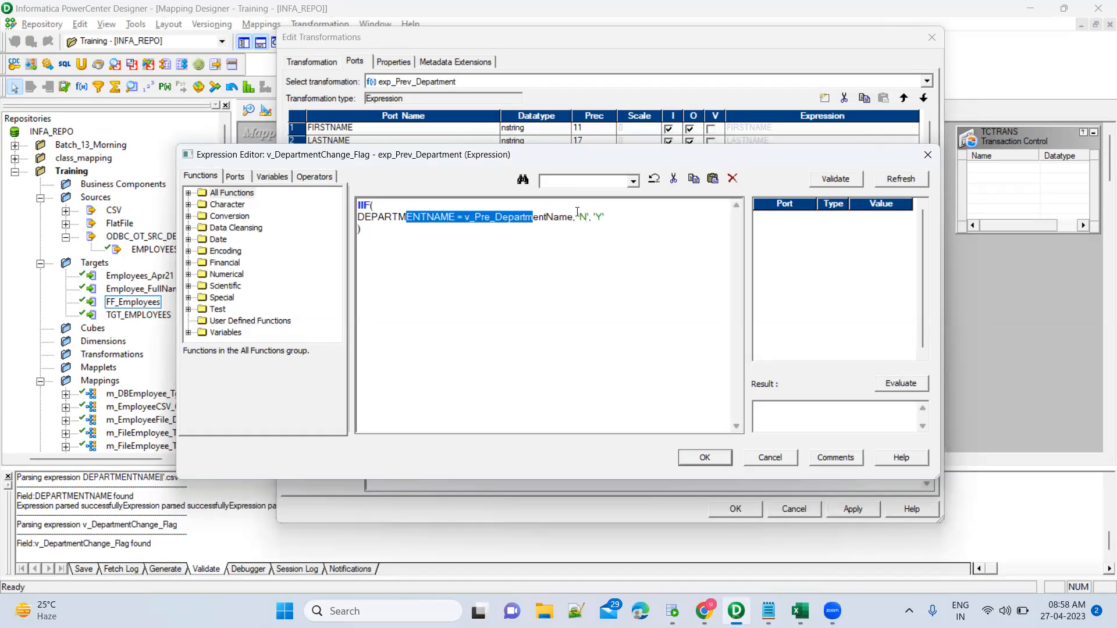
drag(605, 217, 593, 218)
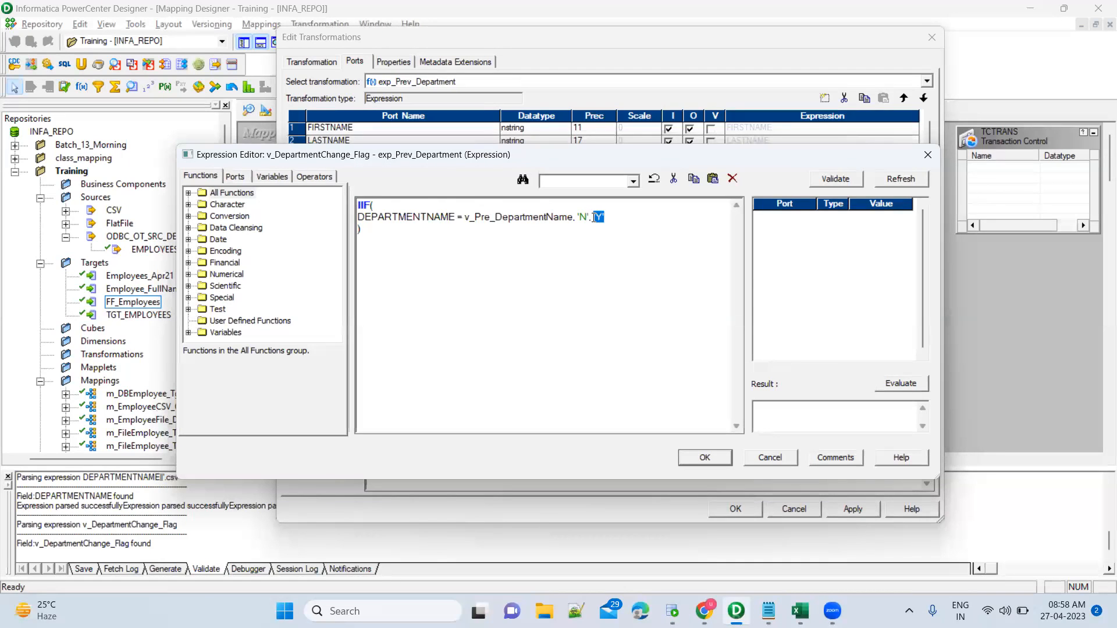
click(712, 460)
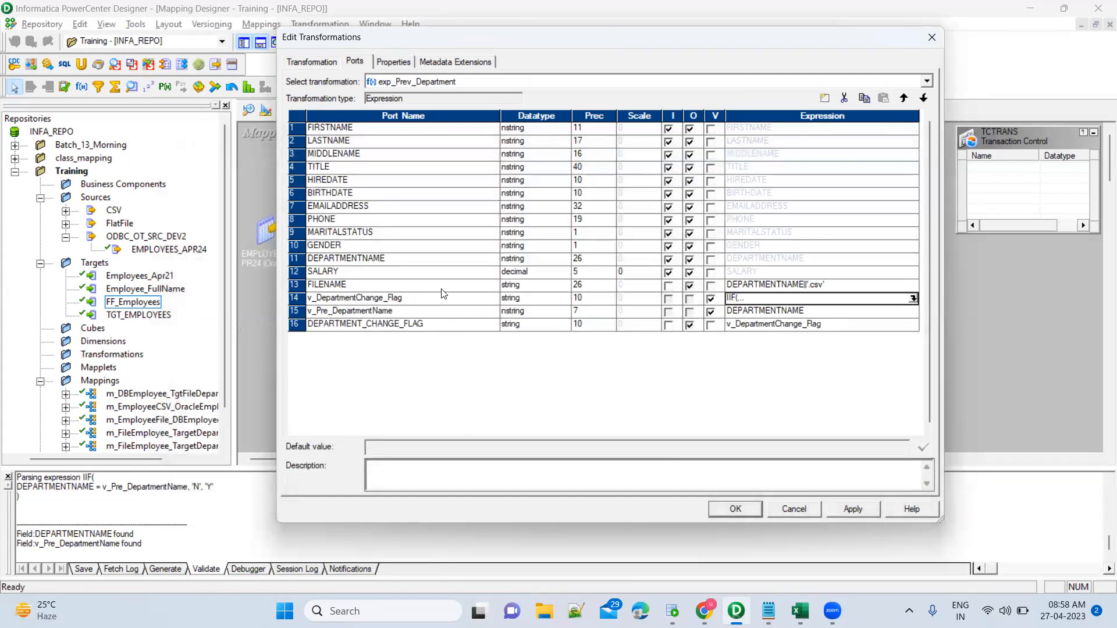
Review the FILENAME expression's DEPARTMENTNAME and '.csv' parts and close it unchanged.
click(446, 288)
click(913, 285)
click(913, 285)
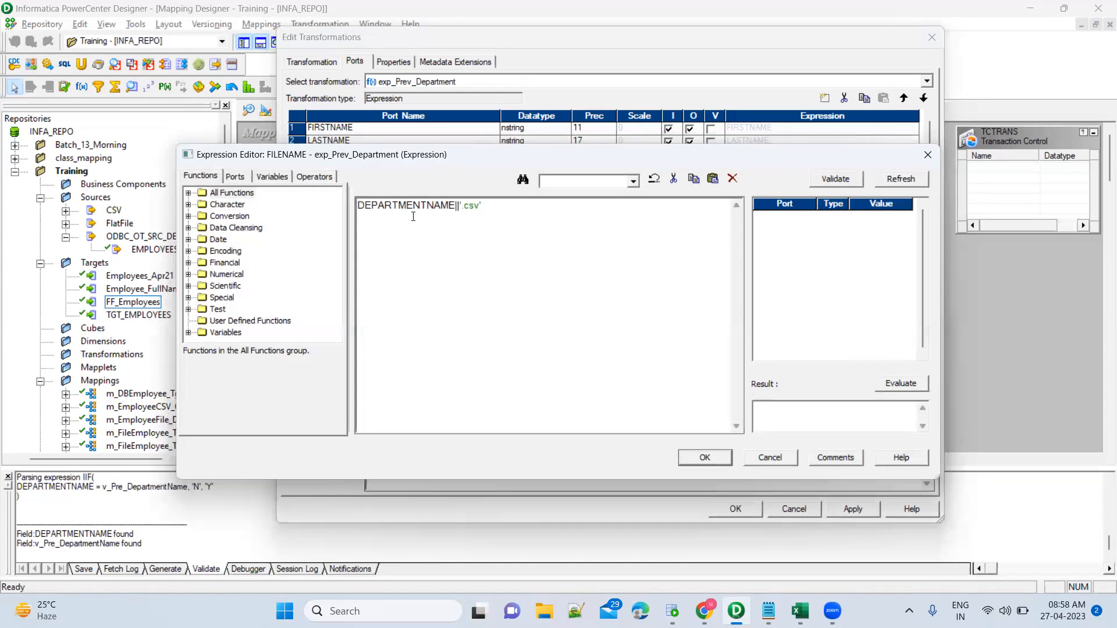
drag(457, 206, 350, 199)
click(478, 208)
drag(482, 206, 460, 203)
click(705, 458)
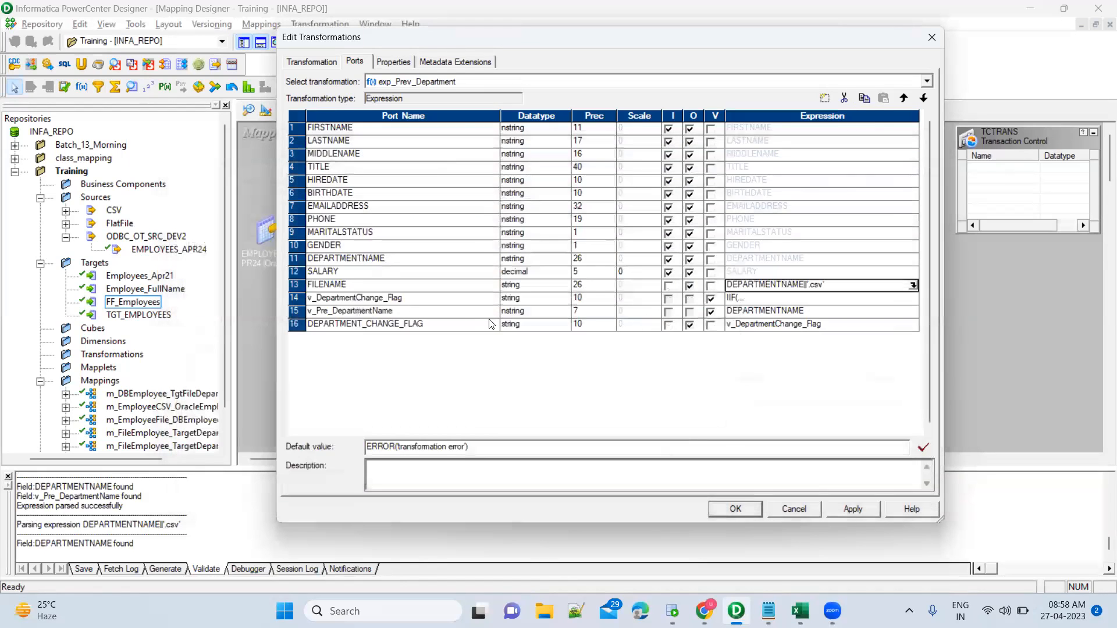
Compare the v_DepartmentChange_Flag and DEPARTMENT_CHANGE_FLAG ports, keeping v_Pre_DepartmentName as a variable.
click(448, 329)
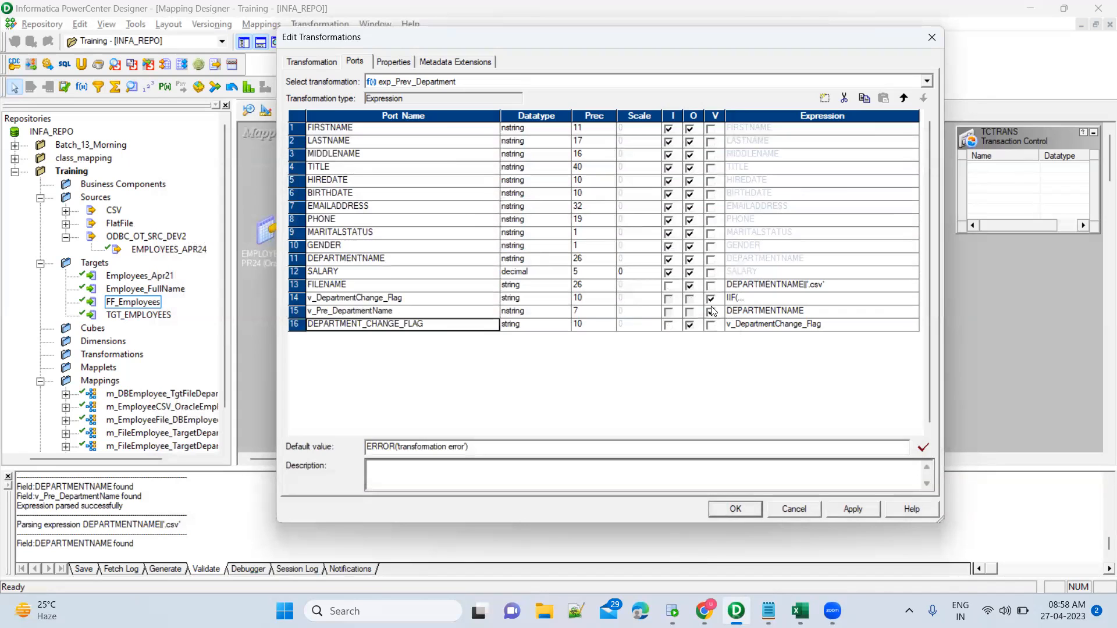
click(447, 299)
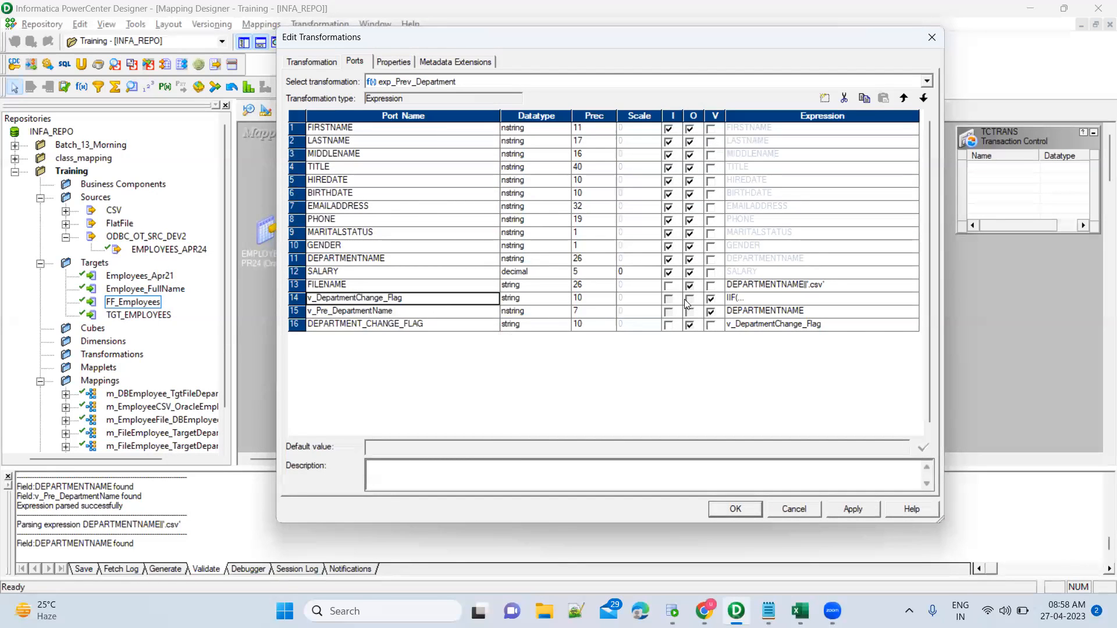
click(711, 311)
click(750, 299)
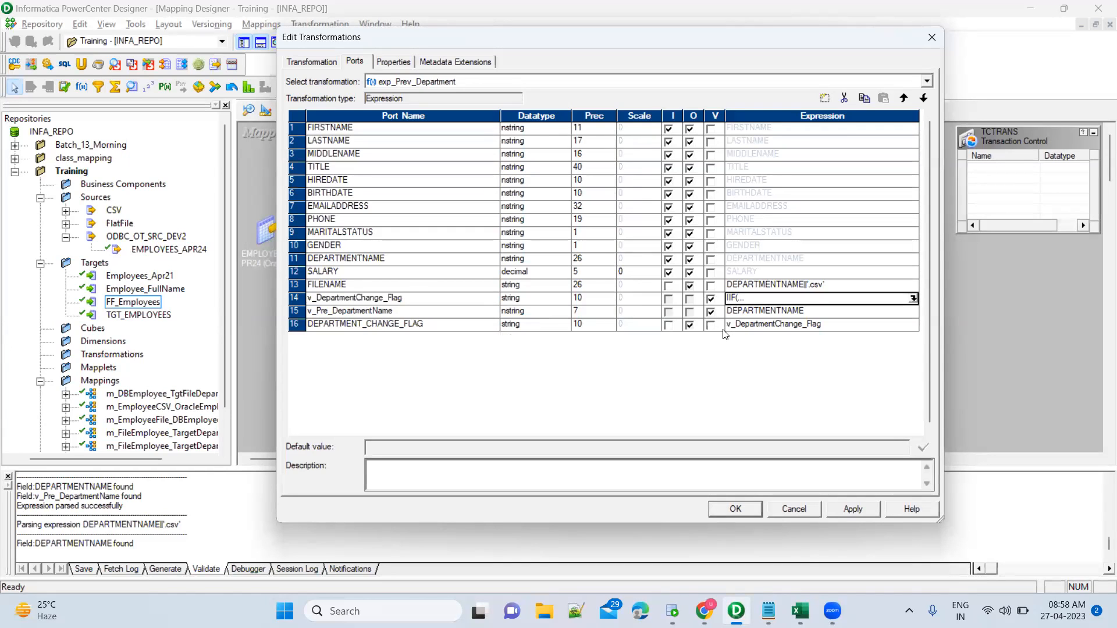
click(481, 331)
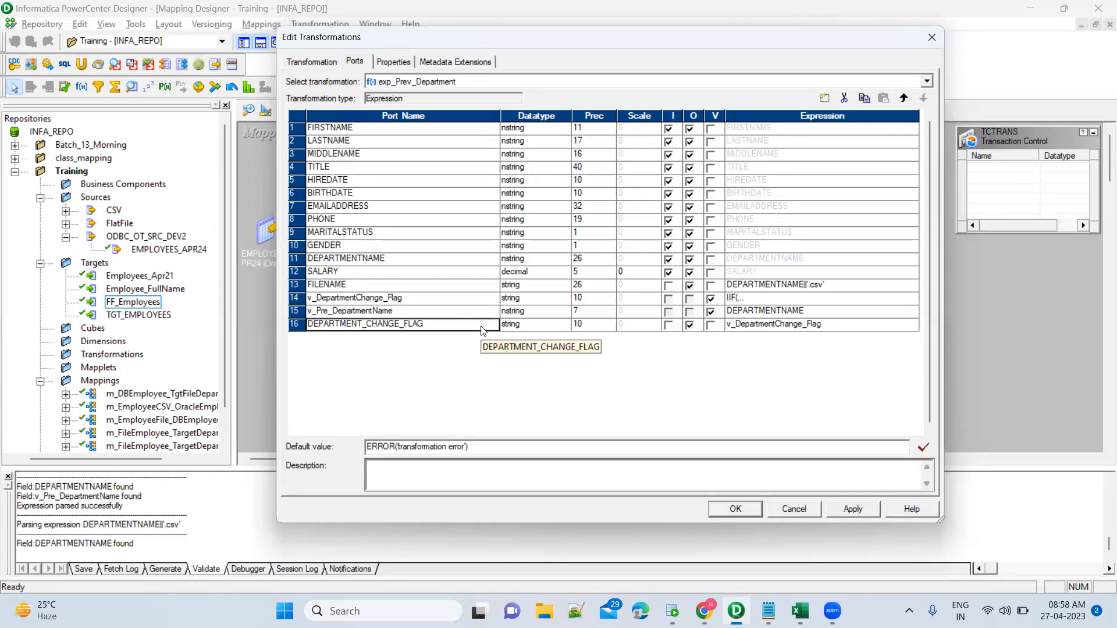
click(780, 329)
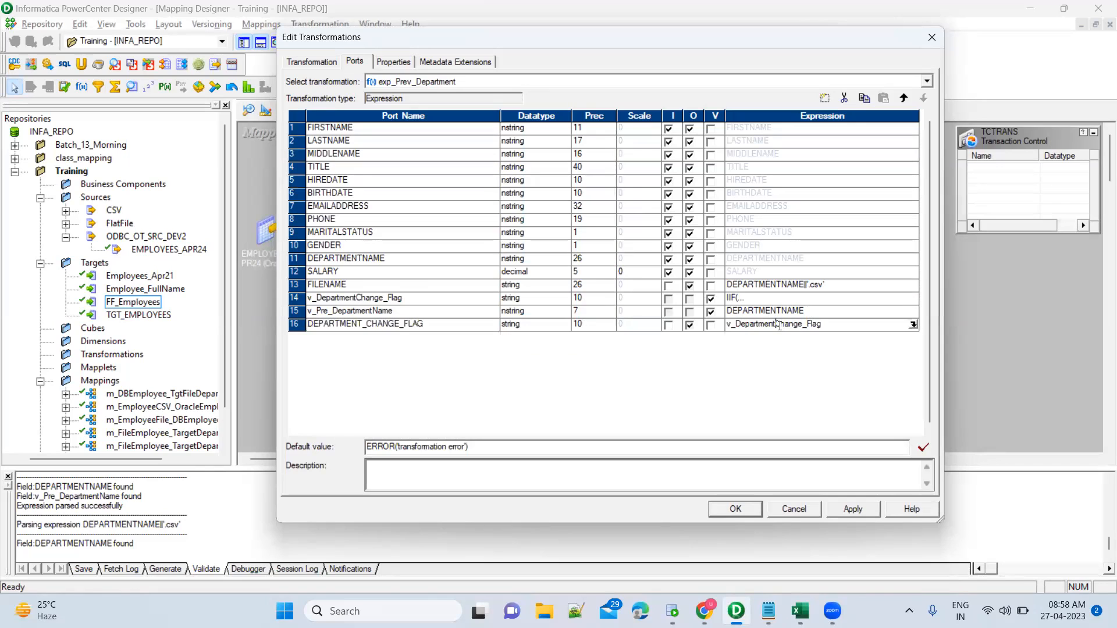
click(463, 329)
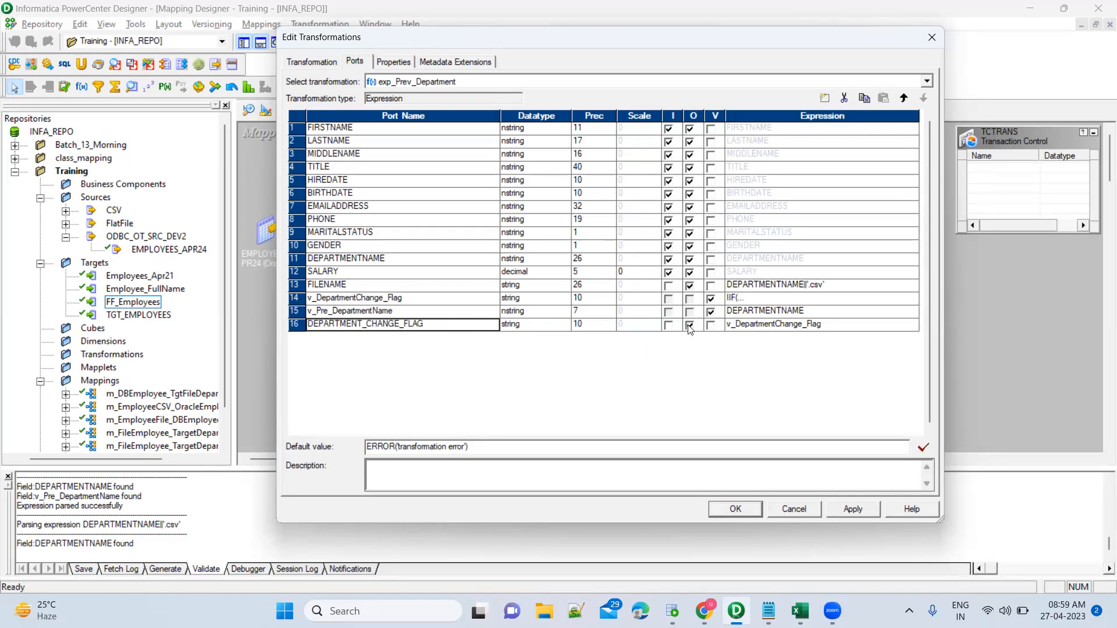
click(777, 328)
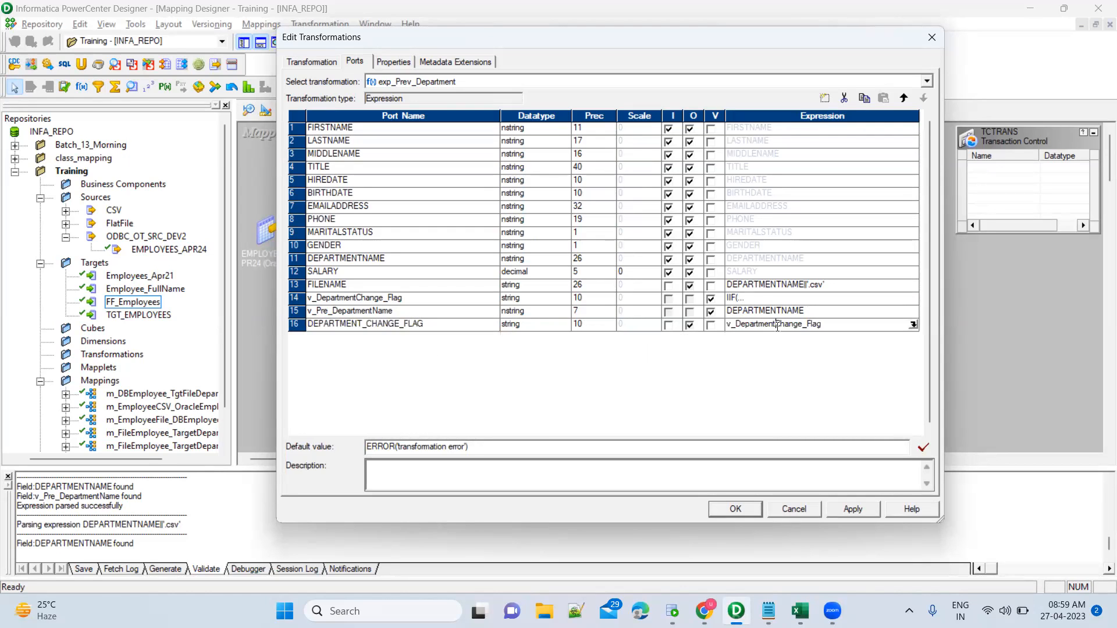
click(462, 302)
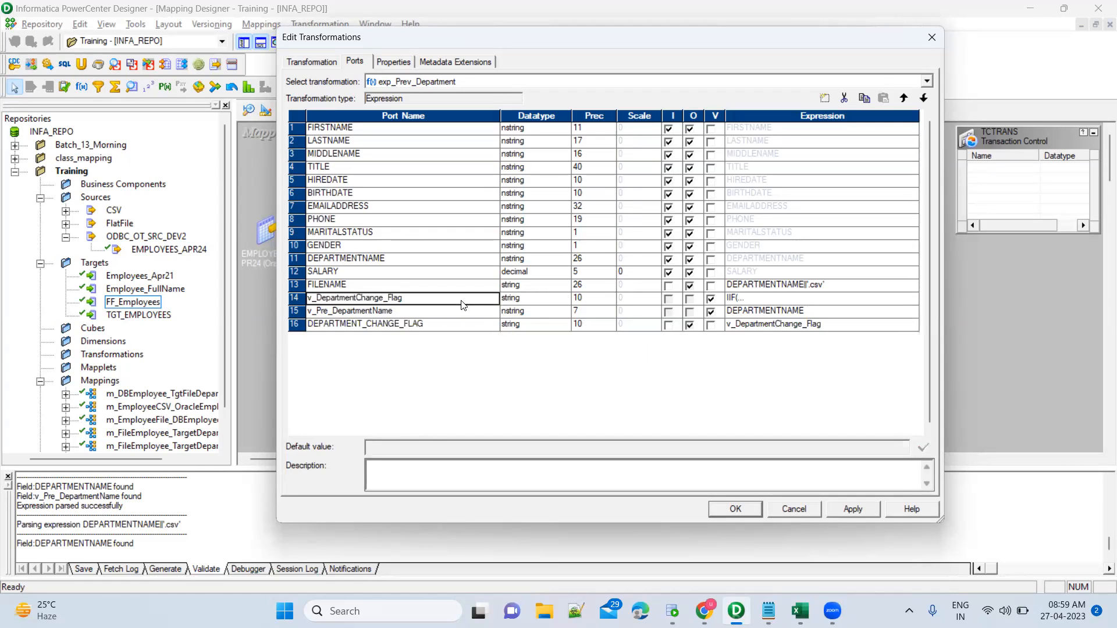
click(831, 328)
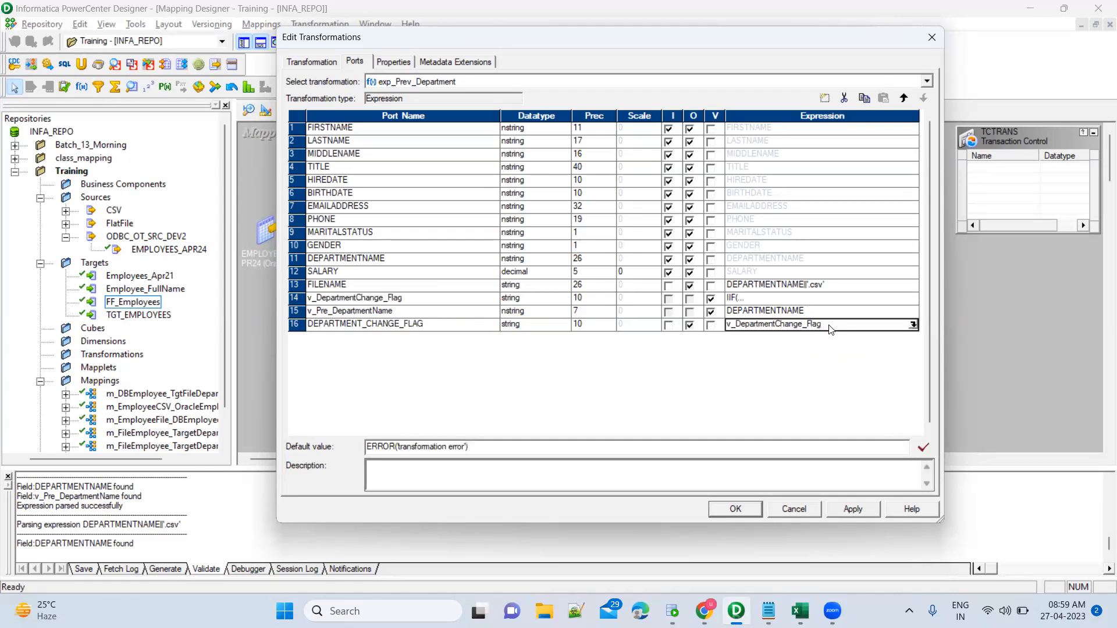
Confirm the DEPARTMENT_CHANGE_FLAG expression, apply the port changes and close Edit Transformations.
click(912, 324)
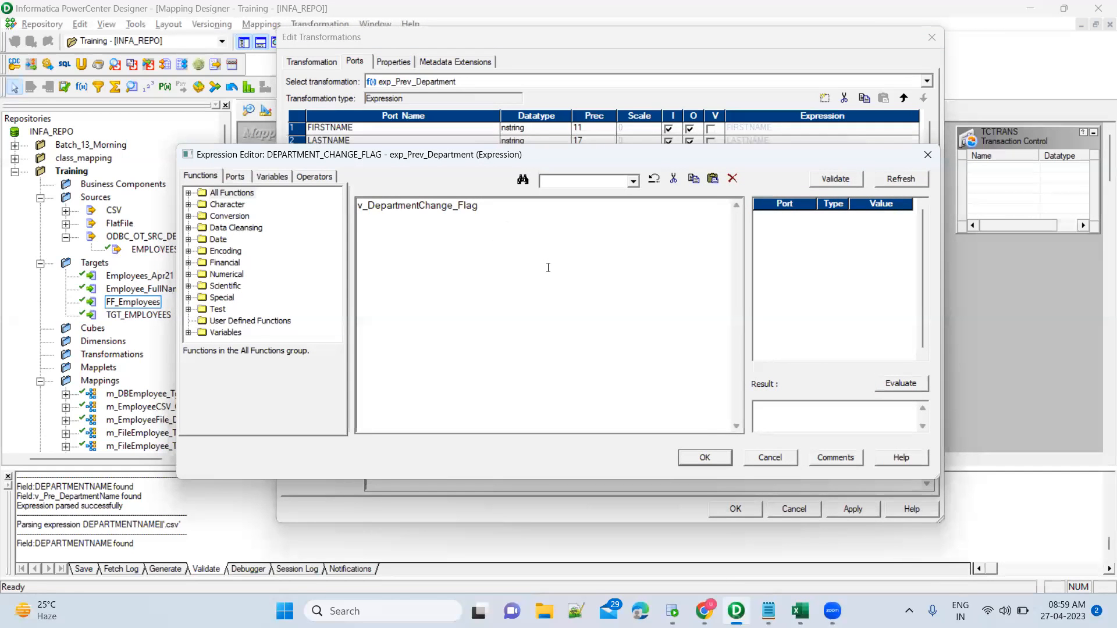
click(705, 457)
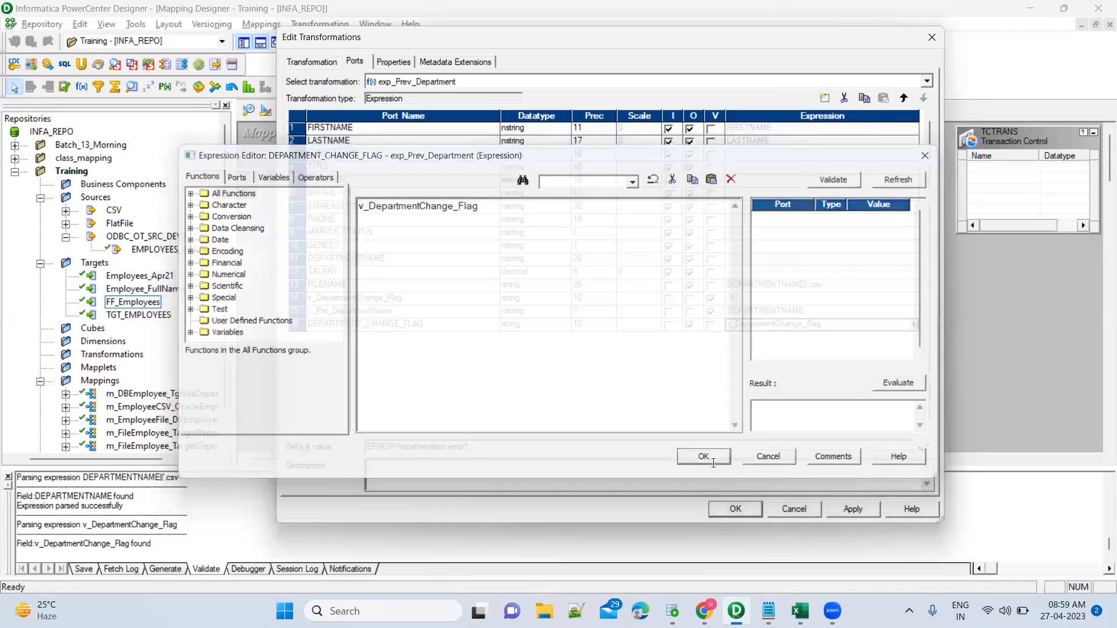
click(859, 514)
click(732, 509)
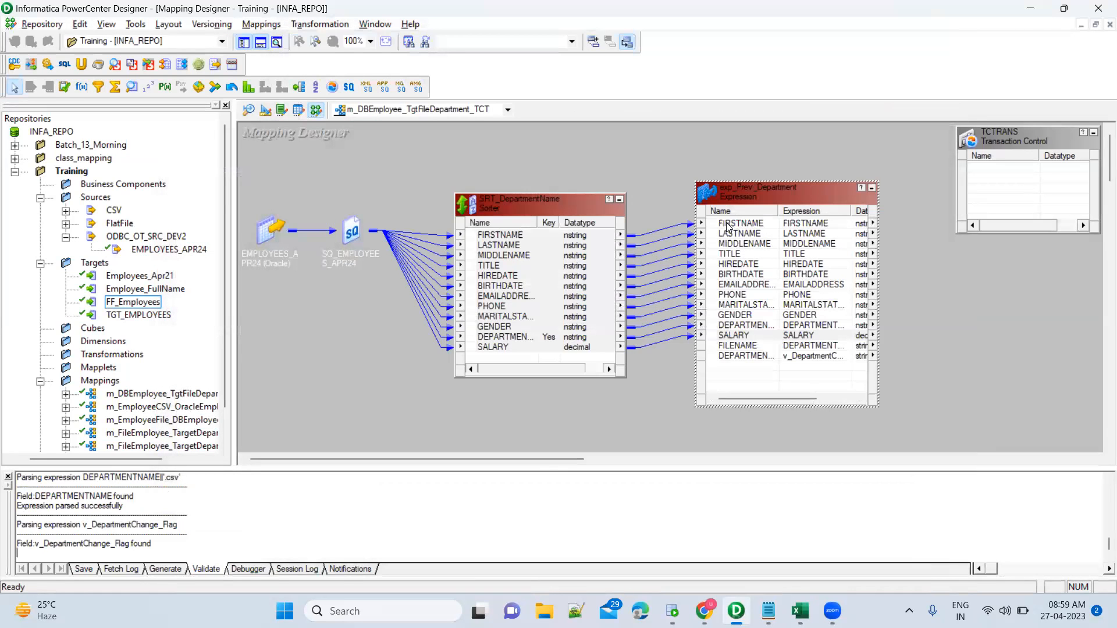
Link all exp_Prev_Department ports into TCTRANS and enlarge TCTRANS to show every port.
click(727, 226)
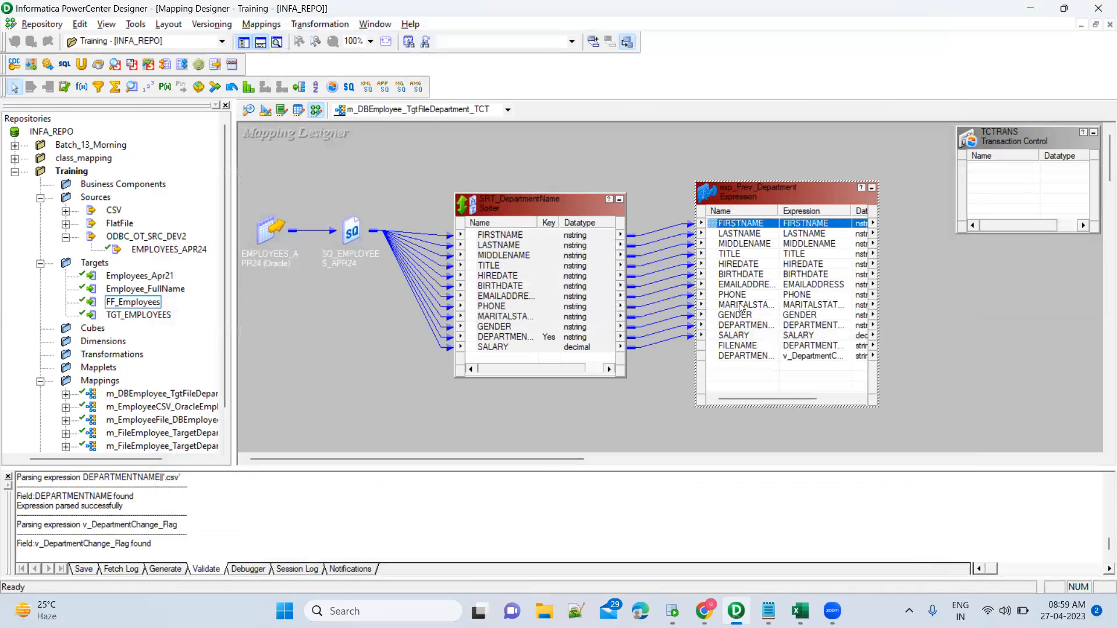
shift+click(745, 358)
drag(715, 228, 996, 174)
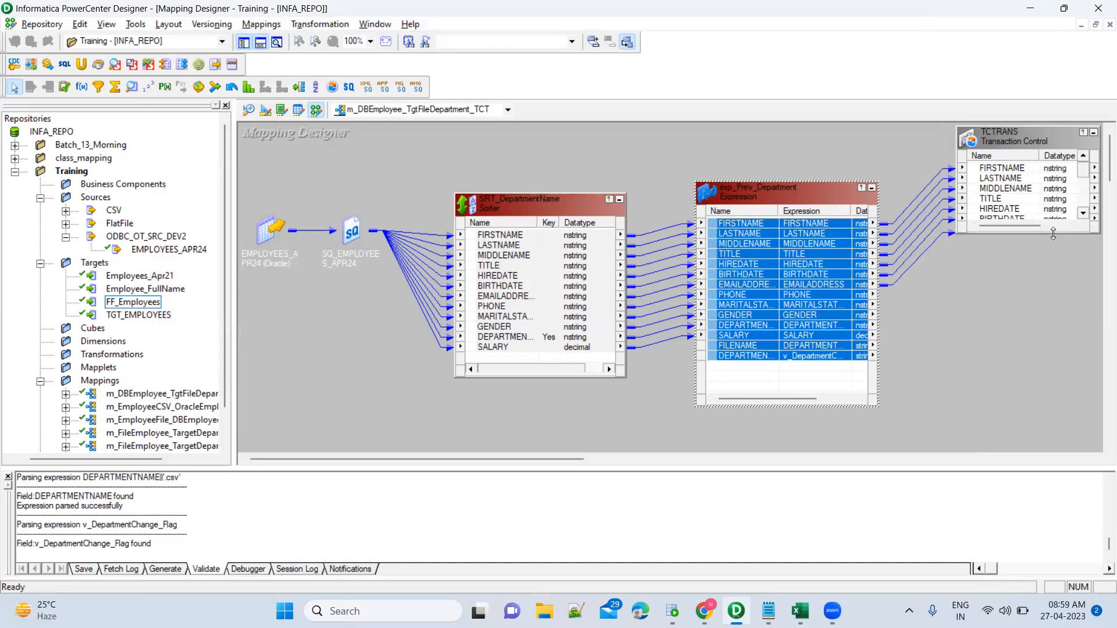
drag(1053, 233, 1053, 388)
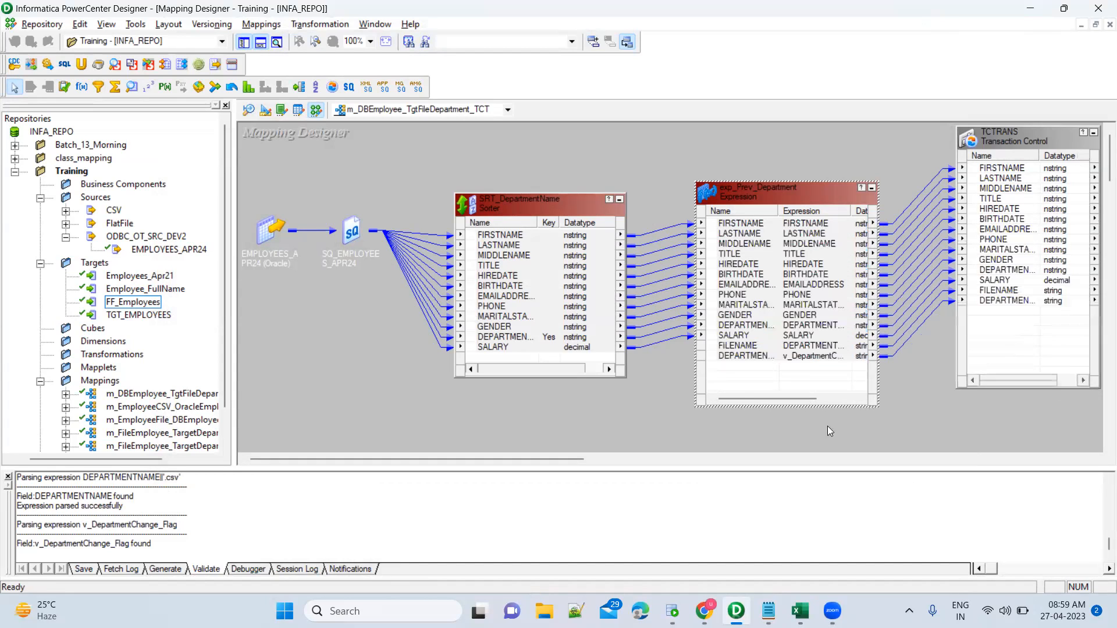
Collapse SRT_DepartmentName and exp_Prev_Department to icons and line them up left with TCTRANS.
click(619, 199)
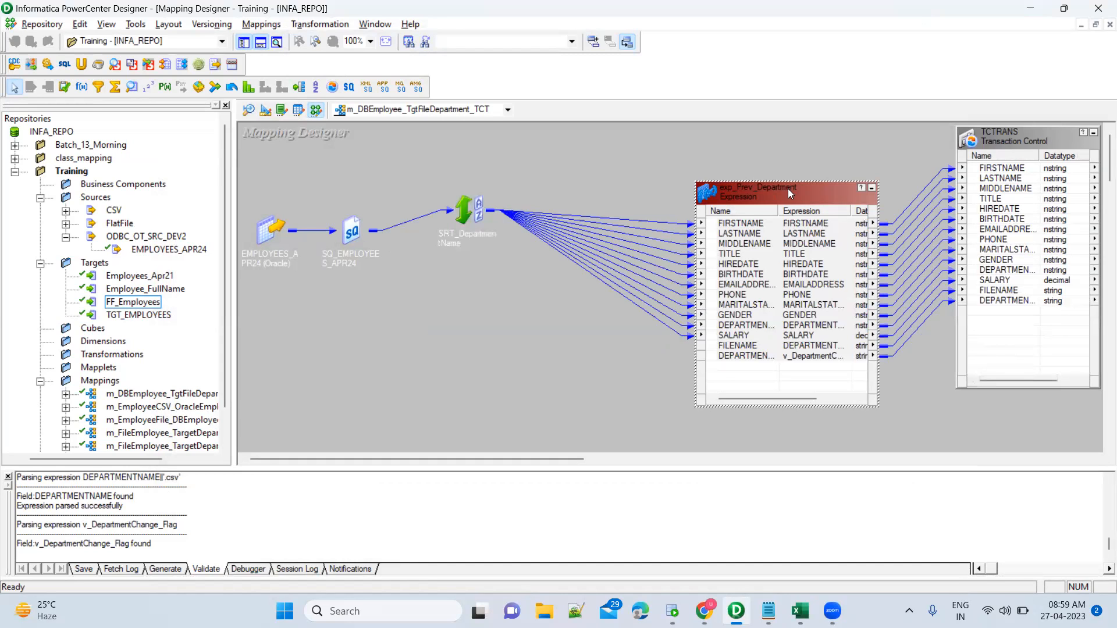
click(872, 190)
drag(713, 197, 542, 203)
drag(566, 201, 565, 202)
drag(996, 140, 702, 164)
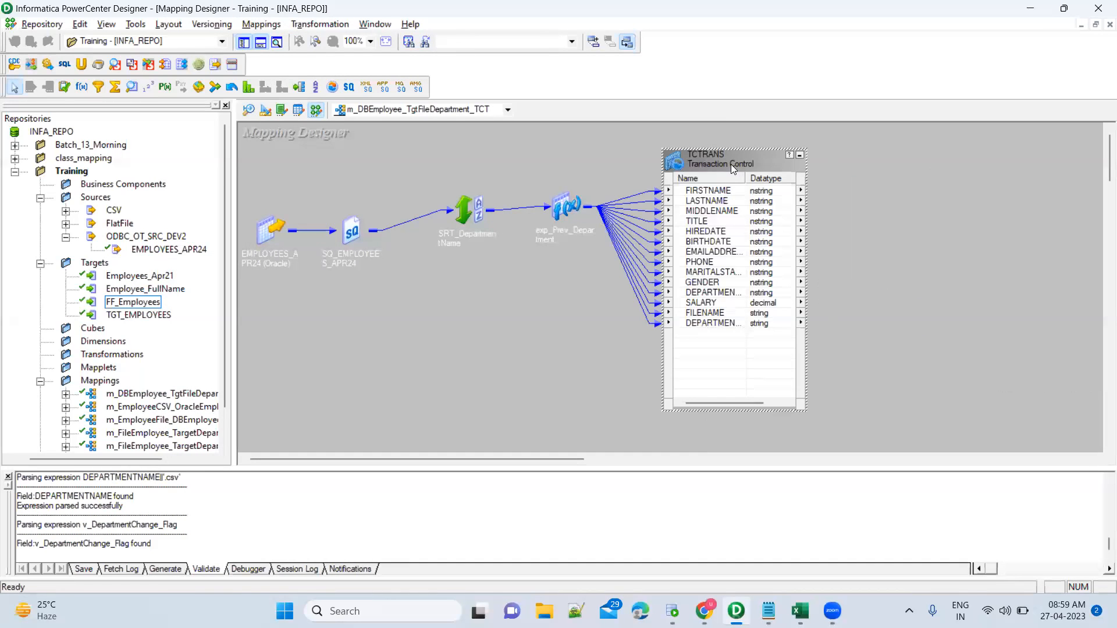
Rename the TCTRANS transaction control to TCT_DEPARTMENTCHANGE.
double_click(731, 164)
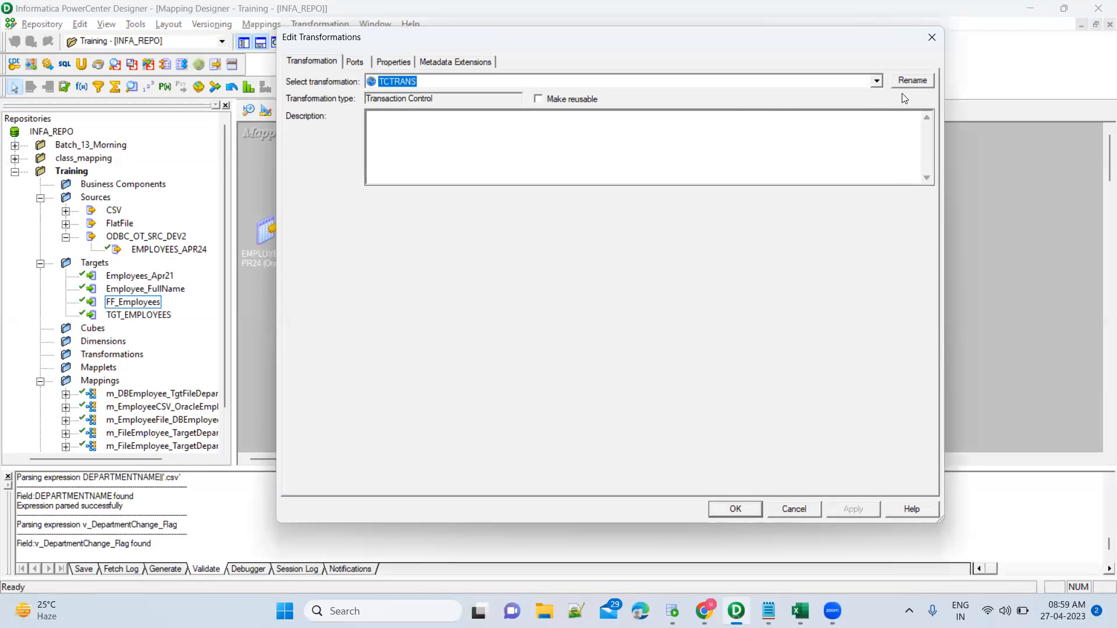
click(912, 81)
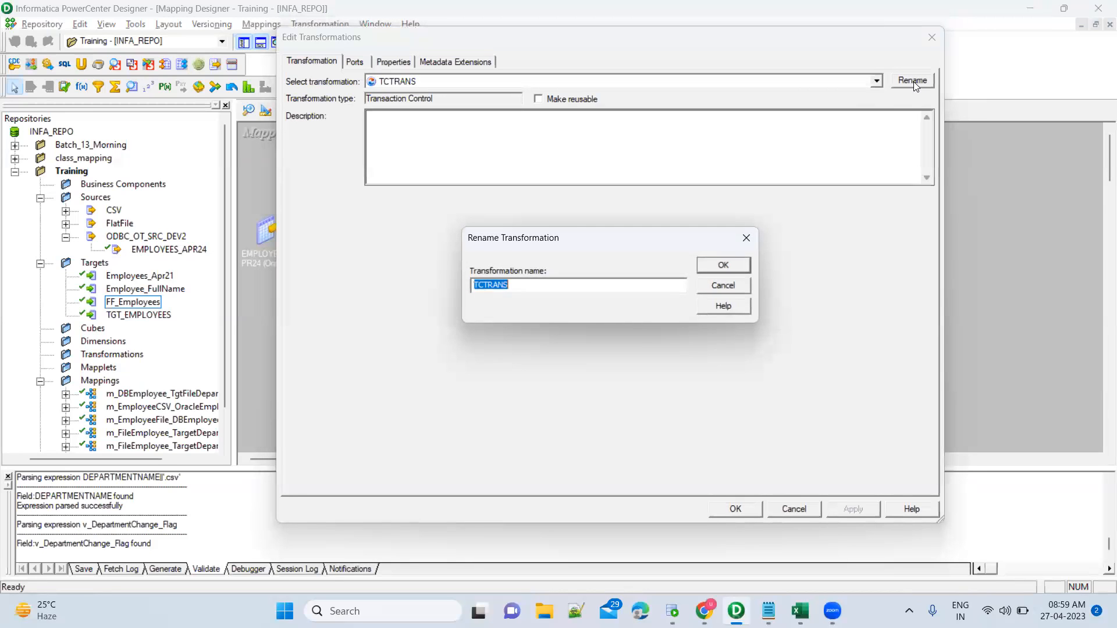
text(TCT_DEPARTMENTCHANGE)
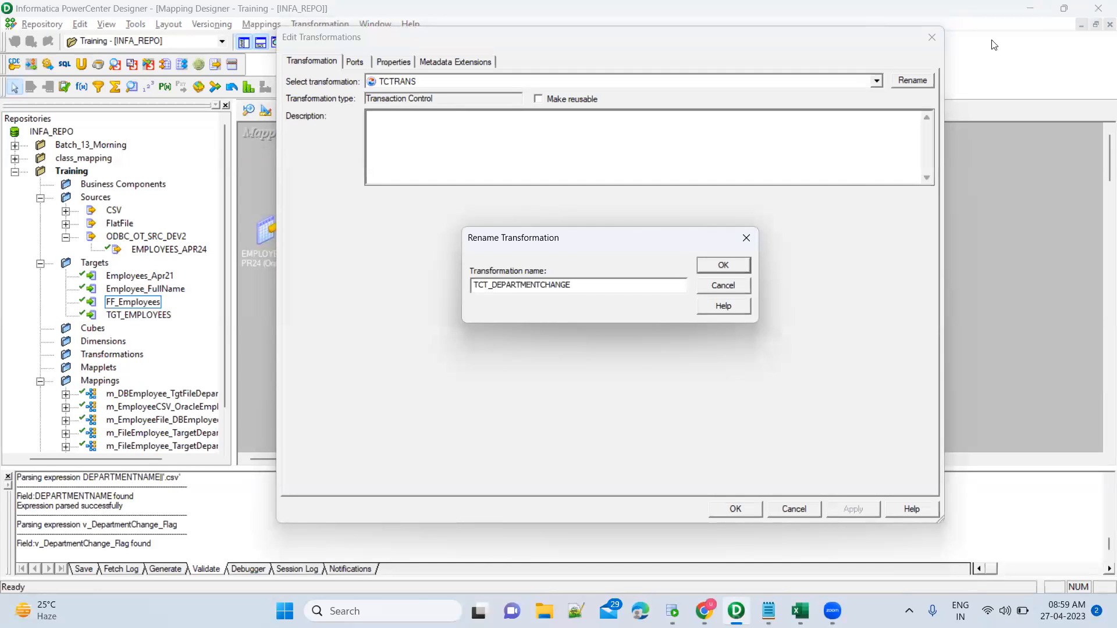
click(723, 265)
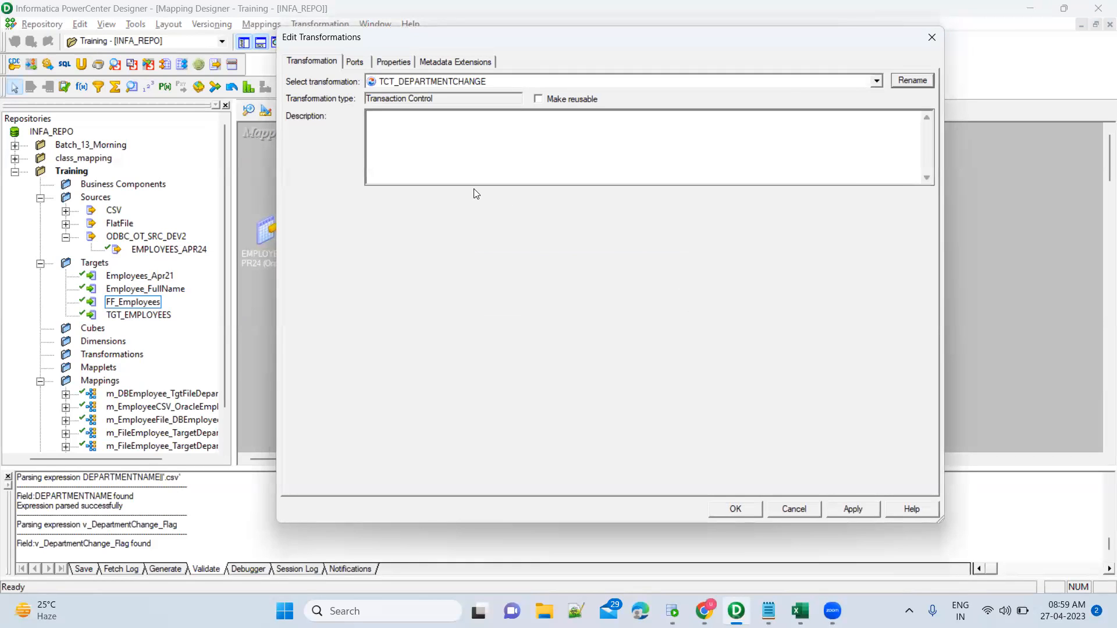
Check its ports, then open the Transaction Control Condition expression on Properties.
click(356, 66)
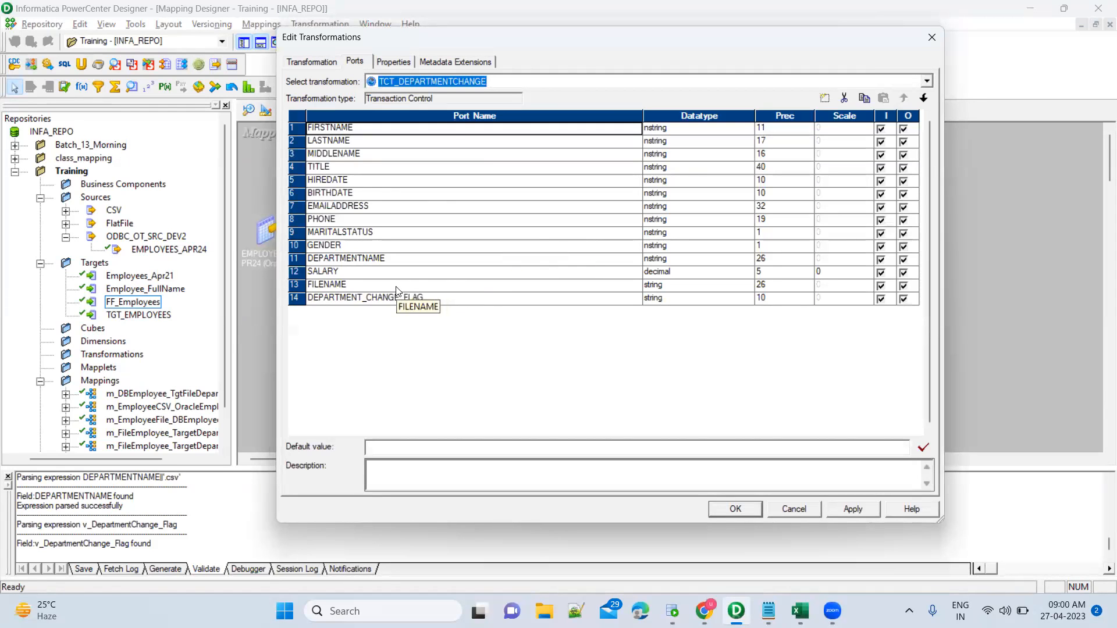
click(389, 62)
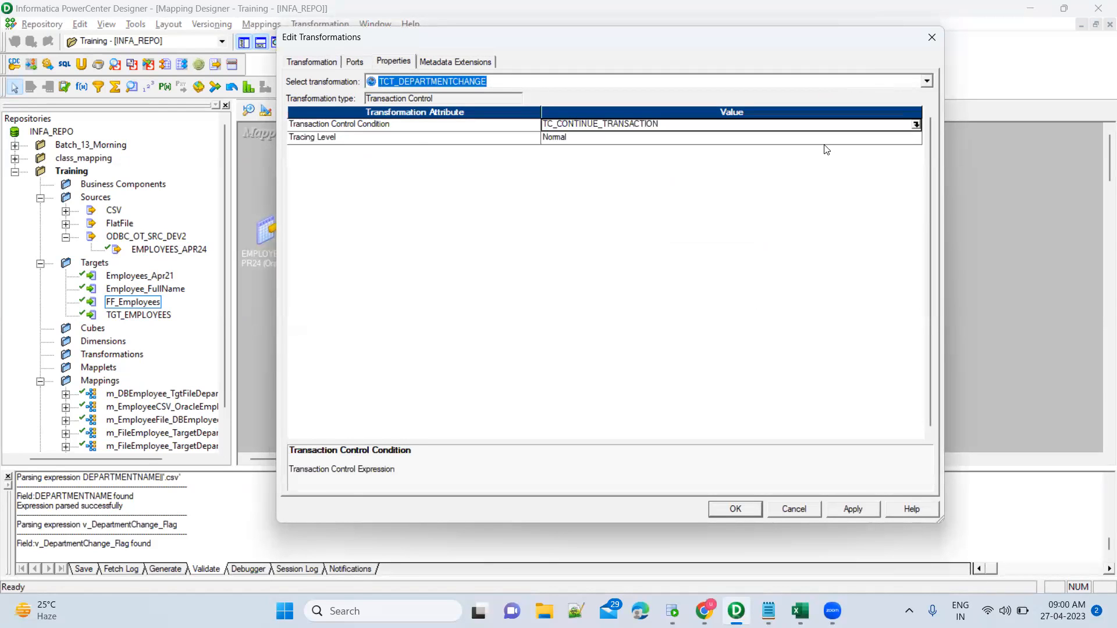
click(916, 125)
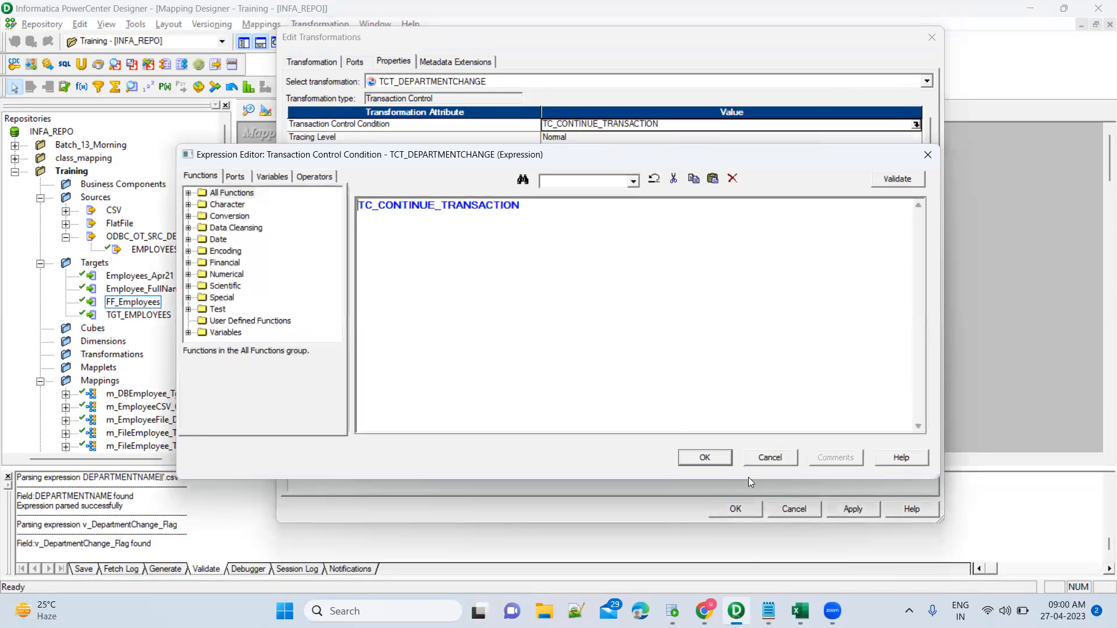
In the Notepad notes, replace 'Department' with 'DEpartmentChange --> Commit else'.
click(768, 611)
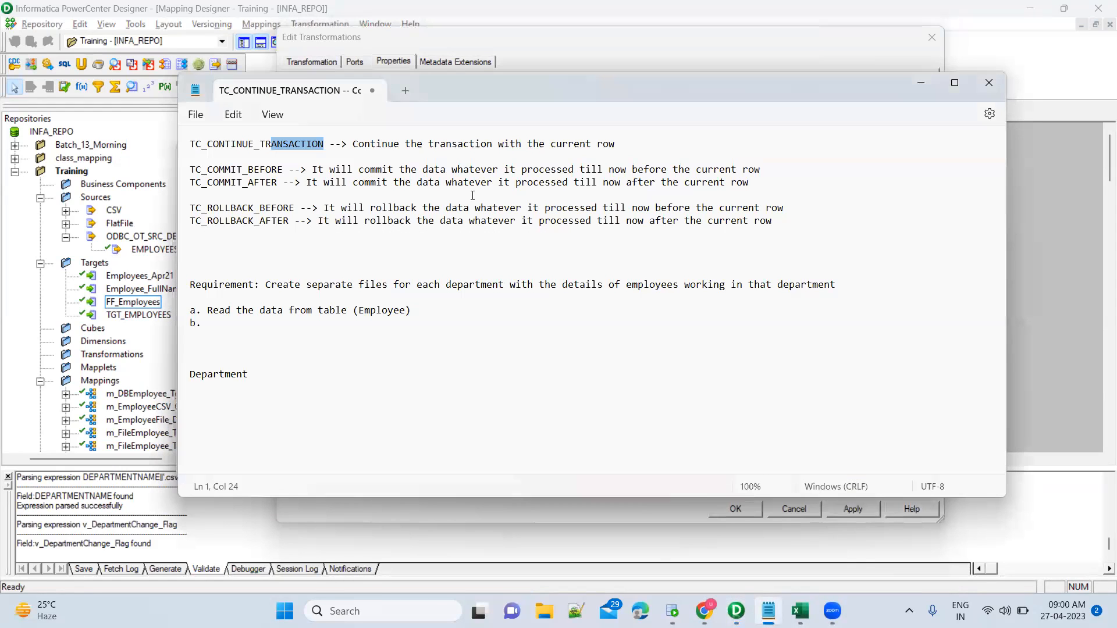
drag(440, 146, 617, 145)
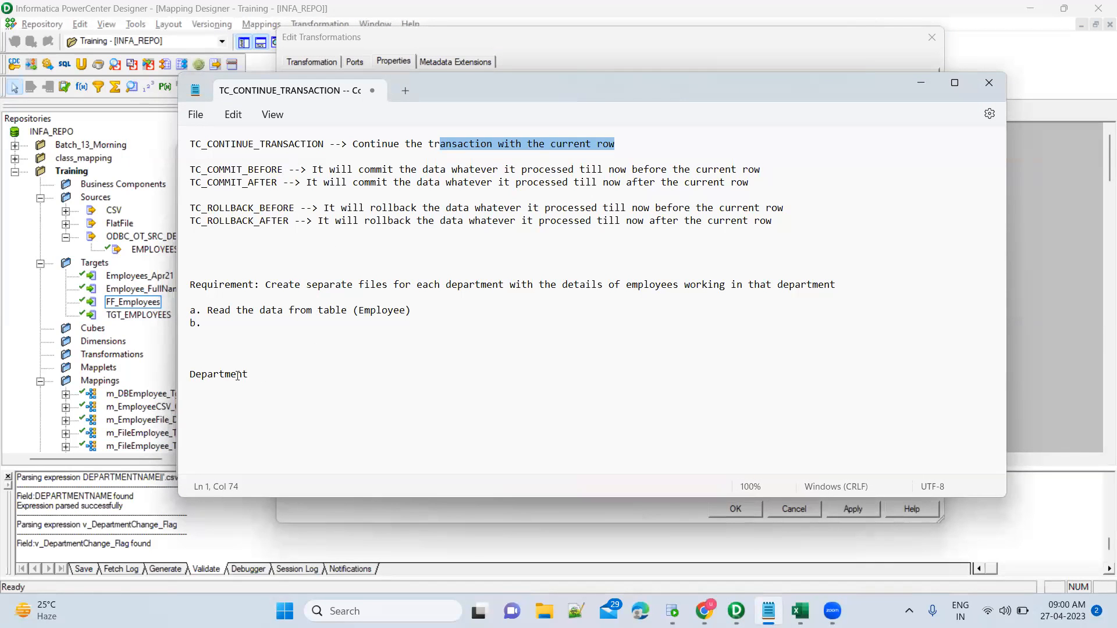
click(191, 372)
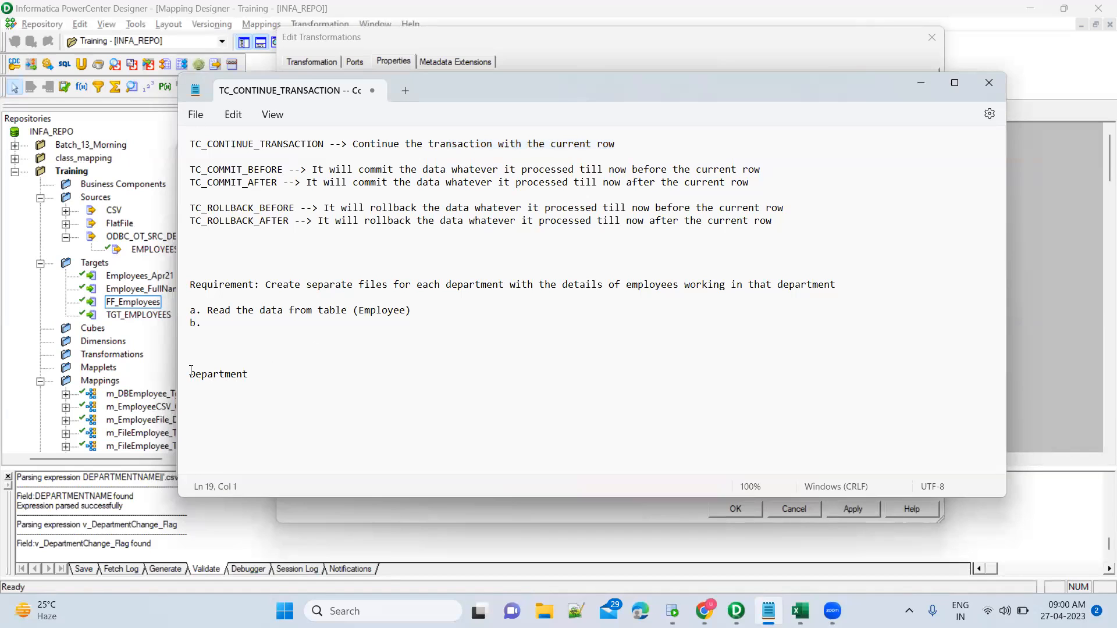
double_click(191, 373)
text(DEpartment)
text(Change)
text( --> Comm)
text(it else)
Reword the note to 'DEpartmentChange then Commit else continue' and return to the employee results.
click(288, 374)
key(ctrl+shift+Right)
text(then)
key(End)
key(Return)
key(BackSpace)
text(continue)
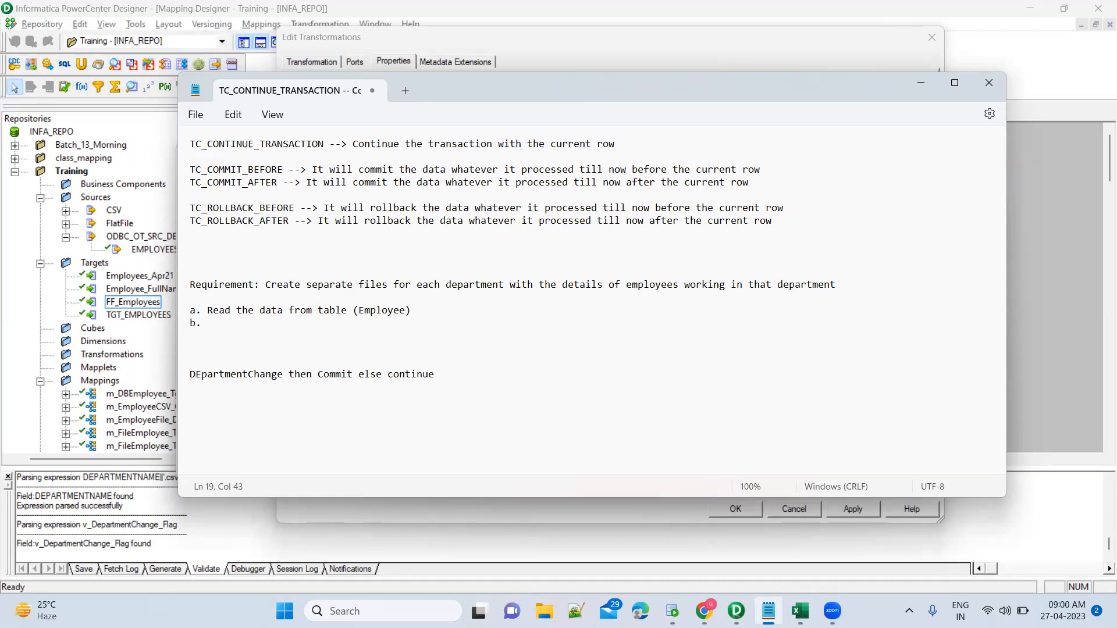
key(alt+Tab)
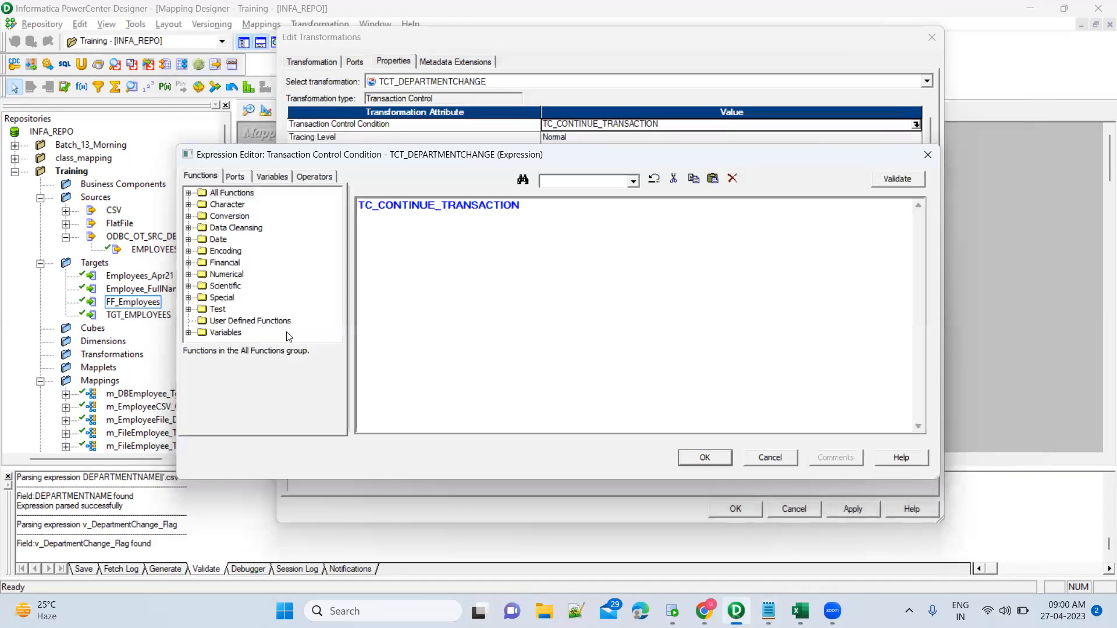
click(672, 611)
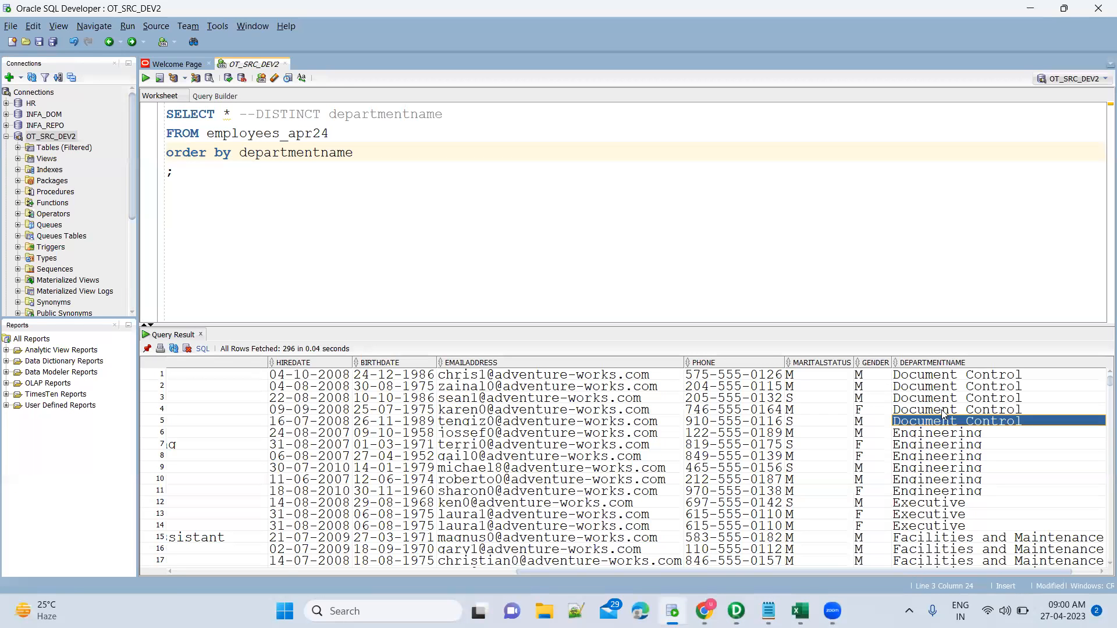
click(947, 432)
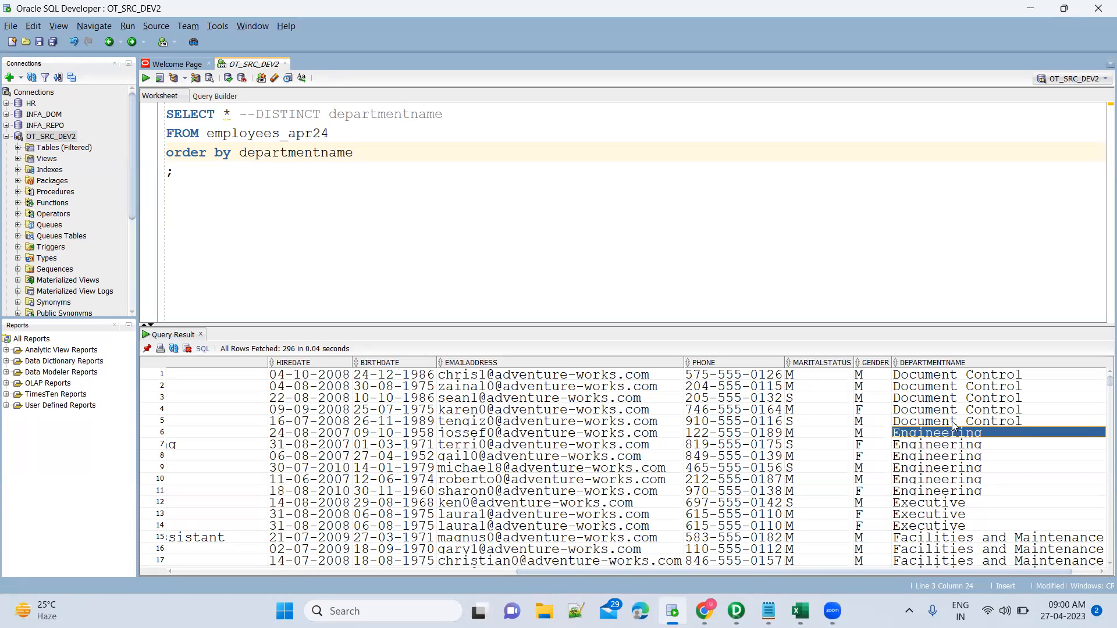
click(954, 424)
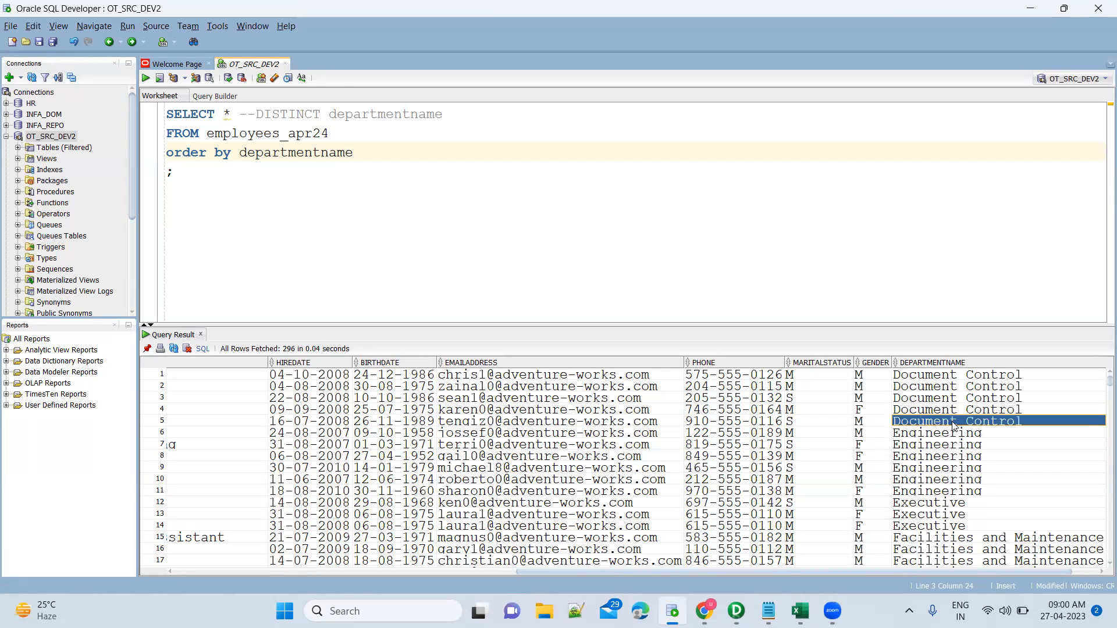
shift+click(953, 376)
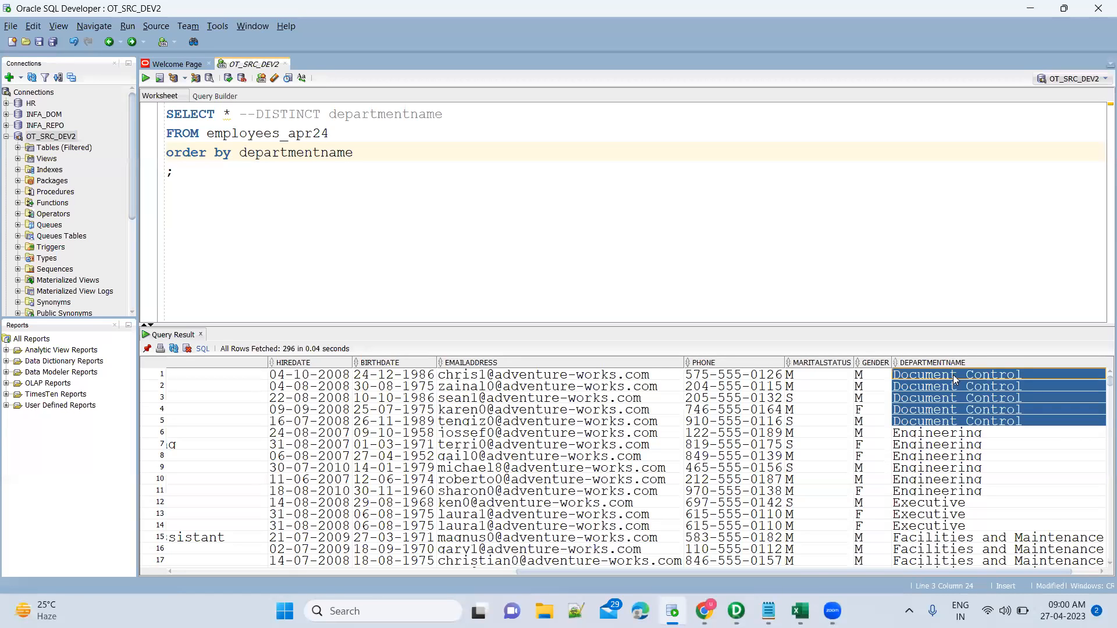
click(977, 436)
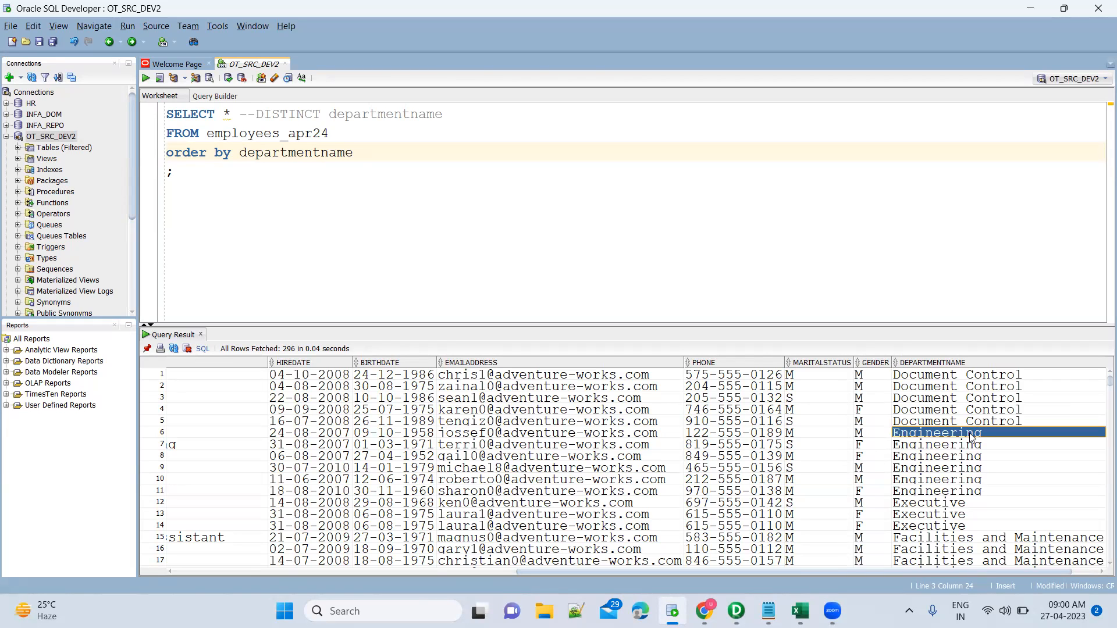
key(Down)
key(shift+Up)
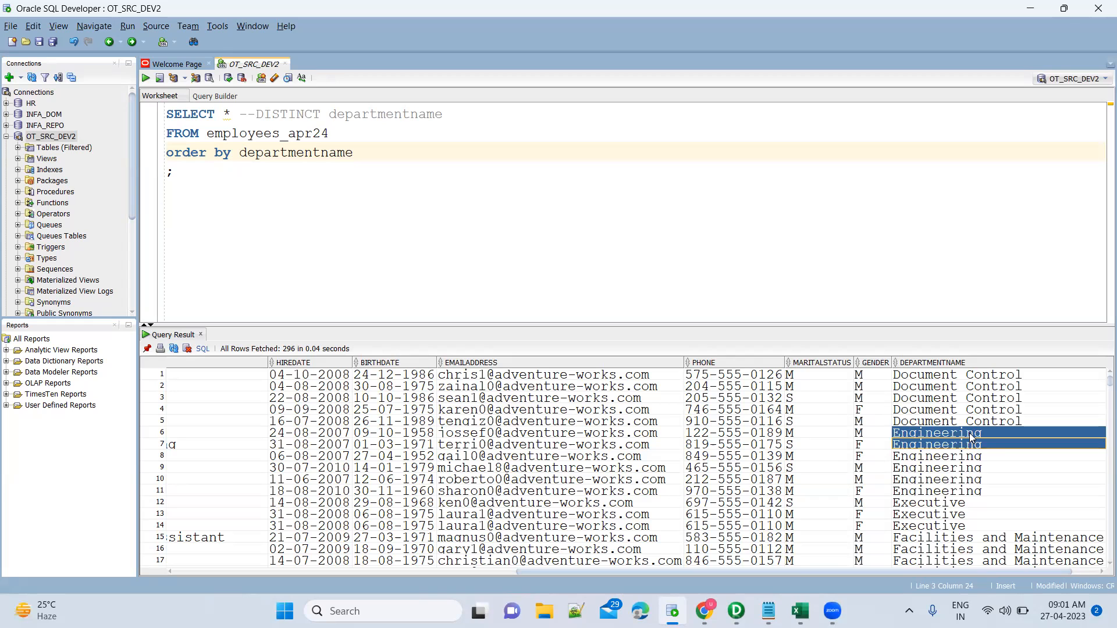
key(shift+Down)
key(shift+Down)
key(shift+Down)
key(shift+Down)
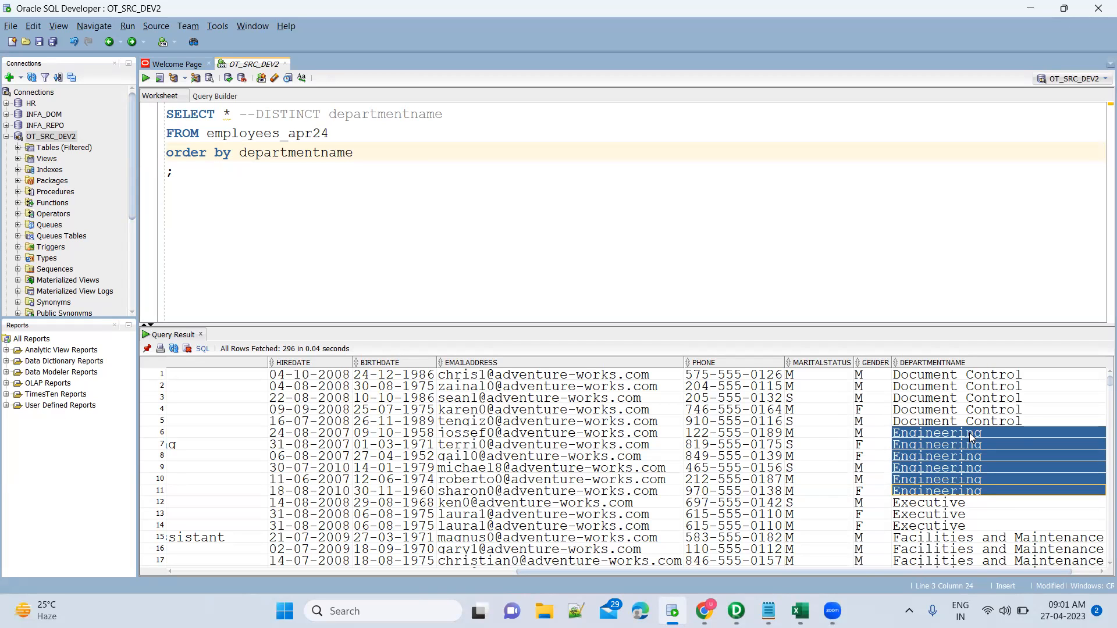
key(shift+Left)
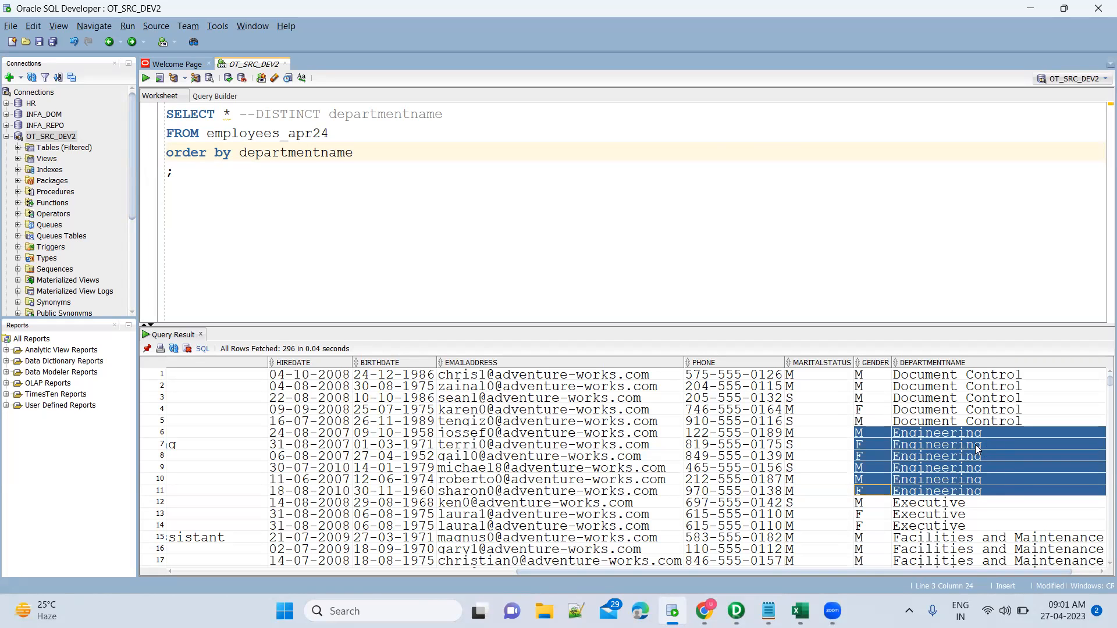
key(alt+Tab)
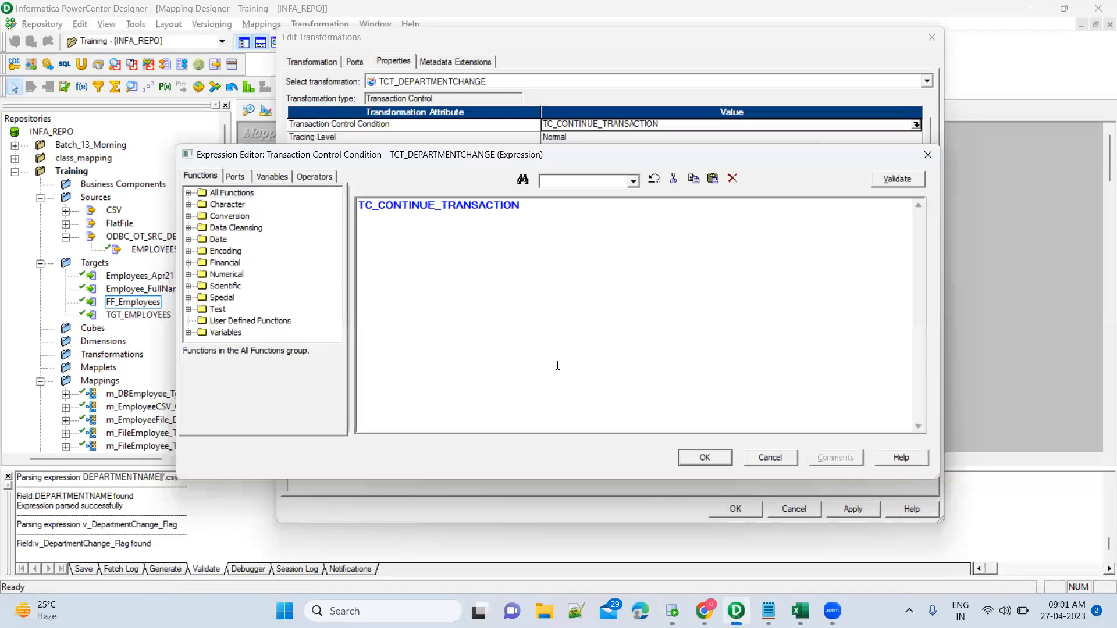
click(672, 611)
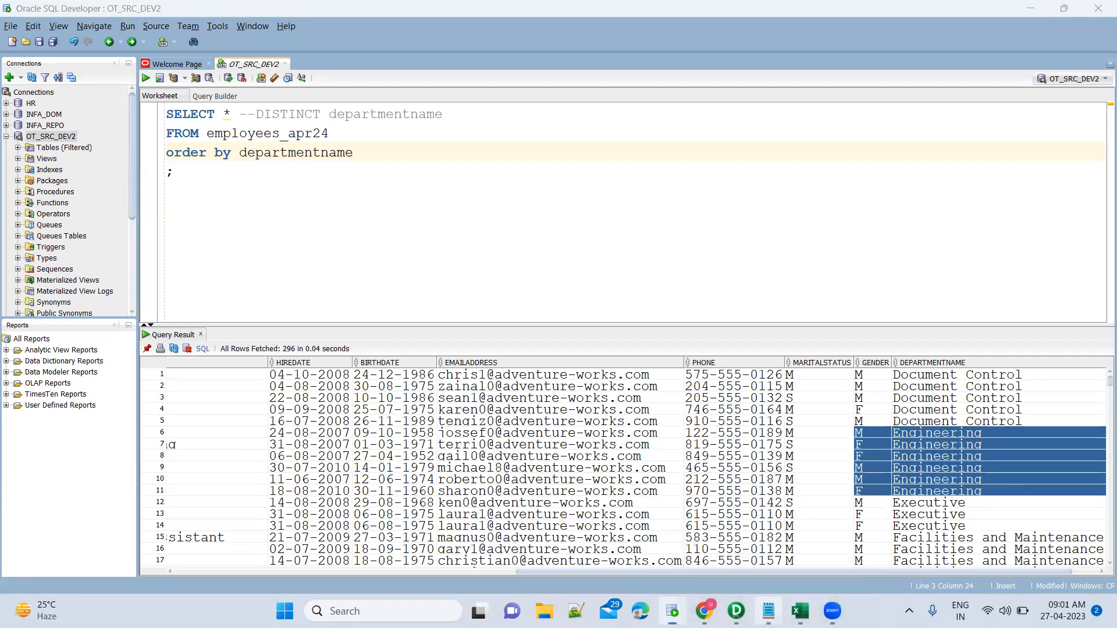
click(768, 611)
drag(220, 374, 266, 375)
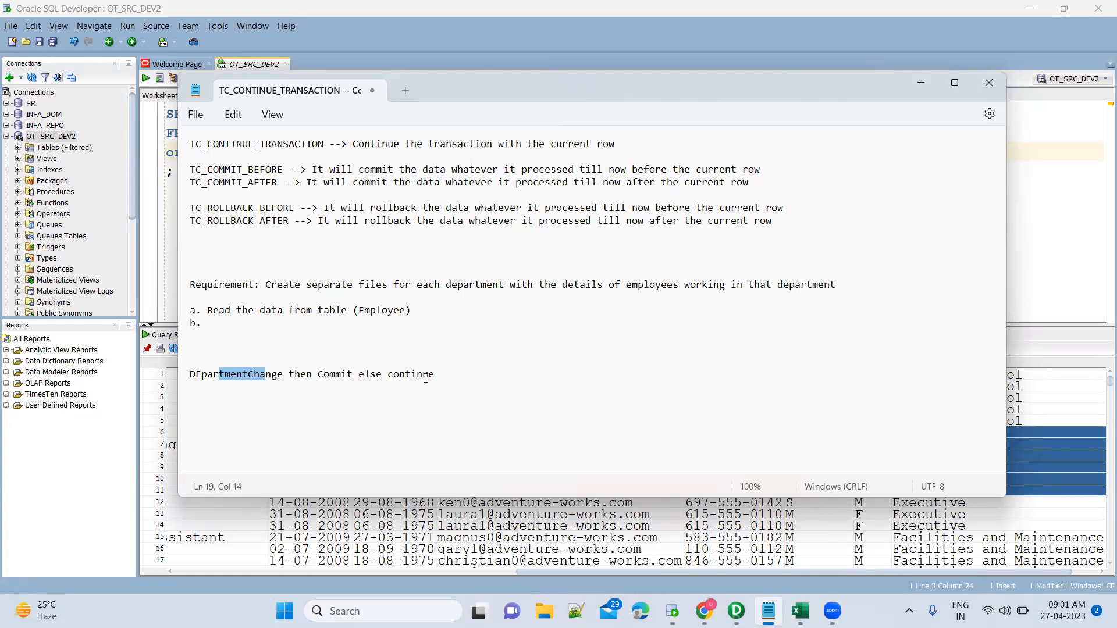
key(alt+Tab)
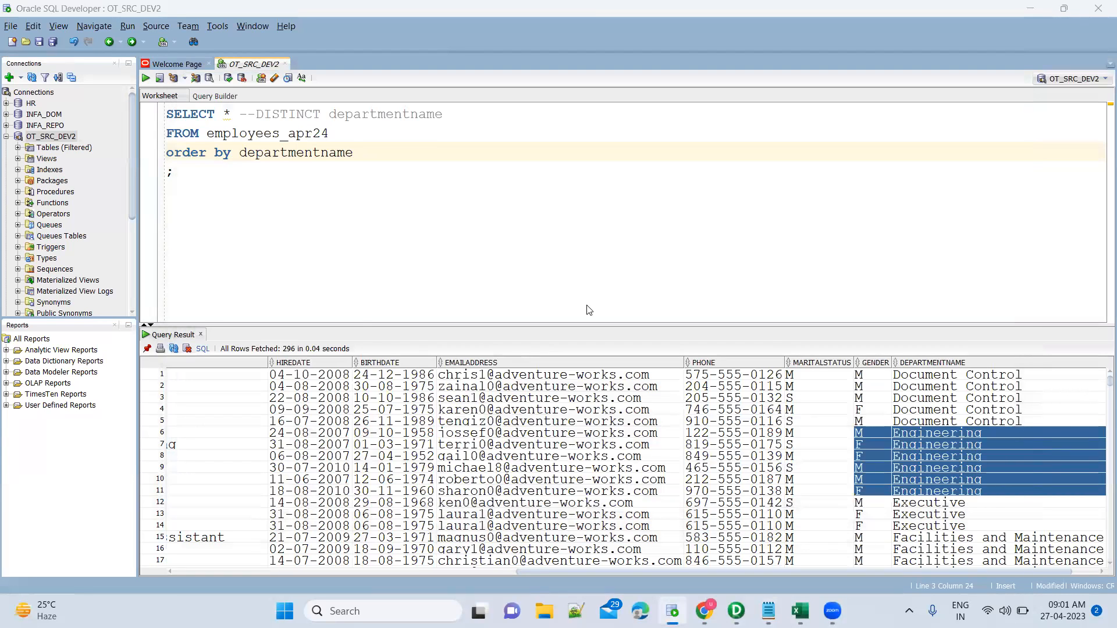
key(alt+Tab)
key(alt+Tab)
Replace TC_CONTINUE_TRANSACTION with IIF(DEPARTMENT_CHANGE_FLAG = '') using the Ports list.
double_click(552, 210)
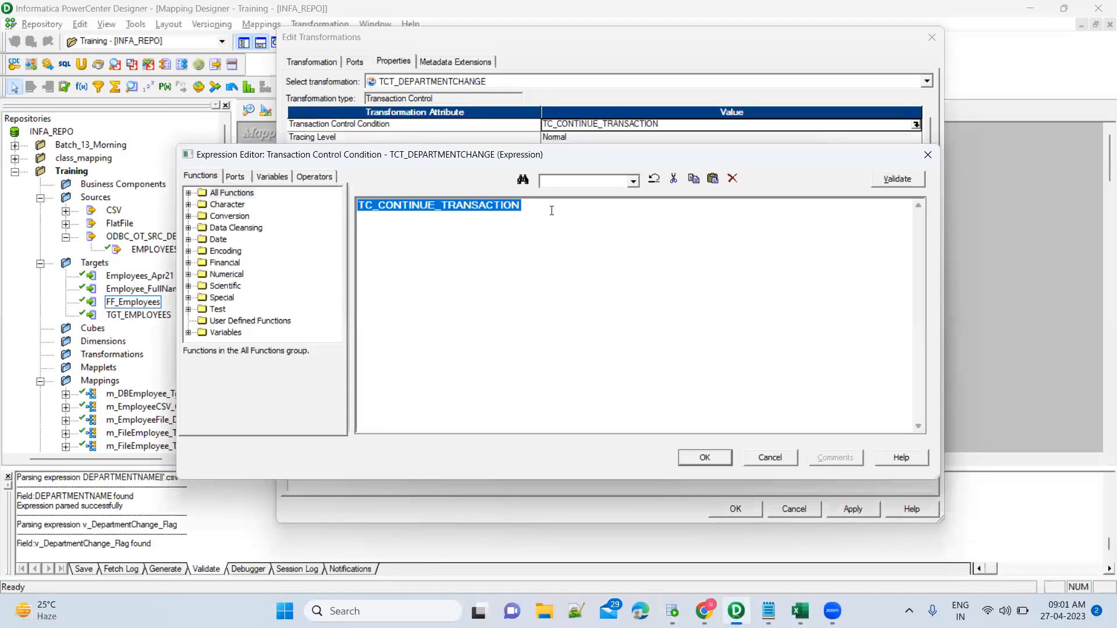
text(IIF())
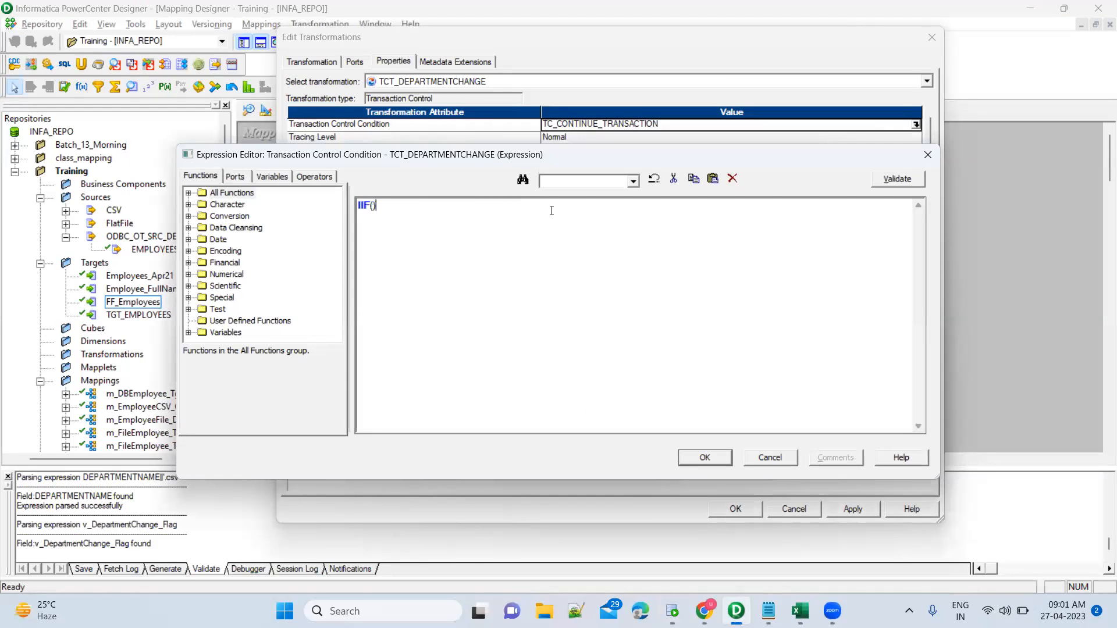
key(Left)
click(241, 177)
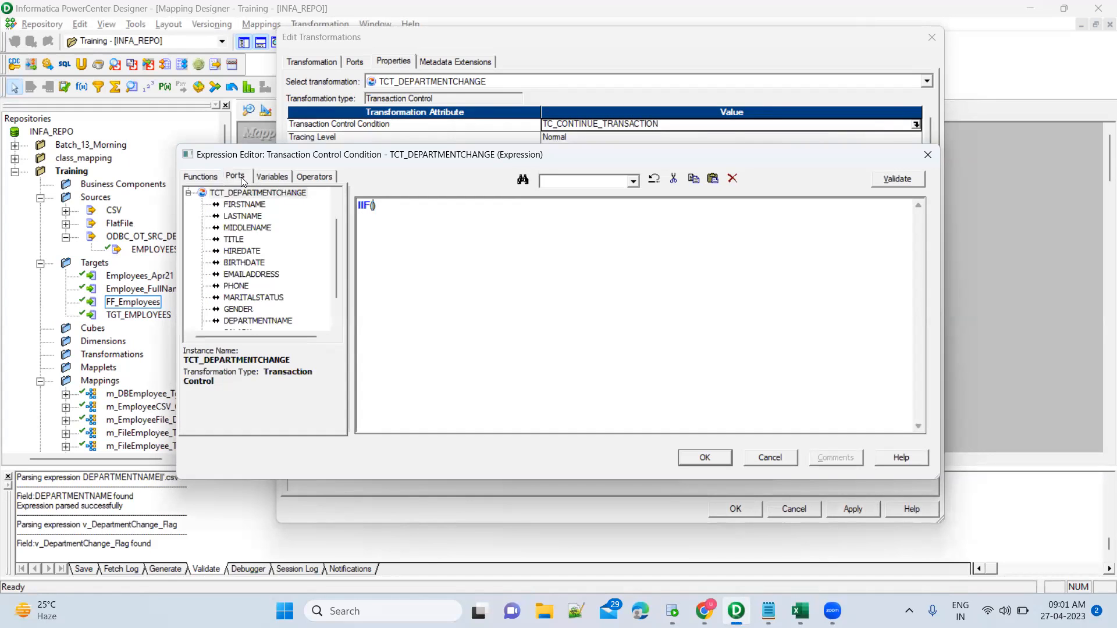
scroll(277, 283, down, 1)
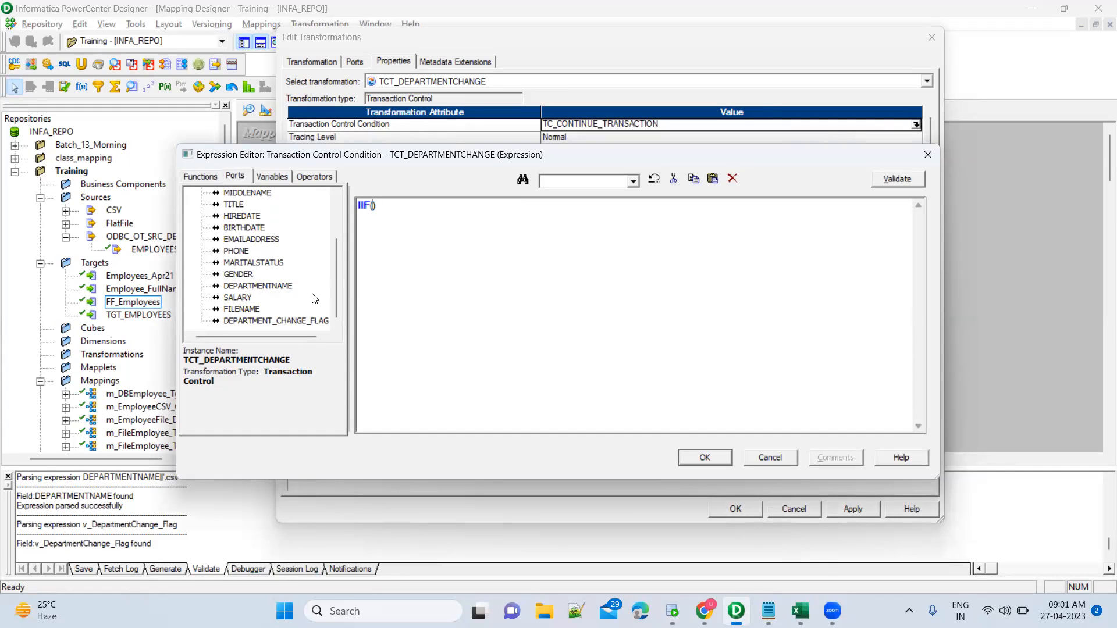
double_click(312, 322)
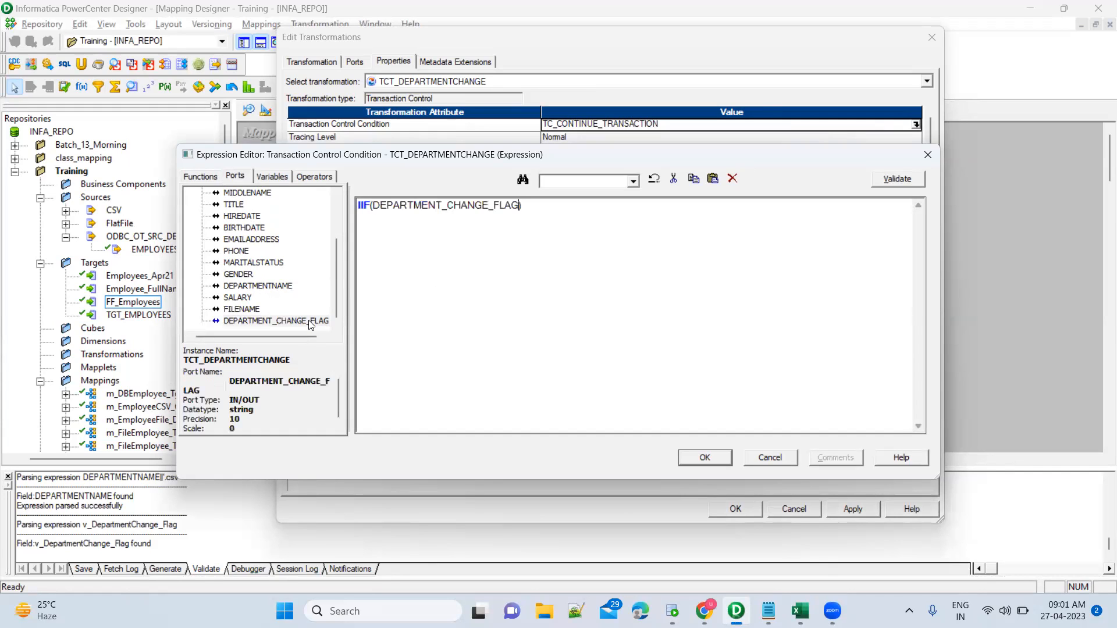
text(= ')
Keep the condition despite the parse error, then apply and close the transformation settings.
click(705, 458)
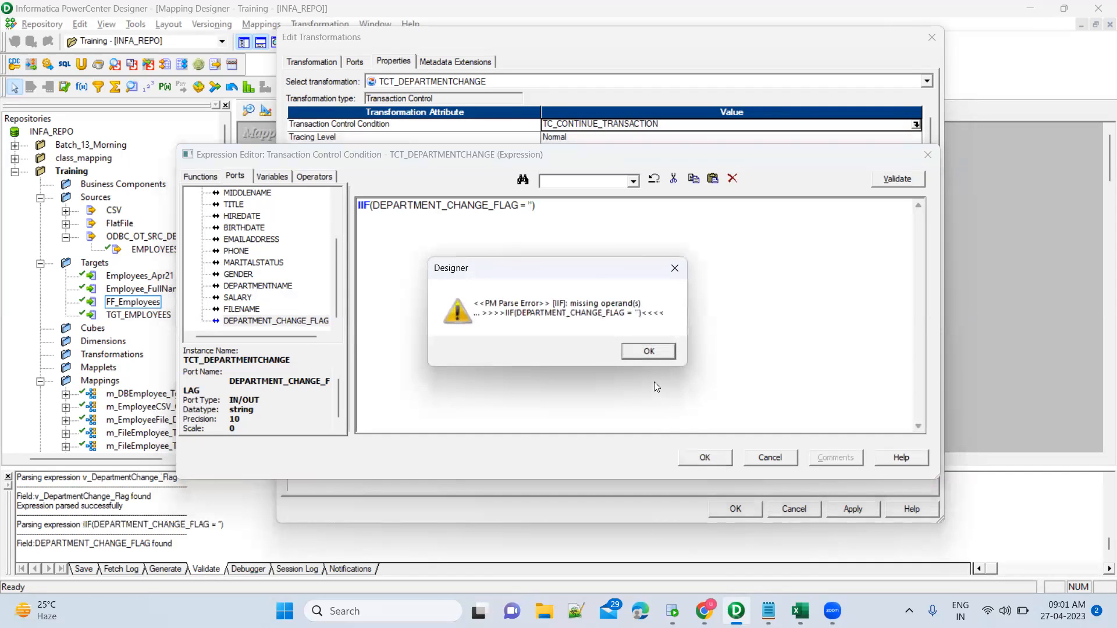
click(649, 352)
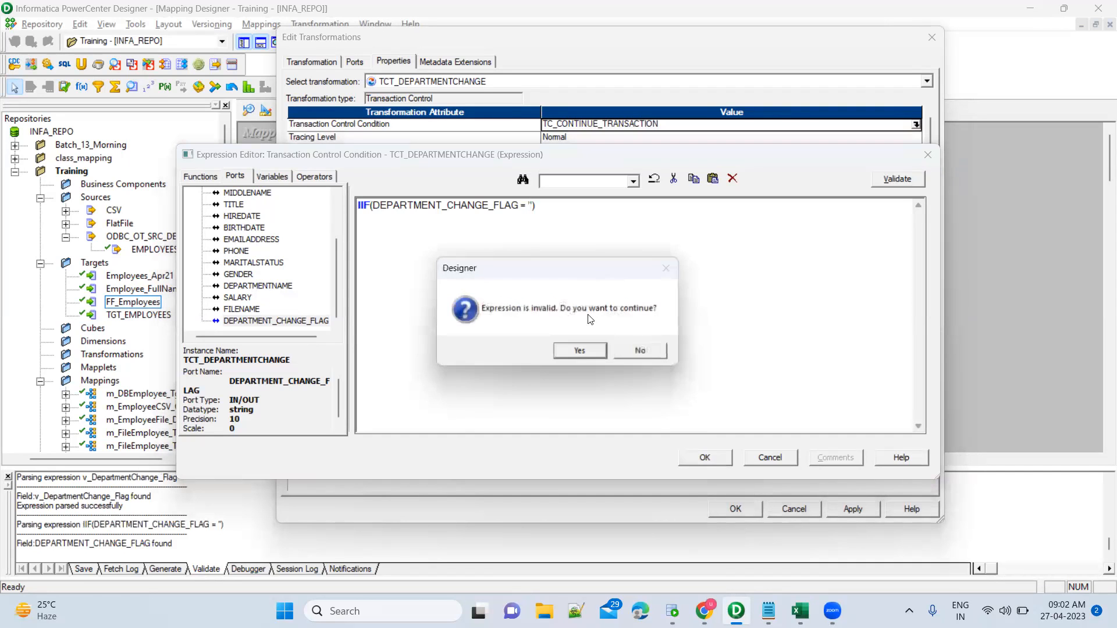
click(586, 351)
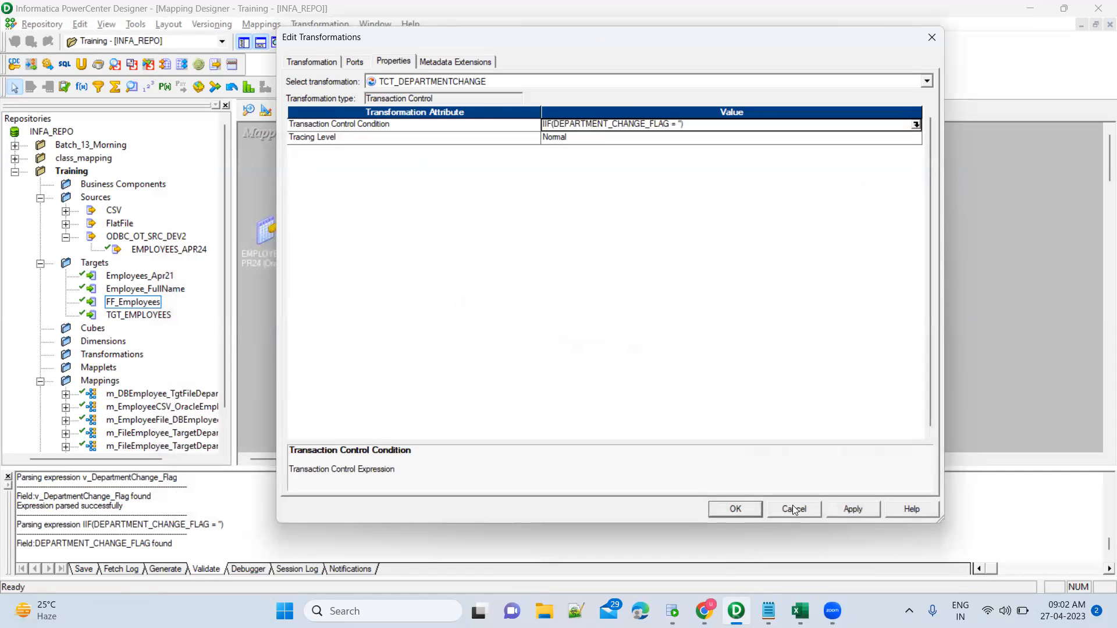
click(845, 511)
click(739, 507)
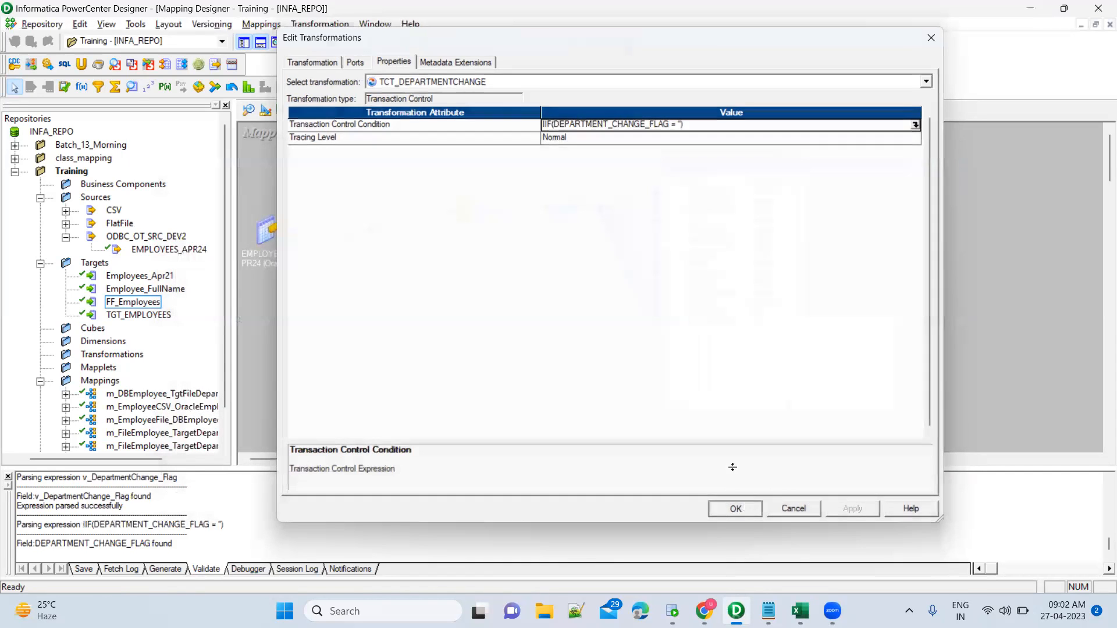
Open exp_Prev_Department's settings and the v_DepartmentChange_Flag expression for editing.
double_click(551, 195)
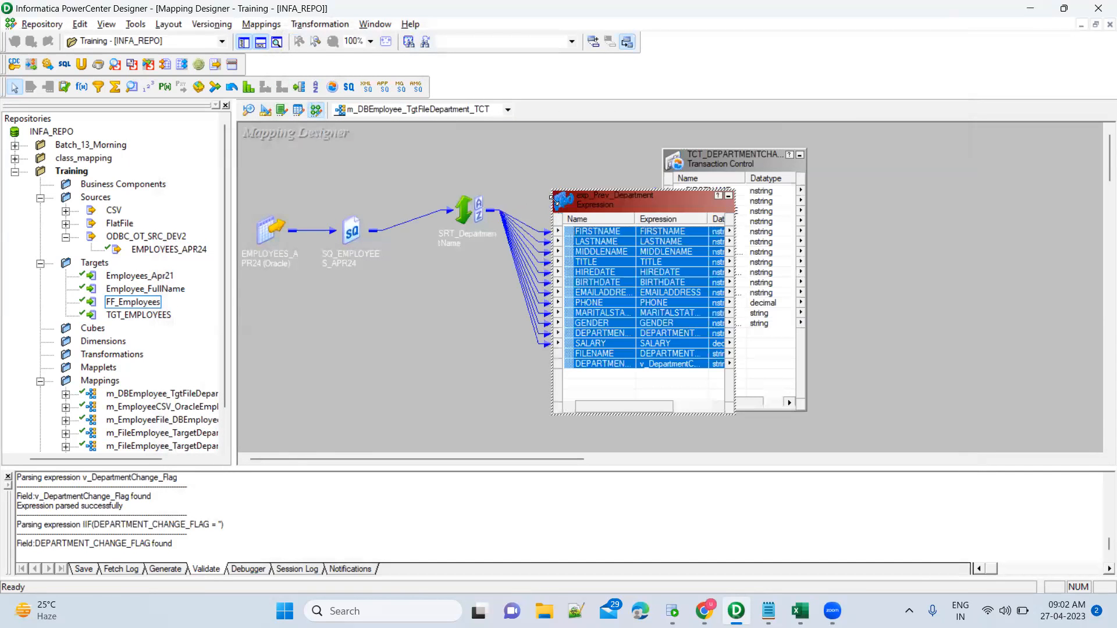
double_click(611, 369)
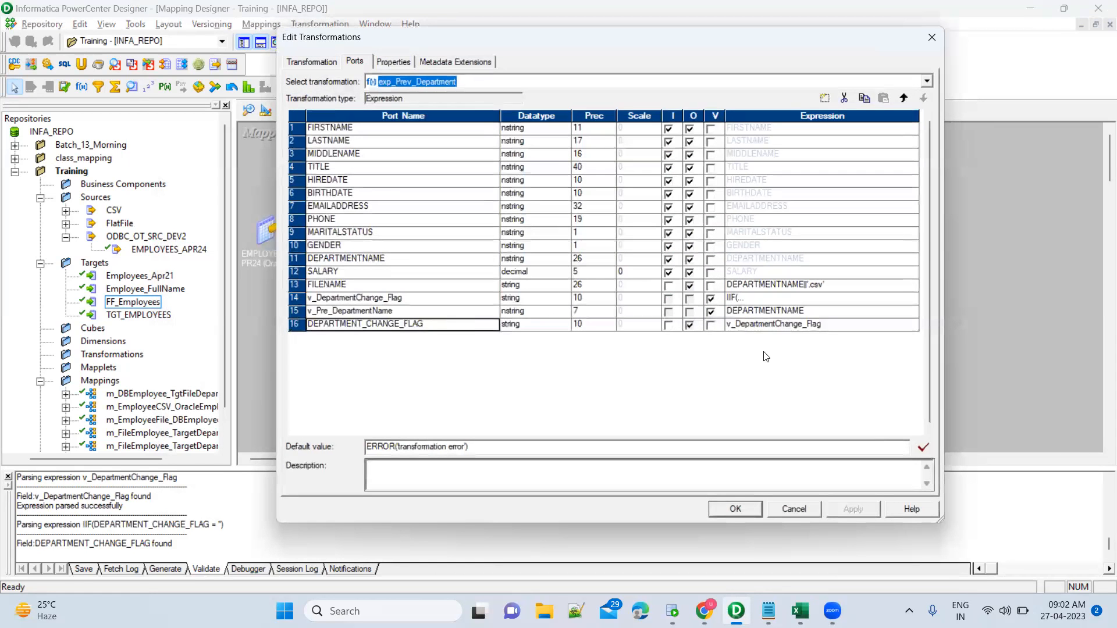
click(840, 327)
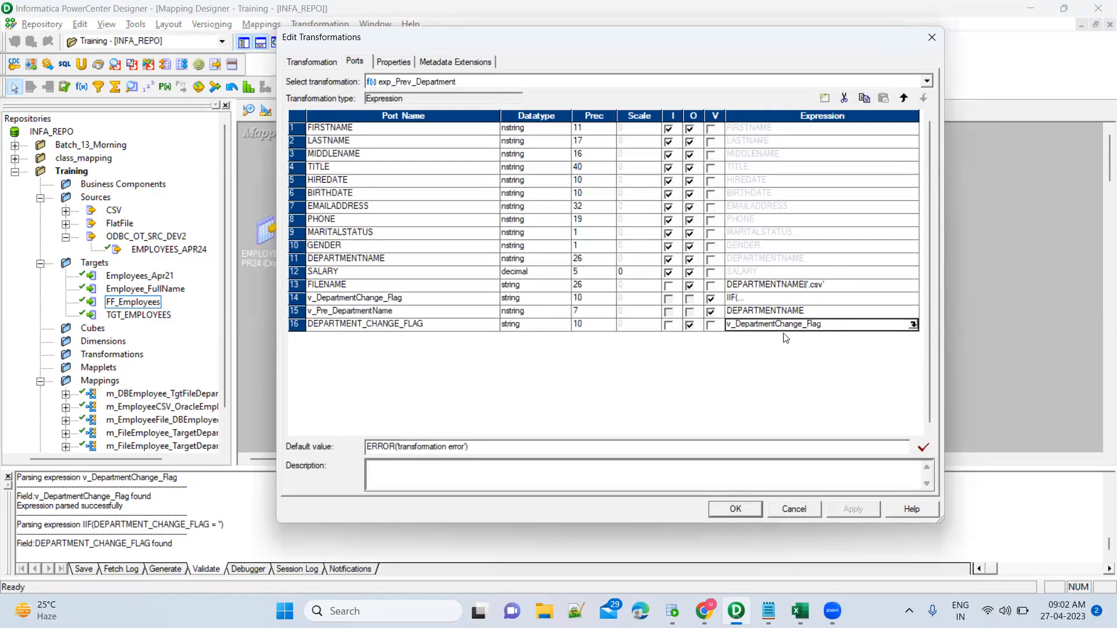
click(469, 299)
click(803, 300)
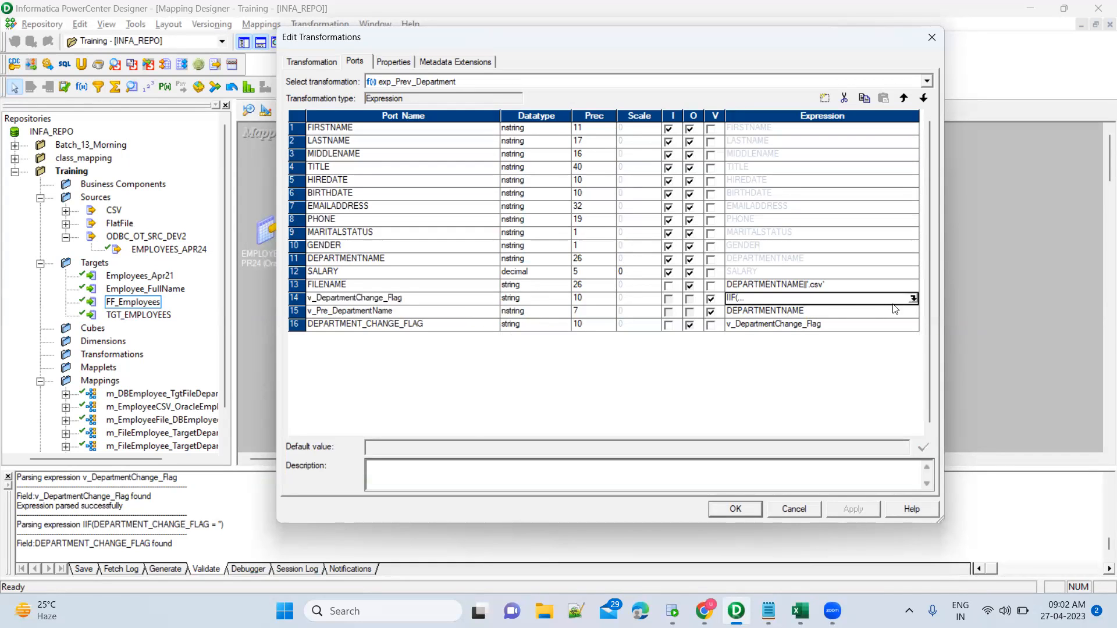
click(913, 299)
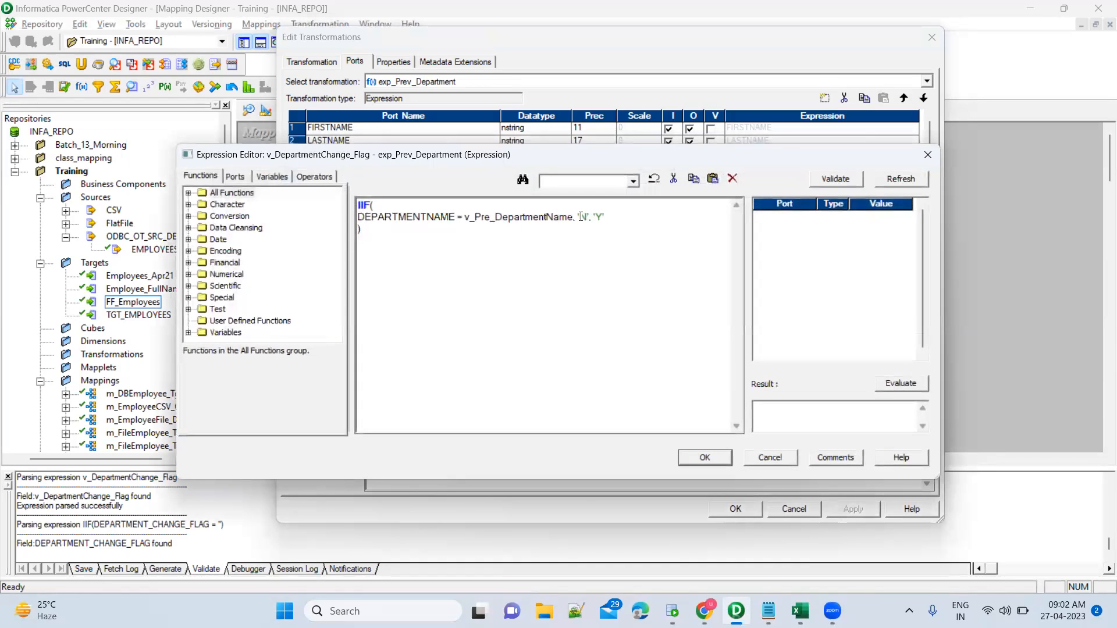
Insert the missing quote and comma after 'N' and accept the corrected flag expression.
double_click(582, 216)
drag(427, 217, 378, 221)
click(589, 217)
click(608, 217)
drag(607, 218, 592, 218)
click(618, 224)
click(586, 218)
text(',)
click(720, 460)
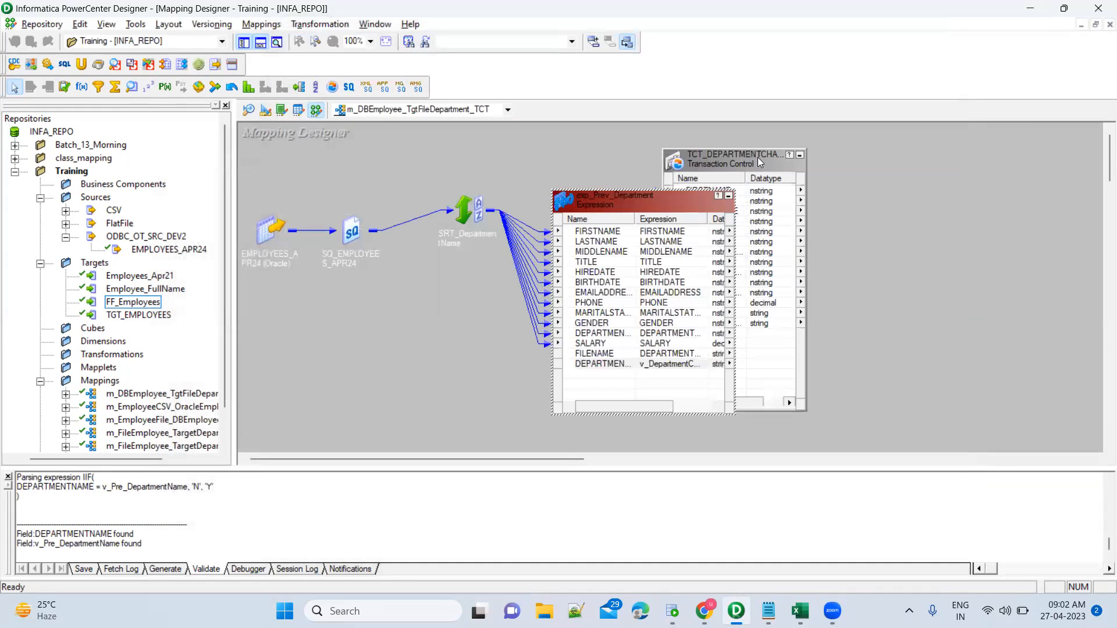
Edit the TCT_DEPARTMENTCHANGE condition to read IIF(DEPARTMENT_CHANGE_FLAG = 'Y', ).
double_click(757, 157)
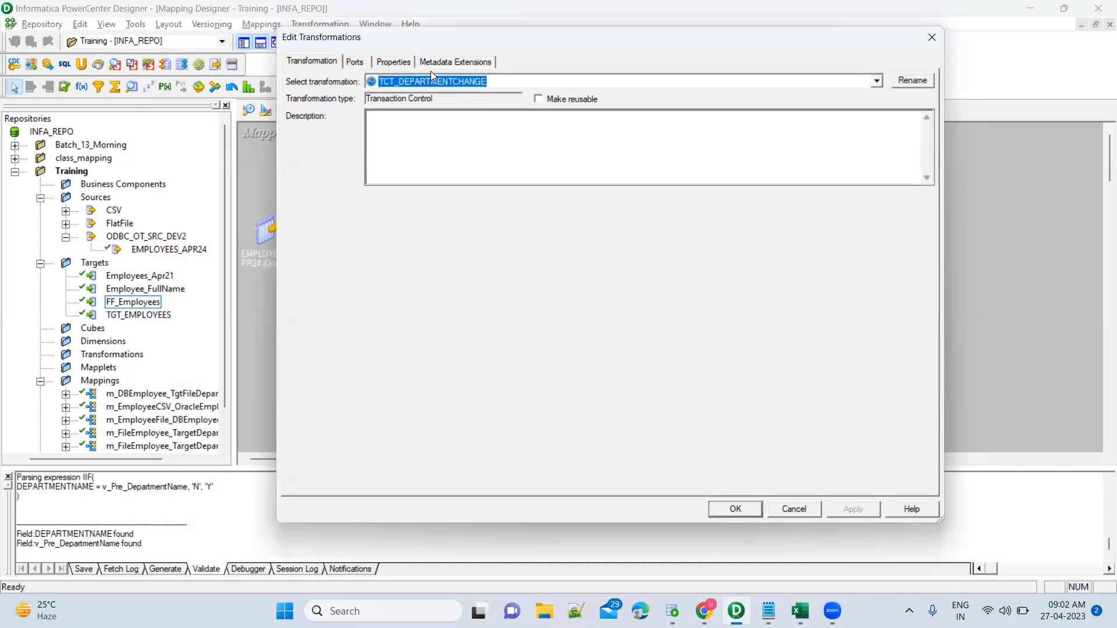
click(390, 63)
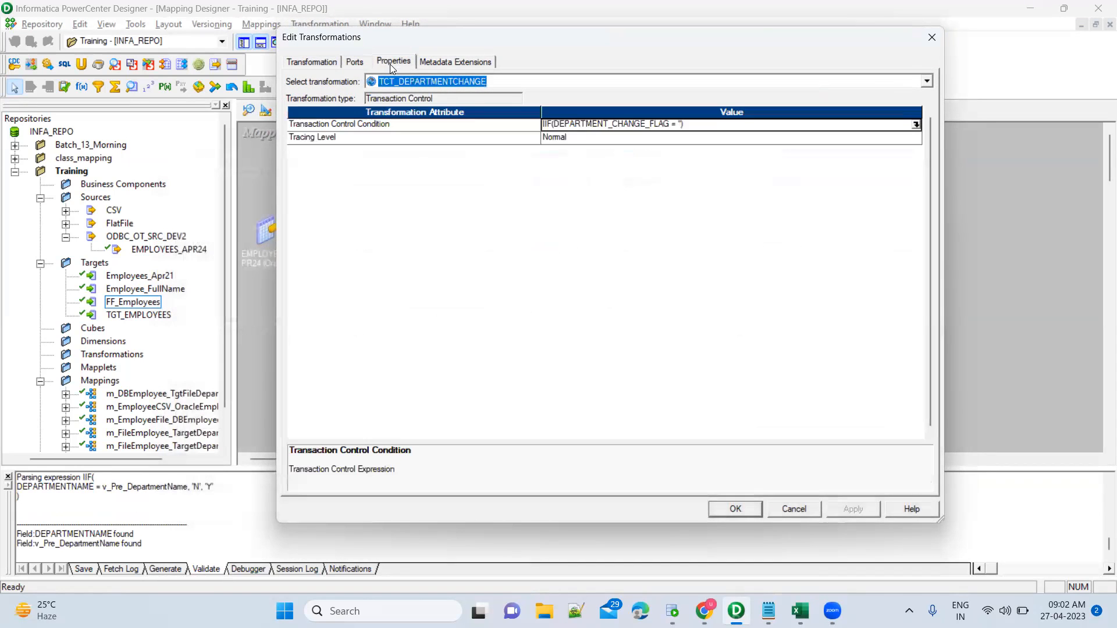
click(916, 124)
click(532, 205)
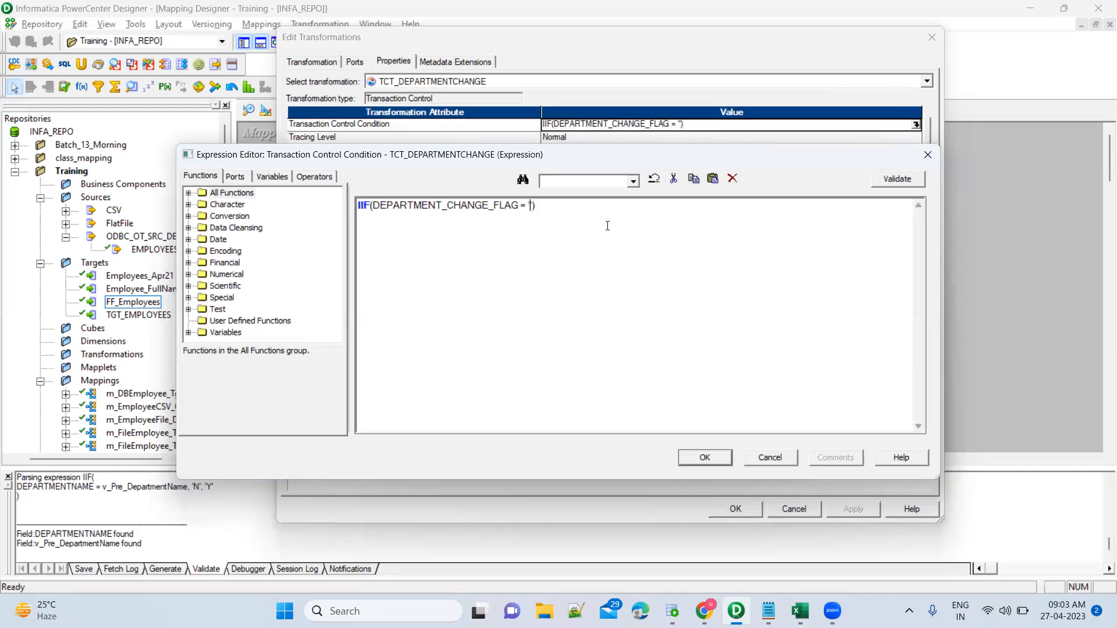
text(Y',)
key(BackSpace)
Glance at the transaction-control notes and bring Oracle SQL Developer to the front.
click(768, 611)
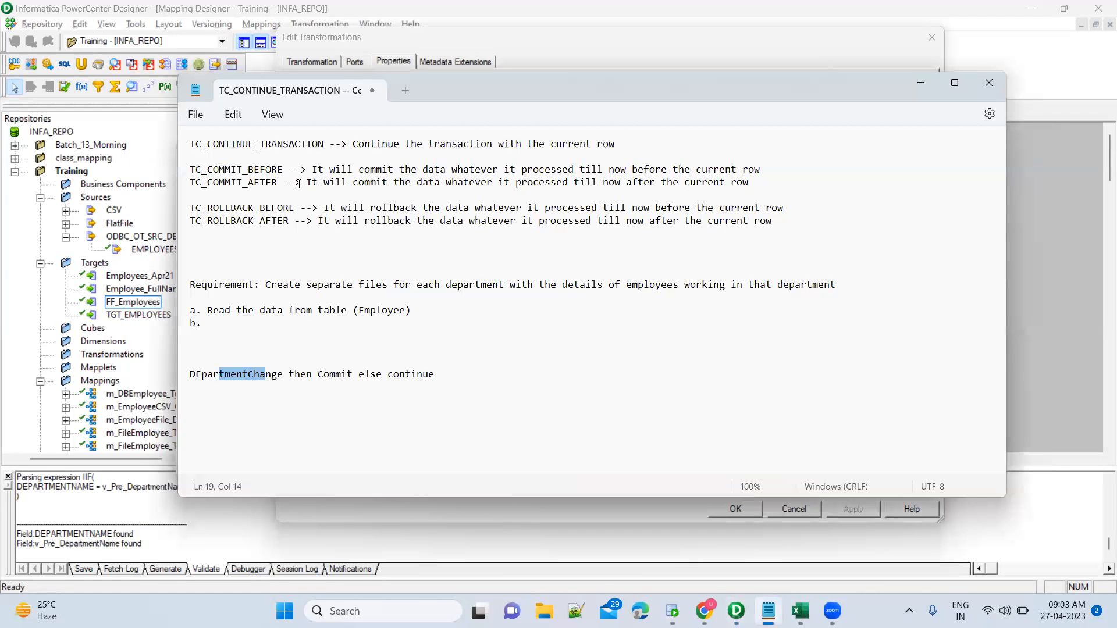
key(alt+Tab)
key(alt+Tab)
key(alt+Tab)
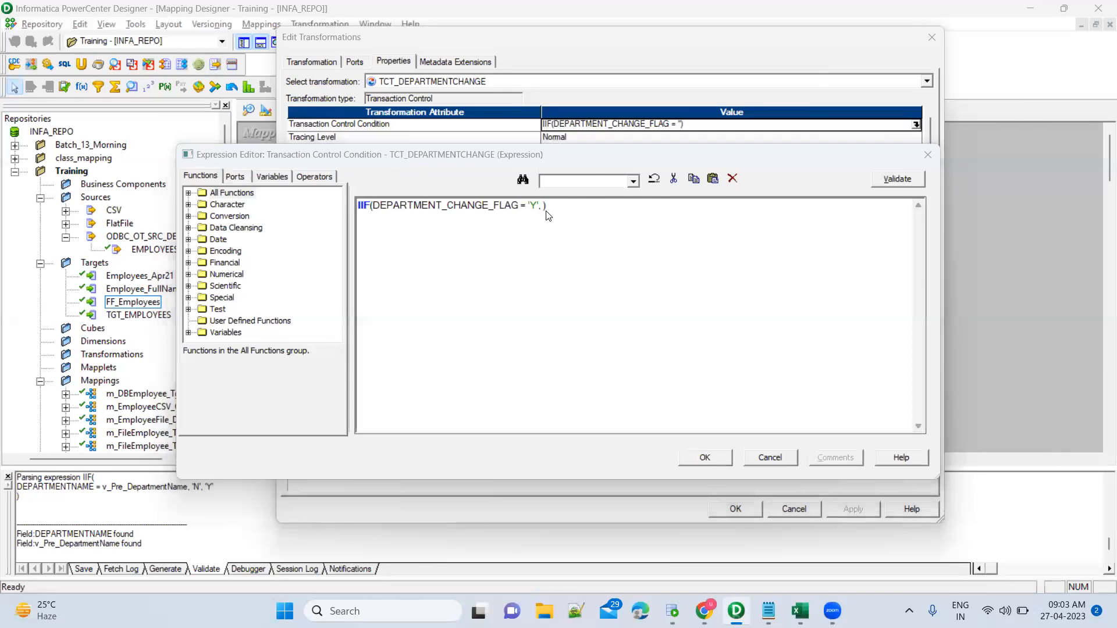
key(alt+Tab)
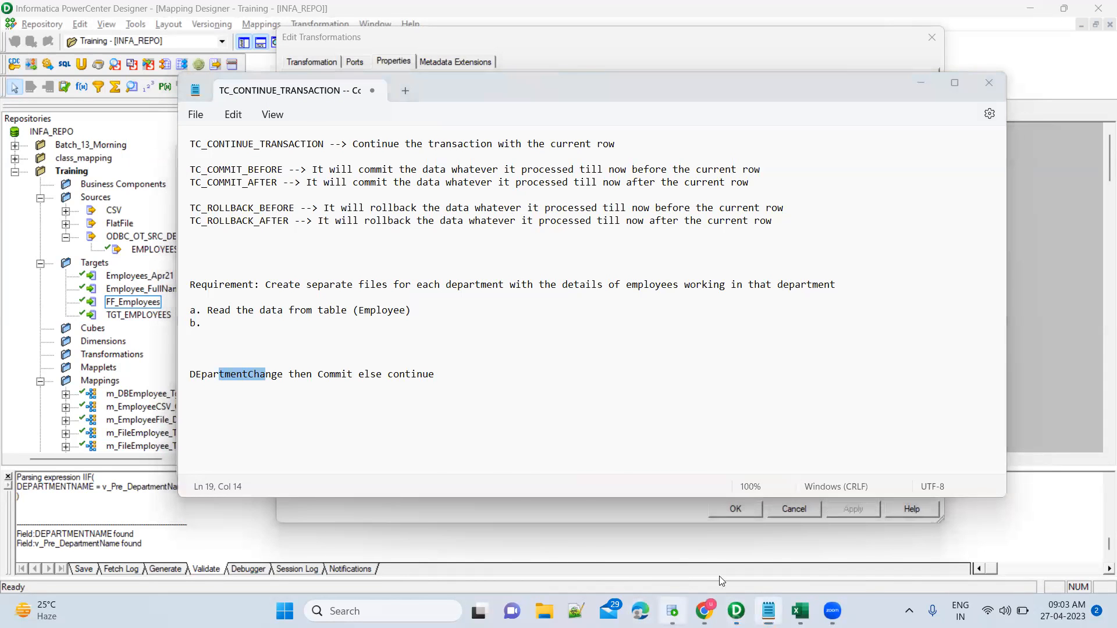
key(alt+Tab)
Select rows 5-6 where the department changes from Document Control to Engineering.
drag(951, 422, 949, 427)
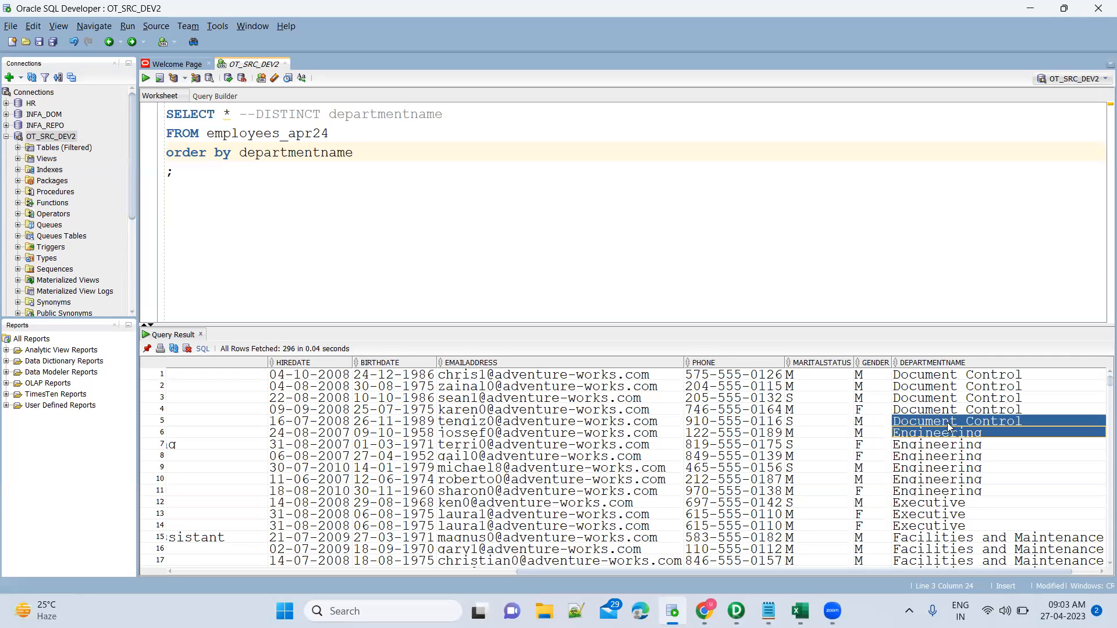
click(947, 424)
key(shift+Down)
key(shift+Up)
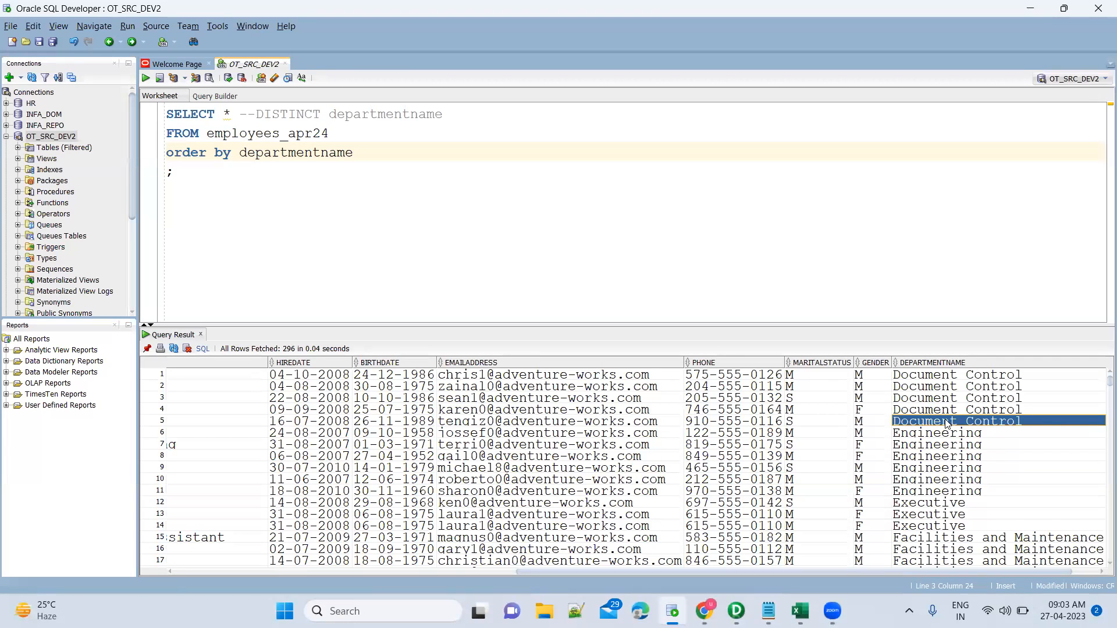
key(shift+Down)
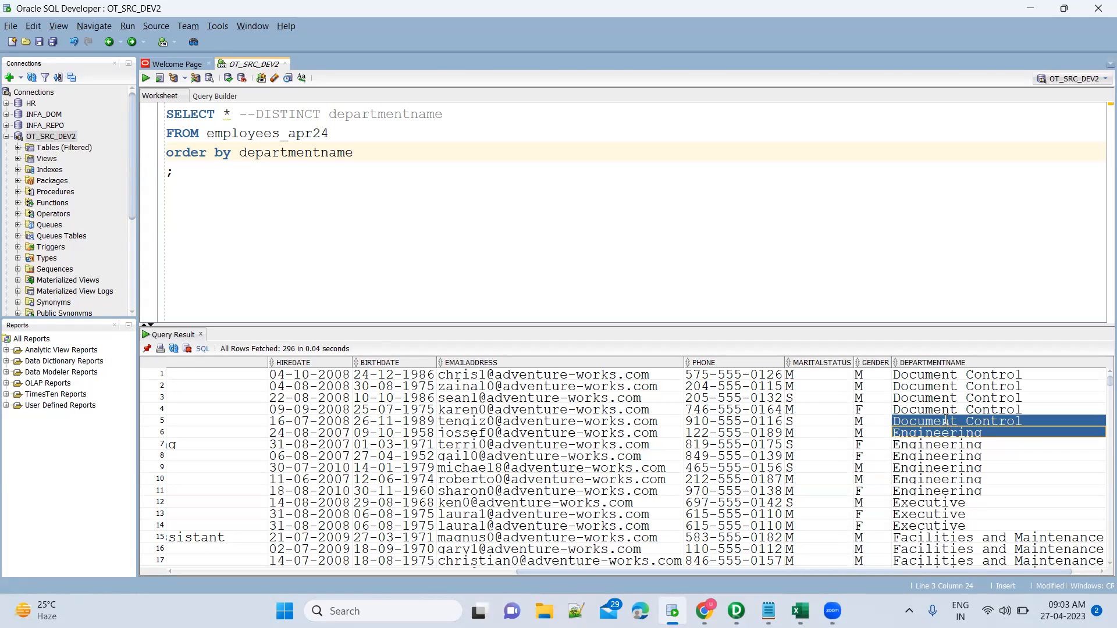
Copy TC_COMMIT_BEFORE from the notes and insert it as the condition's commit action.
key(alt+Tab)
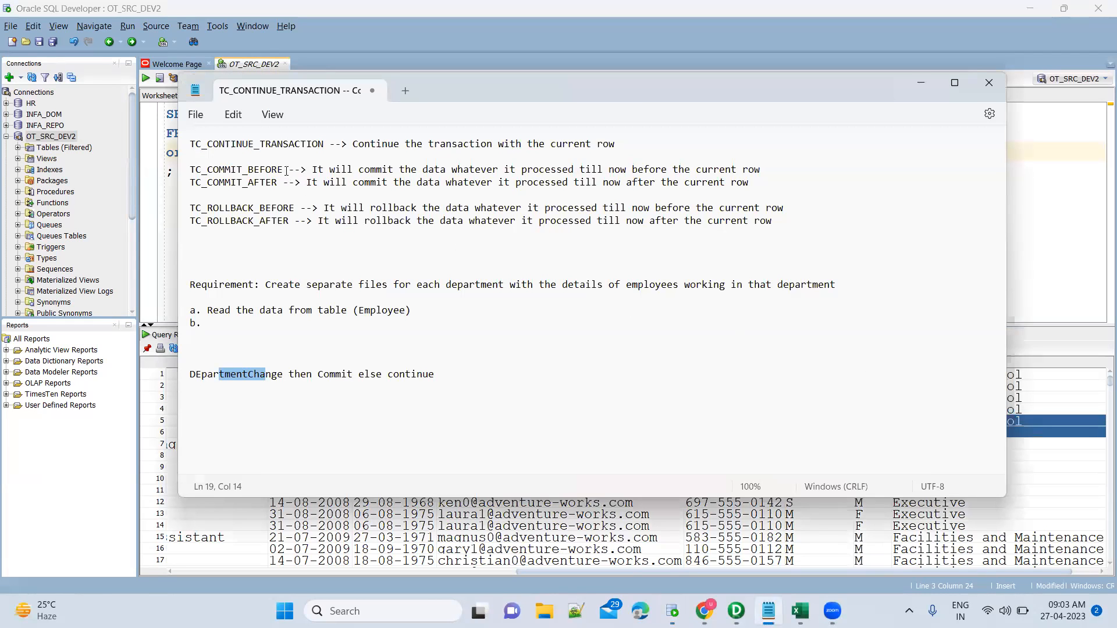
drag(285, 170, 180, 171)
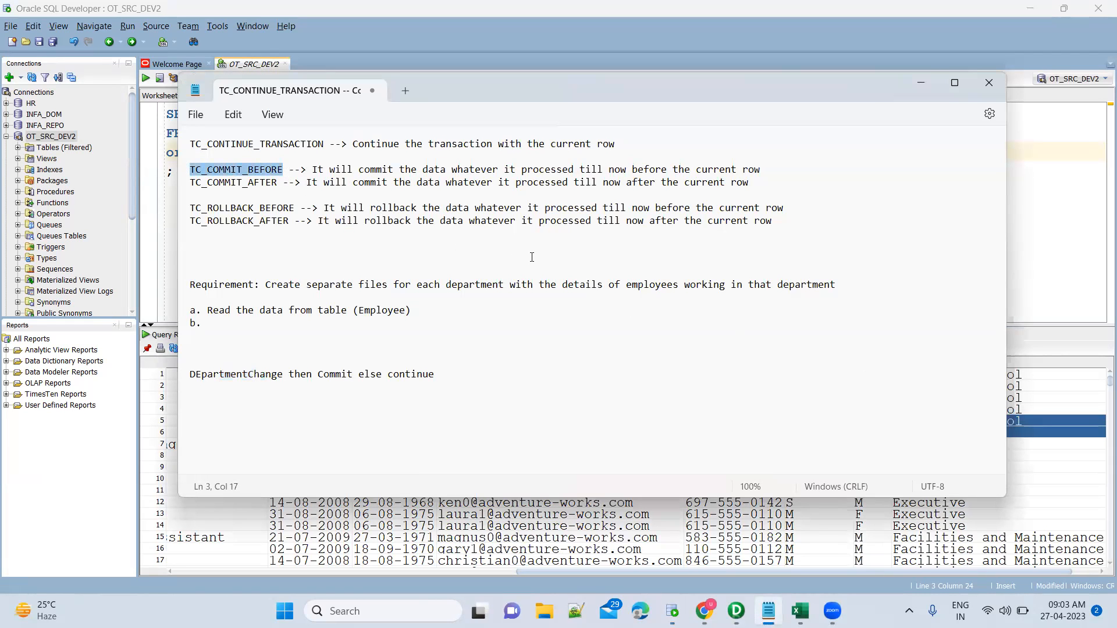
key(alt+Tab)
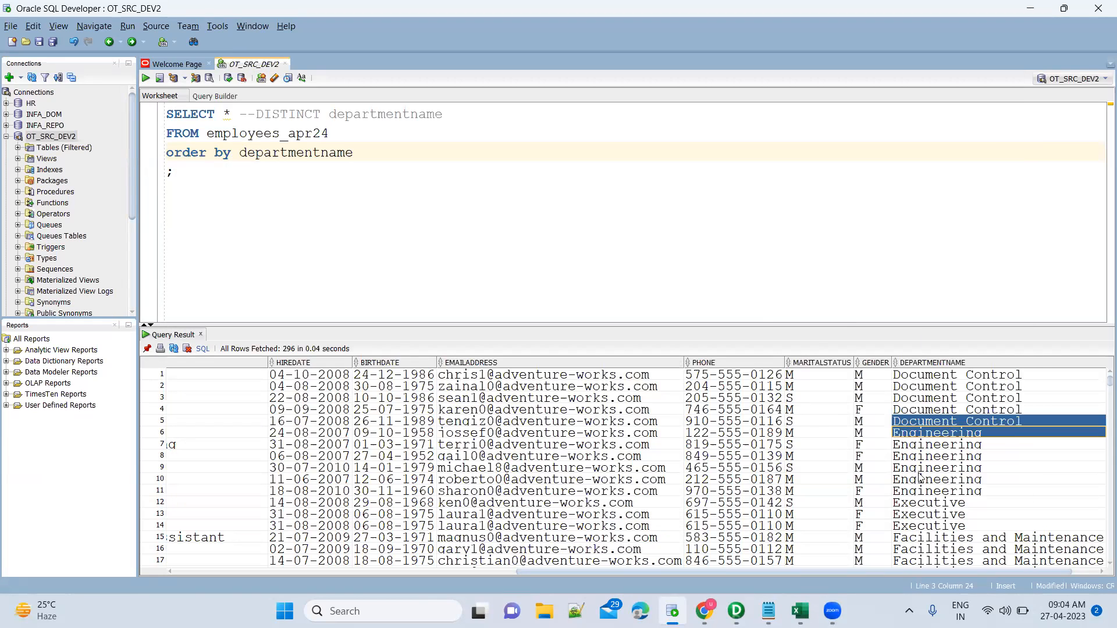
click(937, 424)
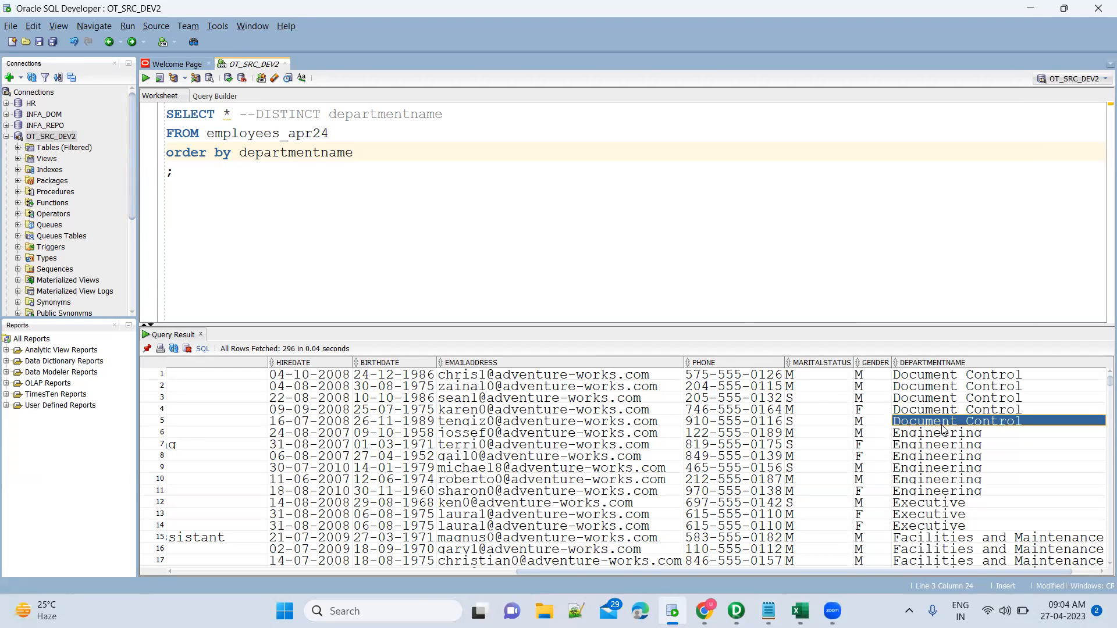
key(alt+Tab)
key(Tab)
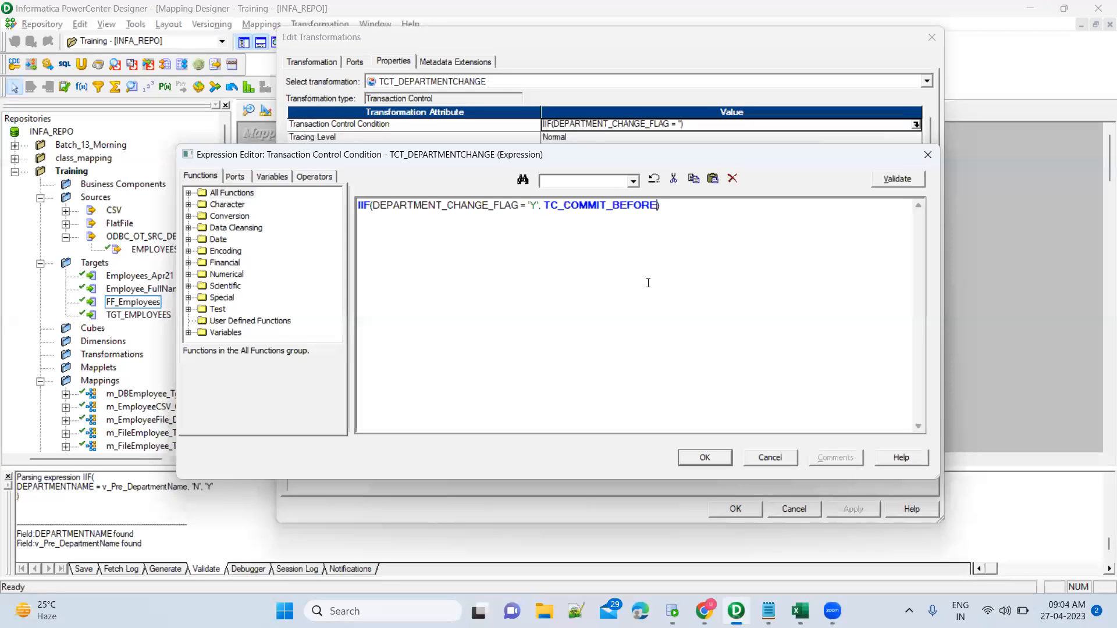
Complete the condition with TC_CONTINUE_TRANSACTION as the else branch and apply it.
text(,)
drag(538, 206, 400, 206)
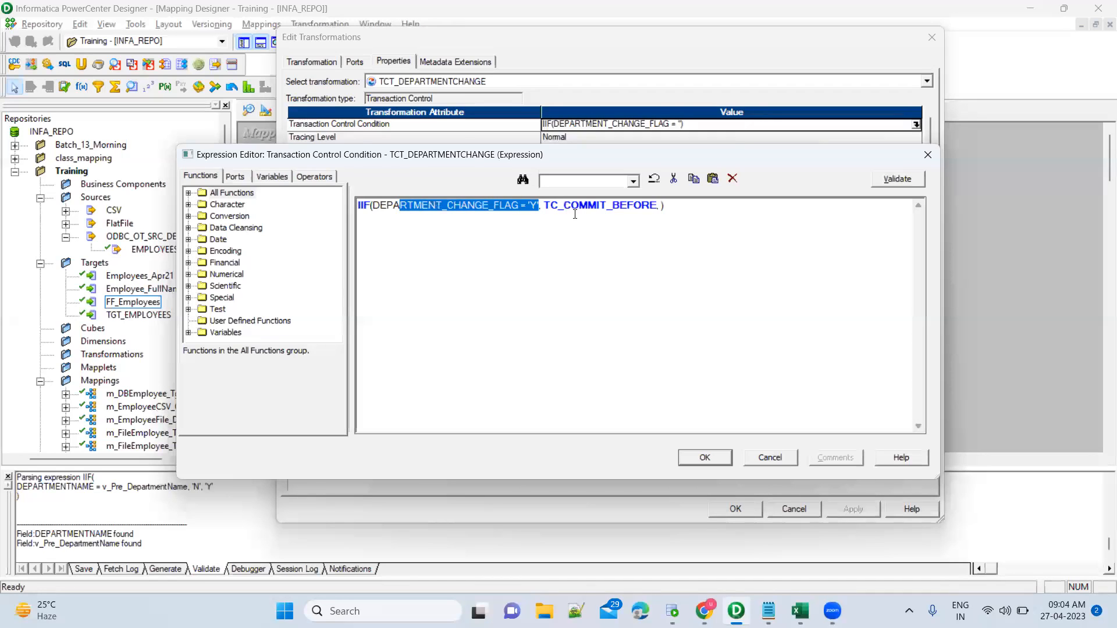
click(663, 206)
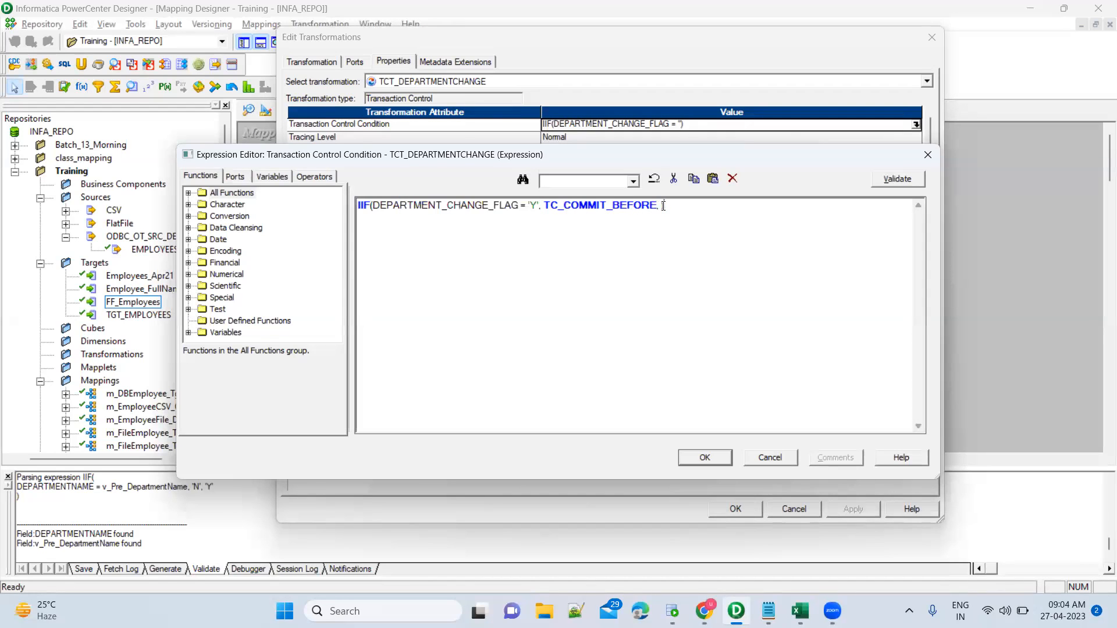
click(768, 611)
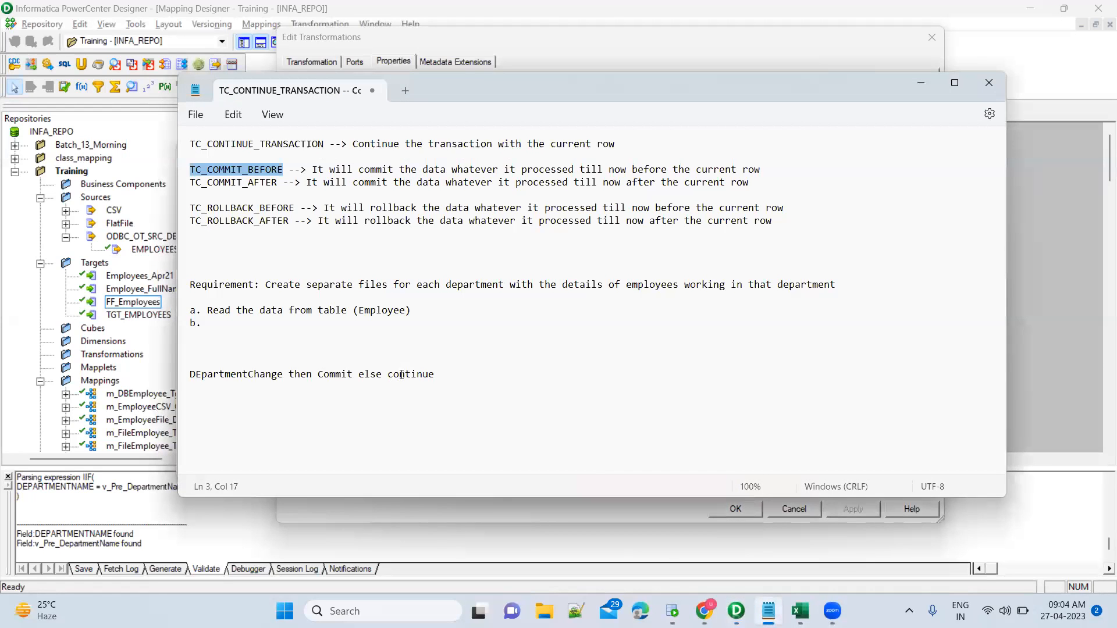
double_click(401, 375)
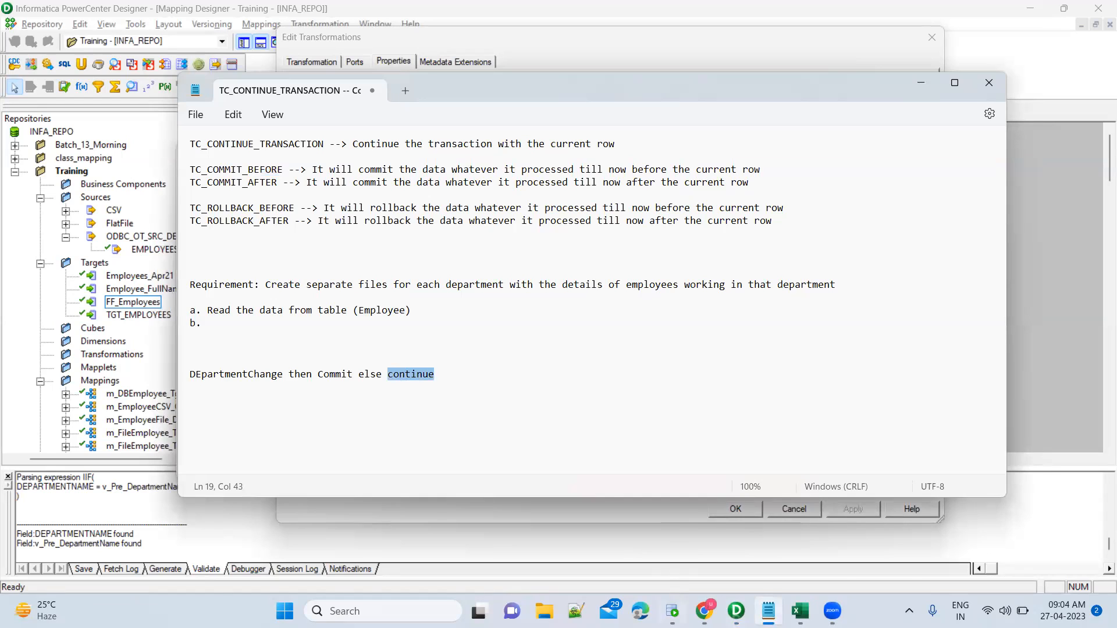
drag(322, 144, 178, 142)
key(ctrl+c)
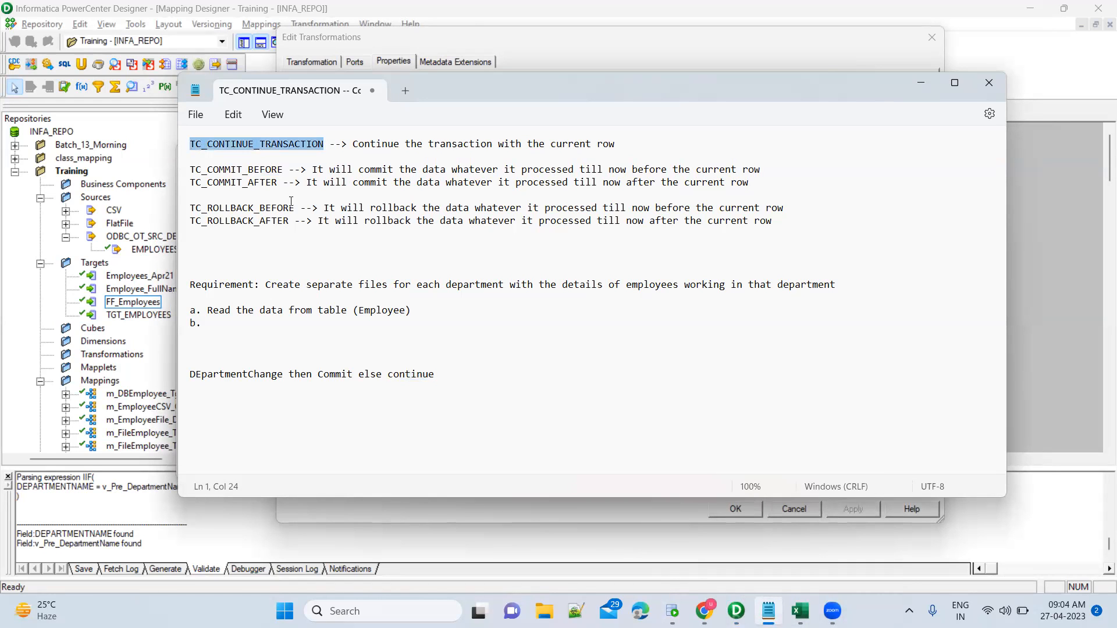
key(alt+Tab)
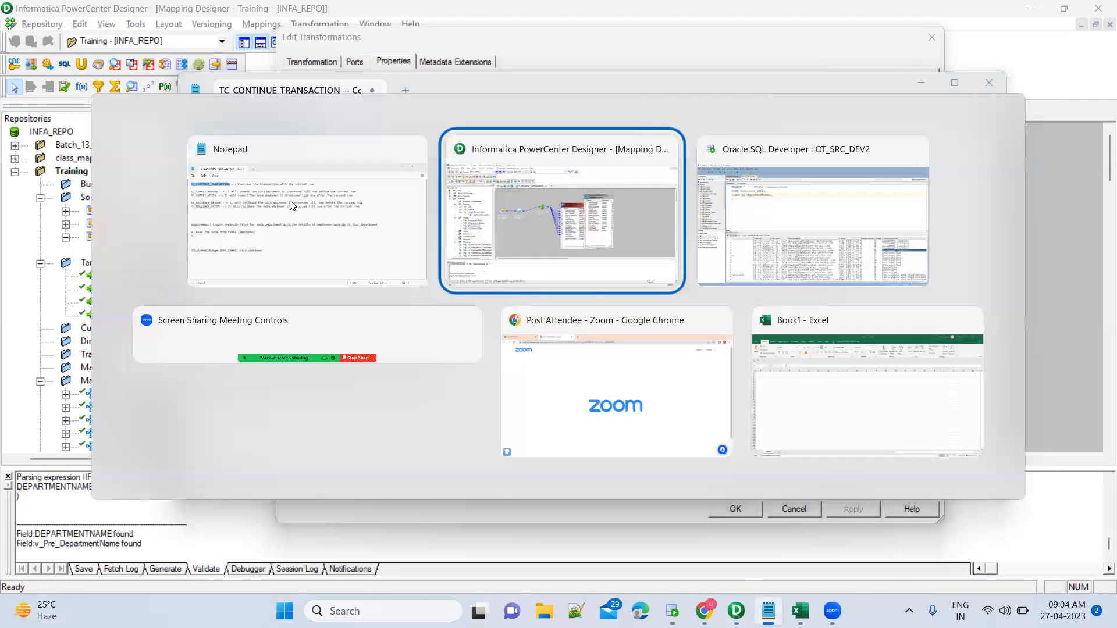
key(ctrl+v)
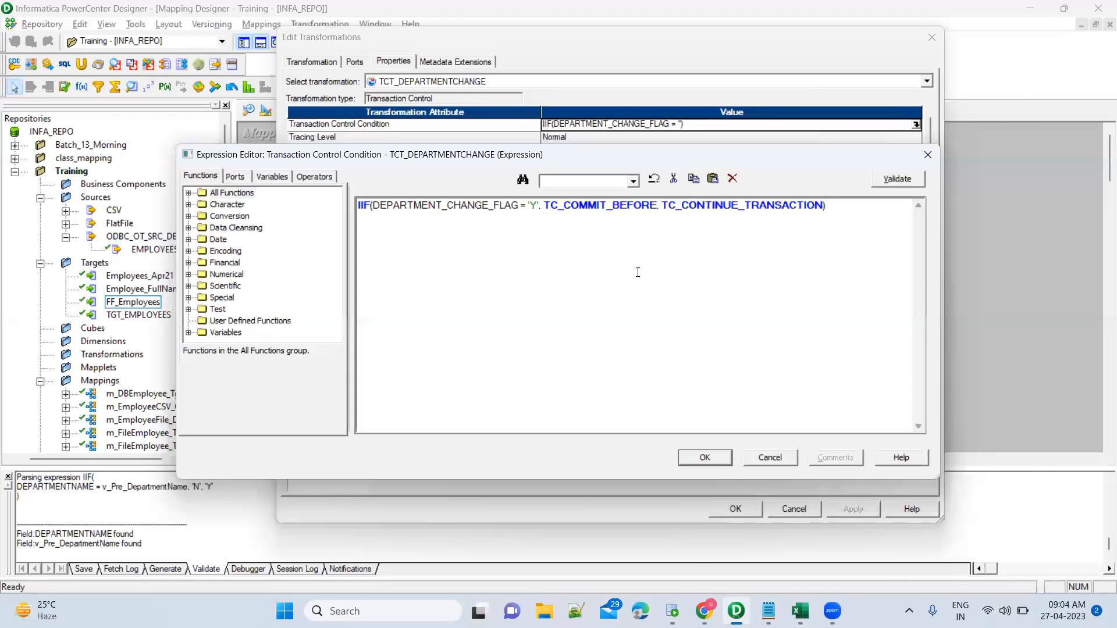
click(704, 458)
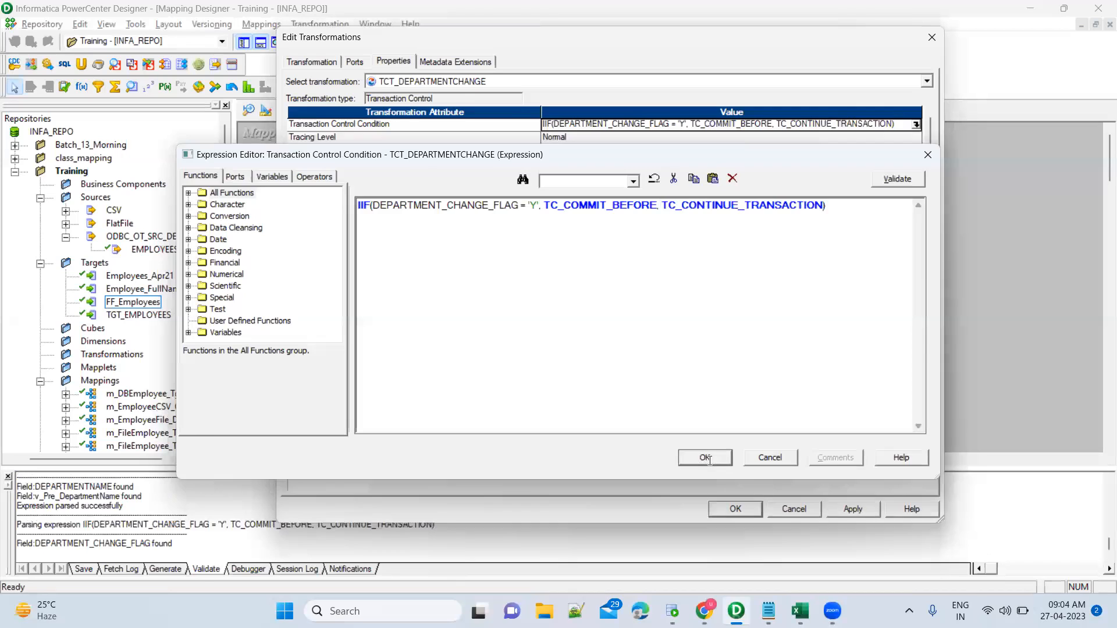
click(848, 510)
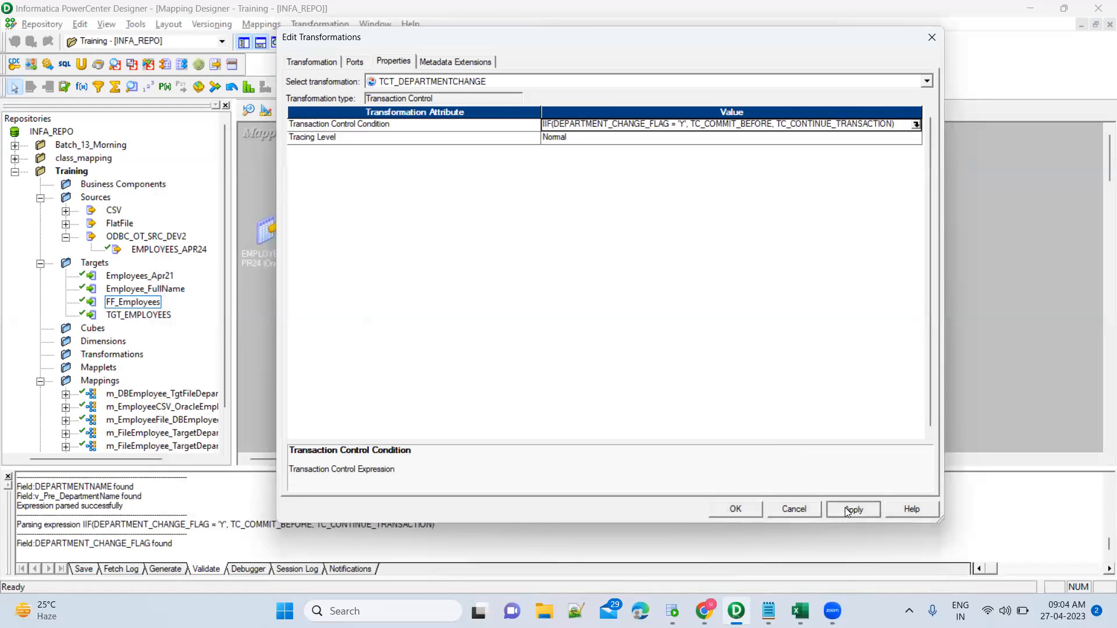
click(735, 509)
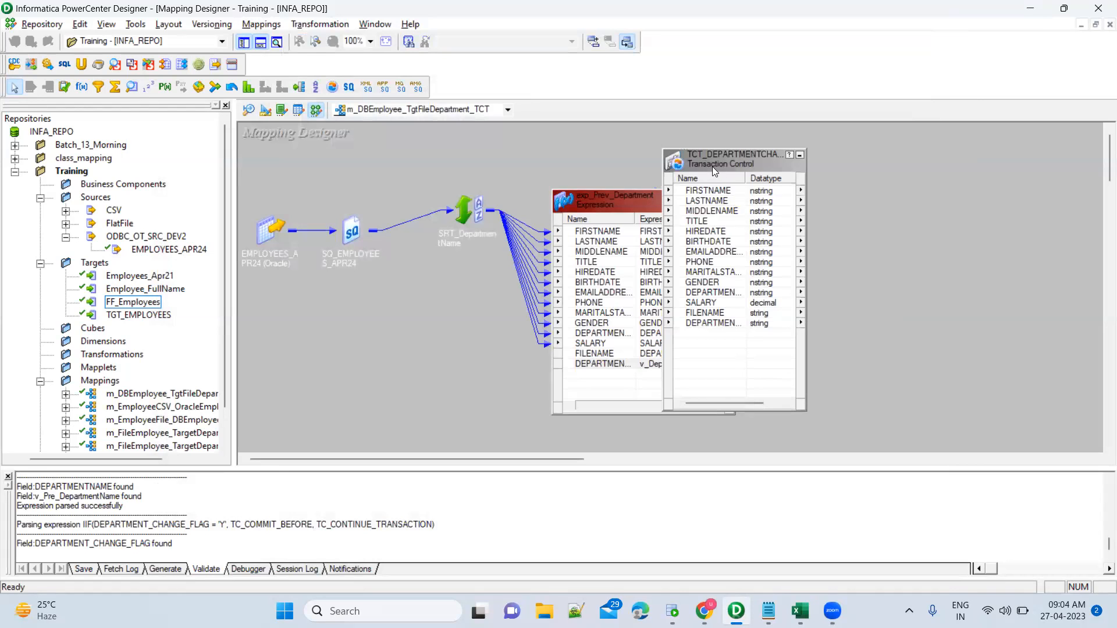
Collapse exp_Prev_Department and TCT_DEPARTMENTCHANGE to icons in line, then switch to the Target Designer.
drag(712, 166, 785, 164)
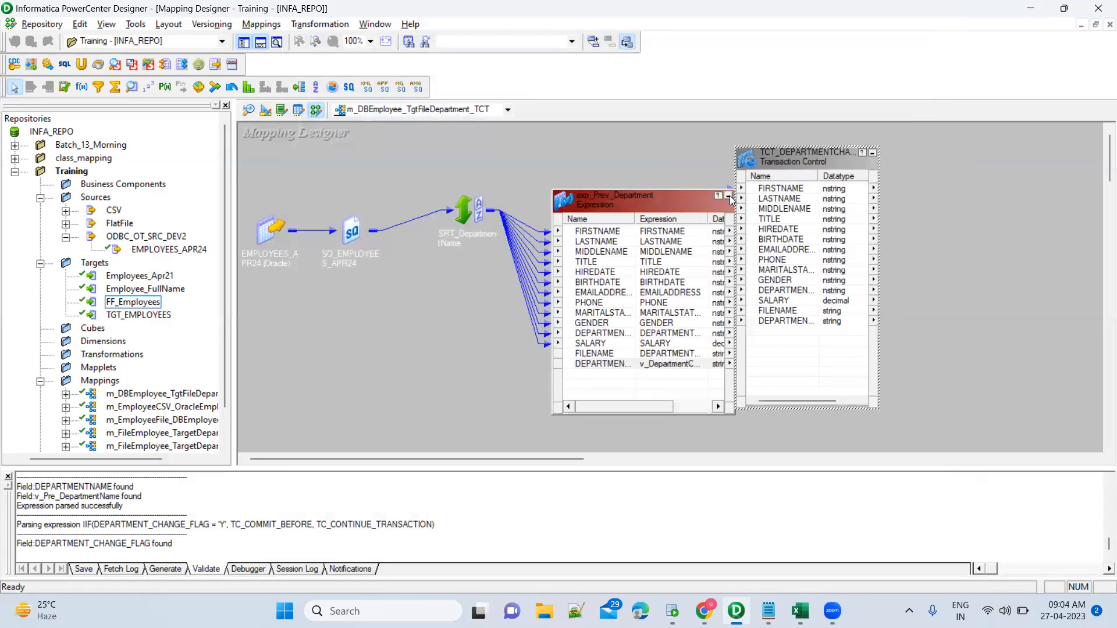
click(730, 198)
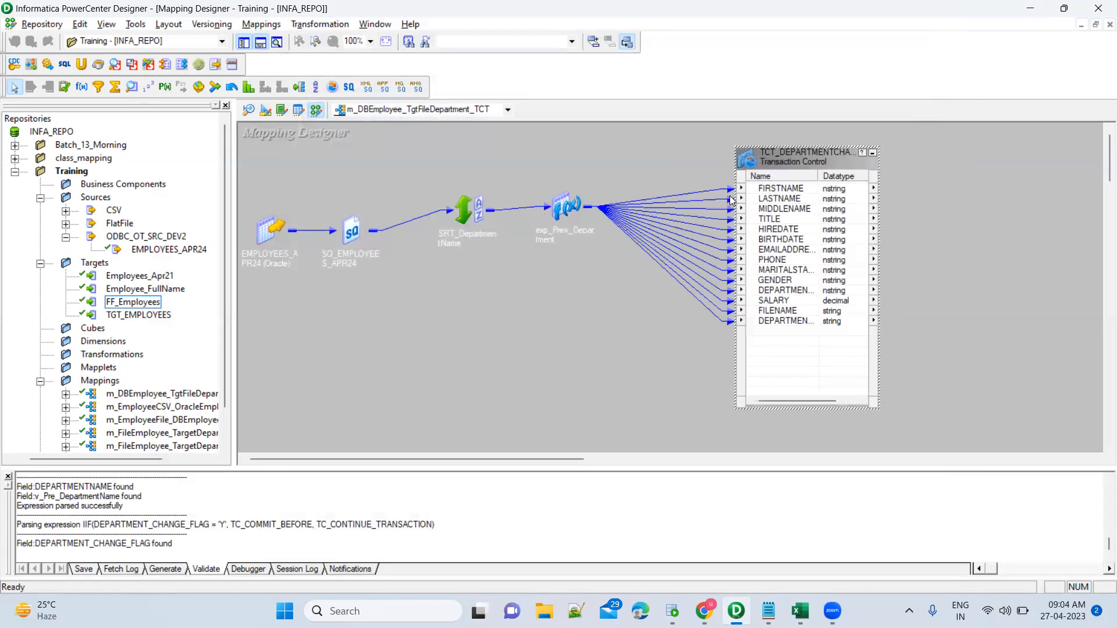
click(872, 153)
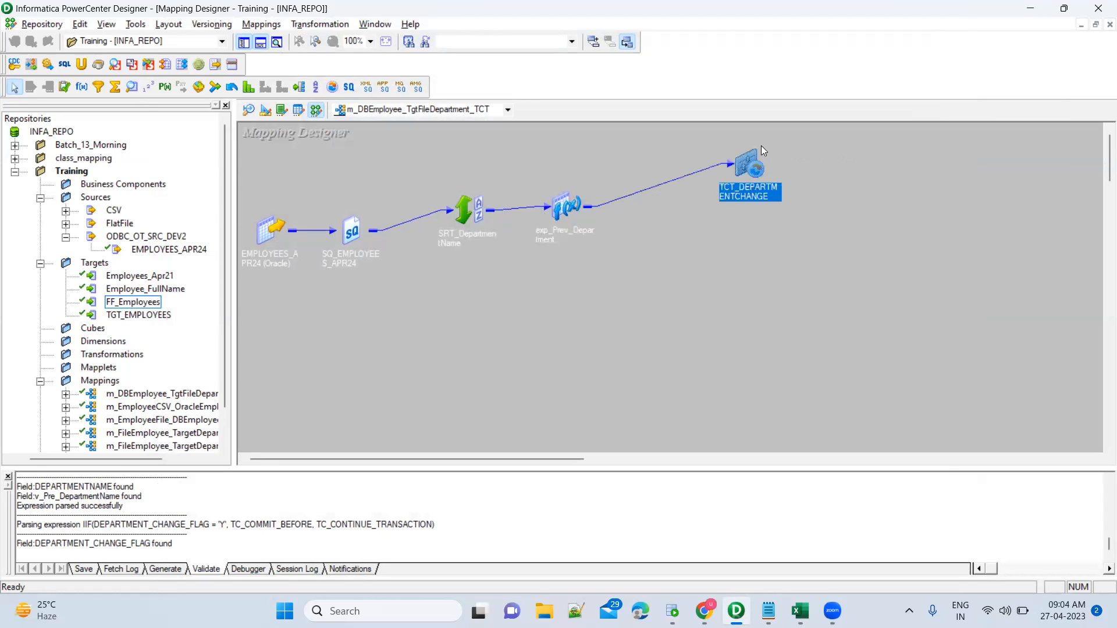
drag(747, 160, 685, 207)
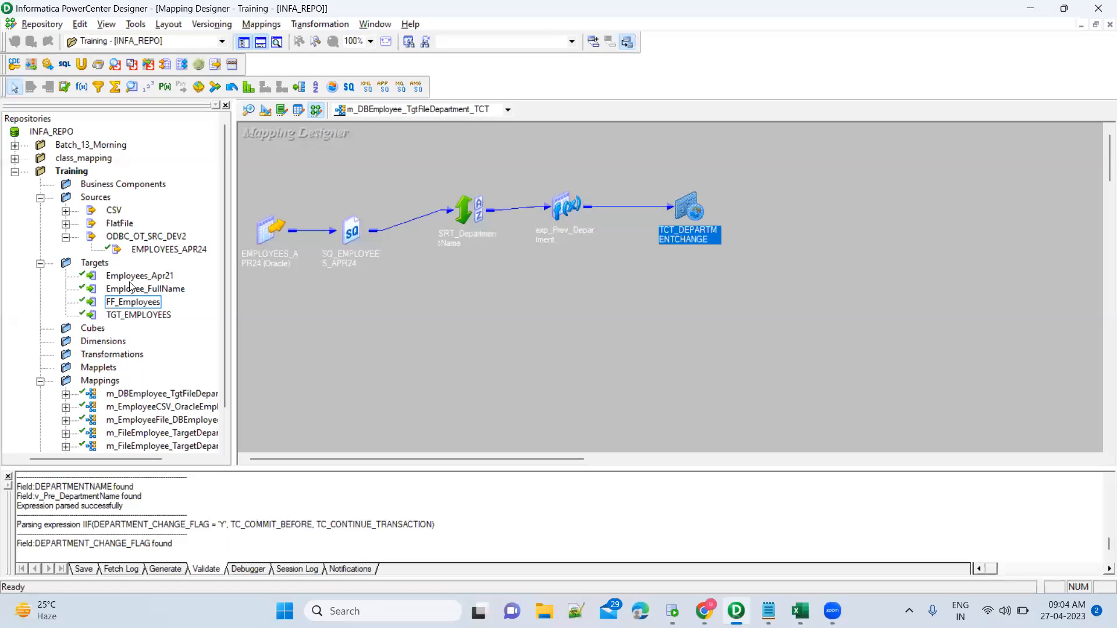
click(265, 114)
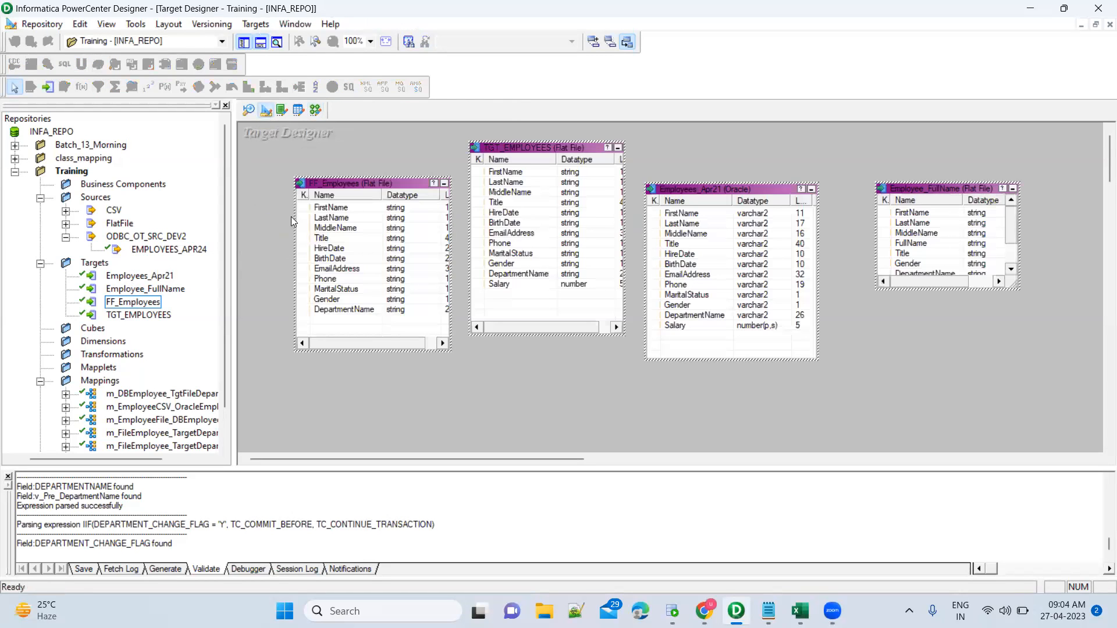
Copy the FF_Employees target definition.
click(381, 228)
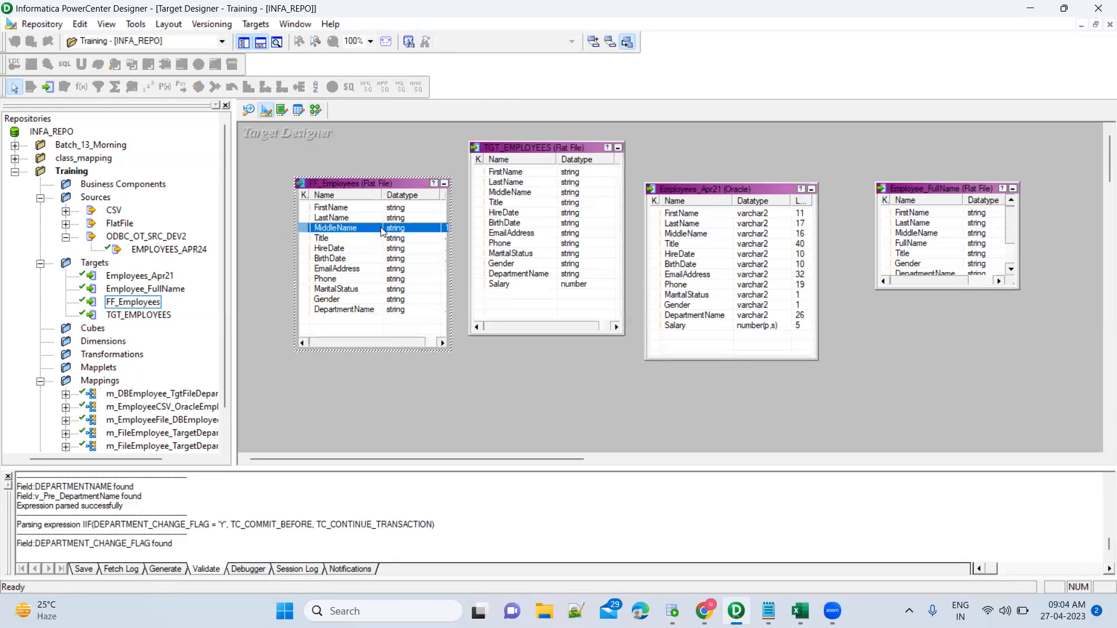
right_click(371, 186)
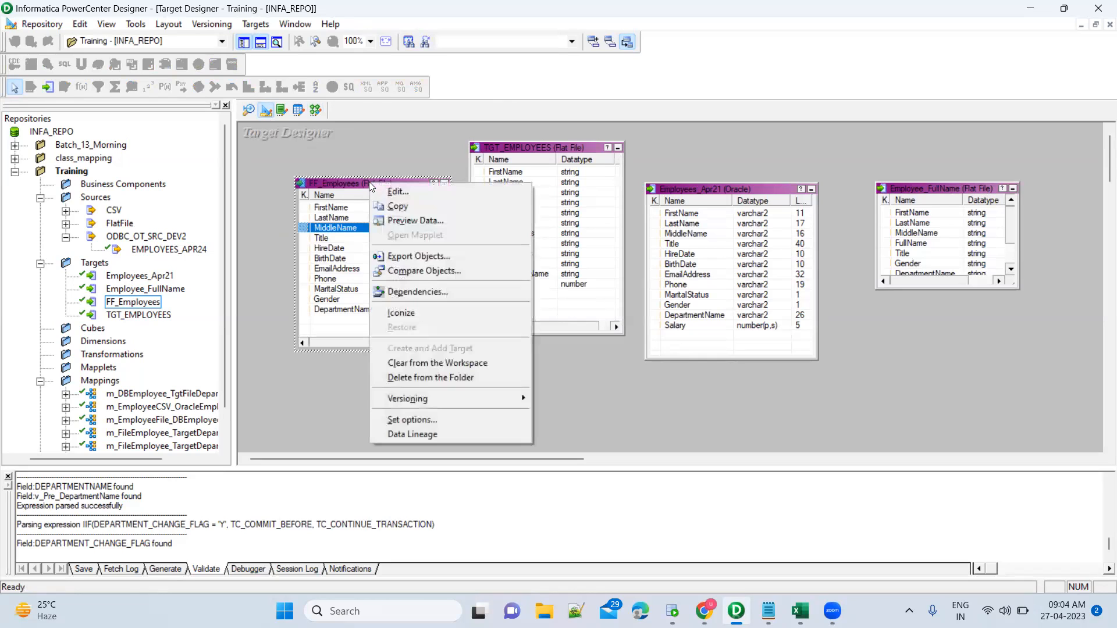
click(394, 207)
click(472, 398)
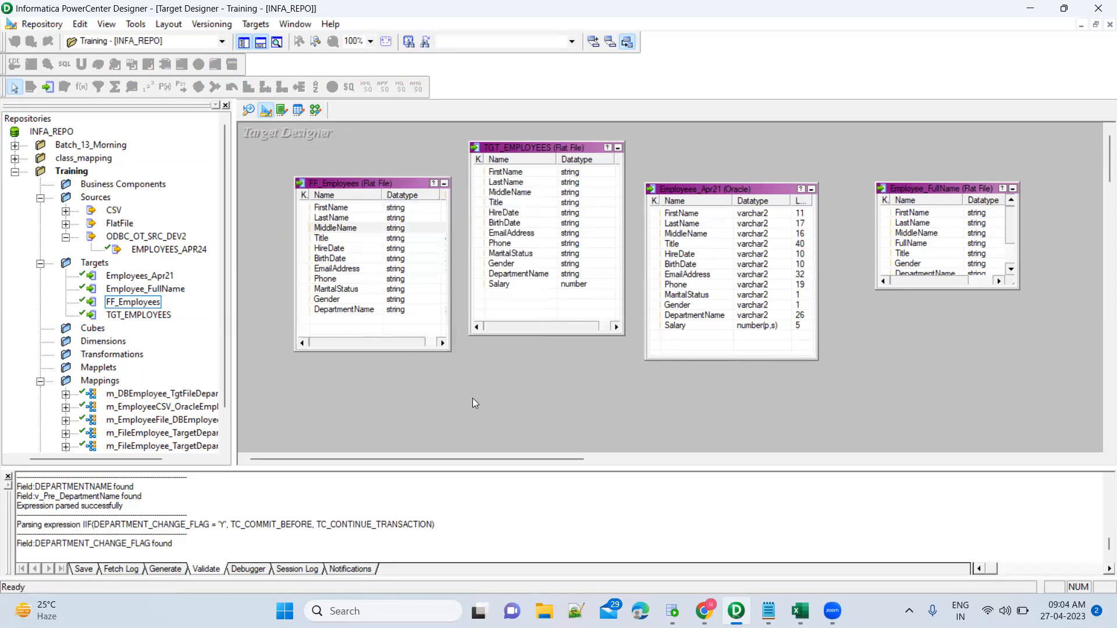
right_click(472, 398)
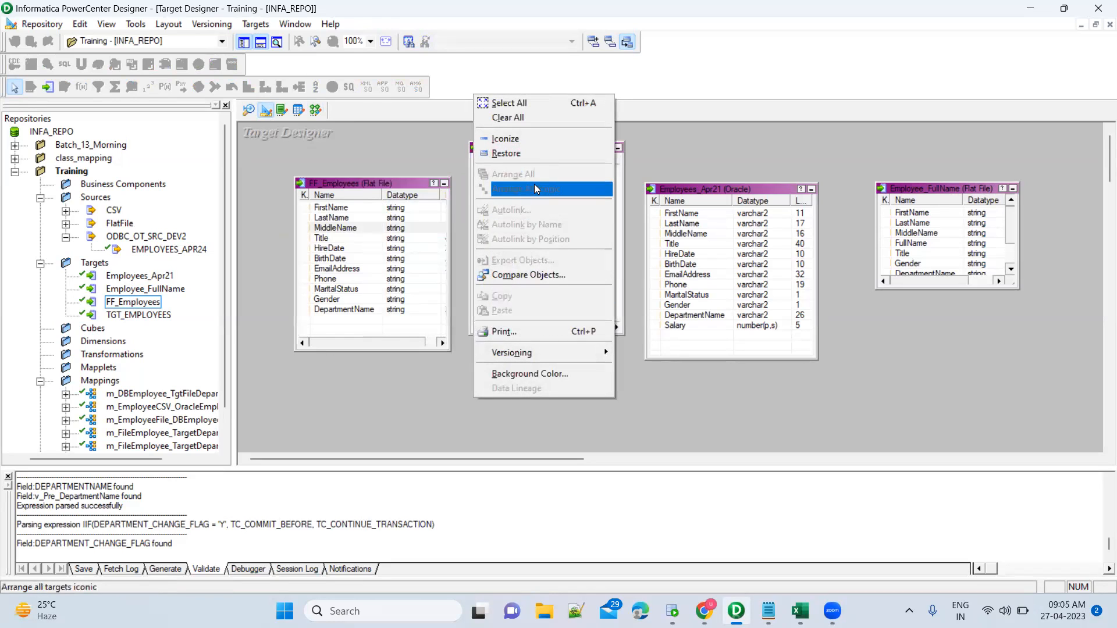
click(448, 395)
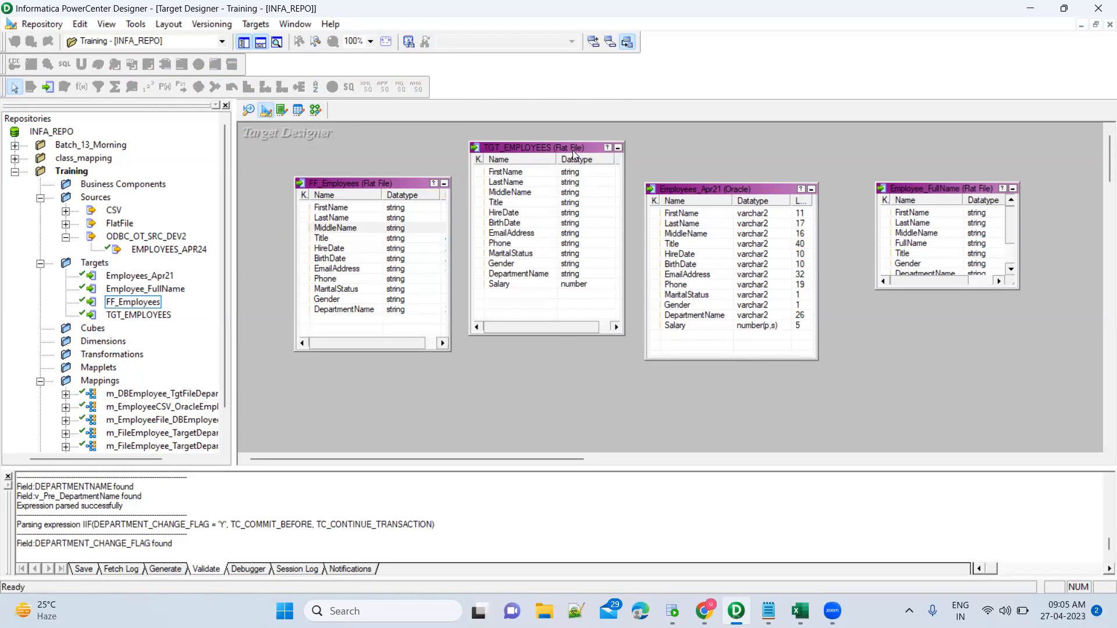
right_click(688, 148)
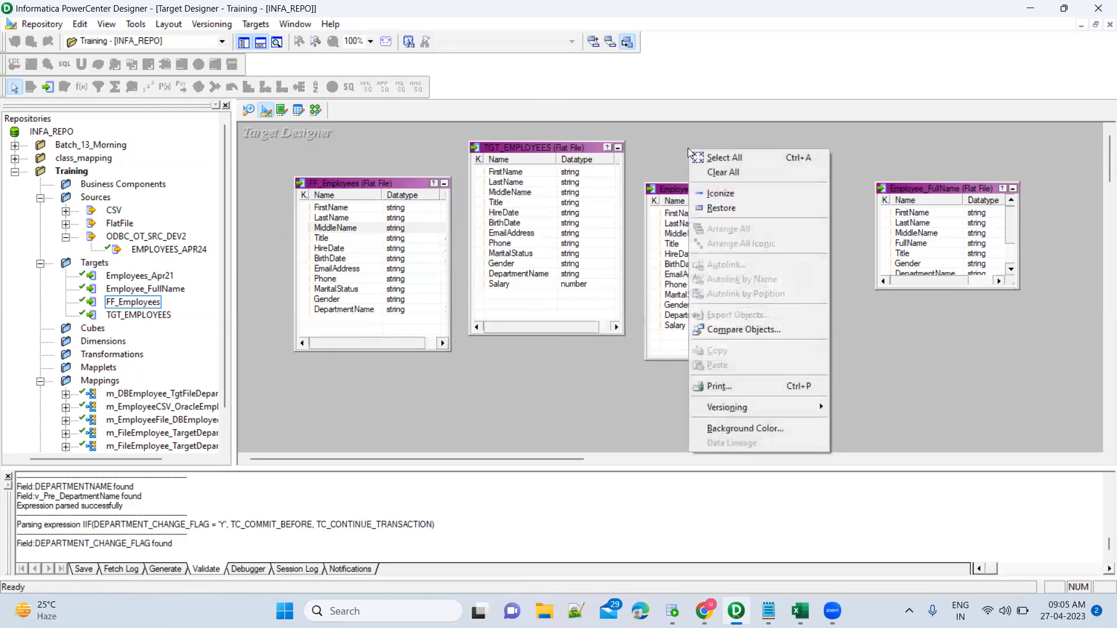
click(563, 398)
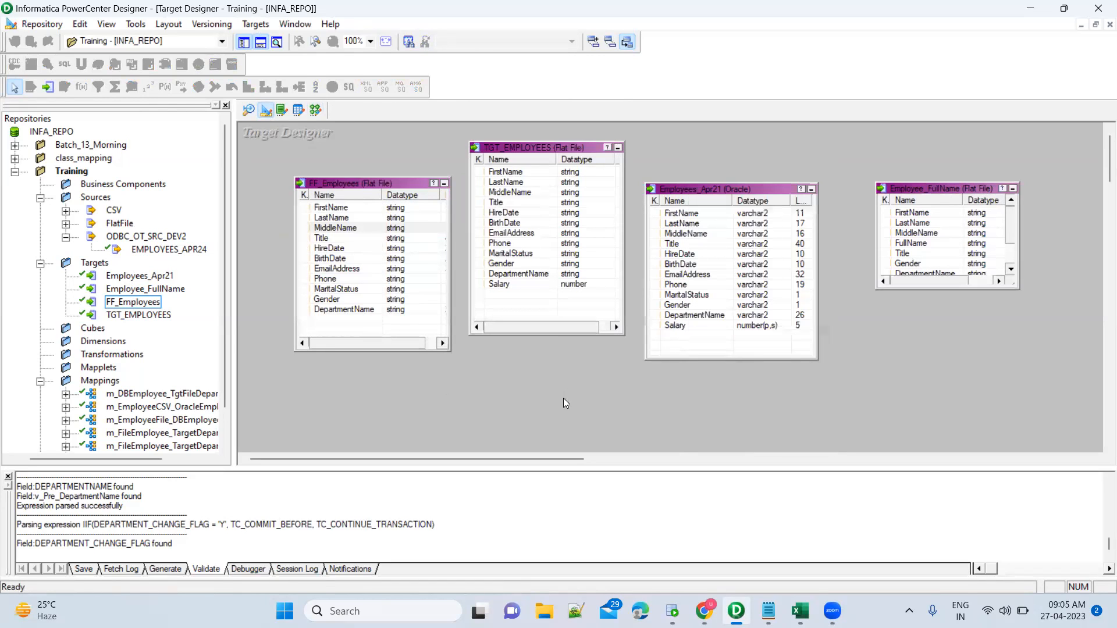
Collapse FF_Employees, TGT_EMPLOYEES, Employees_Apr21 and Employee_FullName to icons.
click(444, 184)
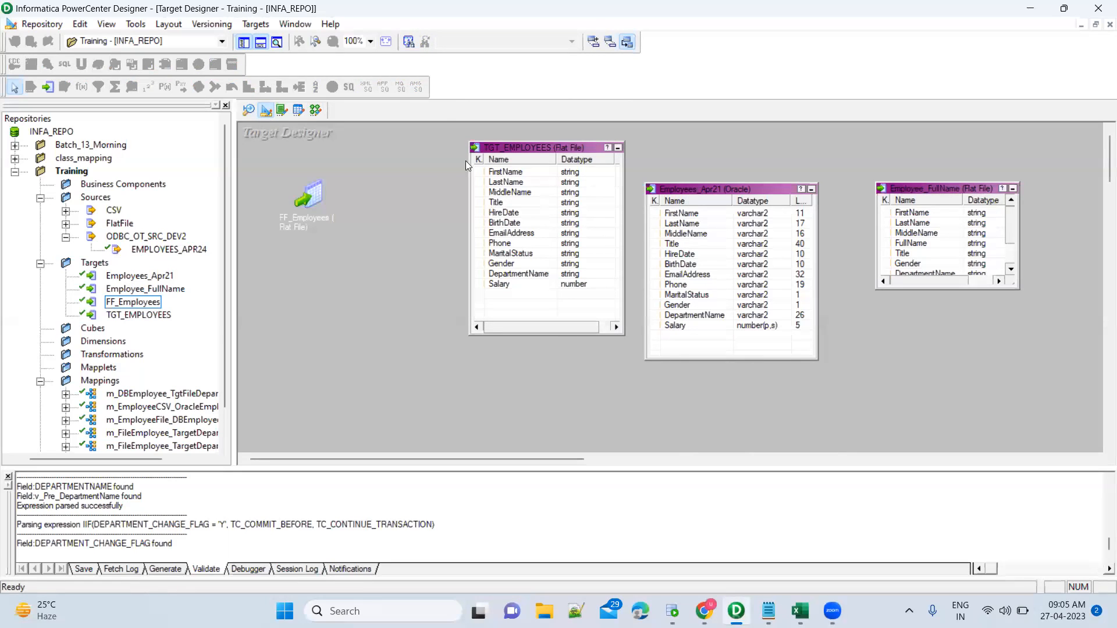
click(617, 149)
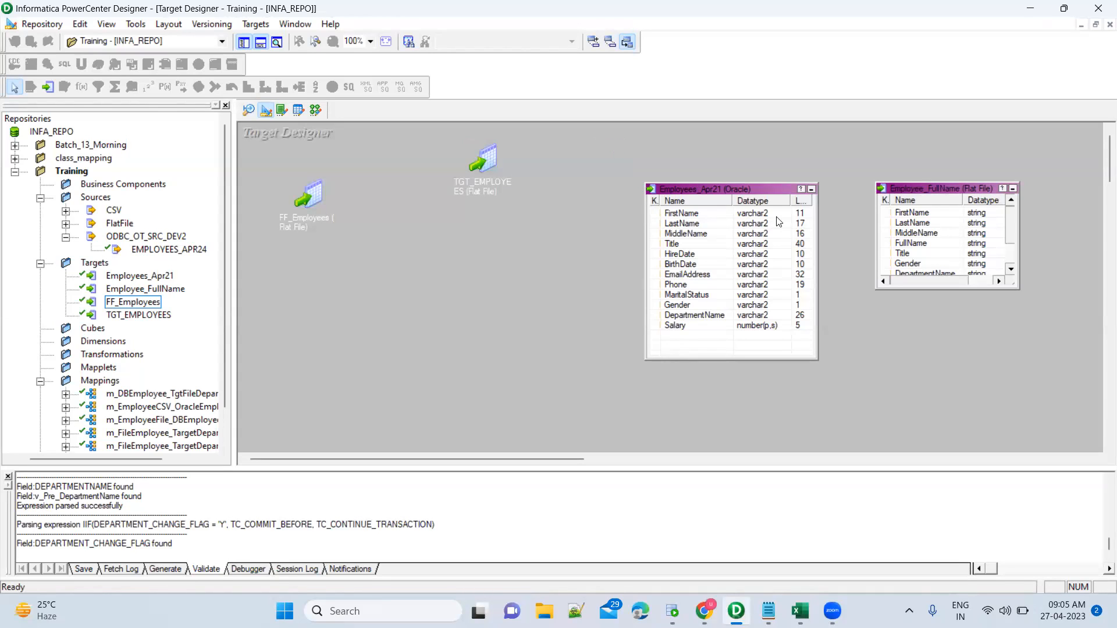
click(811, 189)
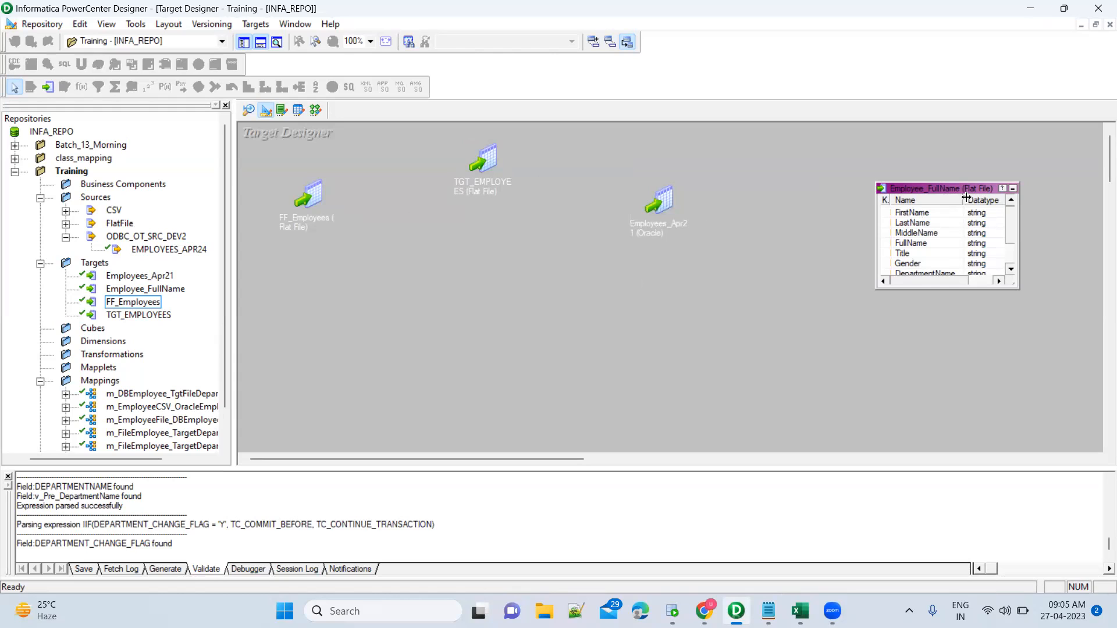
click(1012, 189)
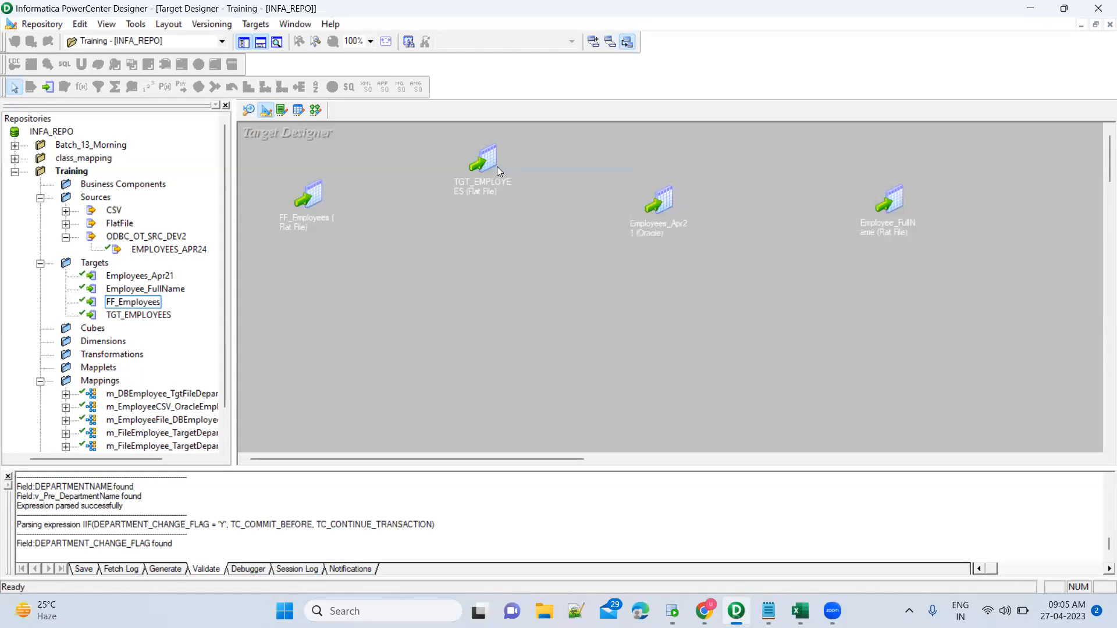
Copy the iconized FF_Employees target definition again.
click(302, 207)
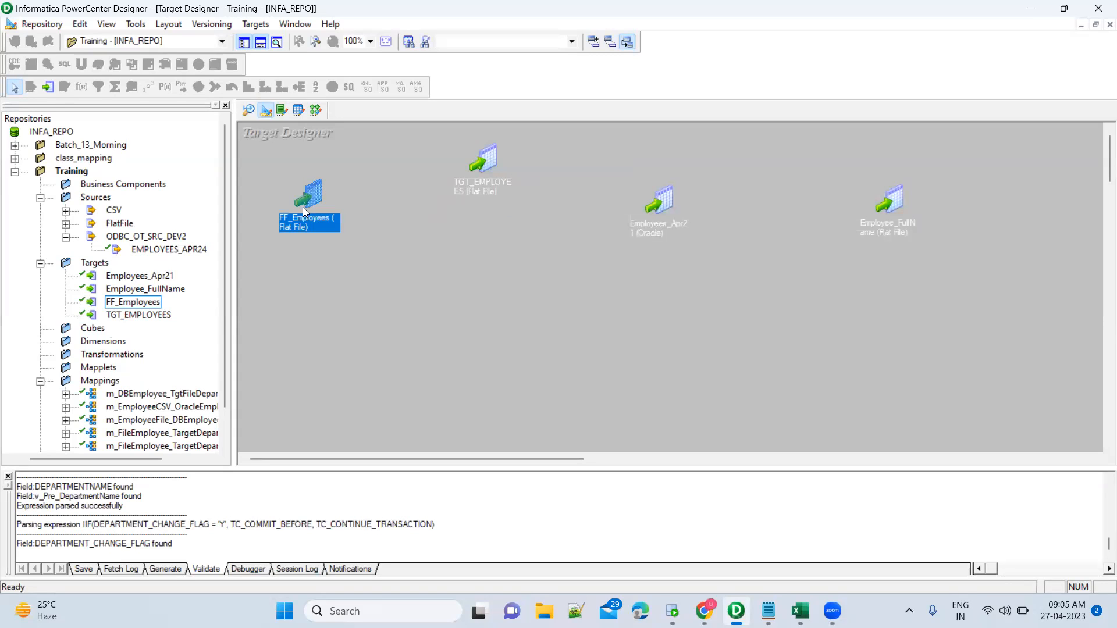
right_click(318, 201)
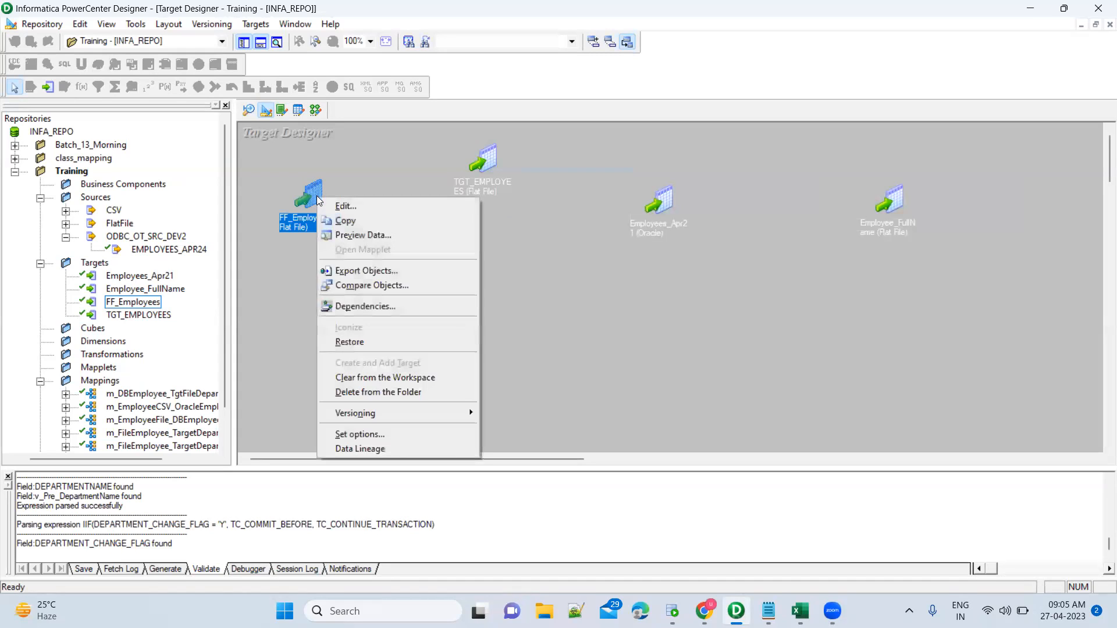
click(345, 221)
right_click(448, 270)
click(348, 337)
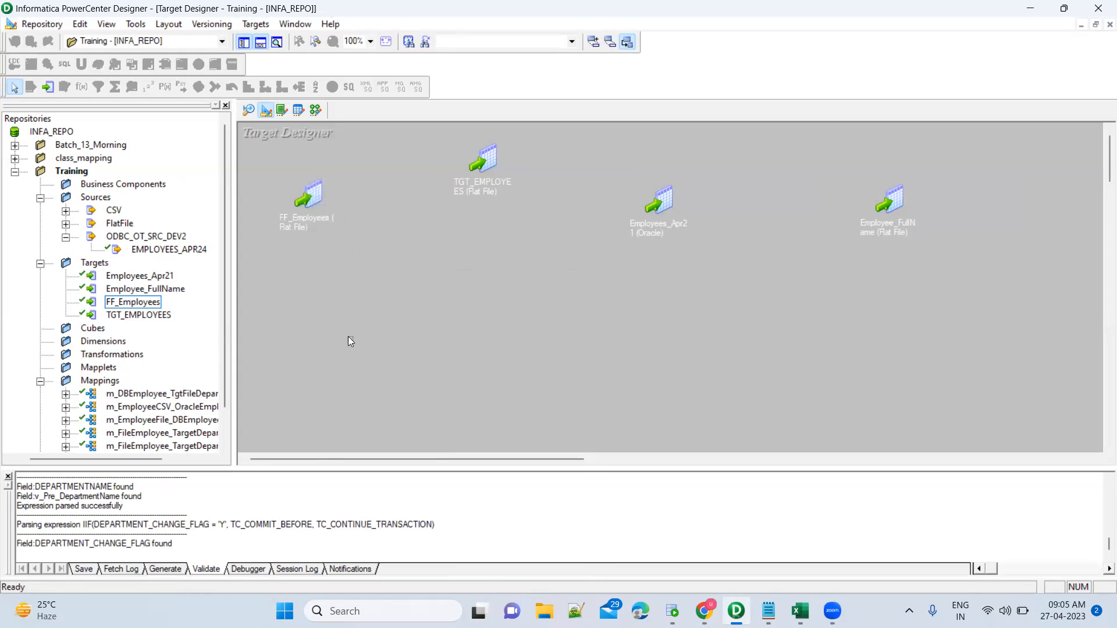
right_click(426, 270)
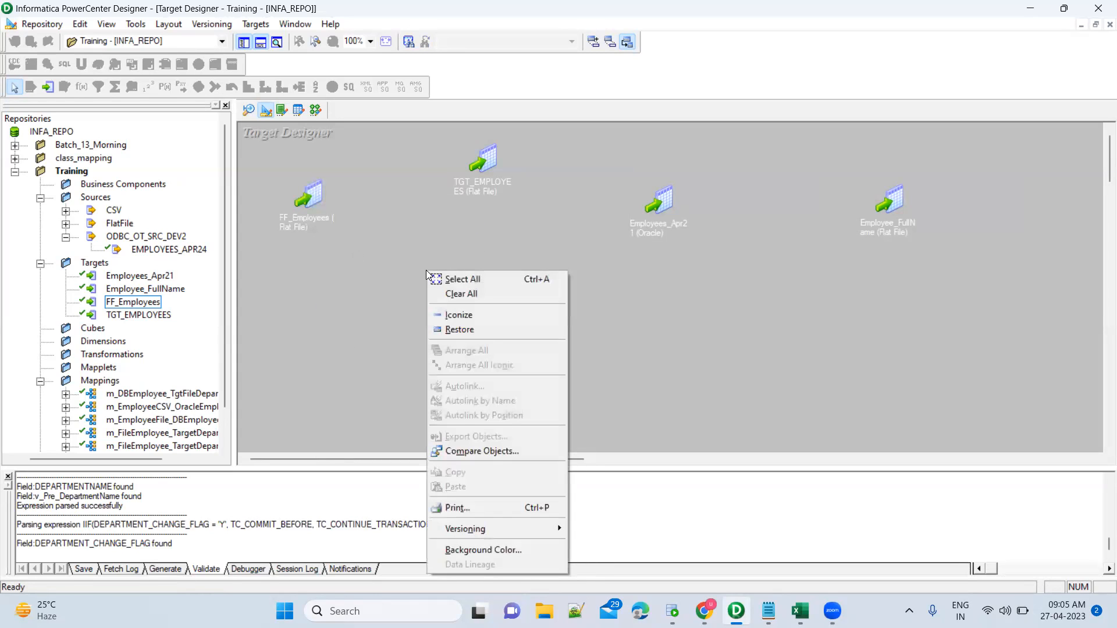
click(345, 327)
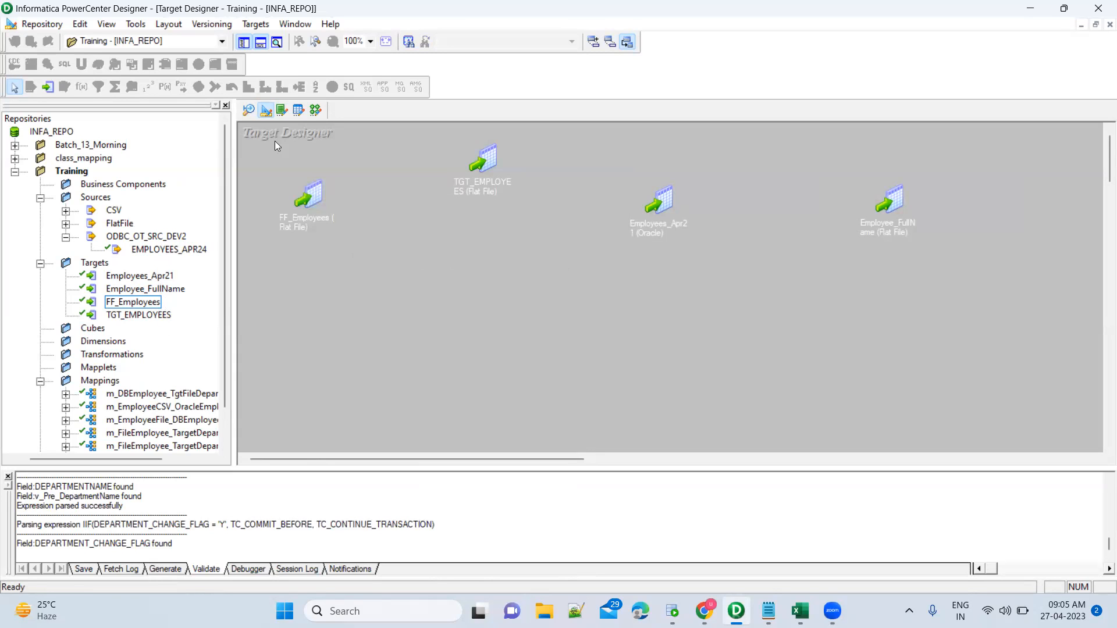
Return to the m_DBEmployee_TgtFileDepartment_TCT mapping and deselect TCT_DEPARTMENTCHANGE.
click(316, 110)
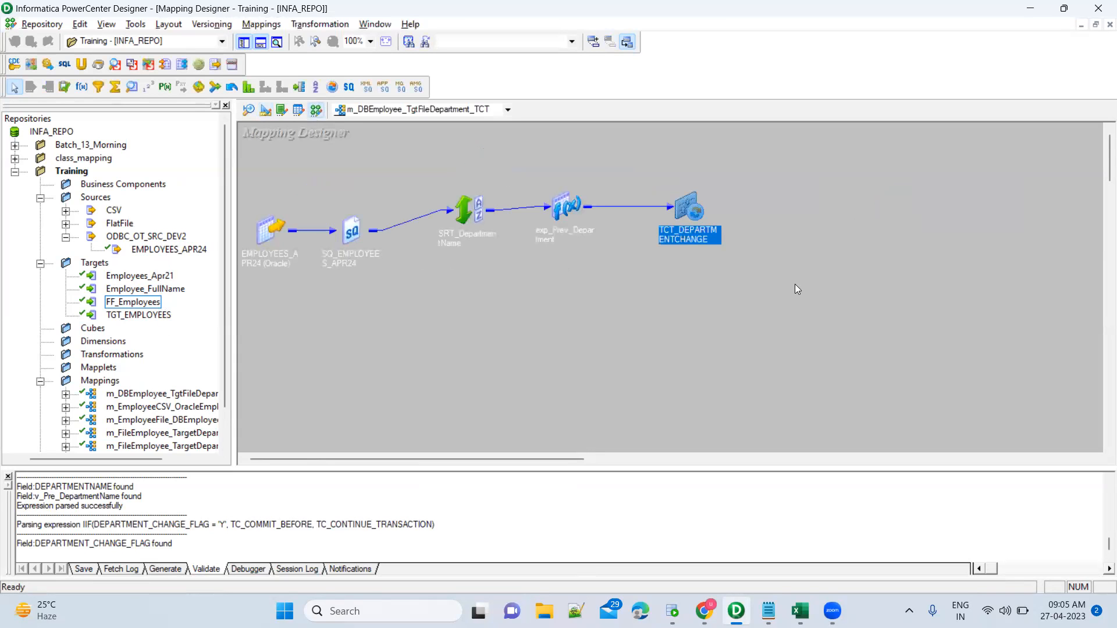
click(795, 211)
right_click(795, 211)
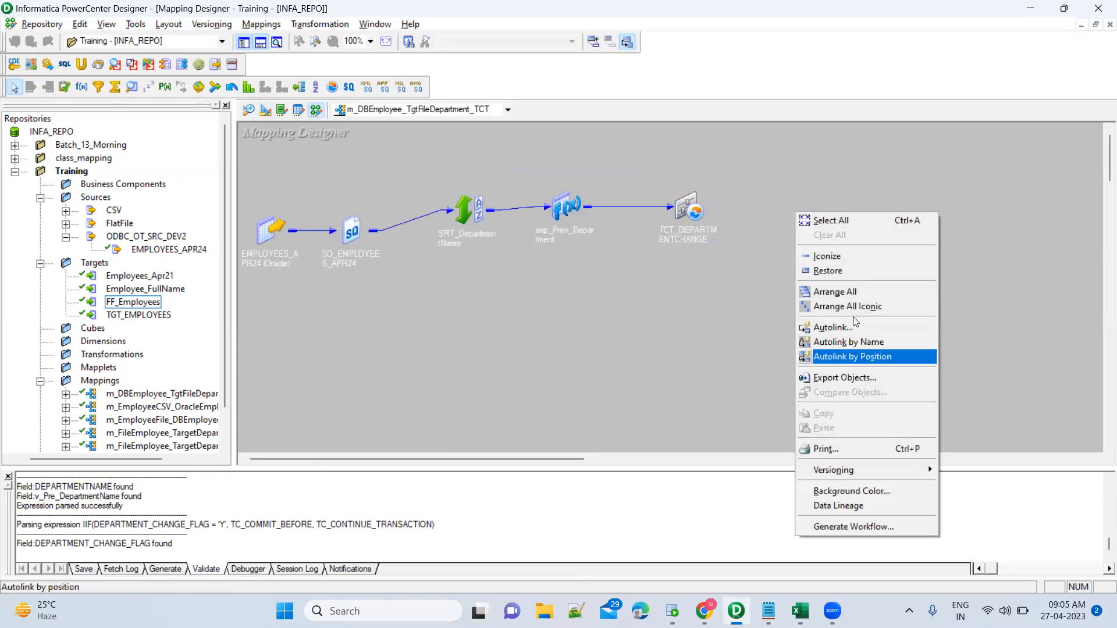
click(733, 345)
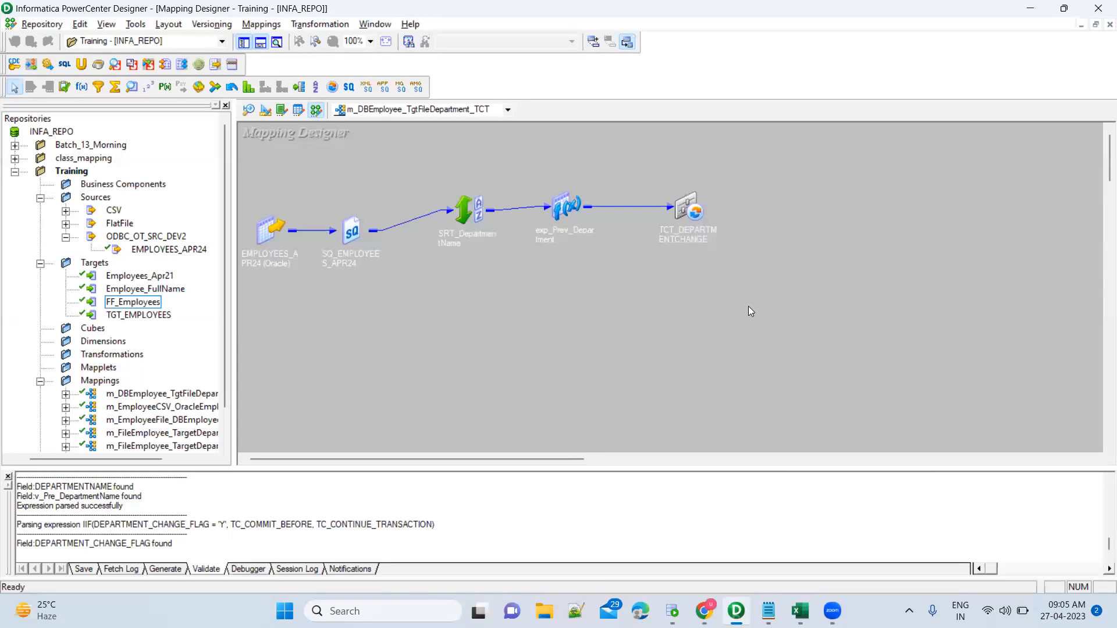
In Target Designer, expand FF_Employees and review its column definitions without changes.
click(267, 112)
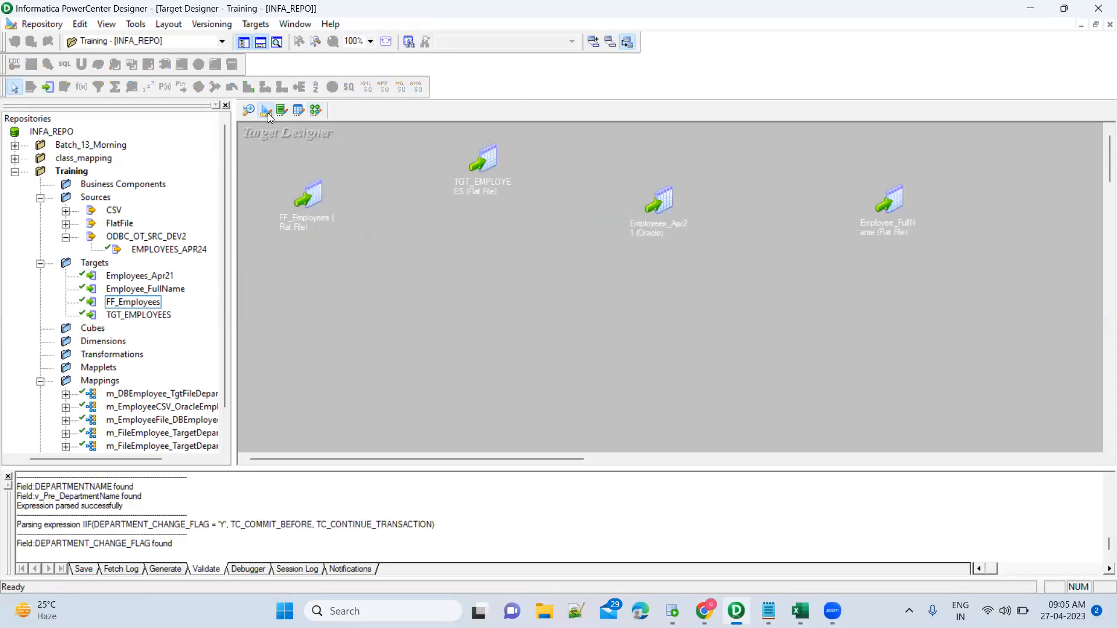
click(315, 200)
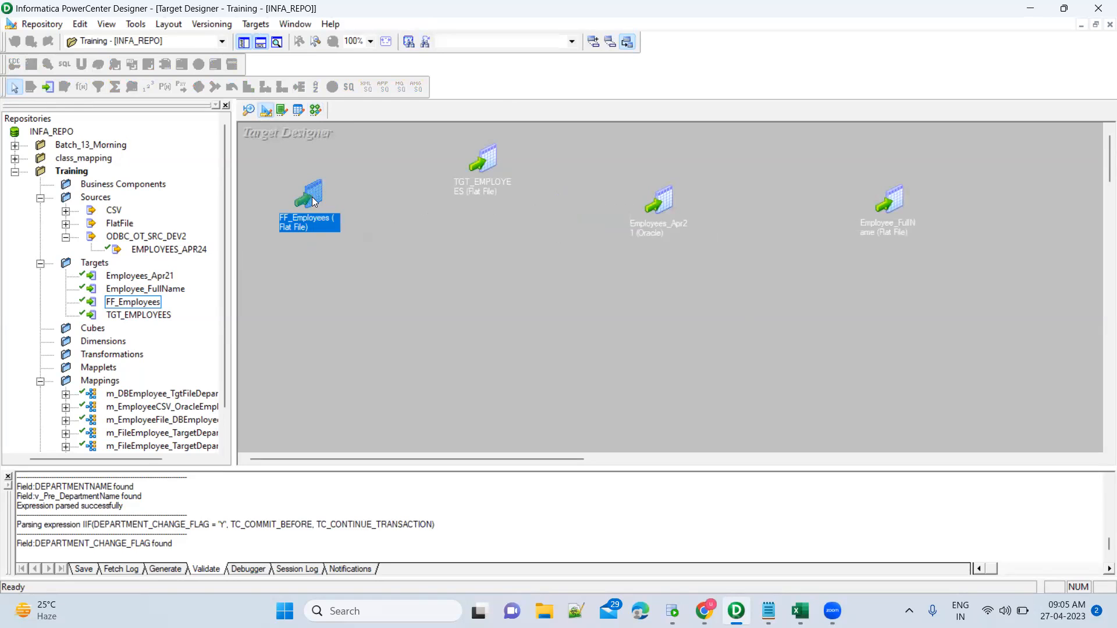
double_click(311, 197)
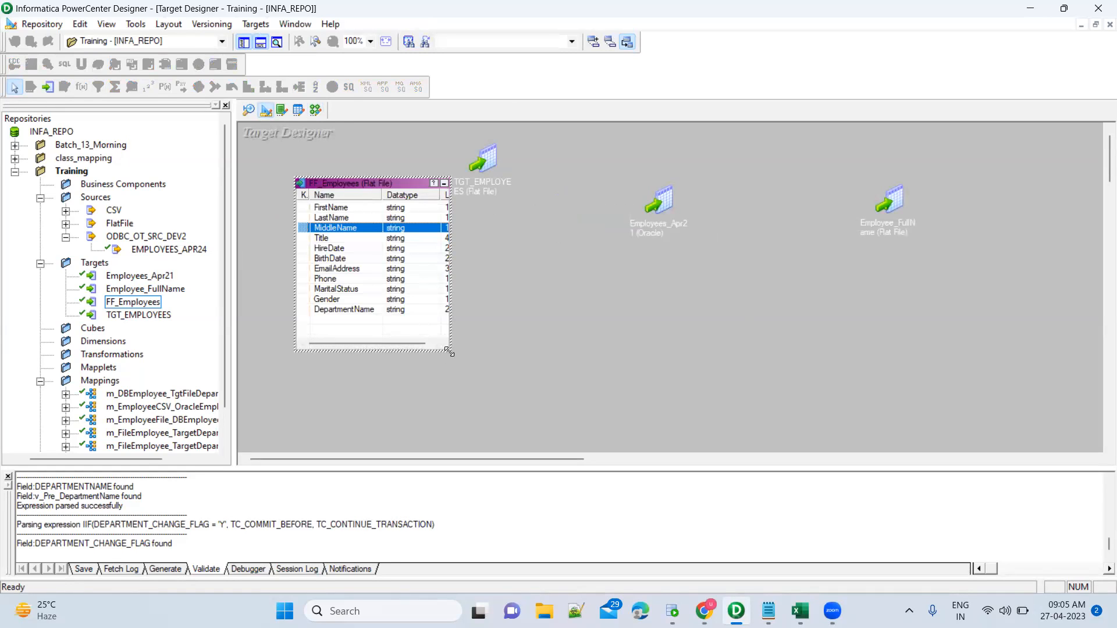
drag(449, 353, 549, 363)
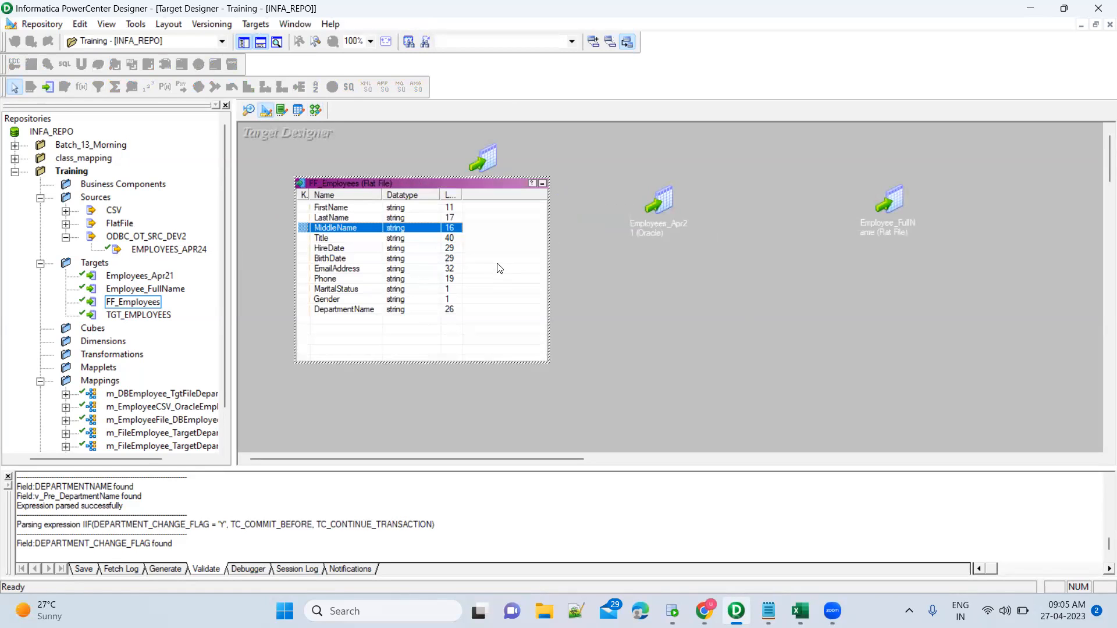
double_click(451, 185)
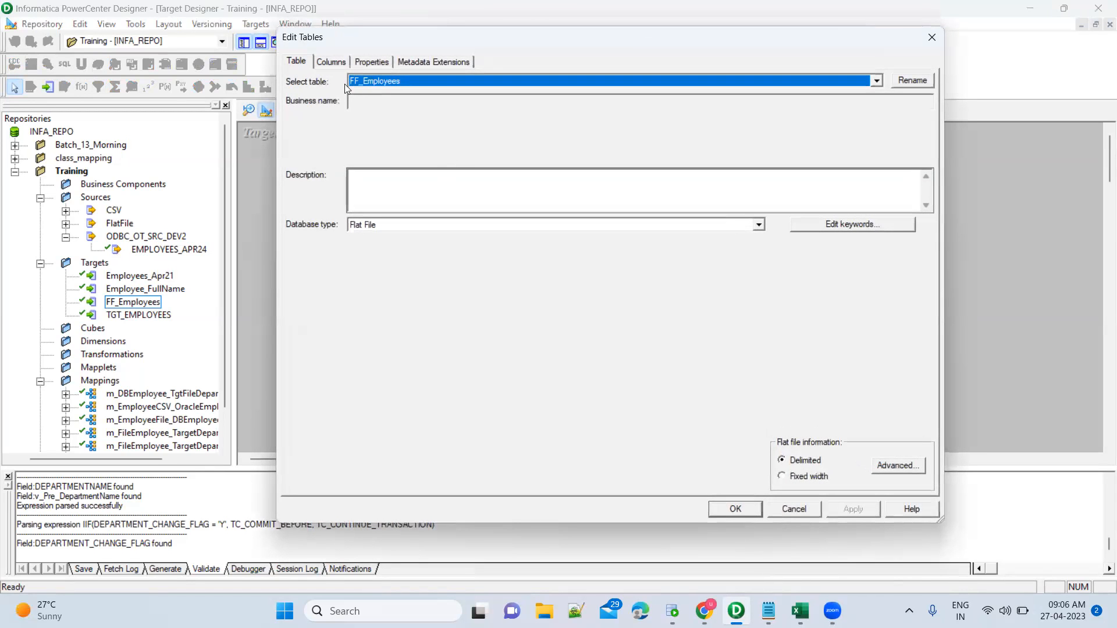
click(331, 62)
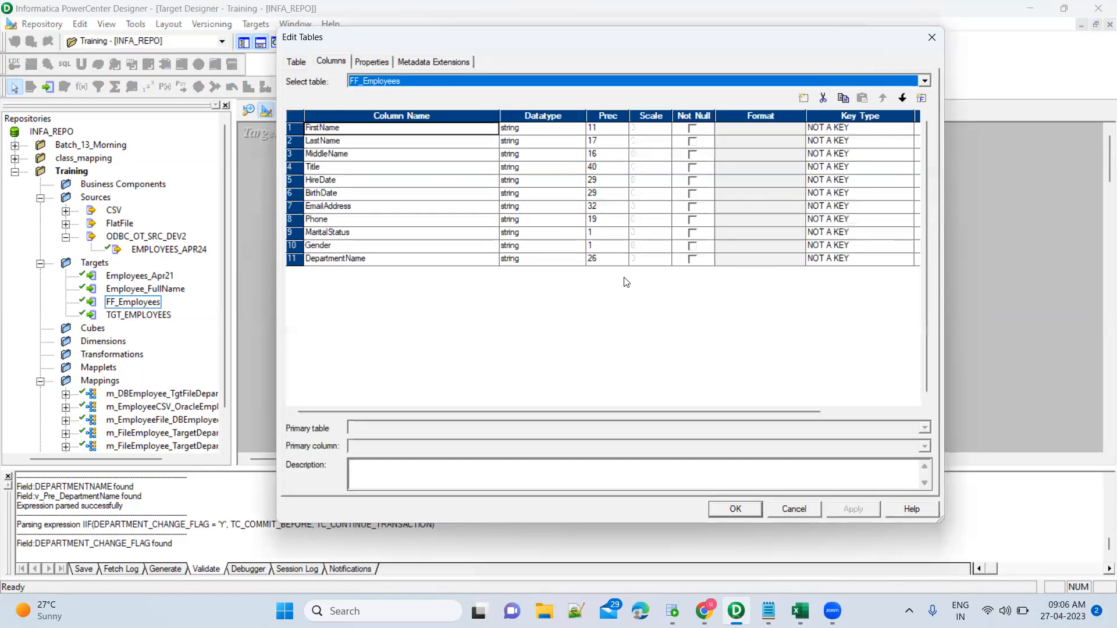
key(Escape)
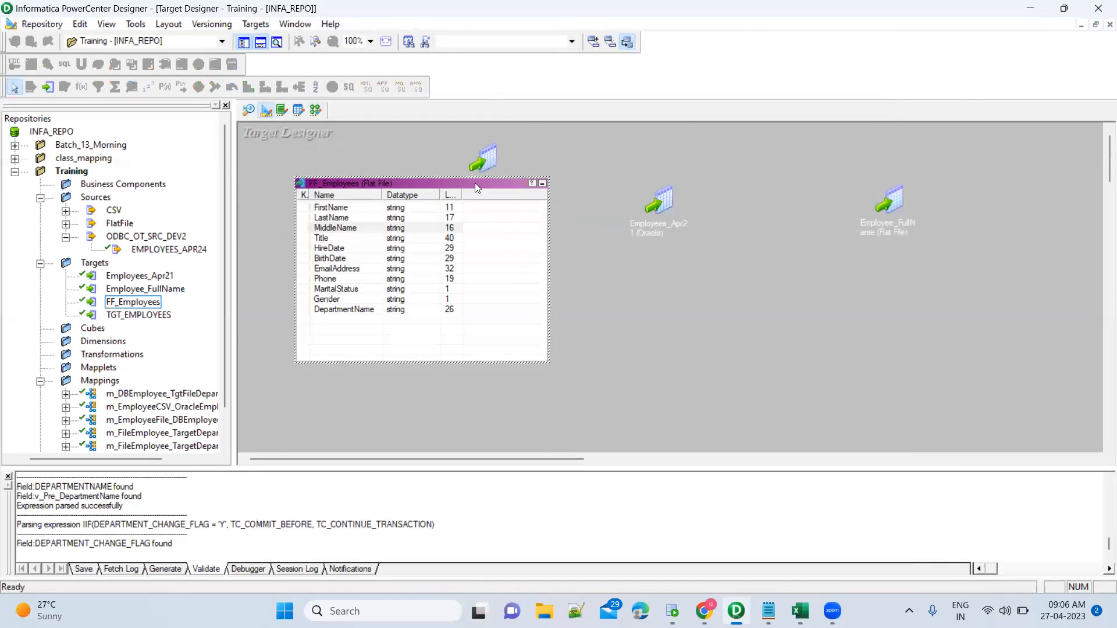
Select FF_Employees' 11 column rows, then return to the mapping.
click(352, 210)
shift+click(356, 312)
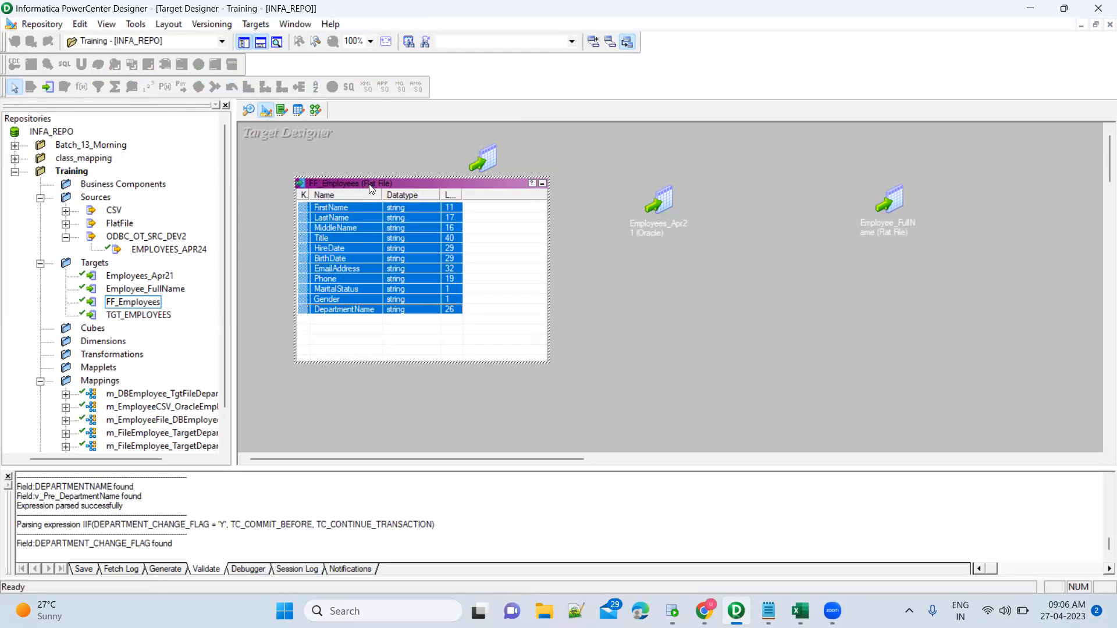
click(371, 244)
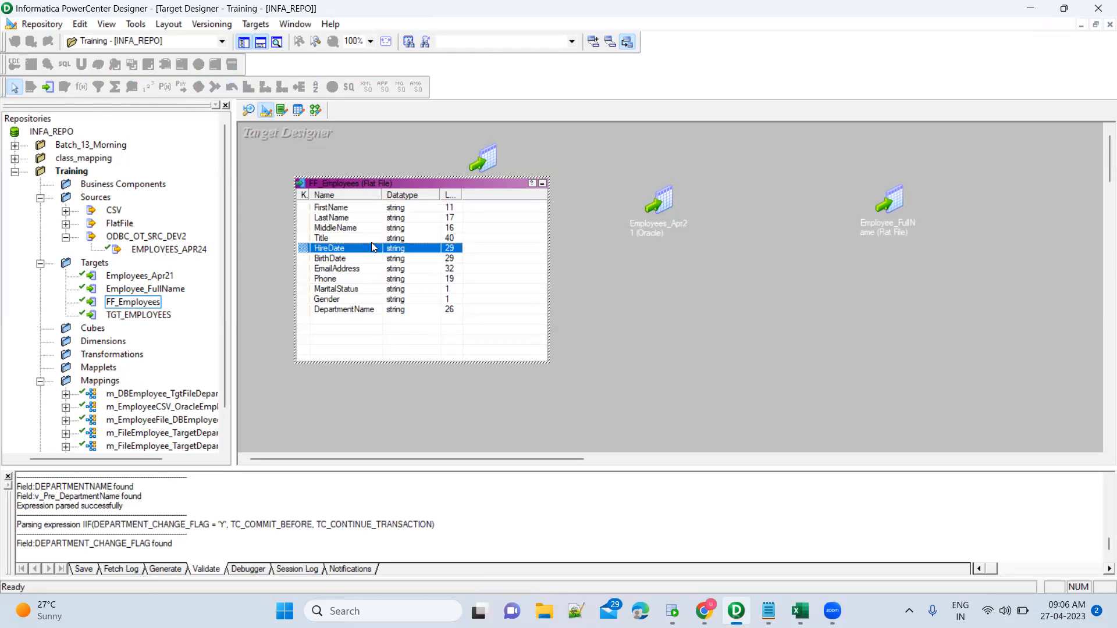
click(362, 212)
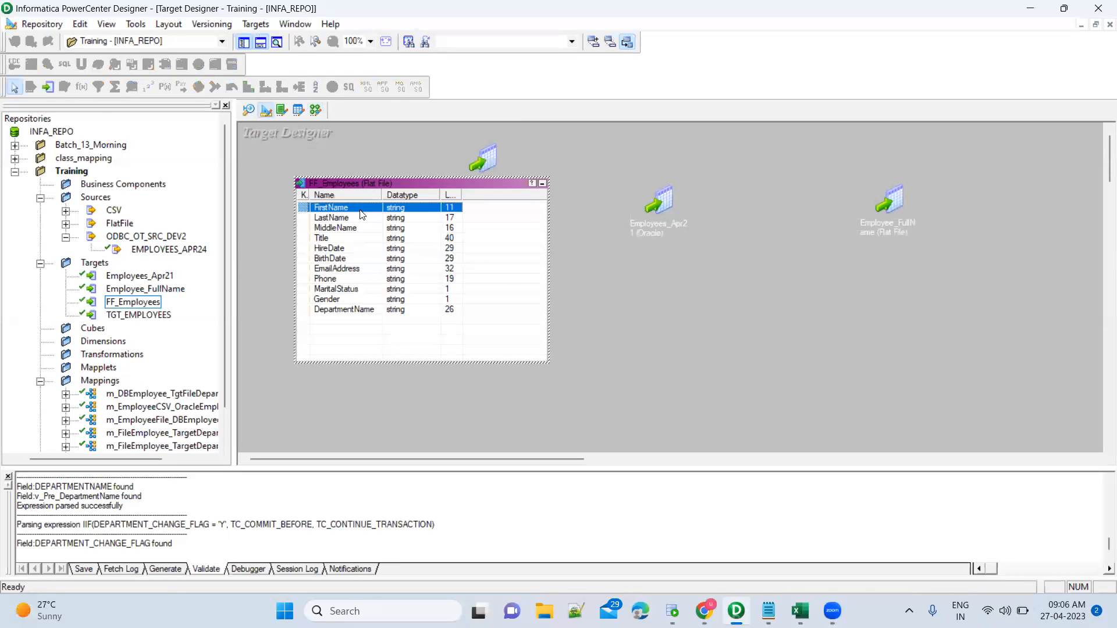
shift+click(356, 313)
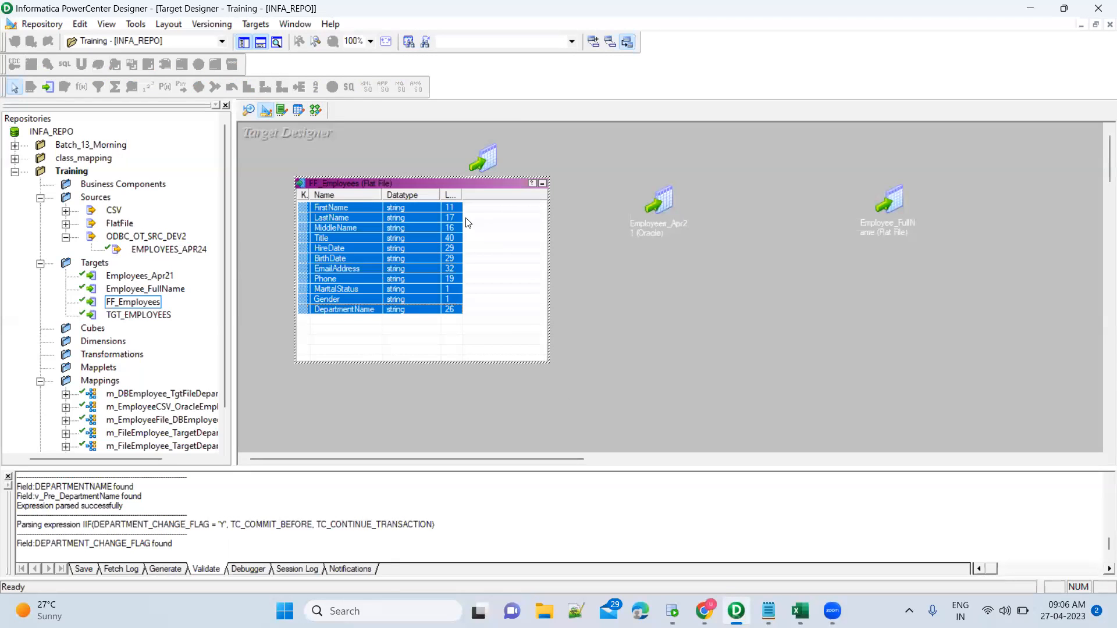
click(581, 241)
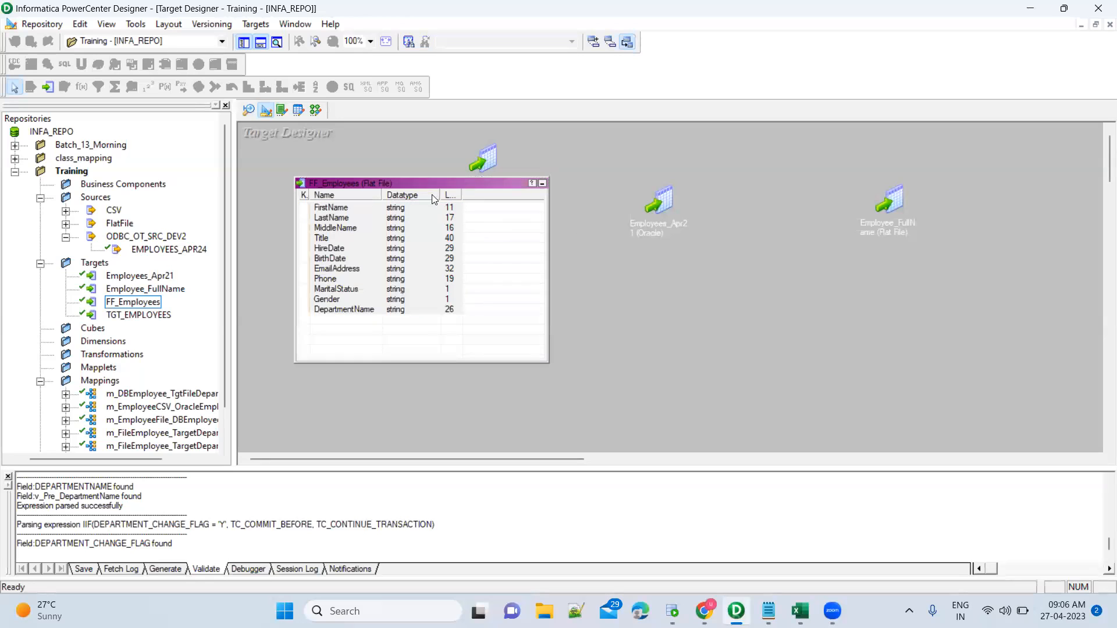
click(317, 110)
Create a TCT_DEPARTMENTCHANGE target definition from the transaction control and enlarge it to show all columns.
right_click(684, 207)
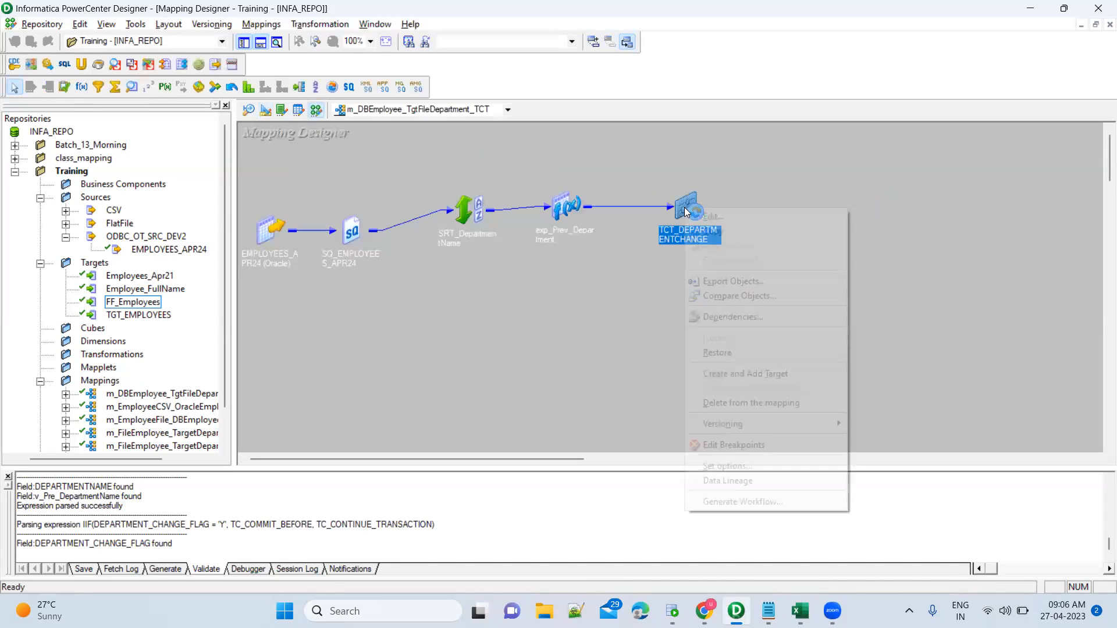
click(742, 371)
drag(766, 230, 927, 151)
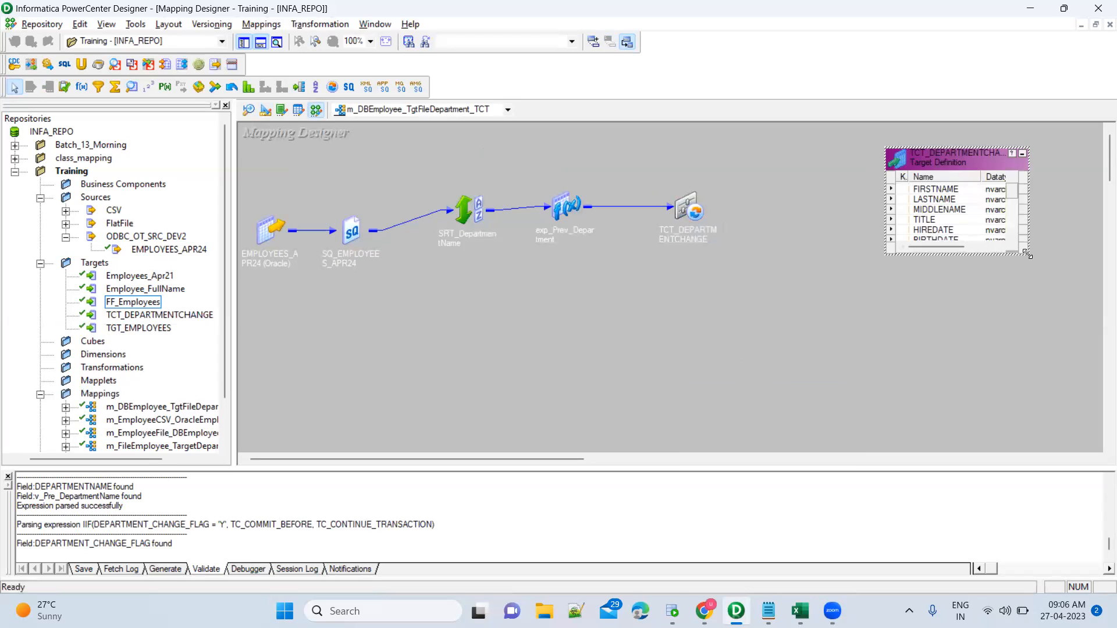
drag(1027, 255, 1068, 393)
click(954, 312)
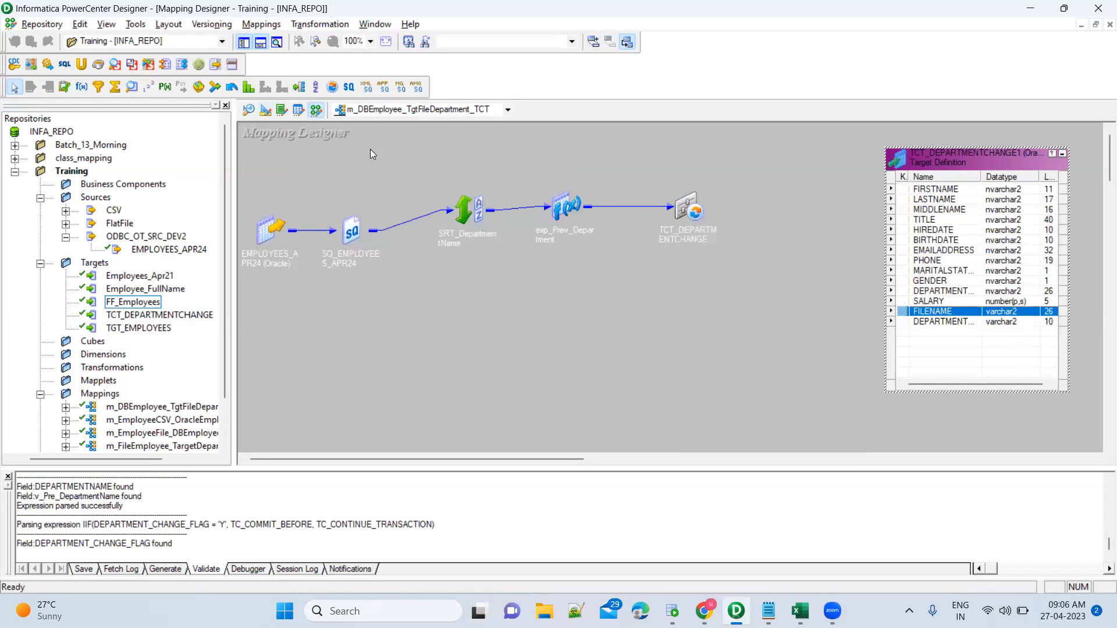
click(266, 110)
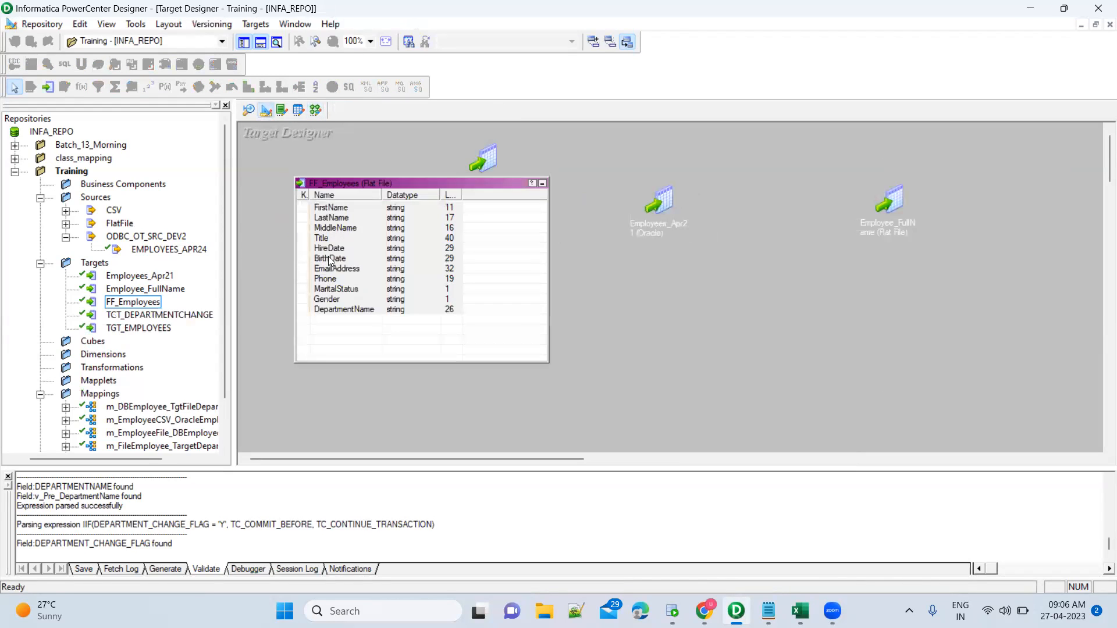
Place TCT_DEPARTMENTCHANGE in the Target Designer and change its database type from Oracle to Flat File.
click(541, 185)
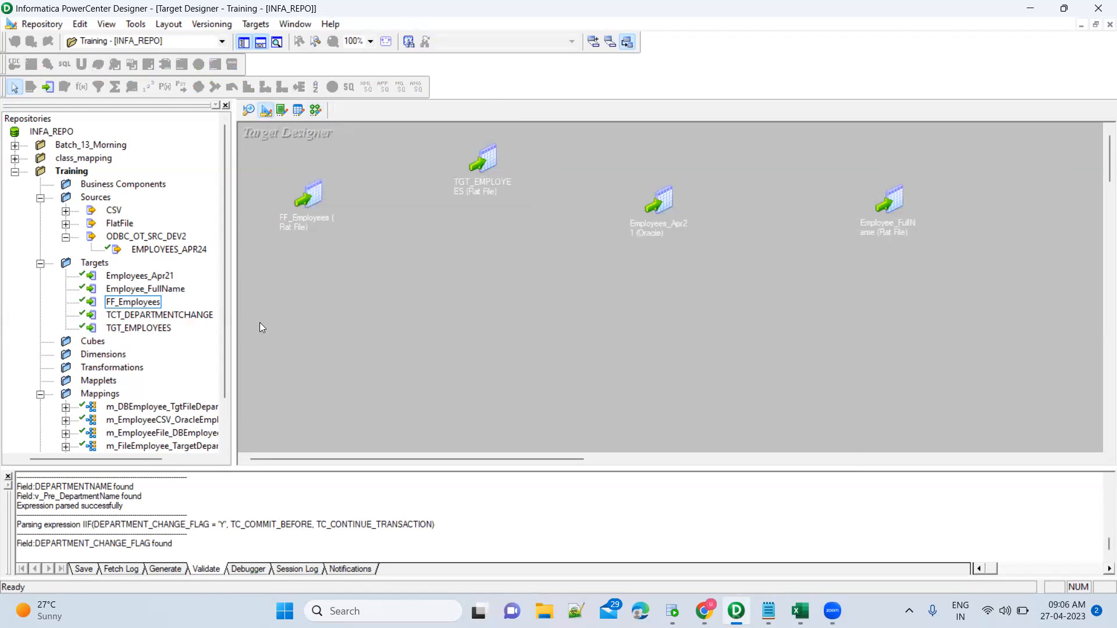
click(188, 317)
drag(188, 321, 508, 306)
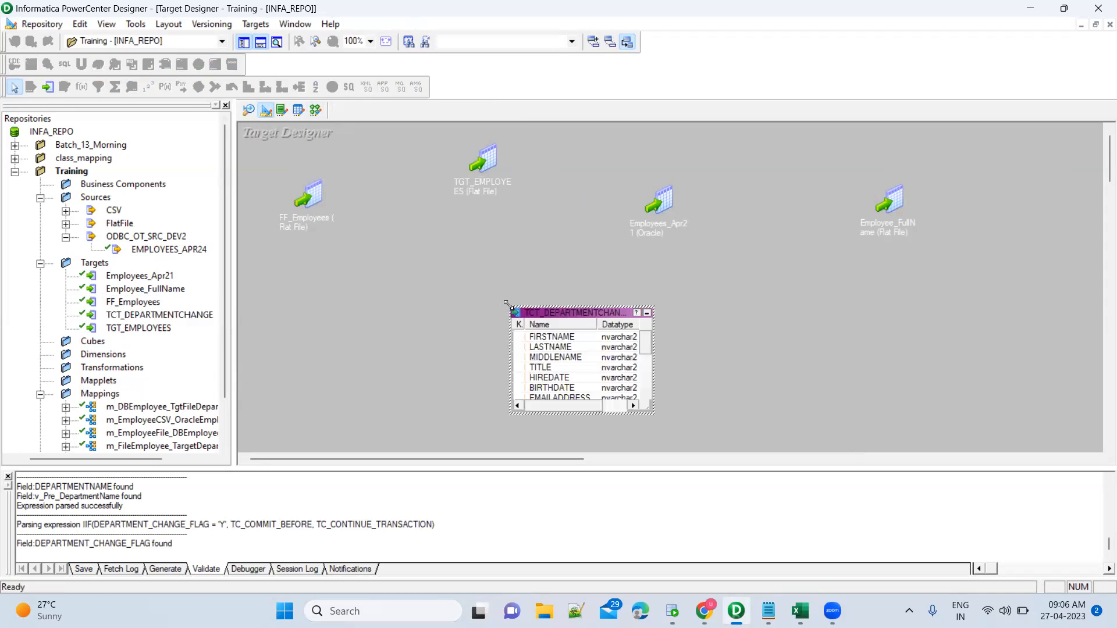
double_click(591, 317)
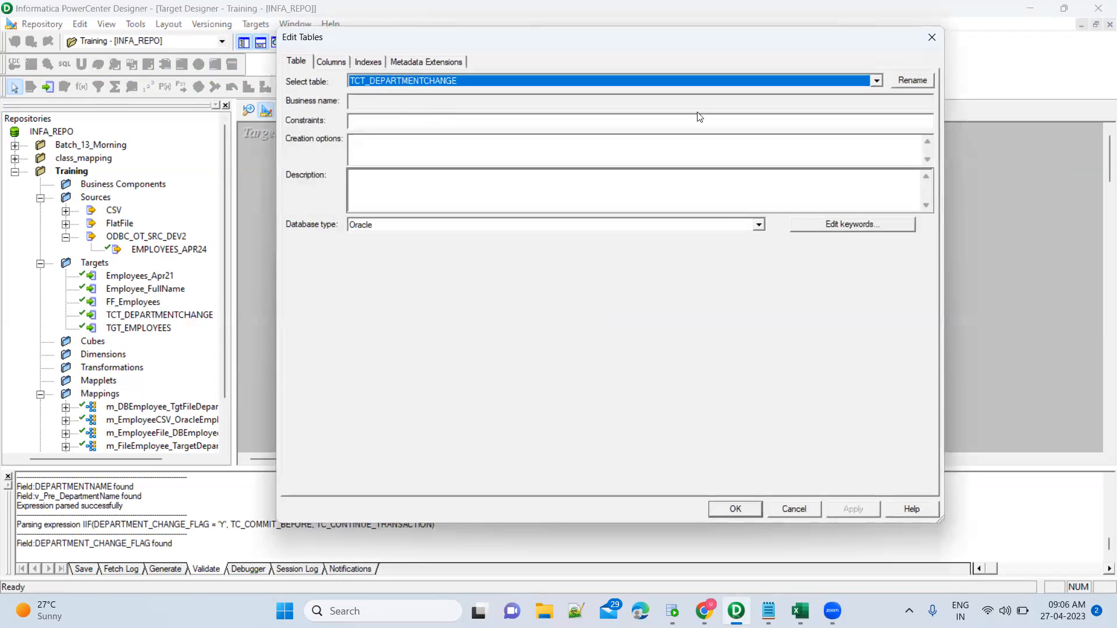
click(758, 226)
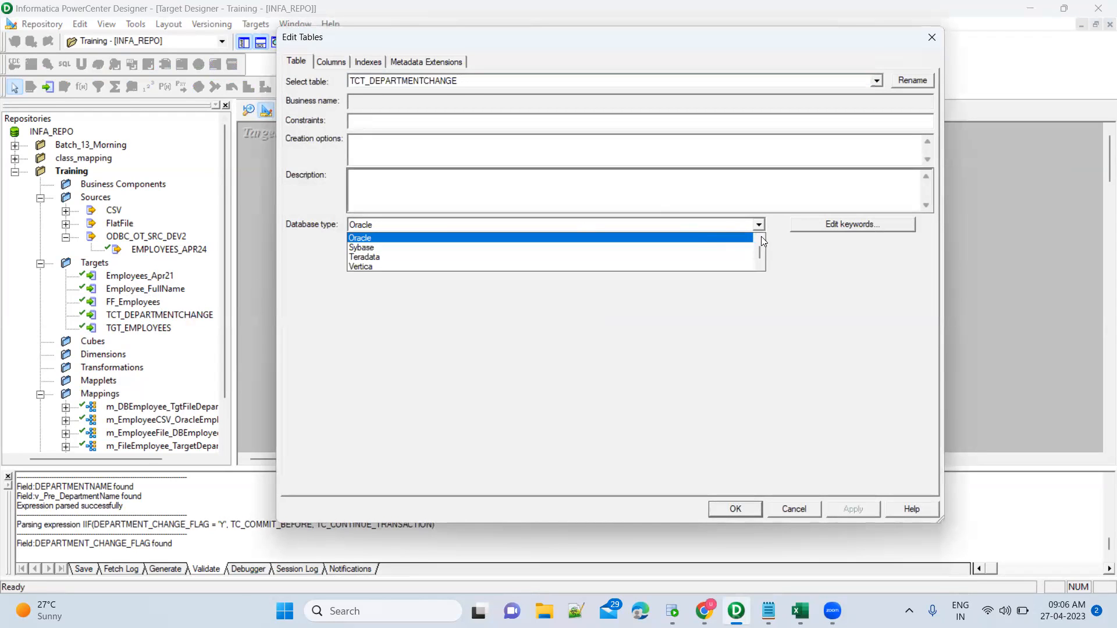
scroll(763, 240, up, 6)
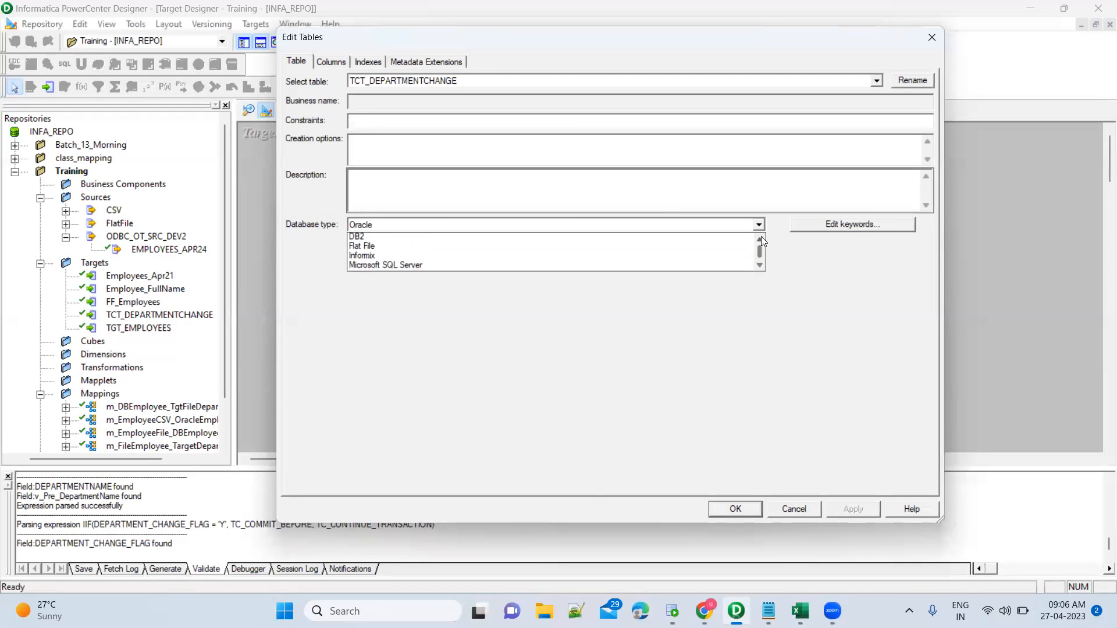
click(366, 245)
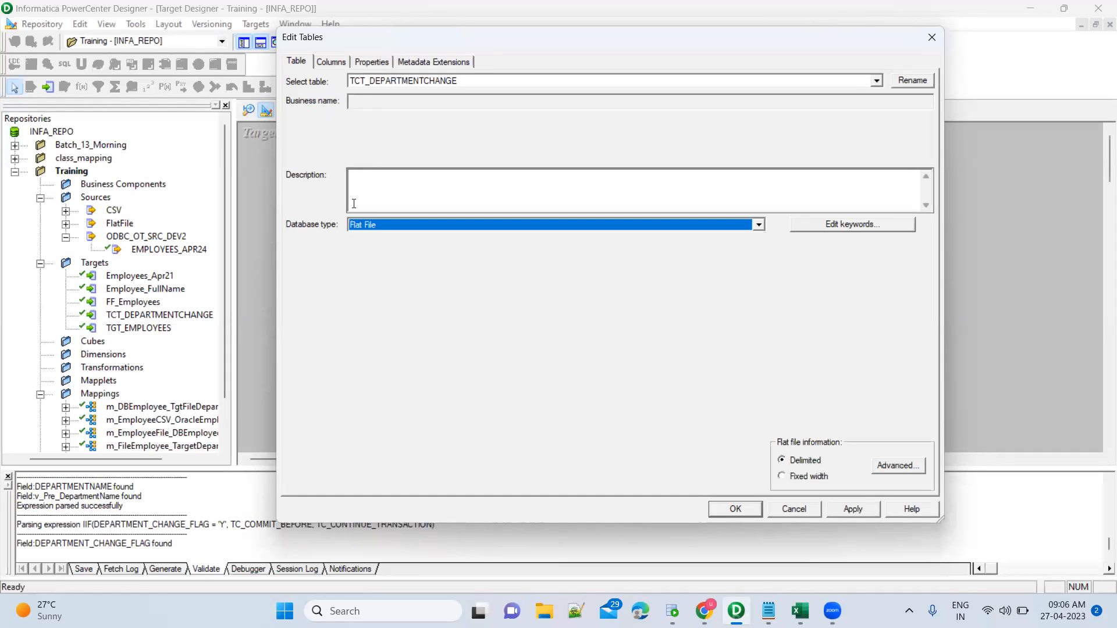
Remove the FILENAME and DEPARTMENT_CHANGE_FLAG columns from TCT_DEPARTMENTCHANGE and apply.
click(337, 62)
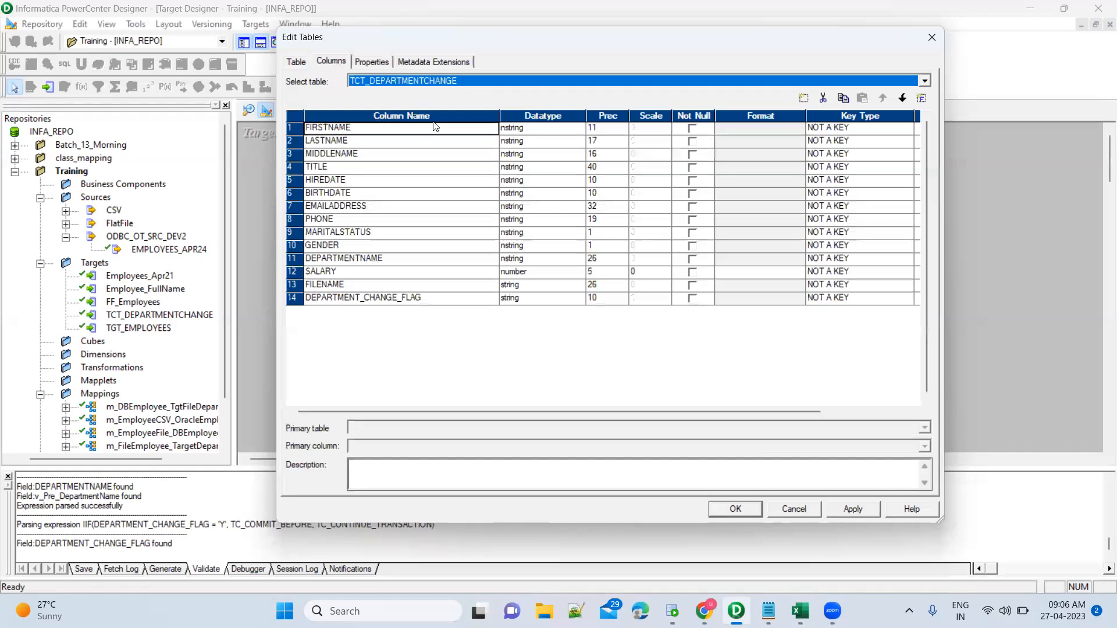
click(289, 286)
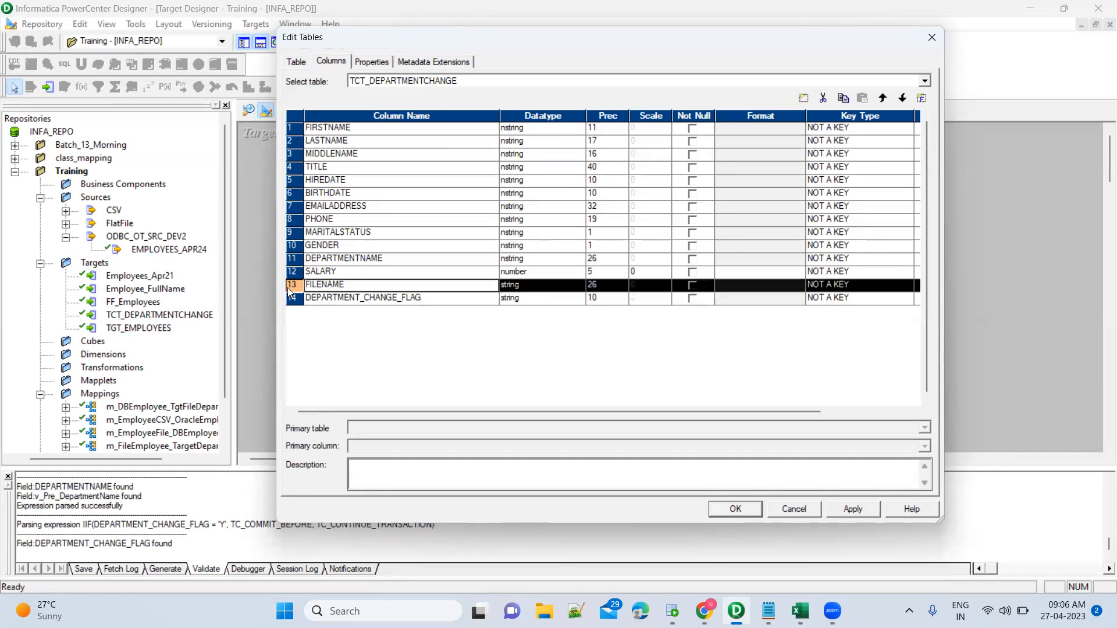
shift+click(289, 299)
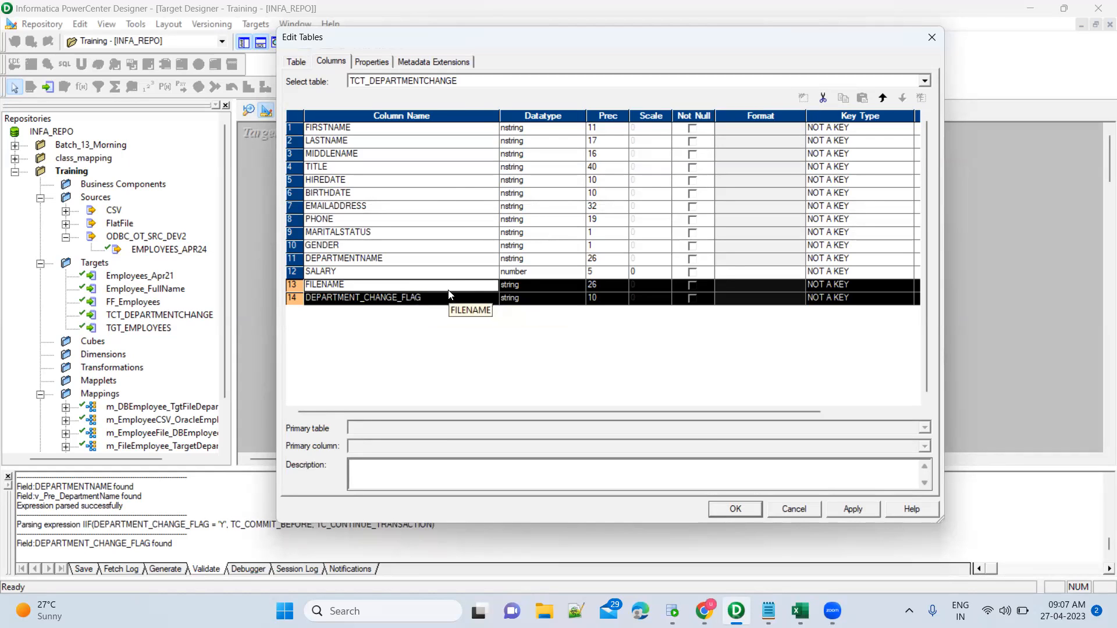
click(822, 100)
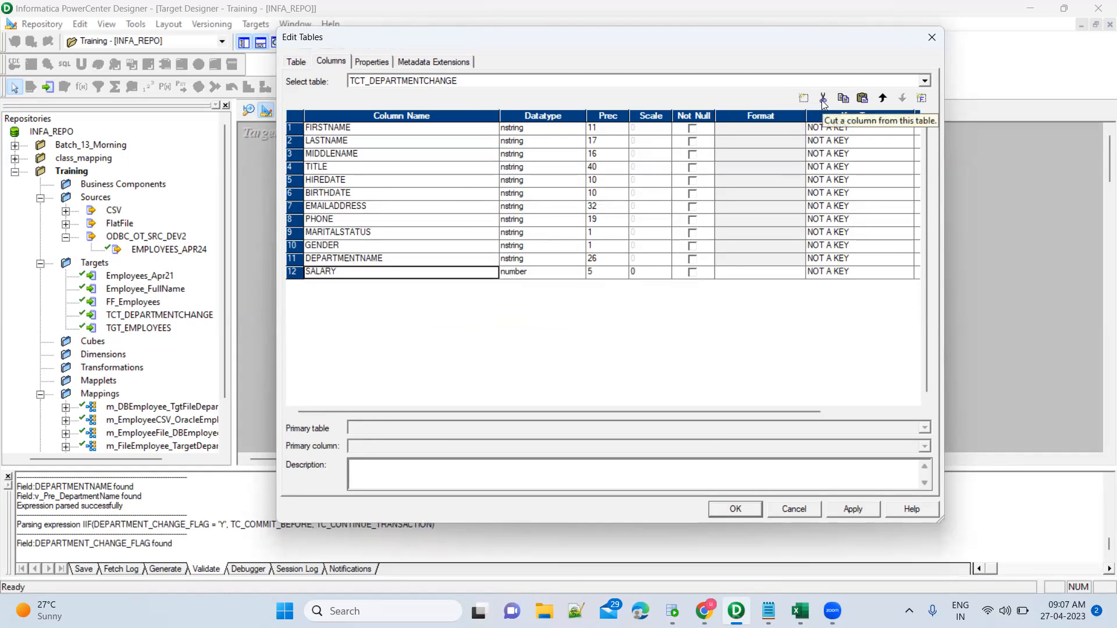
click(851, 510)
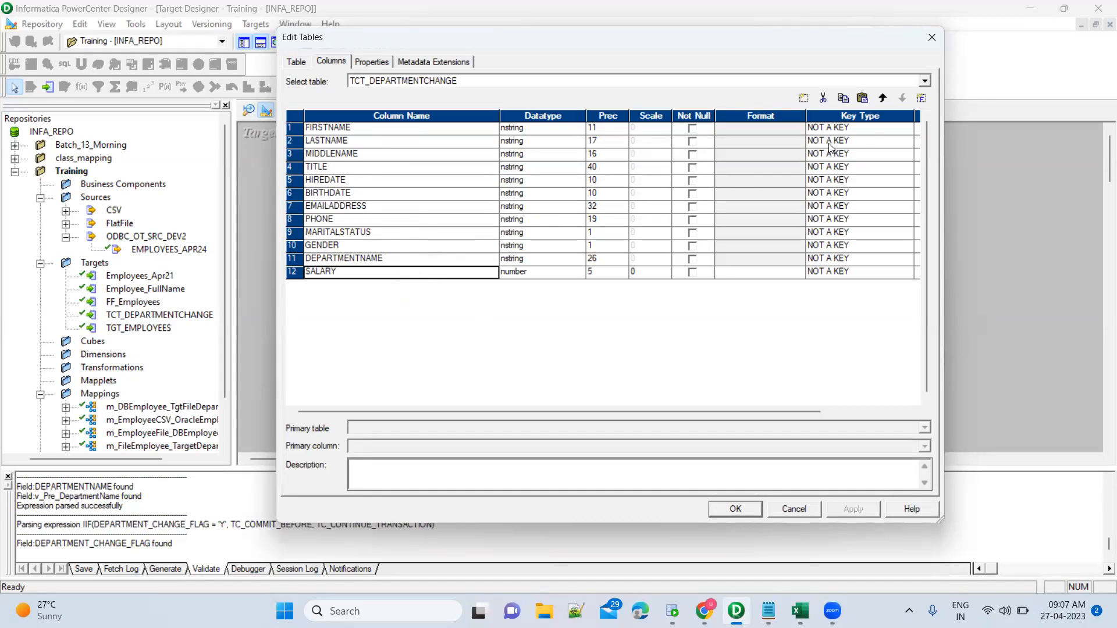
Add a FileName column (string, 255) and apply the change.
click(923, 99)
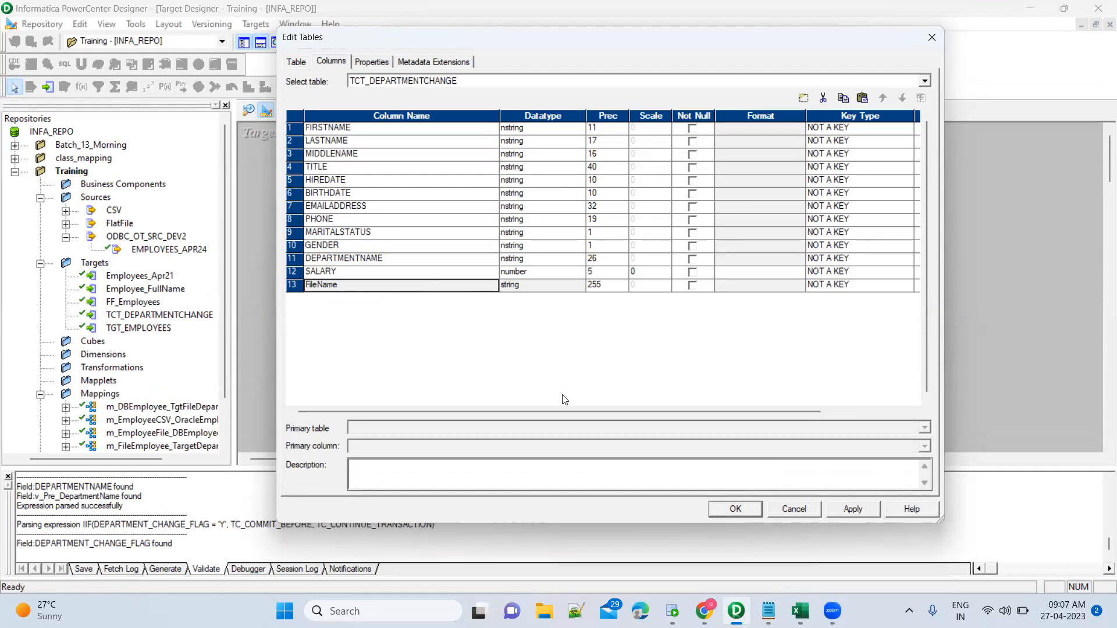
click(853, 509)
click(734, 509)
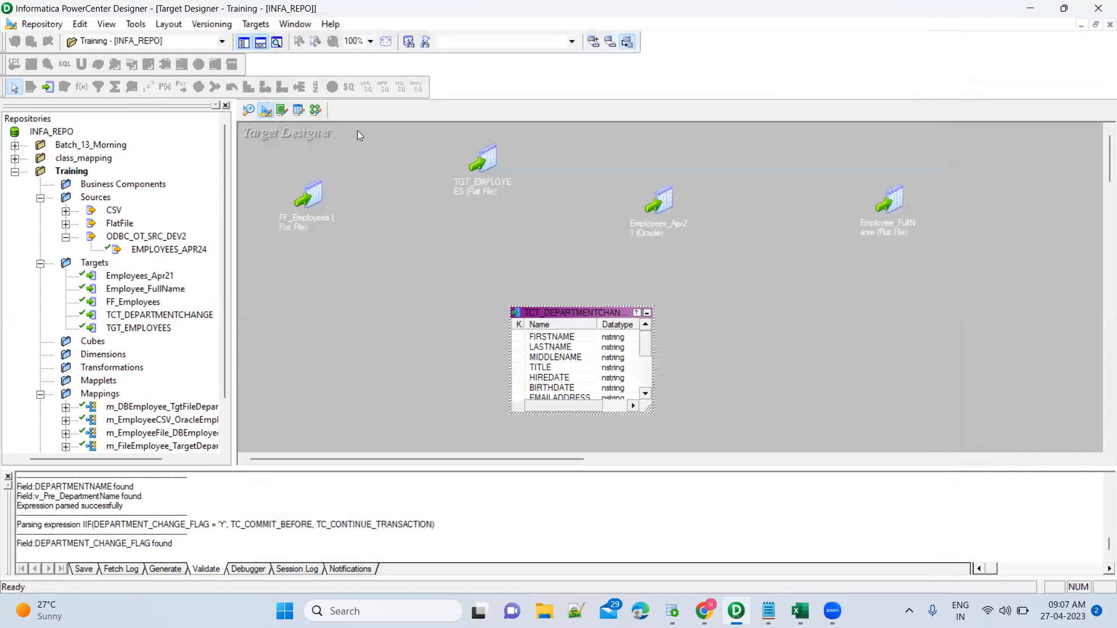
Expand exp_Prev_Department in the mapping and check its FILENAME port expression.
click(316, 113)
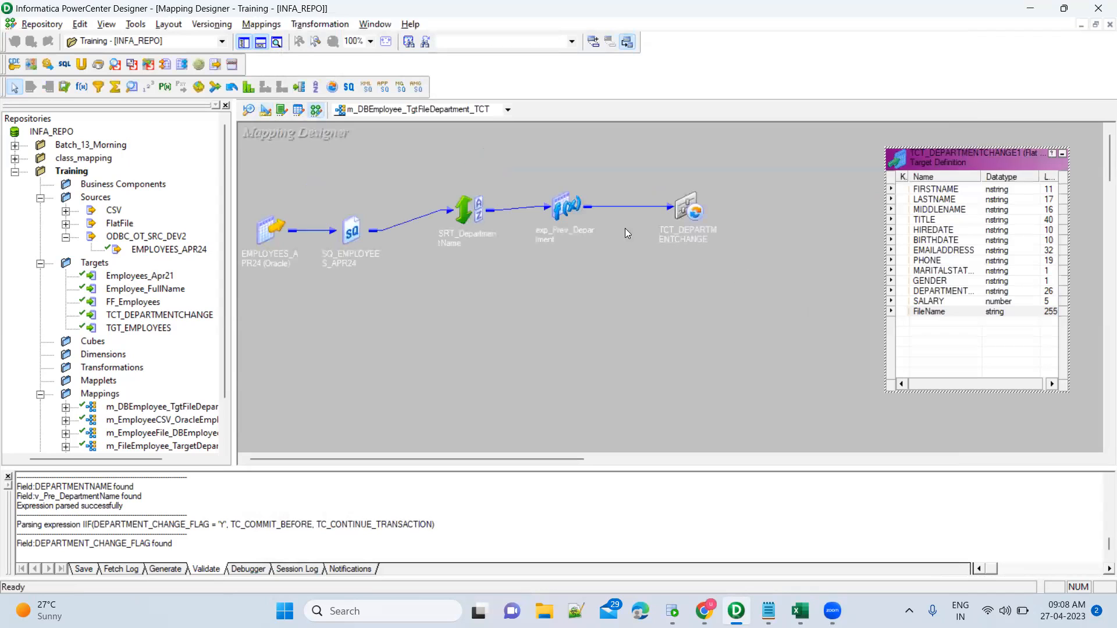
double_click(562, 205)
drag(609, 204, 466, 220)
click(470, 362)
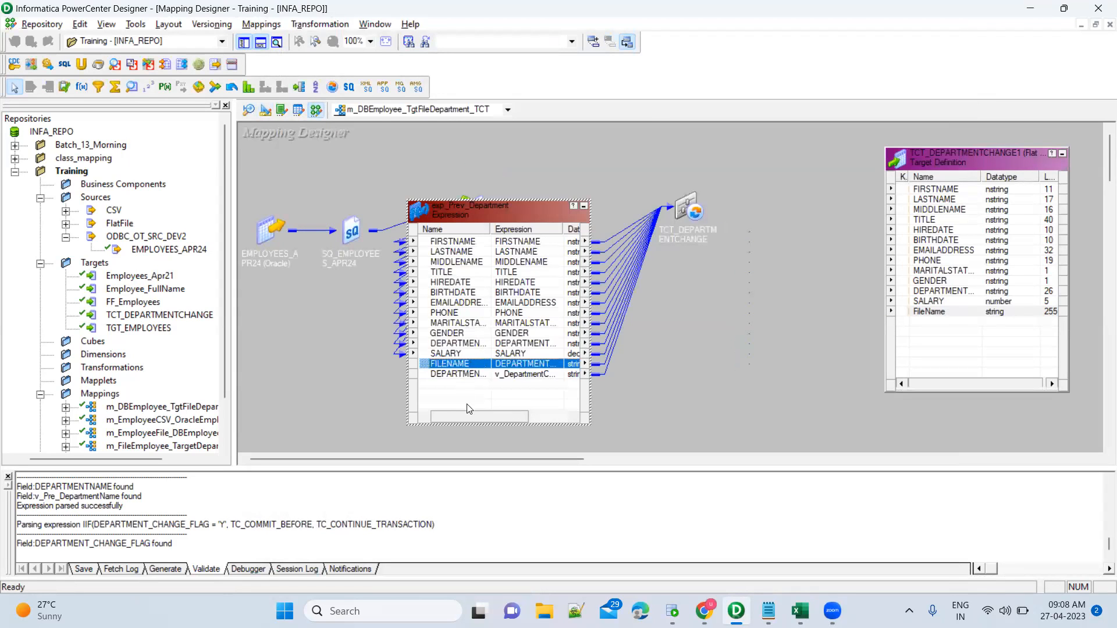
drag(470, 418, 516, 418)
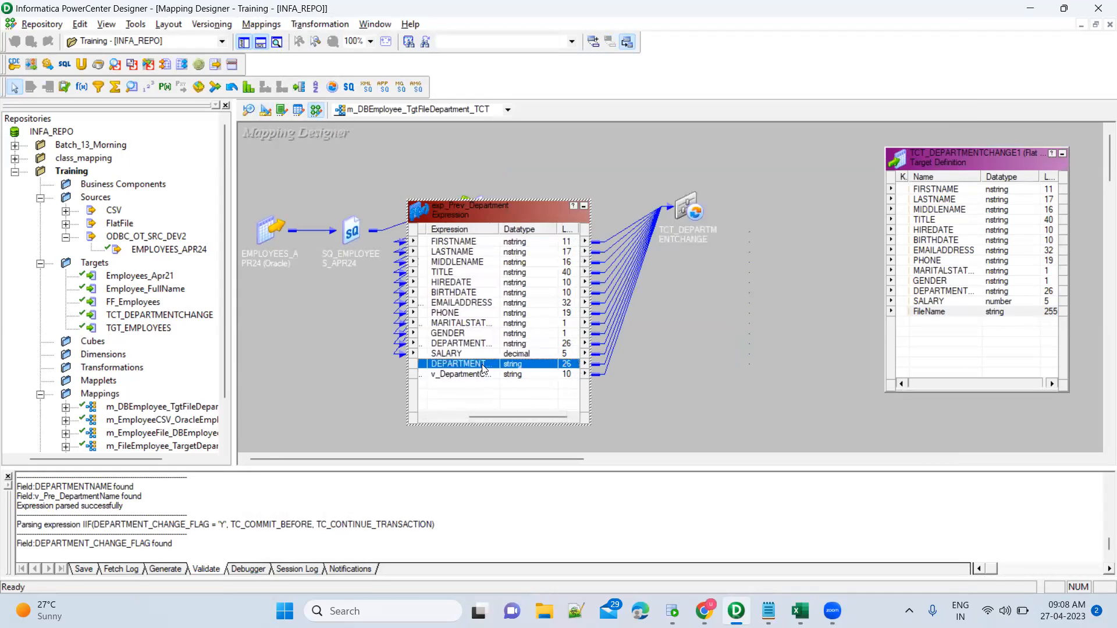
double_click(530, 204)
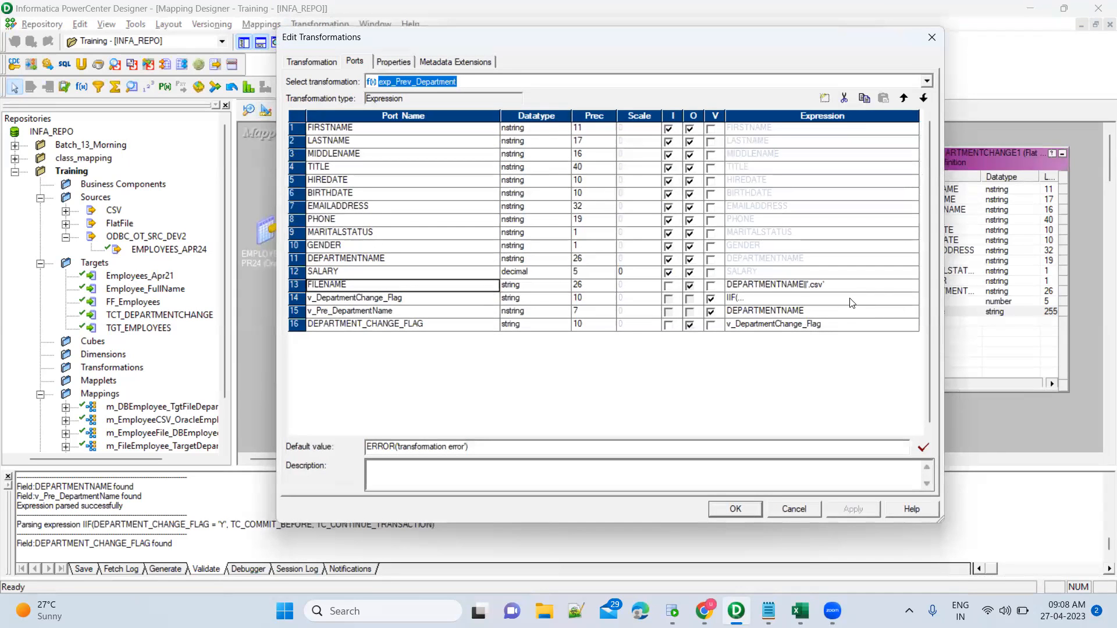
key(Escape)
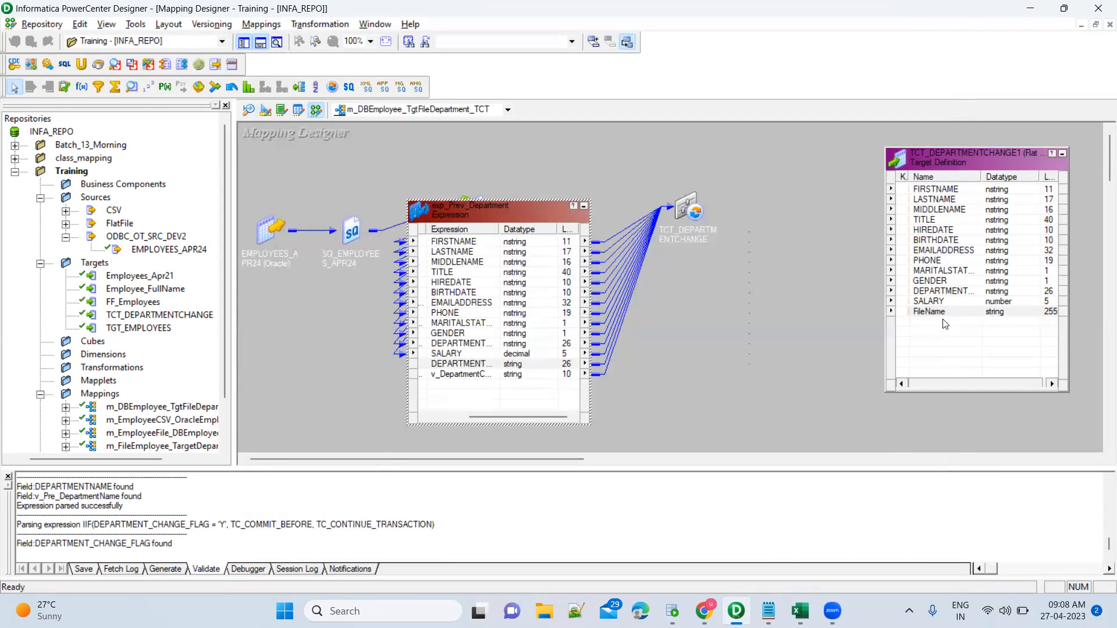
click(945, 324)
double_click(694, 210)
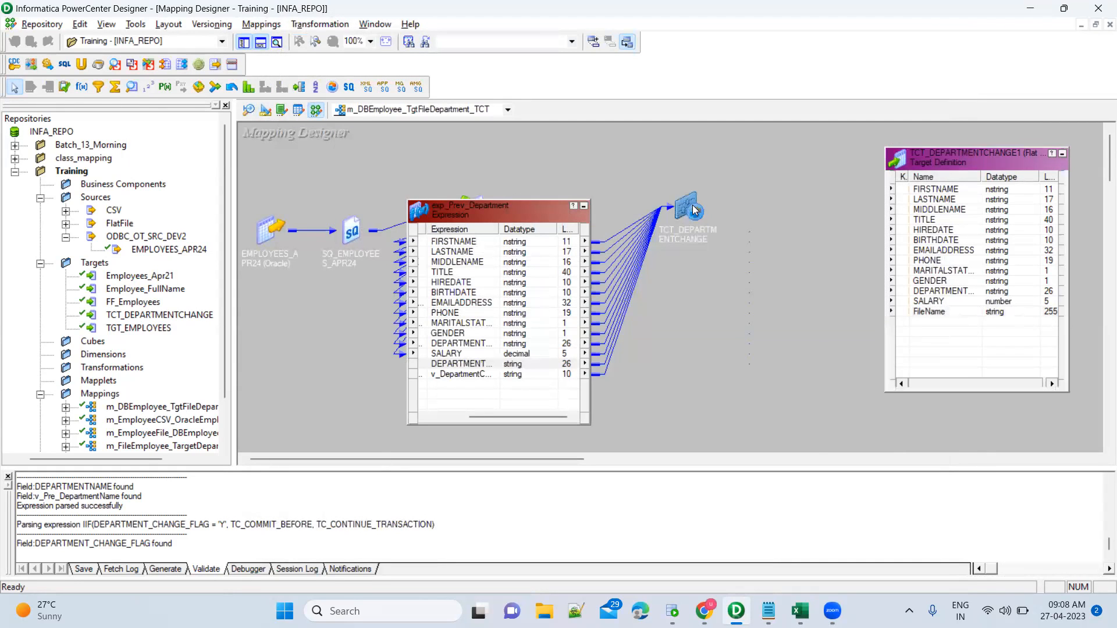
Link TCT_DEPARTMENTCHANGE ports FIRSTNAME through SALARY, plus FILENAME, to TCT_DEPARTMENTCHANGE1's columns.
drag(721, 198, 672, 157)
click(673, 195)
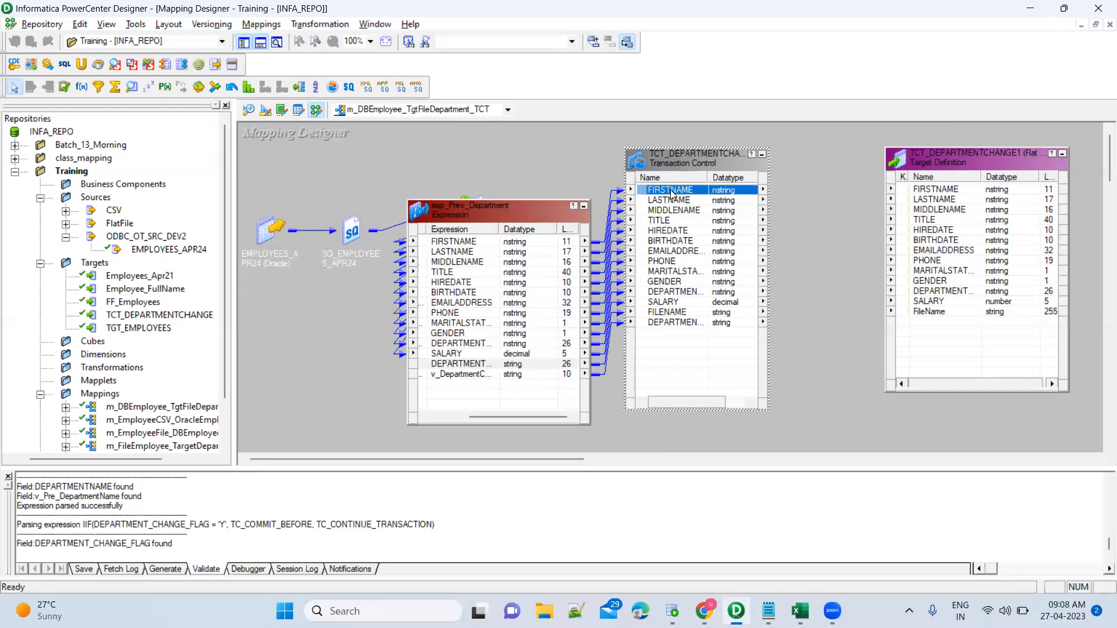
shift+click(682, 302)
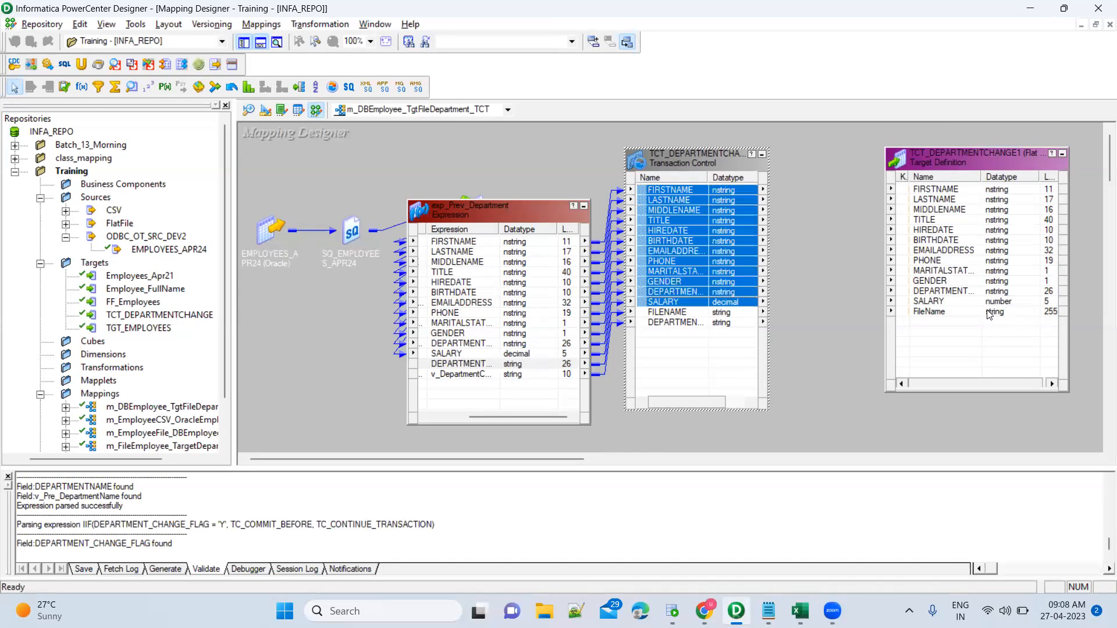
drag(643, 190, 935, 197)
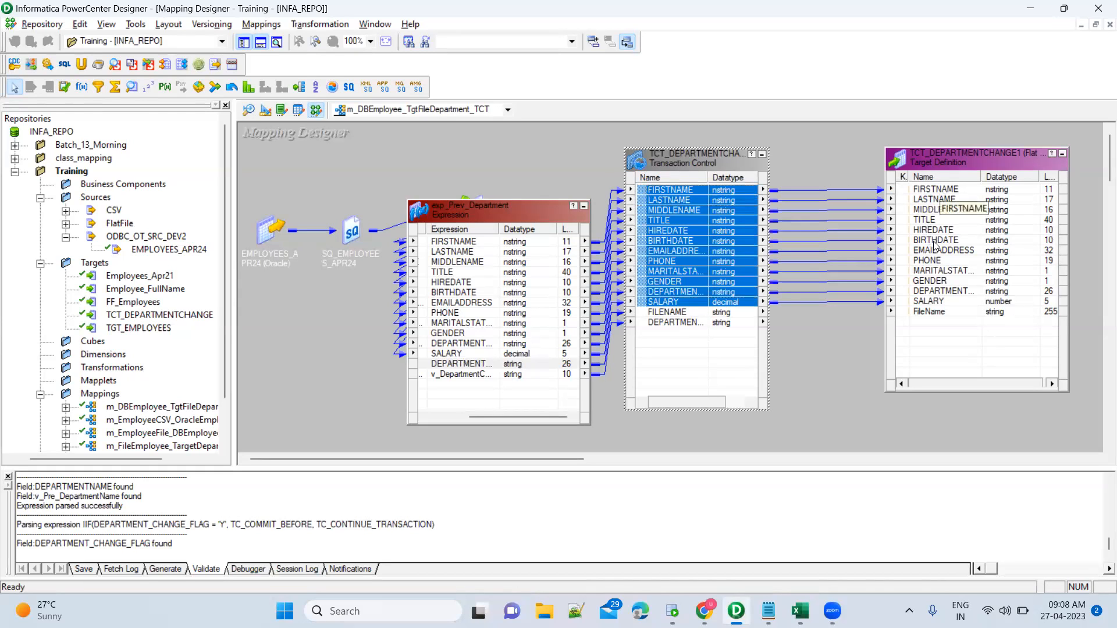
click(698, 313)
mouse_move(642, 316)
mouse_down()
mouse_move(911, 331)
mouse_move(938, 314)
mouse_up()
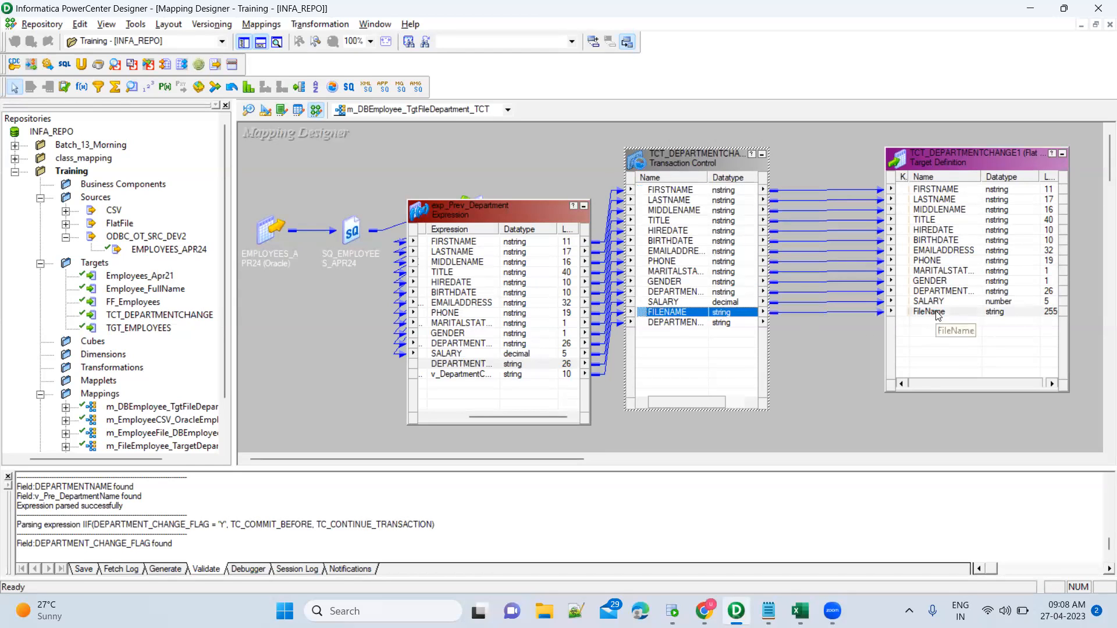
click(854, 348)
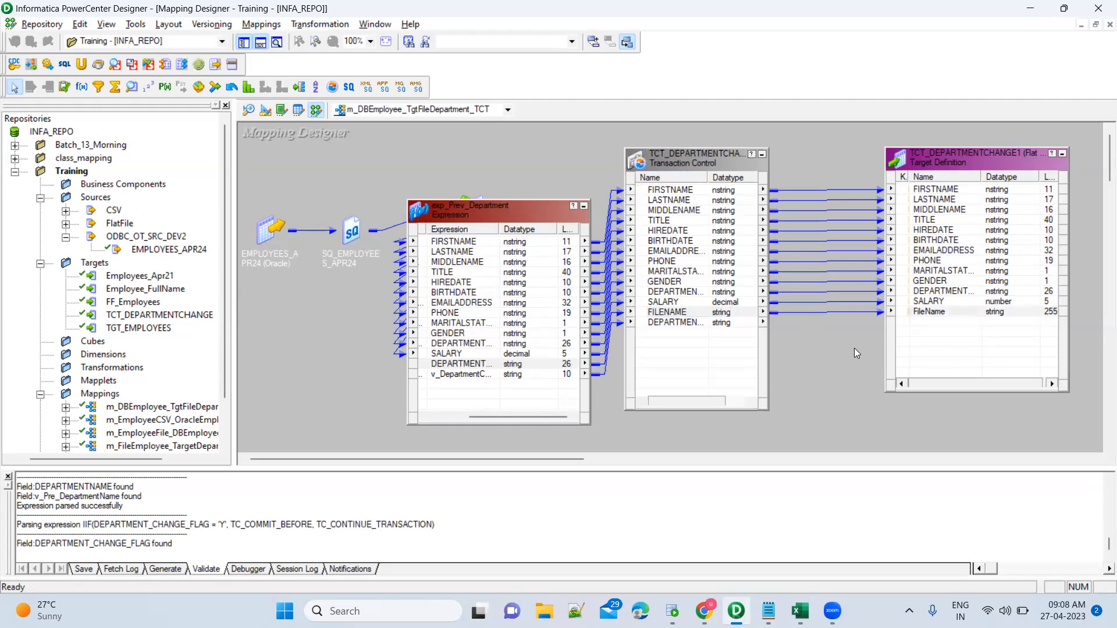
Save m_DBEmployee_TgtFileDepartment_TCT and confirm it is VALID in the save log.
right_click(817, 153)
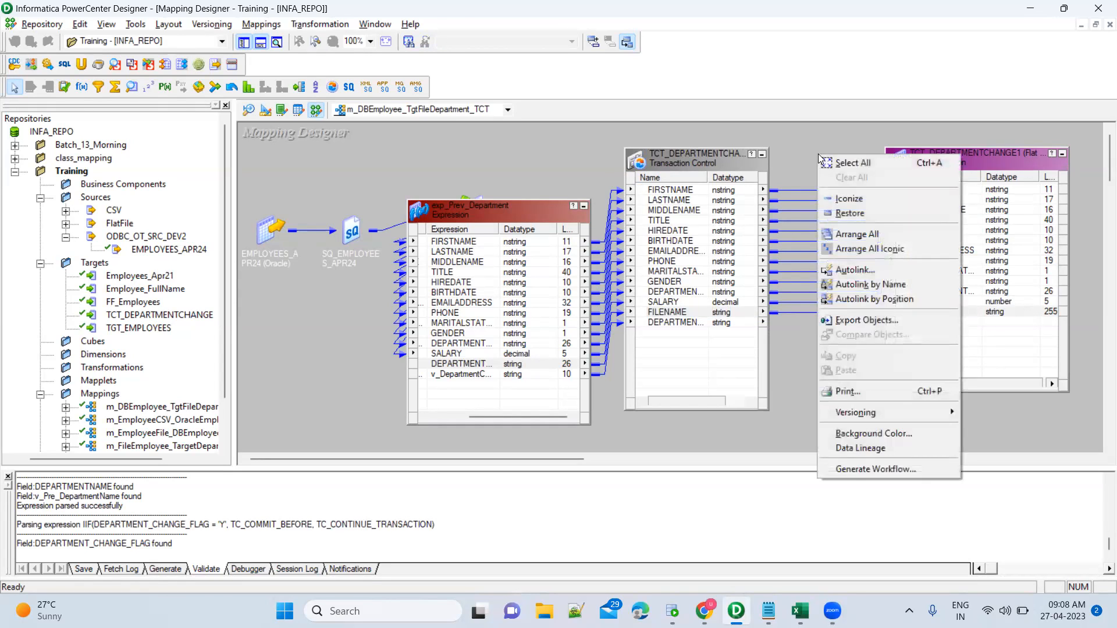
click(794, 147)
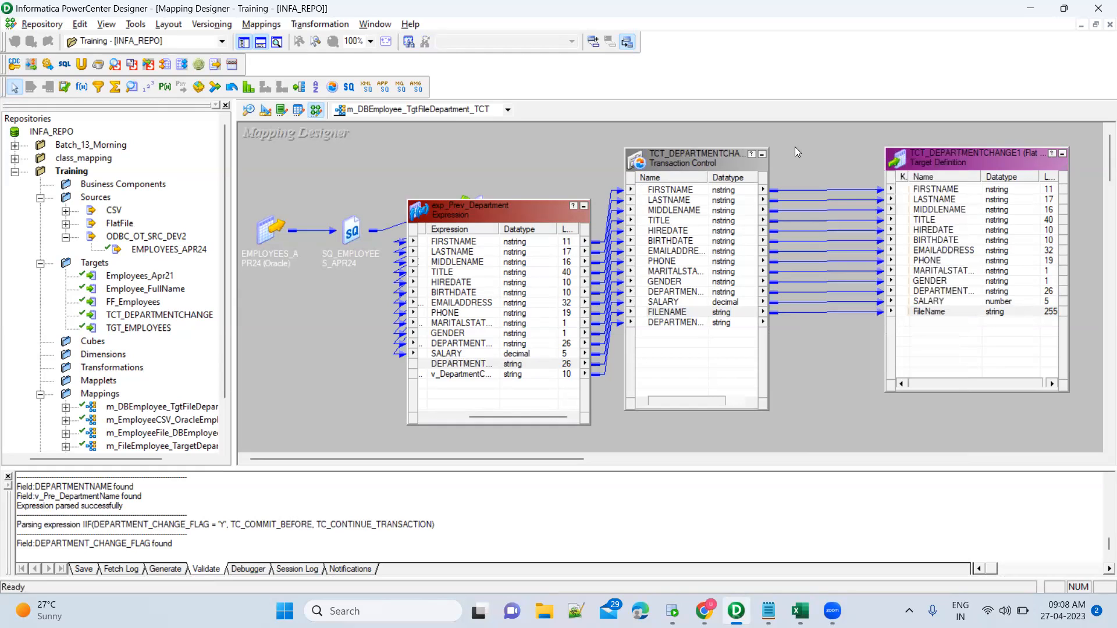
key(ctrl+s)
double_click(241, 515)
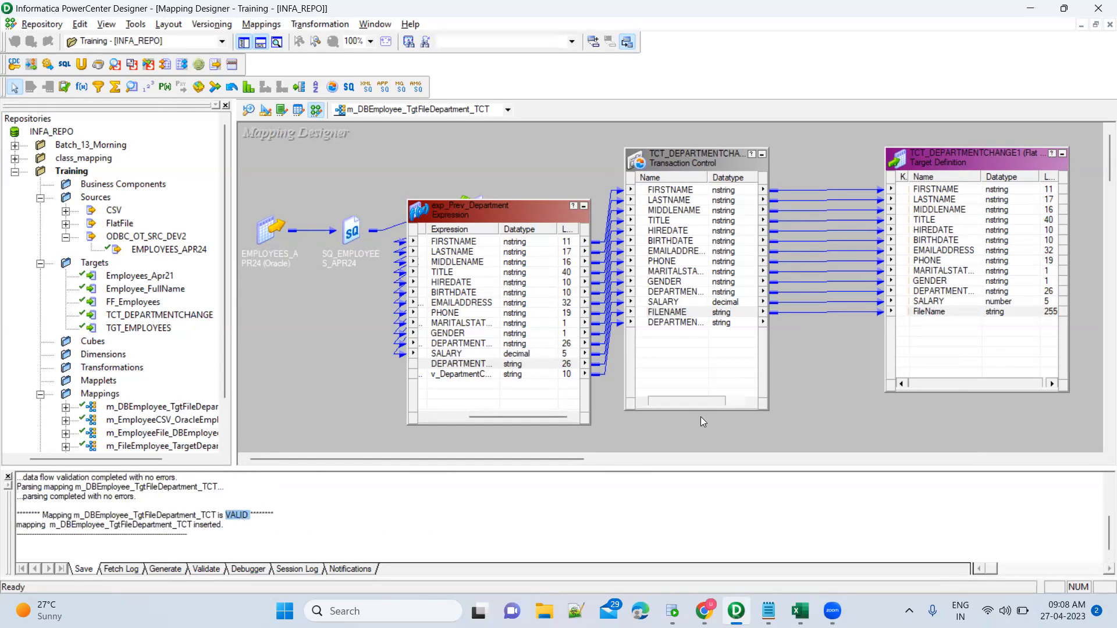
key(super)
Launch Workflow Manager, log in to INFA_REPO with the repository password, and open the Training folder.
text(work)
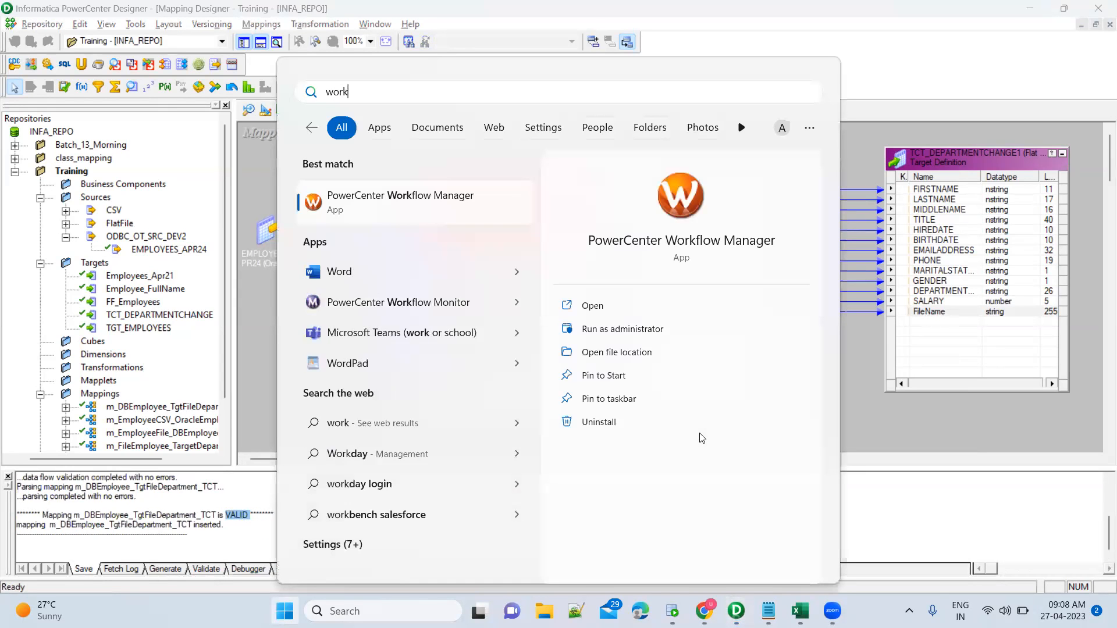
click(592, 305)
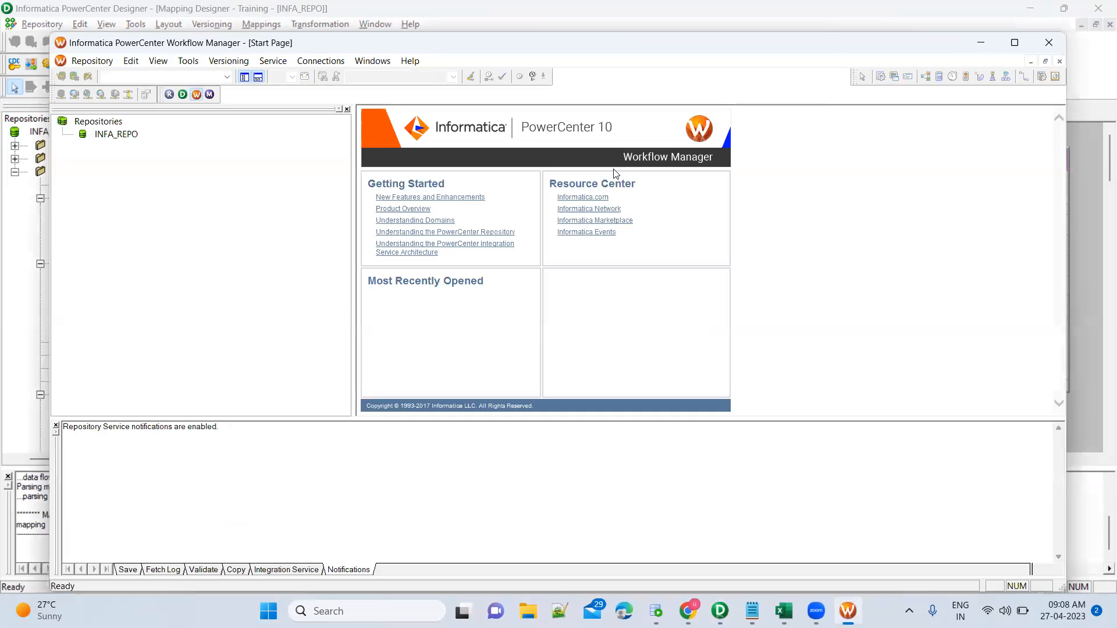
double_click(108, 135)
key(Tab)
text(Admin)
key(Return)
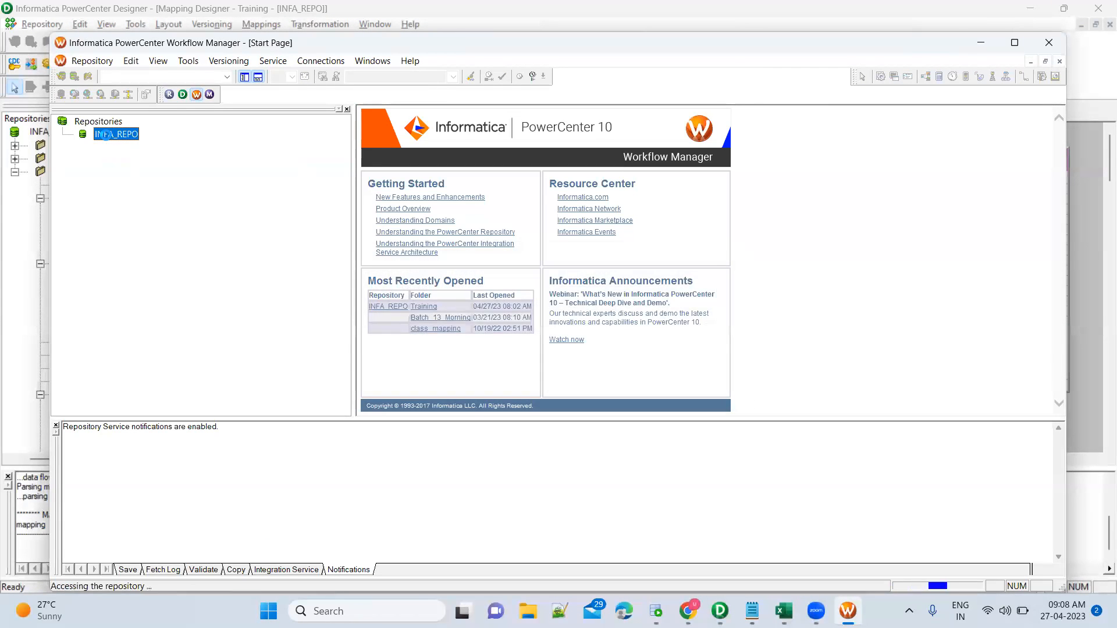
click(1015, 43)
click(82, 148)
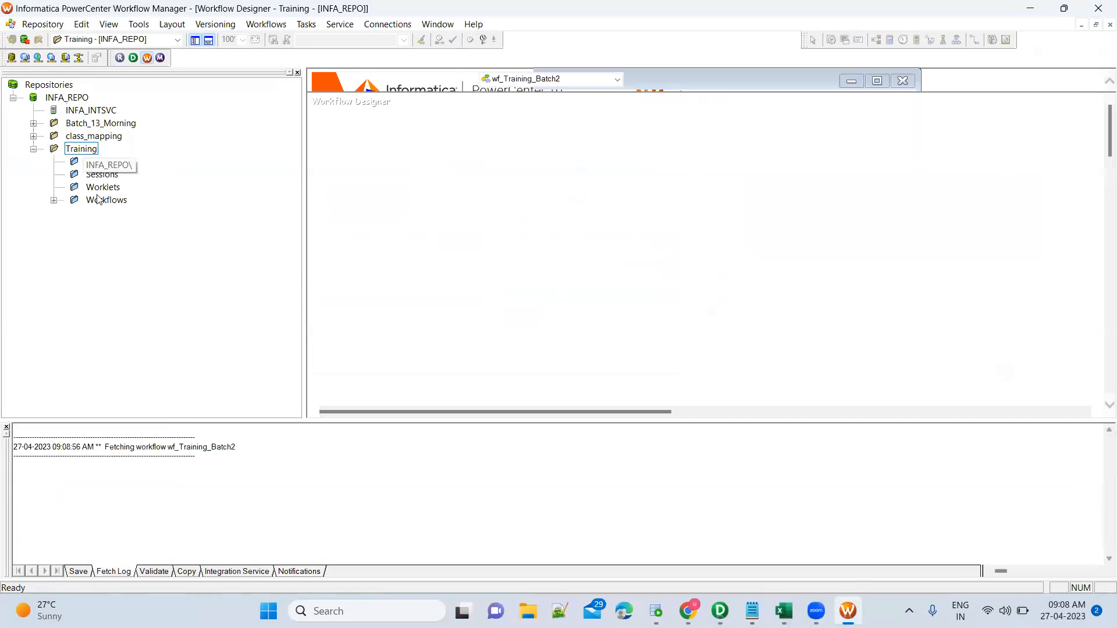
Add a session from mapping m_DBEmployee_TgtFileDepartment_TCT to wf_Training_Batch2, placed below Start.
double_click(106, 201)
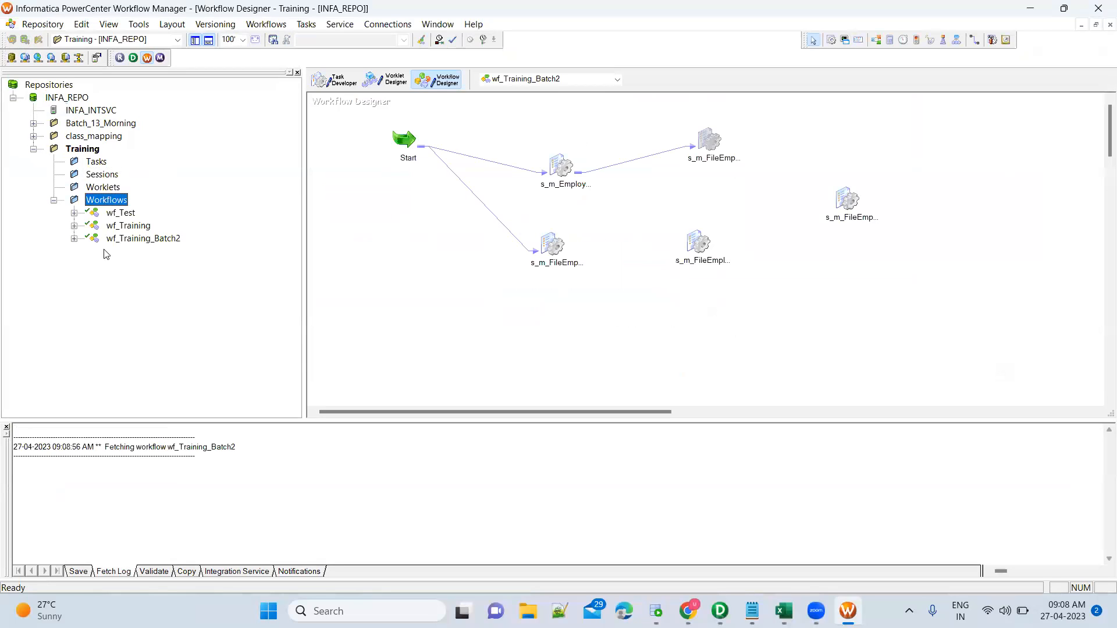
click(709, 288)
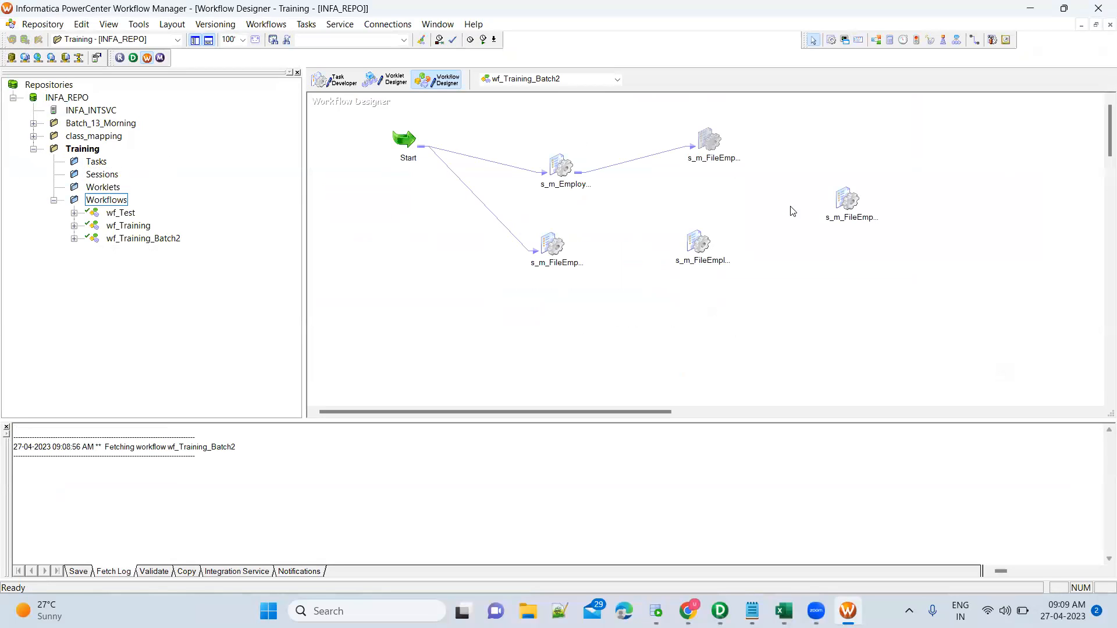
click(831, 40)
click(790, 263)
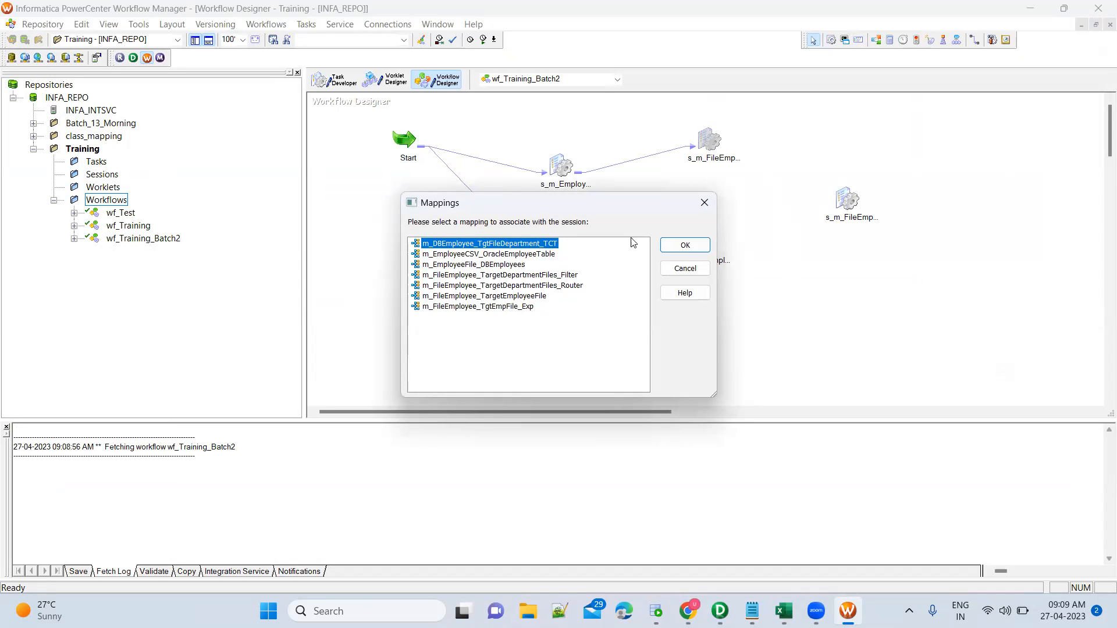
click(680, 245)
drag(811, 266, 406, 250)
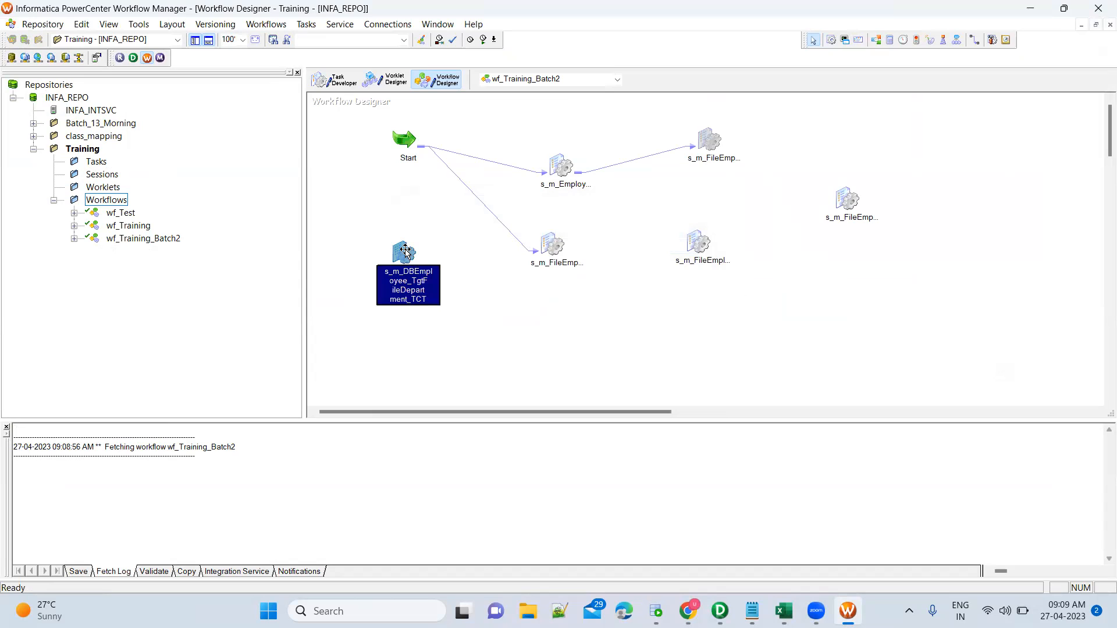
Open the new session's task settings on the Mapping tab.
double_click(406, 250)
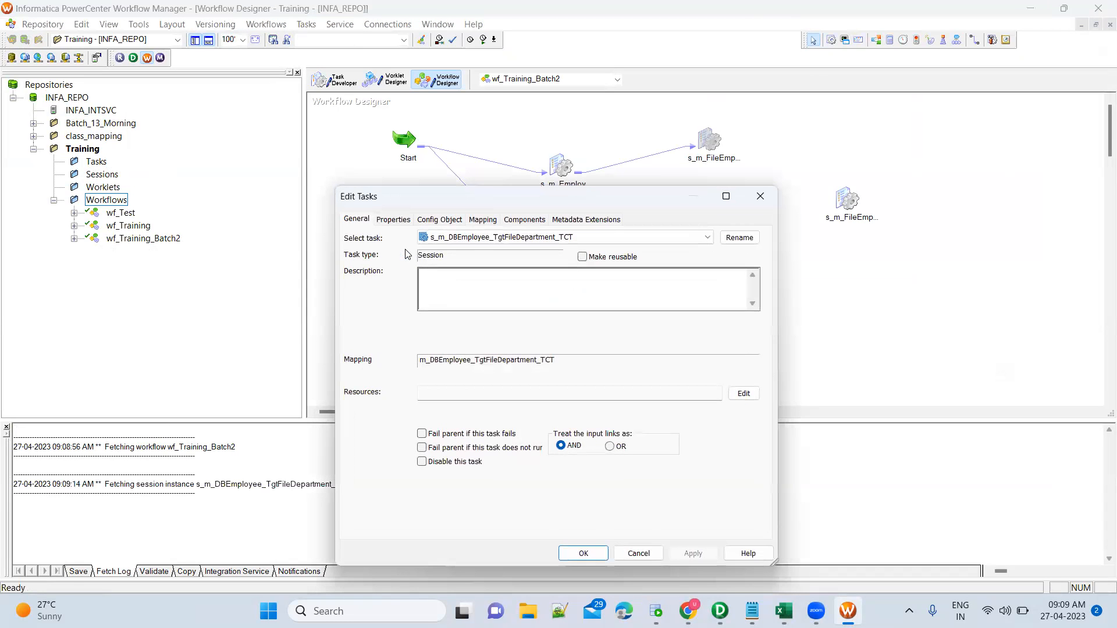
click(484, 224)
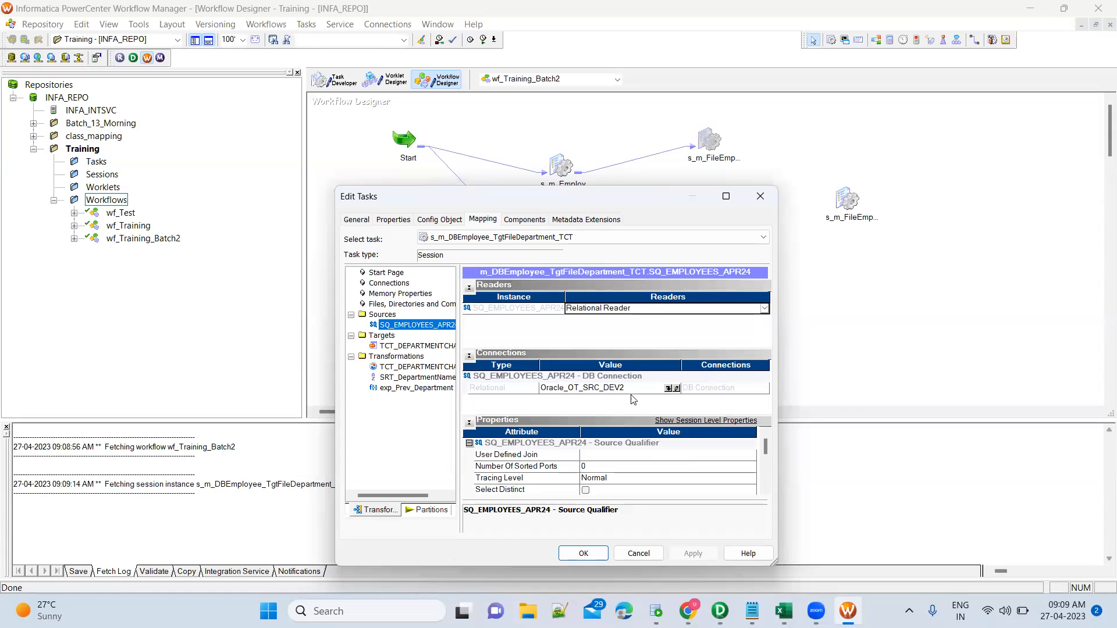
click(766, 492)
click(766, 492)
click(766, 492)
click(766, 492)
click(765, 492)
click(766, 492)
click(766, 493)
click(766, 492)
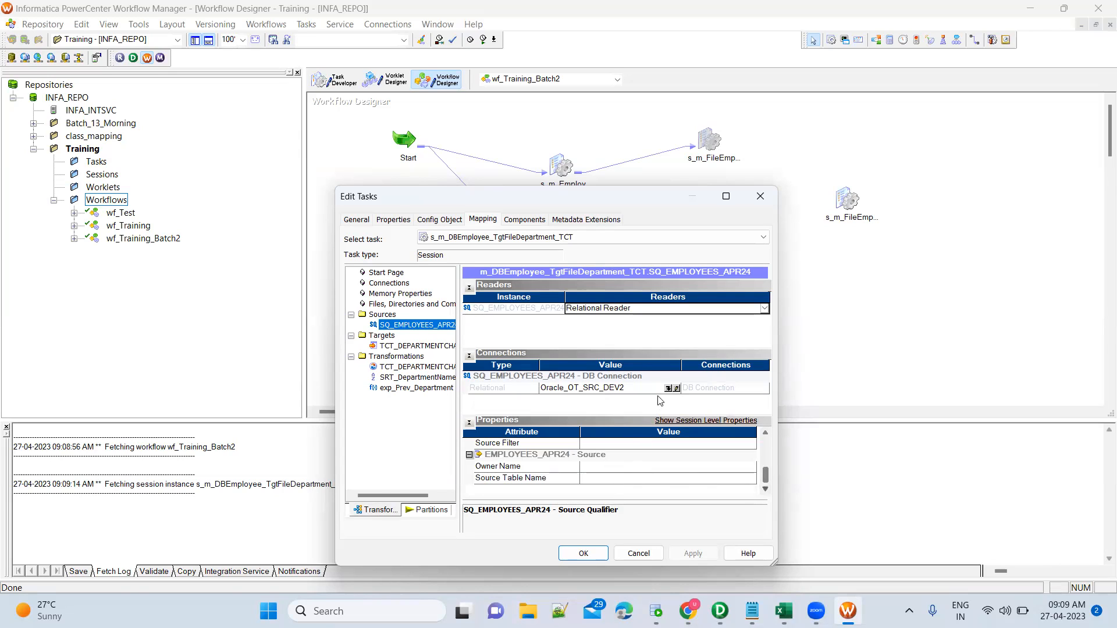
Select target TCT_DEPARTMENTCHANGE1 and scroll to its file writer header properties.
click(432, 347)
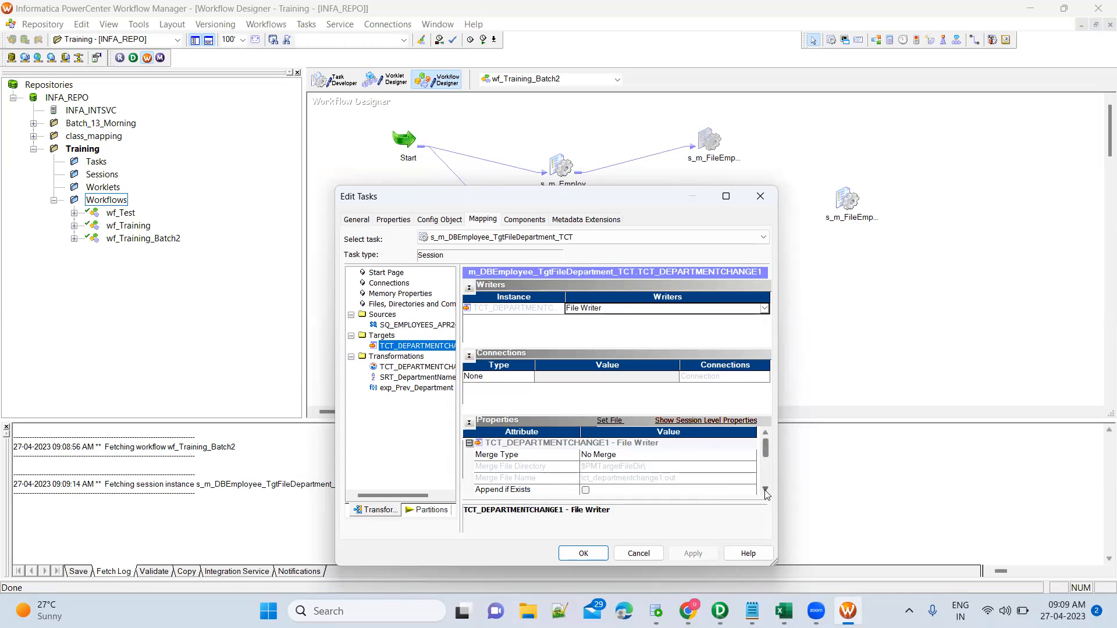
click(766, 490)
click(765, 491)
click(766, 490)
click(765, 490)
click(765, 490)
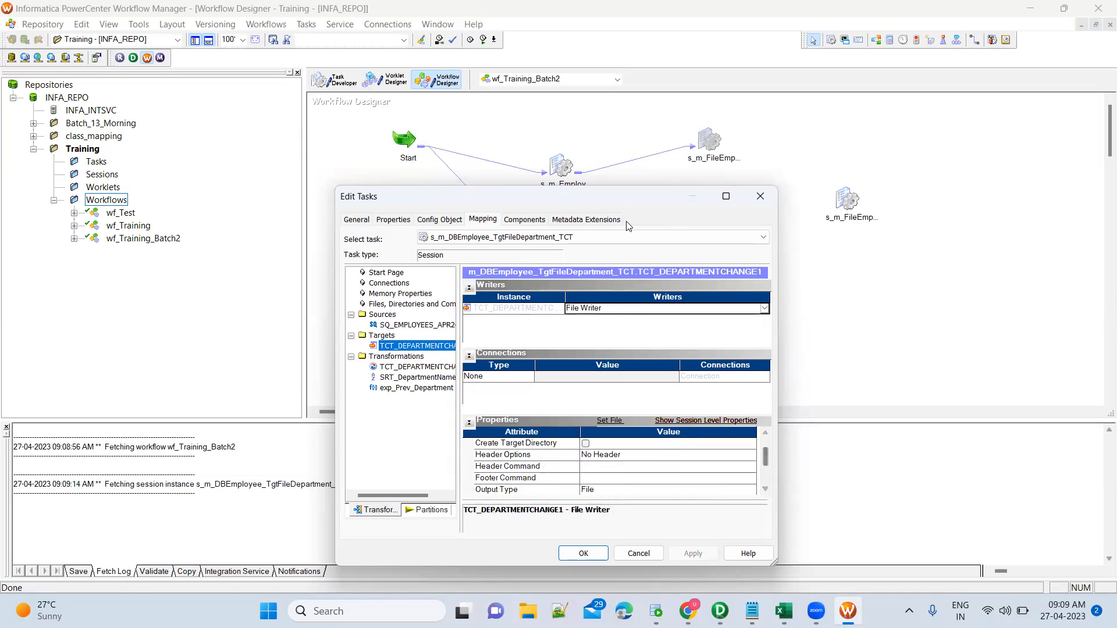
drag(617, 192, 627, 116)
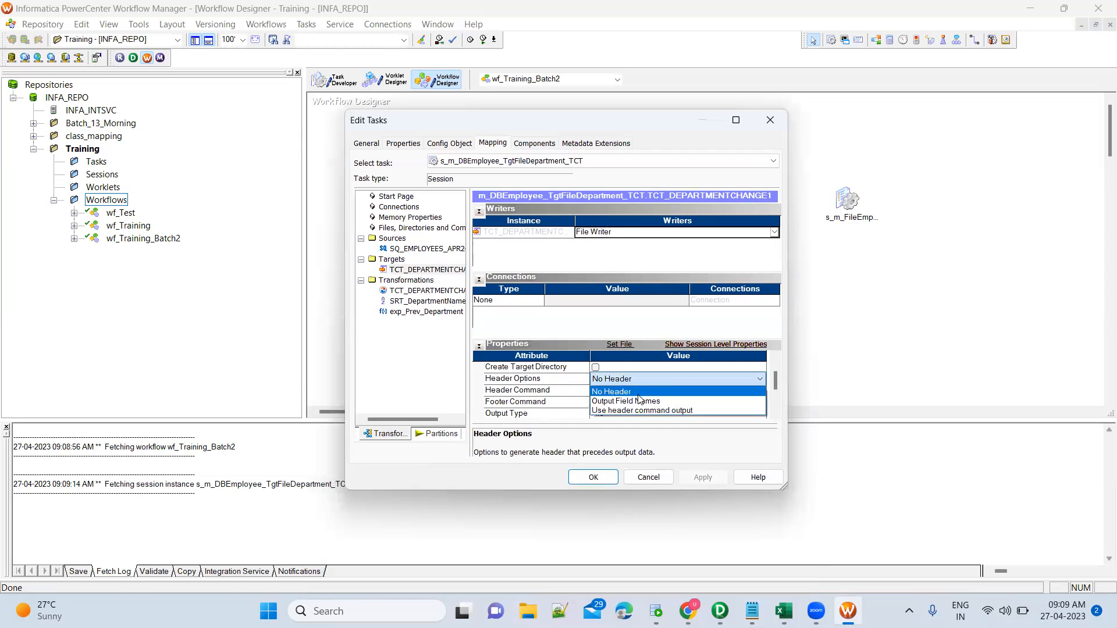
Set the target's Header Options to Output Field Names.
click(639, 401)
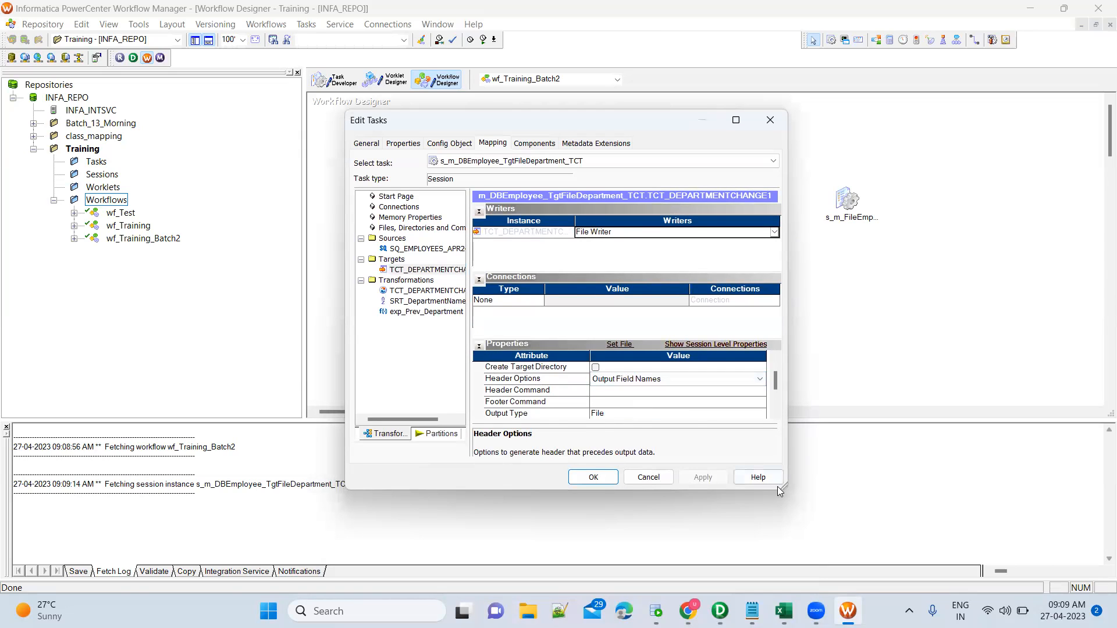
click(775, 413)
click(776, 414)
click(775, 414)
click(775, 414)
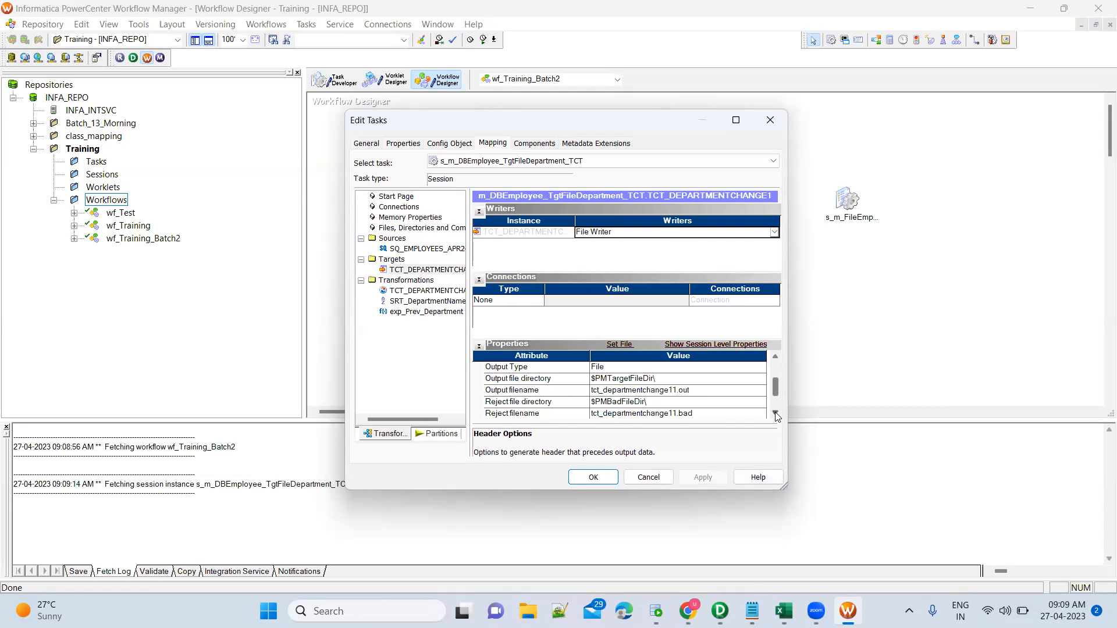
click(776, 413)
click(776, 413)
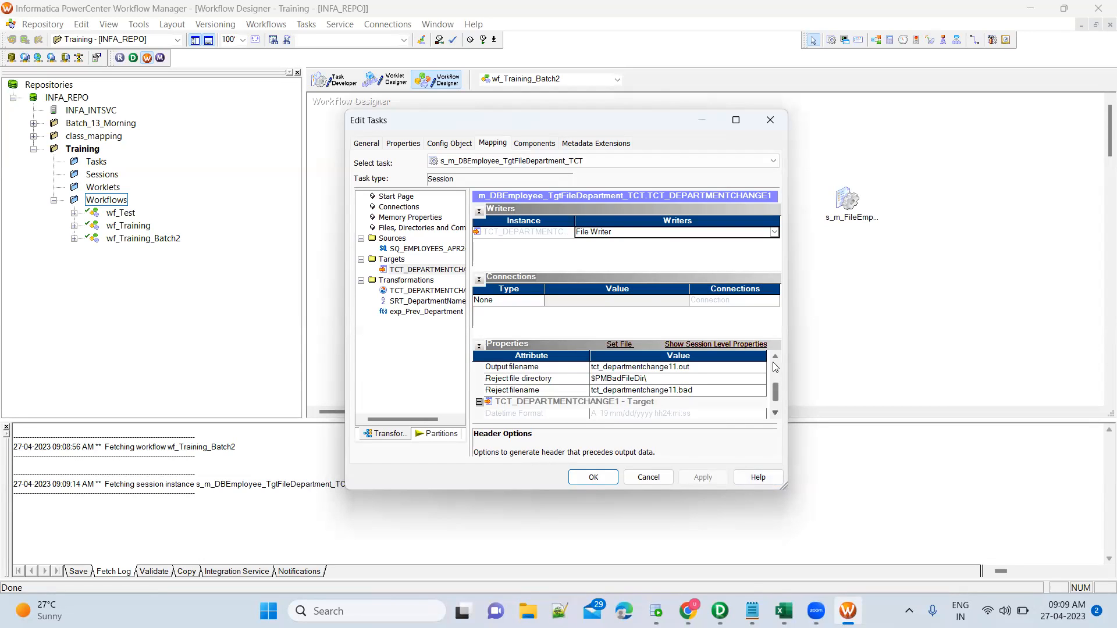
click(775, 359)
click(776, 360)
click(776, 360)
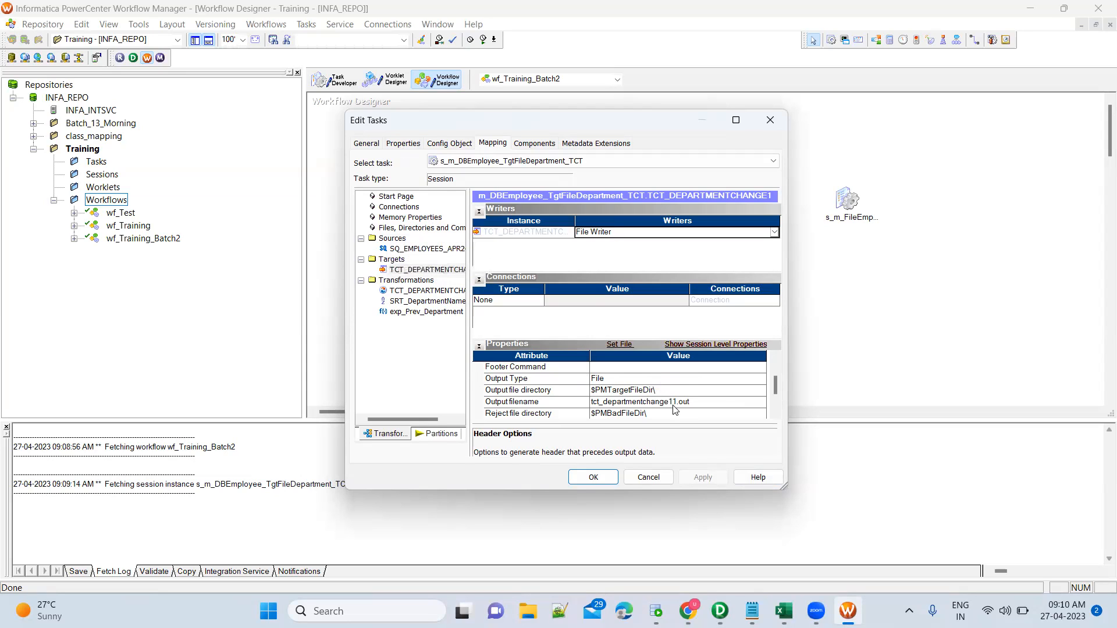
Review the session's Commit Type and Commit On End Of File properties.
click(415, 144)
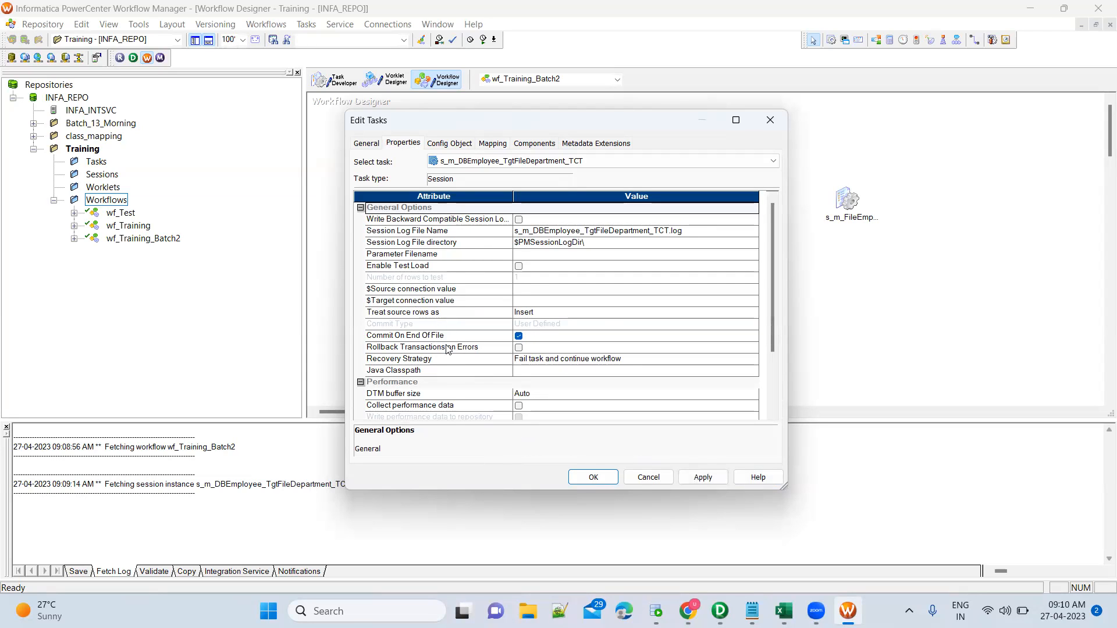
scroll(447, 348, down, 1)
scroll(448, 348, down, 2)
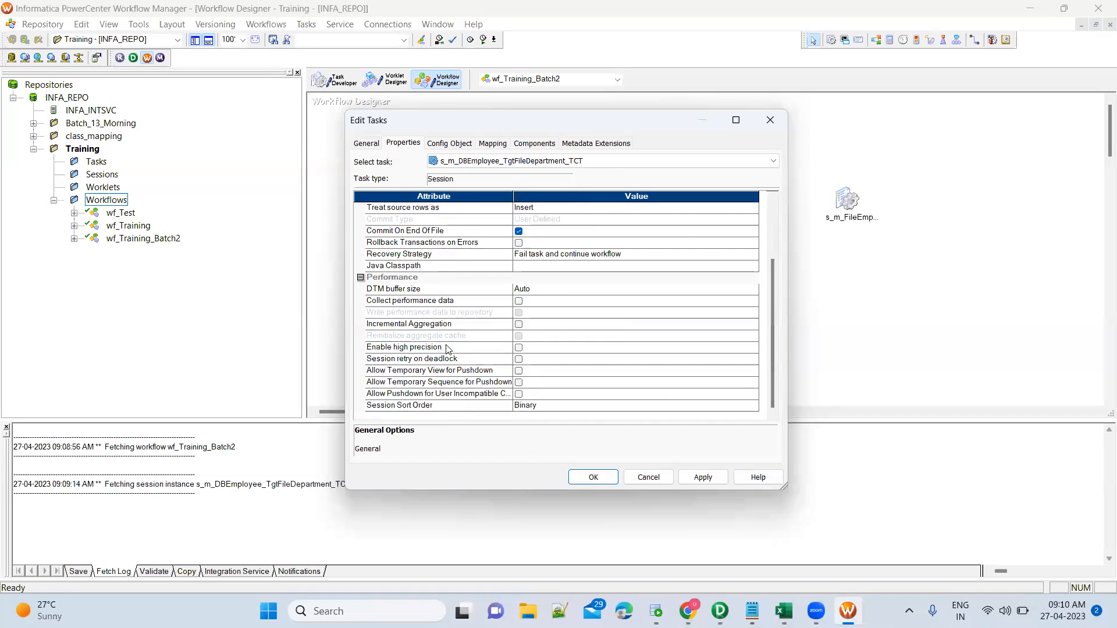
scroll(448, 349, up, 3)
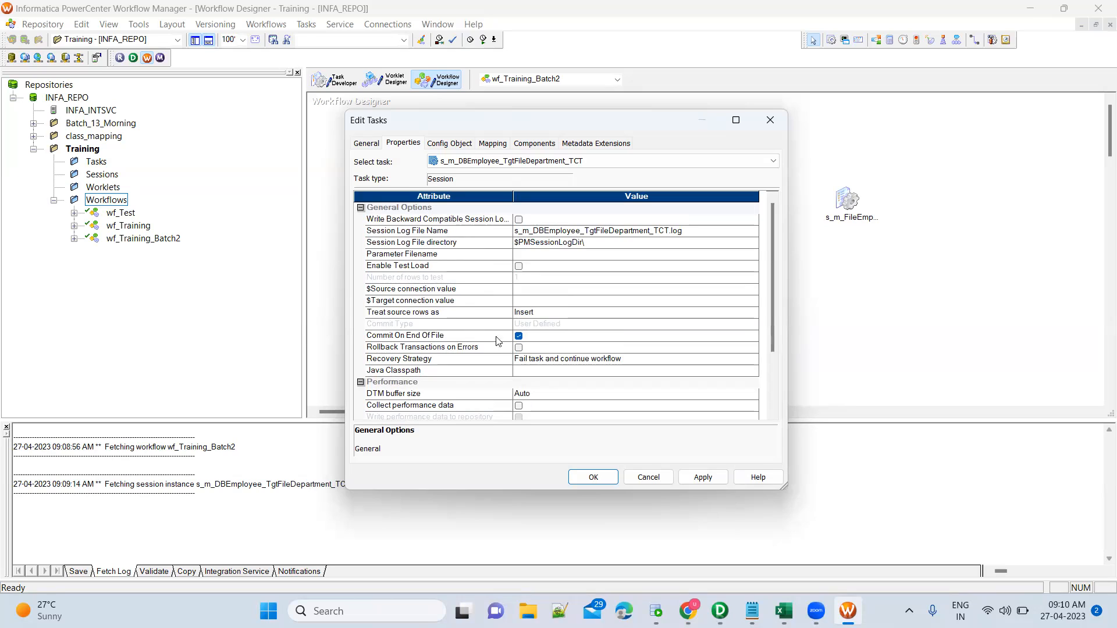
click(536, 340)
click(553, 323)
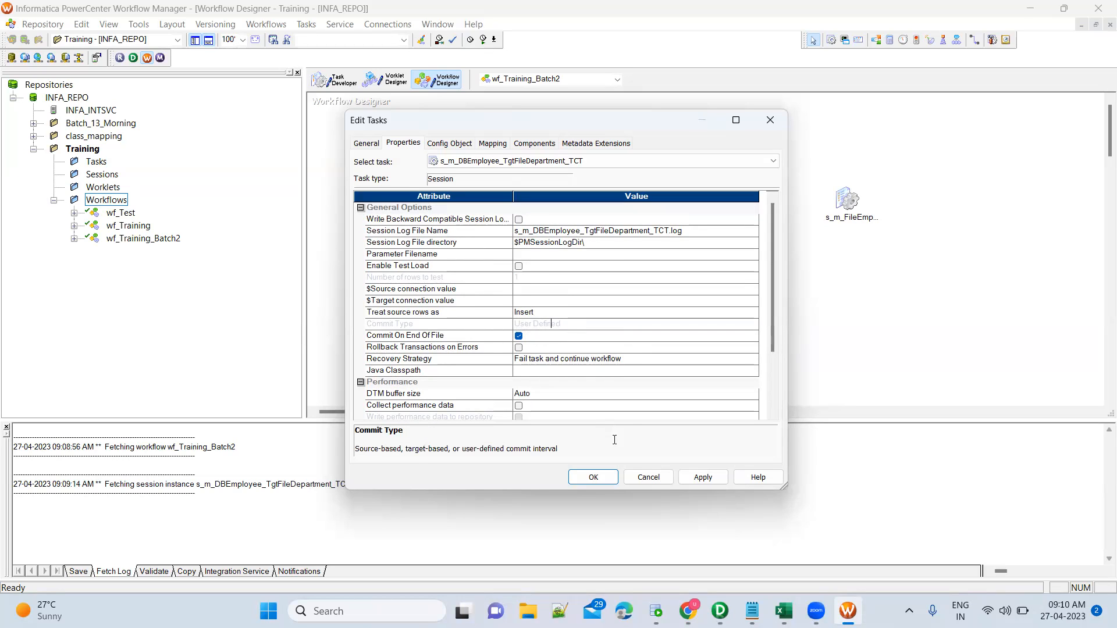
Apply the header option change and close the session settings.
click(703, 477)
click(493, 143)
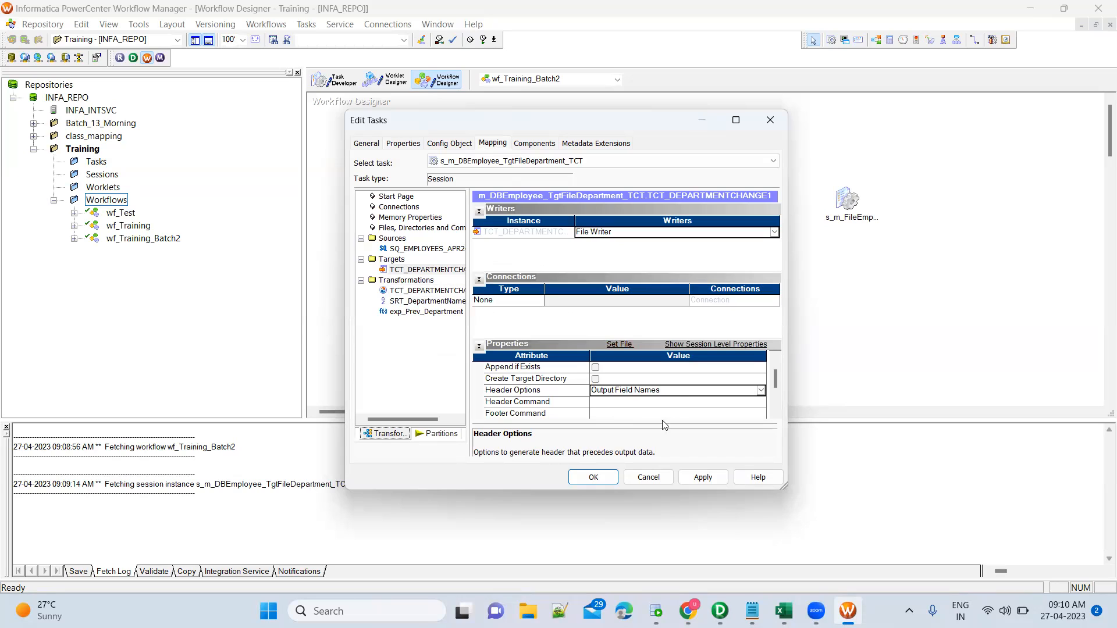
click(701, 478)
click(593, 478)
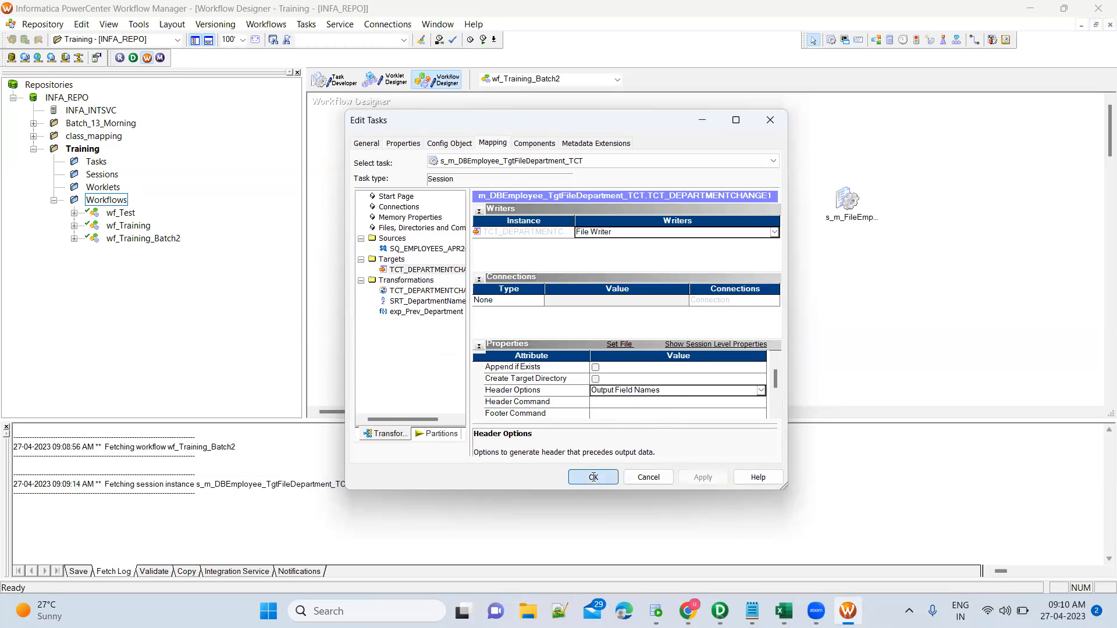
Save wf_Training_Batch2, confirm it is VALID, and launch Workflow Monitor.
key(ctrl+s)
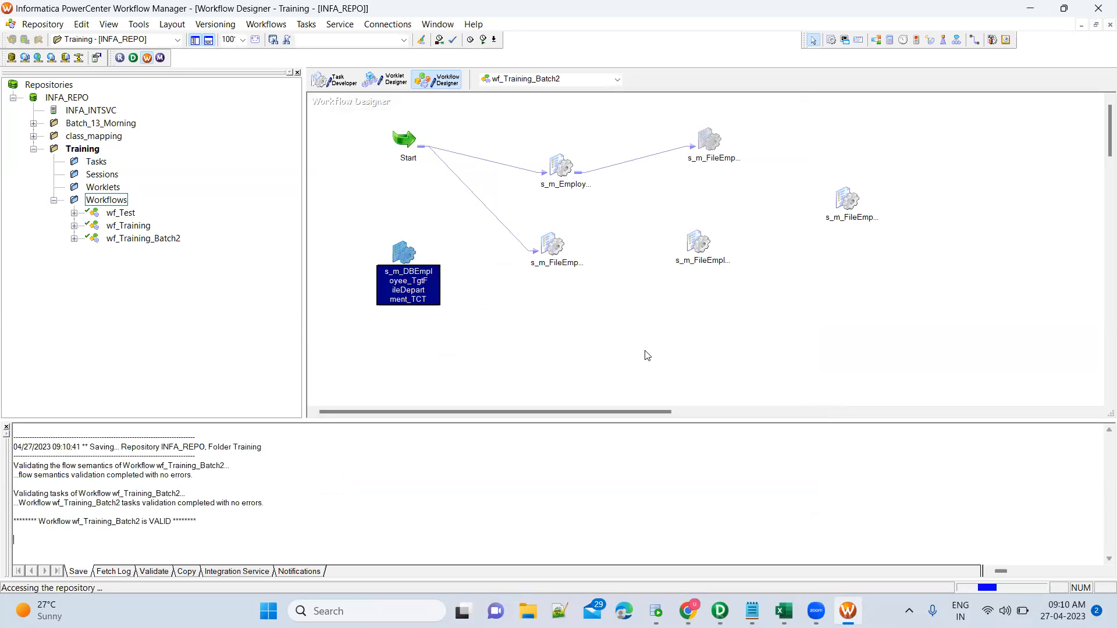
double_click(162, 511)
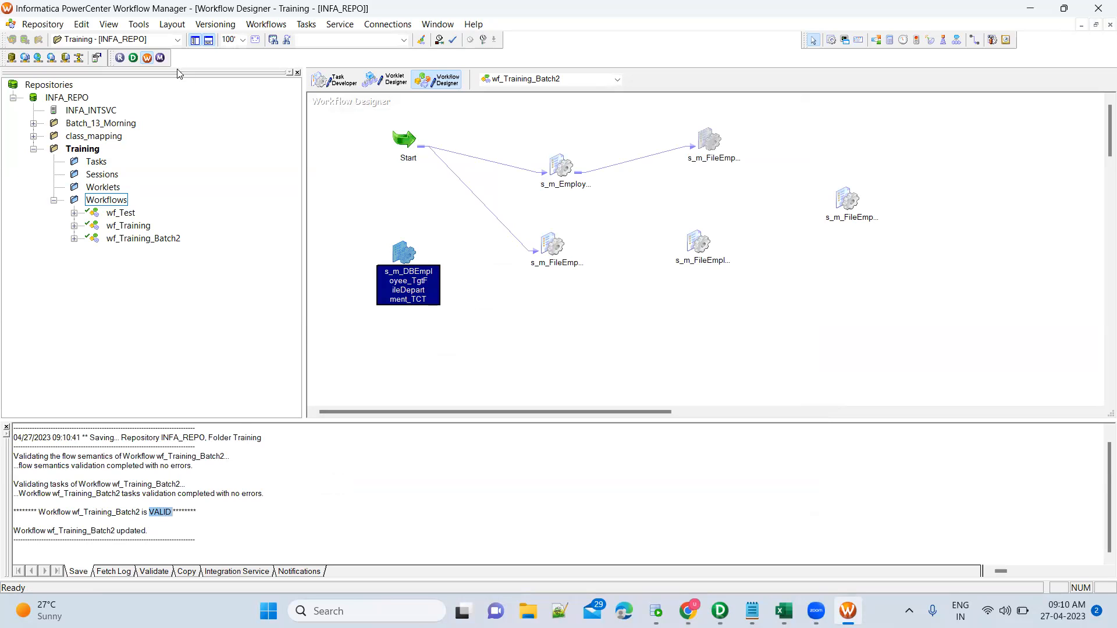
click(160, 57)
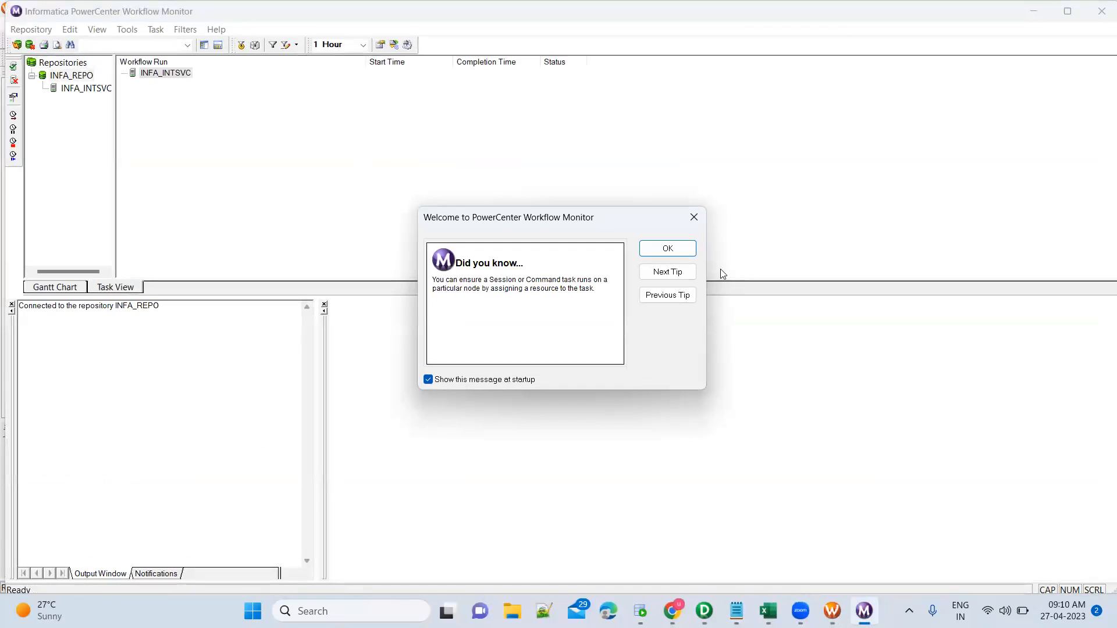
Connect INFA_INTSVC, list wf_Training_Batch2's runs in Training, then return to Workflow Manager.
click(668, 248)
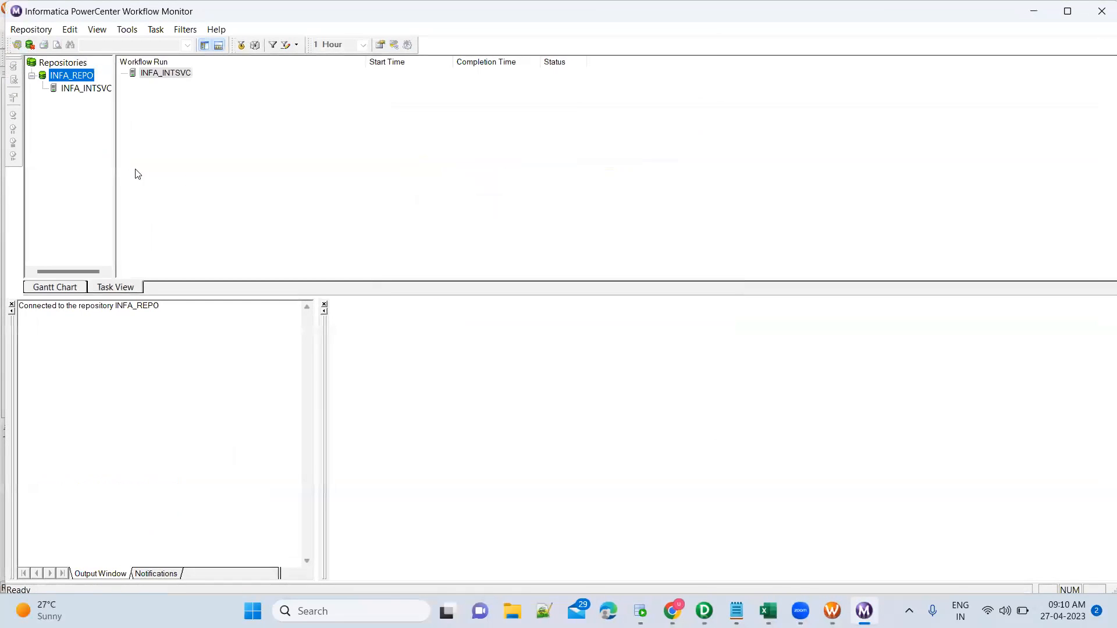
drag(116, 162, 179, 162)
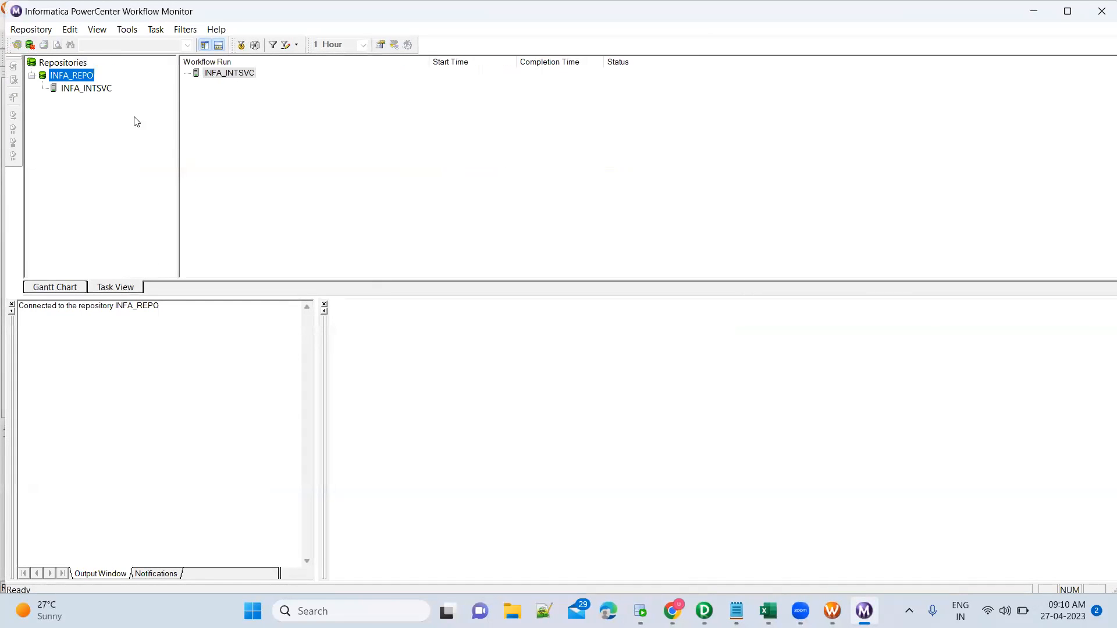
click(86, 77)
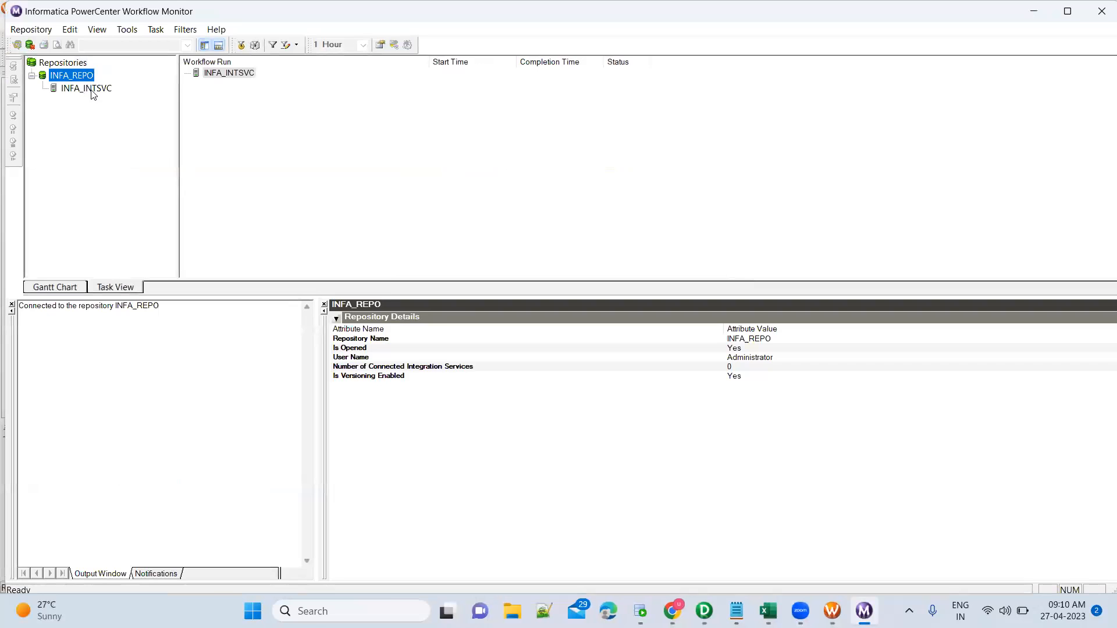
click(92, 93)
double_click(88, 127)
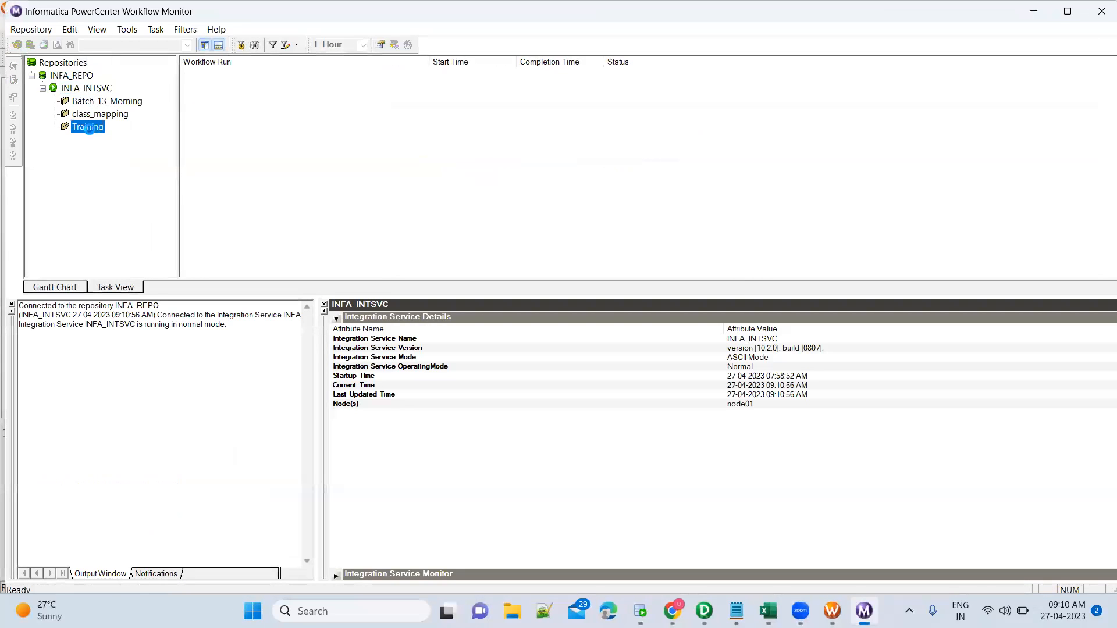
click(115, 142)
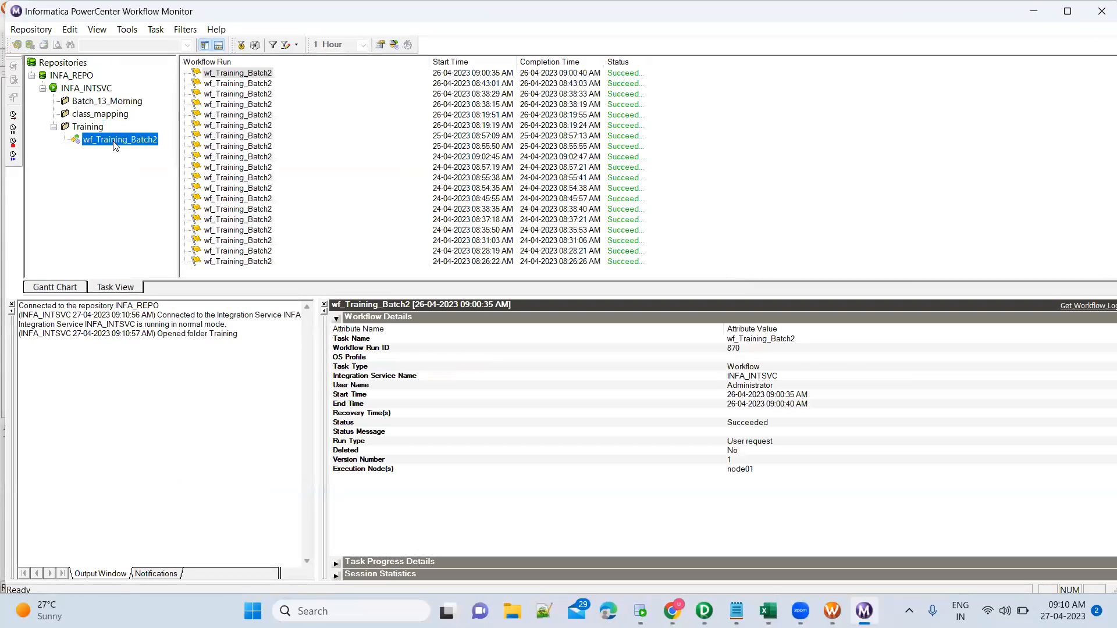
key(alt+Tab)
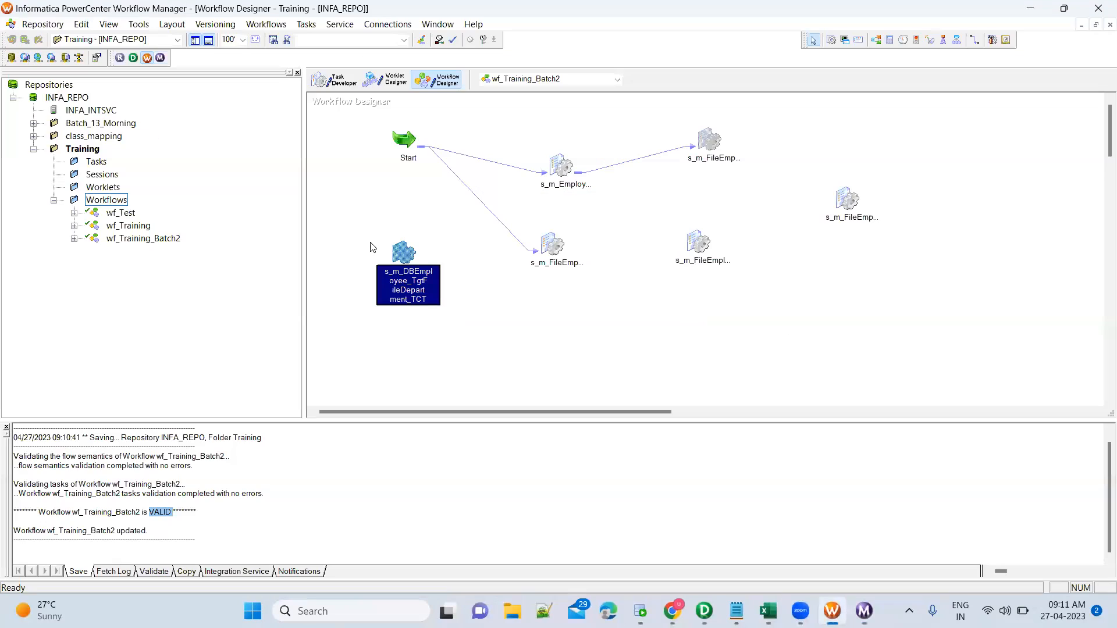
Reopen the session's TCT_DEPARTMENTCHANGE1 target settings to change Output file directory to $PMTargetFileDir\Training.
right_click(400, 252)
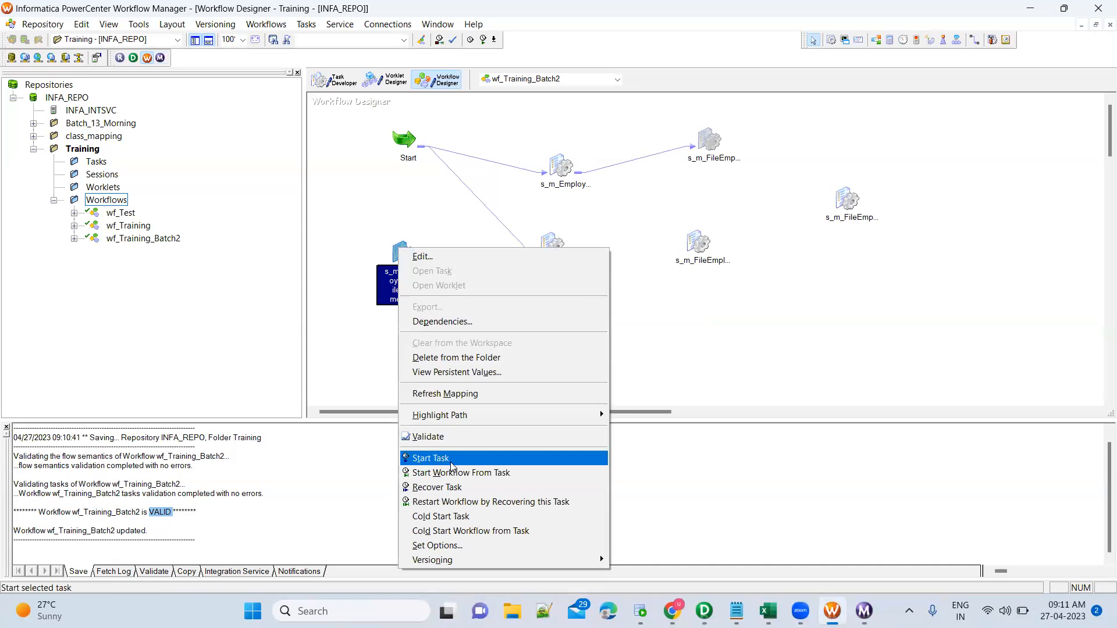
click(365, 331)
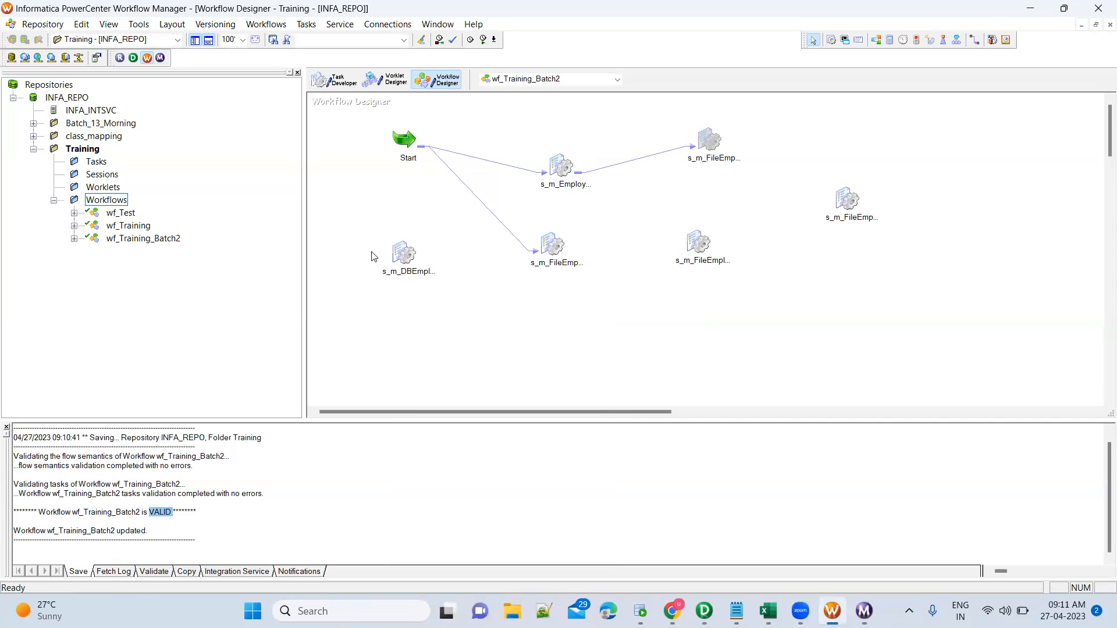
click(404, 252)
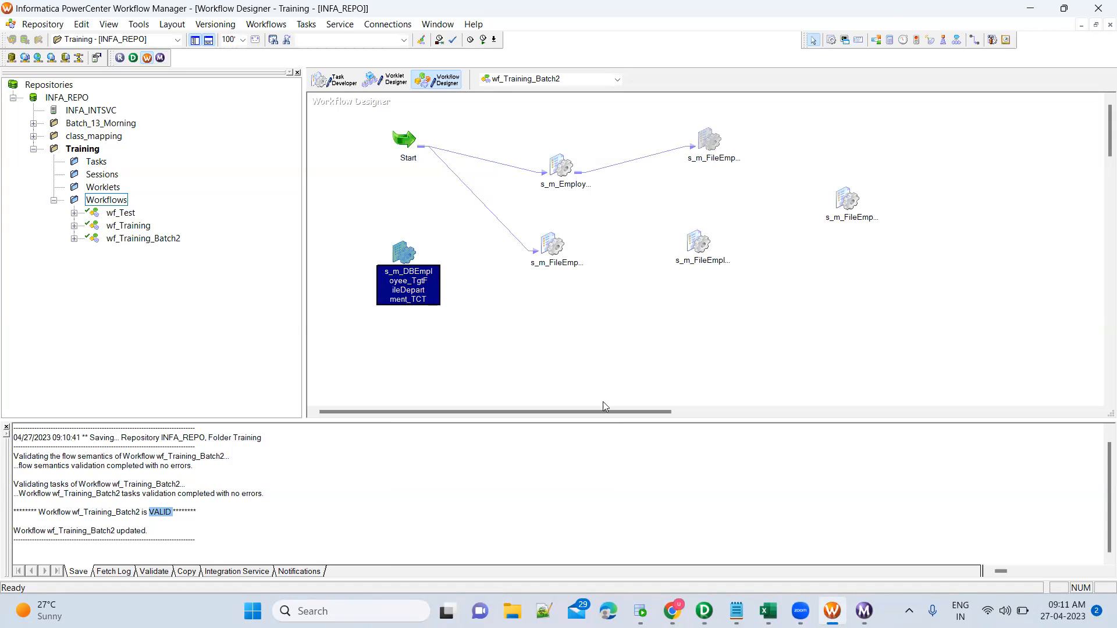
double_click(404, 251)
click(493, 143)
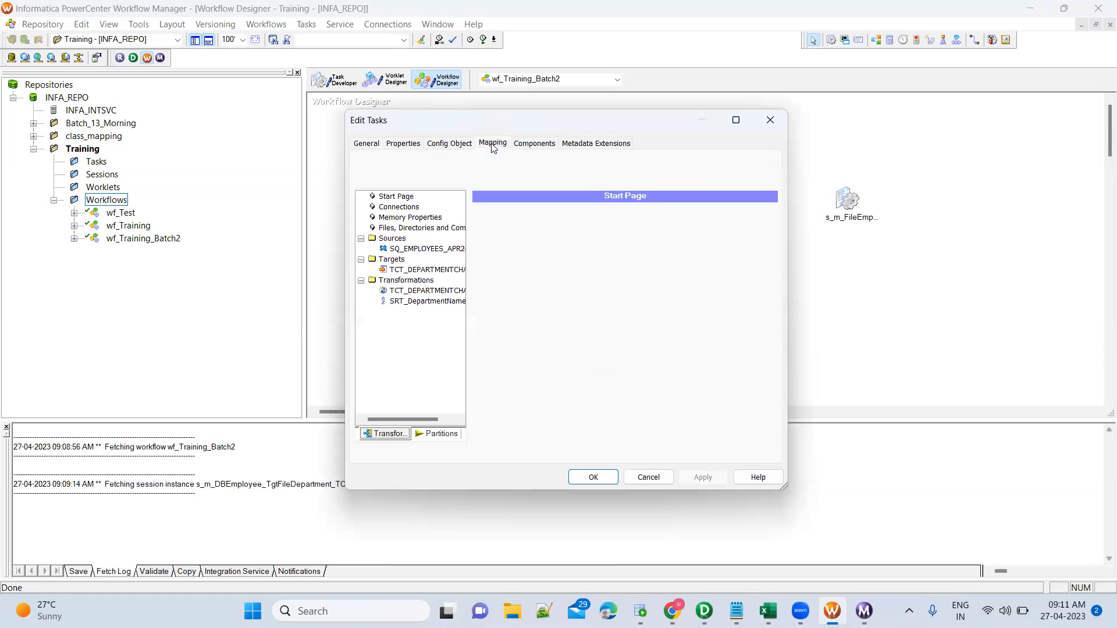
click(437, 270)
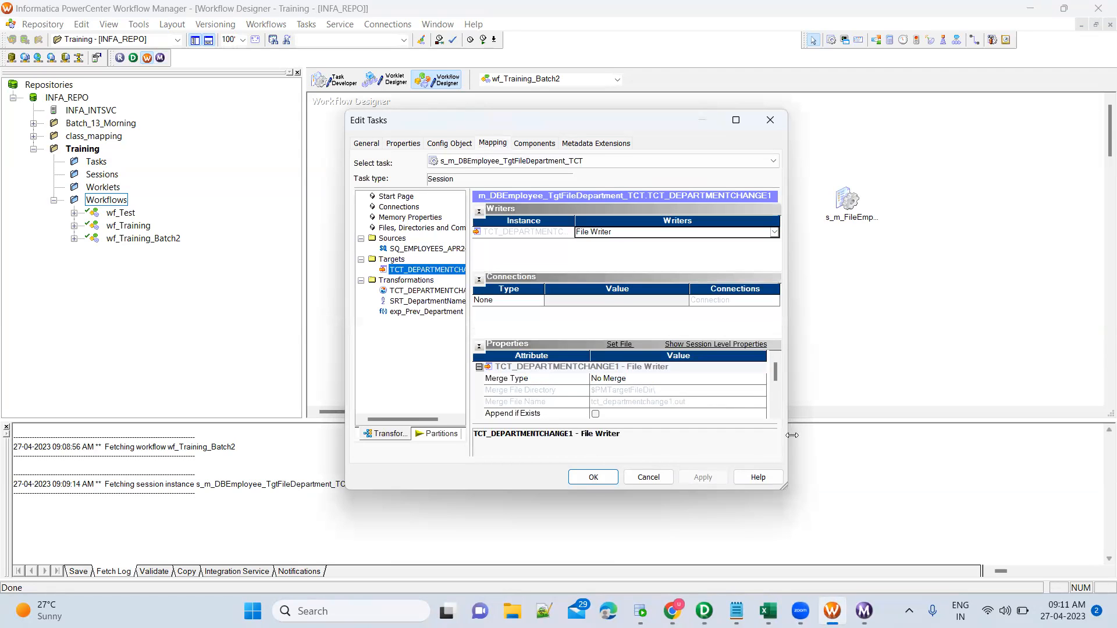
scroll(777, 413, down, 5)
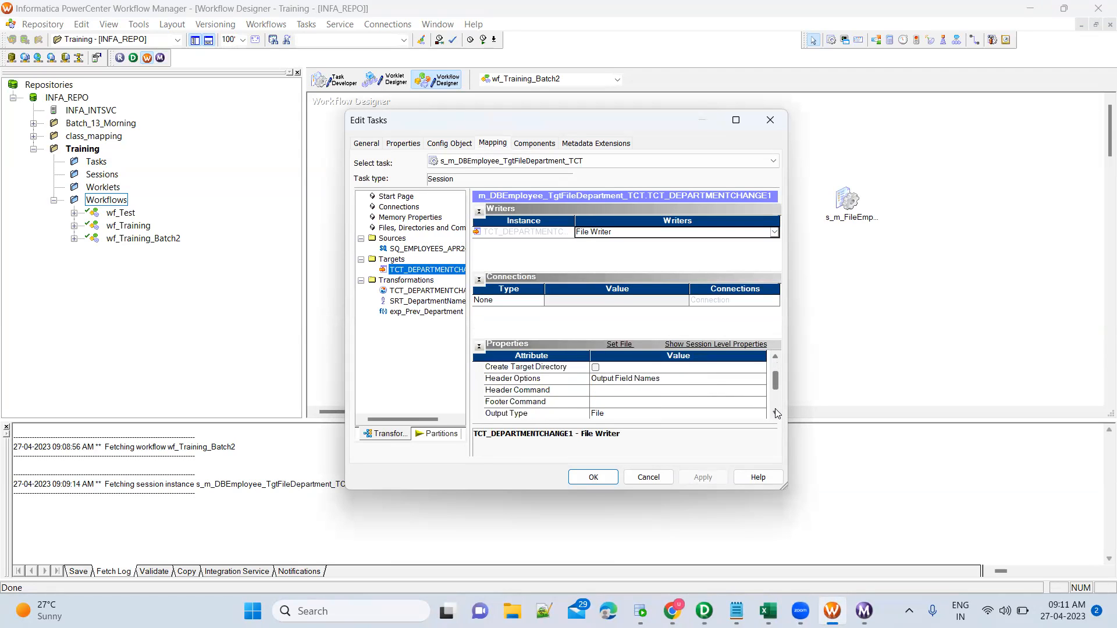
click(640, 401)
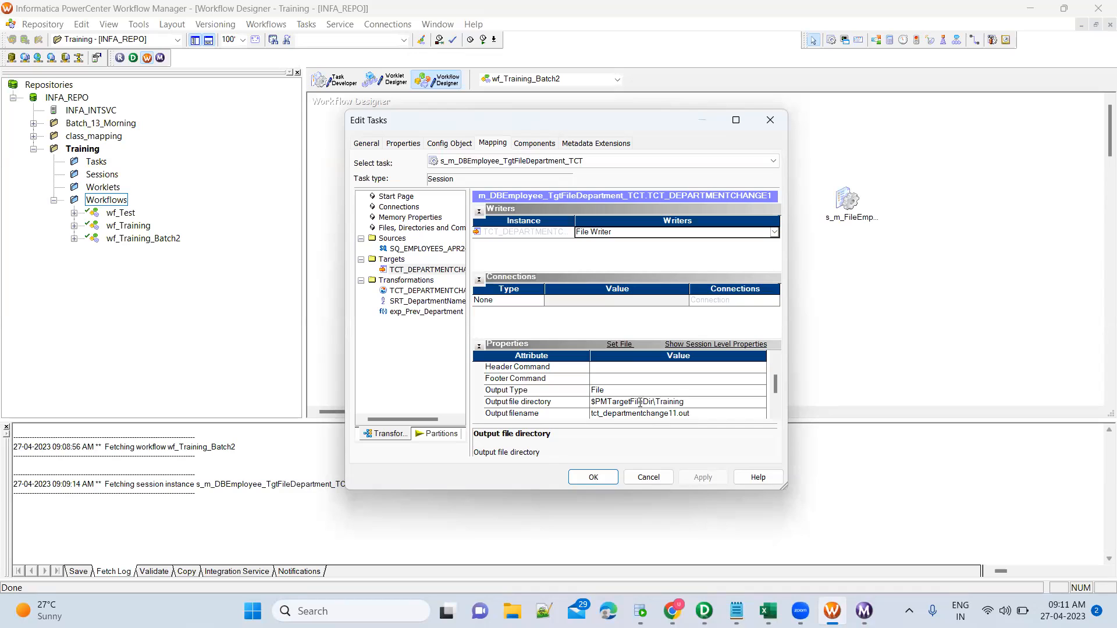
Confirm the $PMTargetFileDir\Training output directory, save the workflow, and start the s_m_DBEmployee_TgtFileDepartment_TCT session.
click(593, 477)
key(ctrl+s)
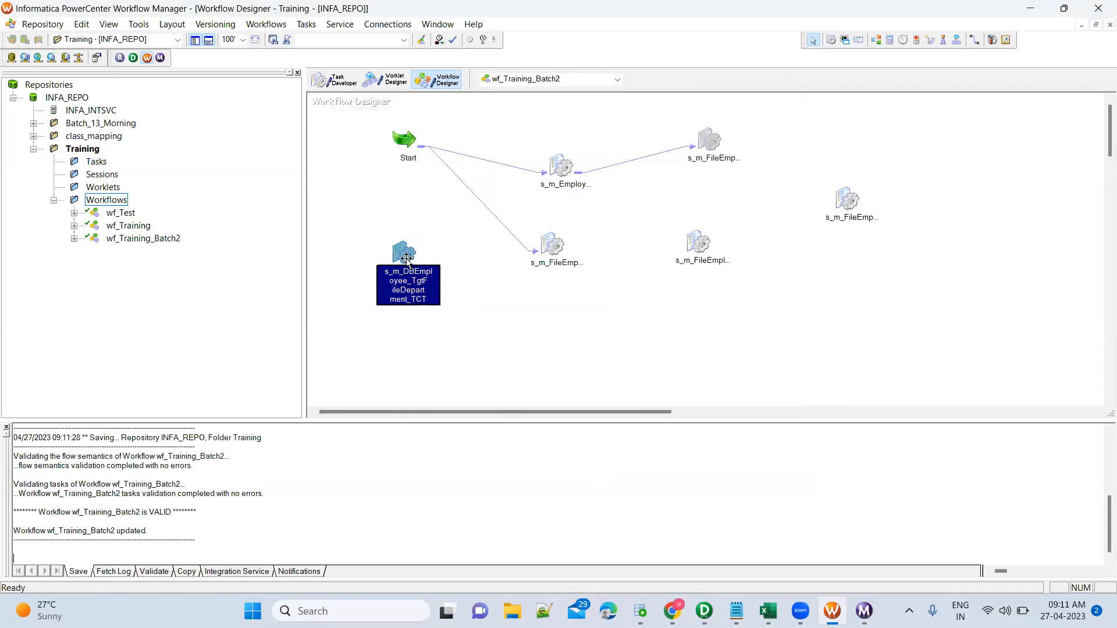
right_click(406, 259)
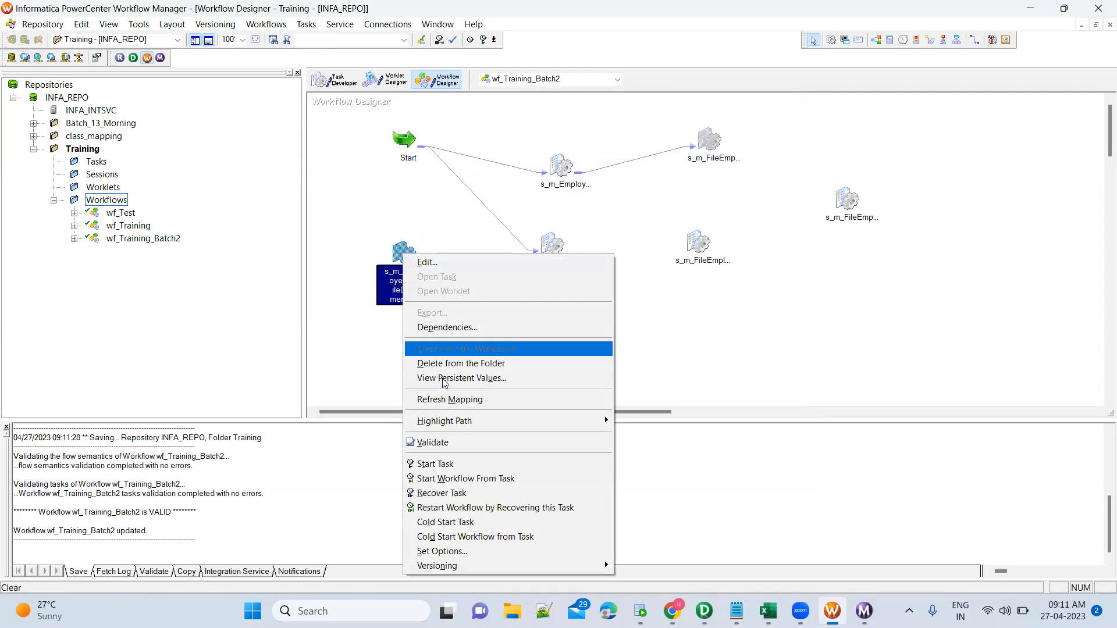
click(453, 465)
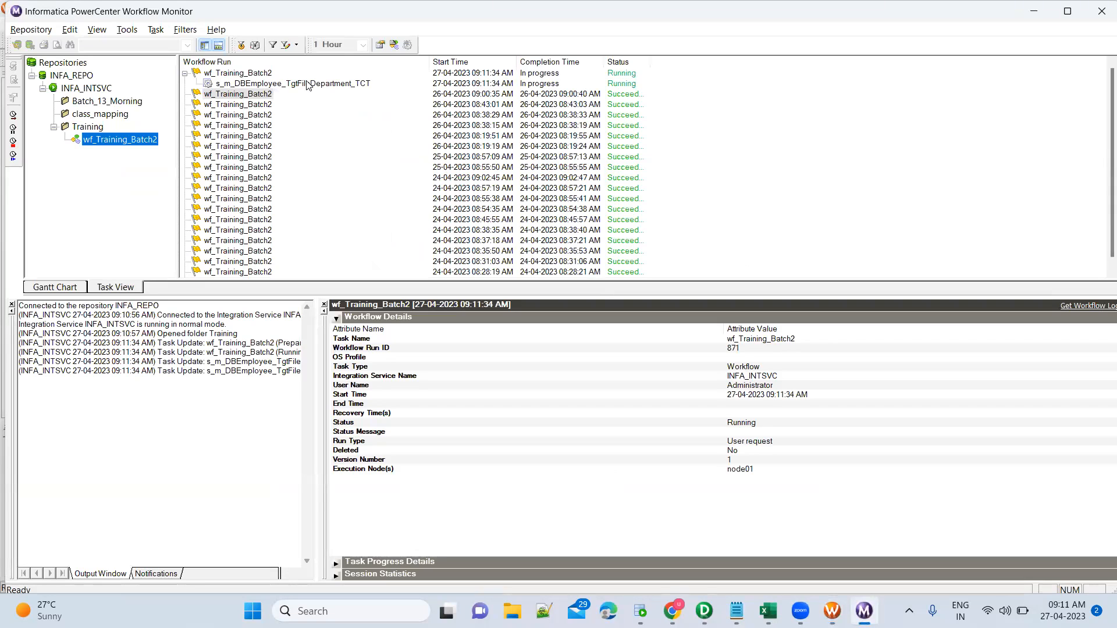
Check the session run's source and target statistics: 296 rows applied, 0 rejected.
click(307, 85)
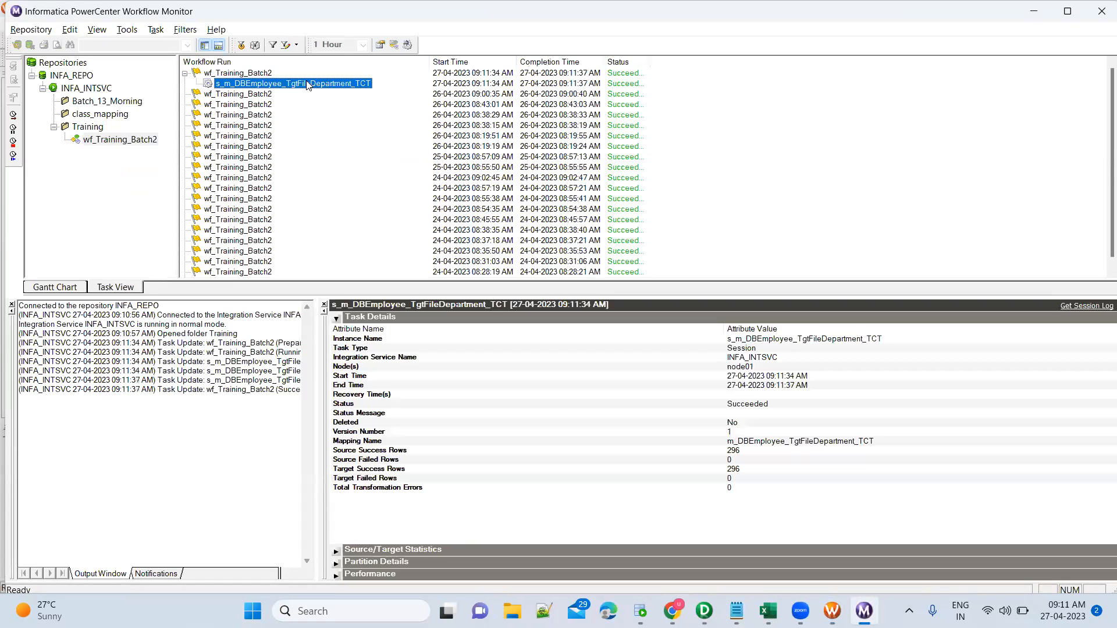
click(337, 319)
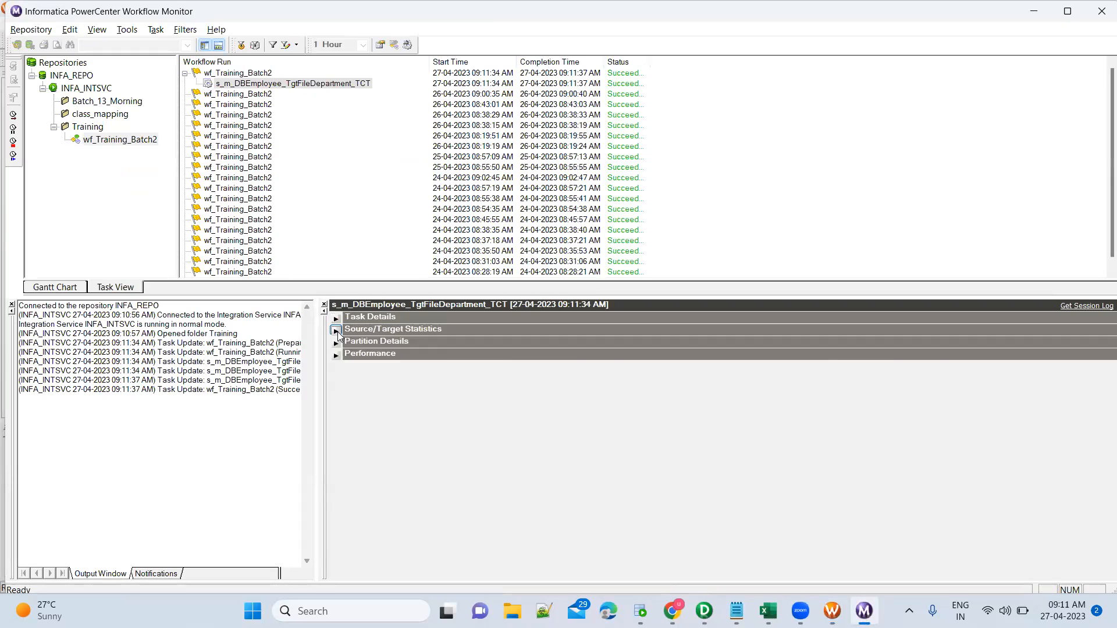
click(337, 330)
click(527, 352)
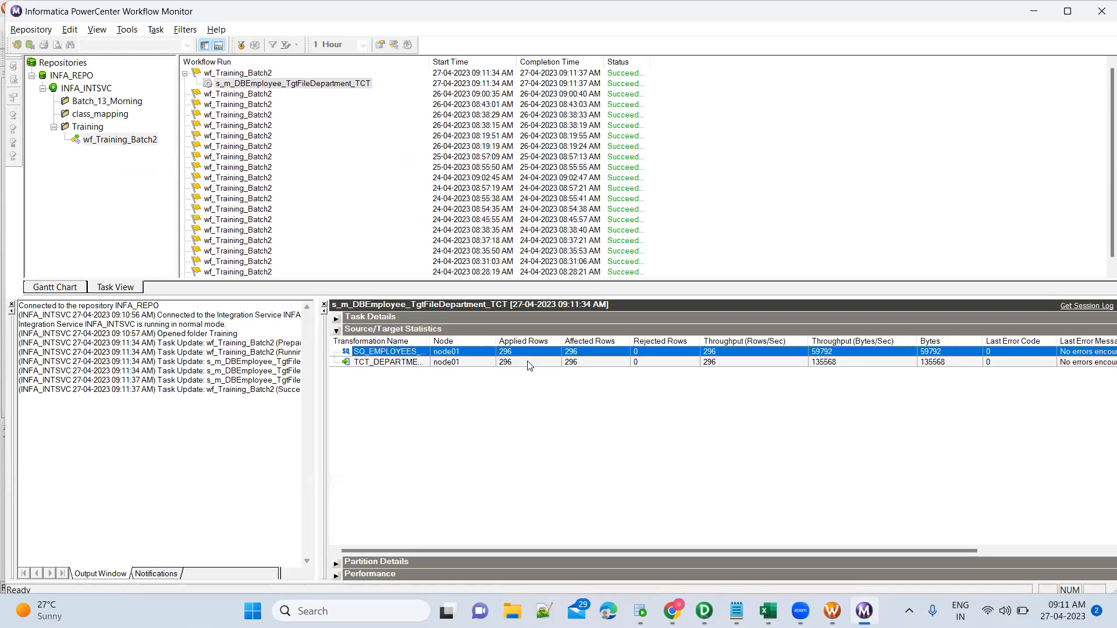
click(529, 363)
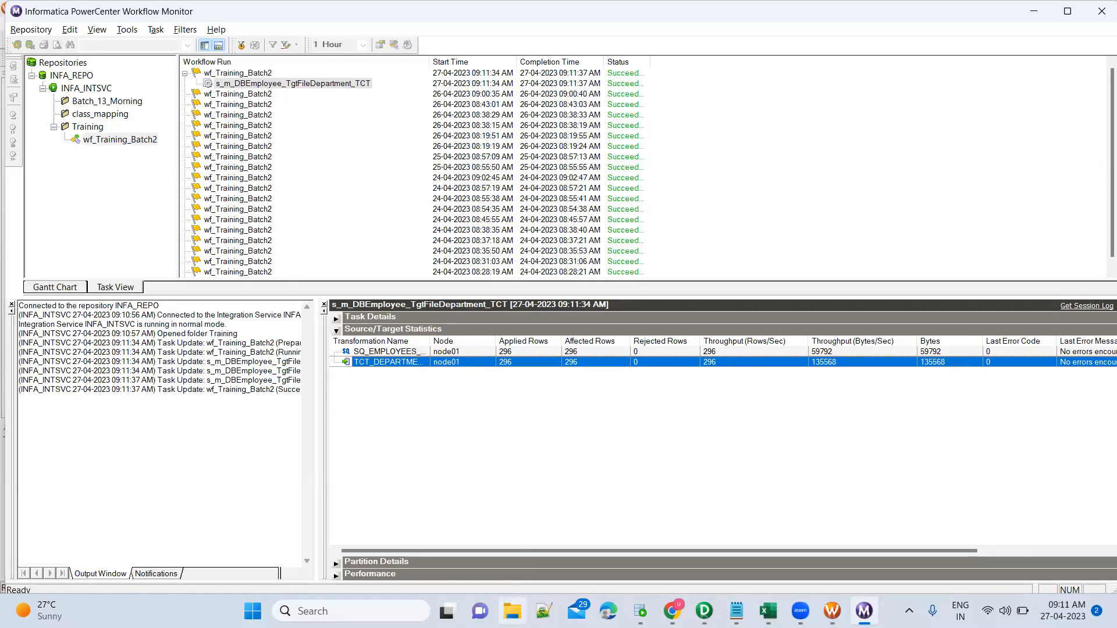
click(512, 611)
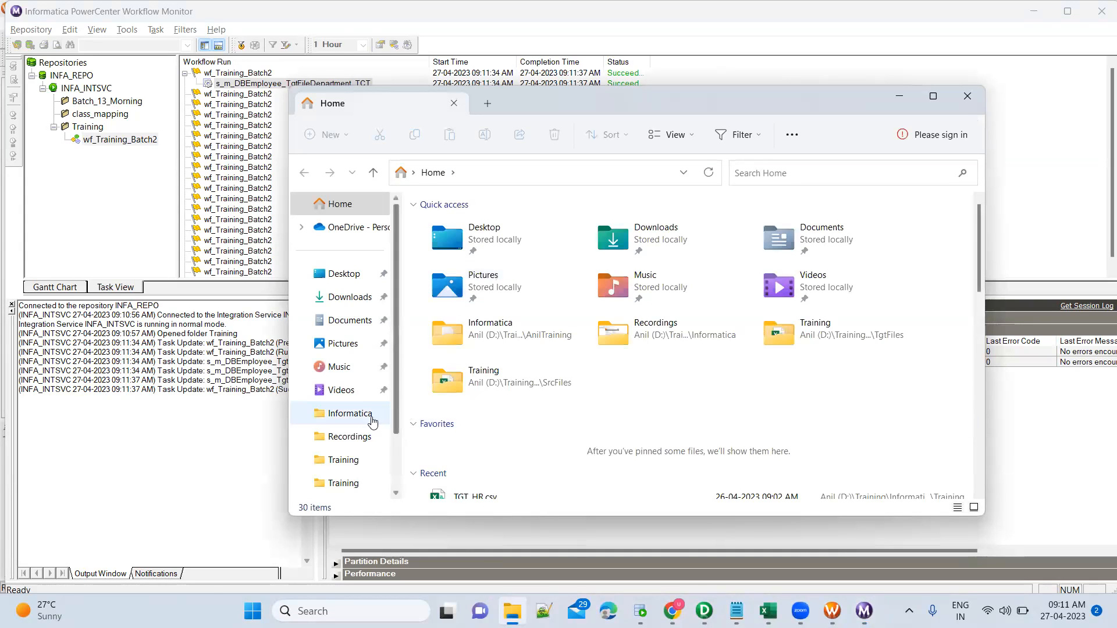
Open the TgtFiles\Training folder and sort its files by Date modified, newest first.
click(343, 459)
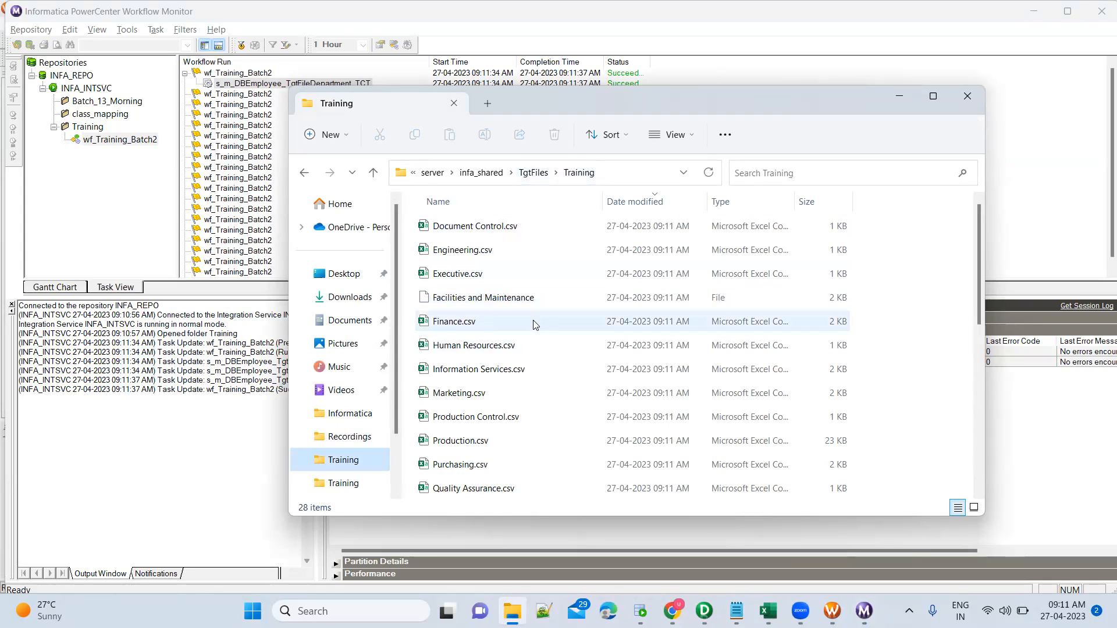
click(713, 177)
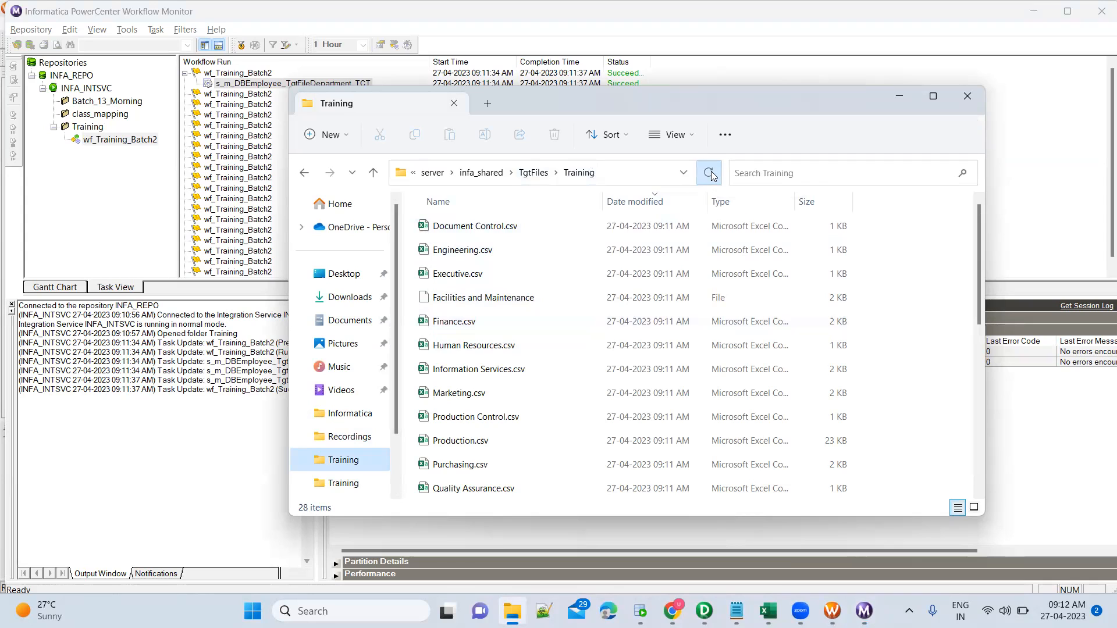
click(645, 207)
click(646, 205)
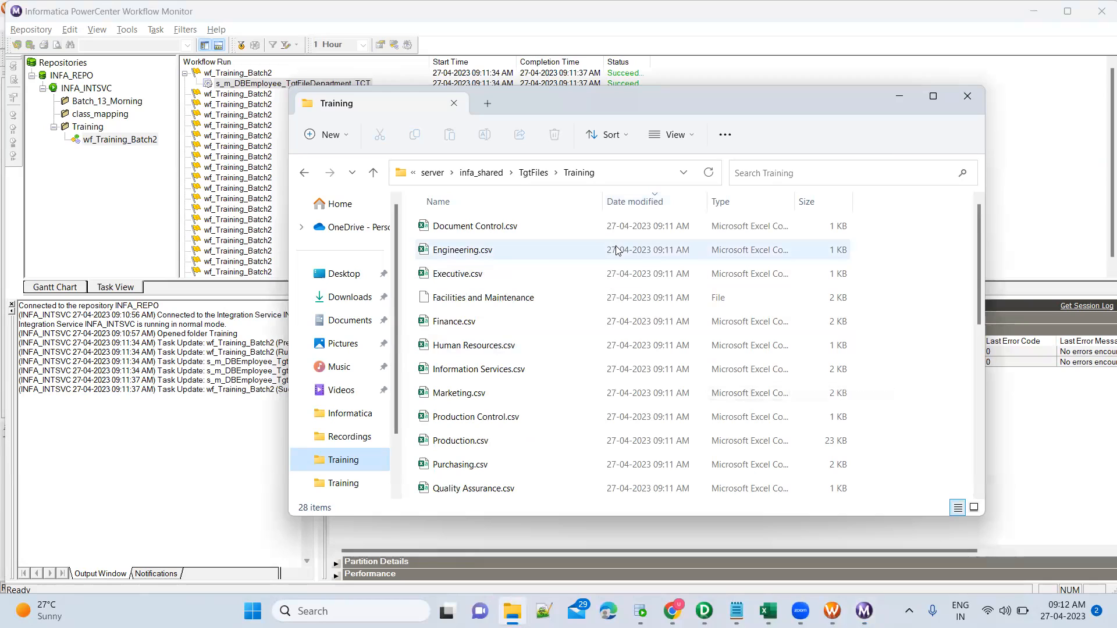
Check the Document Control.csv and Quality Assurance.csv sizes, then open Production.csv.
click(529, 230)
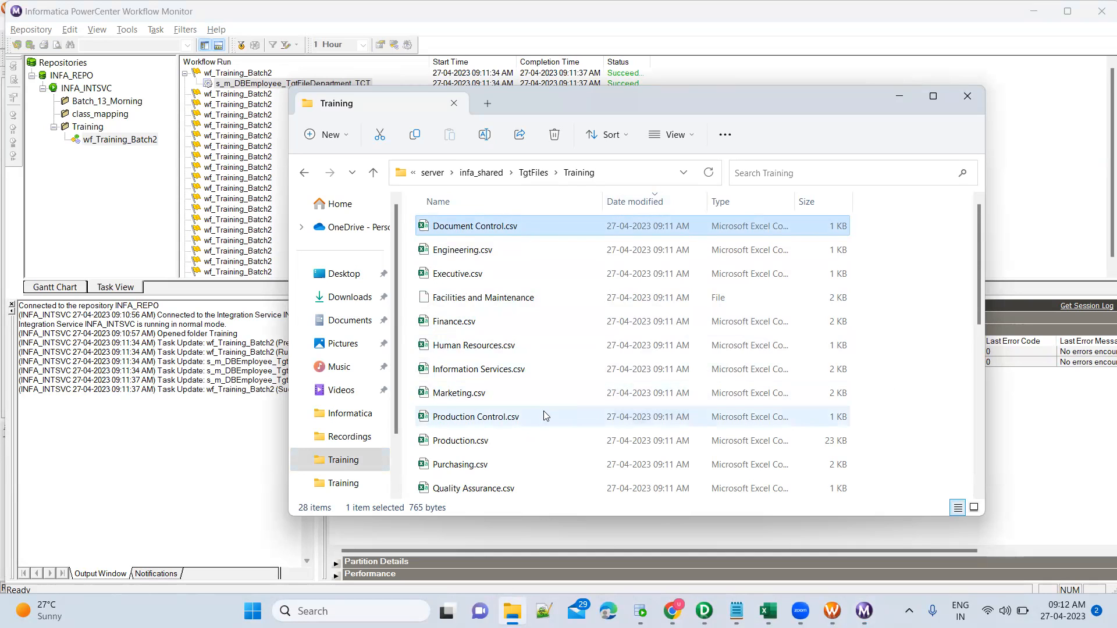
scroll(544, 417, down, 2)
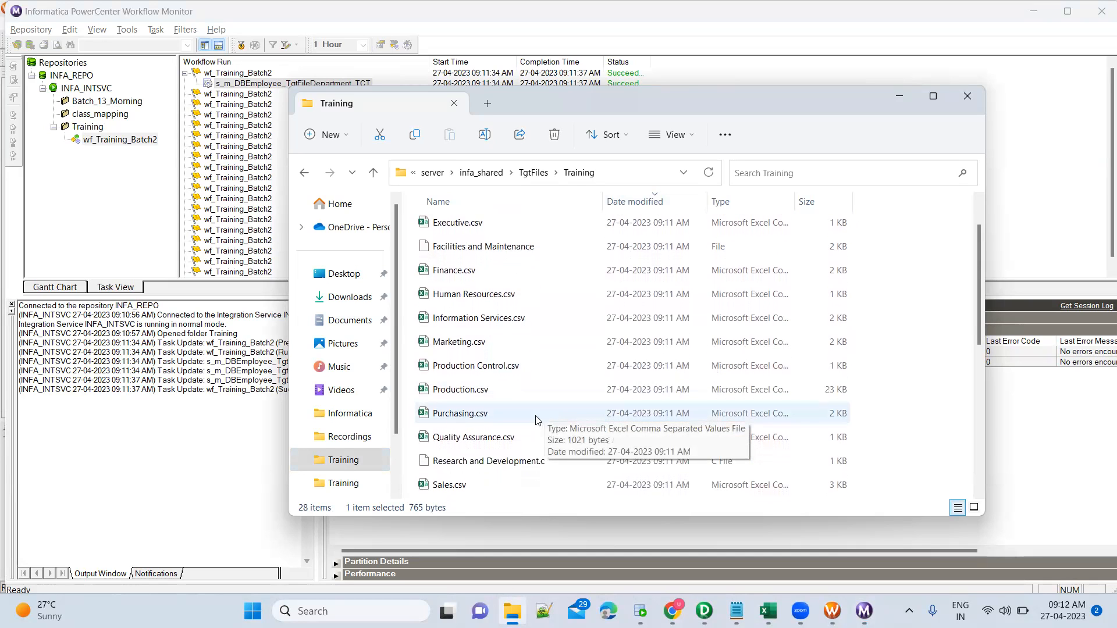
click(515, 448)
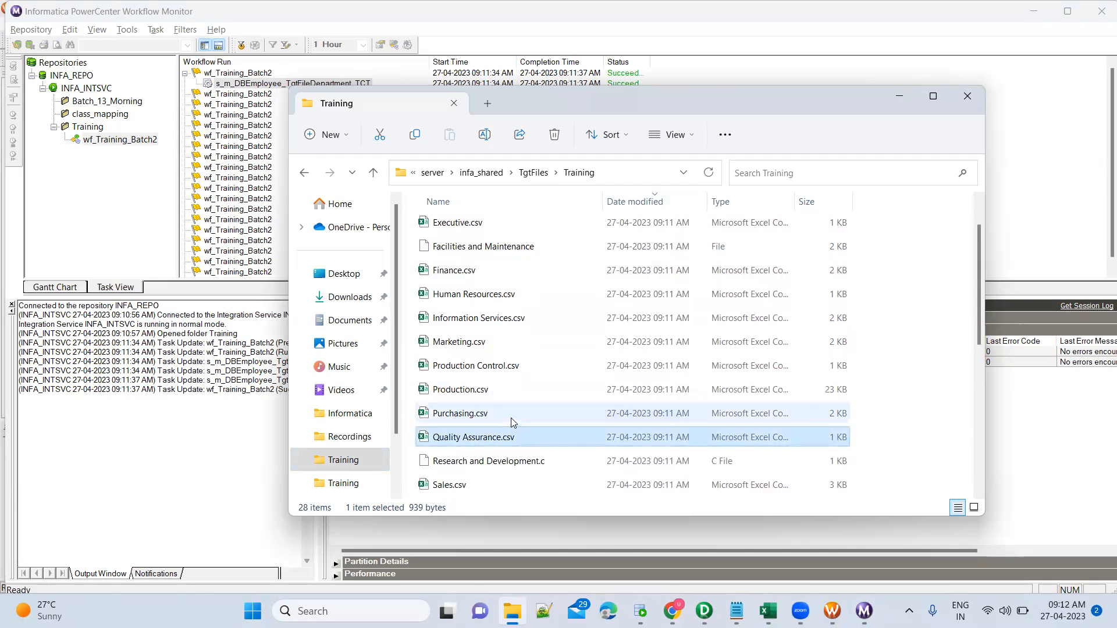
click(511, 391)
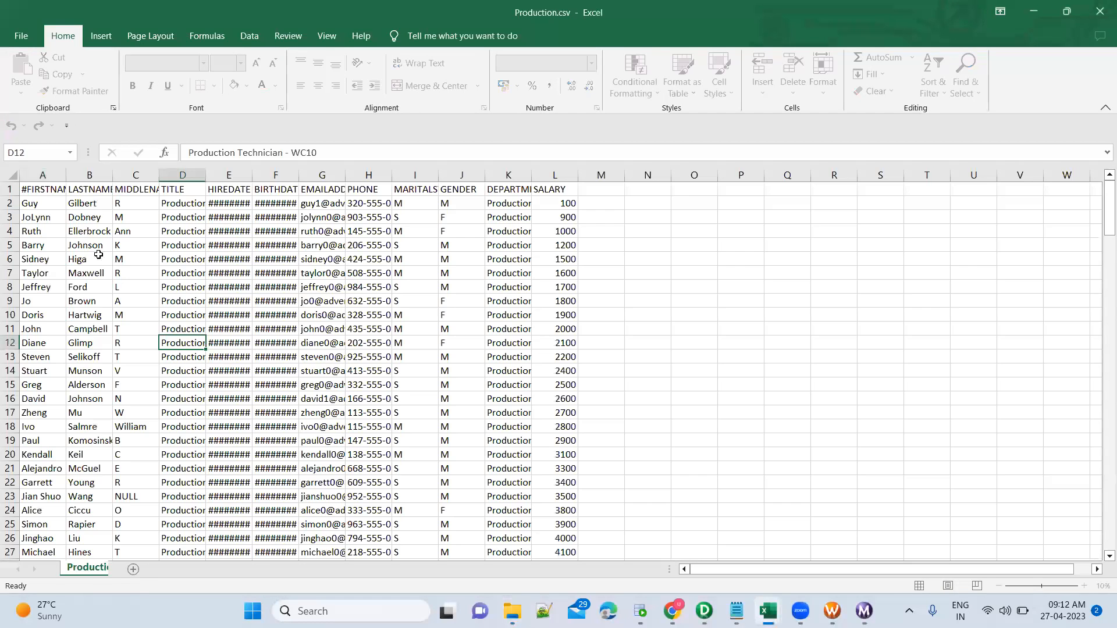
Check Production.csv's department values in column K down to row 180, then close Excel.
click(522, 384)
scroll(522, 384, down, 20)
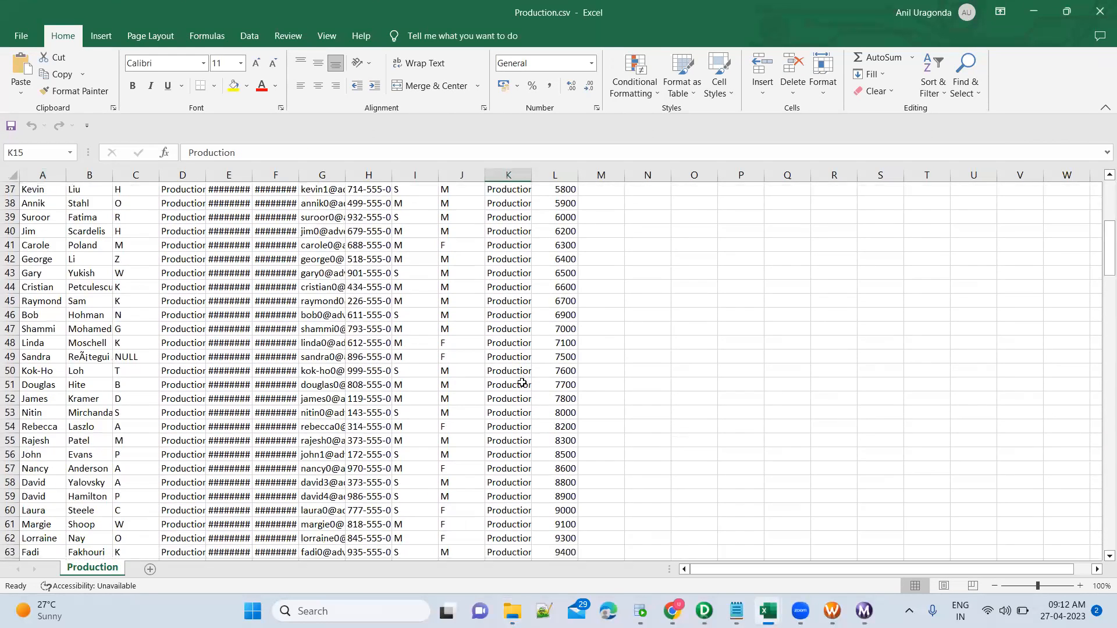
scroll(522, 383, down, 20)
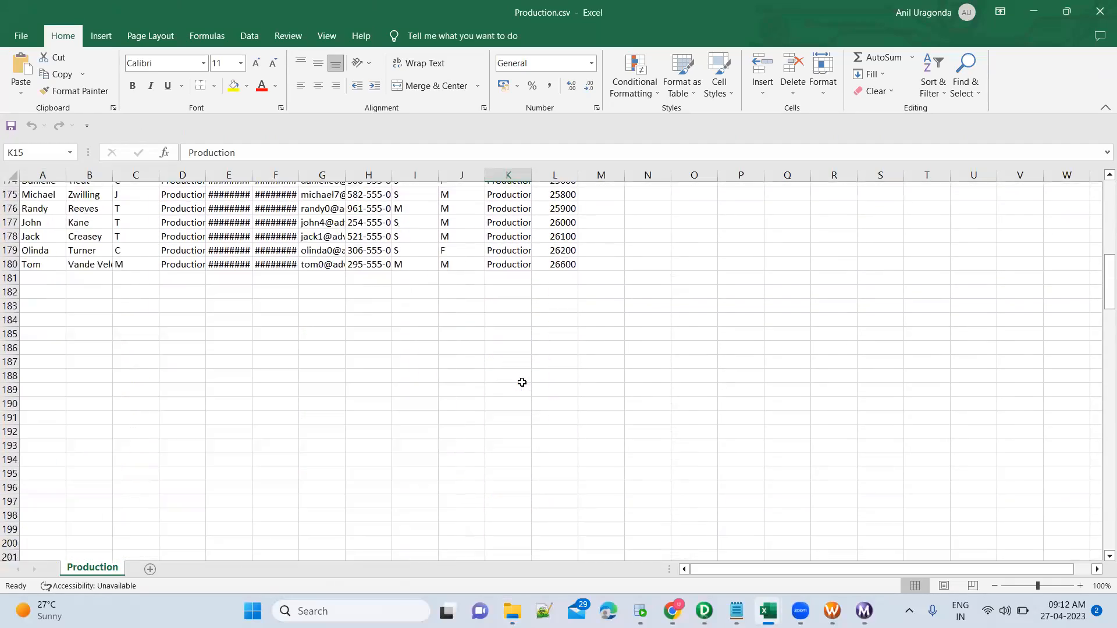
scroll(520, 379, up, 2)
click(511, 317)
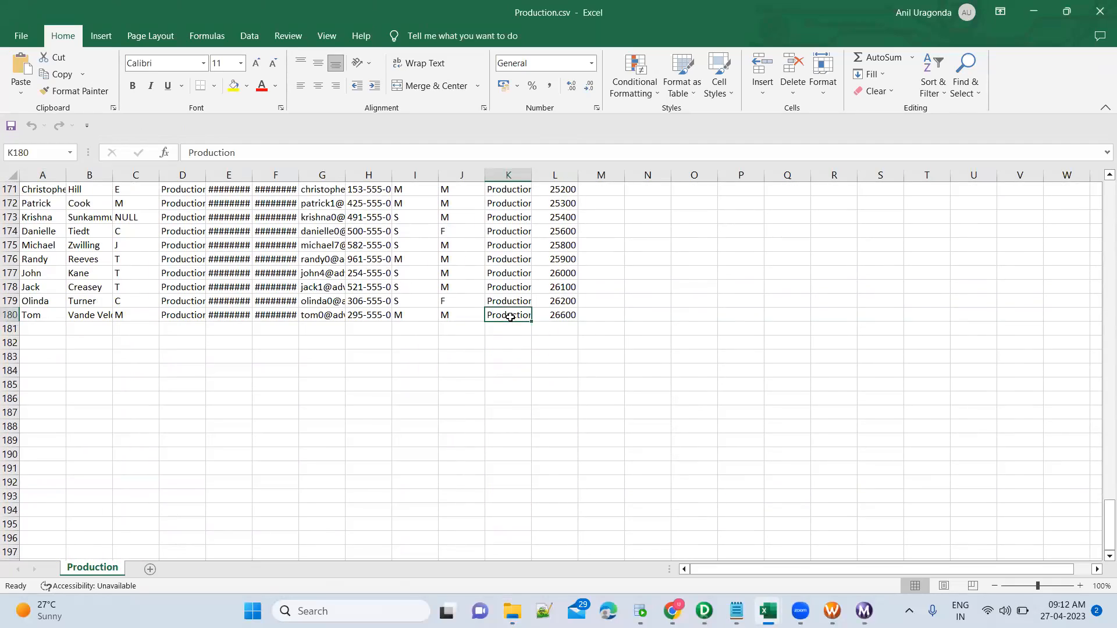
click(1099, 12)
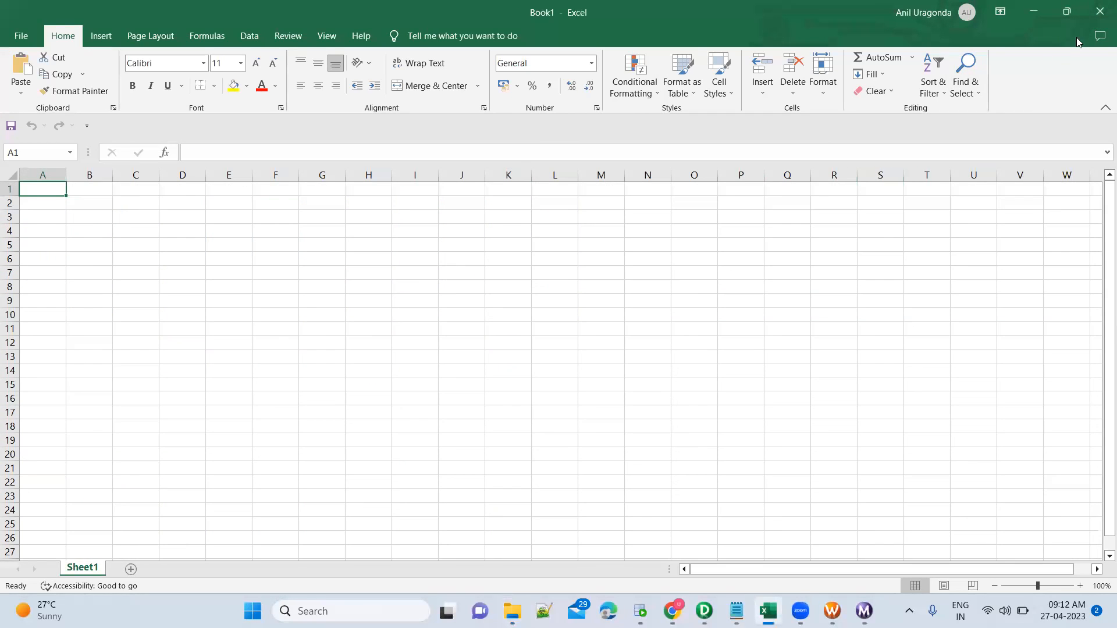
click(1100, 12)
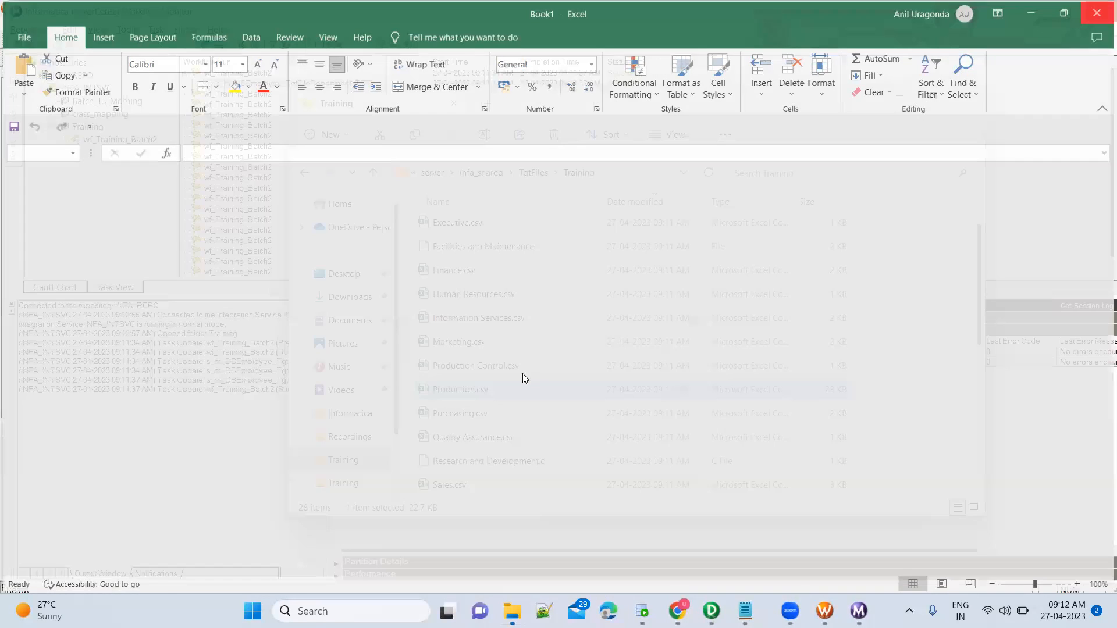
Review Marketing.csv, Human Resources.csv and Purchasing.csv in Excel, closing each, then return to Designer.
double_click(512, 346)
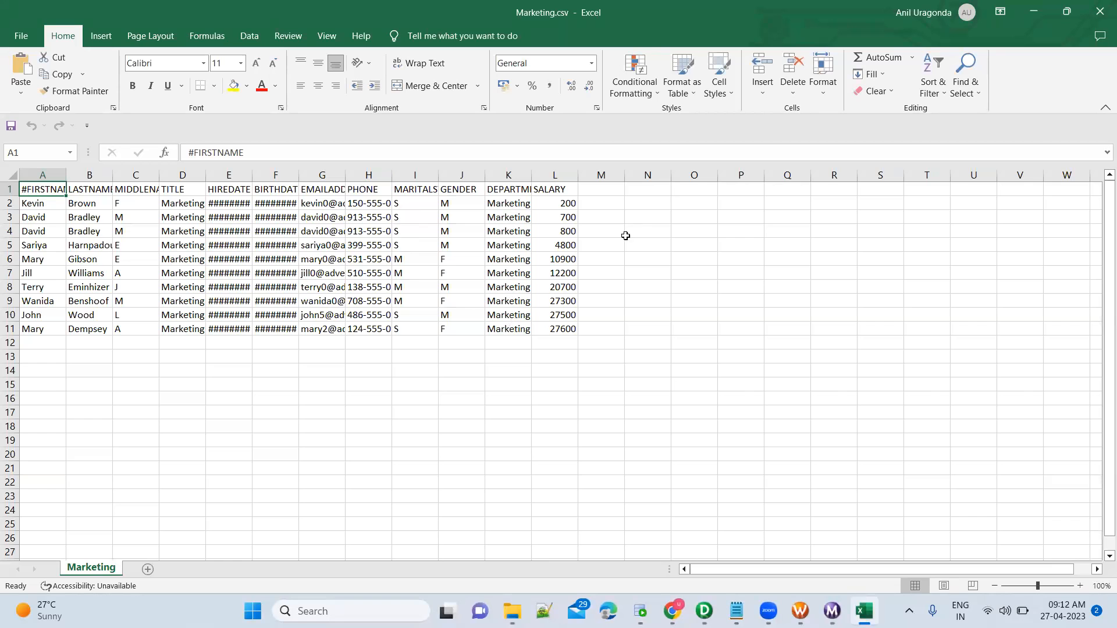
click(1099, 15)
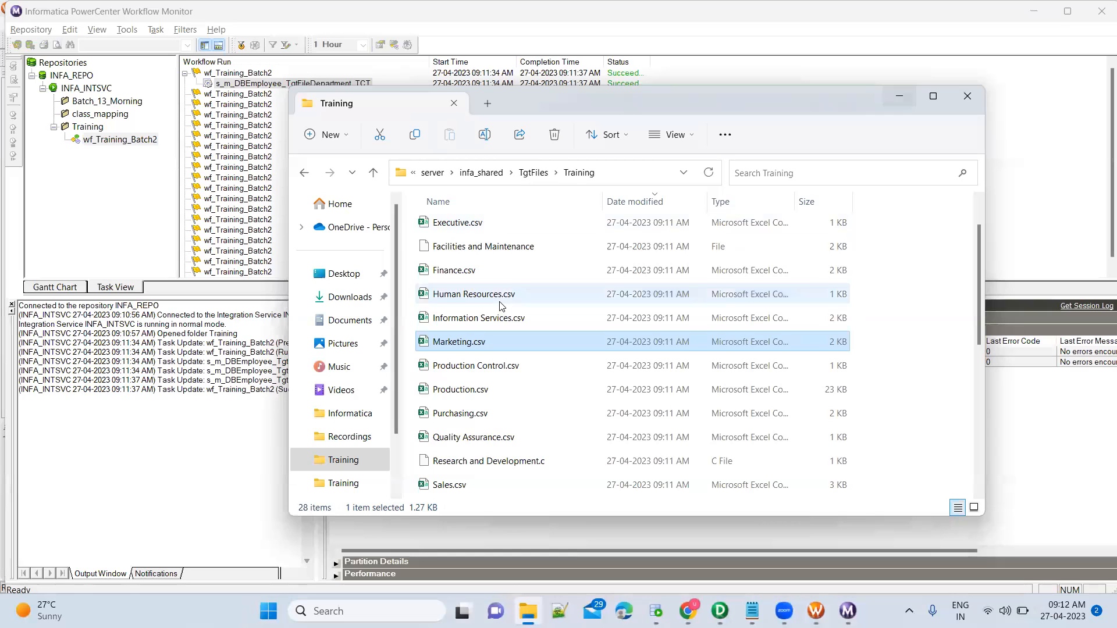
double_click(499, 297)
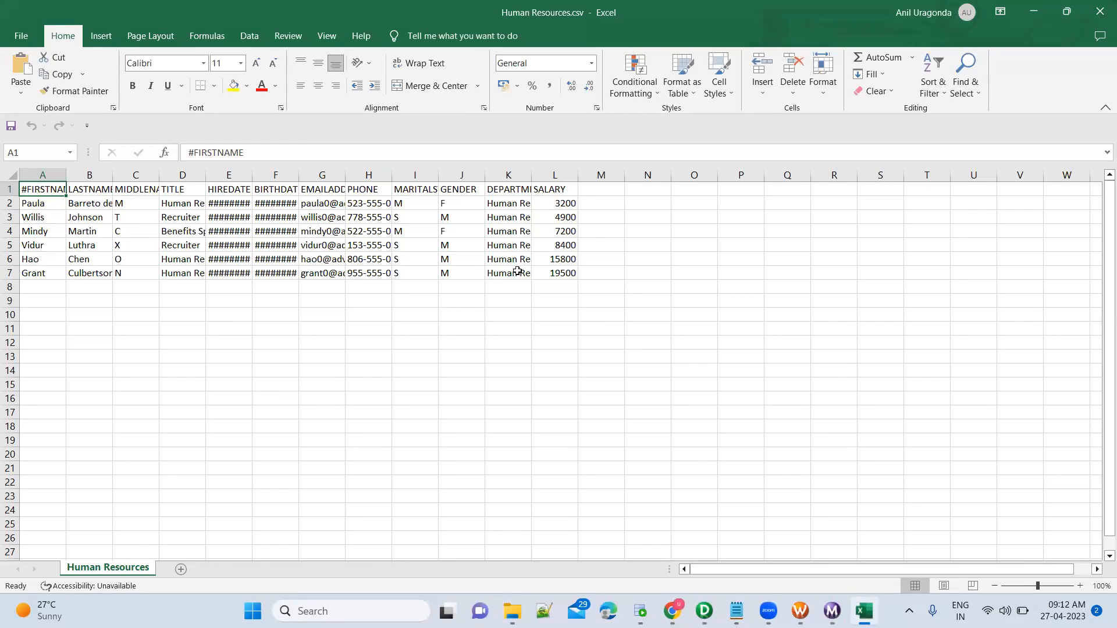
click(1100, 13)
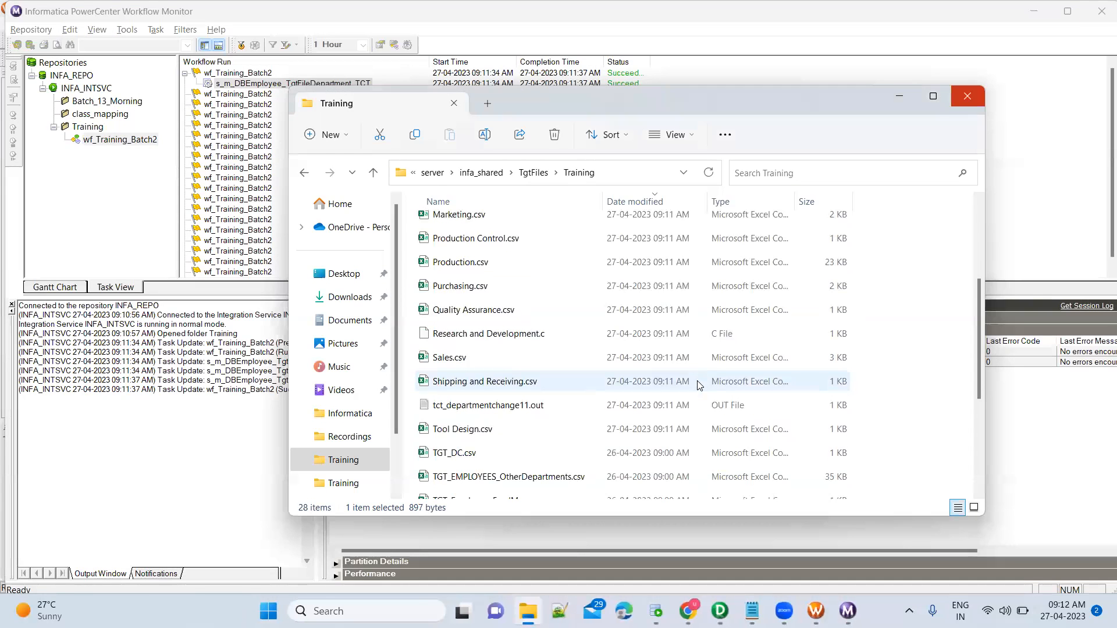
double_click(572, 292)
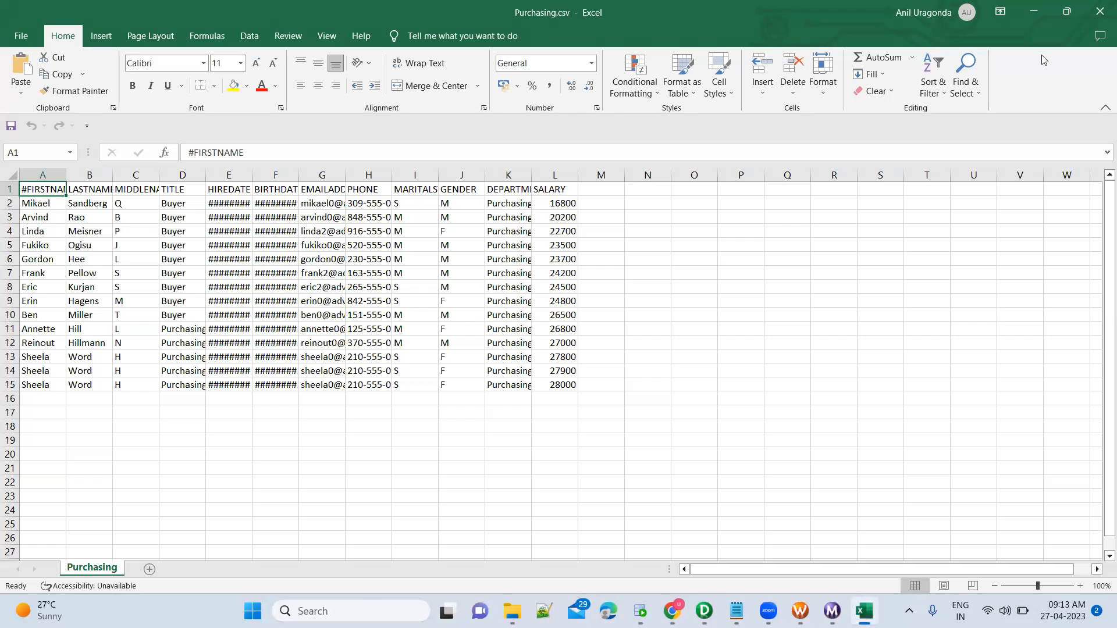
click(1099, 15)
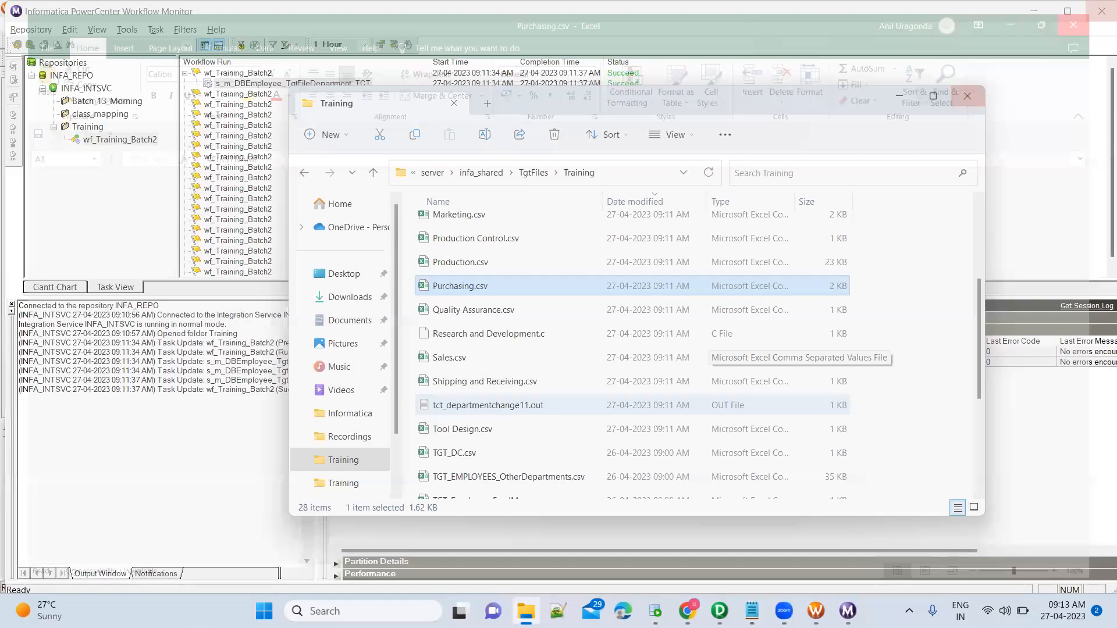
click(720, 612)
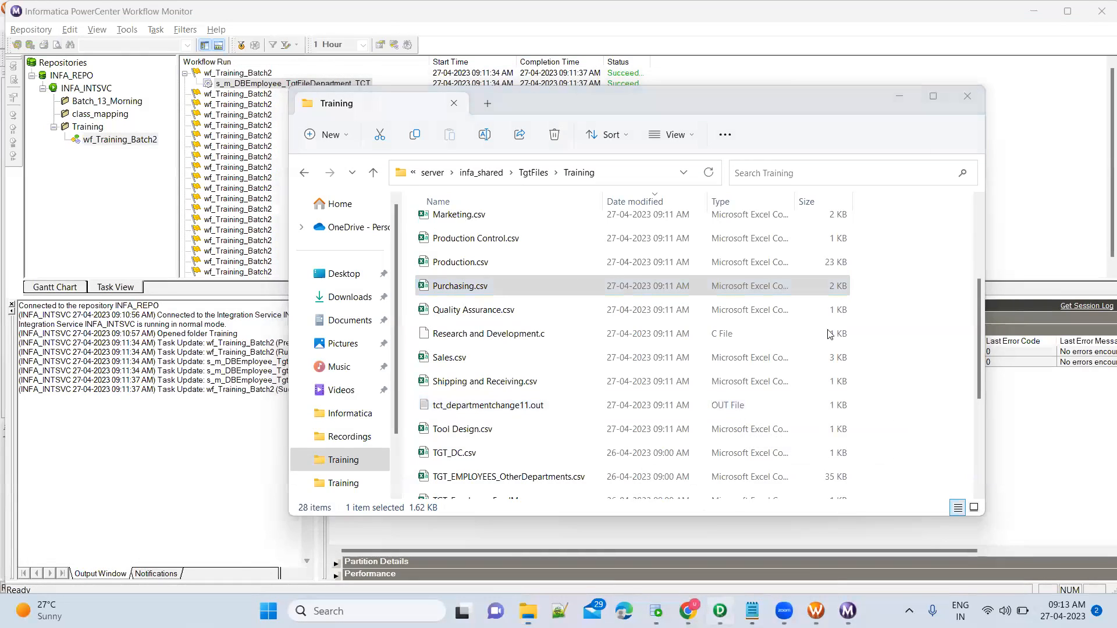
Arrange all mapping objects as icons and select exp_Prev_Department and the TCT_DEPARTMENTCHANGE1 target.
right_click(820, 364)
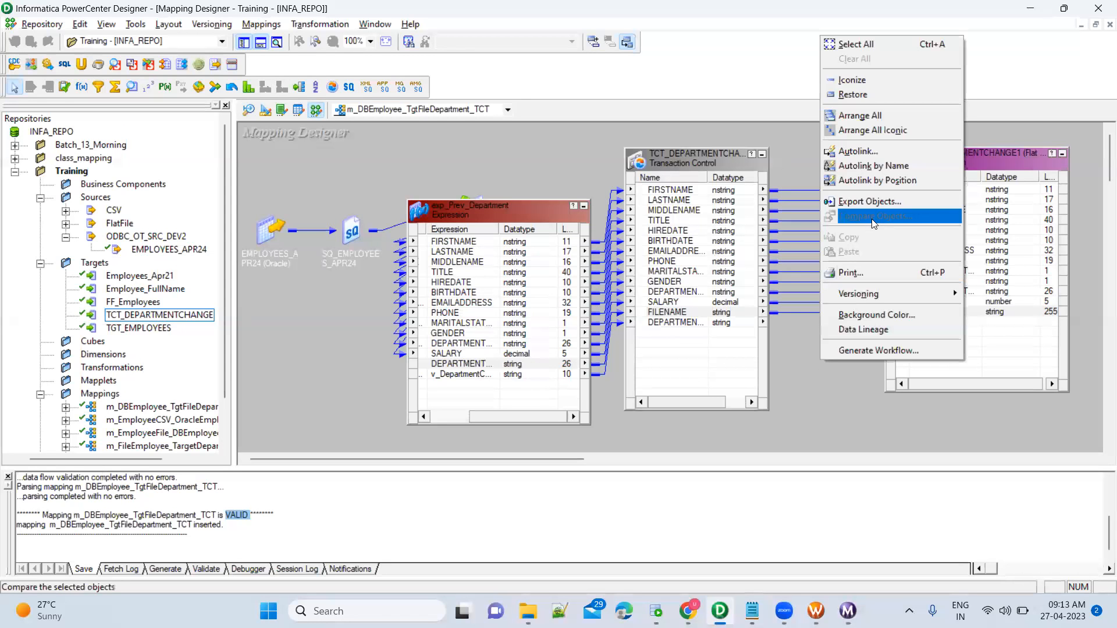
click(895, 138)
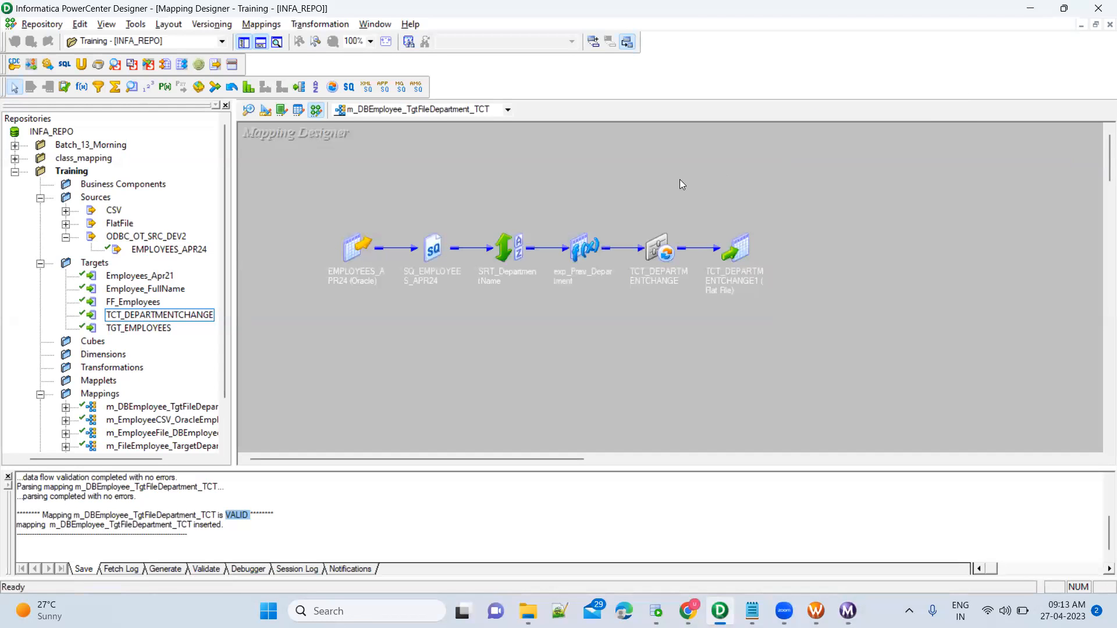
drag(310, 212, 870, 323)
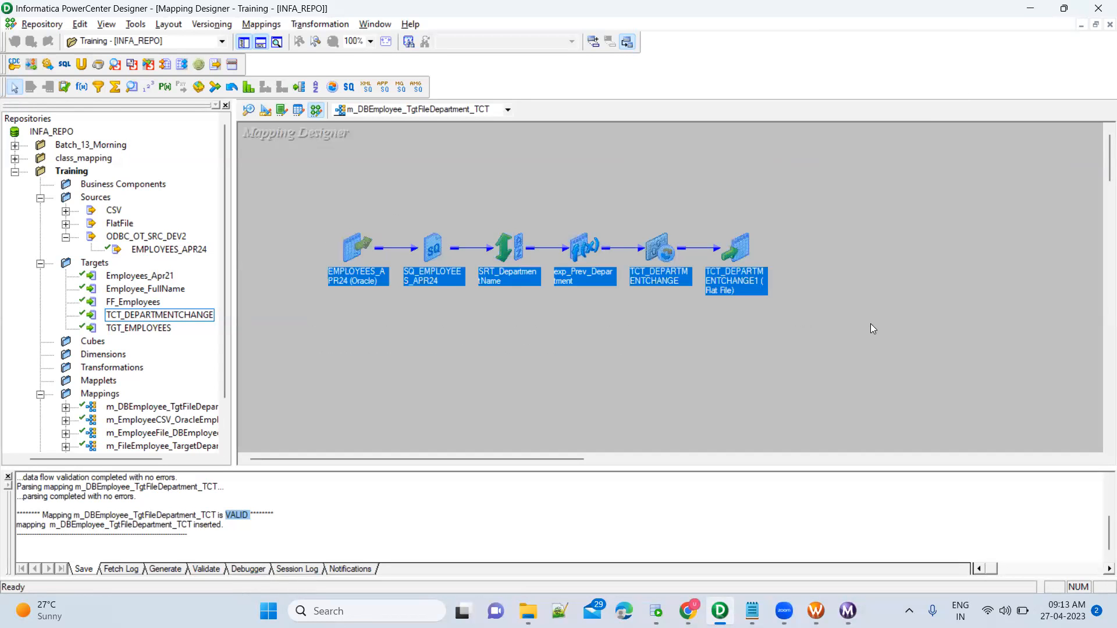
click(660, 319)
drag(552, 206, 620, 327)
drag(704, 208, 773, 334)
click(771, 334)
Open the TCT_DEPARTMENTCHANGE1 target's properties and start renaming it.
double_click(737, 243)
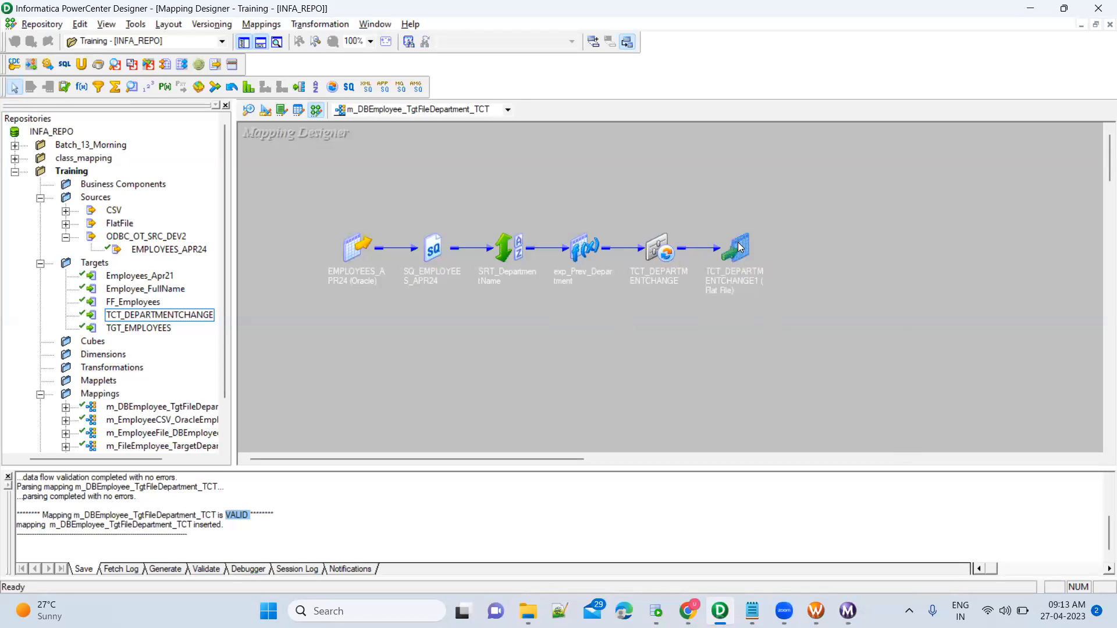
double_click(773, 236)
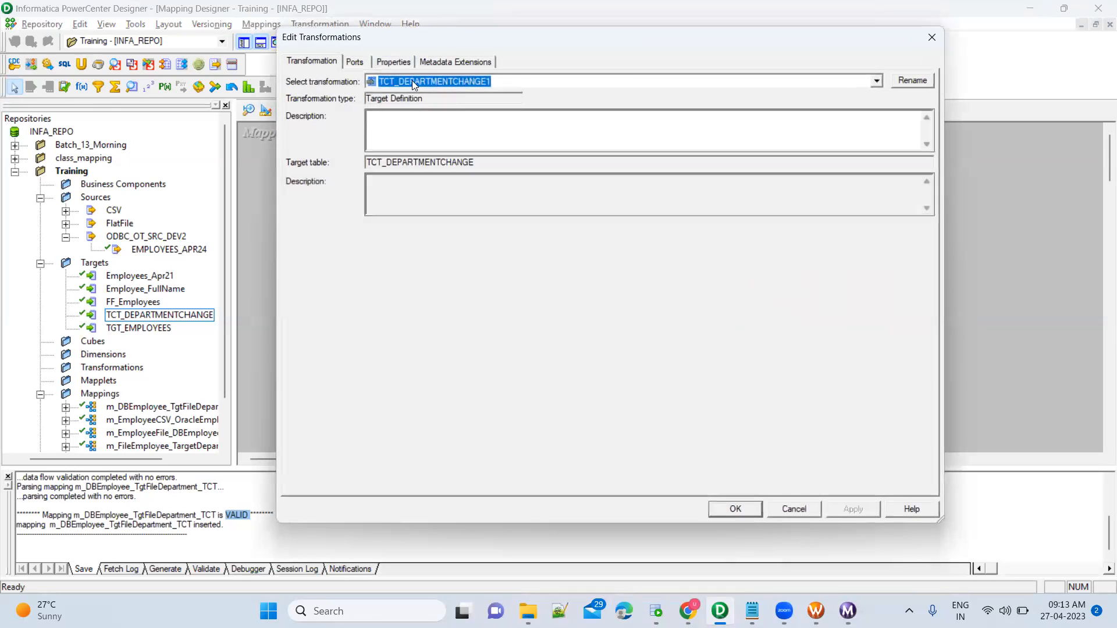
click(912, 80)
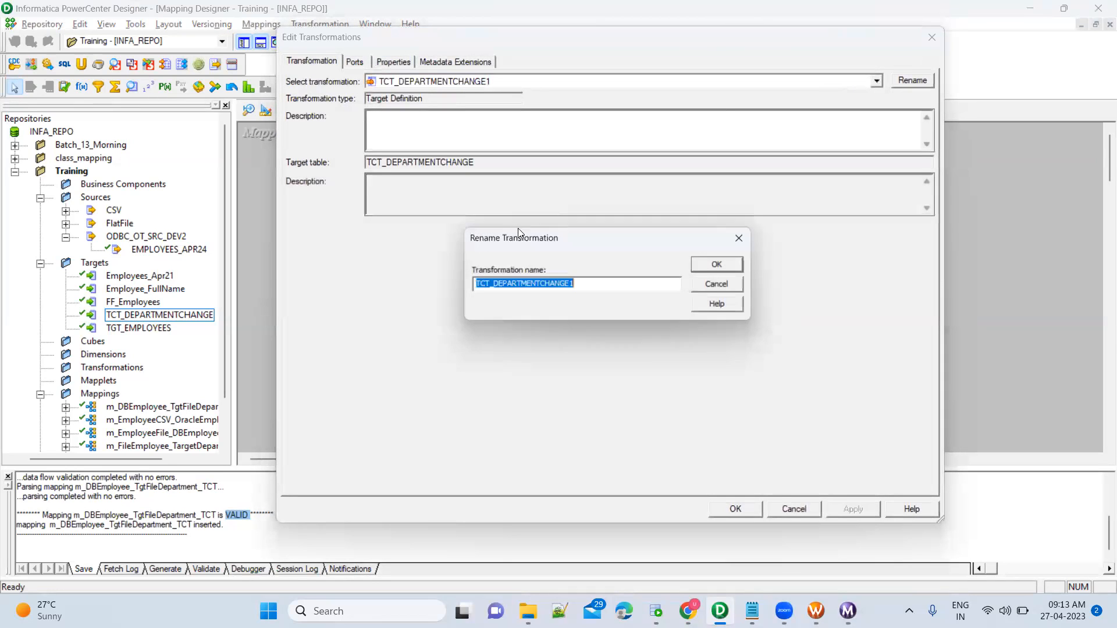
Rename the TCT_DEPARTMENTCHANGE1 target to TGT_DepartmentChangeFiles and apply the change.
click(589, 287)
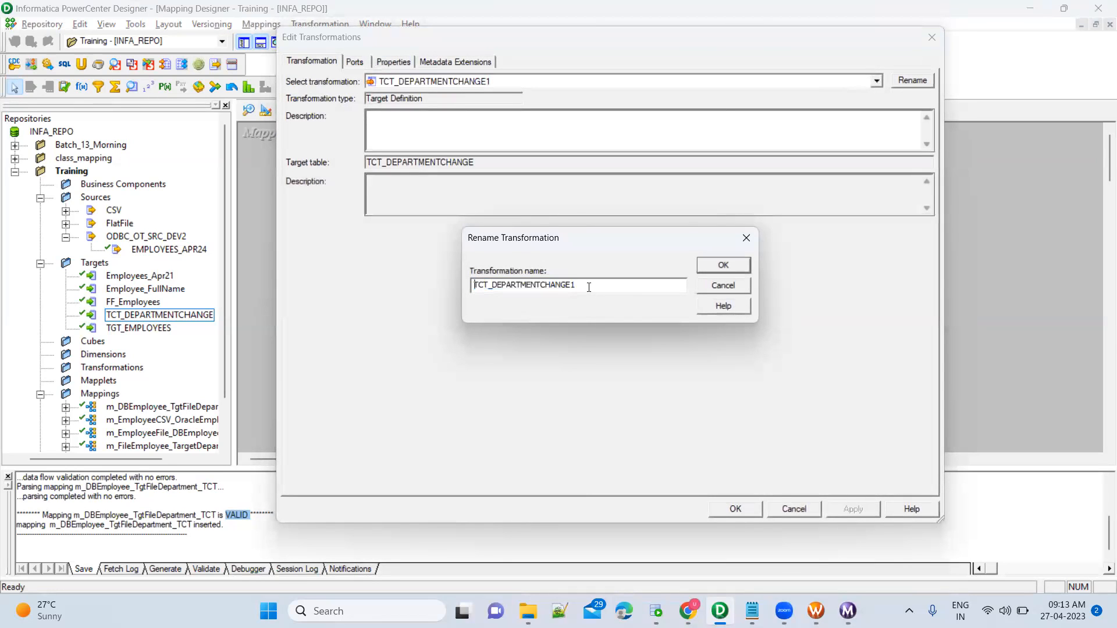
key(Home)
text(TGT_)
key(shift+Right)
key(shift+Right)
key(shift+Right)
key(shift+Right)
key(shift+End)
text(DepartmentChangeFiles)
key(Return)
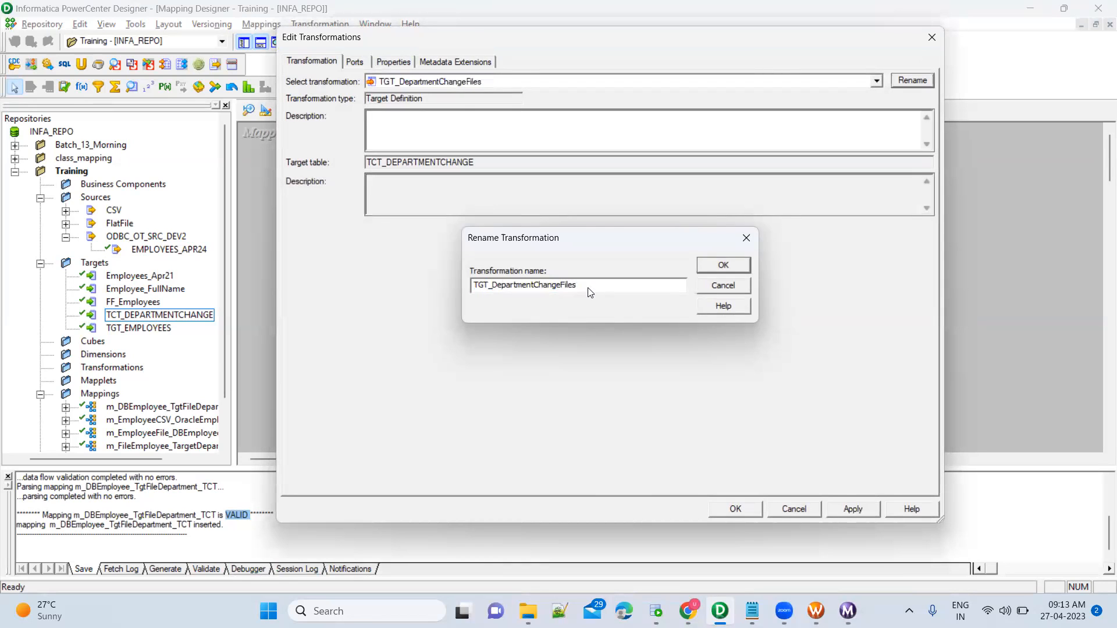
click(869, 513)
click(750, 514)
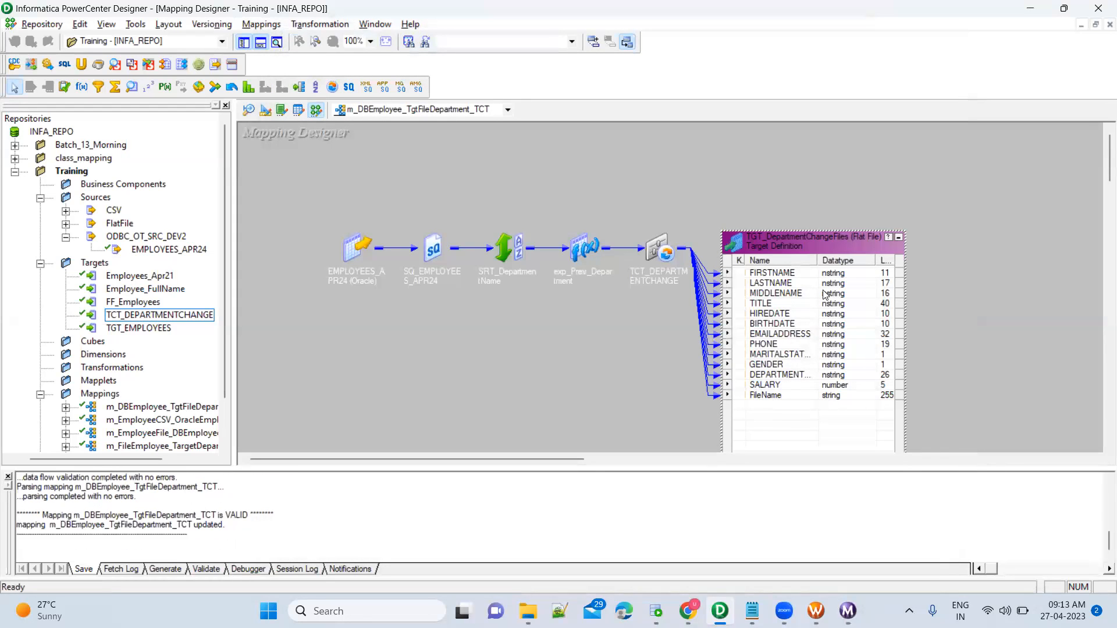
Collapse the renamed target and inspect the Router mapping's TGT_EMPLOYEES targets and RTR_HR_DC_FM router.
click(899, 237)
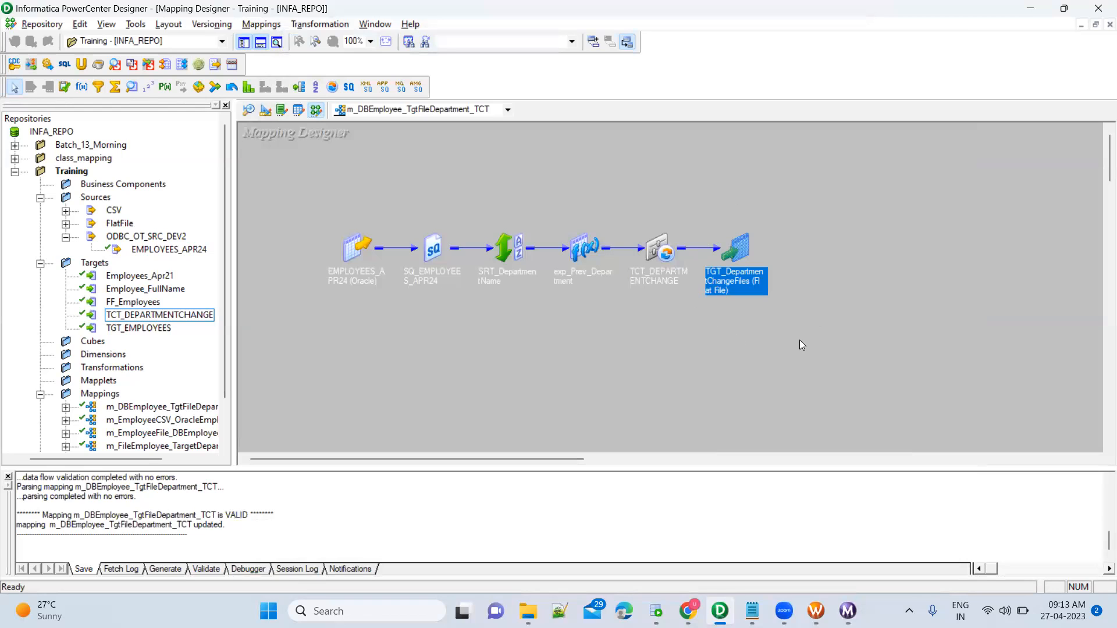
click(462, 110)
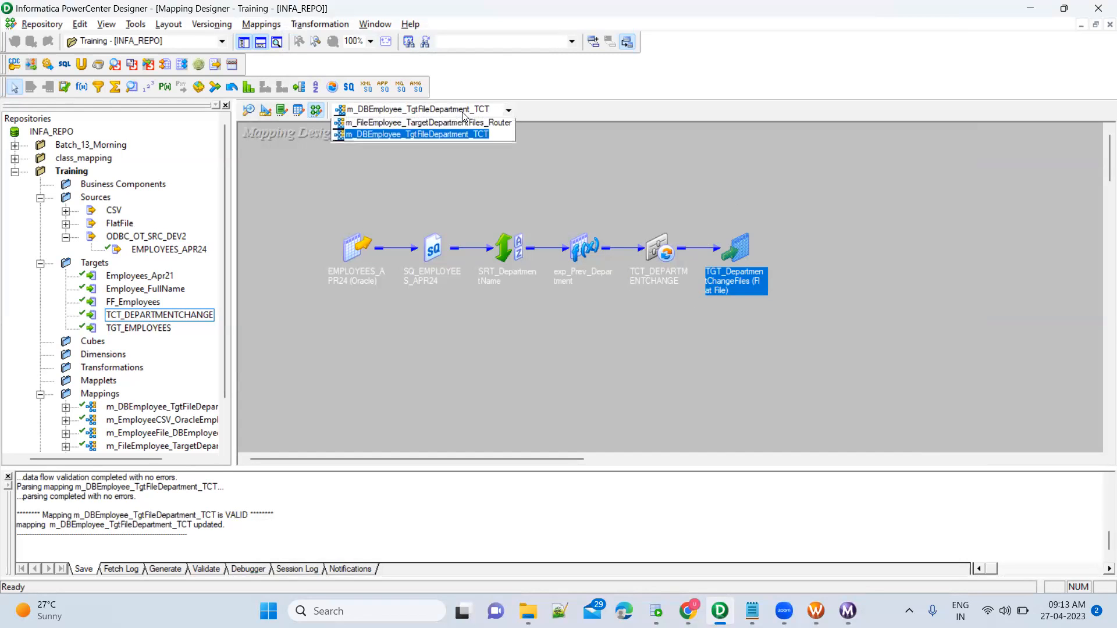
click(457, 127)
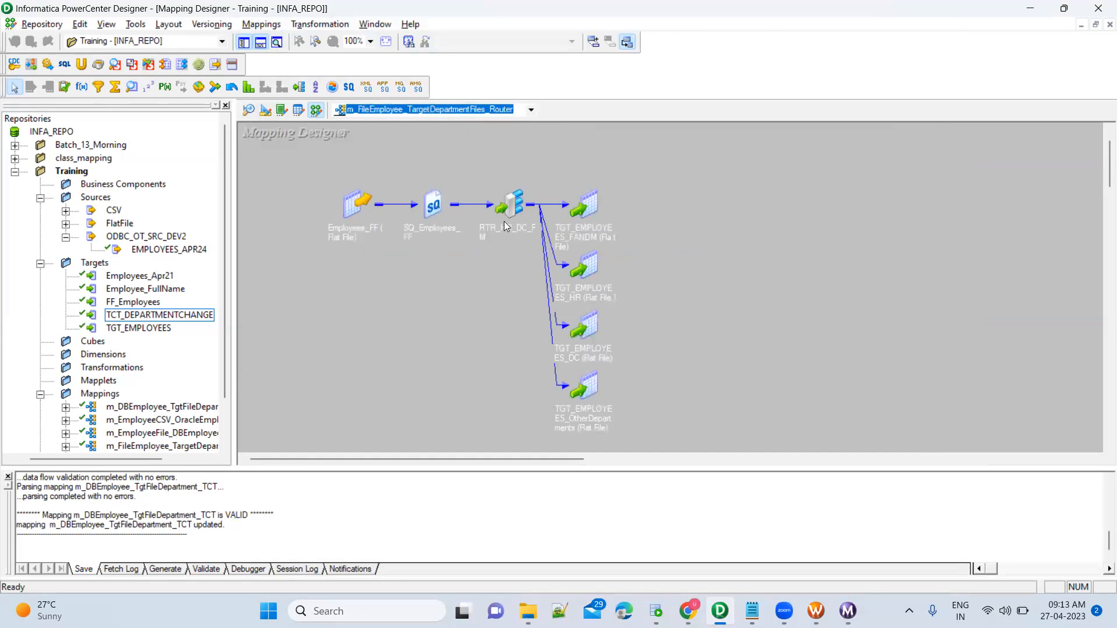
drag(550, 165, 642, 435)
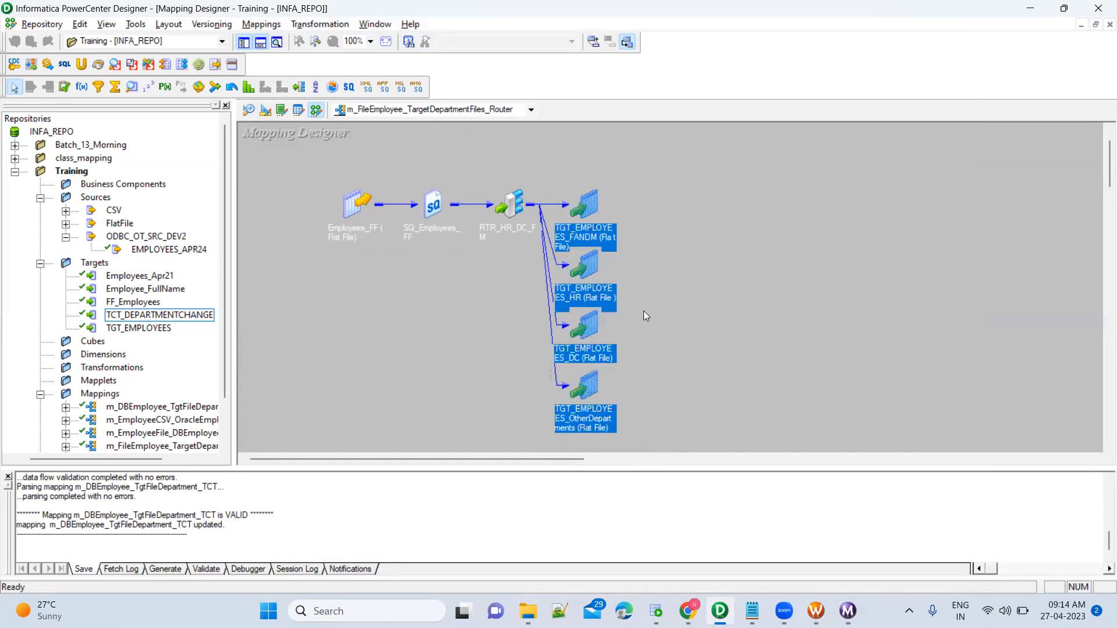
click(499, 206)
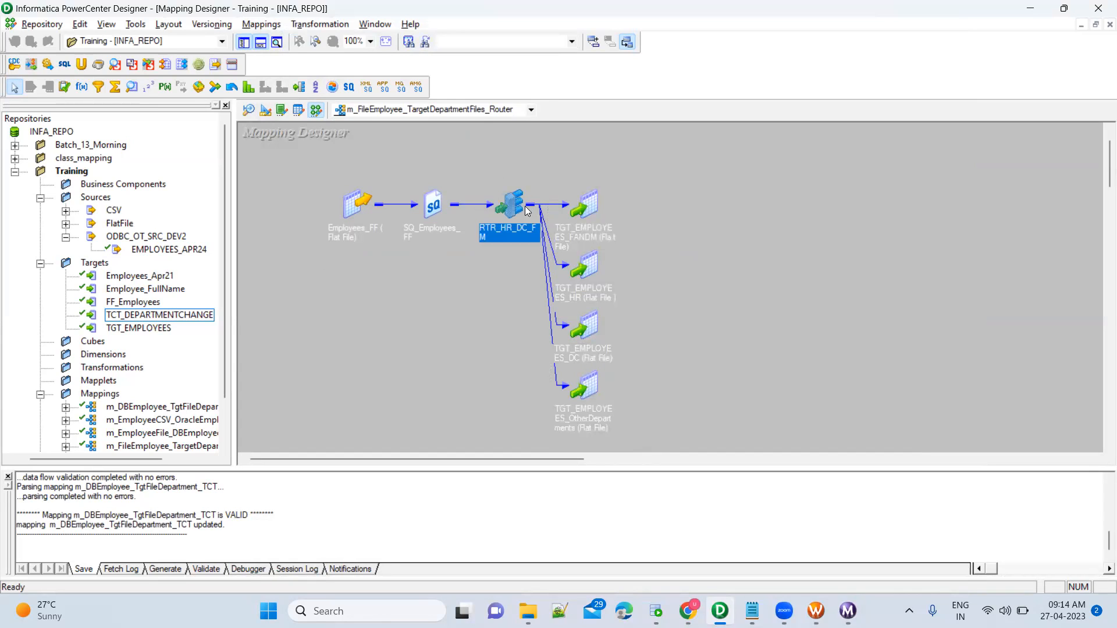
Return to m_DBEmployee_TgtFileDepartment_TCT and select the TCT_DEPARTMENTCHANGE transformation.
click(472, 111)
click(469, 136)
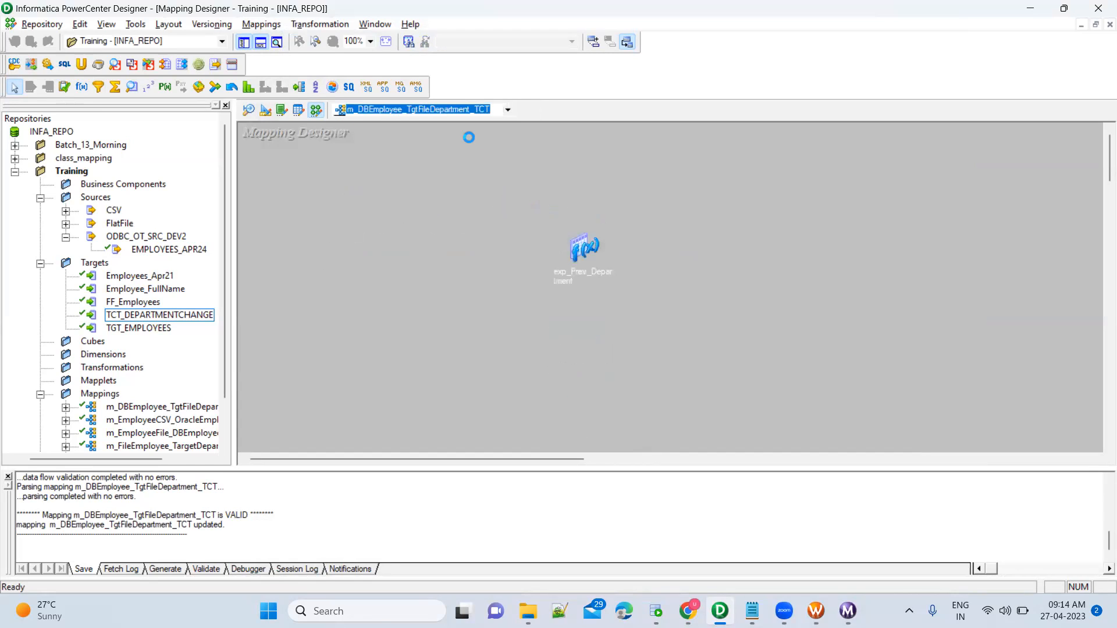
click(821, 279)
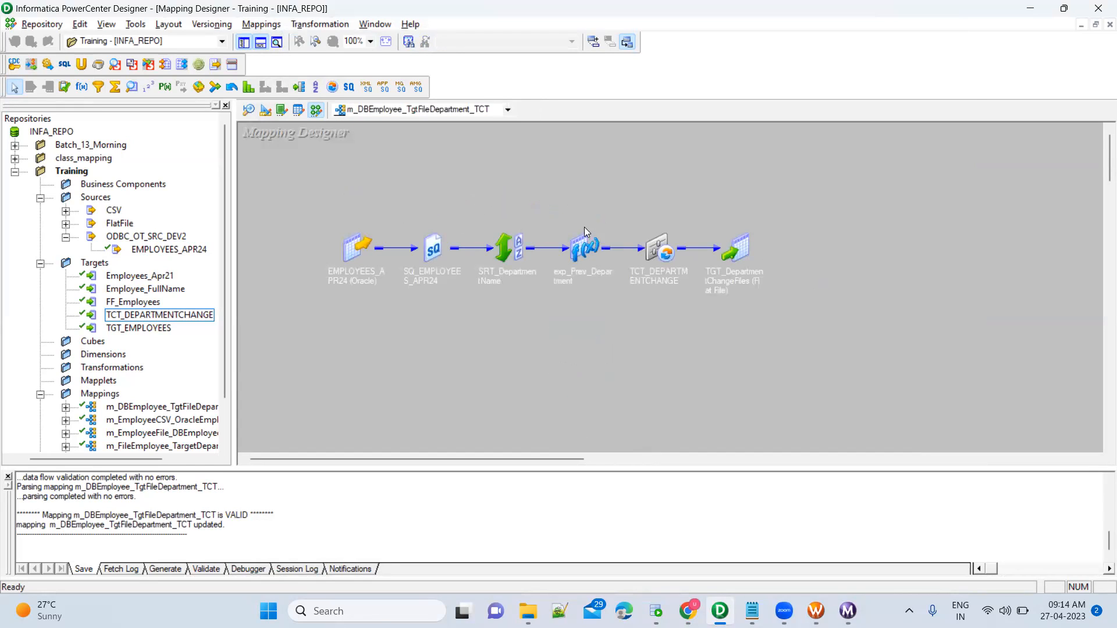
drag(617, 203, 693, 325)
In SQL Developer, select the six Engineering and three Executive DEPARTMENTNAME rows, then return to Designer.
click(656, 611)
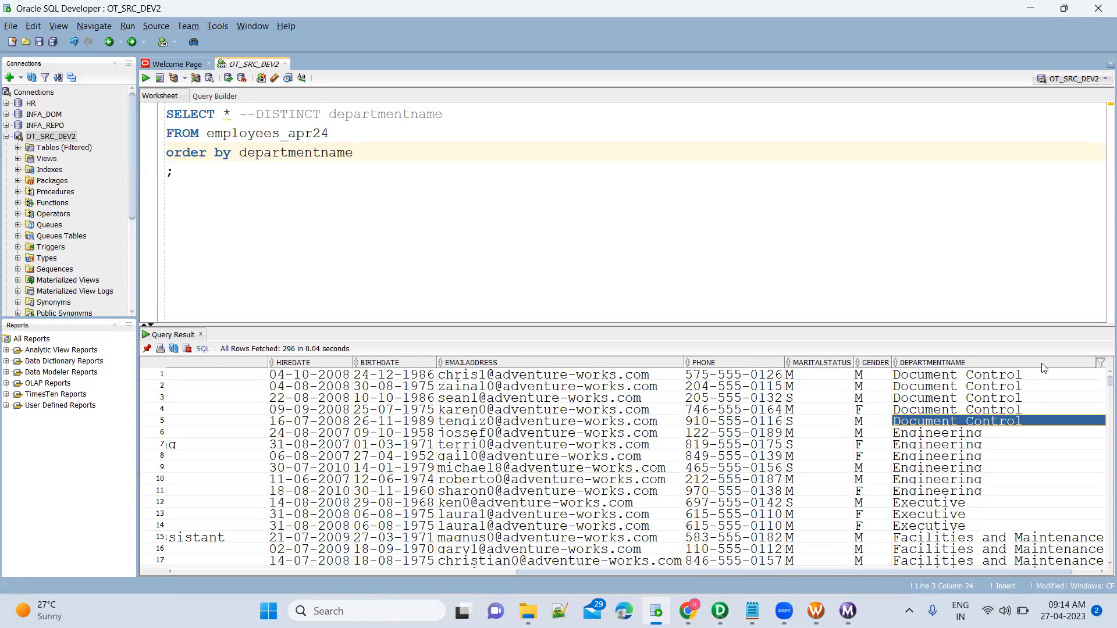
click(998, 435)
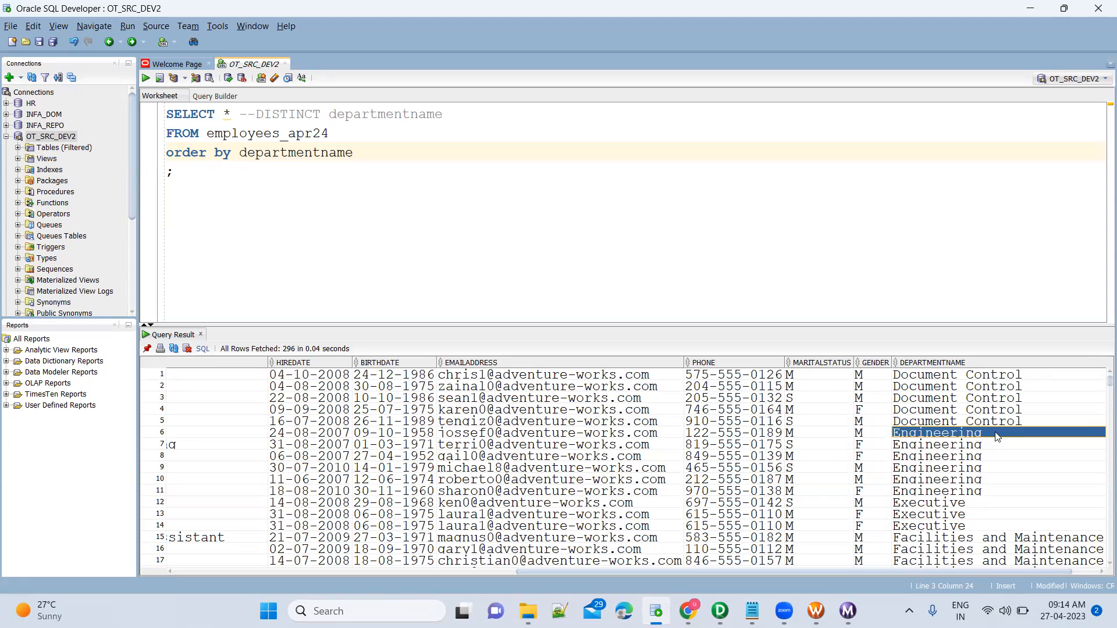
key(shift+Down)
key(shift+Down)
key(shift+Down)
key(shift+Down)
key(shift+Down)
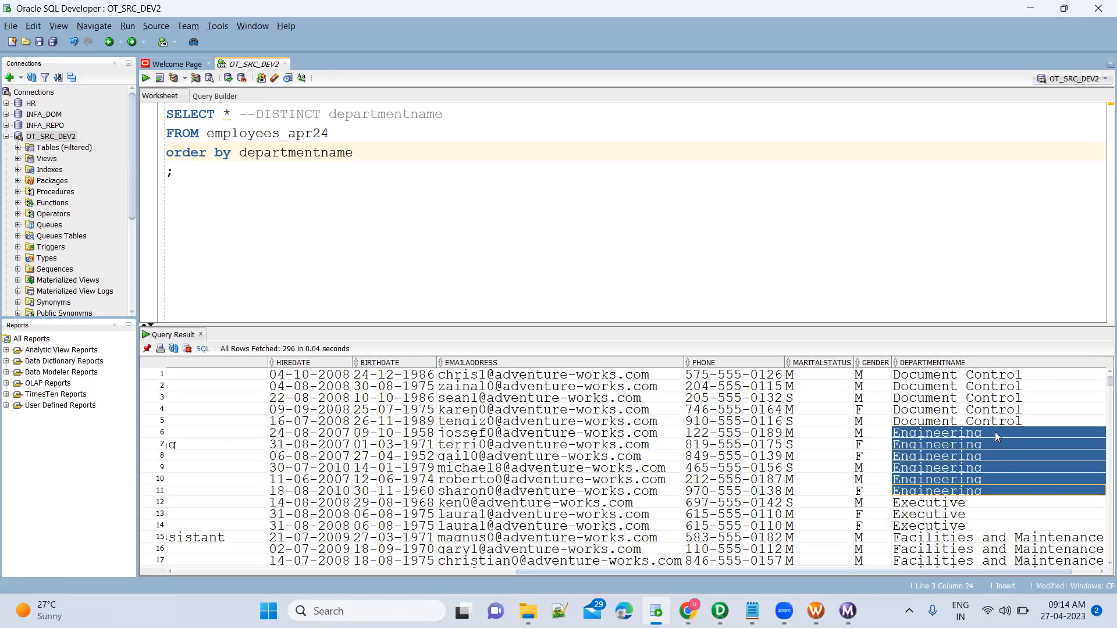
click(978, 504)
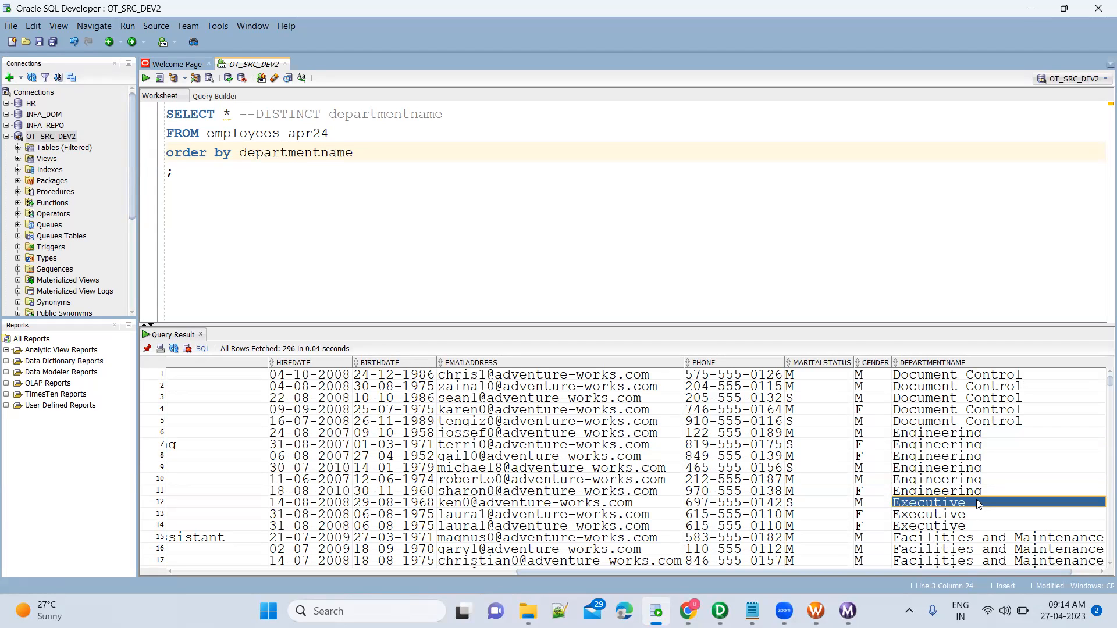
key(shift+Down)
key(shift+Down)
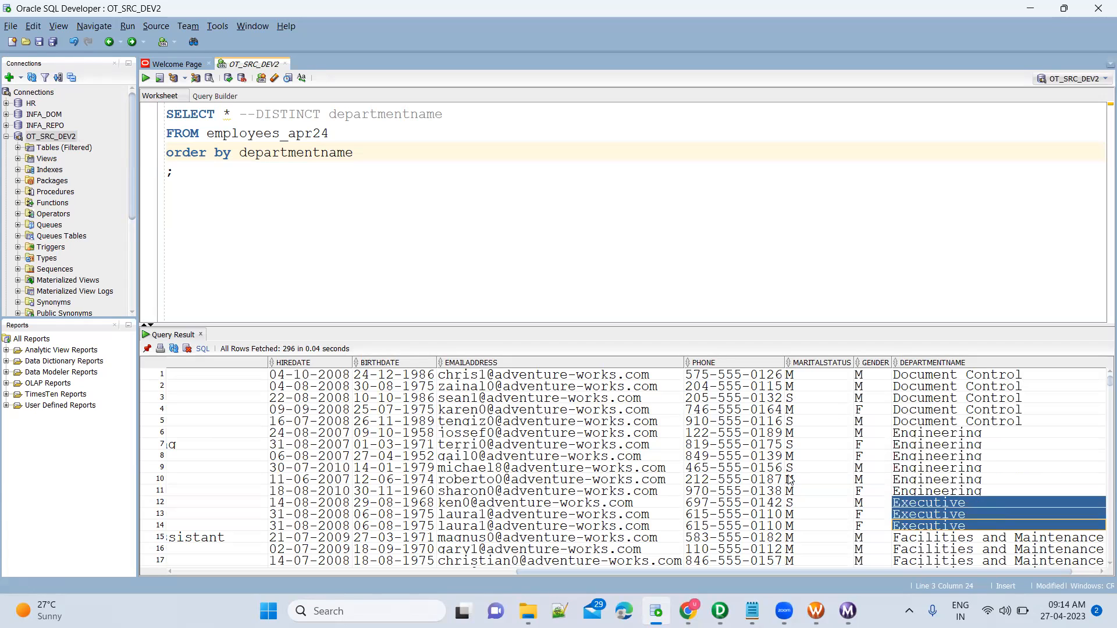
key(alt+Tab)
drag(328, 215, 819, 345)
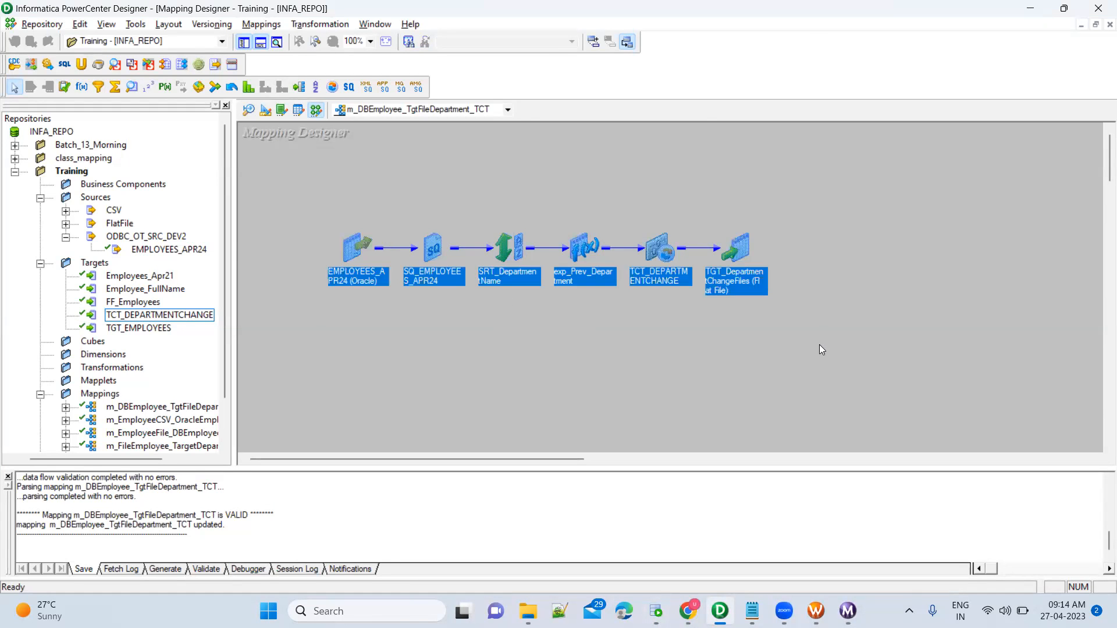
Open exp_Prev_Department's ports for editing and focus the v_DepartmentChange_Flag port.
click(799, 251)
drag(606, 207, 682, 335)
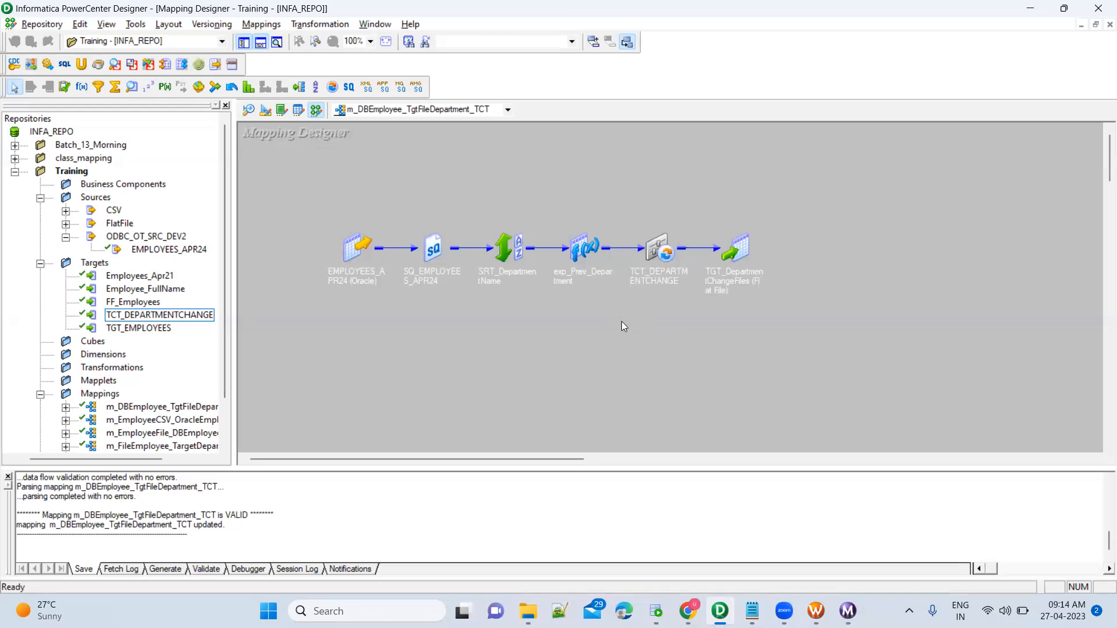
double_click(583, 250)
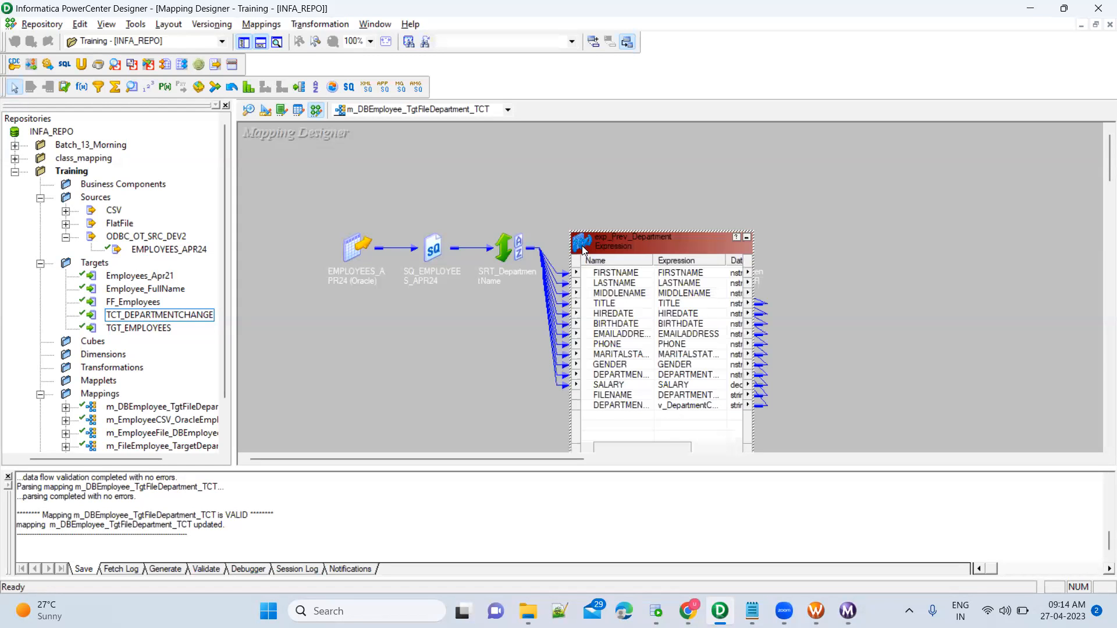
click(628, 395)
double_click(628, 395)
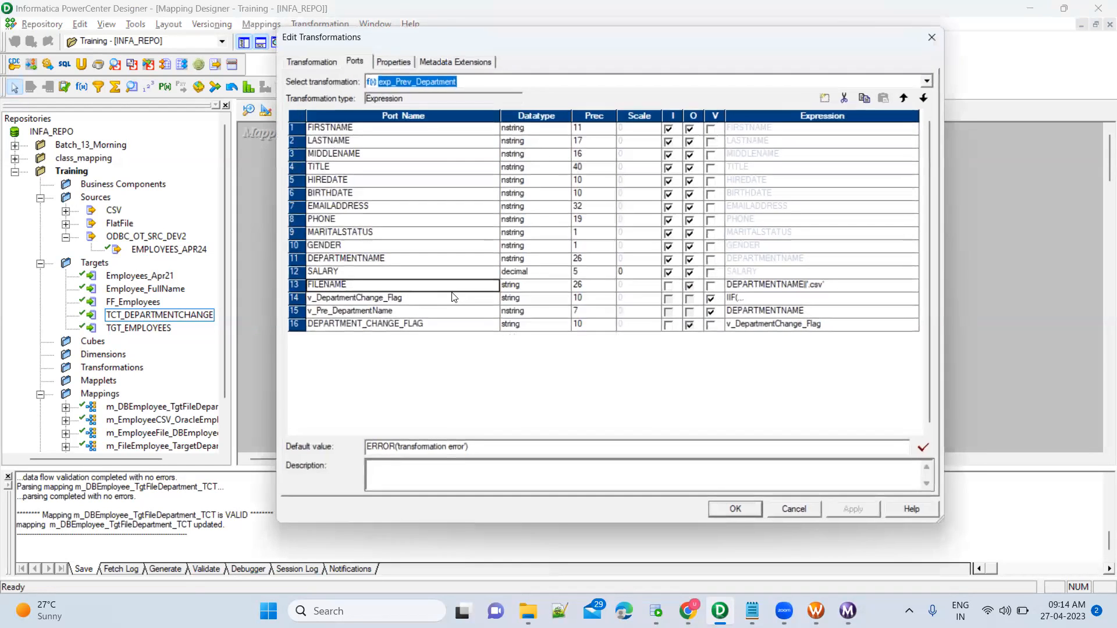
click(448, 300)
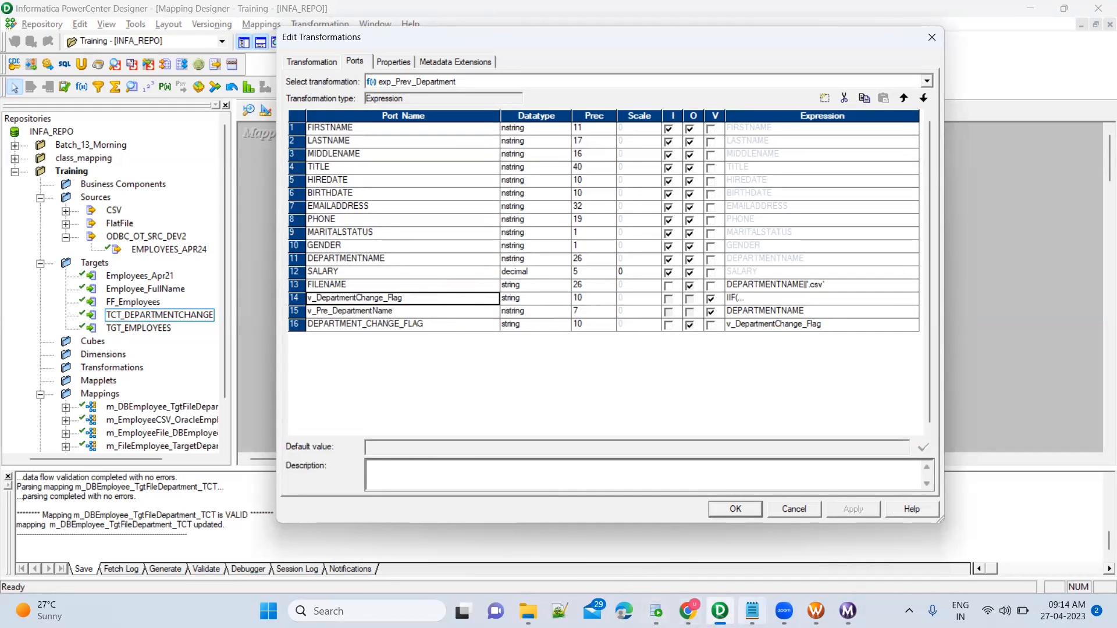
click(752, 610)
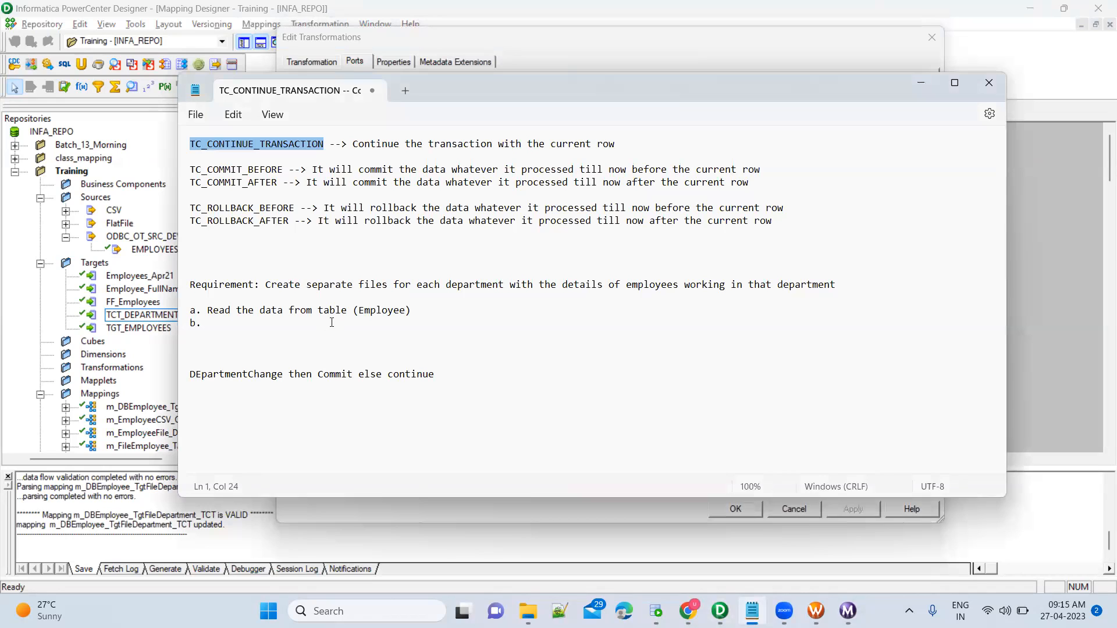
Write requirement steps b–d: identify previous department, check for a change, commit else continue.
click(263, 326)
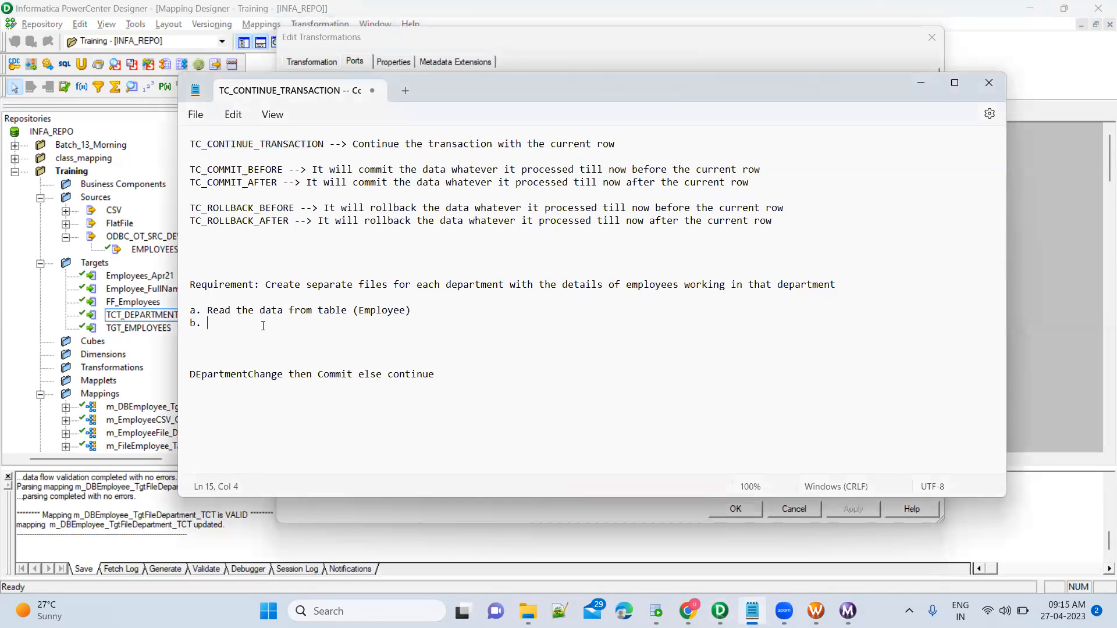
text(Identify Previous department)
key(Return)
text(c.)
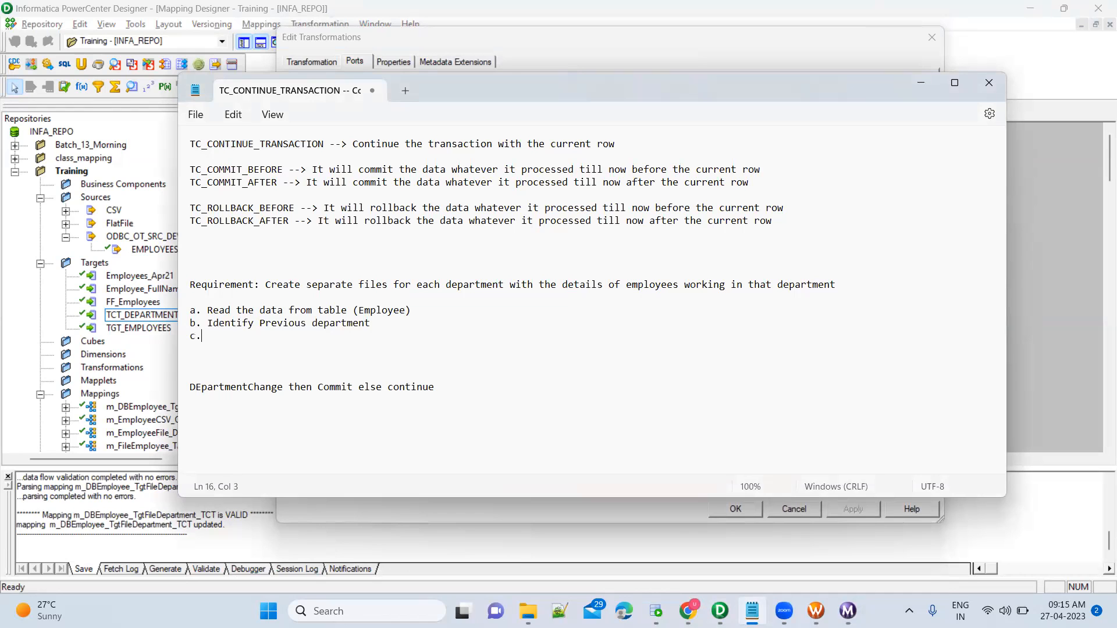
key(alt+Tab)
key(s)
key(alt+Tab)
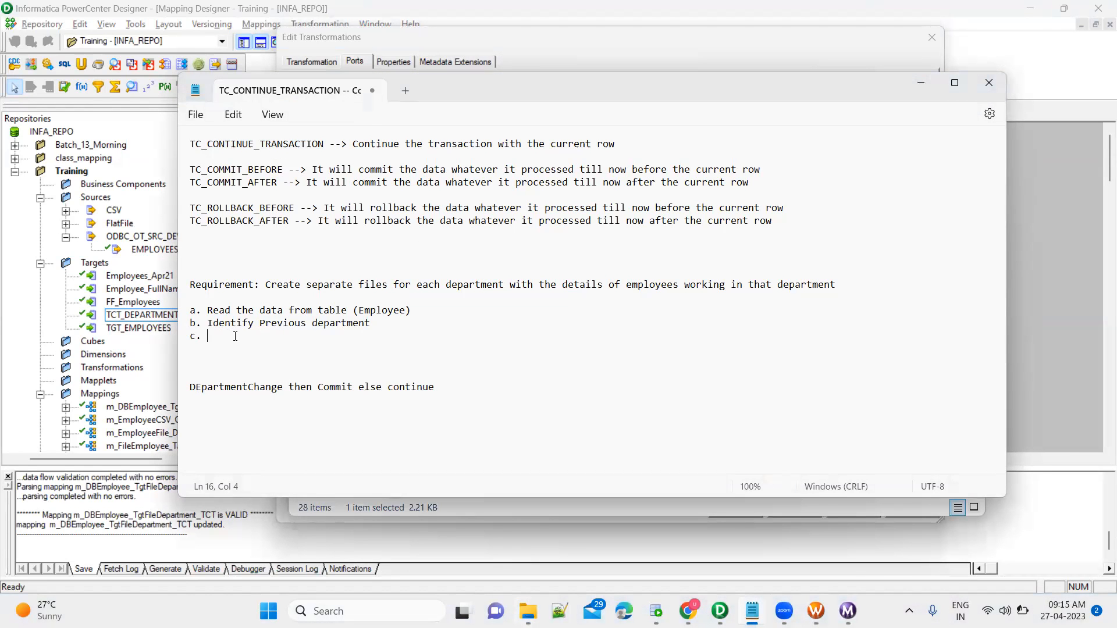
text(Check if there is a change in the department)
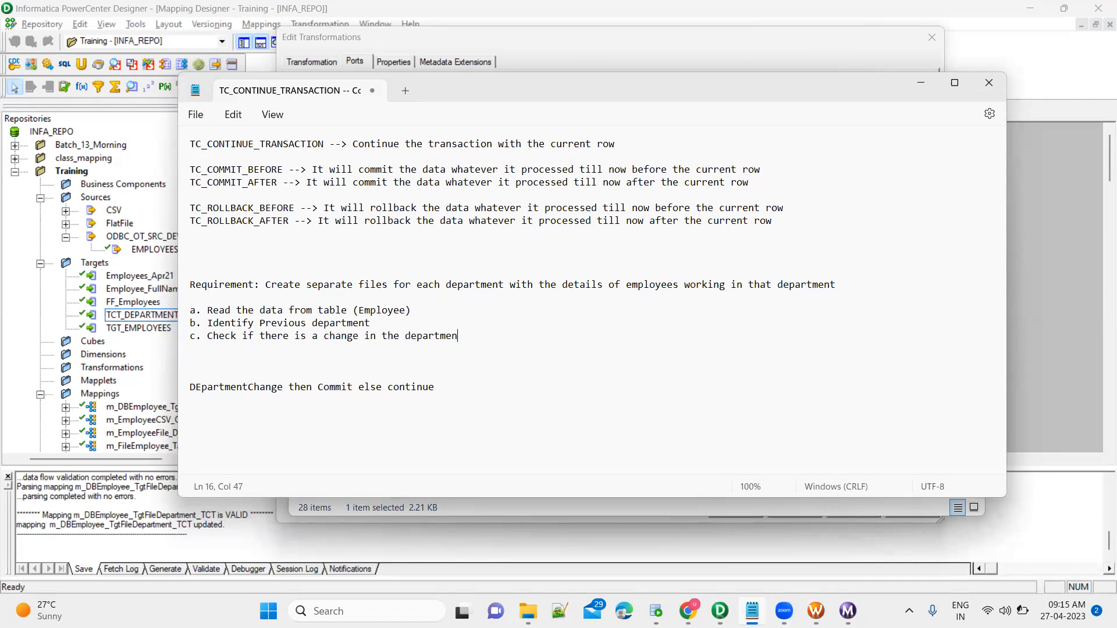
key(Return)
text(d. If th)
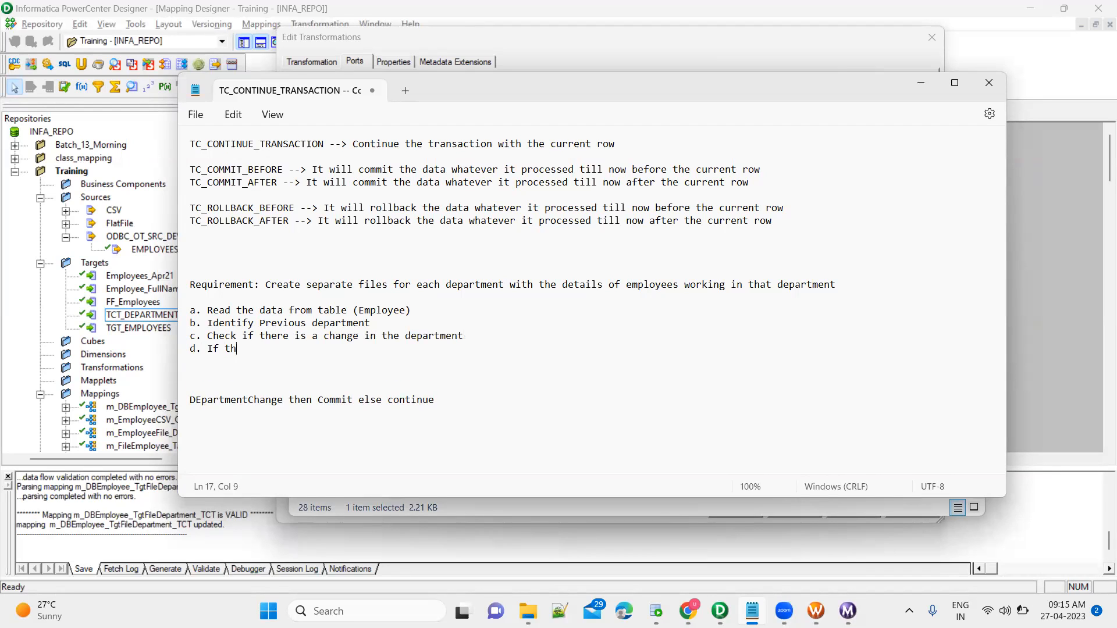
text(ere is a change then commit)
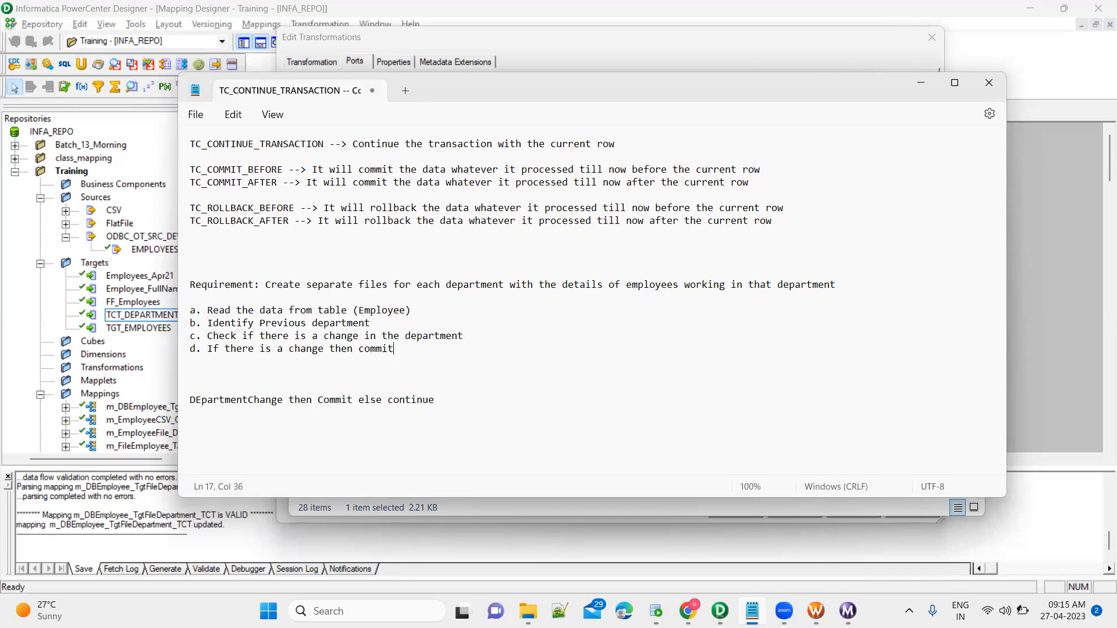
text( else continue)
Delete the old DEpartmentChange line and add 'and then sort the data based on department name' to step a.
key(shift+Down)
key(shift+Down)
key(shift+Down)
key(shift+Down)
key(Delete)
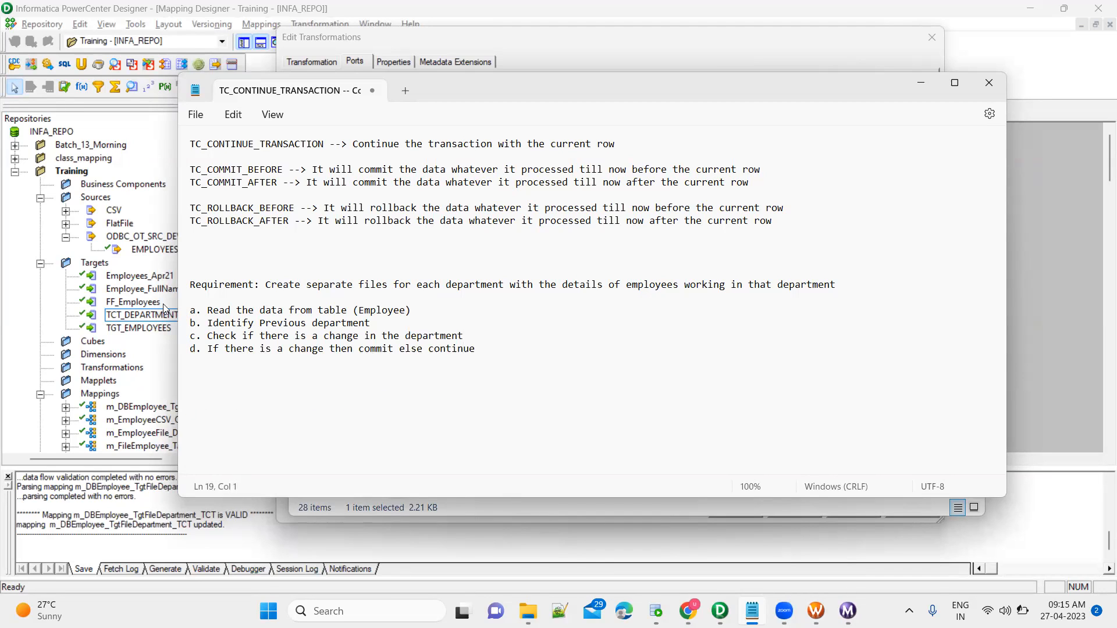
drag(277, 310, 369, 308)
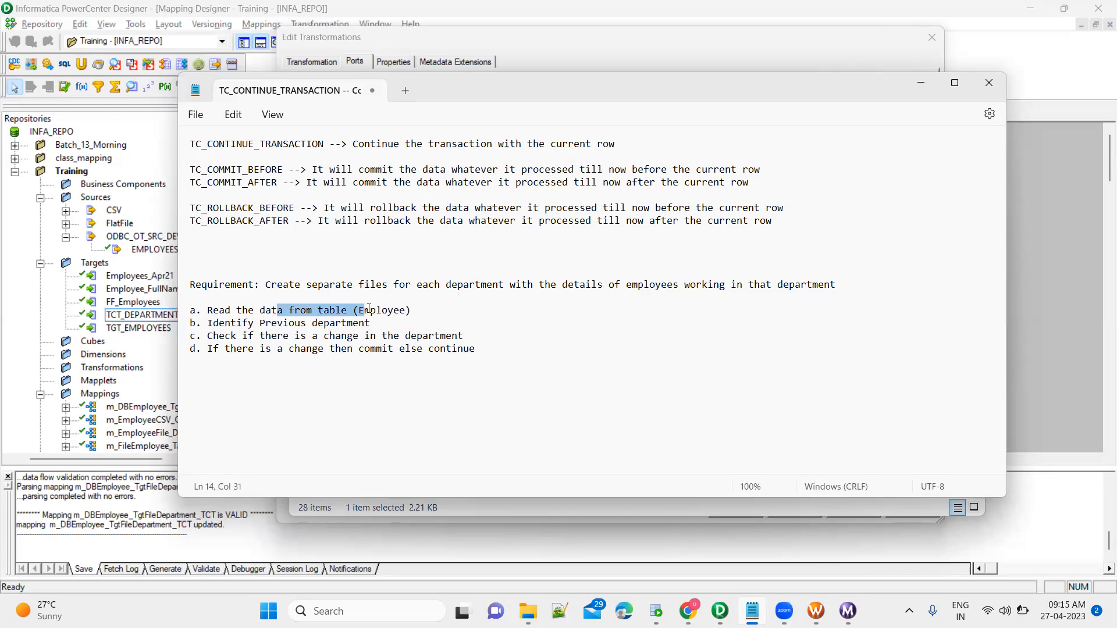
drag(236, 323, 324, 327)
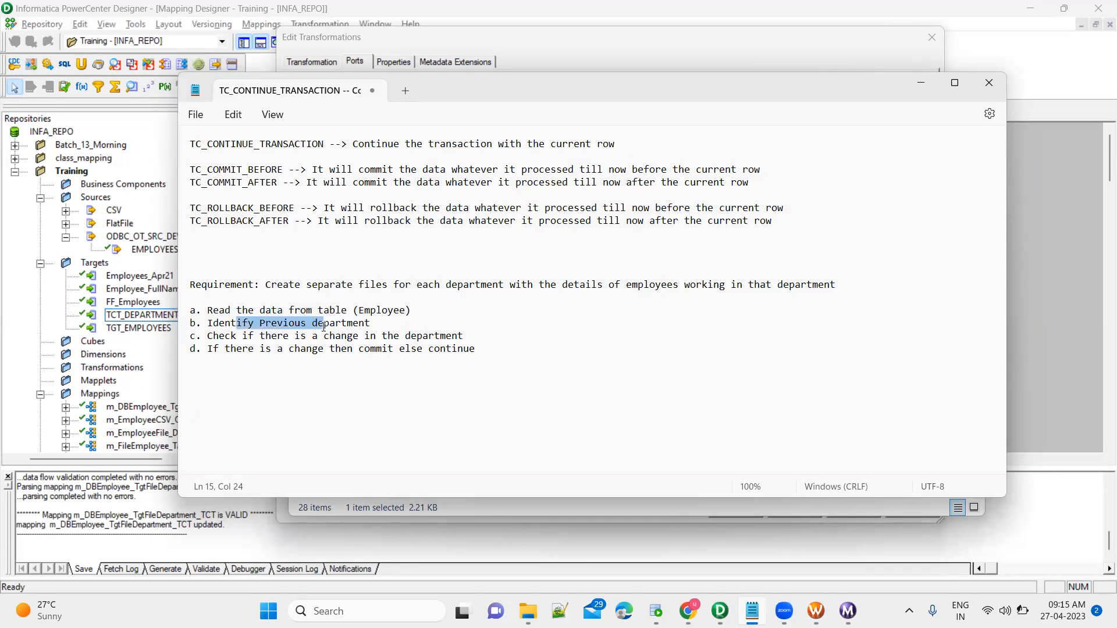
click(425, 314)
text(and then sort the data based on department name)
Back in Designer, close the Edit Transformations dialog and collapse exp_Prev_Department to an icon.
key(alt+Tab)
key(alt+Tab)
key(alt+Tab)
key(alt+Tab)
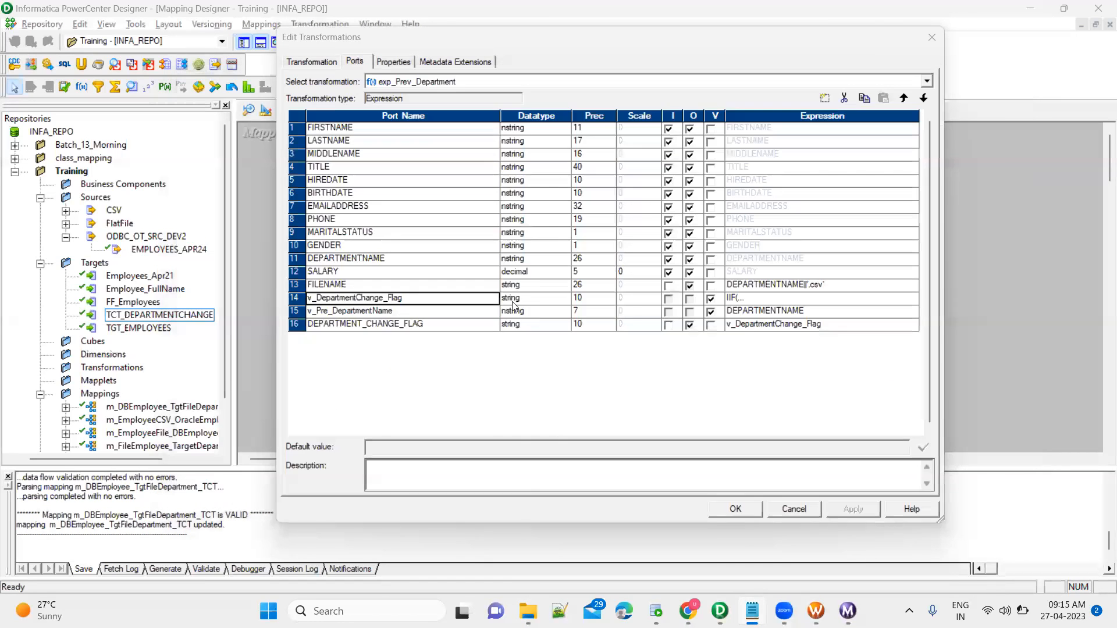
key(Escape)
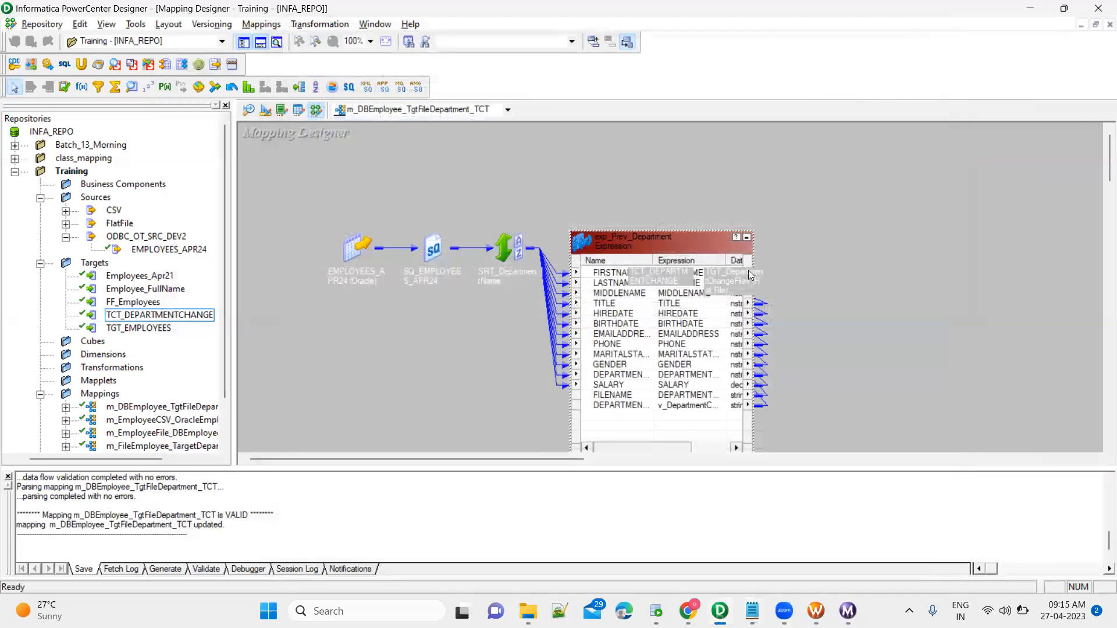
click(746, 236)
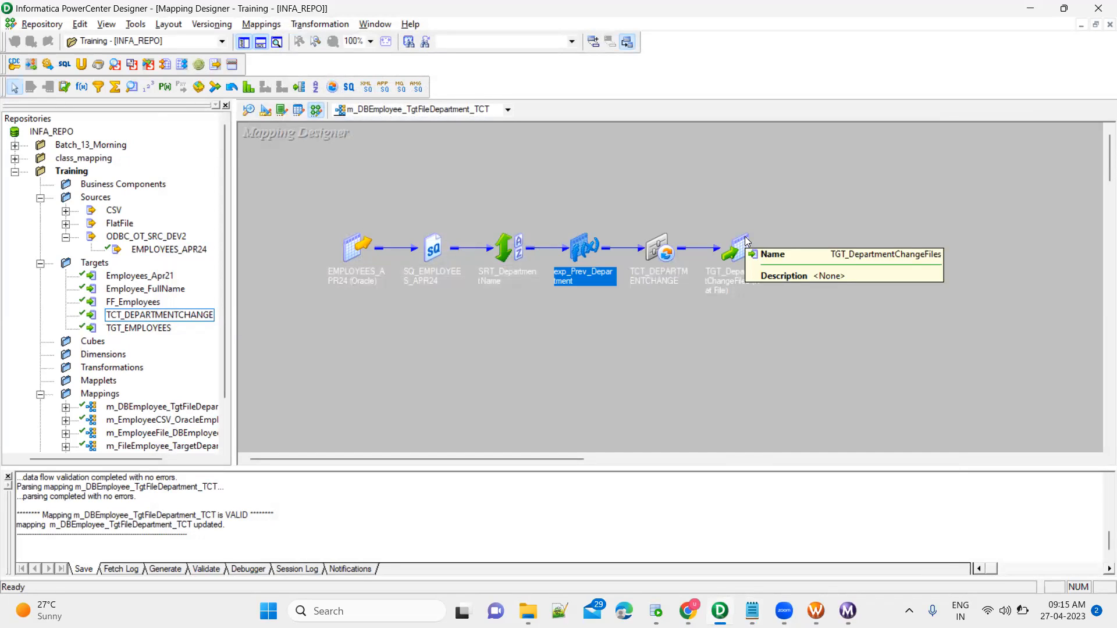
Select SRT_DepartmentName and exp_Prev_Department, consult the Notepad notes, then open exp_Prev_Department for editing.
click(510, 255)
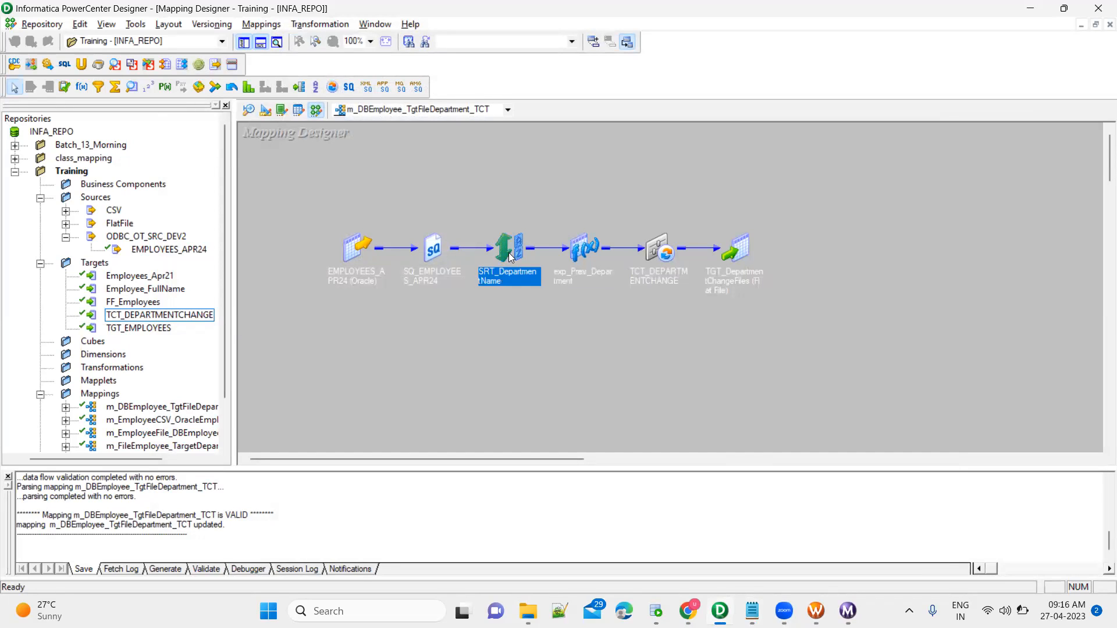
click(583, 249)
key(alt+Tab)
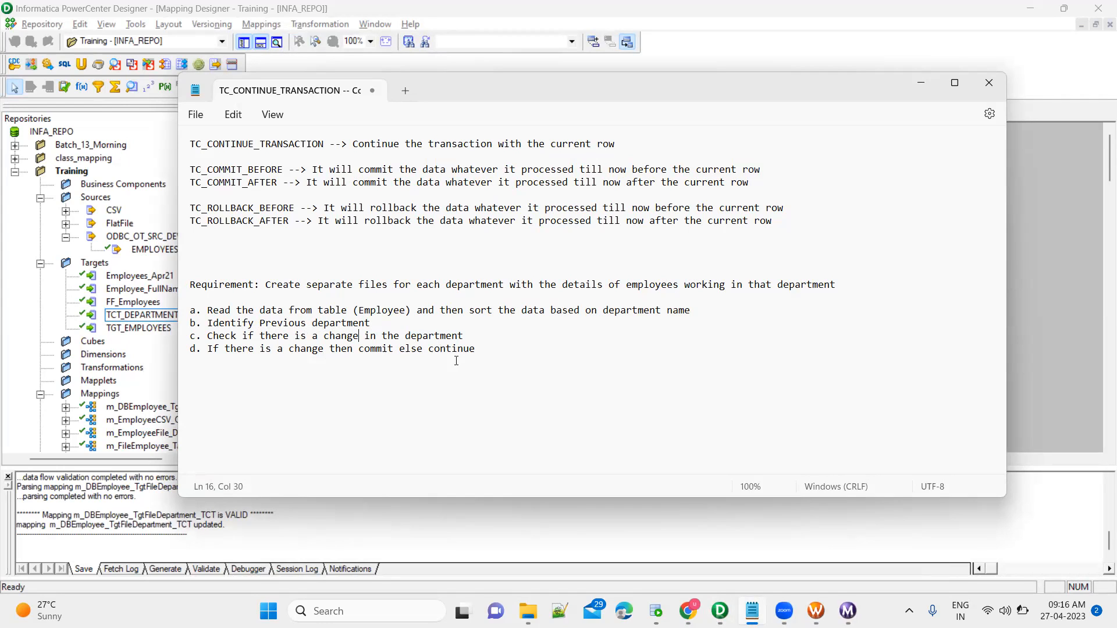
key(alt+Tab)
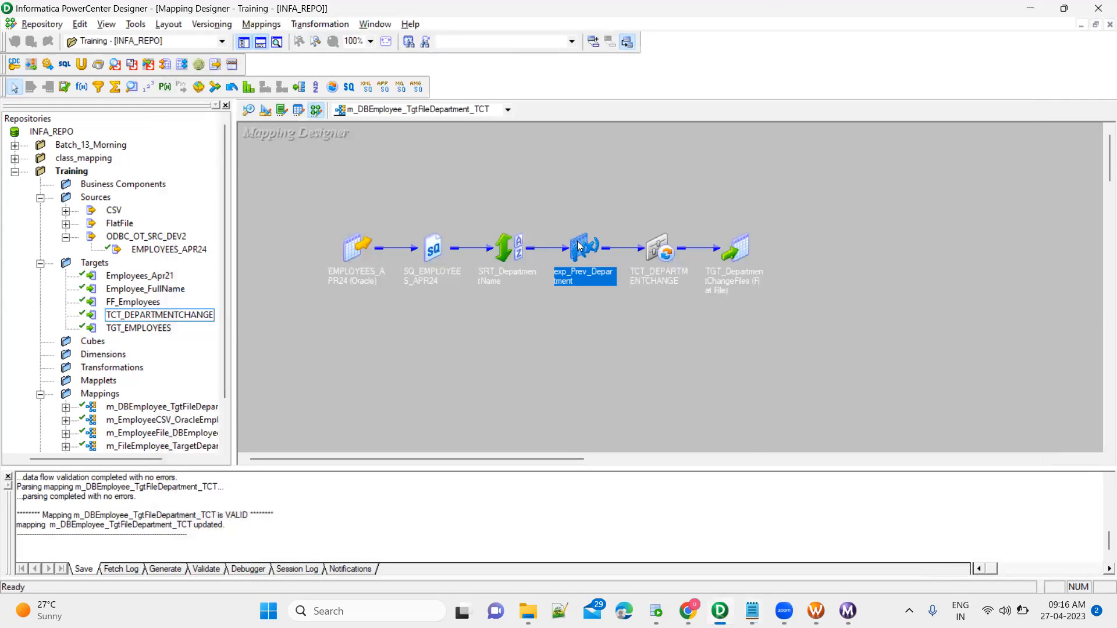
double_click(579, 245)
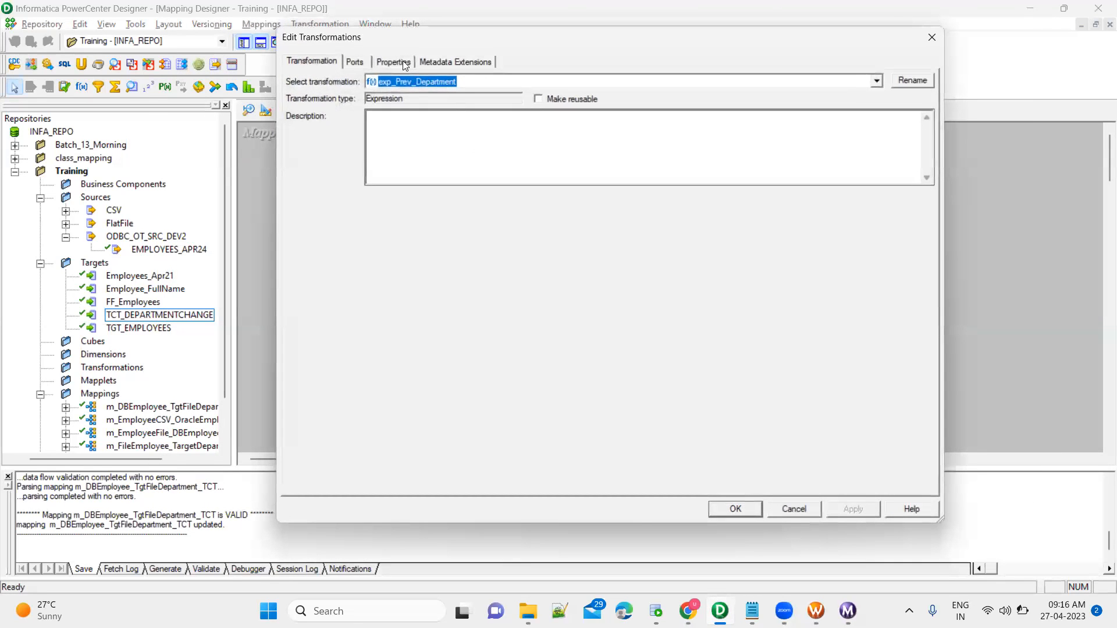
Review v_DepartmentChange_Flag's expression IIF(DEPARTMENTNAME = v_Pre_DepartmentName, 'N', 'Y') on the Ports tab.
click(354, 61)
click(419, 315)
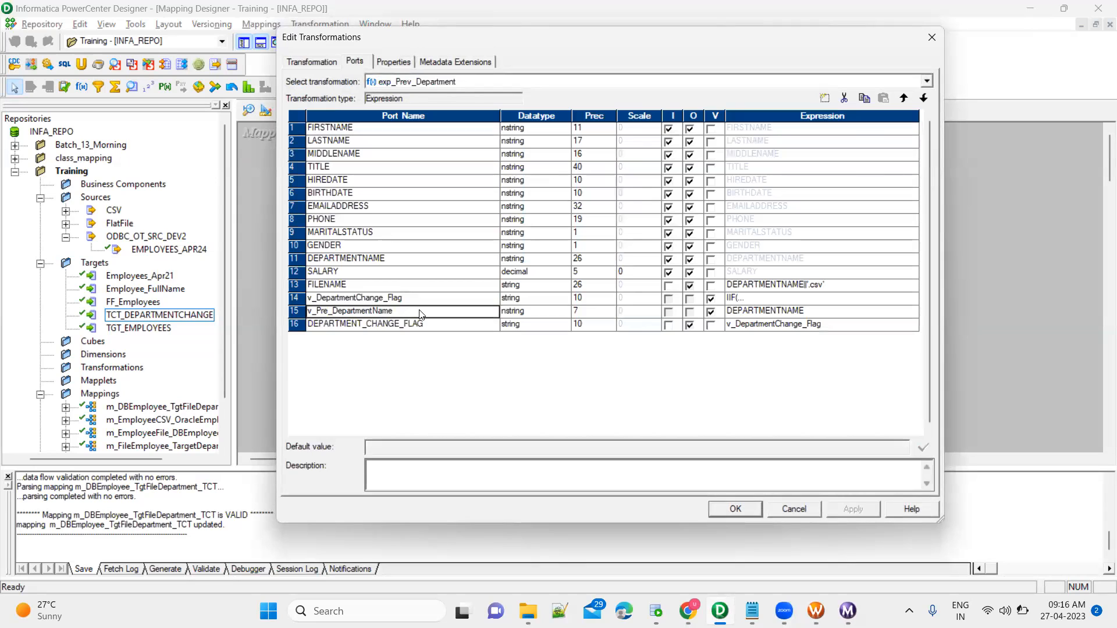
click(761, 312)
click(470, 299)
click(814, 301)
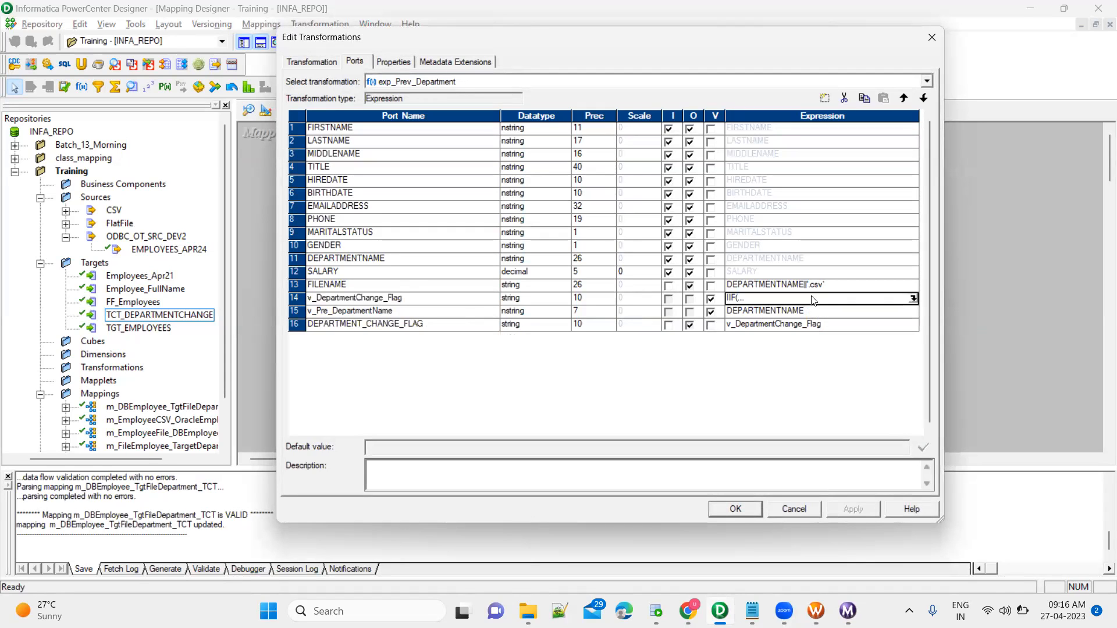
click(912, 299)
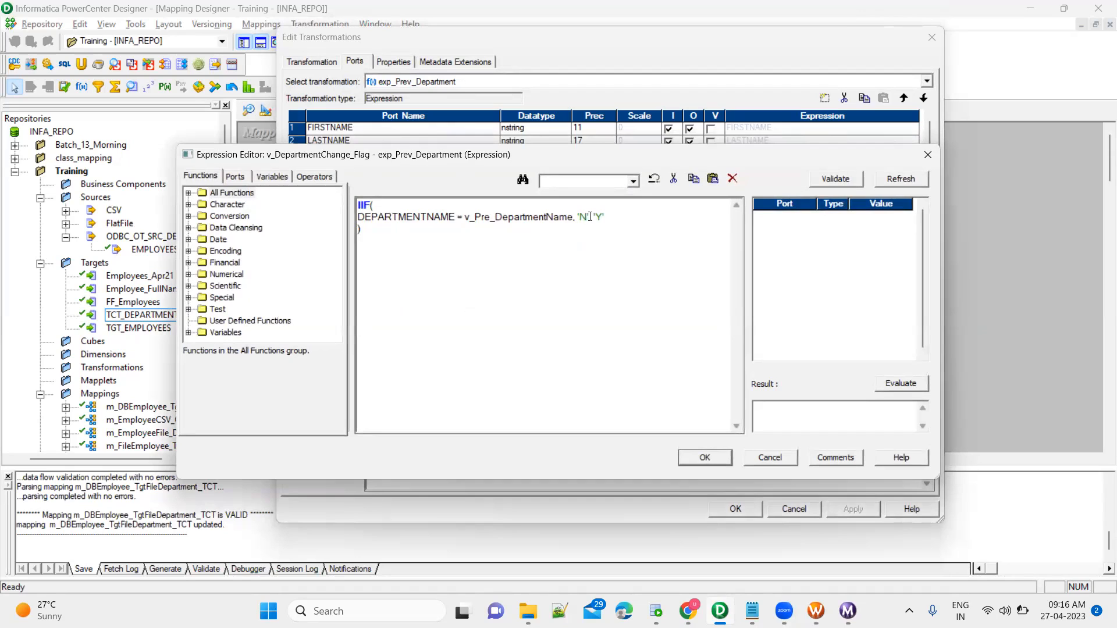
click(590, 217)
double_click(599, 216)
double_click(583, 217)
key(Escape)
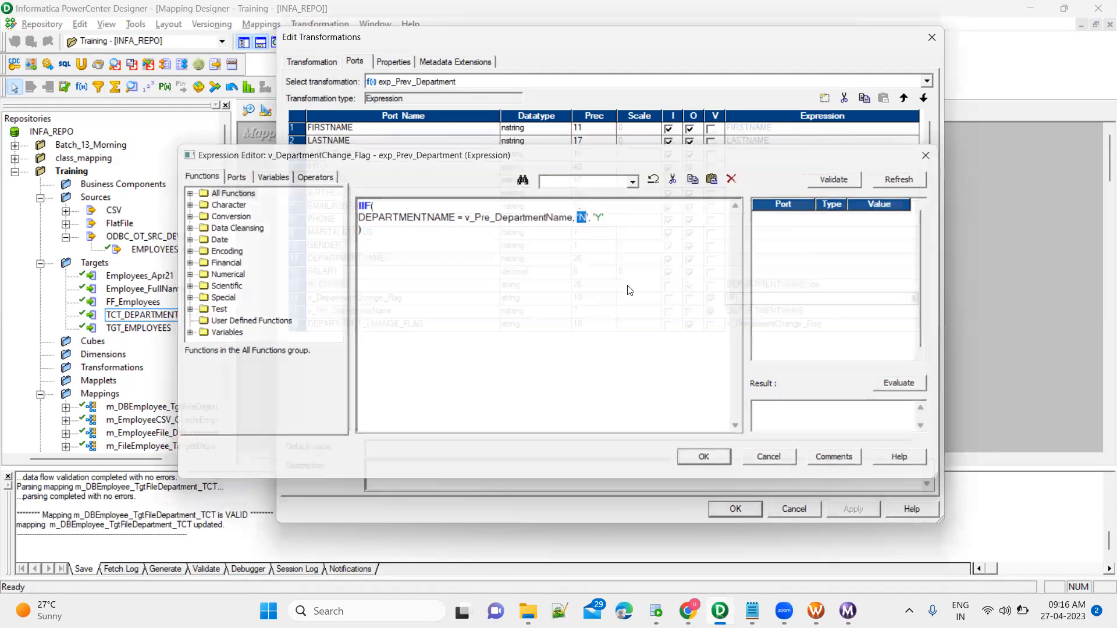
Confirm FILENAME is DEPARTMENTNAME||'.csv', close the editor, and iconize exp_Prev_Department.
click(432, 284)
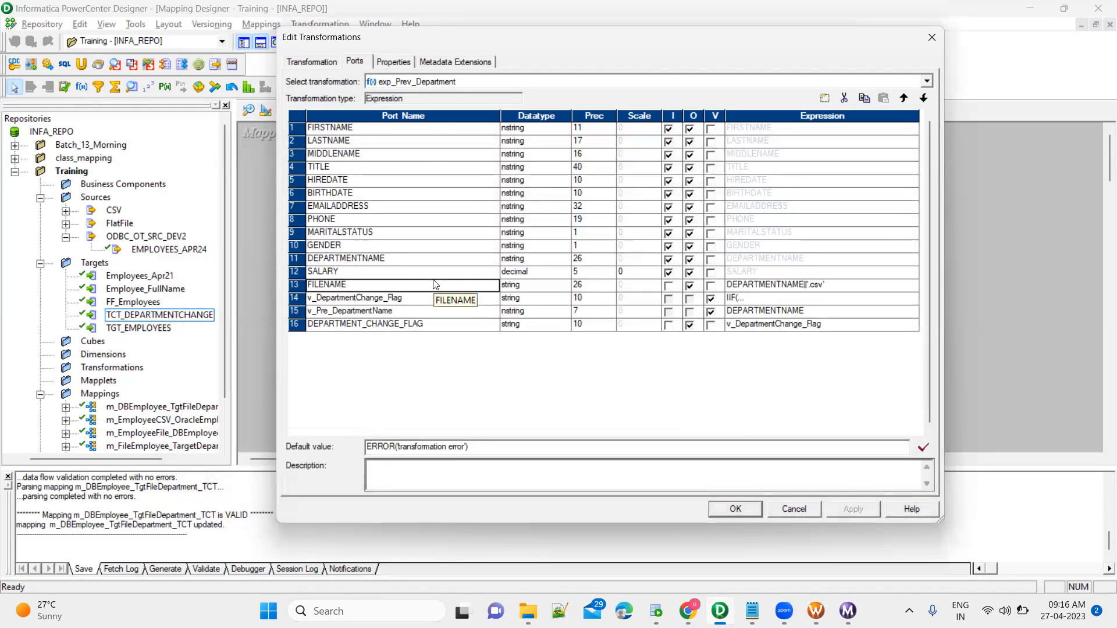
click(855, 285)
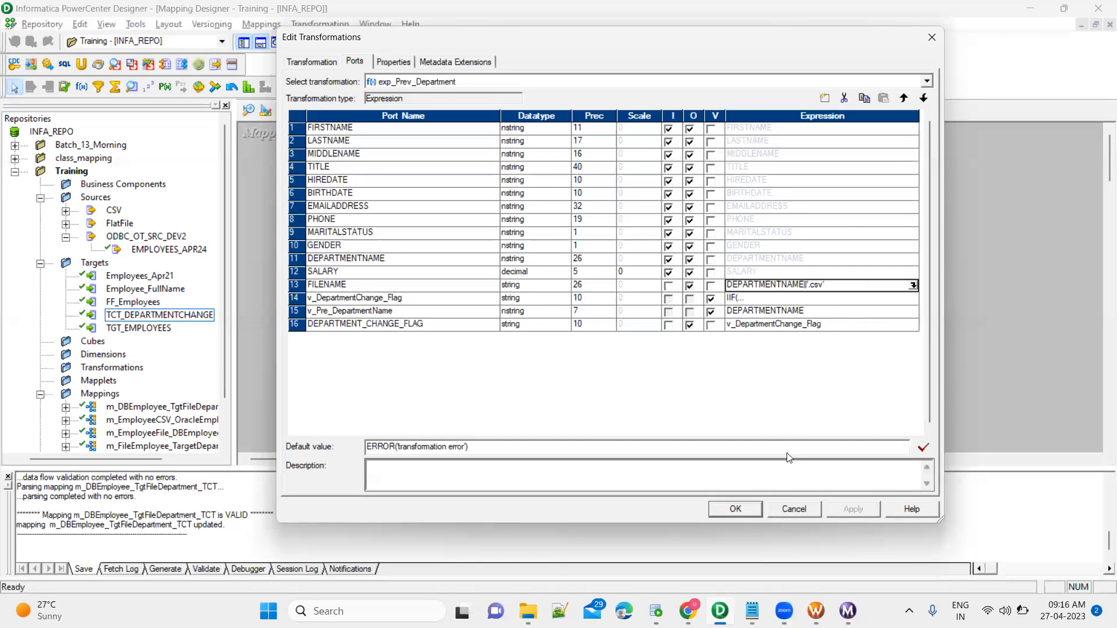
click(735, 509)
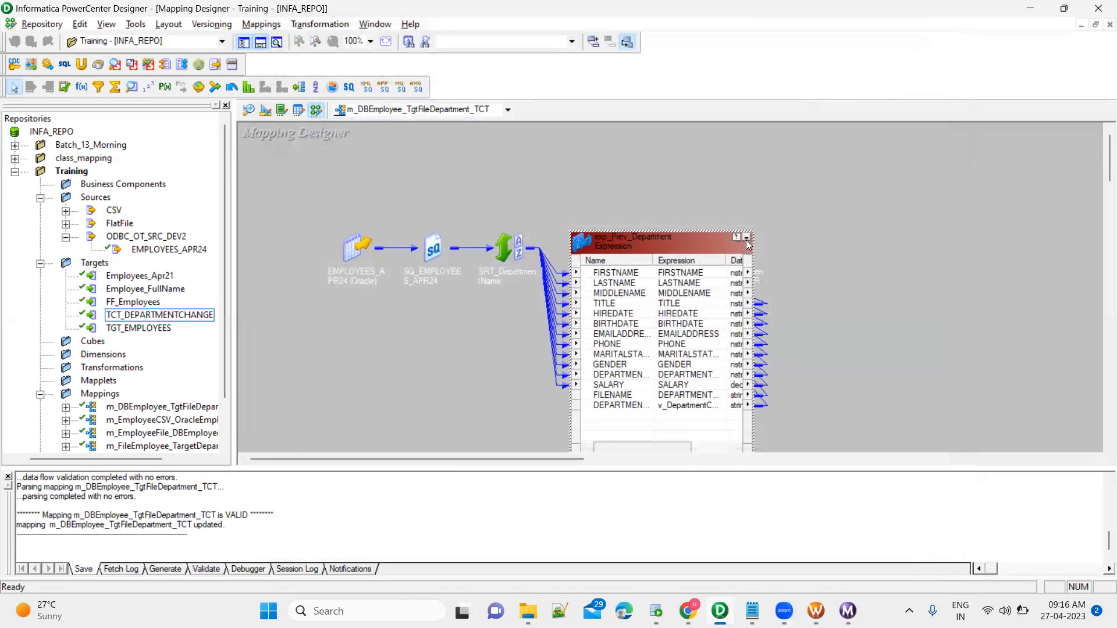
click(747, 240)
click(661, 250)
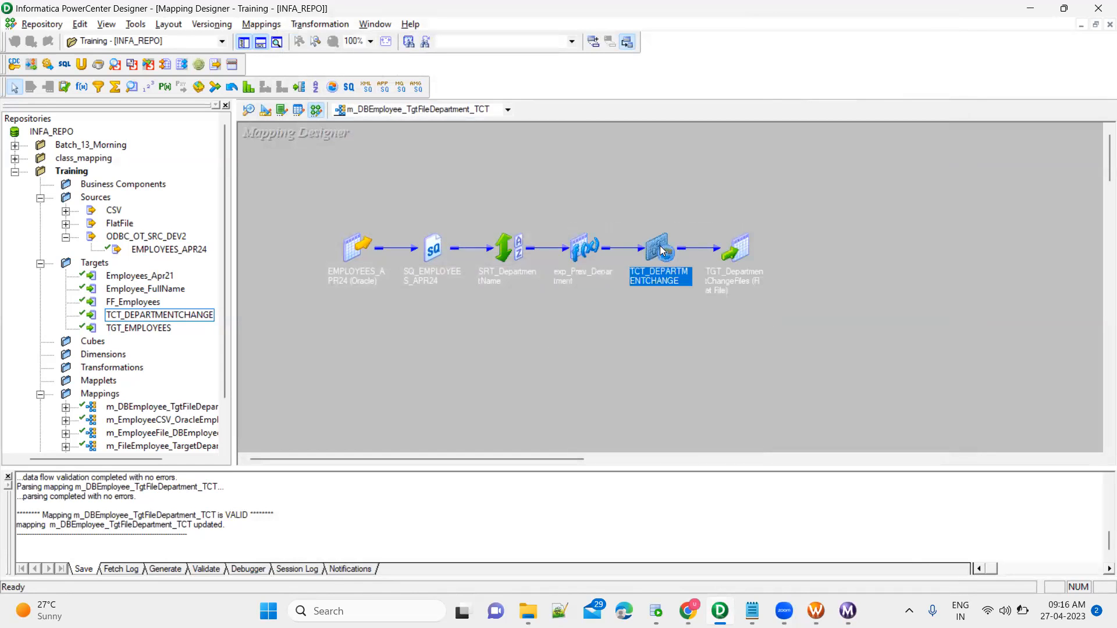
double_click(661, 250)
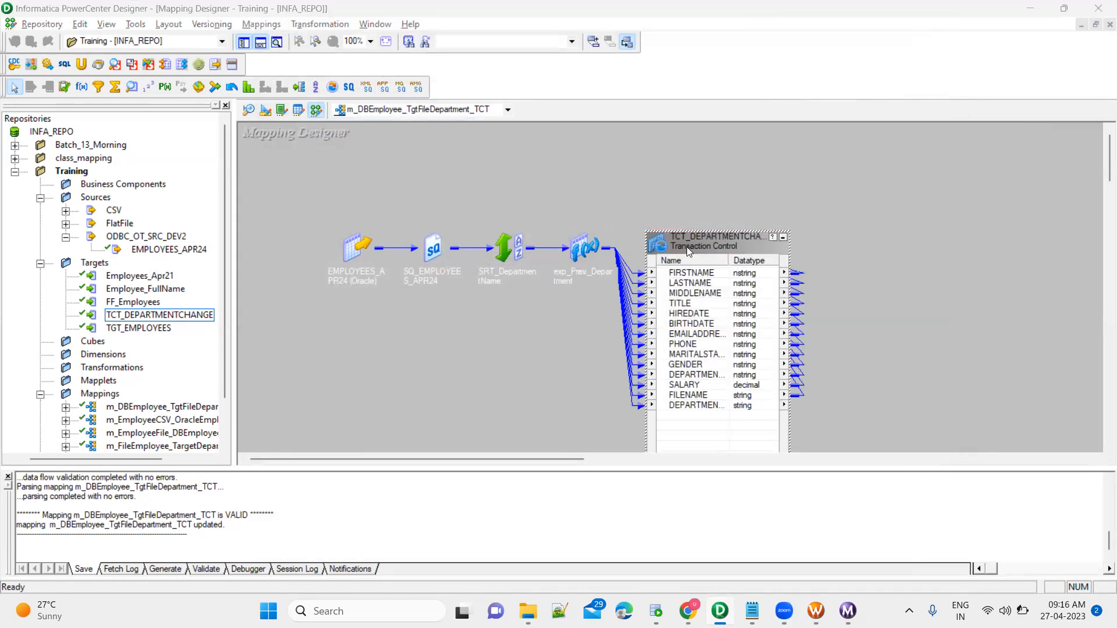
double_click(686, 247)
click(399, 62)
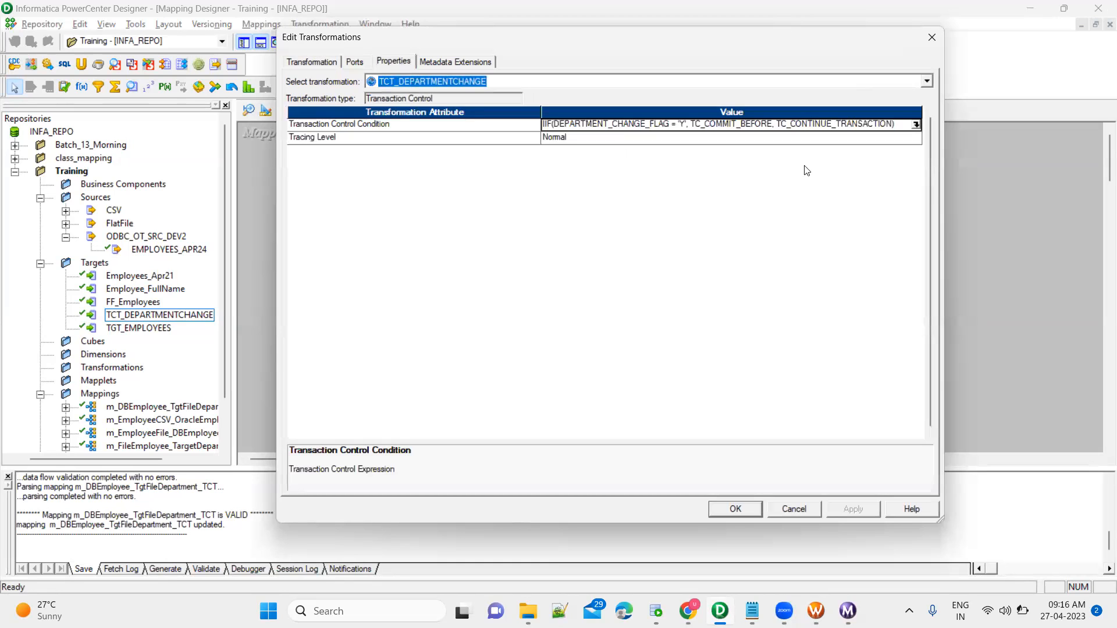
click(917, 126)
click(917, 126)
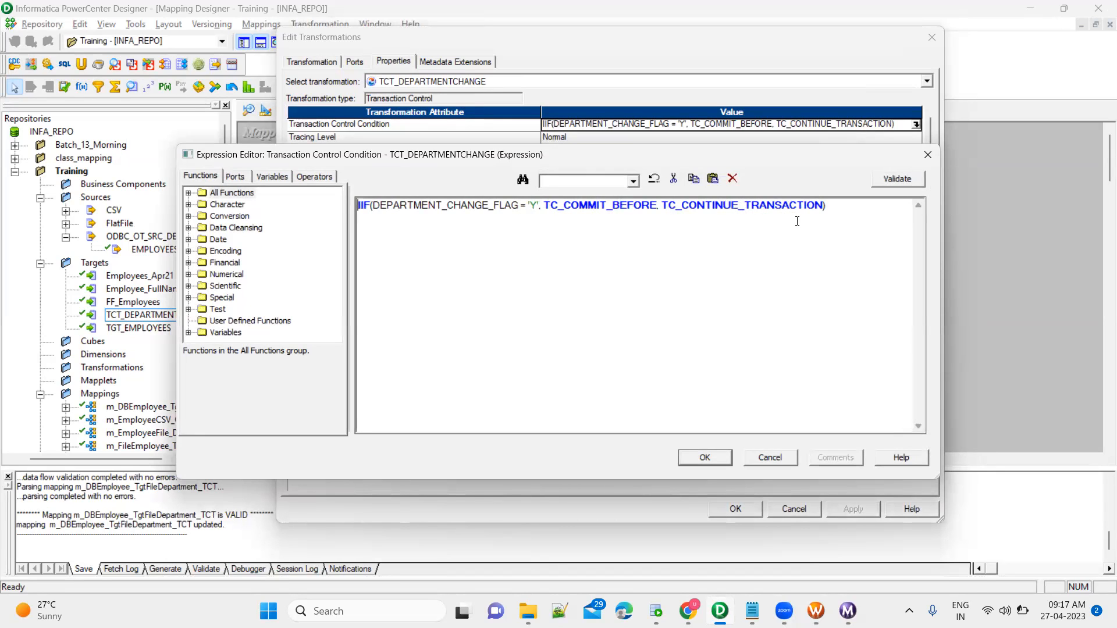
click(771, 458)
click(788, 515)
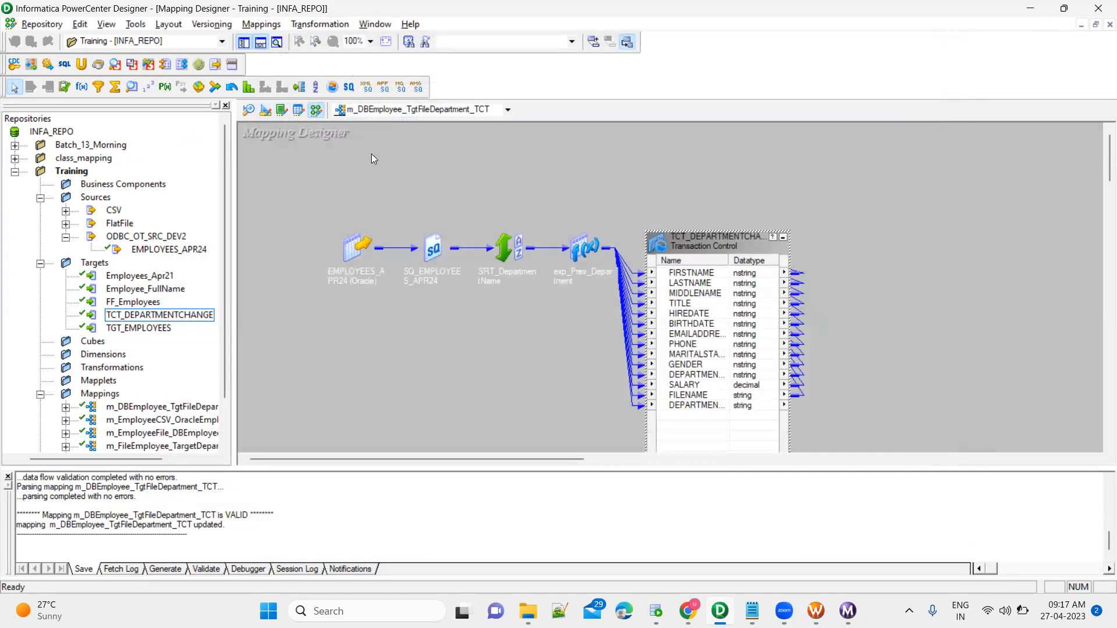
click(784, 237)
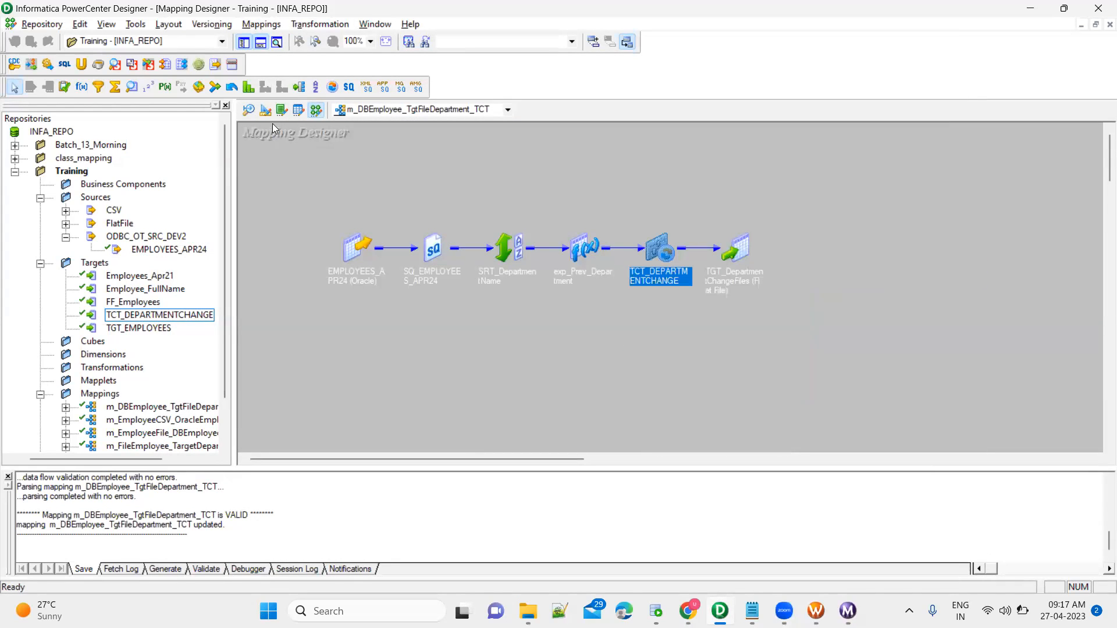
In Target Designer, check TCT_DEPARTMENTCHANGE's FileName column is a string of precision 255.
click(265, 110)
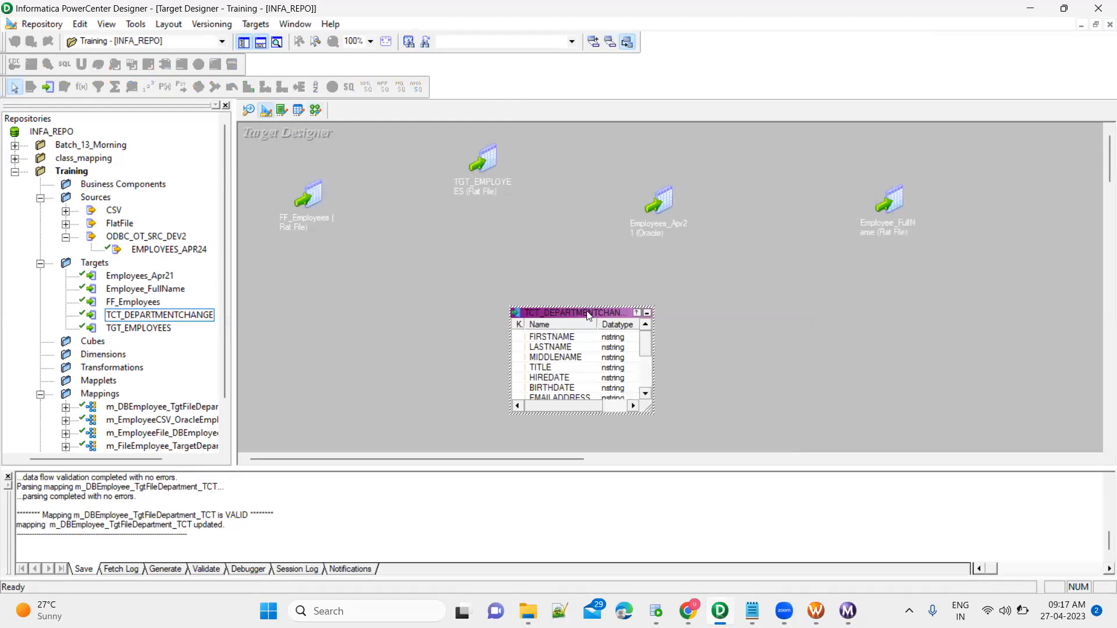
double_click(589, 314)
click(339, 64)
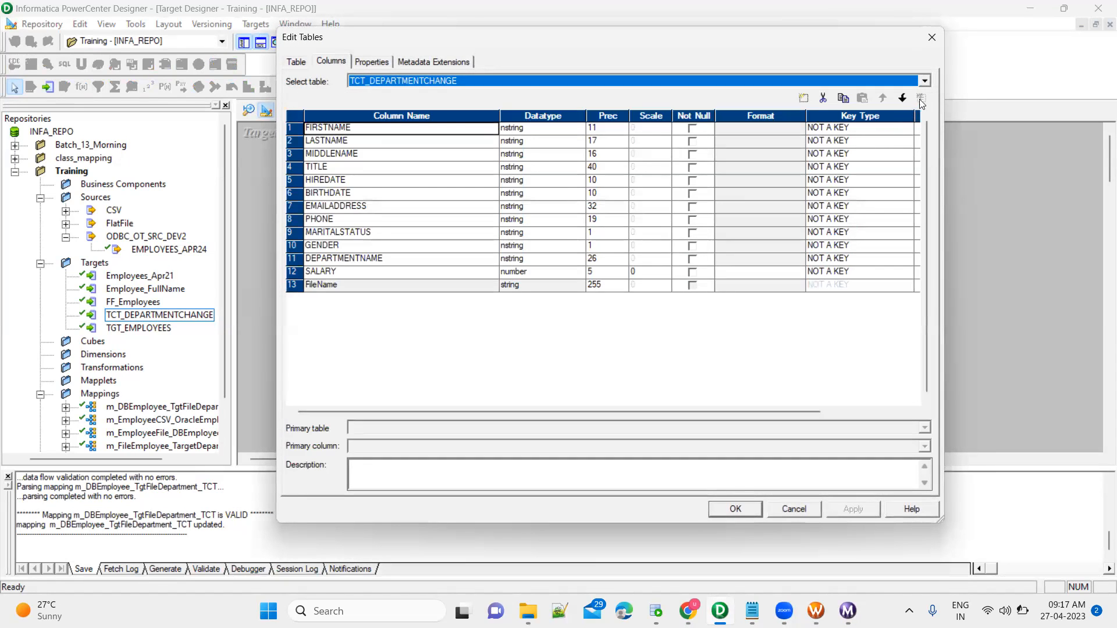
click(476, 290)
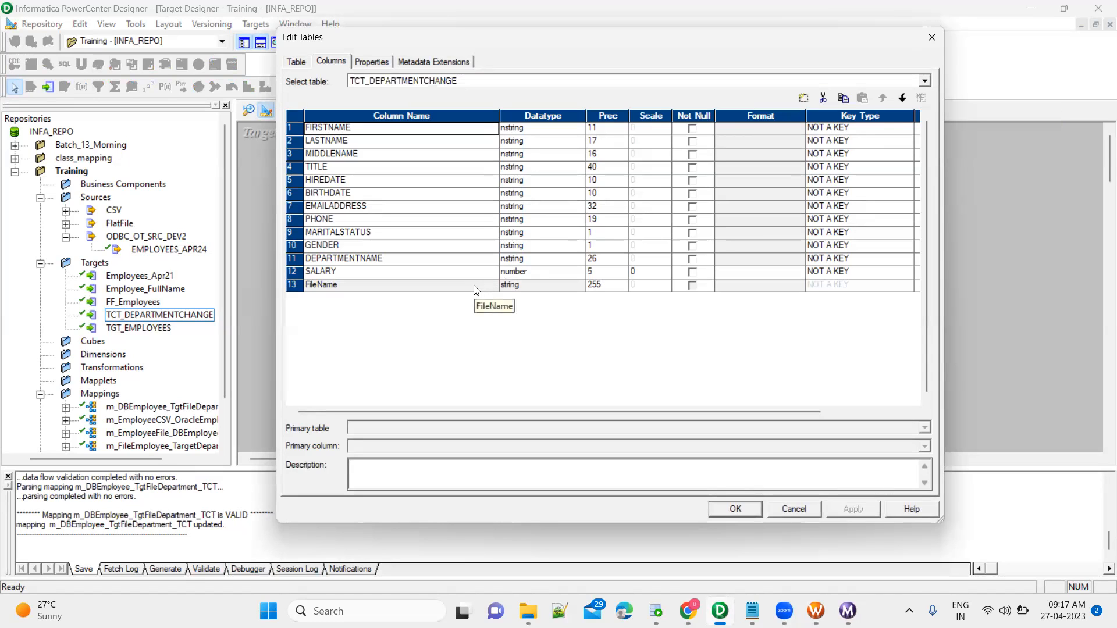
click(610, 287)
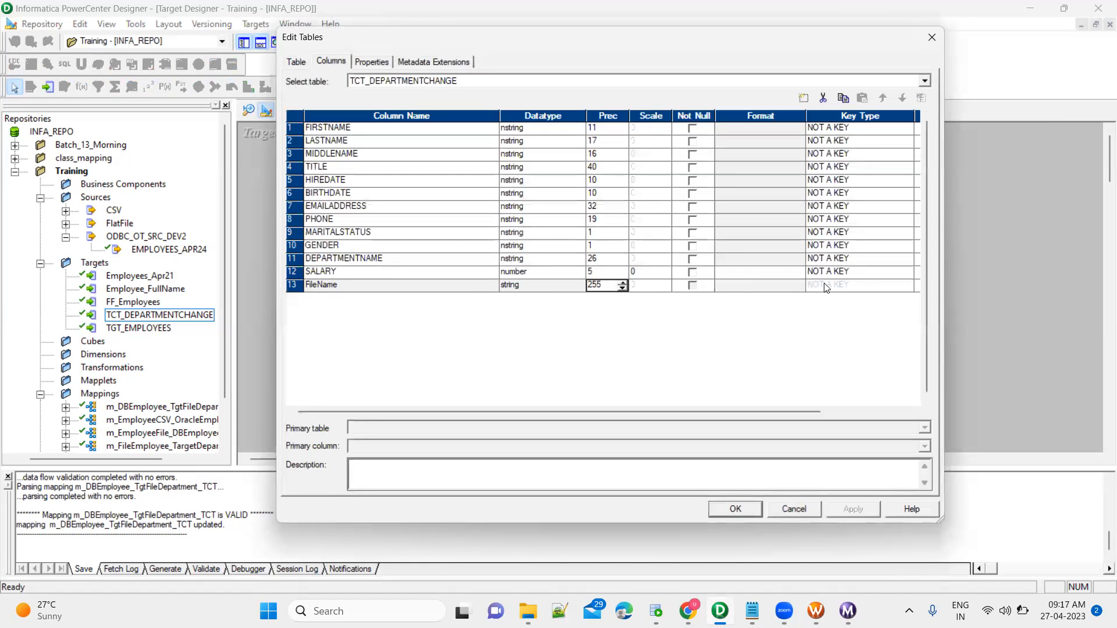
key(Return)
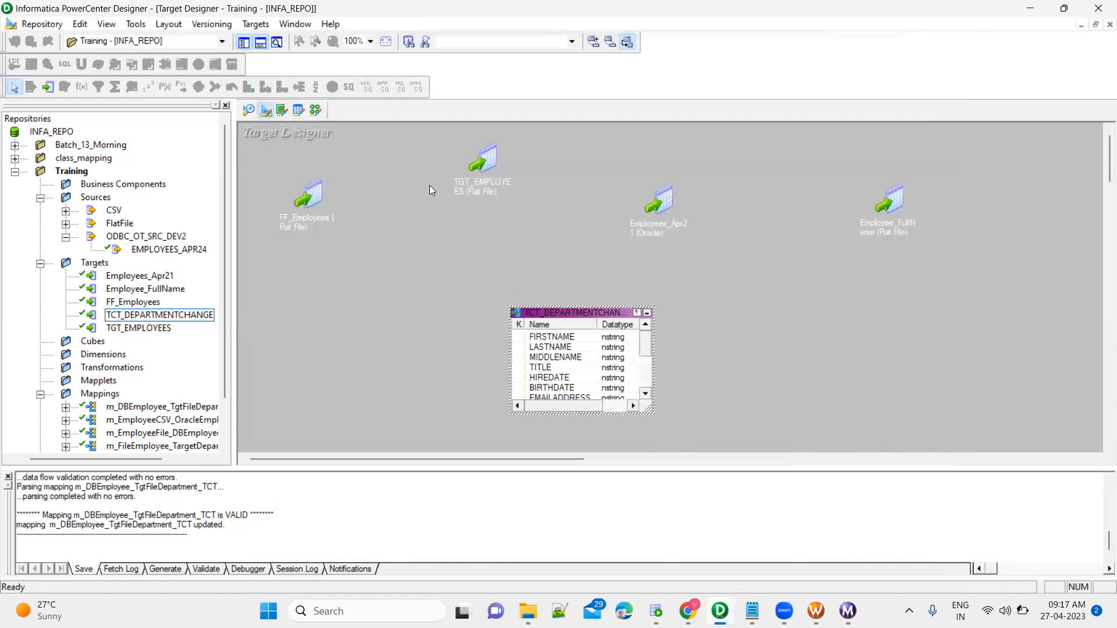
In Mapping Designer, link exp_Prev_Department's FILENAME port to the target's FileName column, then open the TgtFiles Training folder.
click(317, 110)
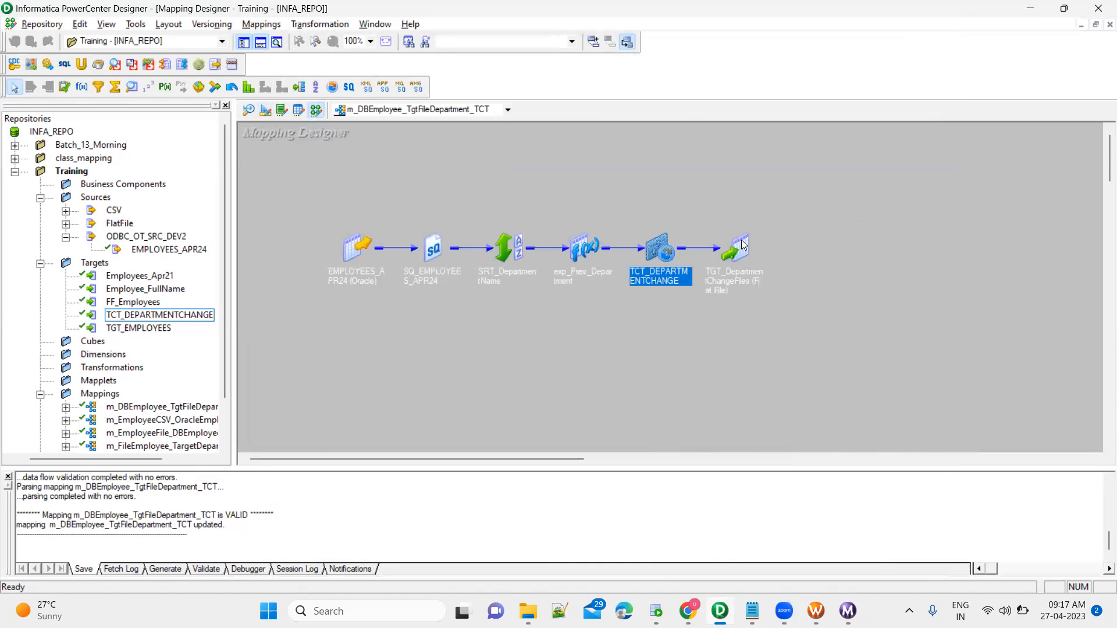
double_click(742, 244)
drag(777, 238, 840, 188)
double_click(584, 250)
drag(627, 241, 497, 231)
drag(512, 388, 831, 340)
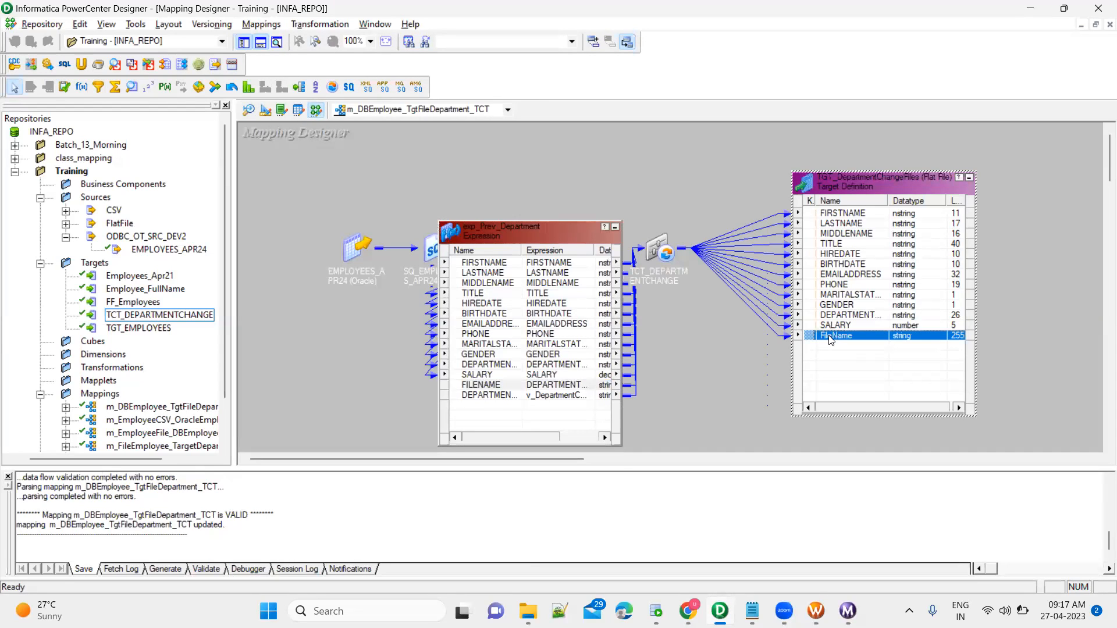
click(531, 605)
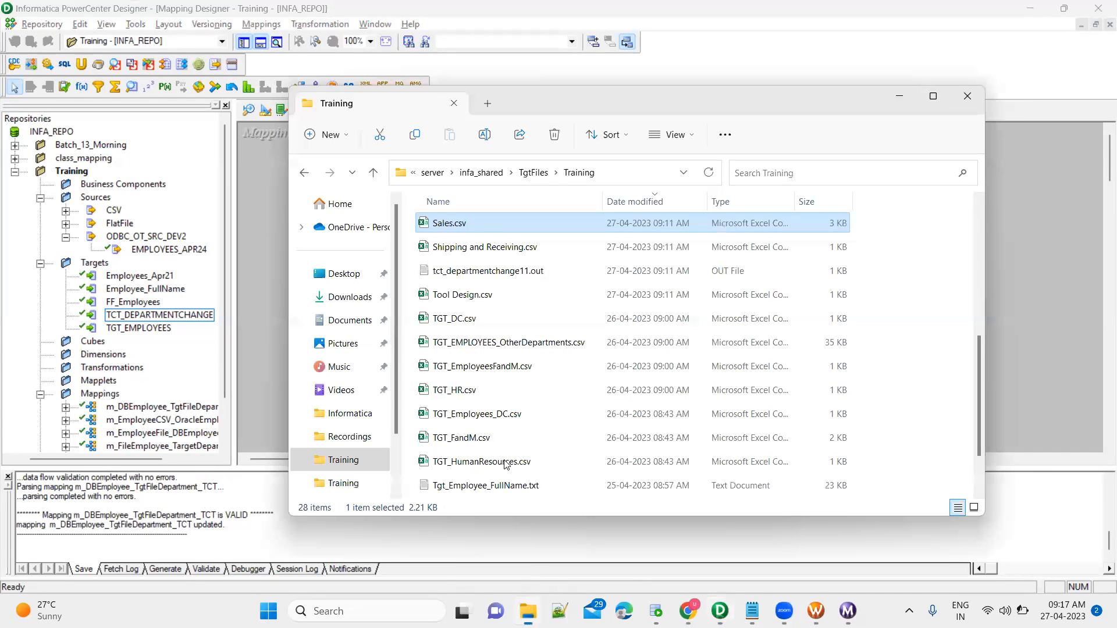
Check the output files in TgtFiles\Training, including tct_departmentchange11.out, Executive.csv and Finance.csv.
click(506, 271)
scroll(507, 273, down, 1)
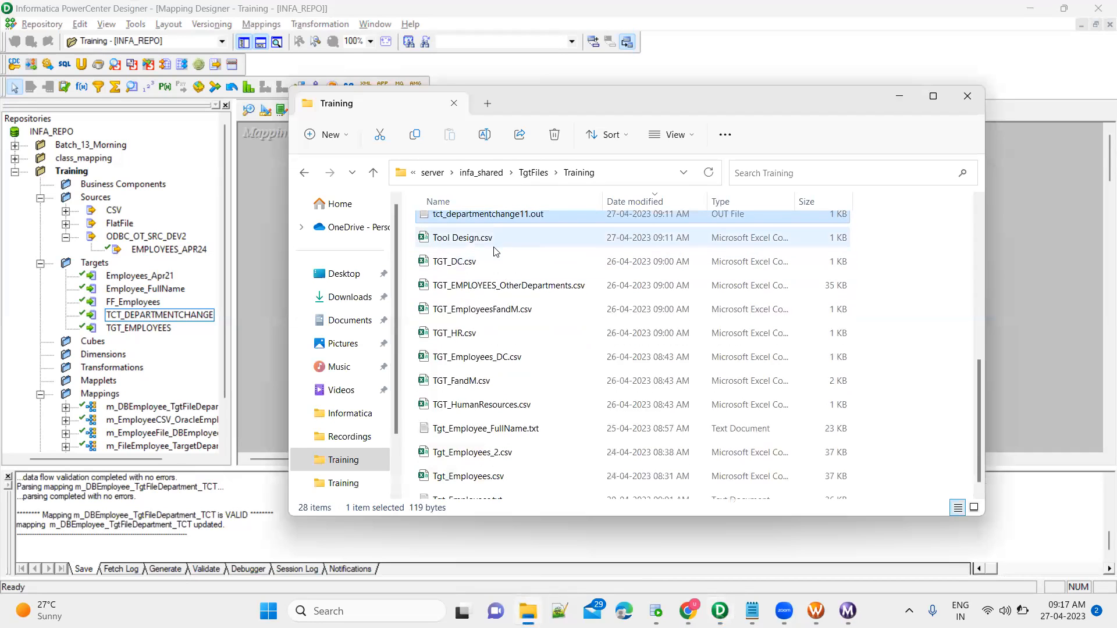
scroll(496, 251, up, 5)
click(495, 244)
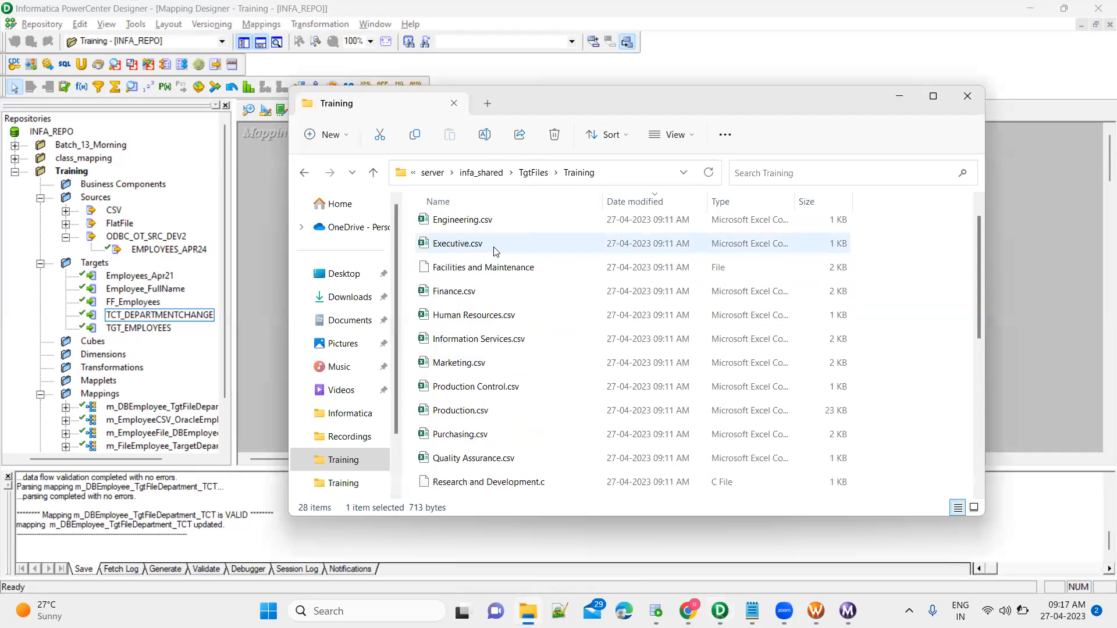
click(496, 291)
scroll(495, 294, up, 1)
scroll(498, 299, down, 1)
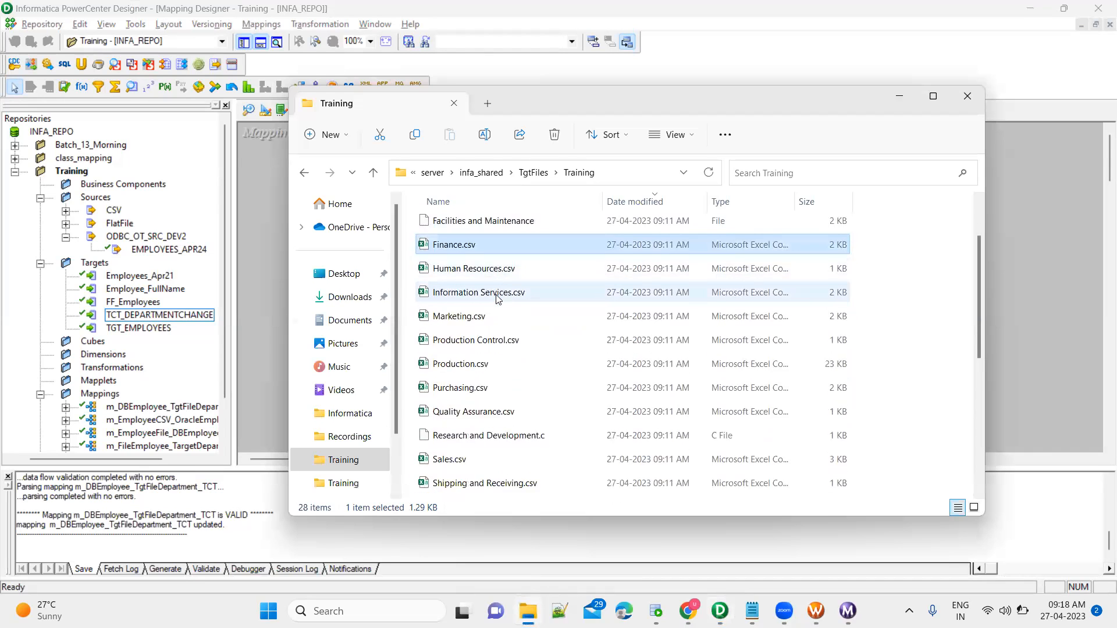
scroll(499, 298, down, 1)
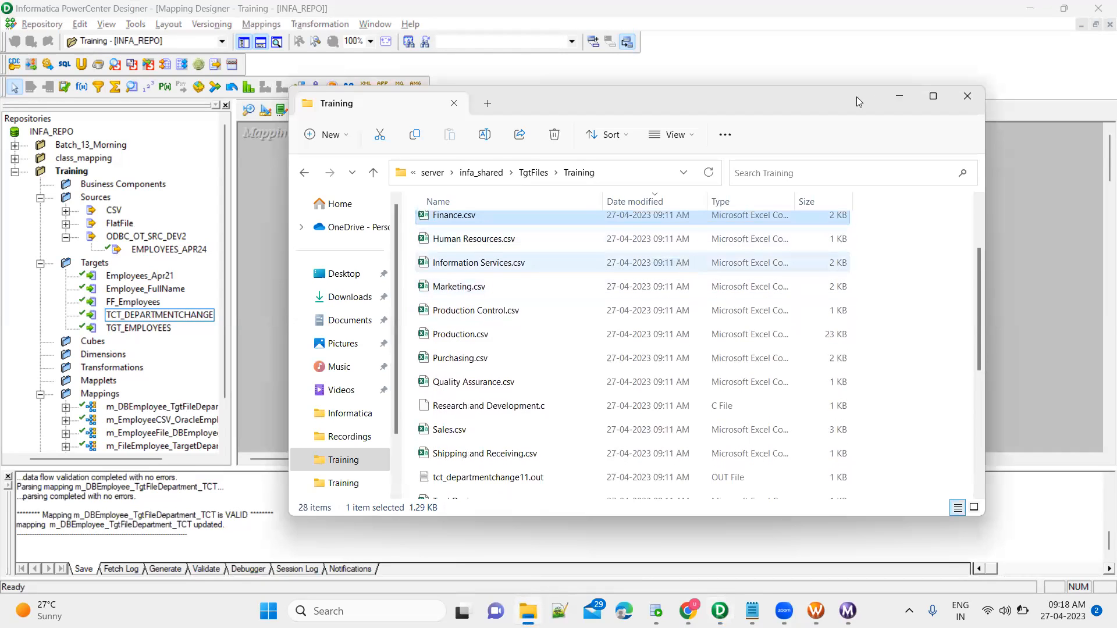
Minimize File Explorer and collapse exp_Prev_Department and TGT_DepartmentChangeFiles to icons.
click(899, 96)
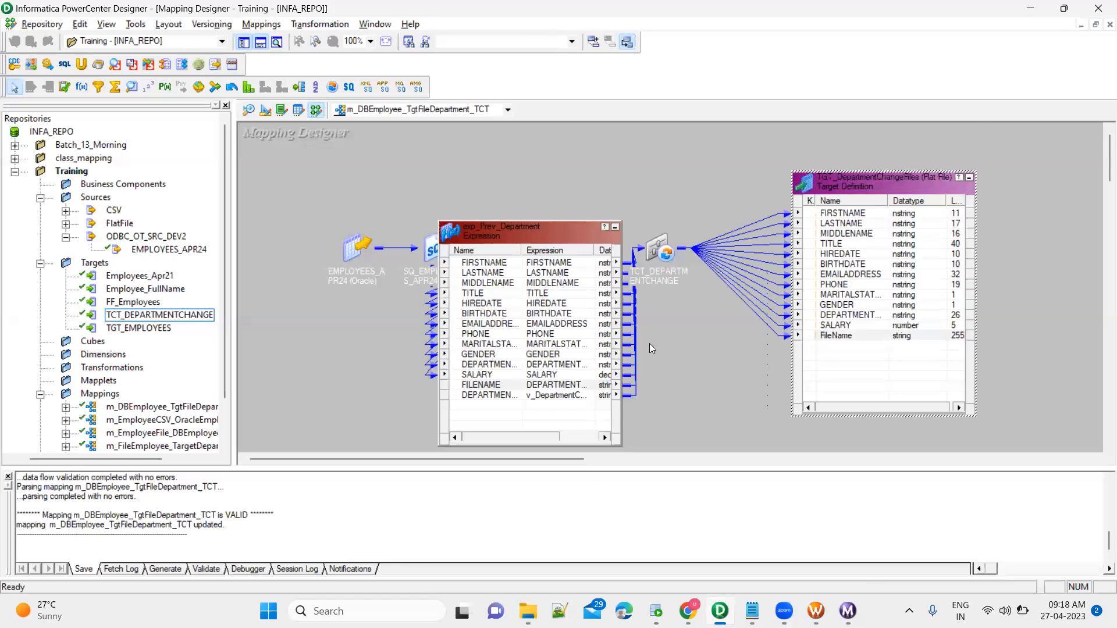
click(615, 227)
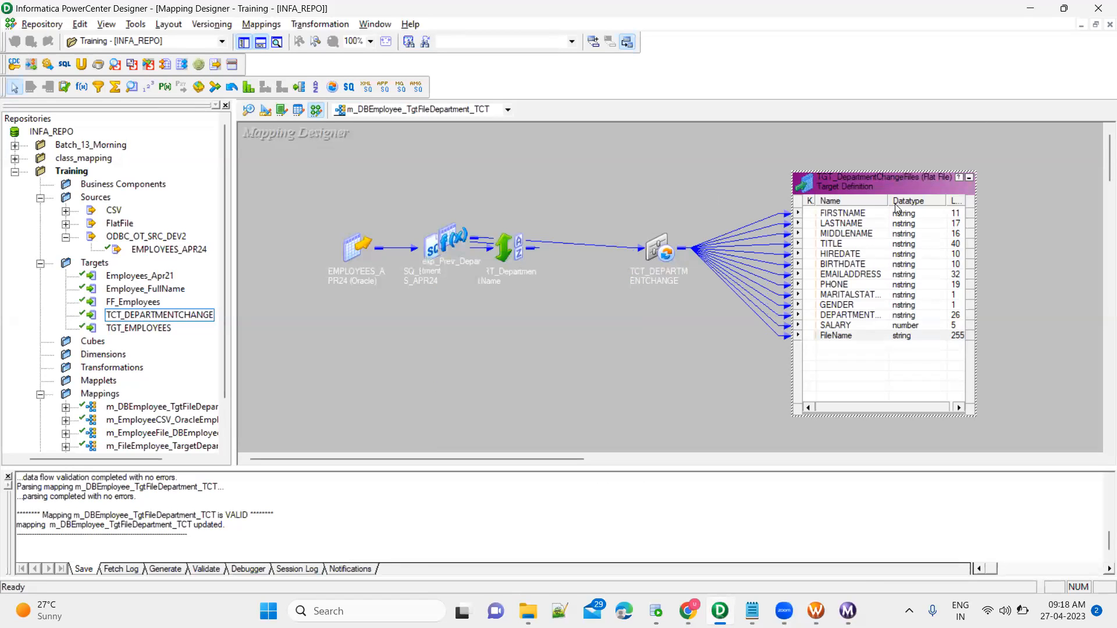
click(969, 180)
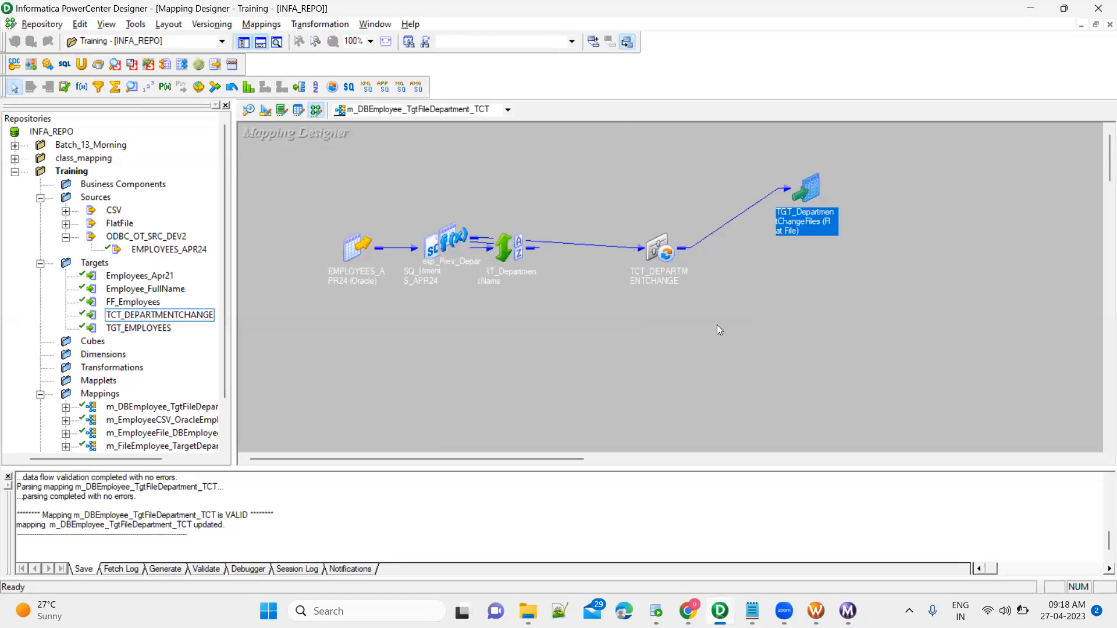